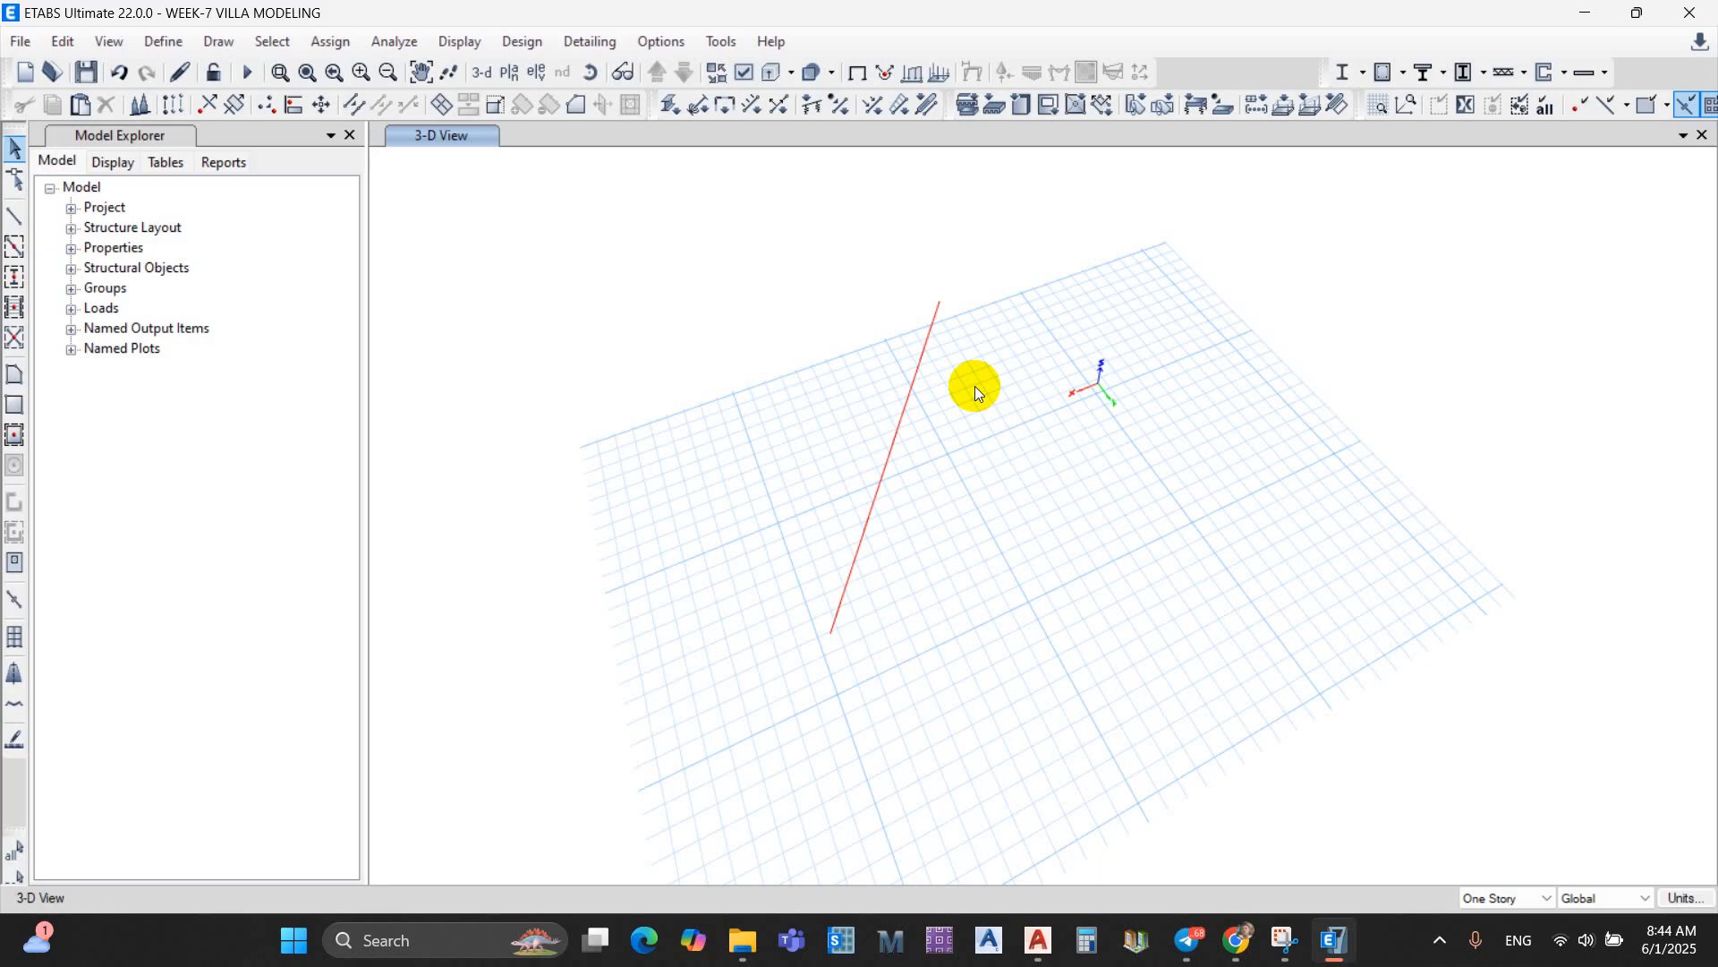
left_click(874, 502)
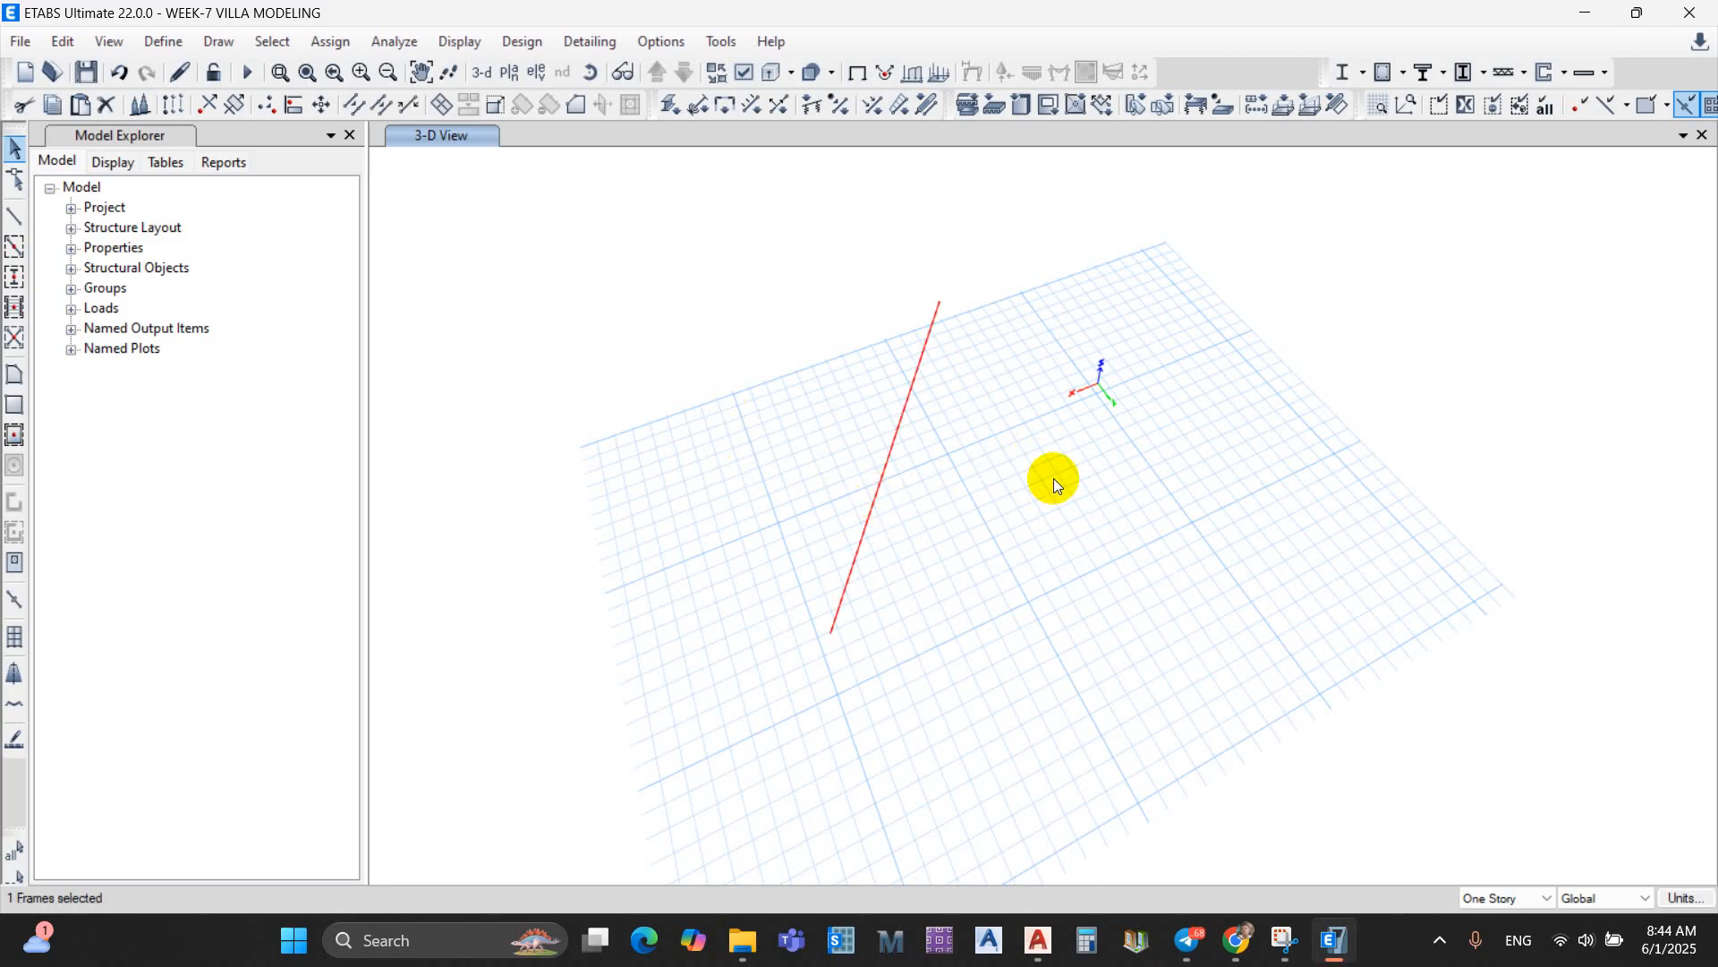
left_click(895, 436)
left_click(905, 414)
left_click(903, 411)
left_click(900, 412)
left_click(903, 413)
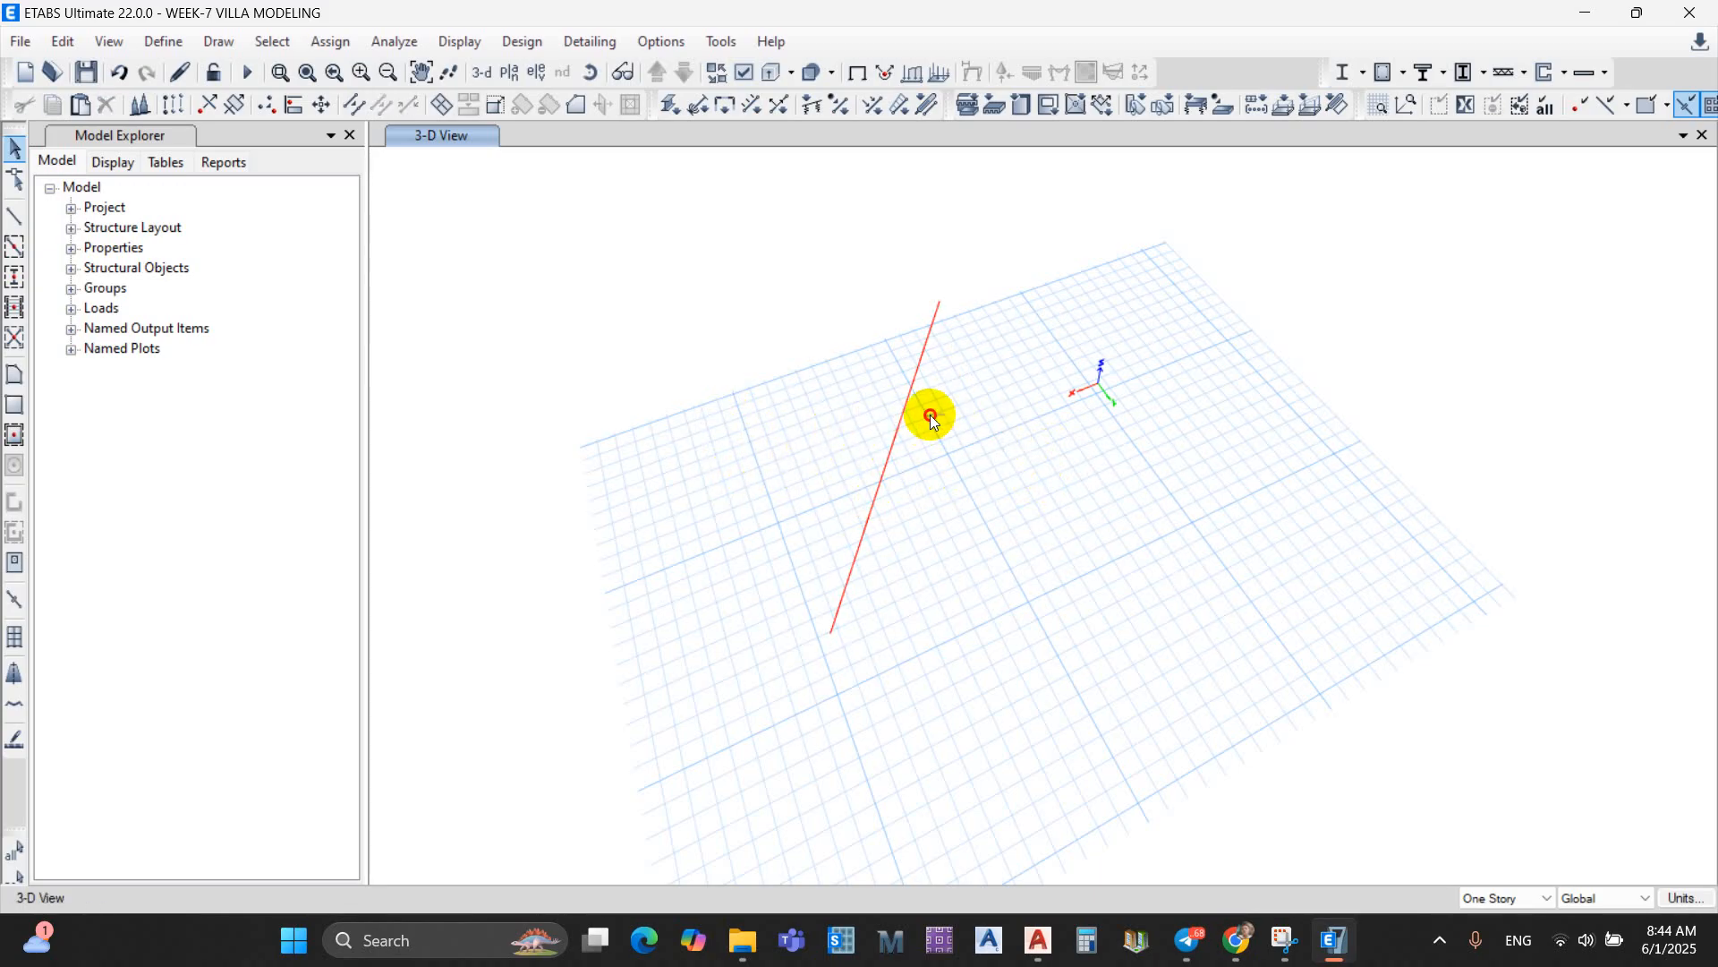
left_click(902, 415)
left_click(903, 417)
left_click_drag(955, 424, 794, 439)
left_click_drag(989, 424, 815, 437)
Step: Open the inclined brace's information and read its length in the geometry data
right_click(905, 417)
left_click_drag(850, 72, 580, 70)
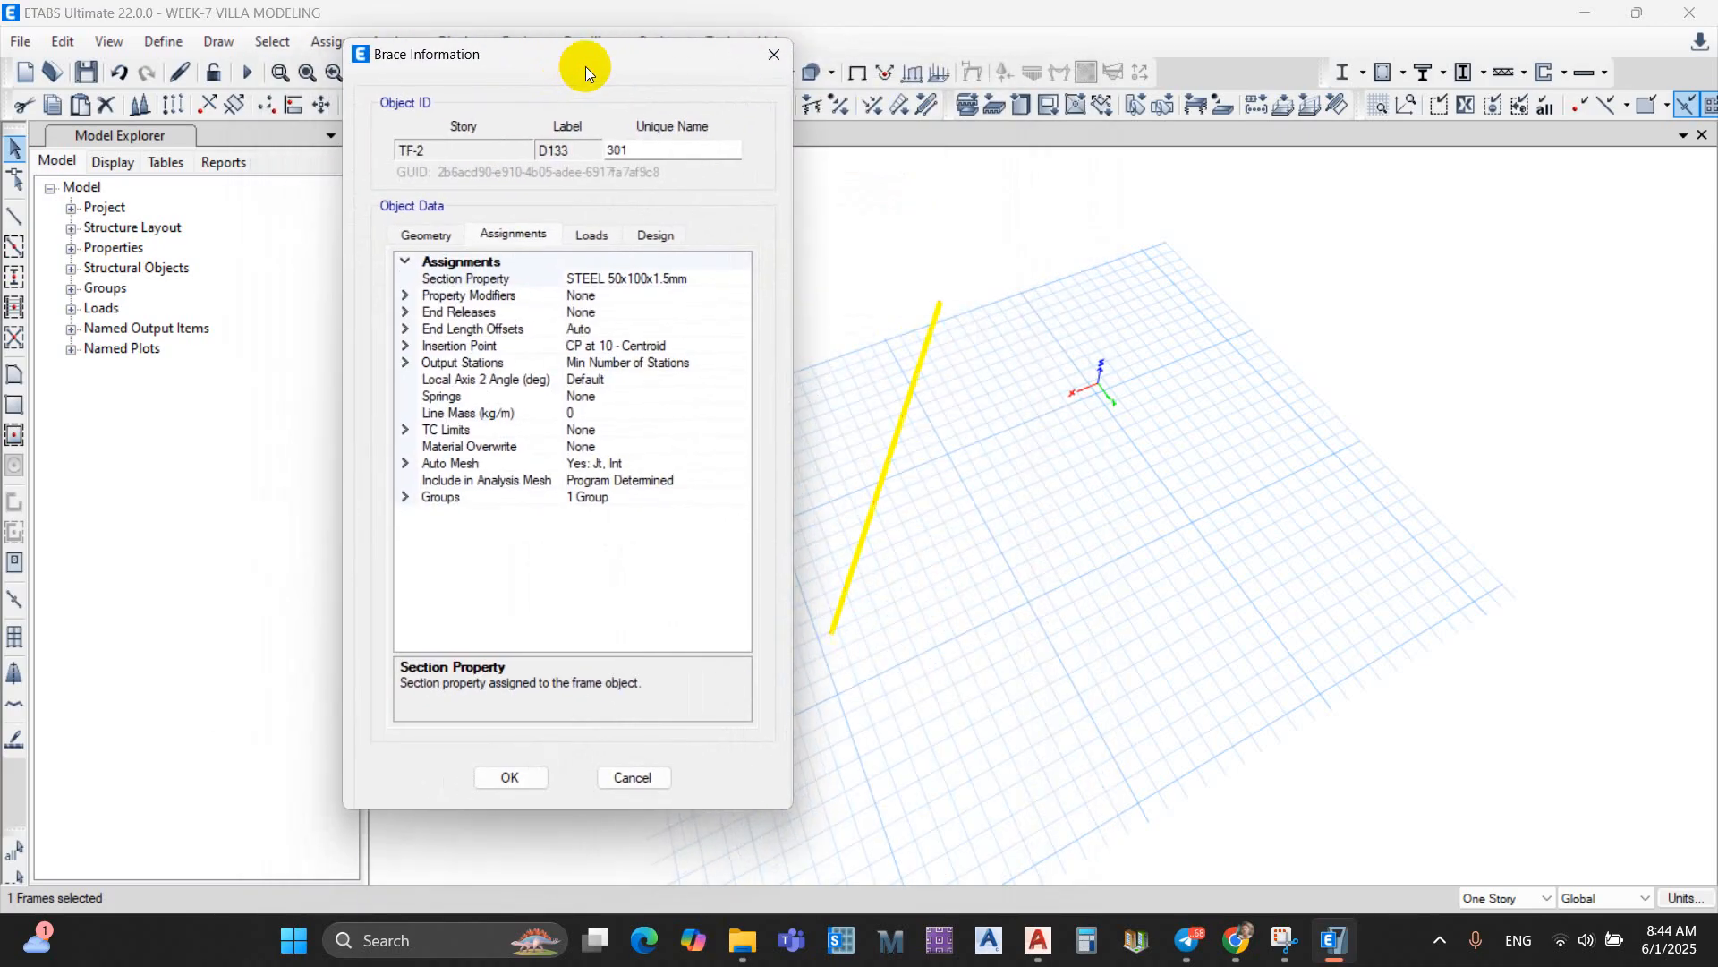
left_click_drag(585, 66, 596, 75)
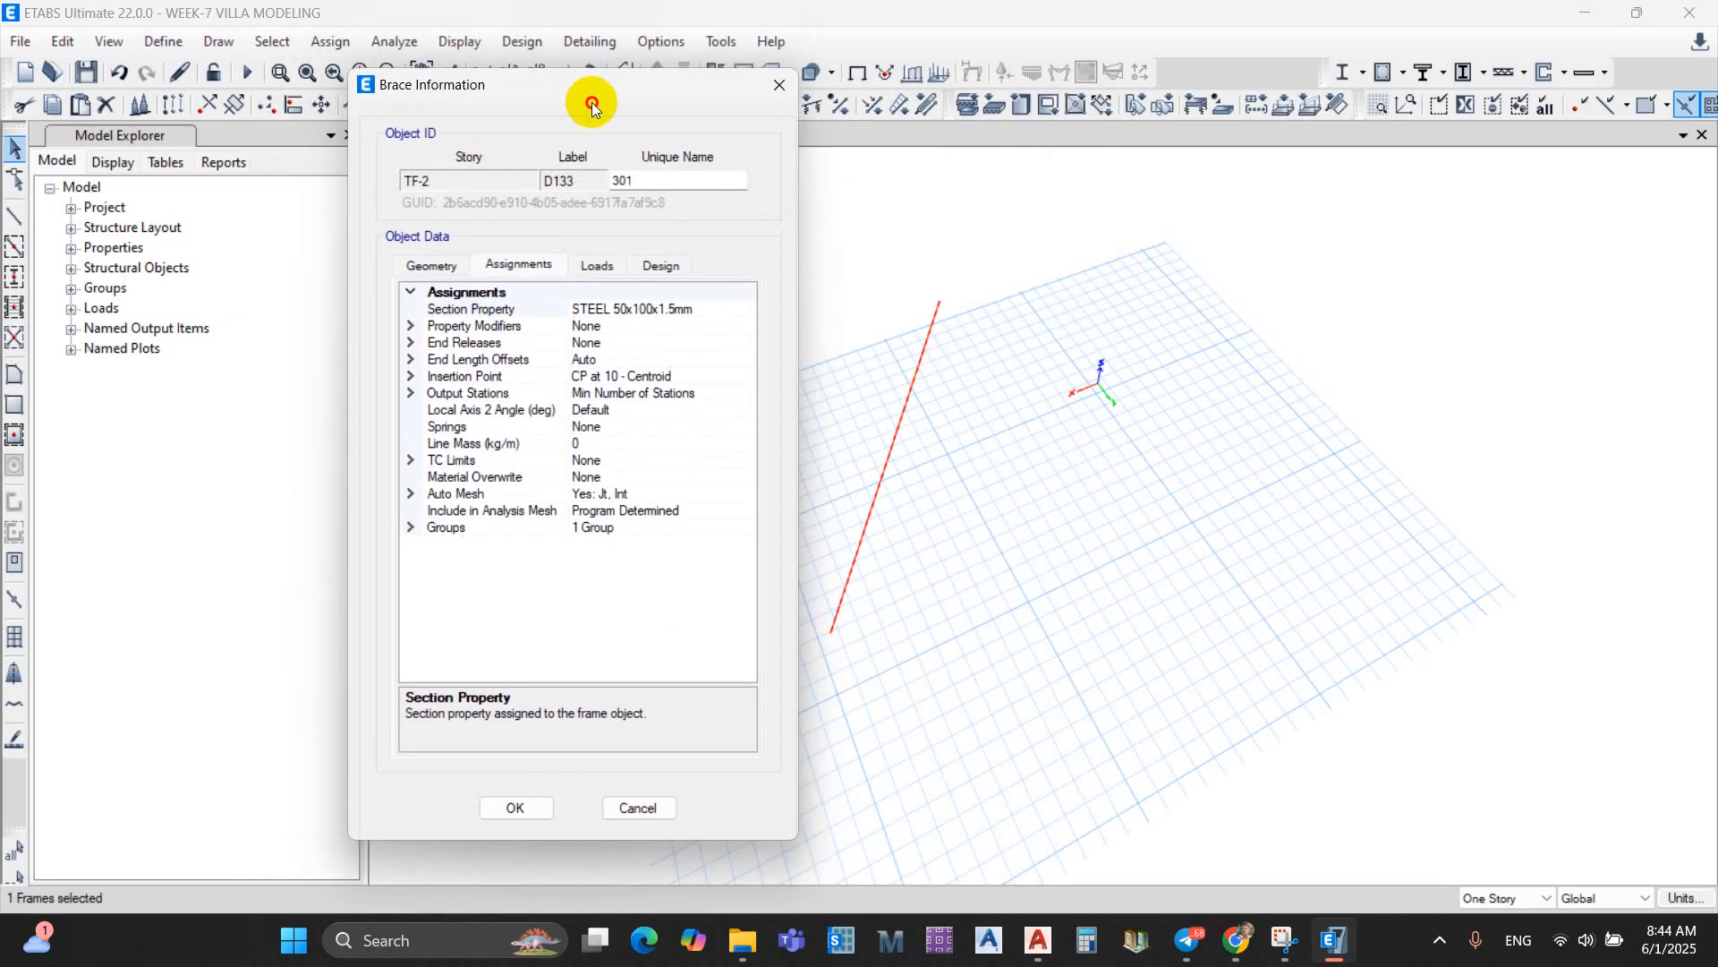
left_click(437, 245)
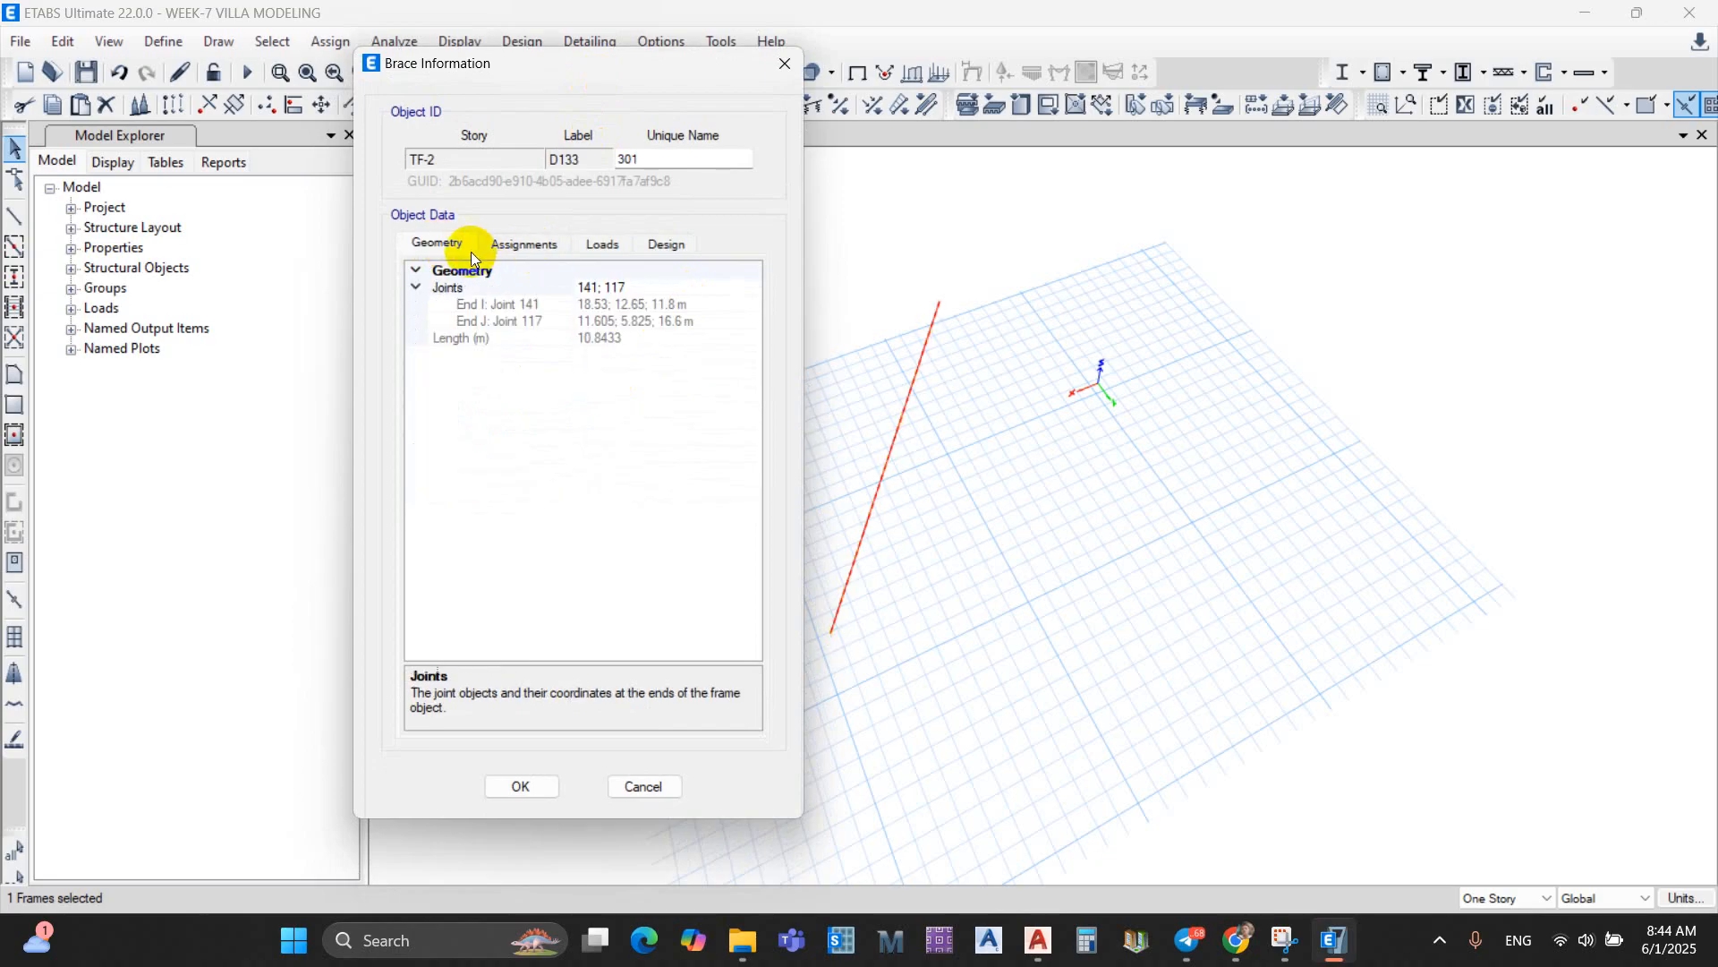
left_click(524, 340)
left_click(638, 339)
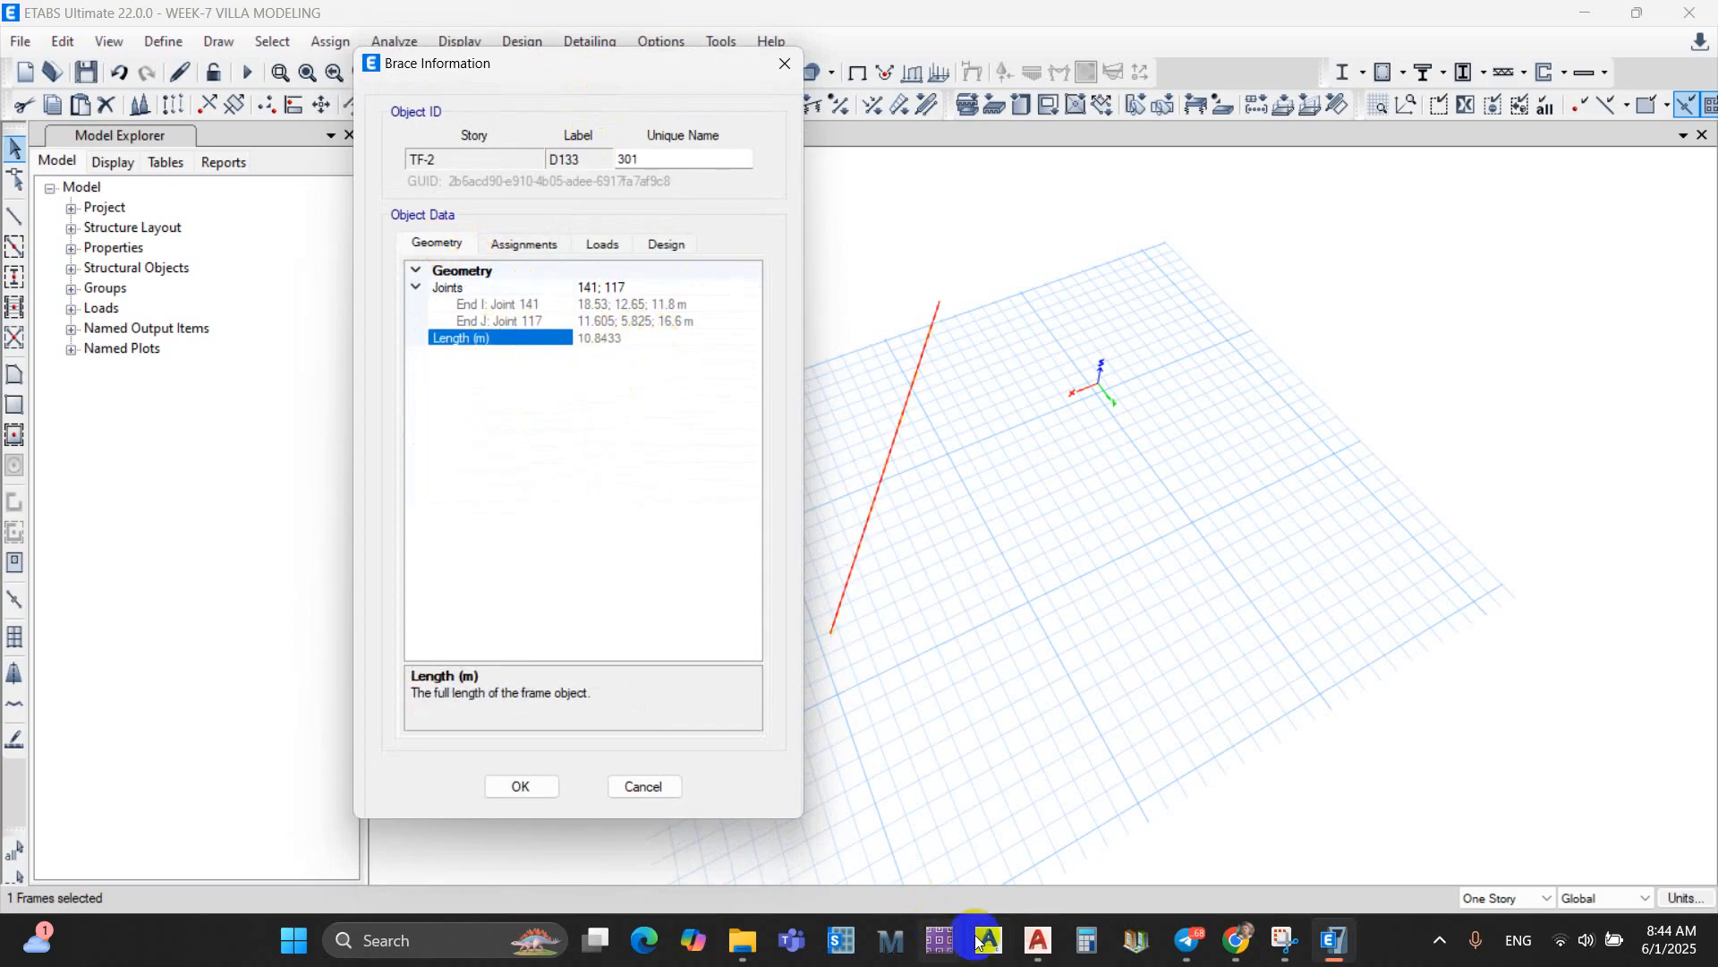
Step: Switch to Calculator and enter the brace length 10.8433
left_click(1086, 940)
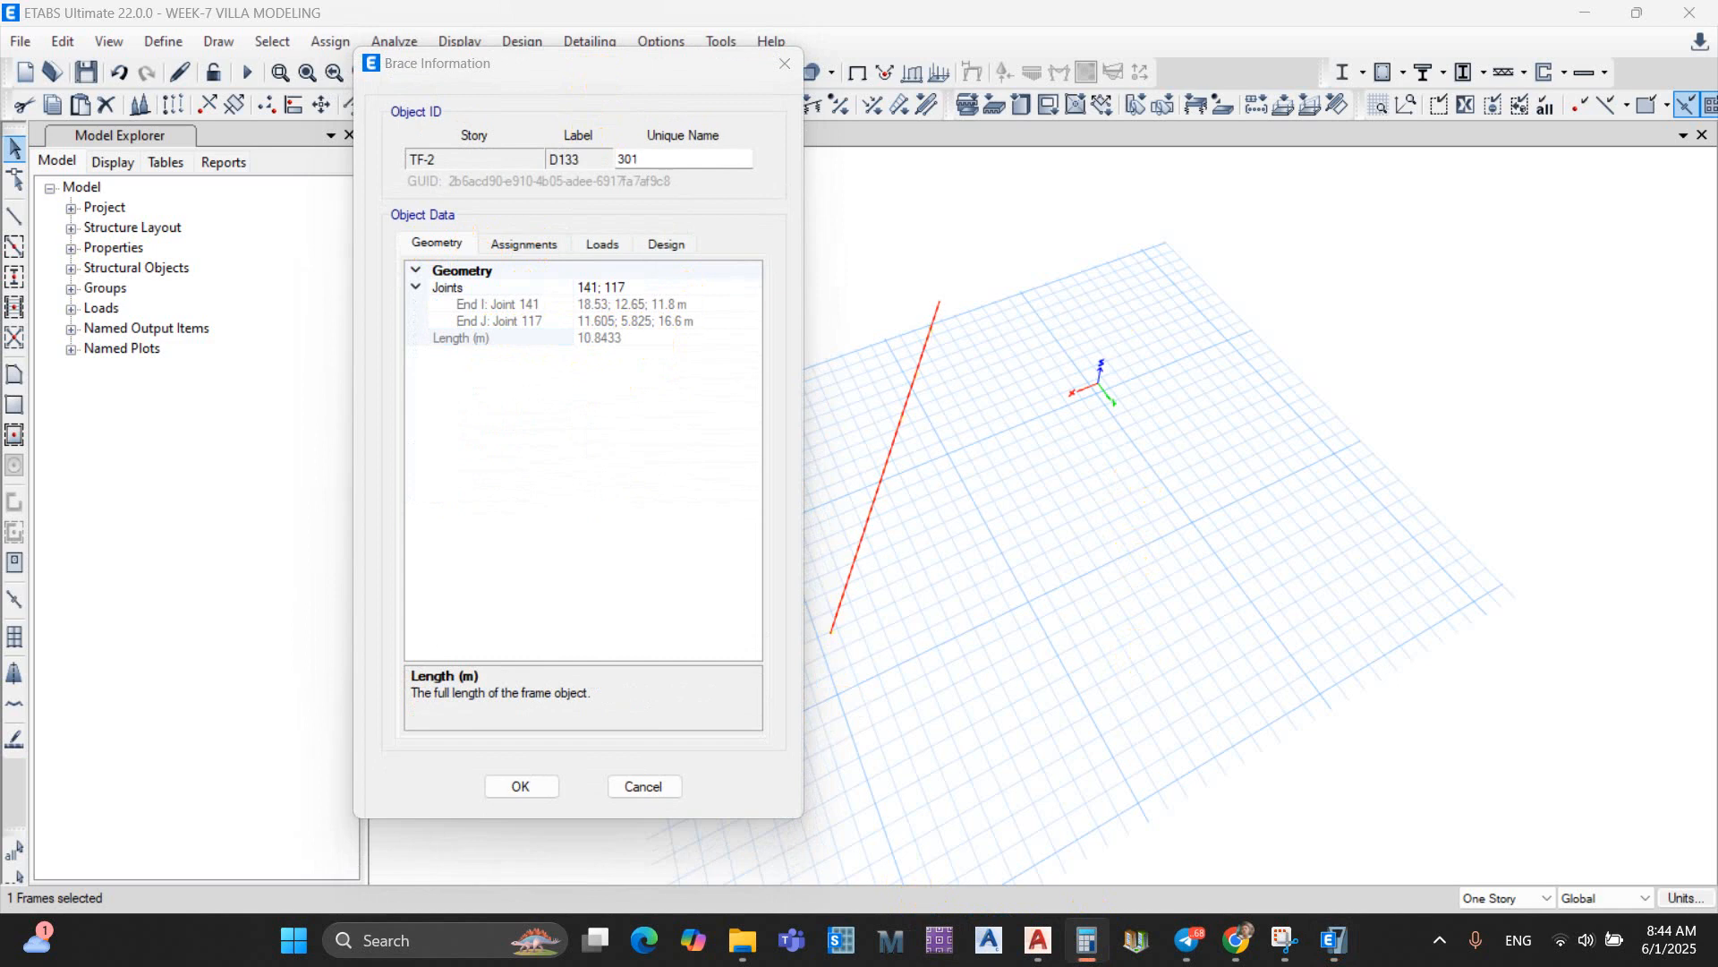
left_click_drag(985, 0, 1427, 175)
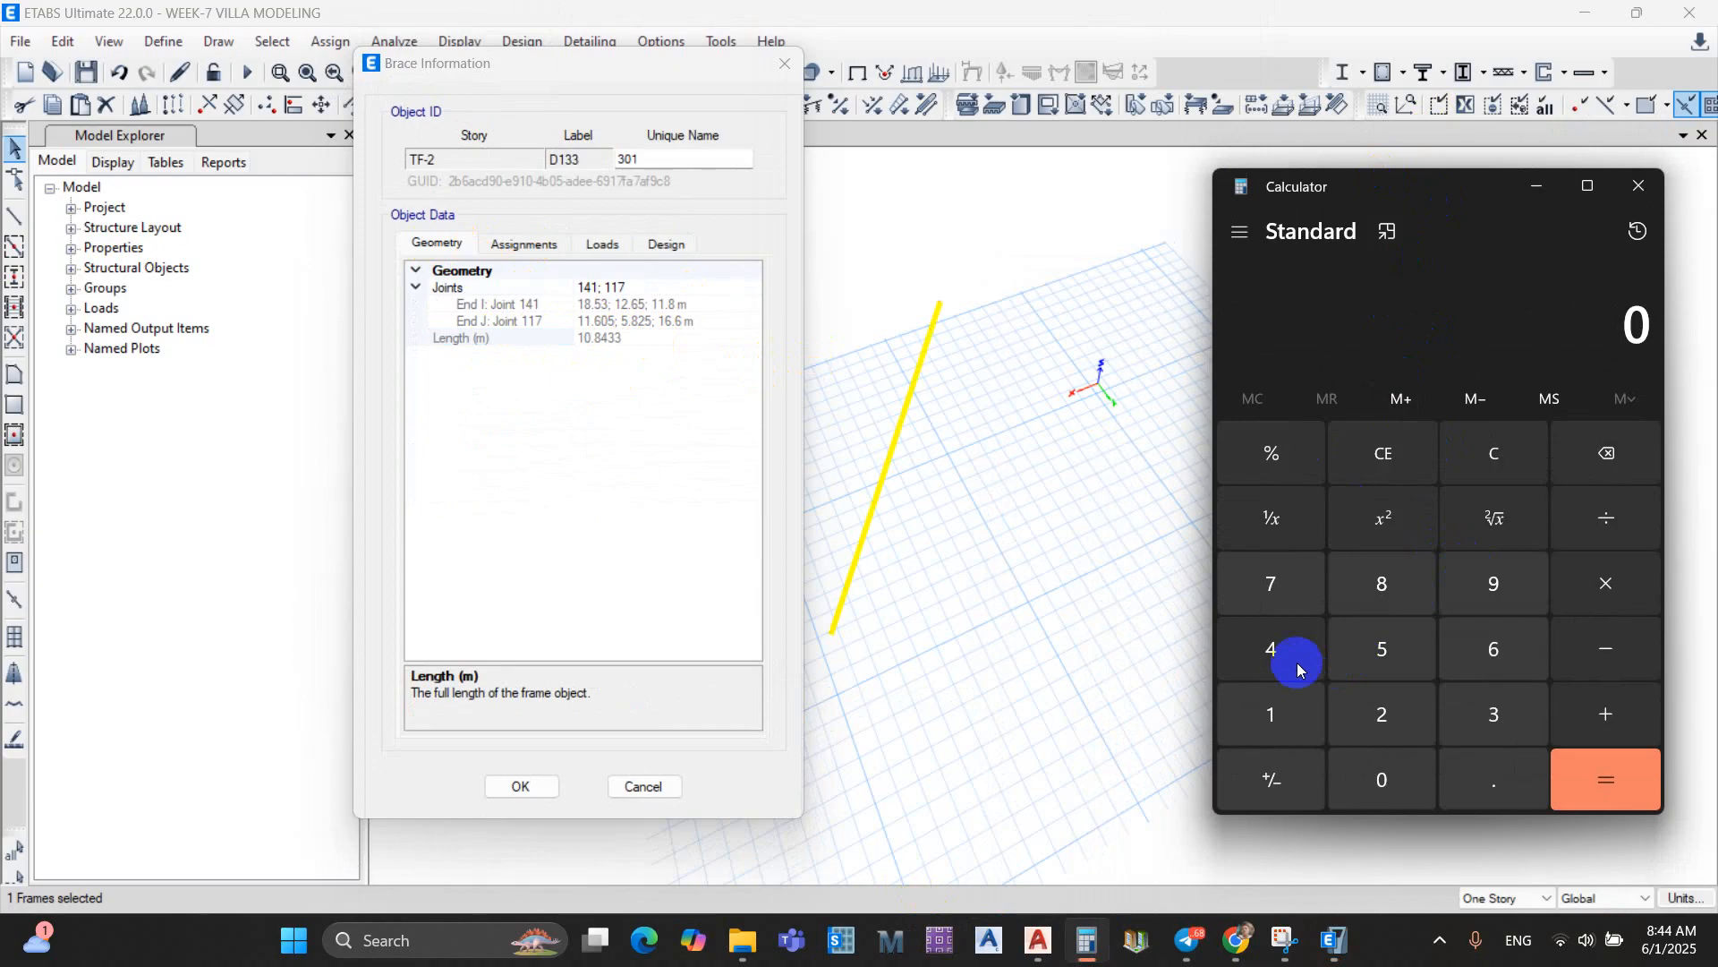
left_click(1281, 721)
left_click(1410, 781)
left_click(1459, 787)
left_click(1420, 587)
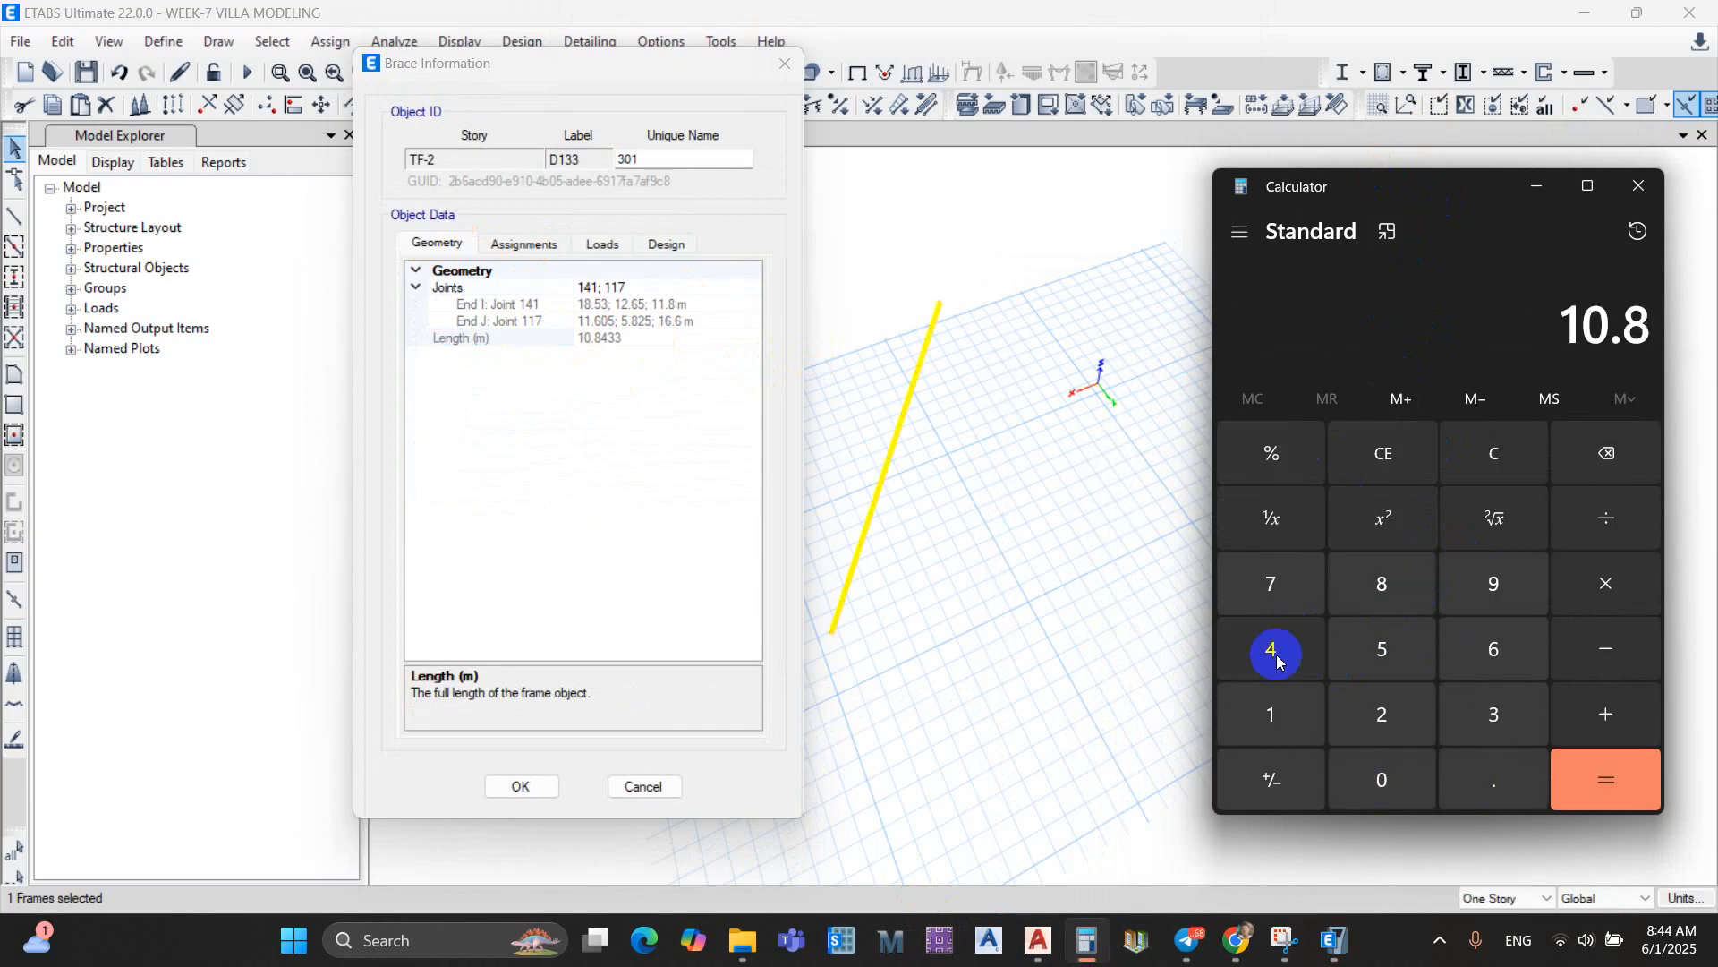
left_click(1274, 652)
left_click(1489, 709)
left_click(1487, 710)
Step: Divide the entered brace length by a spacing of 0.32 to get the number of segments
left_click(1606, 519)
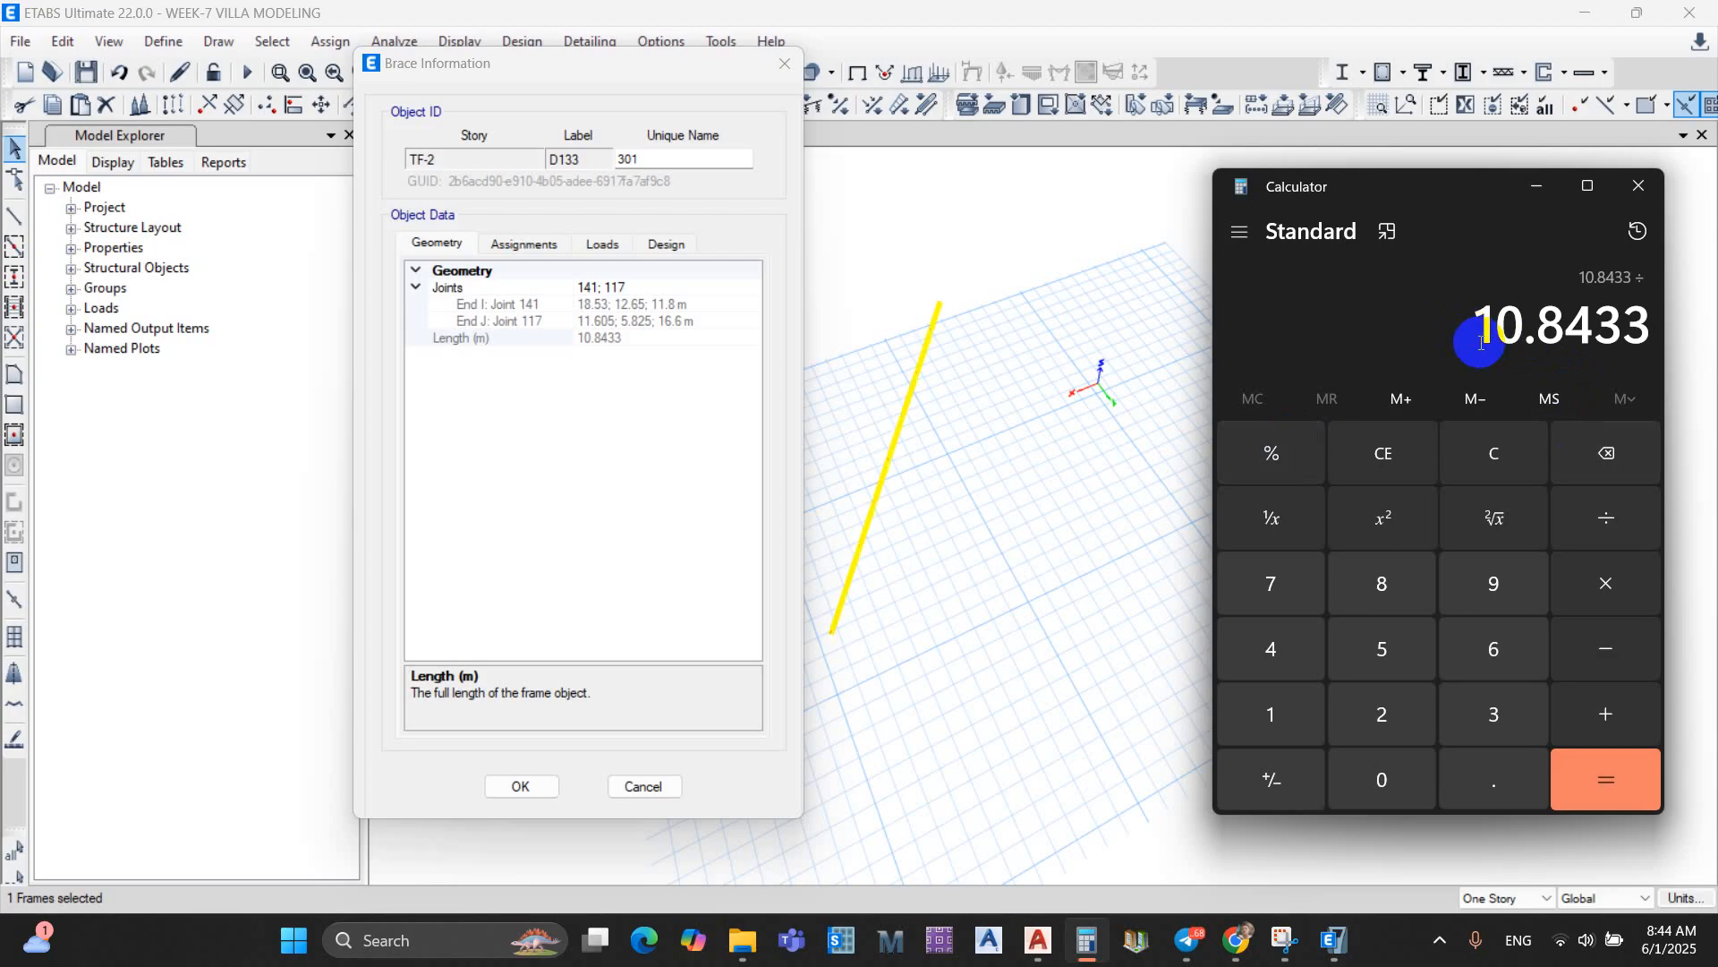
left_click(1398, 792)
left_click(1485, 787)
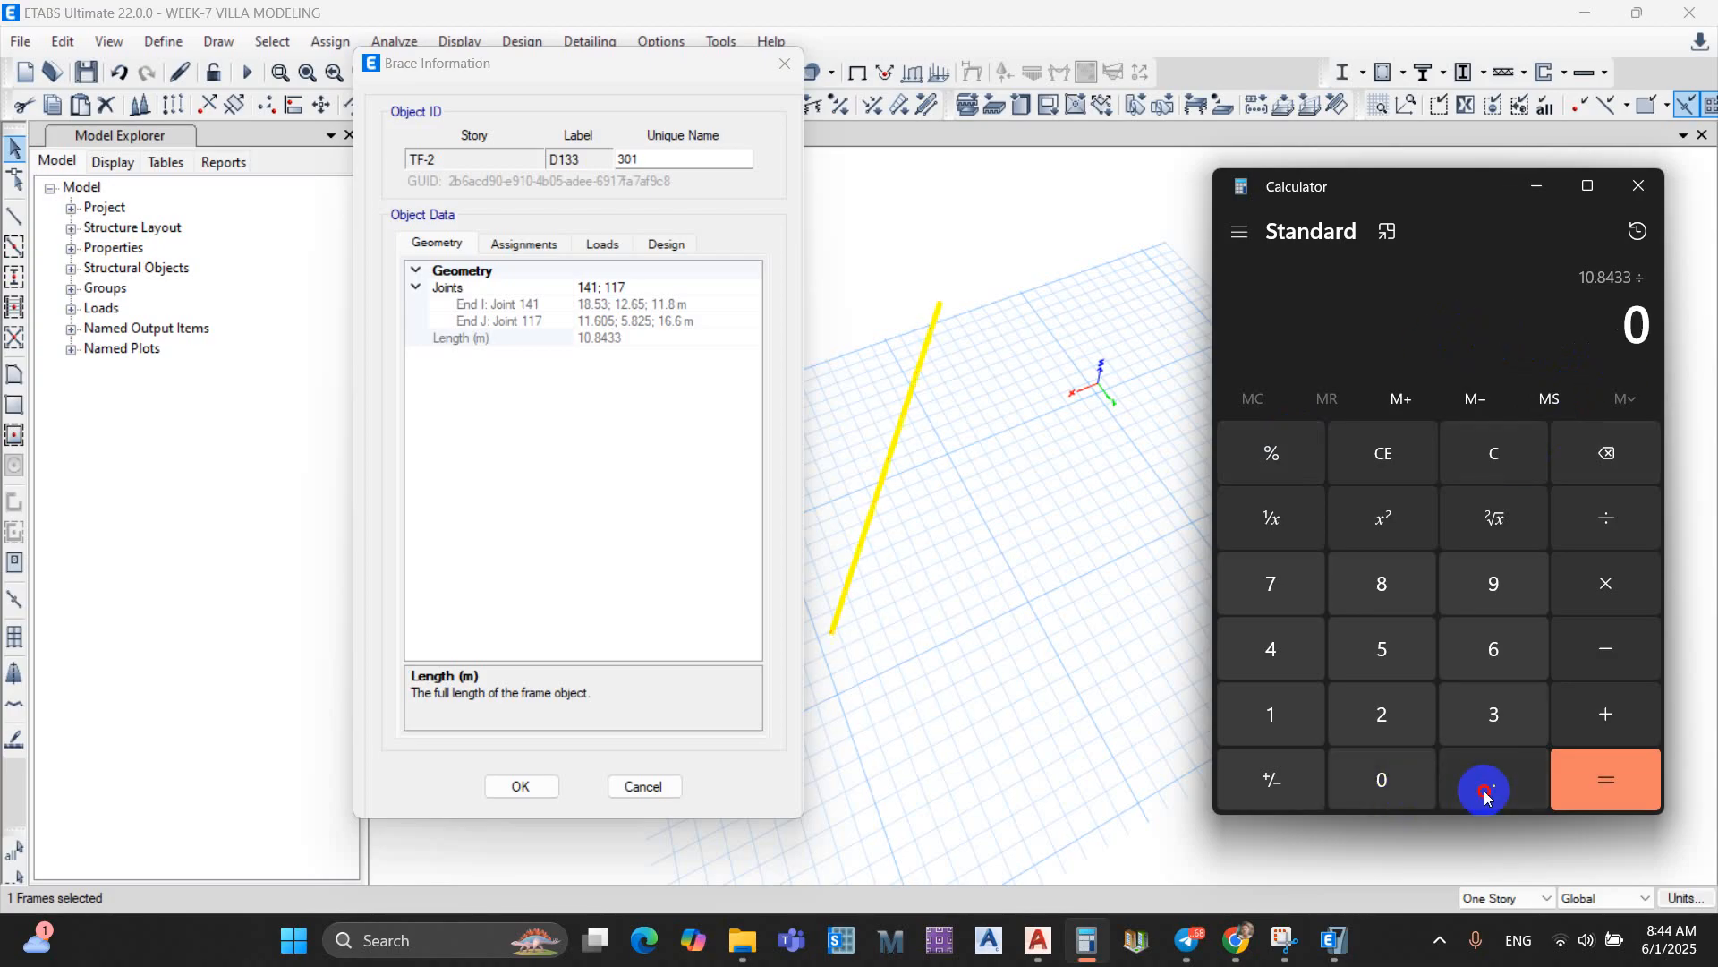
left_click(1452, 718)
left_click(1430, 716)
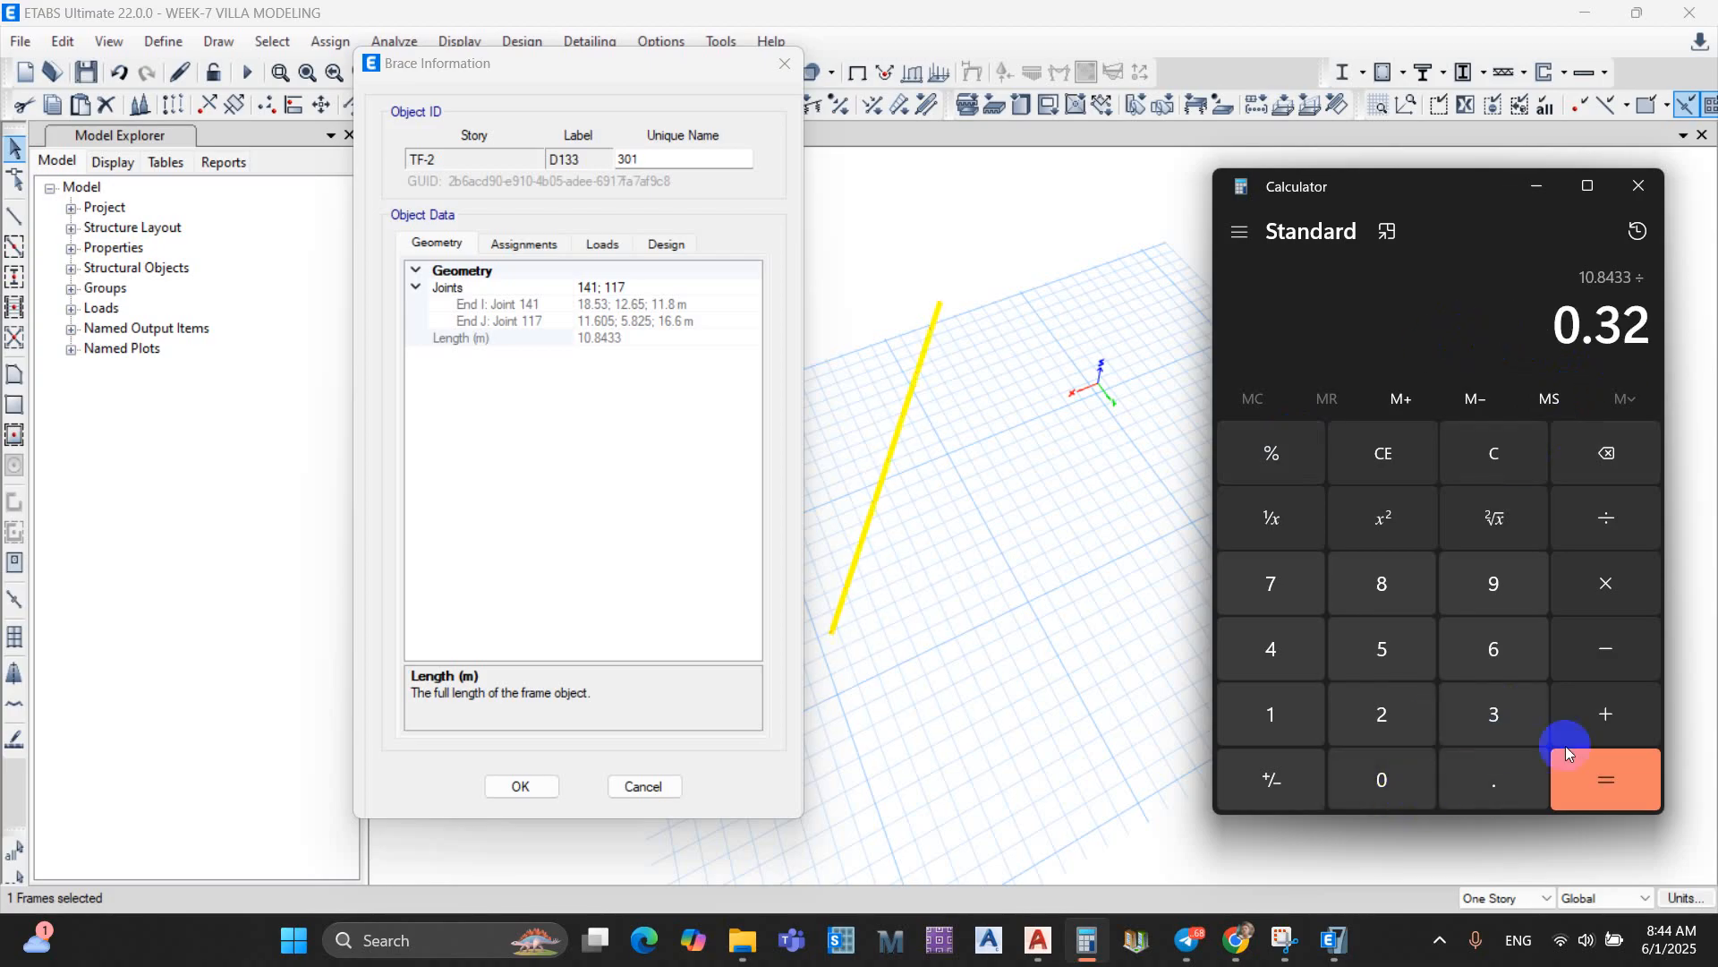
left_click(1609, 785)
left_click_drag(1399, 333, 1645, 330)
left_click(1299, 340)
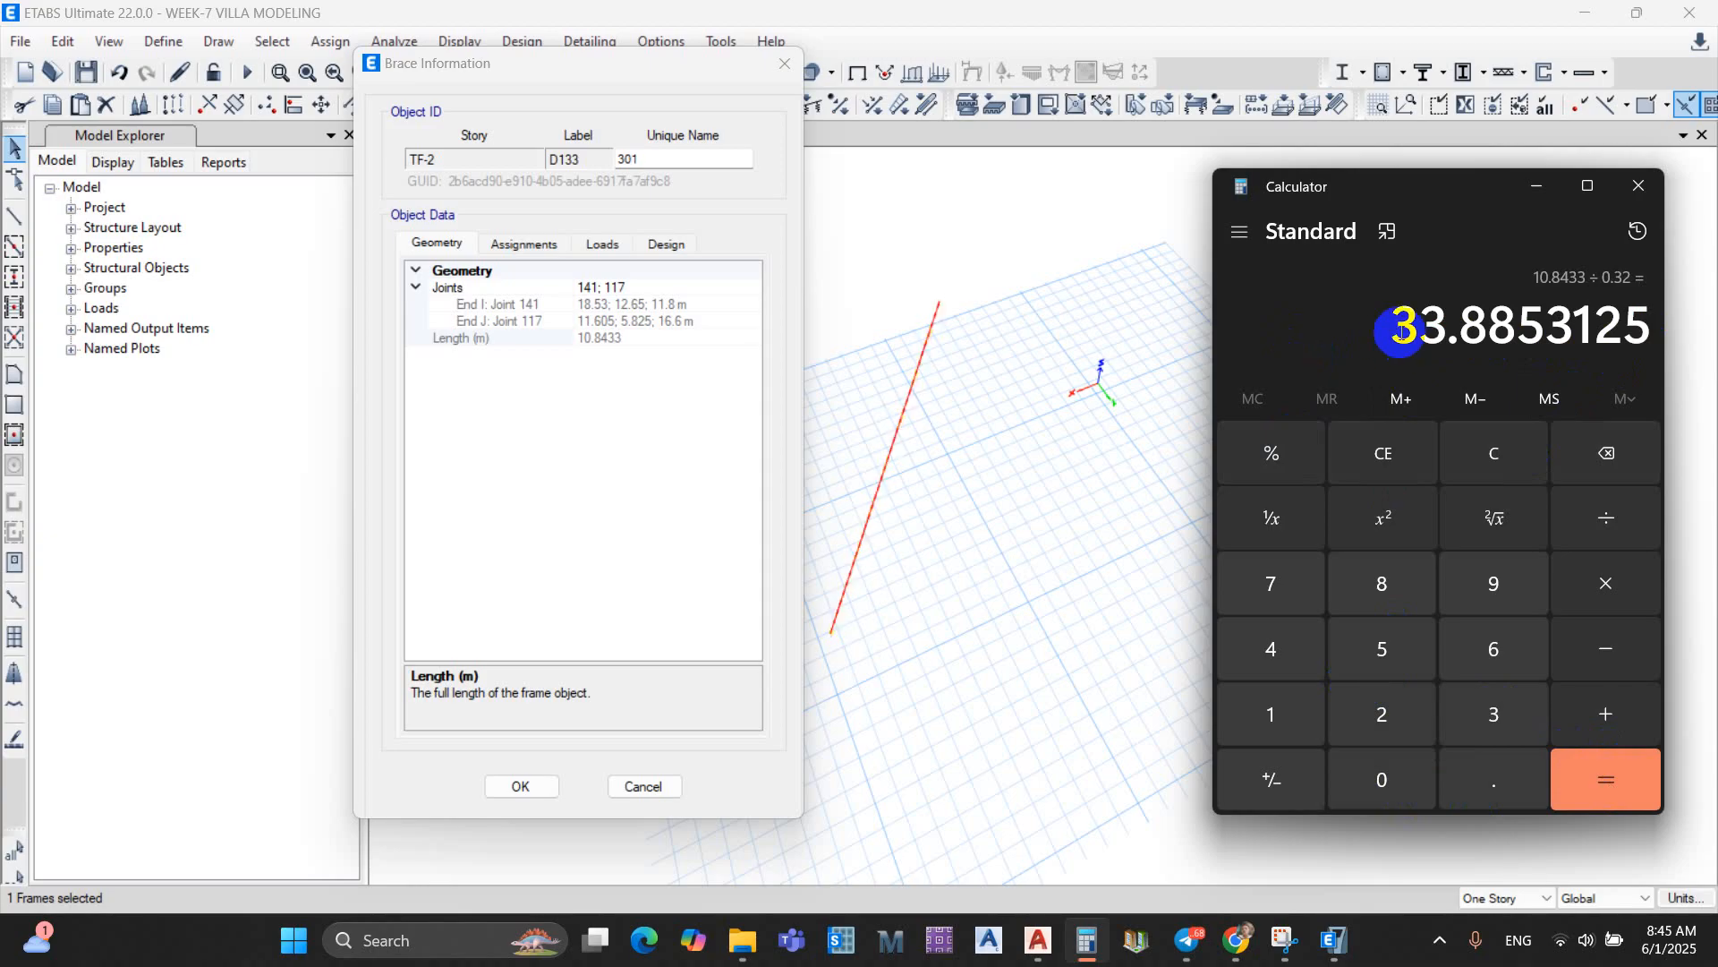
left_click_drag(1398, 331, 1649, 331)
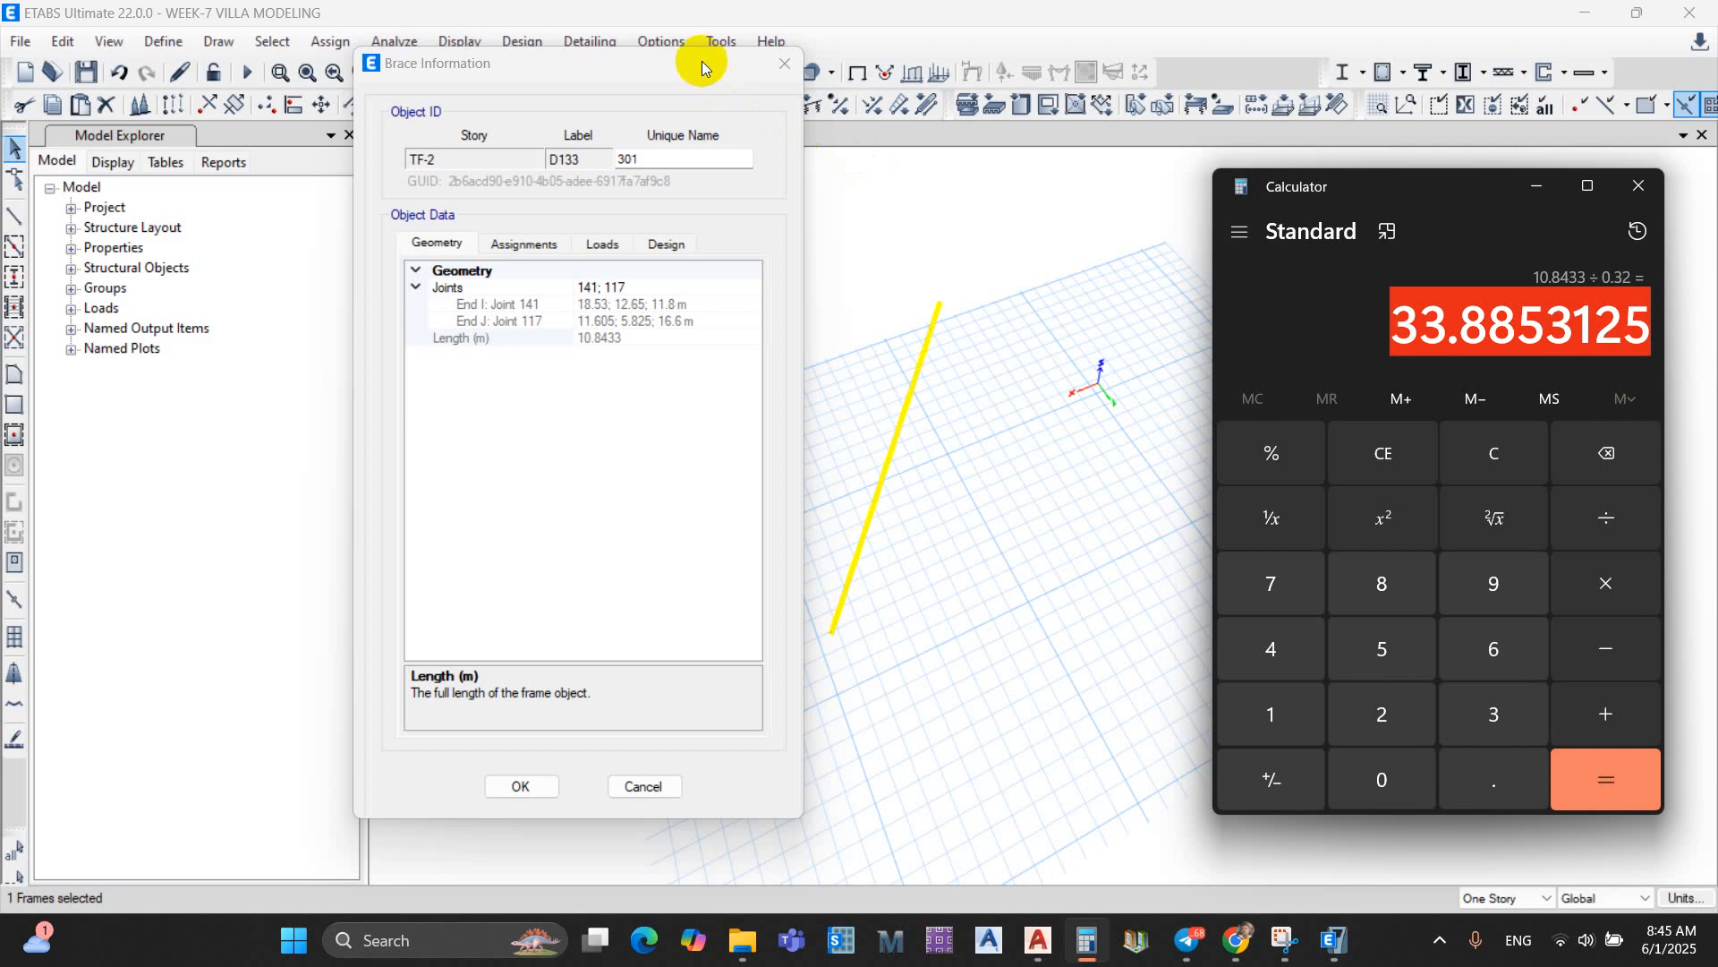
Step: Close the brace information and divide the brace into 34 frame objects
left_click_drag(701, 65, 618, 92)
key("Escape")
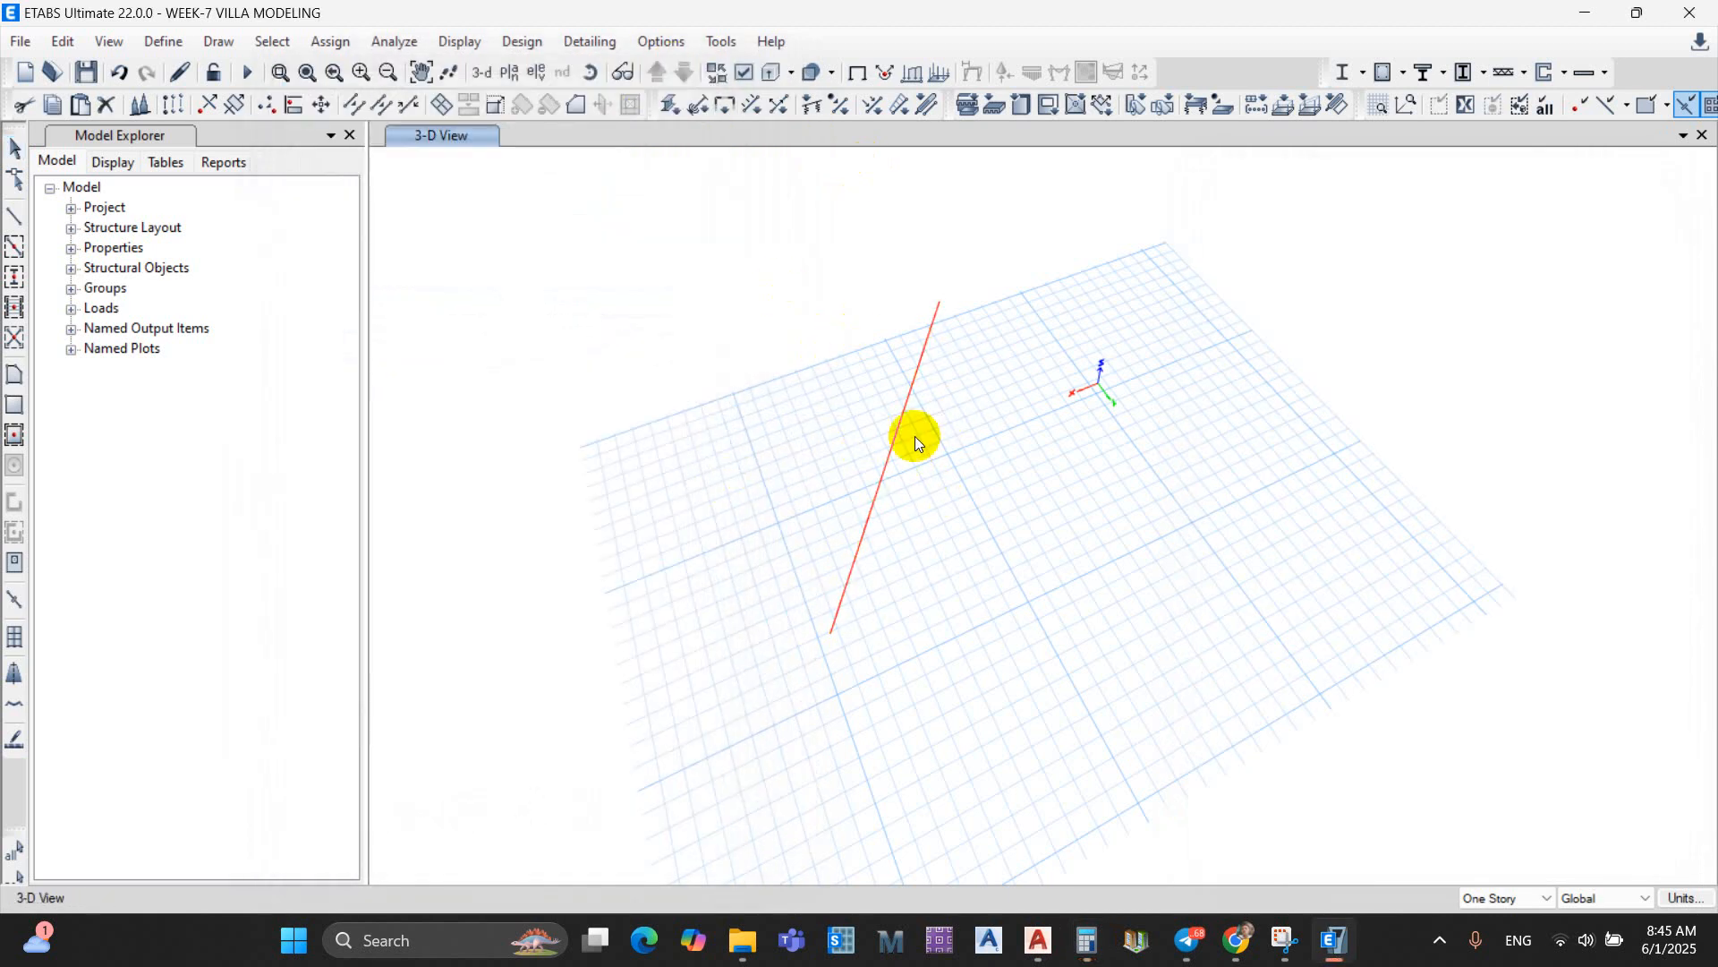
left_click(352, 105)
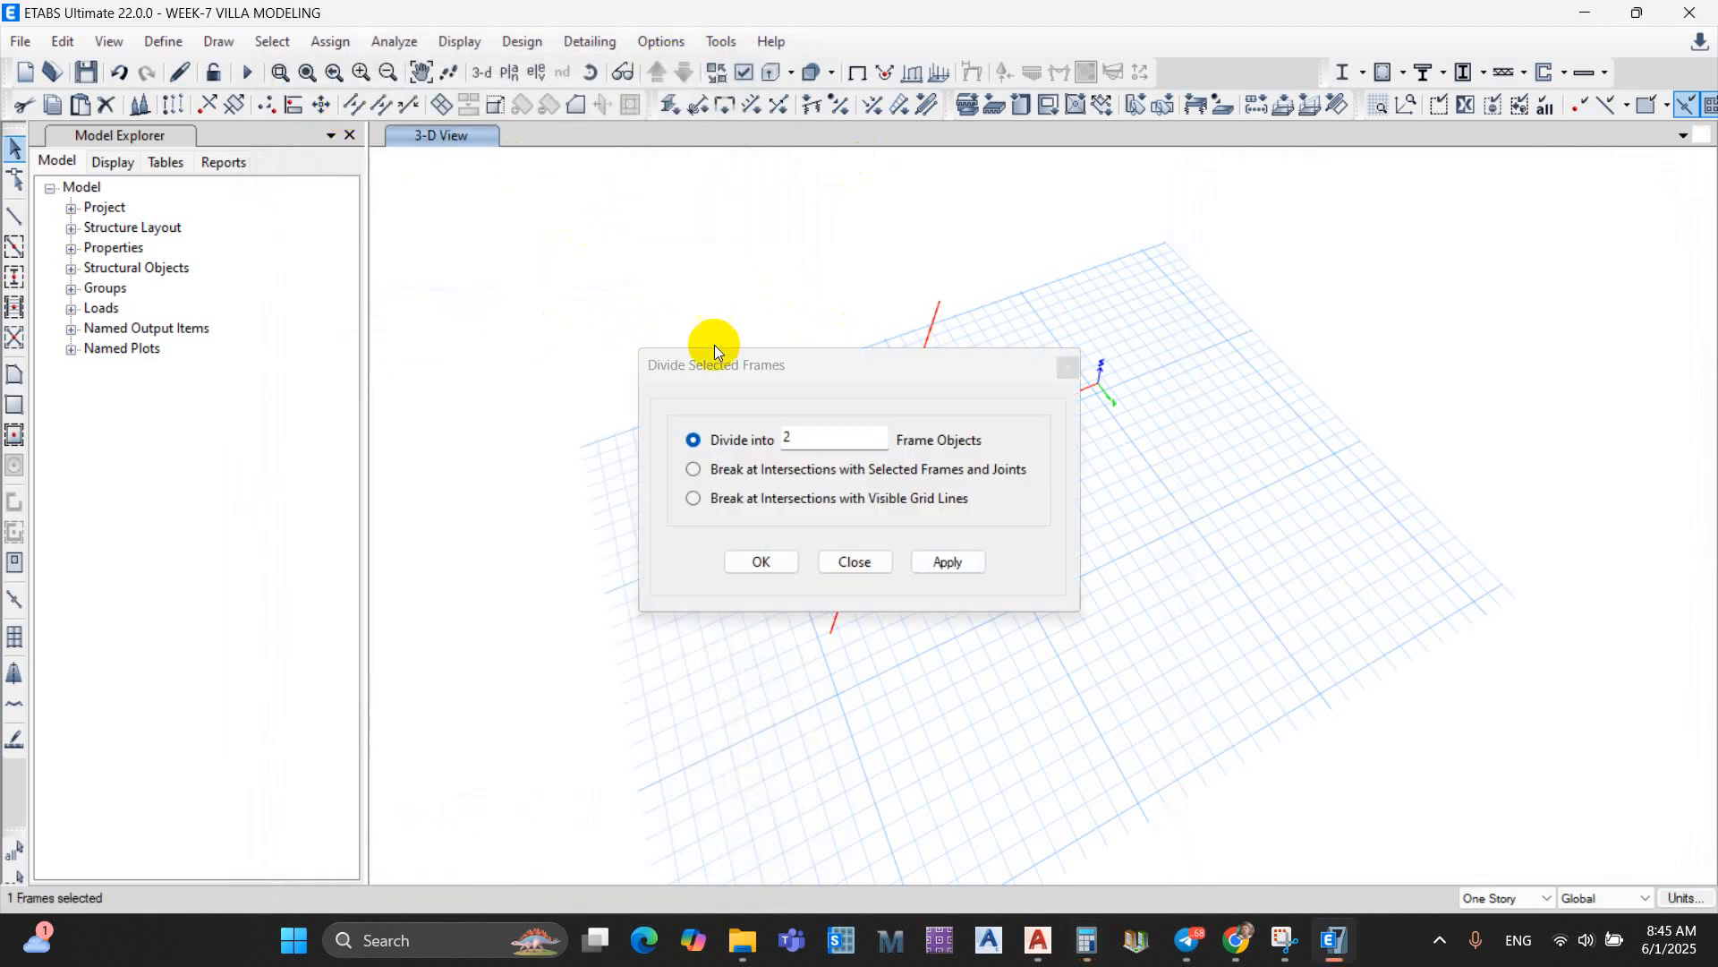
left_click_drag(710, 346, 1222, 241)
double_click(1295, 318)
type("34")
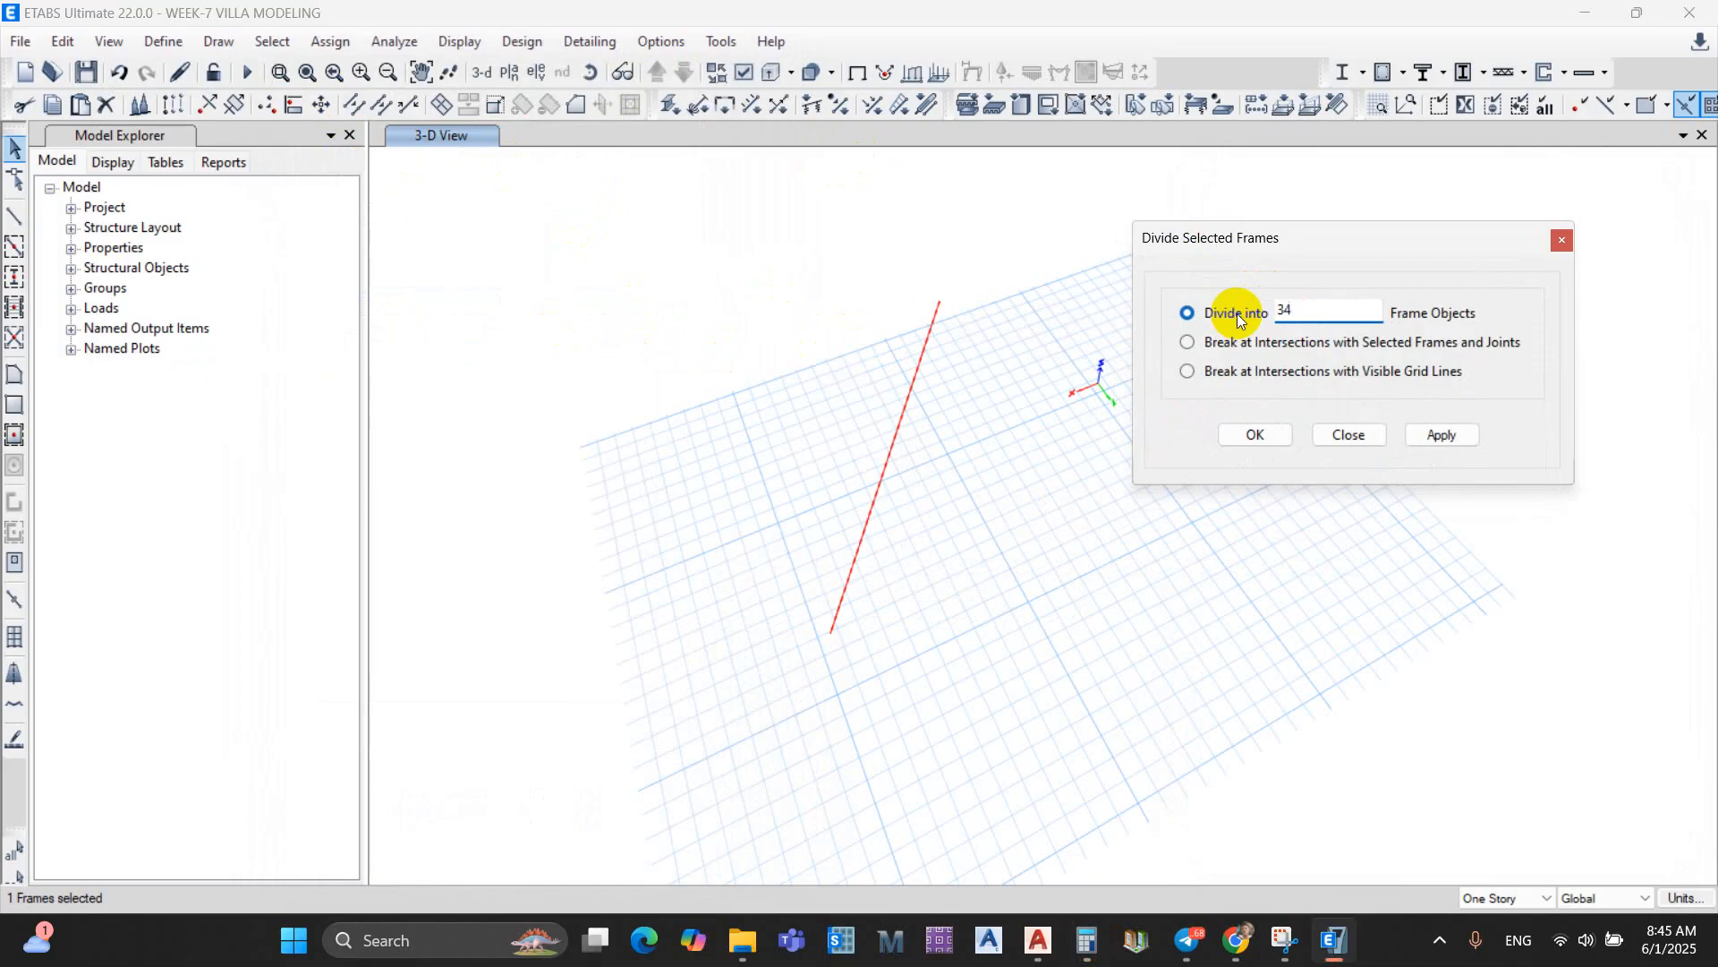
left_click(1456, 433)
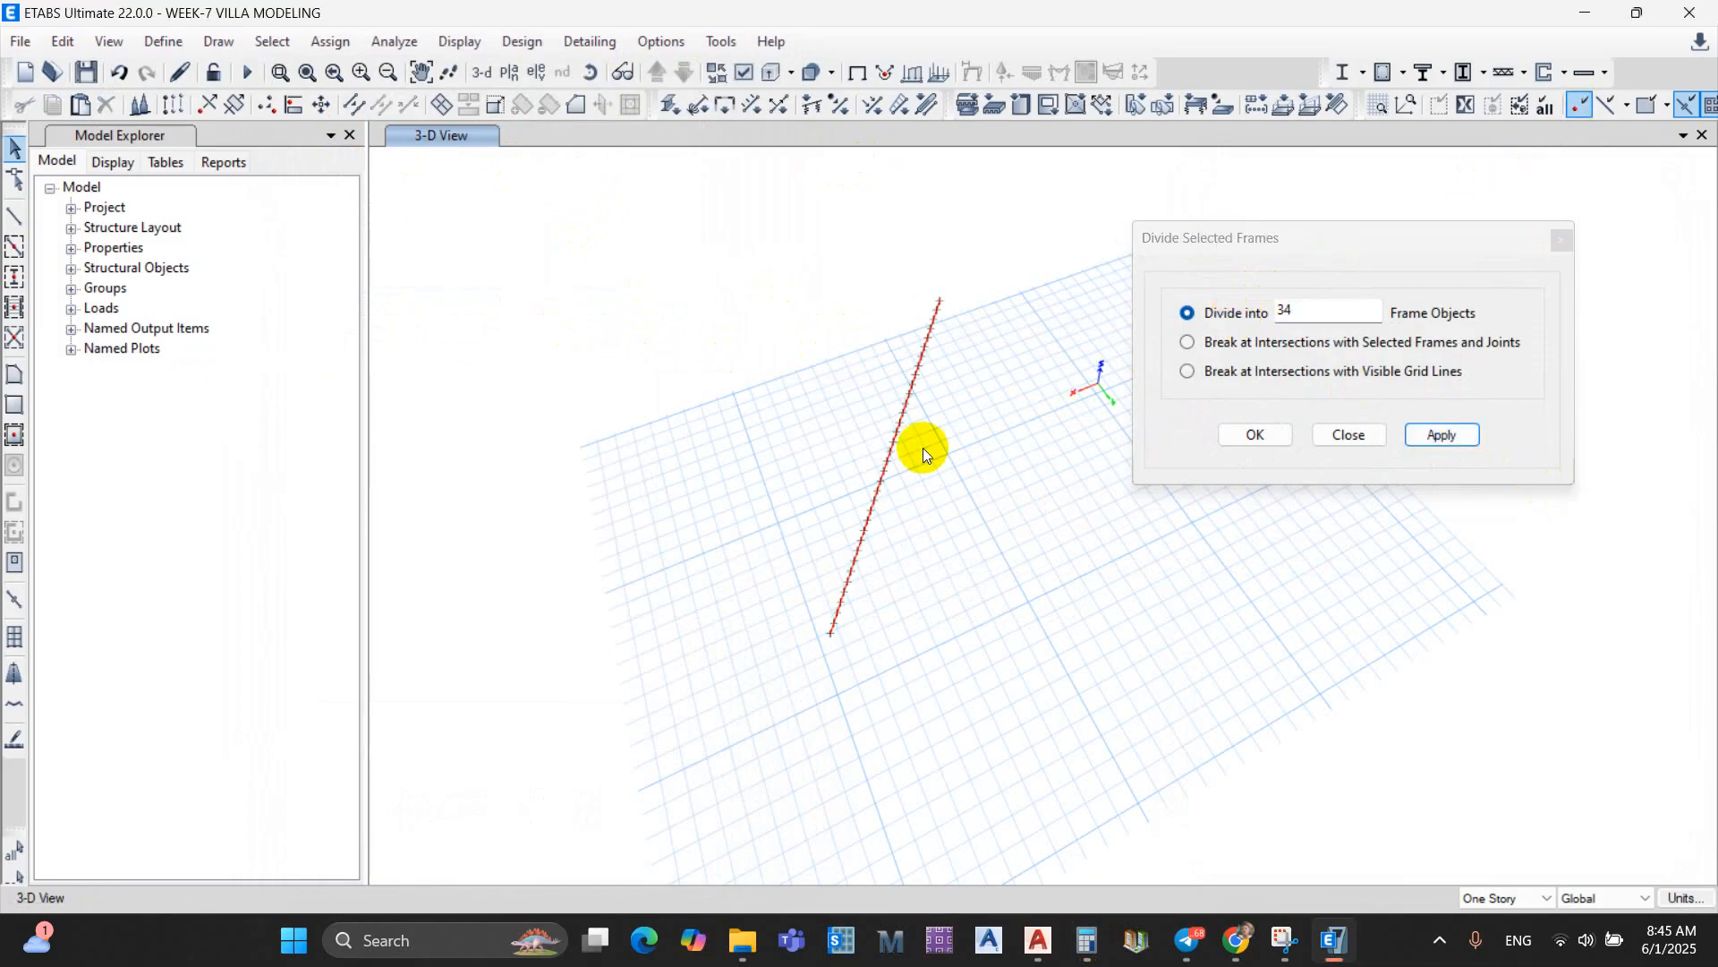
Step: Check the length of one divided brace segment in its geometry data and close the Divide Selected Frames dialog
scroll(916, 388, "up", 3)
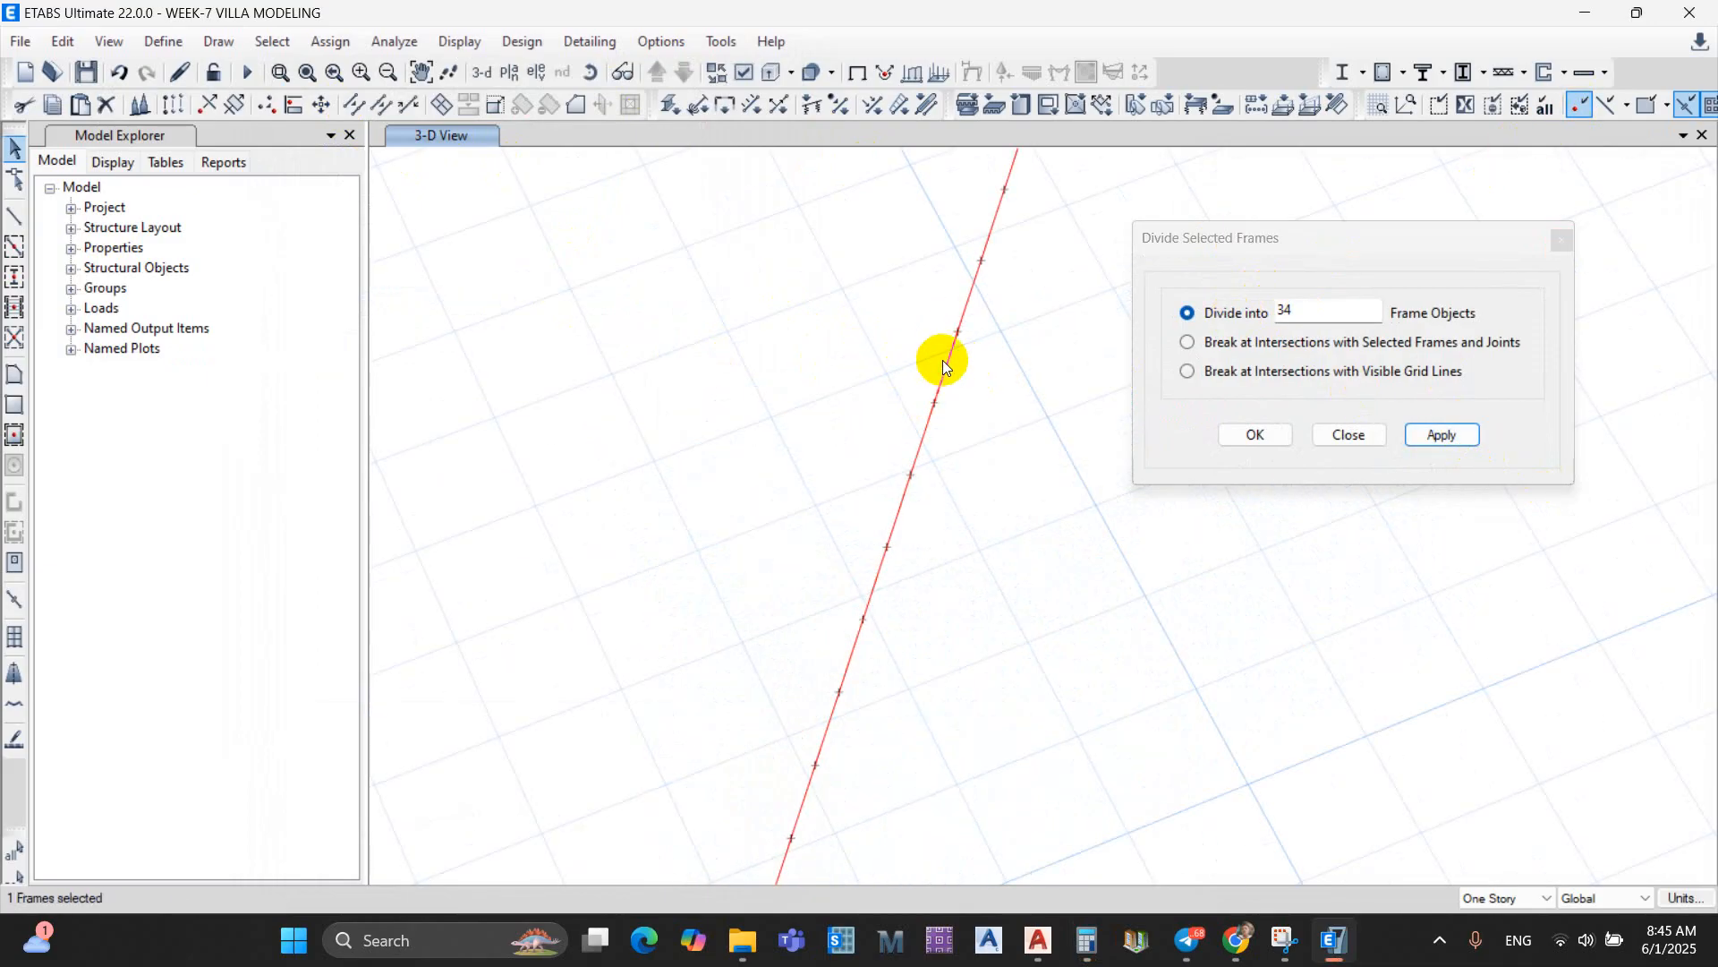
right_click(948, 358)
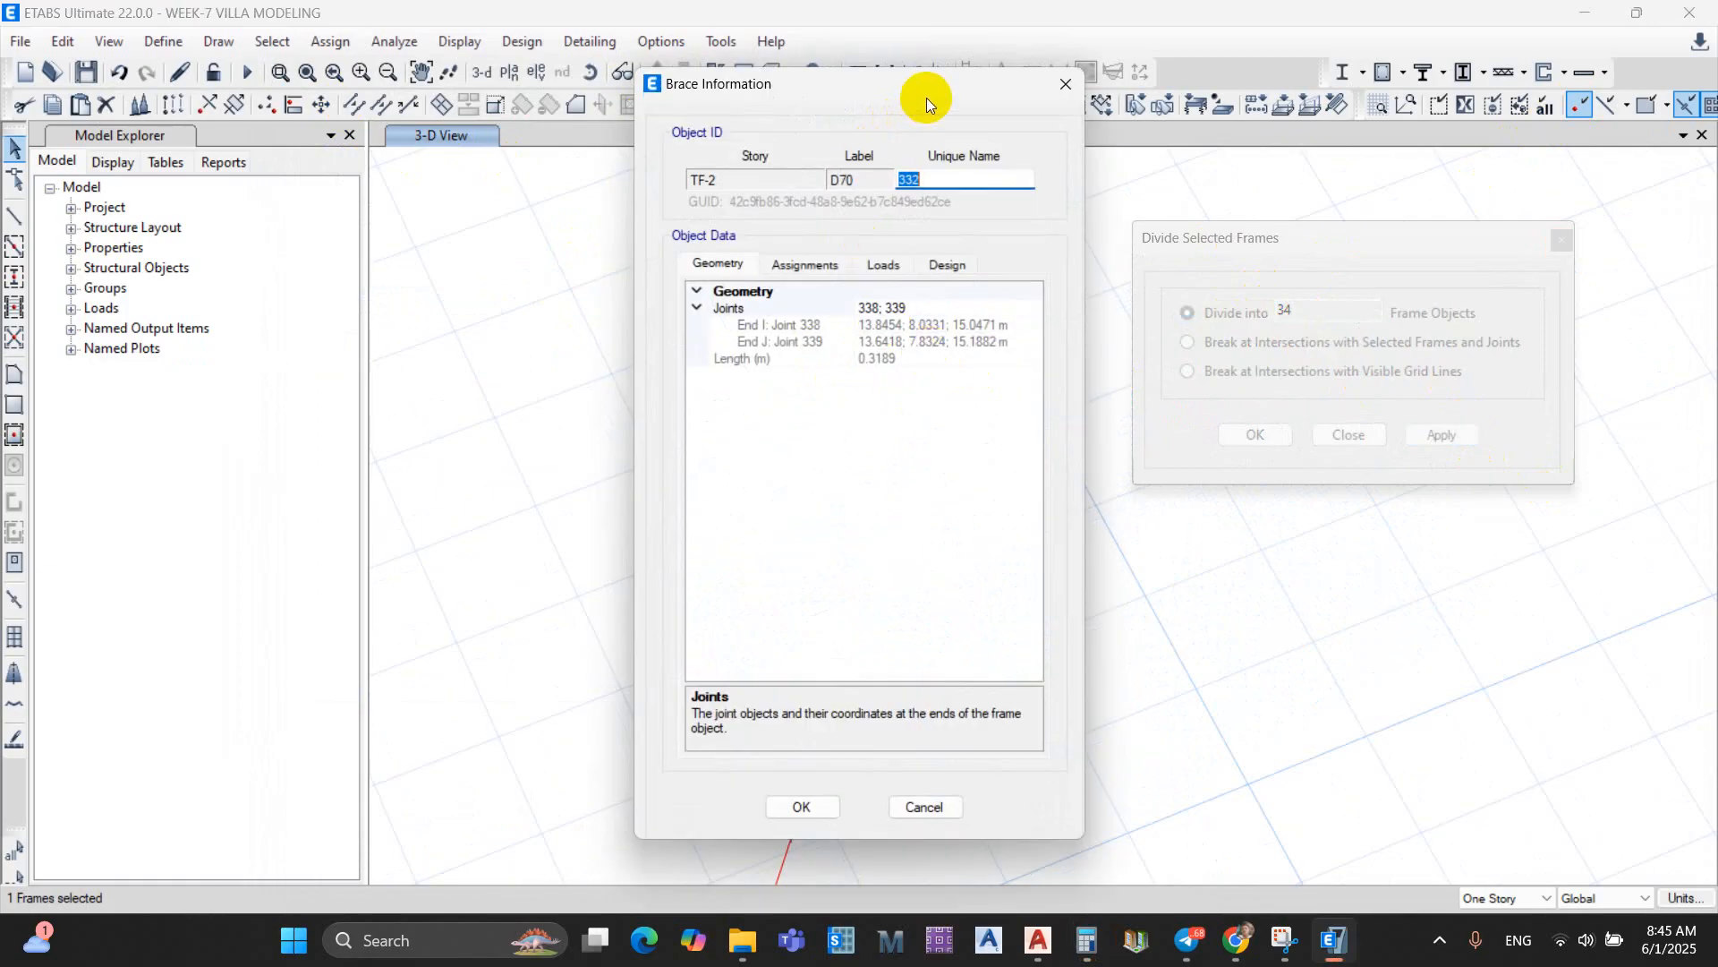
left_click_drag(926, 98, 513, 80)
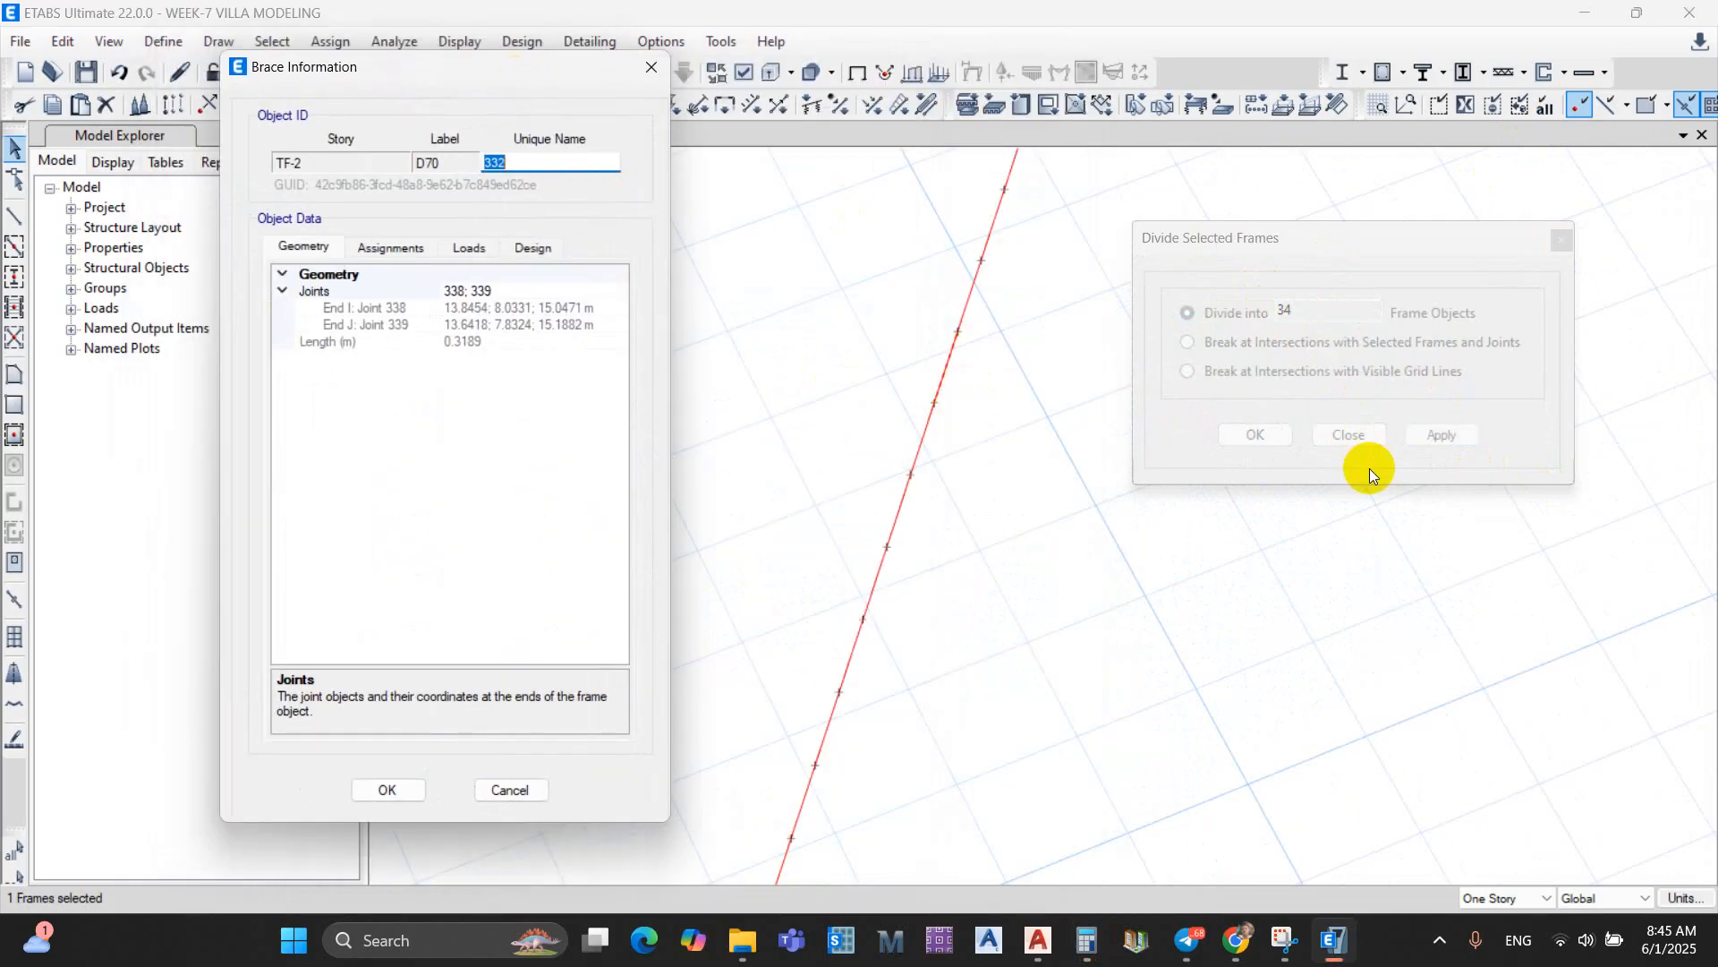
left_click(510, 345)
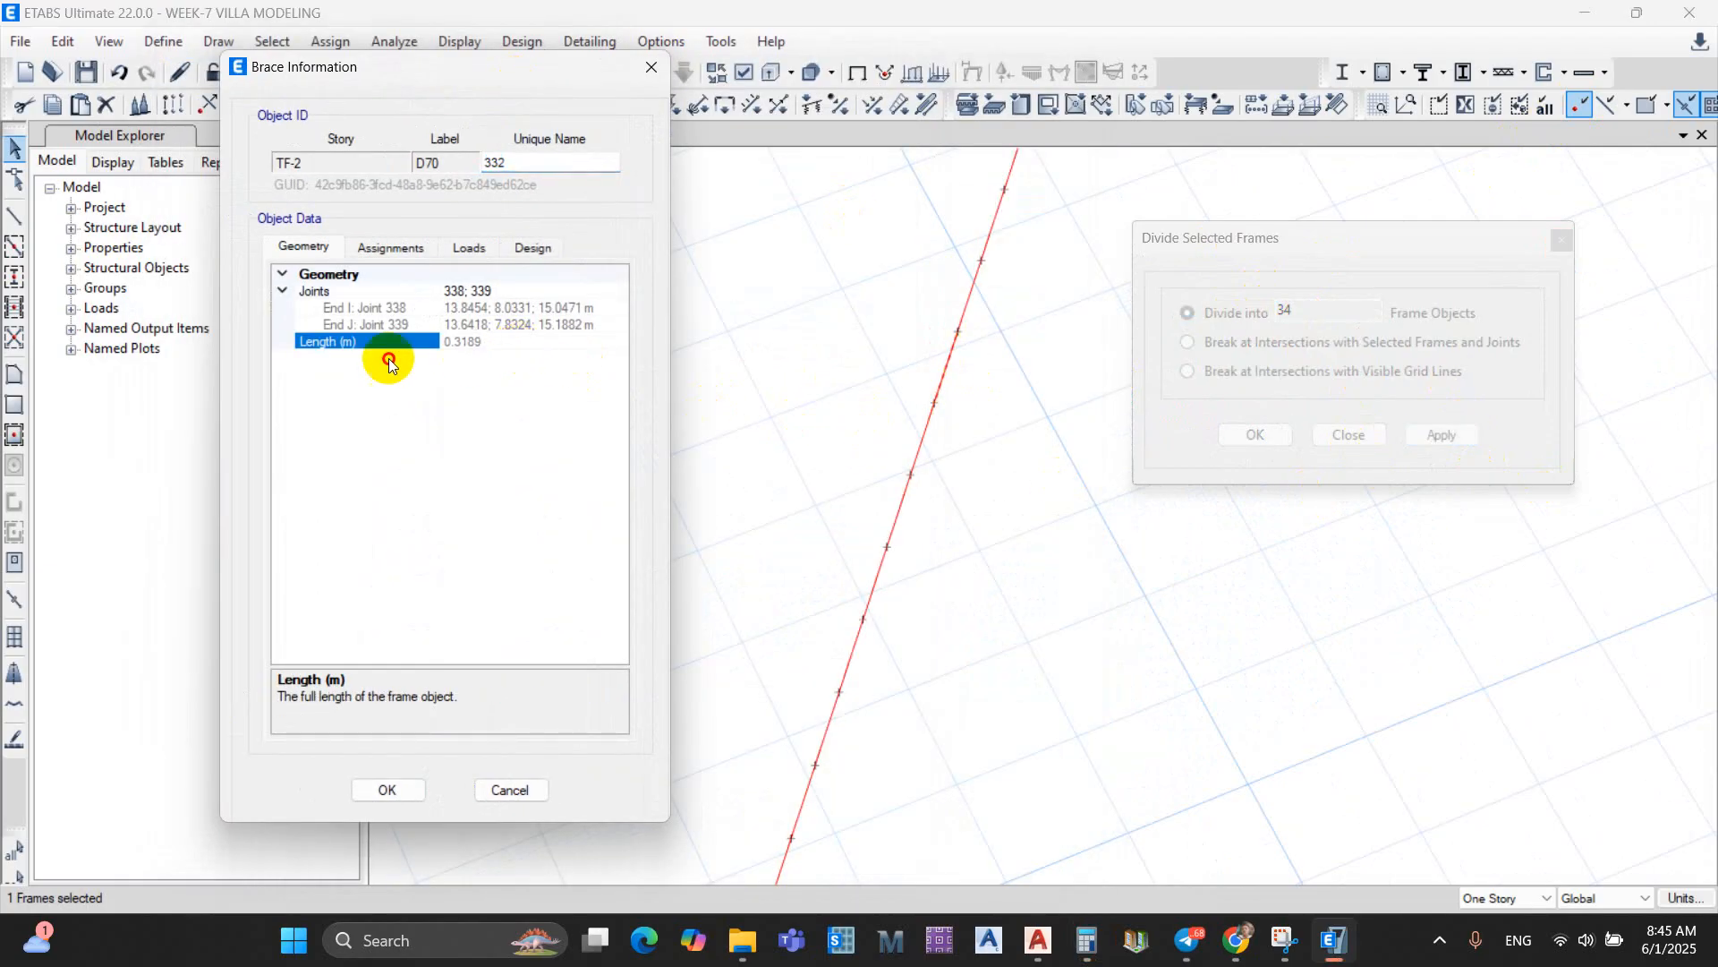
left_click(499, 340)
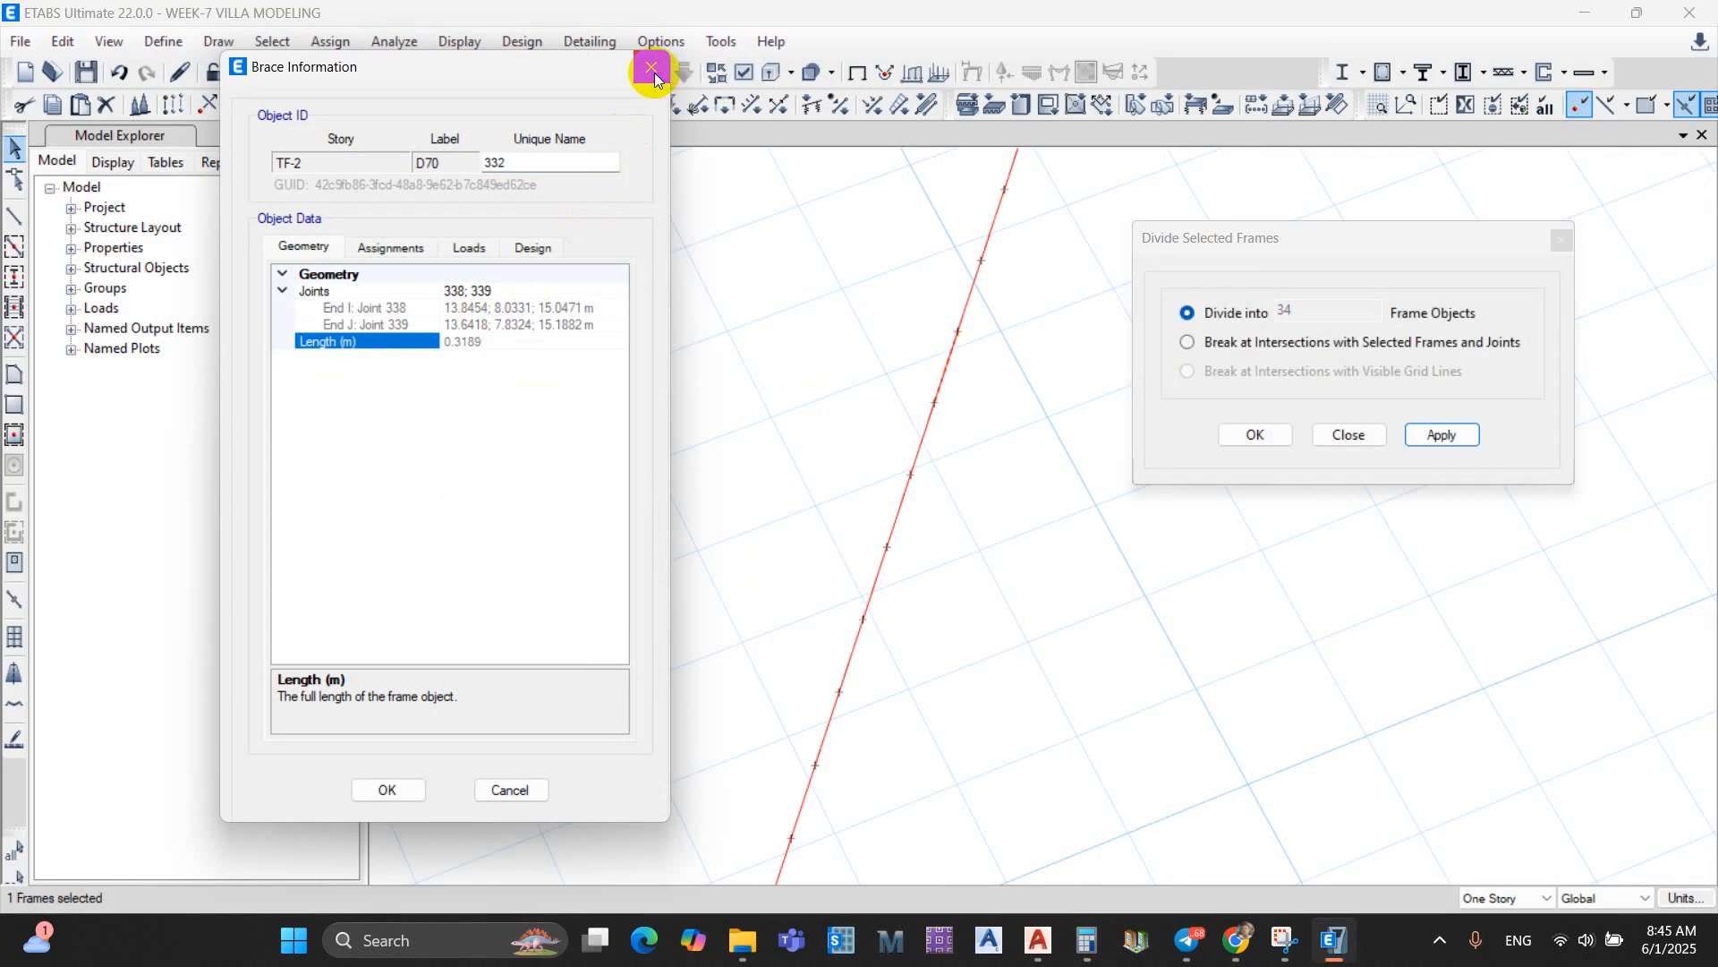
left_click(653, 70)
scroll(816, 319, "down", 5)
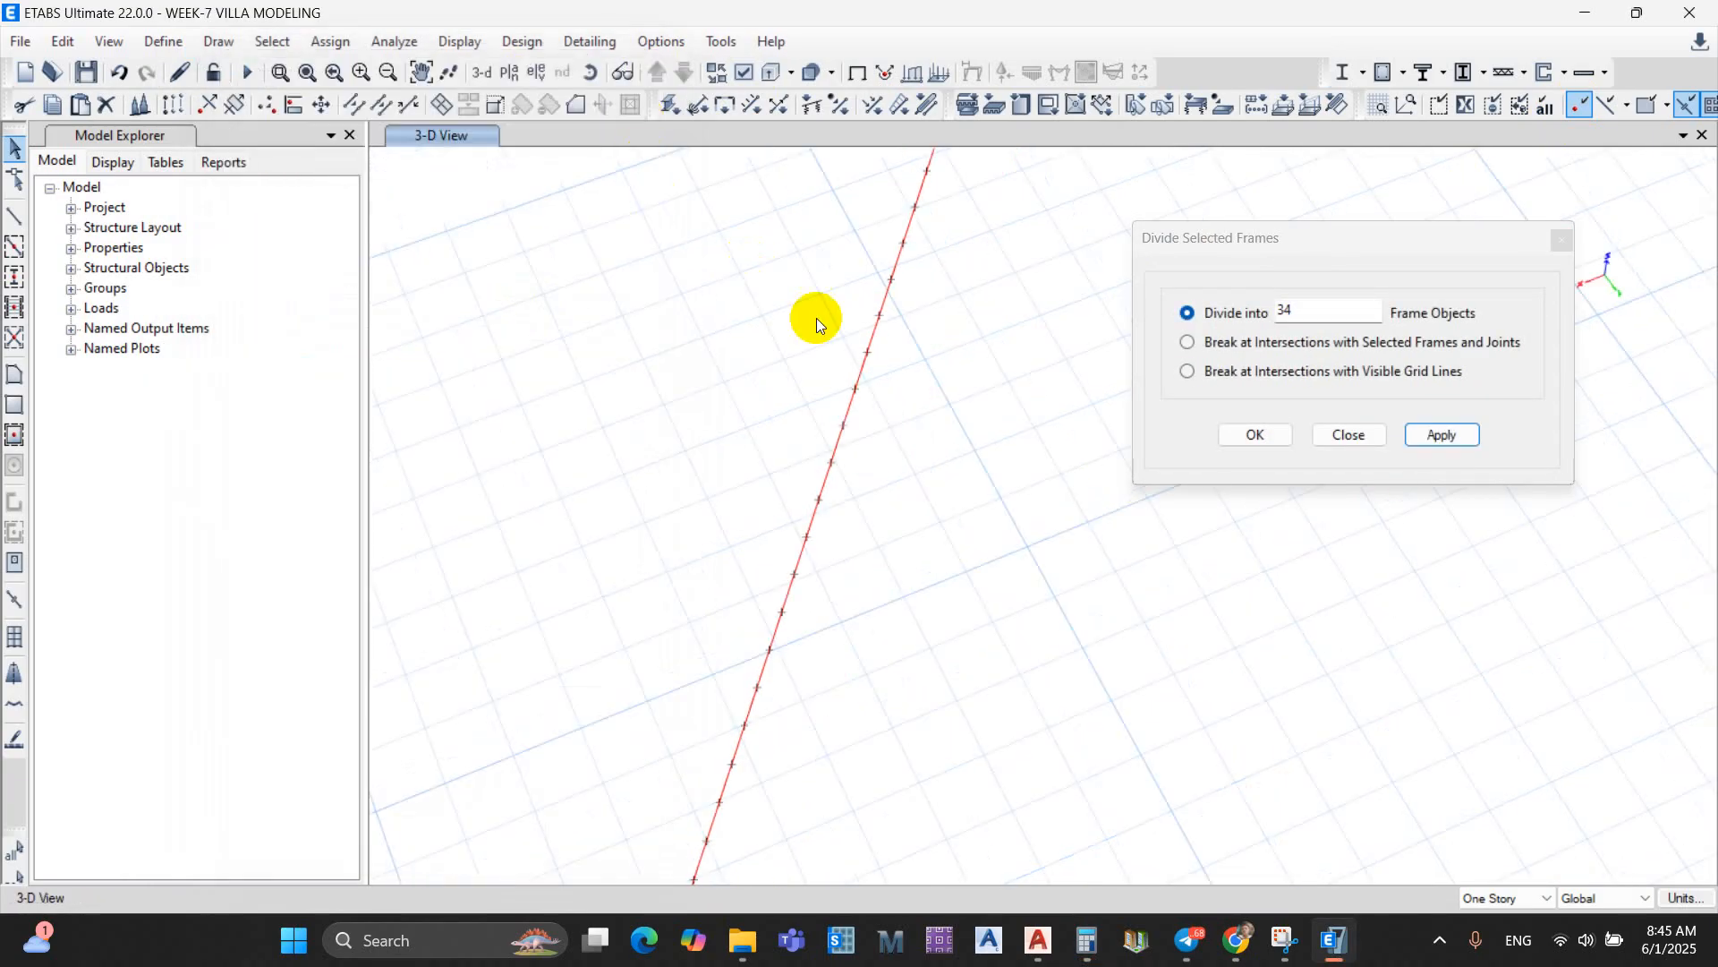
left_click(1347, 434)
Step: Show all objects of the villa model in the 3-D view again
scroll(879, 234, "up", 4)
scroll(926, 326, "down", 8)
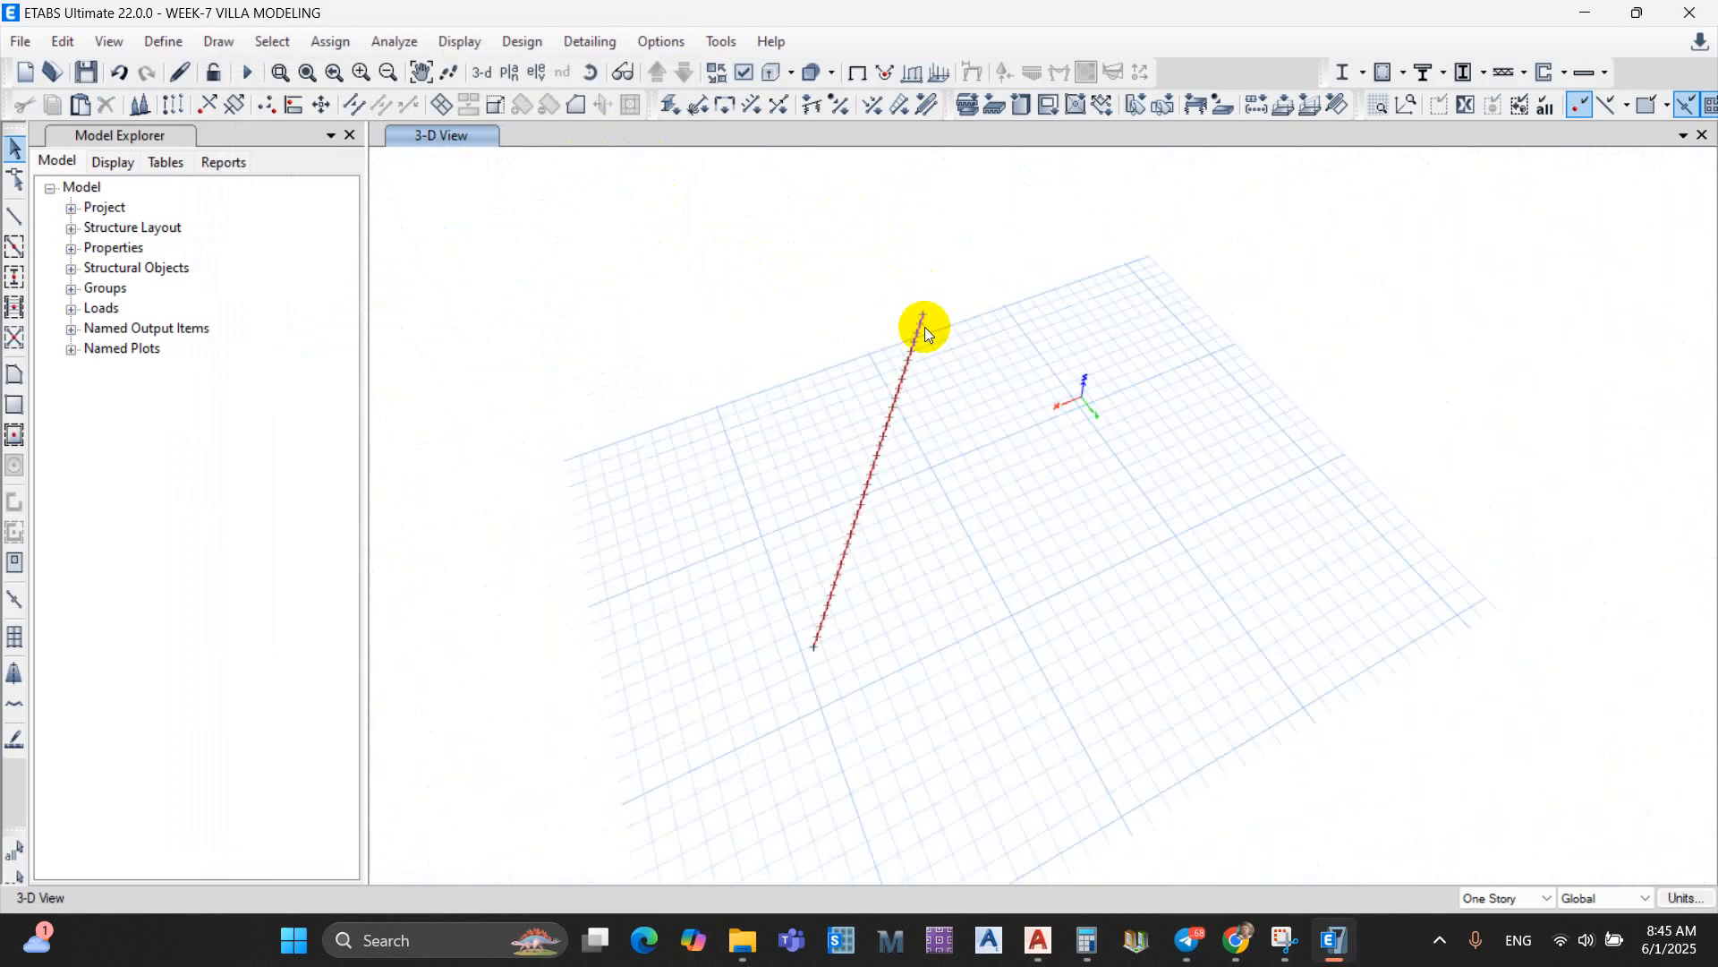
left_click_drag(723, 234, 1080, 741)
key("Escape")
left_click_drag(732, 199, 1063, 617)
key("Escape")
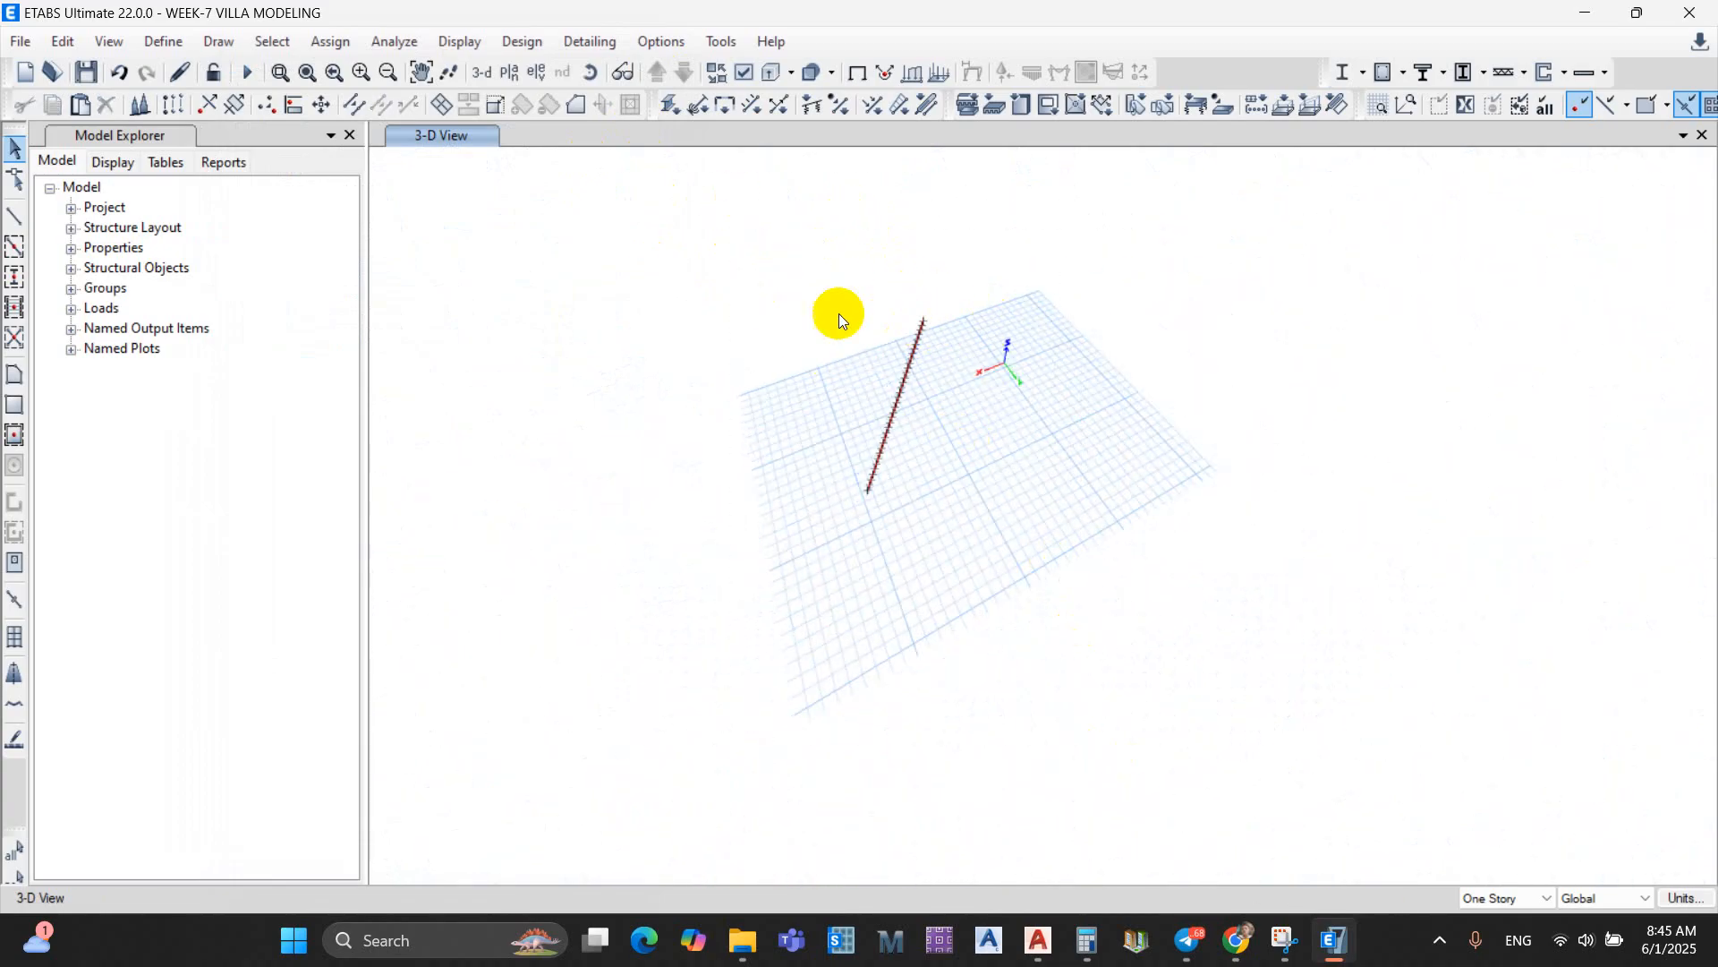
left_click_drag(776, 255, 1041, 572)
key("Escape")
right_click(1073, 340)
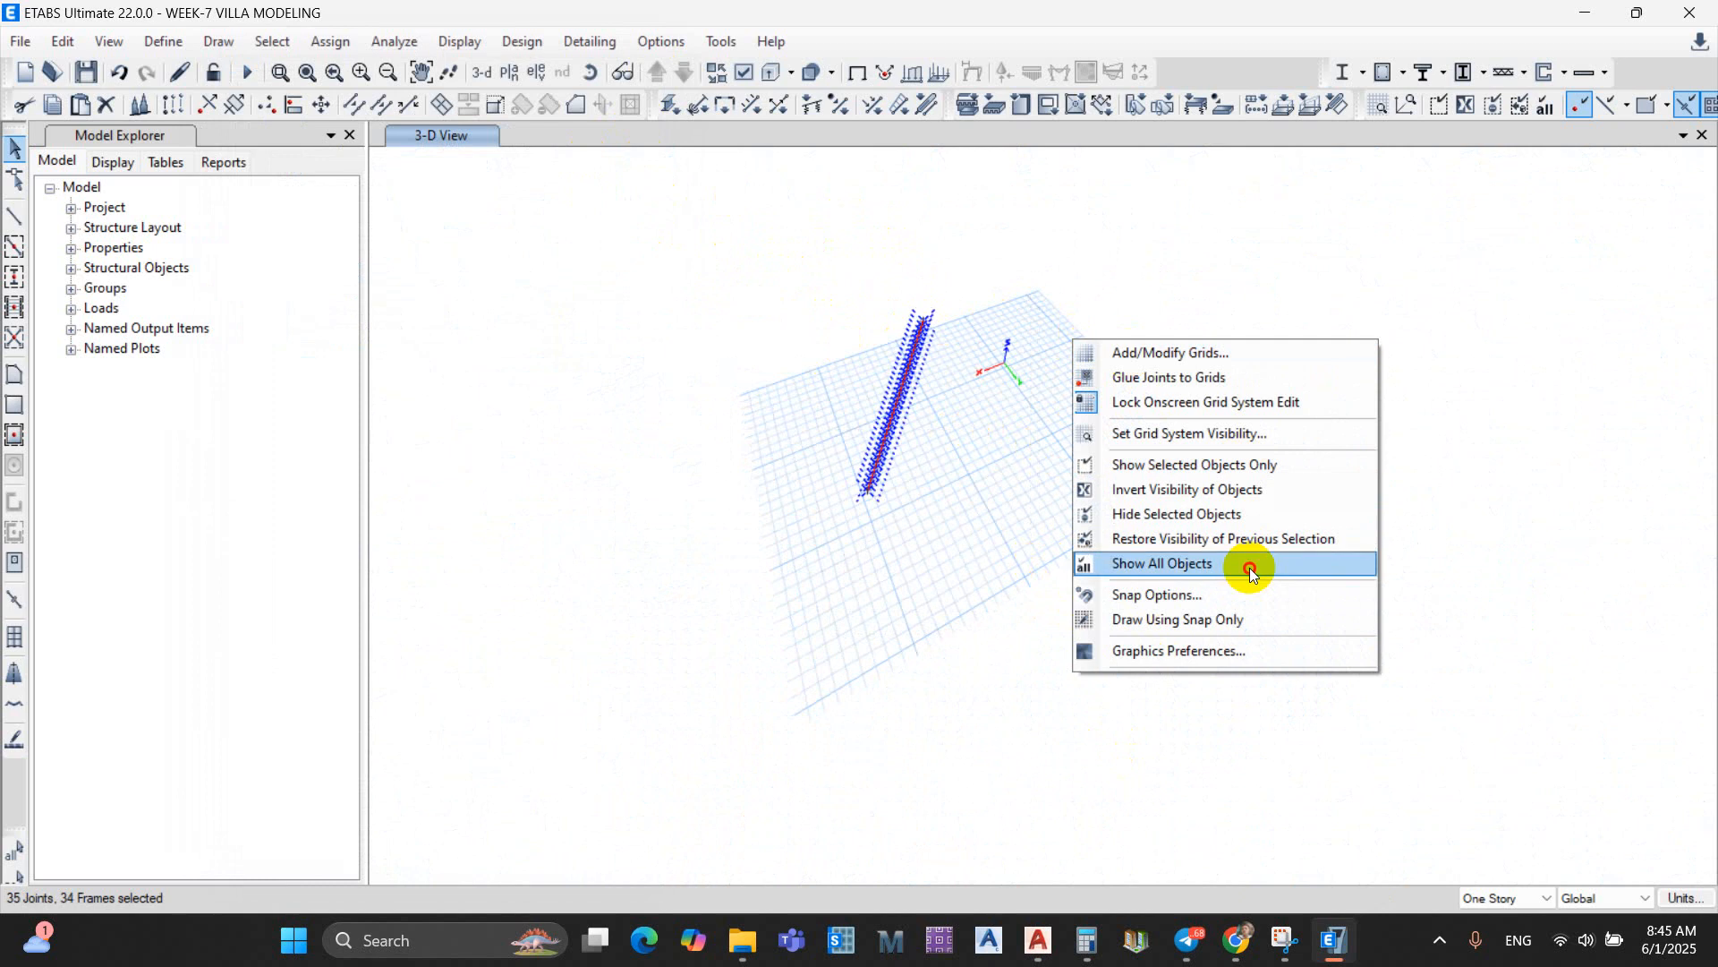
left_click(1151, 563)
Step: Select the roof objects with a window and show only the selected objects
scroll(975, 383, "up", 4)
scroll(1105, 420, "down", 2)
scroll(990, 346, "up", 3)
middle_click_drag(1106, 421, 1005, 349, "shift")
scroll(990, 346, "down", 3)
key("Escape")
left_click_drag(610, 191, 1373, 441)
right_click(1436, 383)
left_click(1500, 514)
Step: Examine where the division joints on the roof's inclined hip member fall relative to the rafter ends
middle_click_drag(988, 384, 1190, 564, "shift")
scroll(1164, 591, "up", 3)
scroll(967, 291, "up", 3)
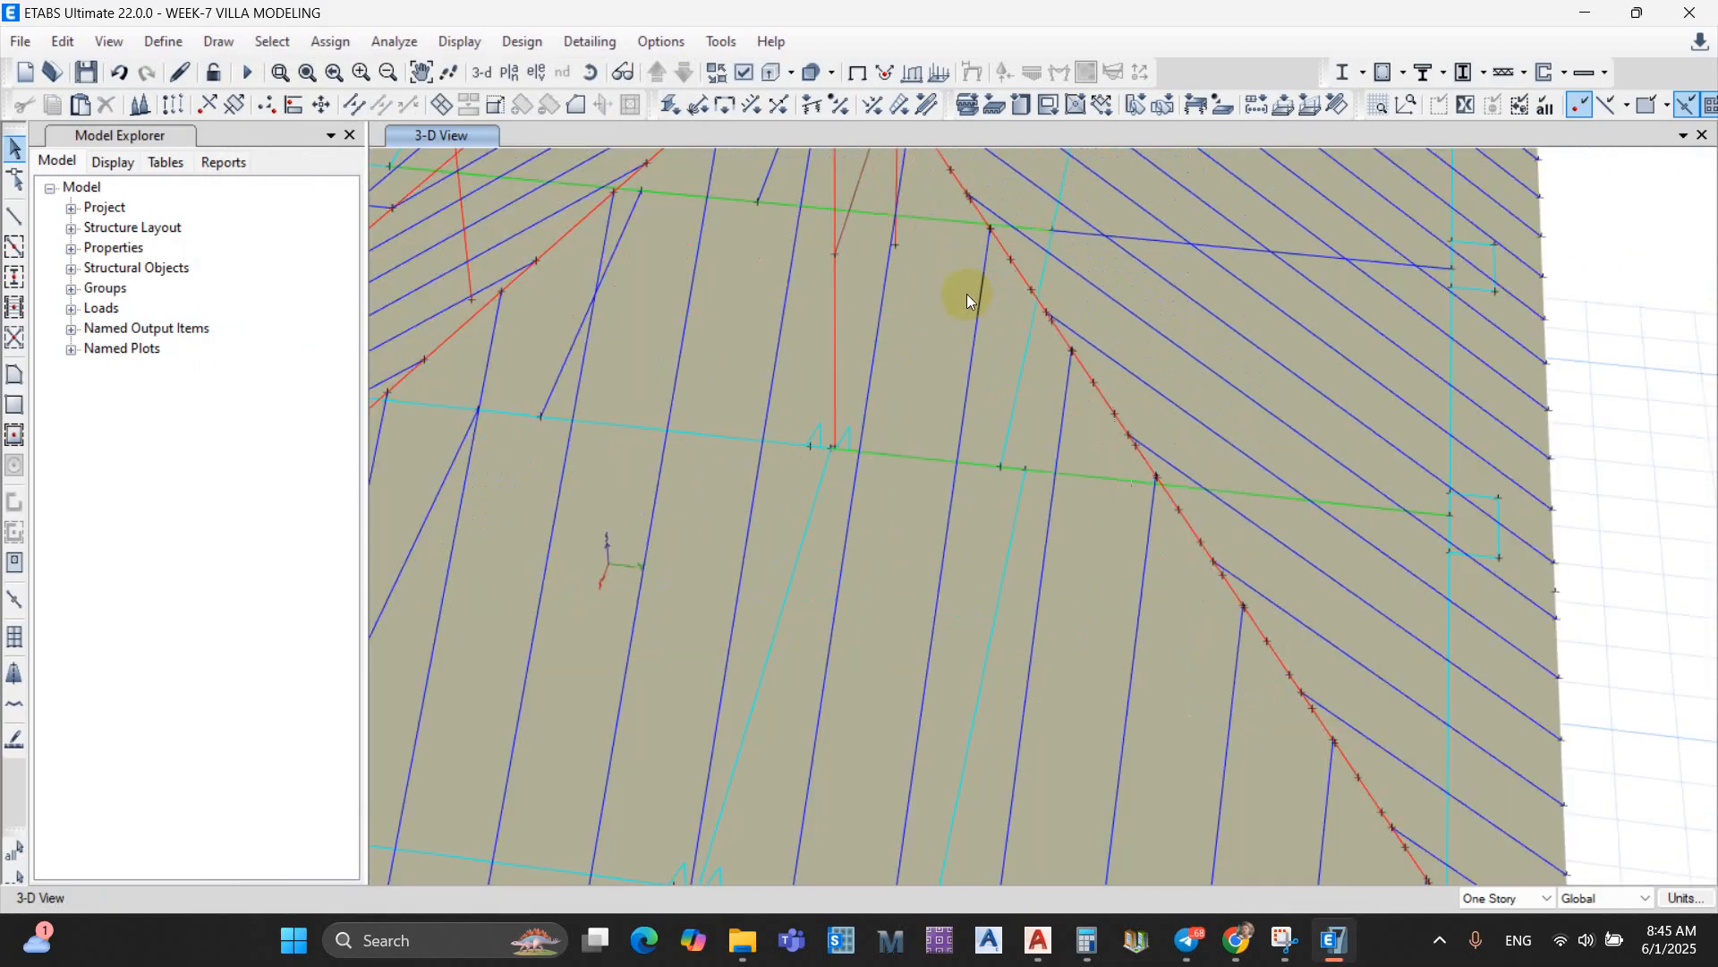
scroll(985, 326, "down", 5)
scroll(1099, 471, "up", 5)
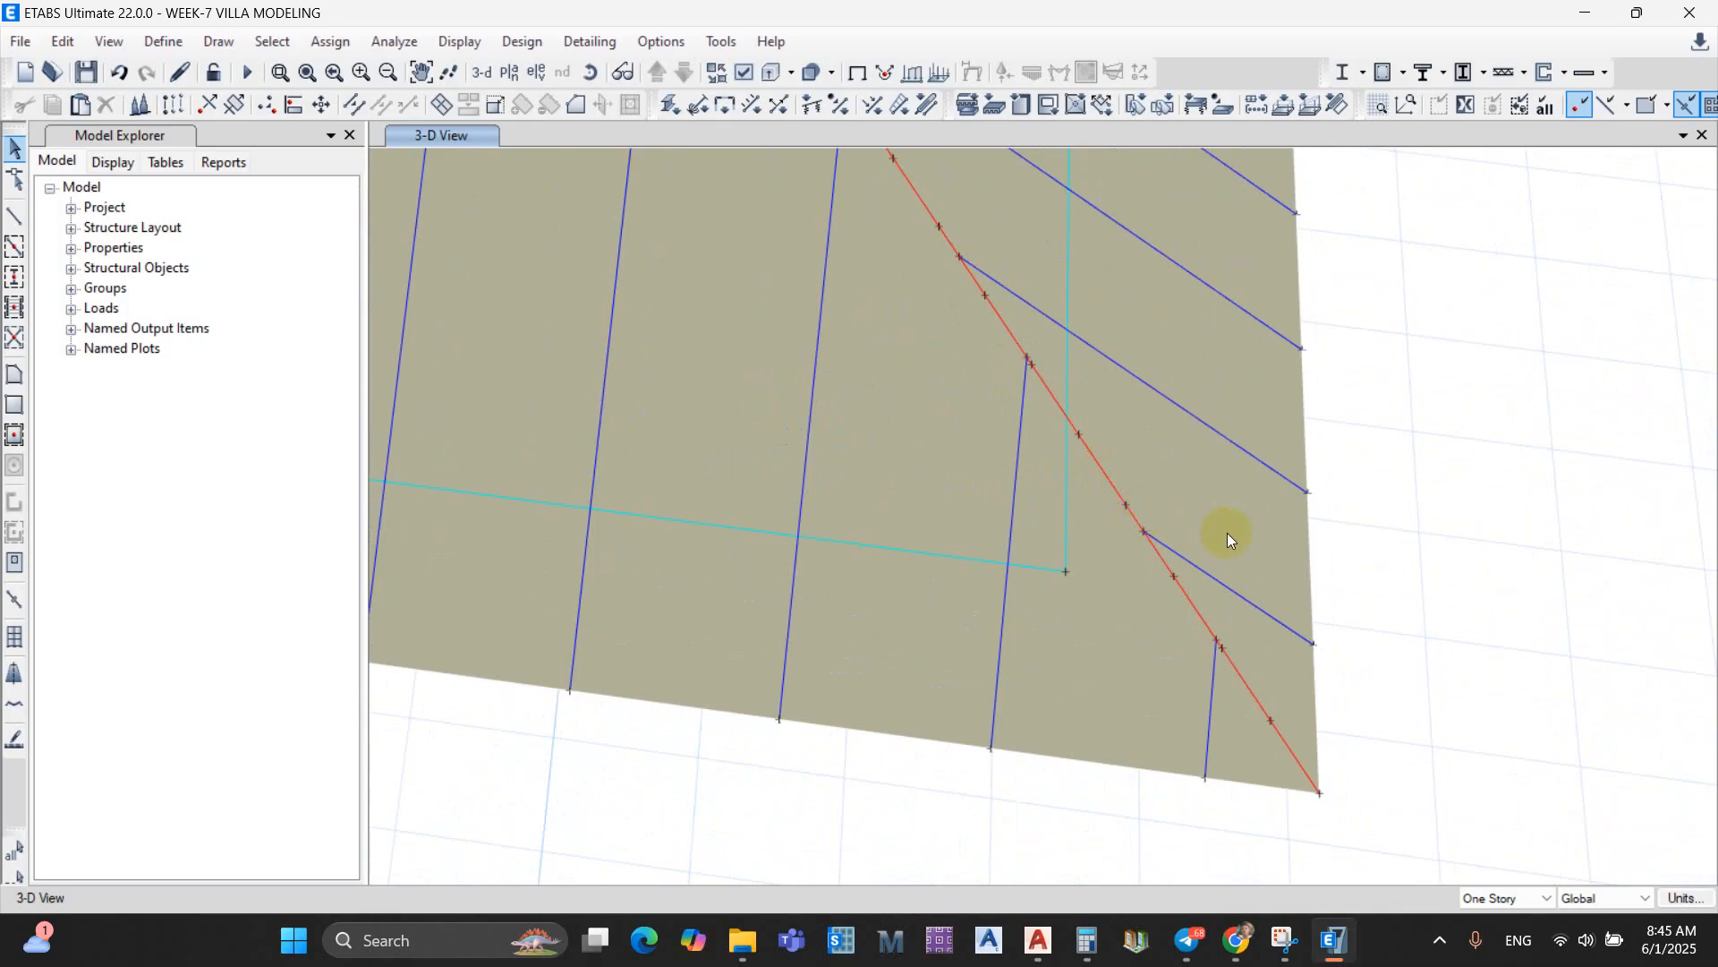
left_click(1291, 744)
left_click(1291, 727)
Step: Select all frames with the STEEL 50x100x1.5mm section property and show only the selected objects
left_click(278, 43)
mouse_move(287, 68)
mouse_move(663, 264)
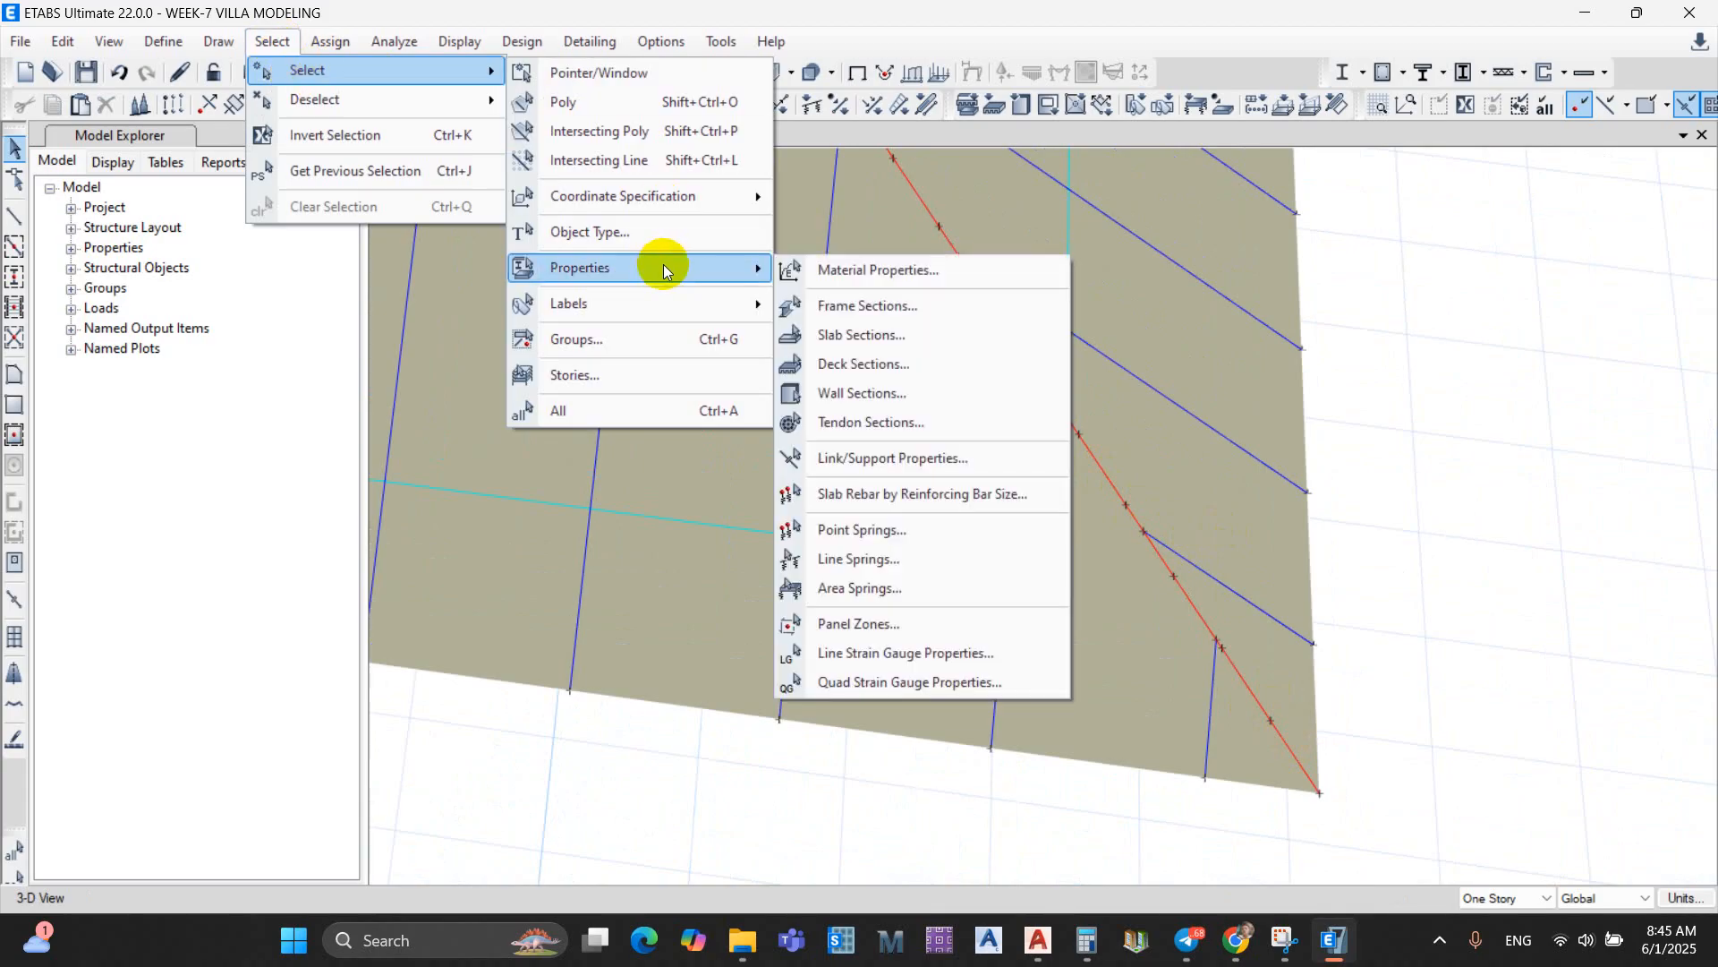
left_click(850, 307)
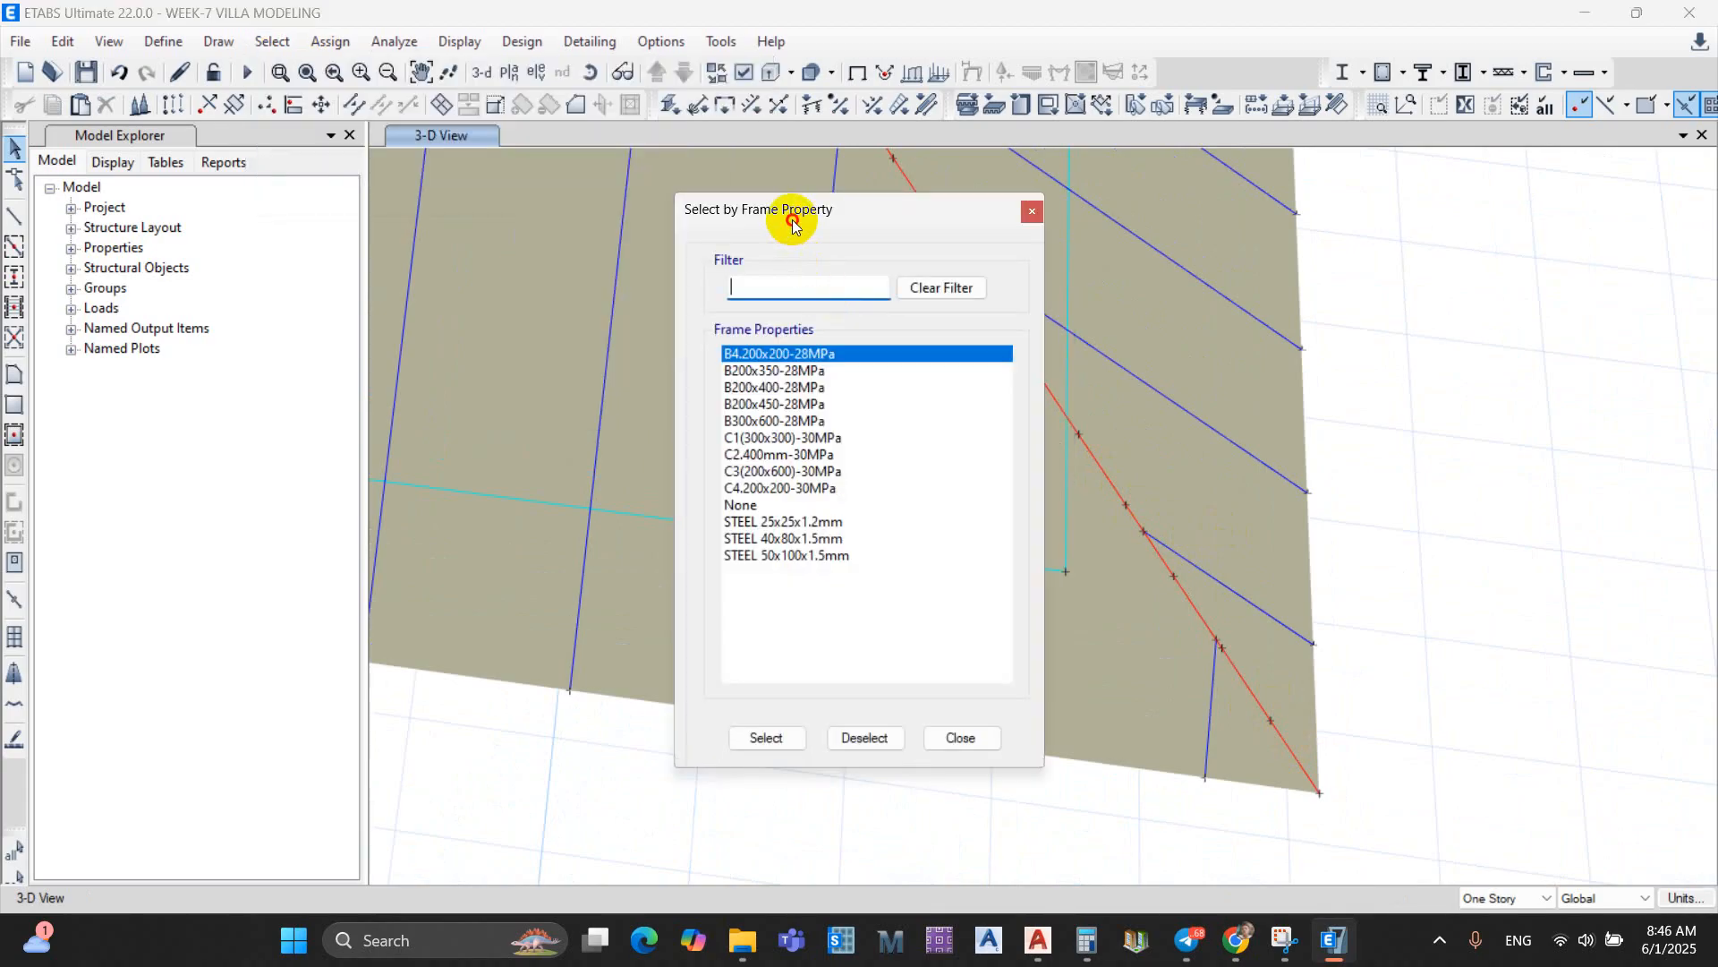
left_click_drag(792, 224, 228, 98)
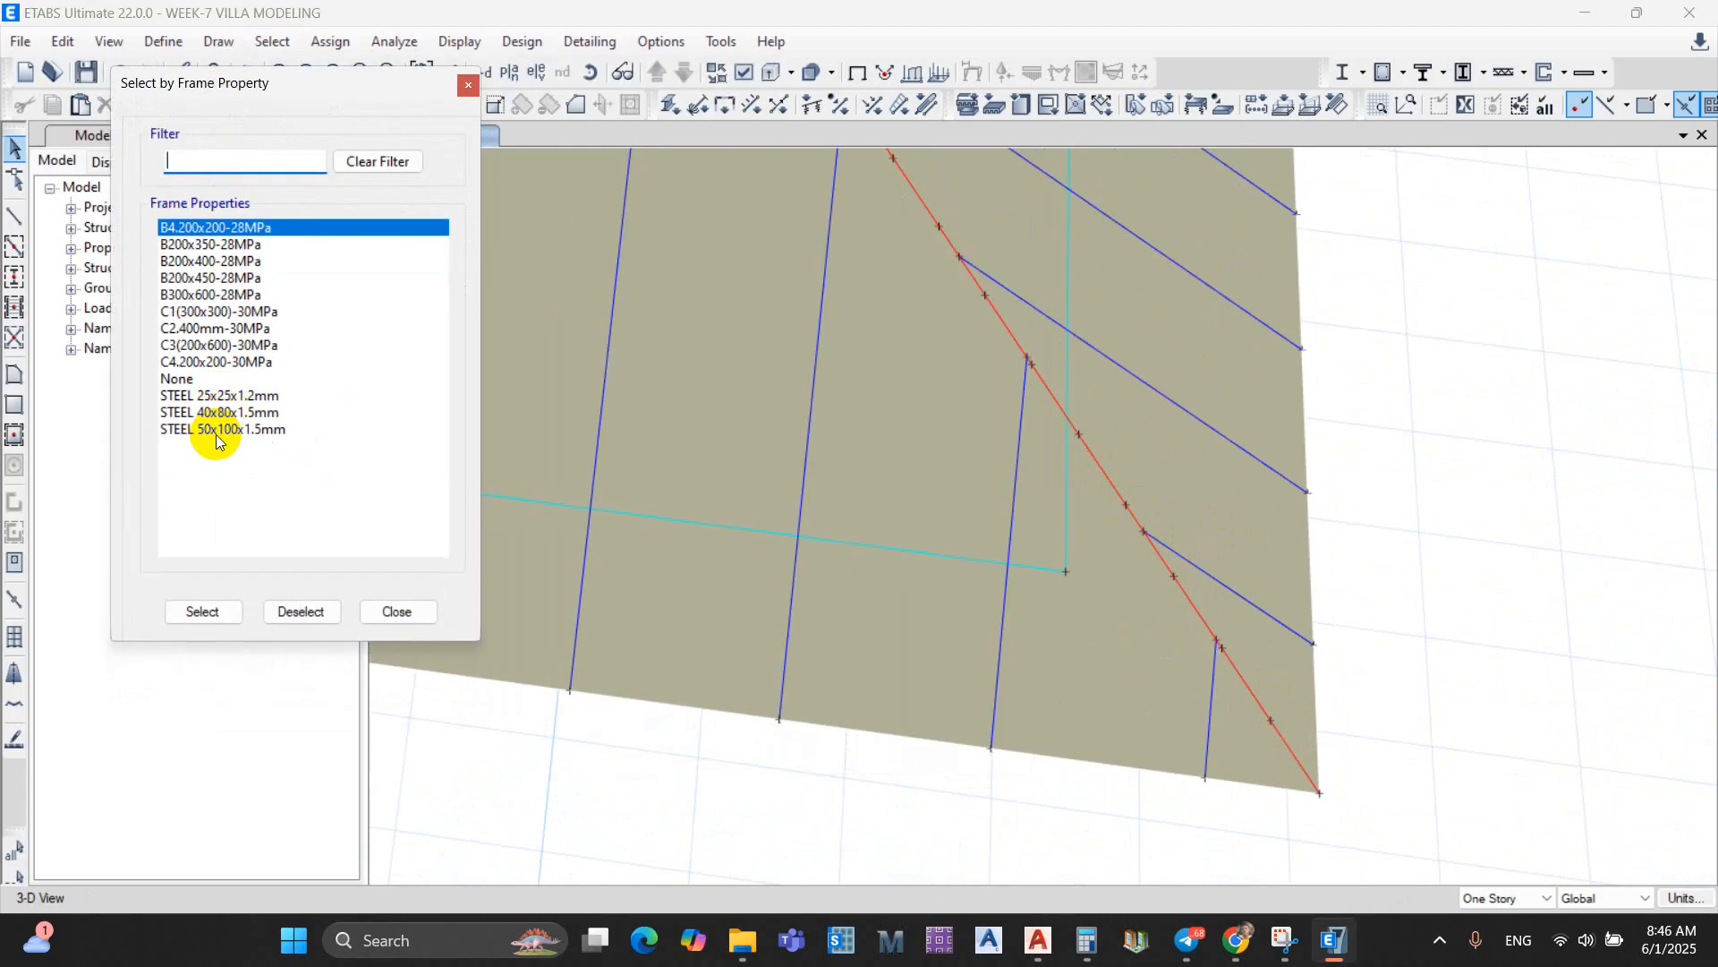
left_click(215, 430)
left_click(202, 611)
scroll(925, 555, "down", 3)
right_click(1321, 422)
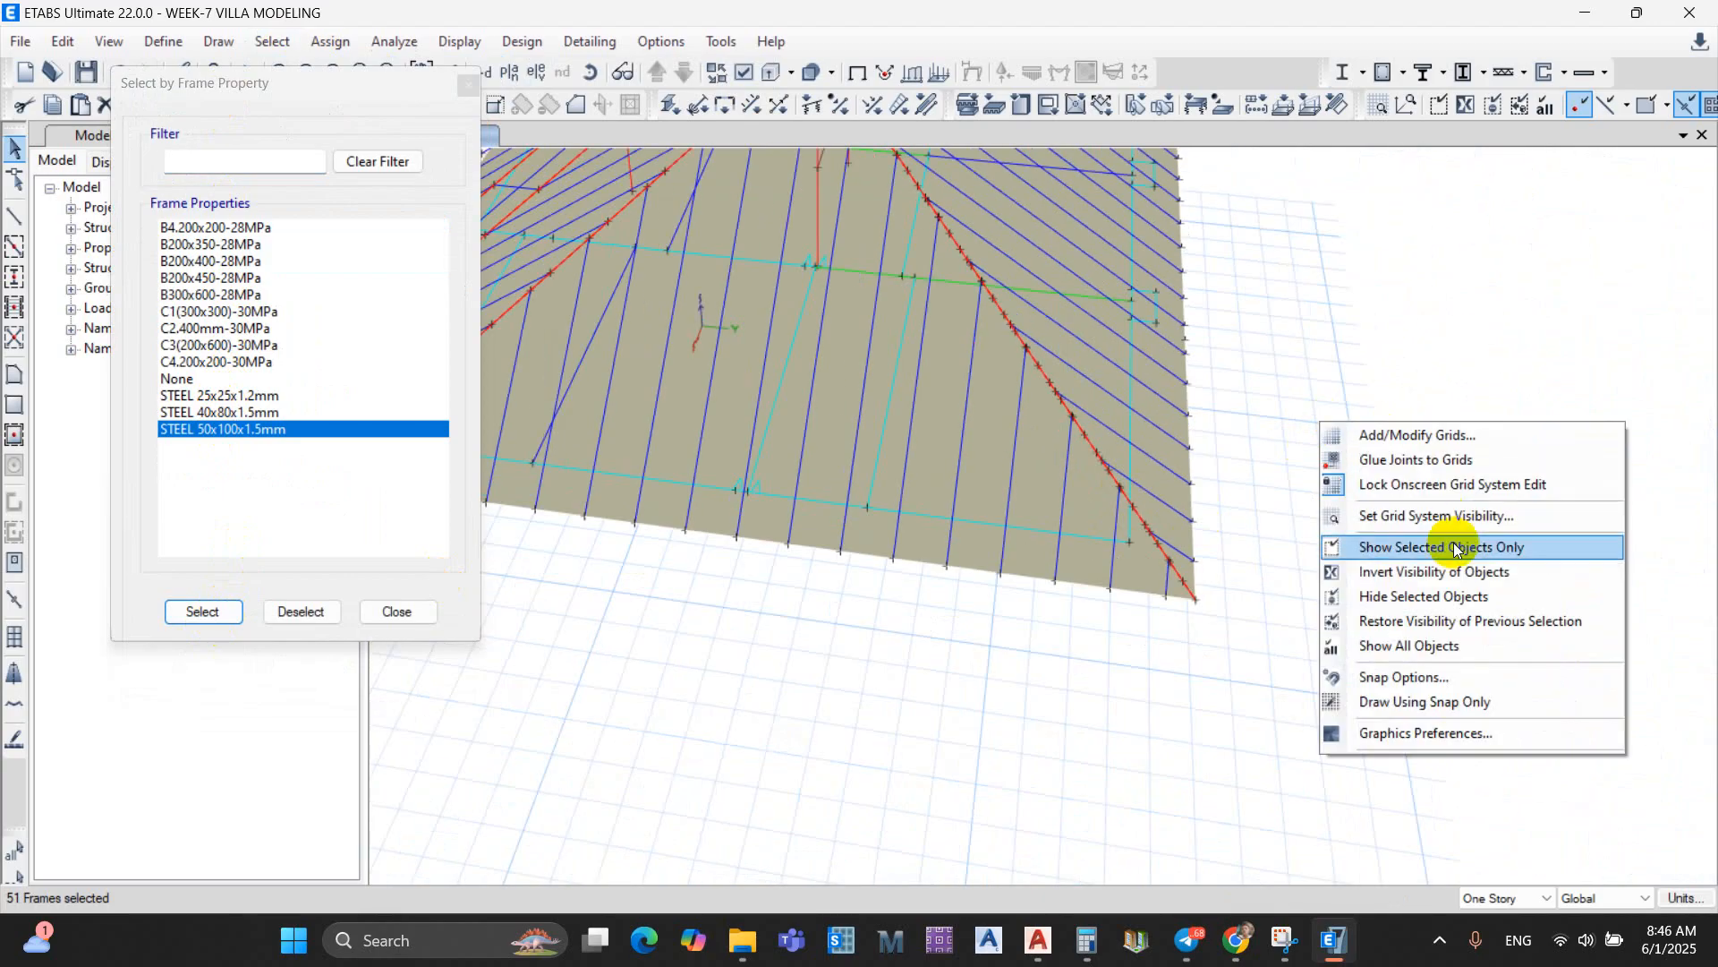
left_click(1454, 548)
scroll(1161, 535, "up", 5)
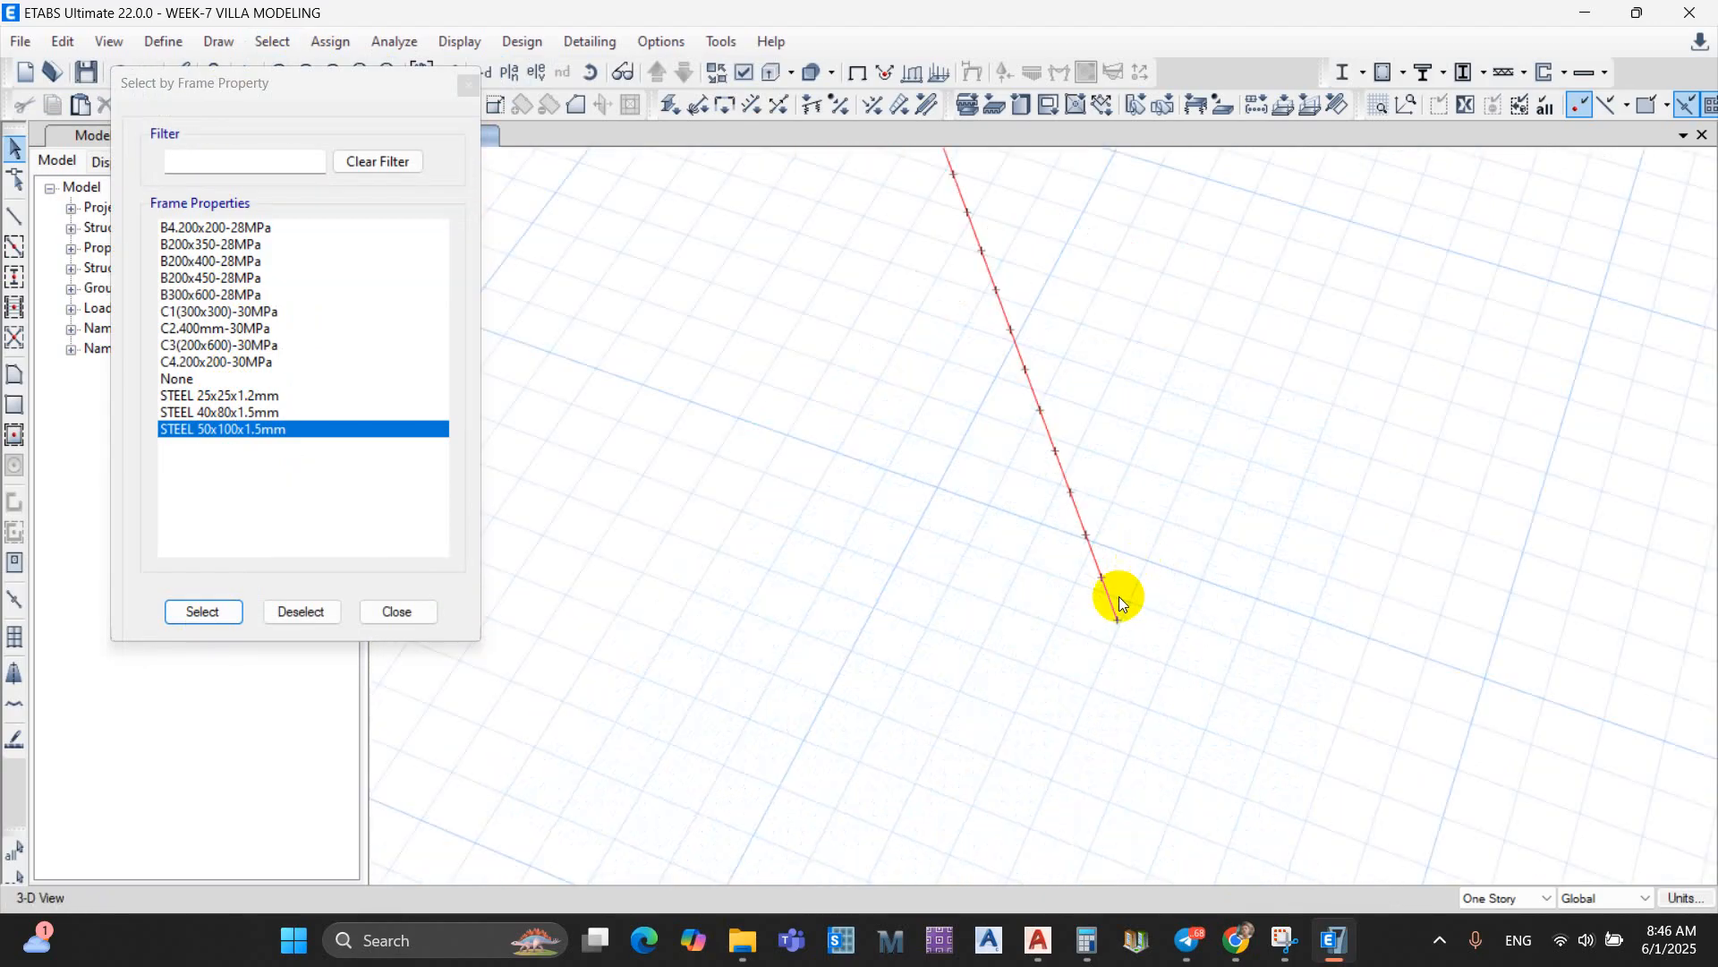
scroll(1119, 596, "up", 1)
left_click(1121, 637)
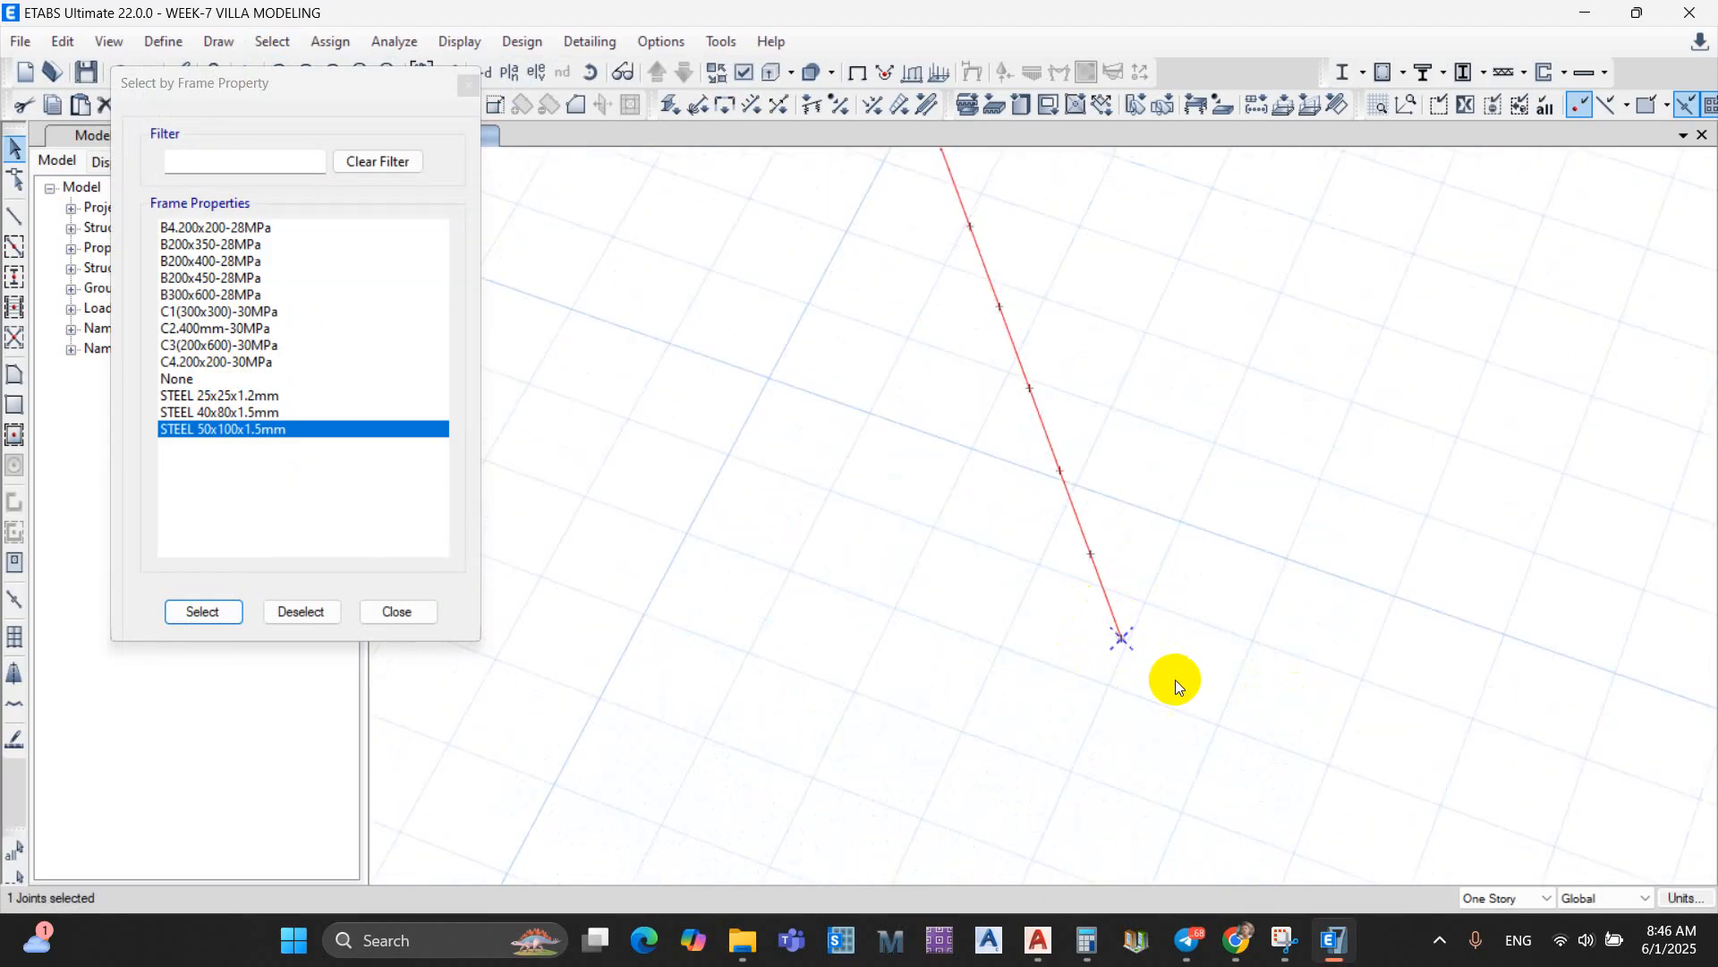
scroll(1131, 526, "down", 3)
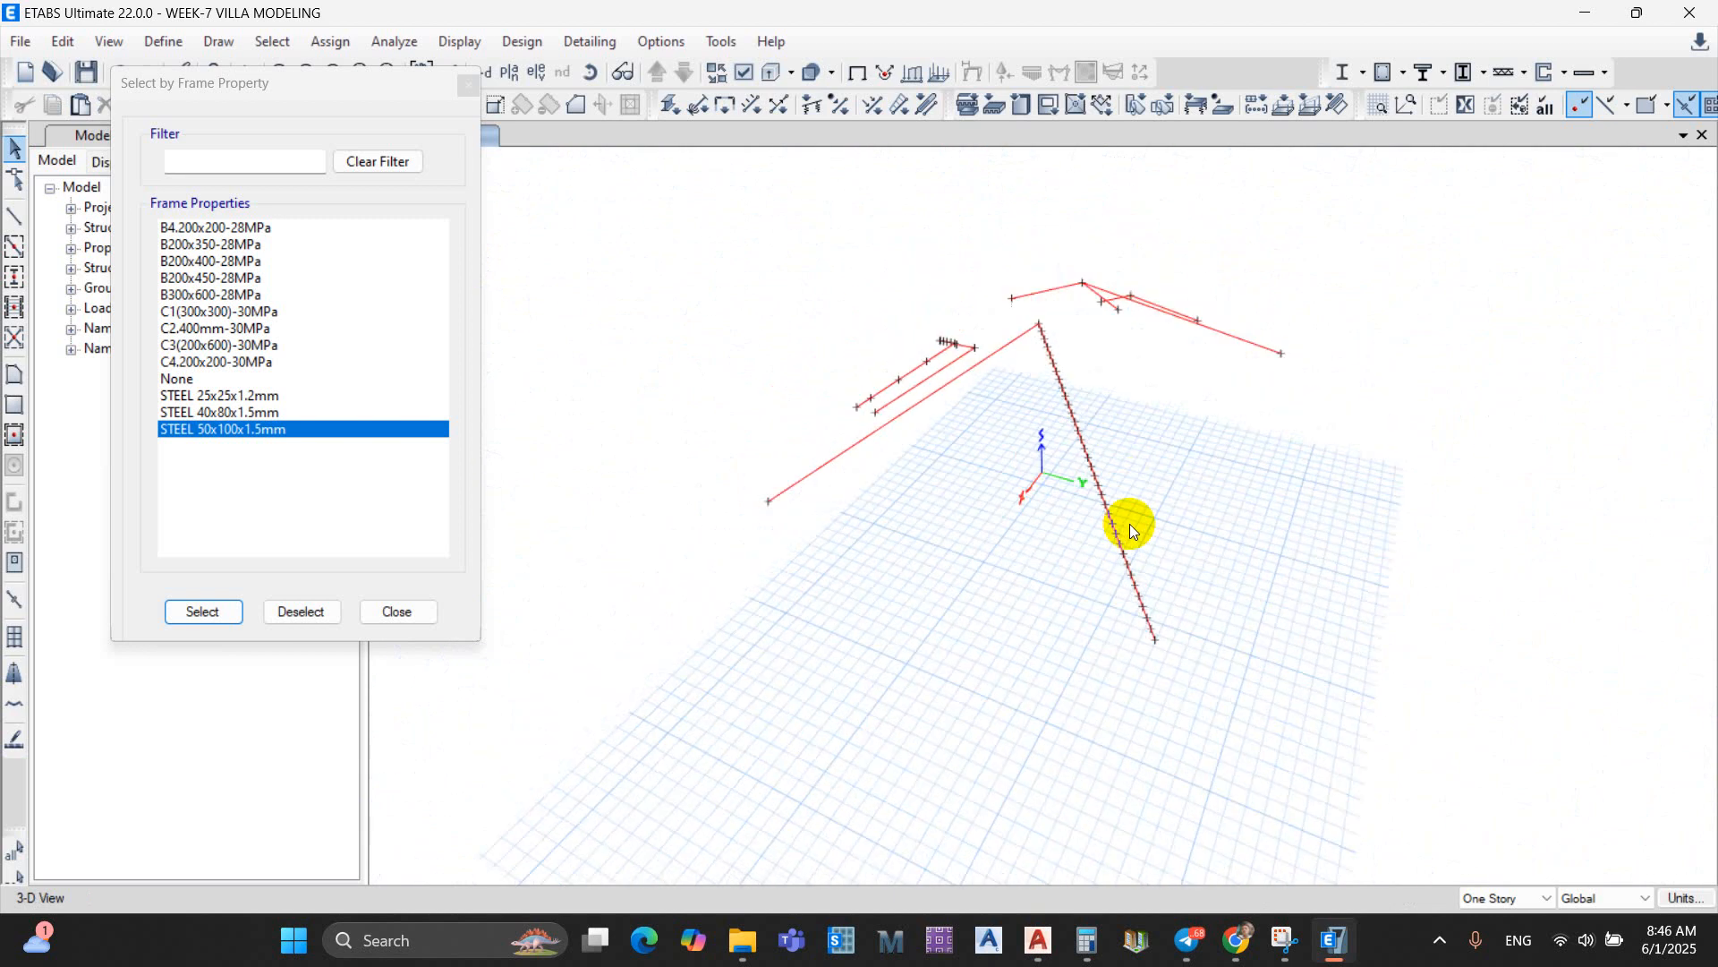
Step: Select the divided hip member's interior joints along its full length, excluding both end joints, and finish the selection by frame property
scroll(1047, 340, "up", 2)
scroll(1077, 449, "up", 2)
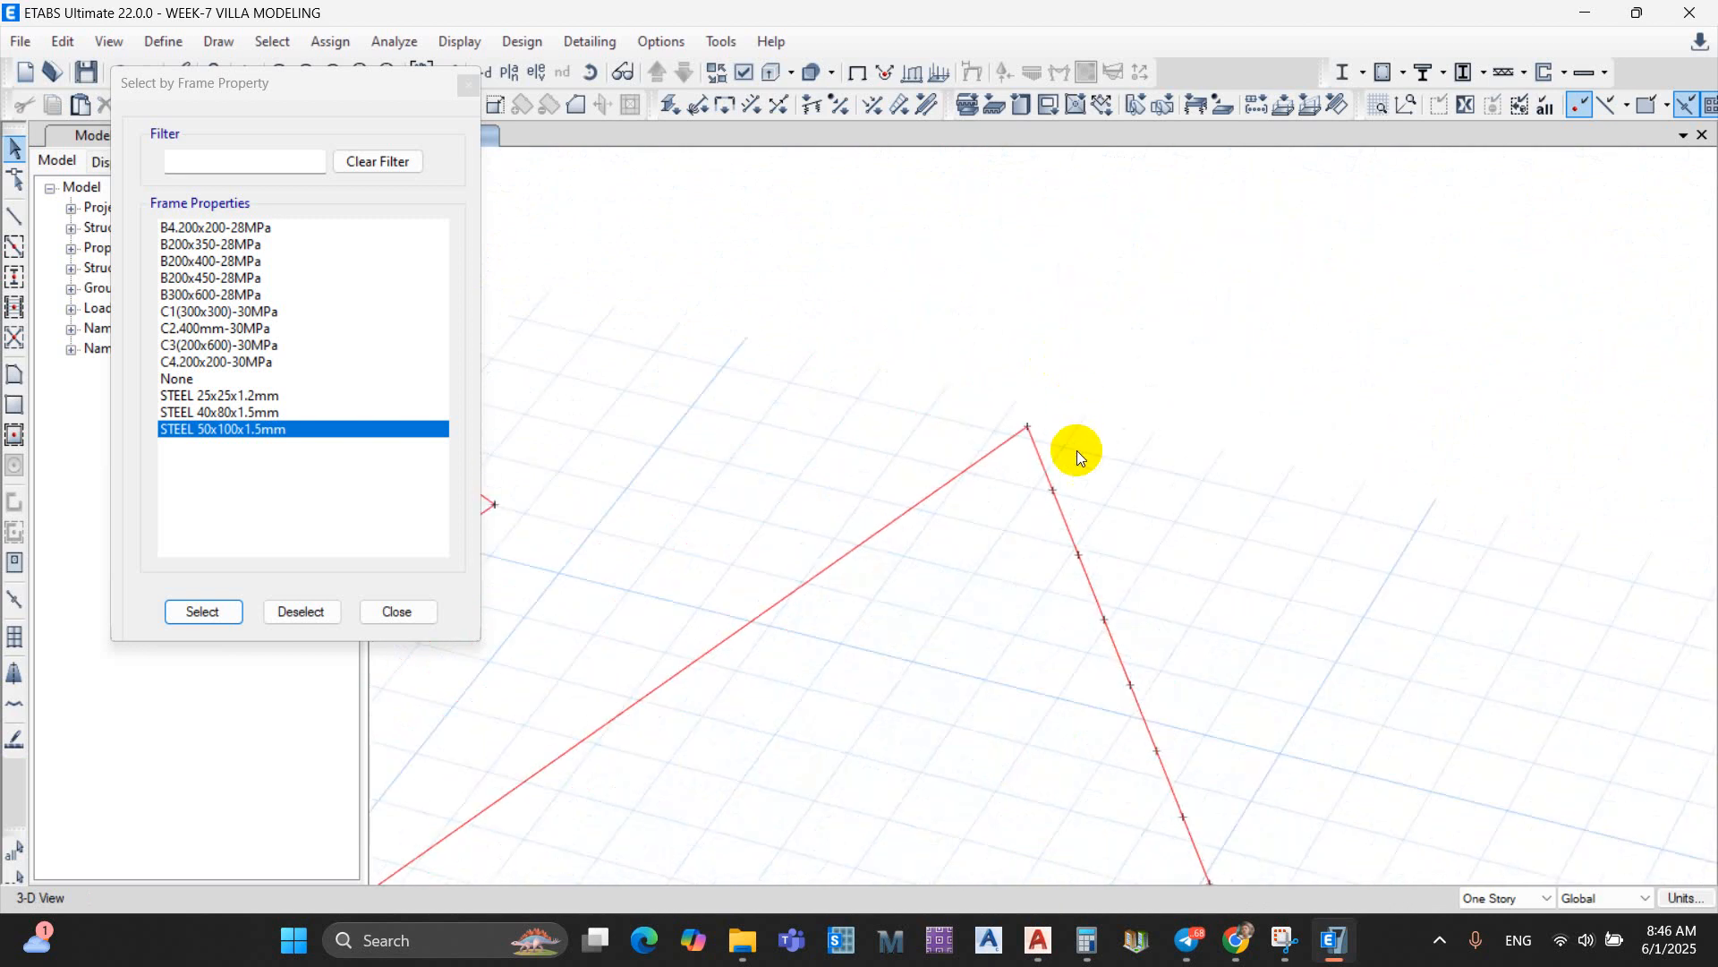
left_click(1054, 489)
scroll(1090, 507, "down", 2)
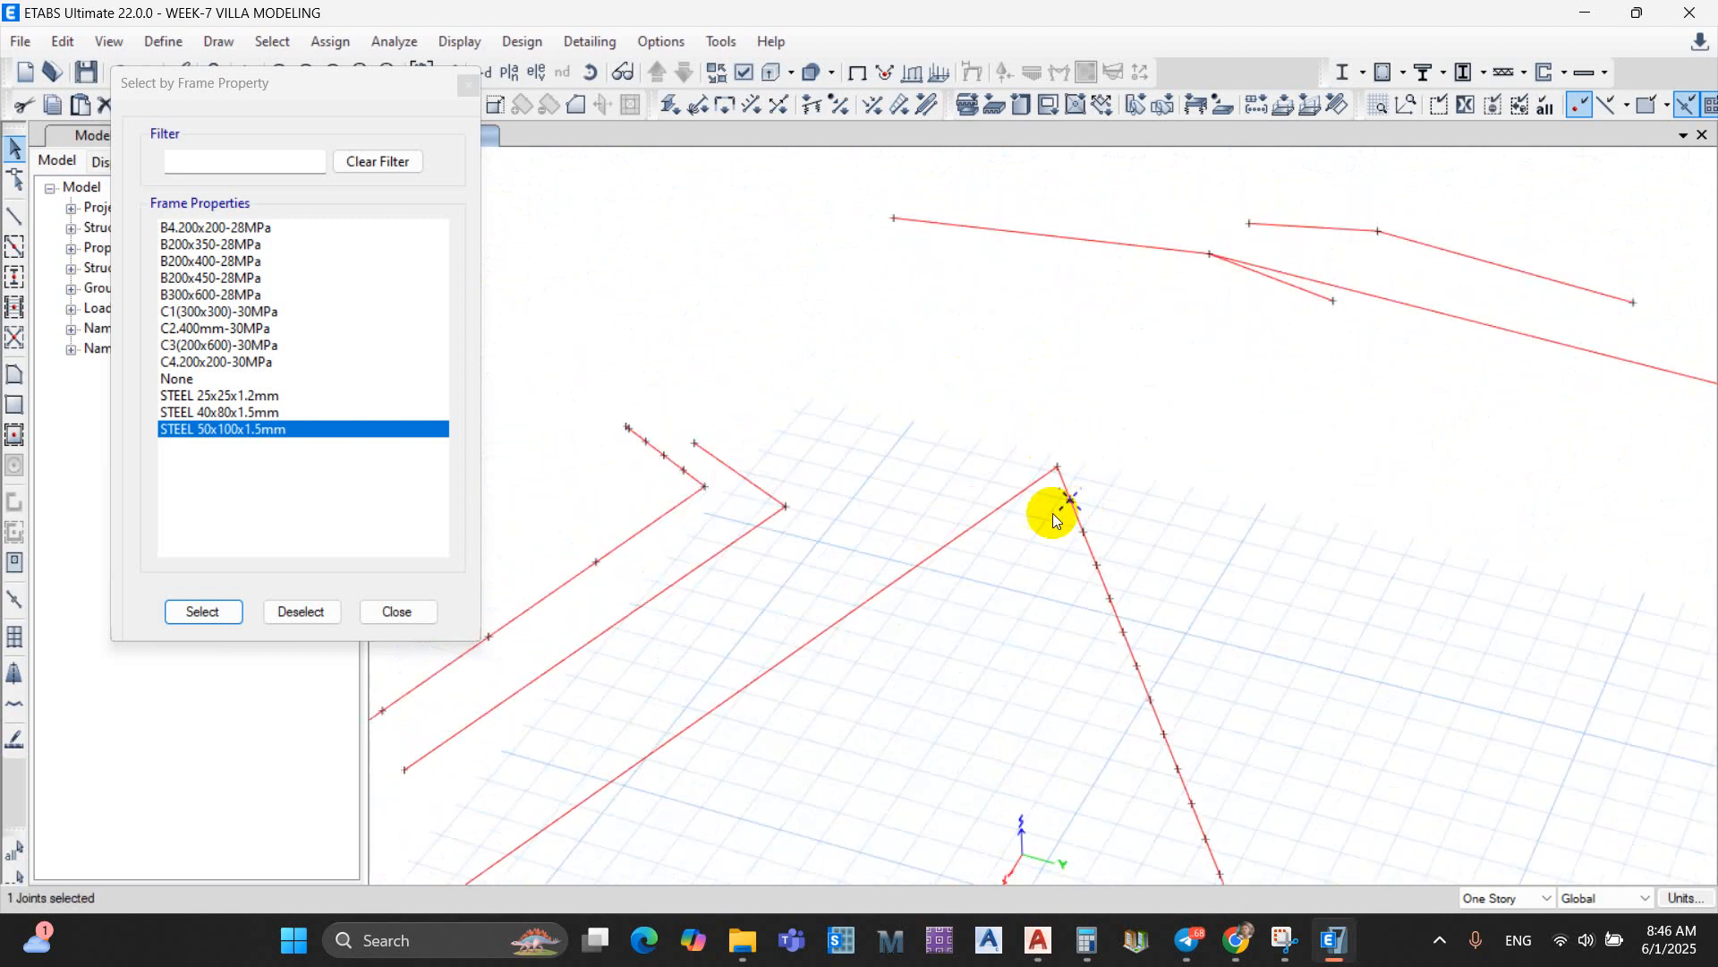
left_click_drag(1082, 548, 1264, 761)
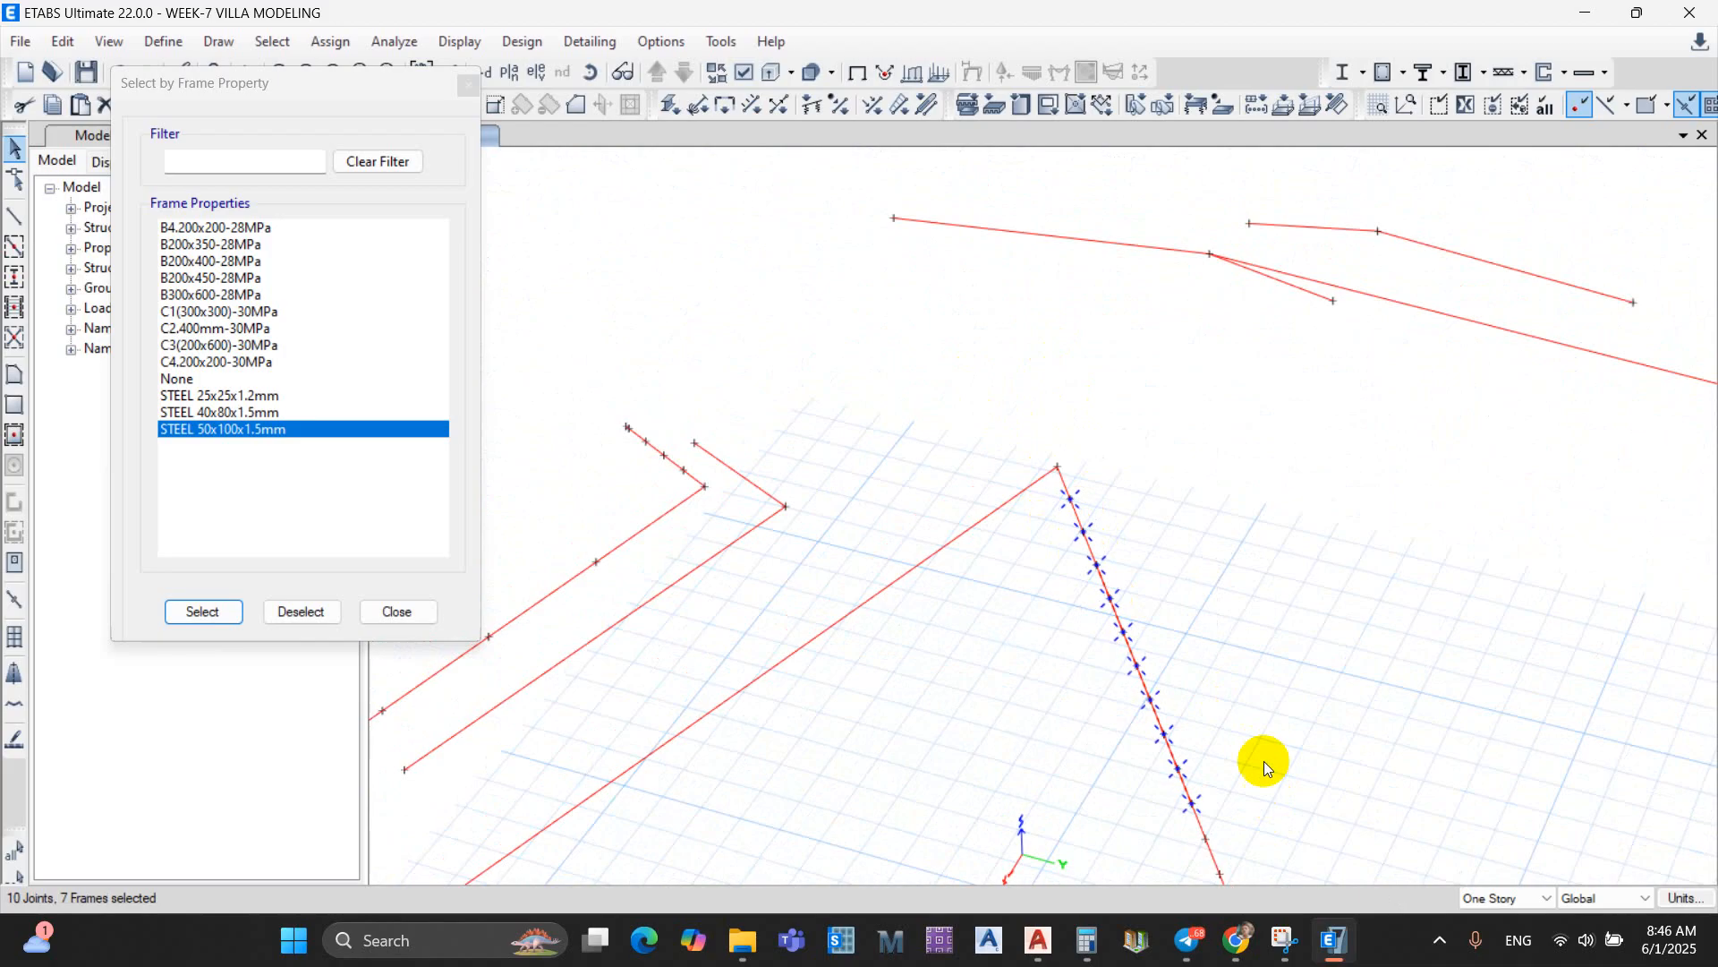
middle_click_drag(1263, 761, 1034, 326)
left_click_drag(940, 326, 1169, 741)
scroll(1200, 652, "down", 2)
scroll(940, 299, "up", 2)
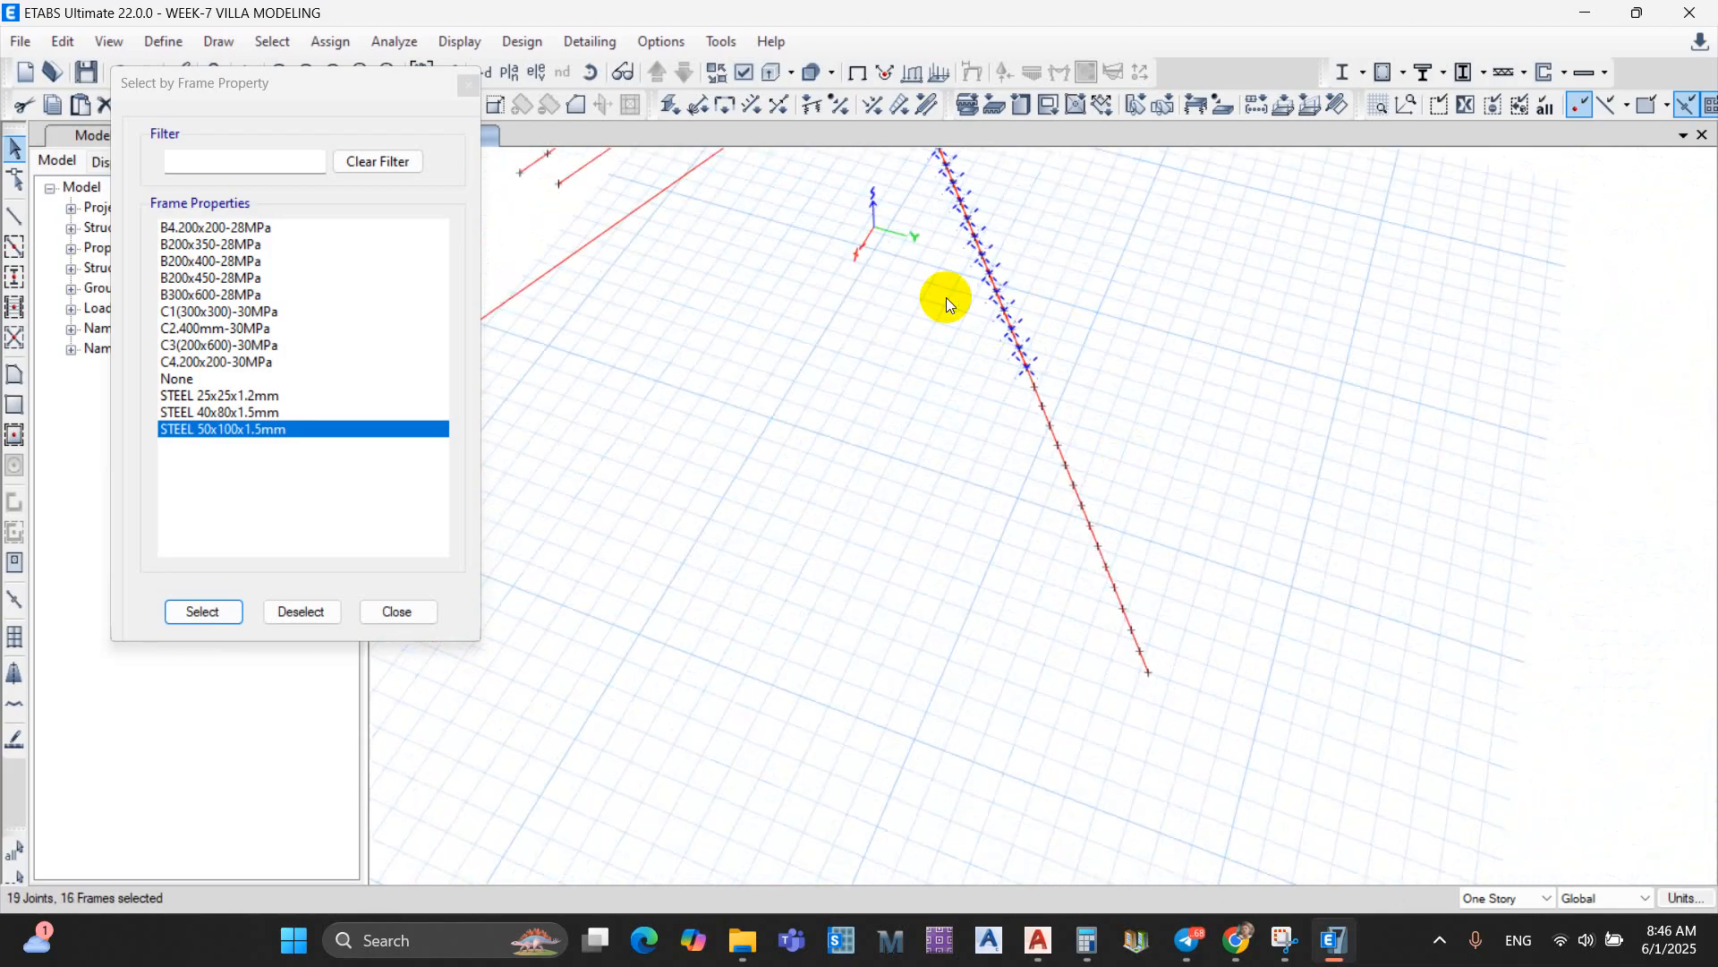
left_click_drag(948, 301, 1190, 659)
scroll(1138, 664, "up", 3)
scroll(1131, 663, "down", 3)
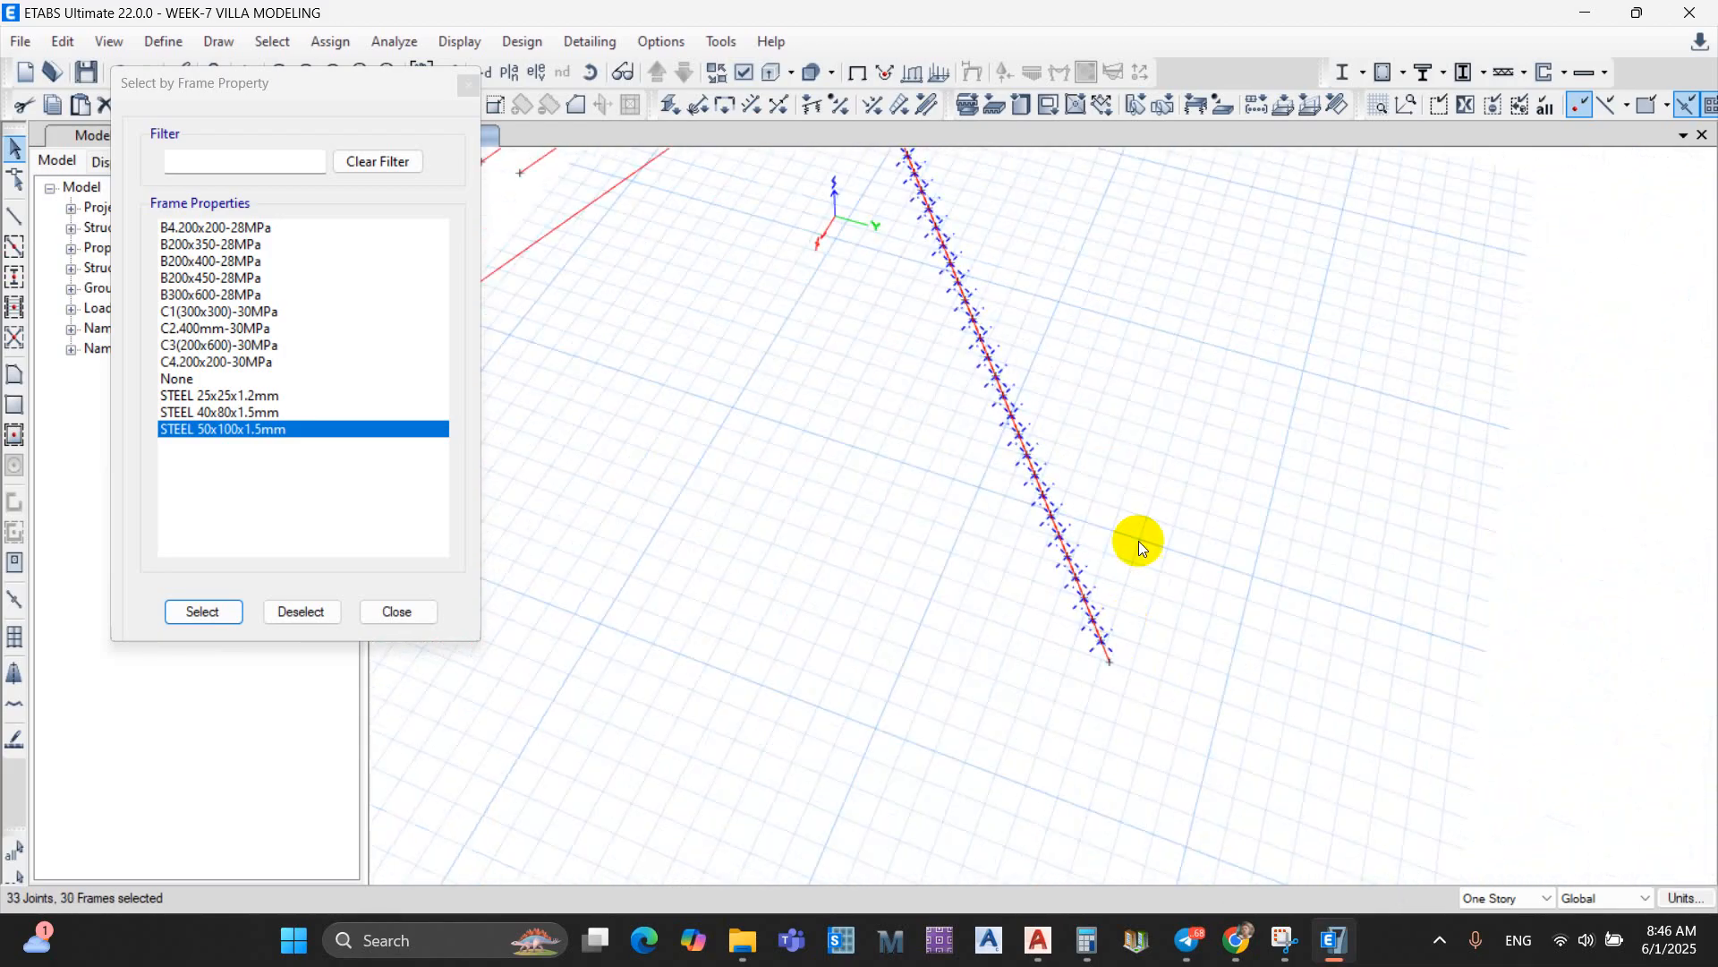
scroll(1155, 577, "down", 3)
middle_click_drag(1162, 593, 1043, 561, "shift")
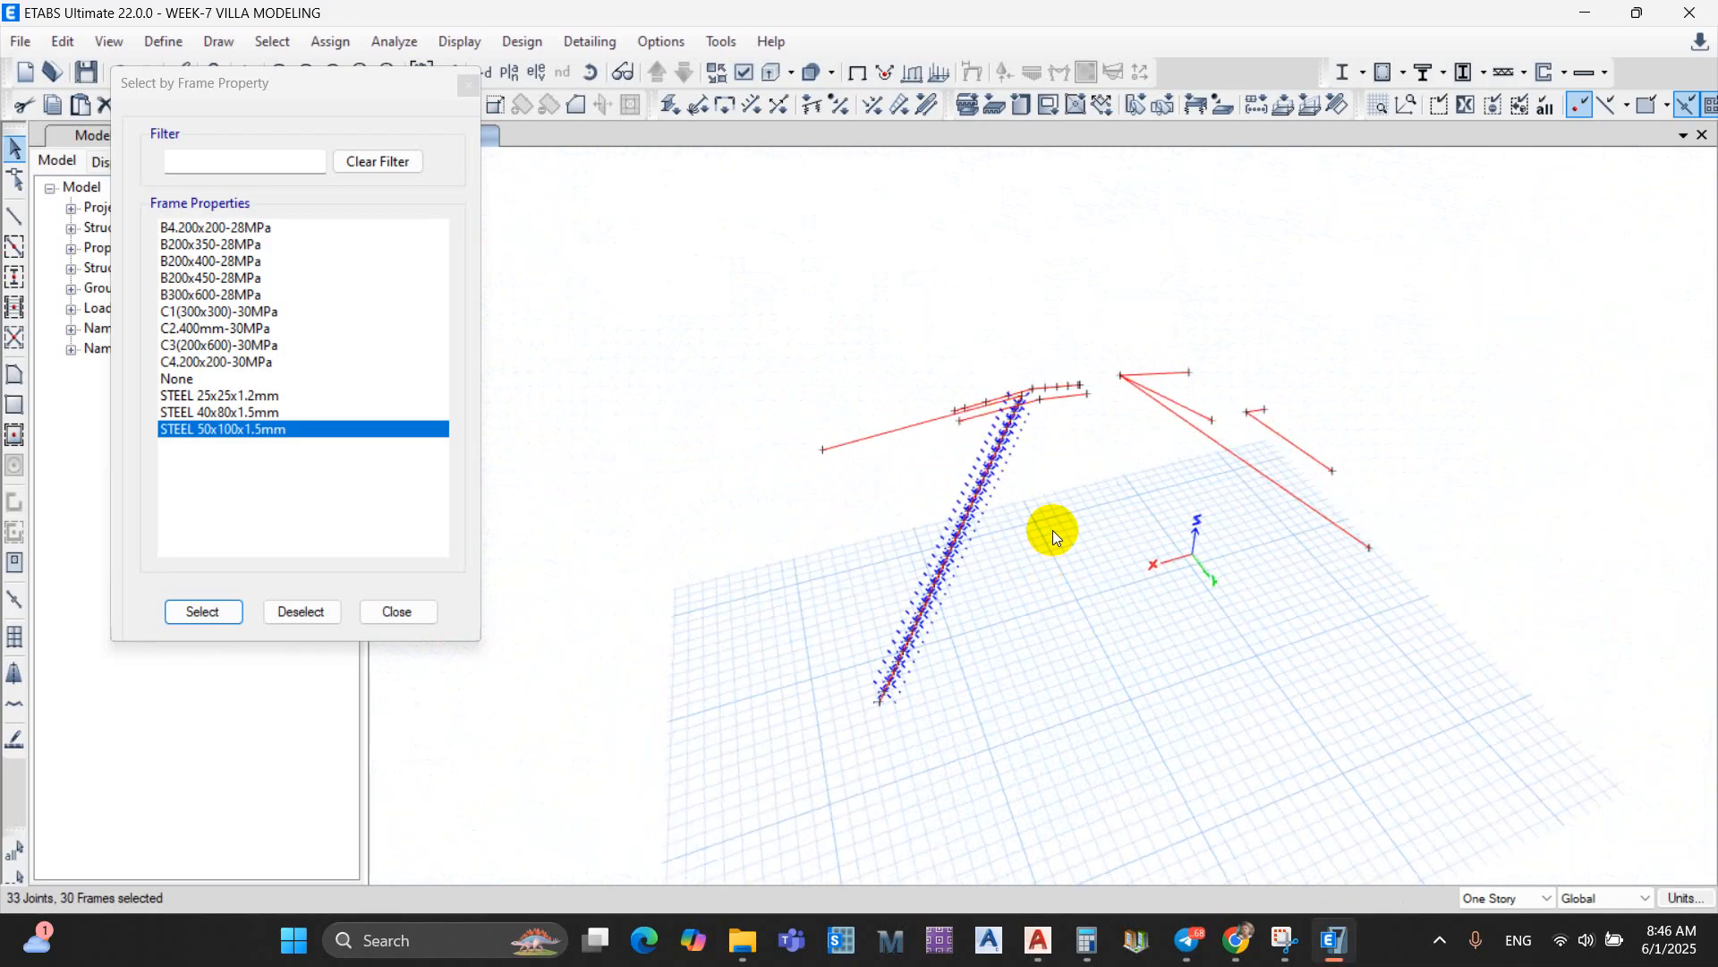
left_click(467, 85)
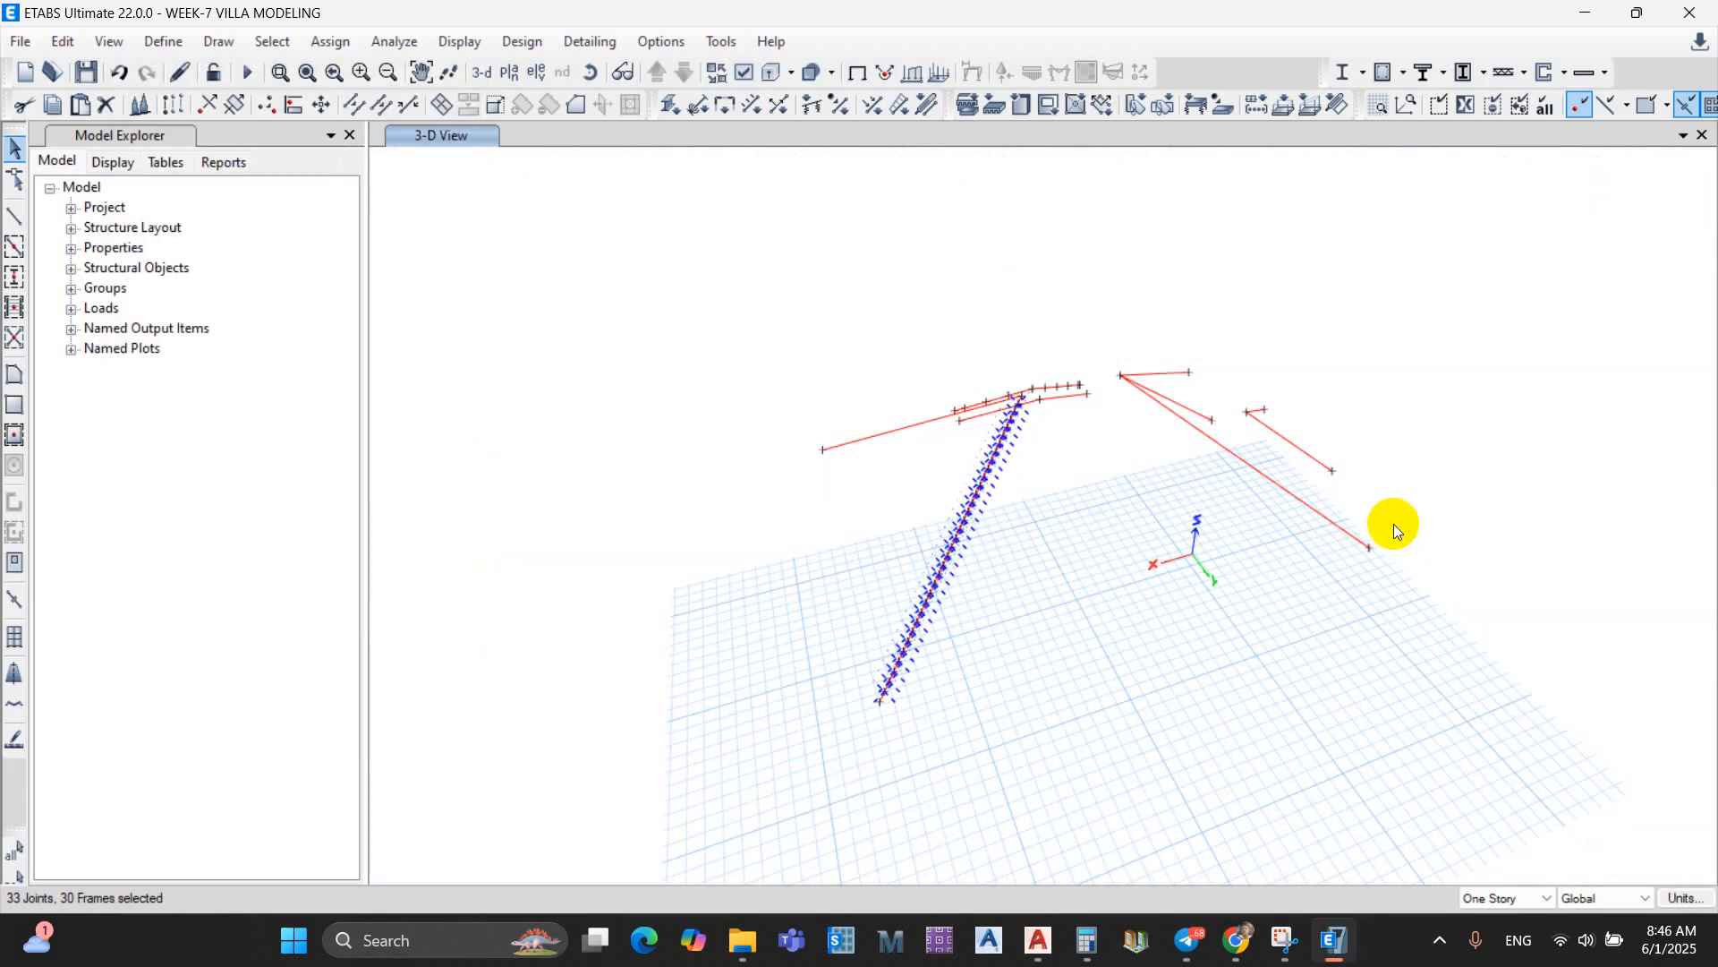
Step: Extrude the selected hip joints to frames with dx -15 m, dy 0, dz 0 and number 1
scroll(1178, 550, "up", 2)
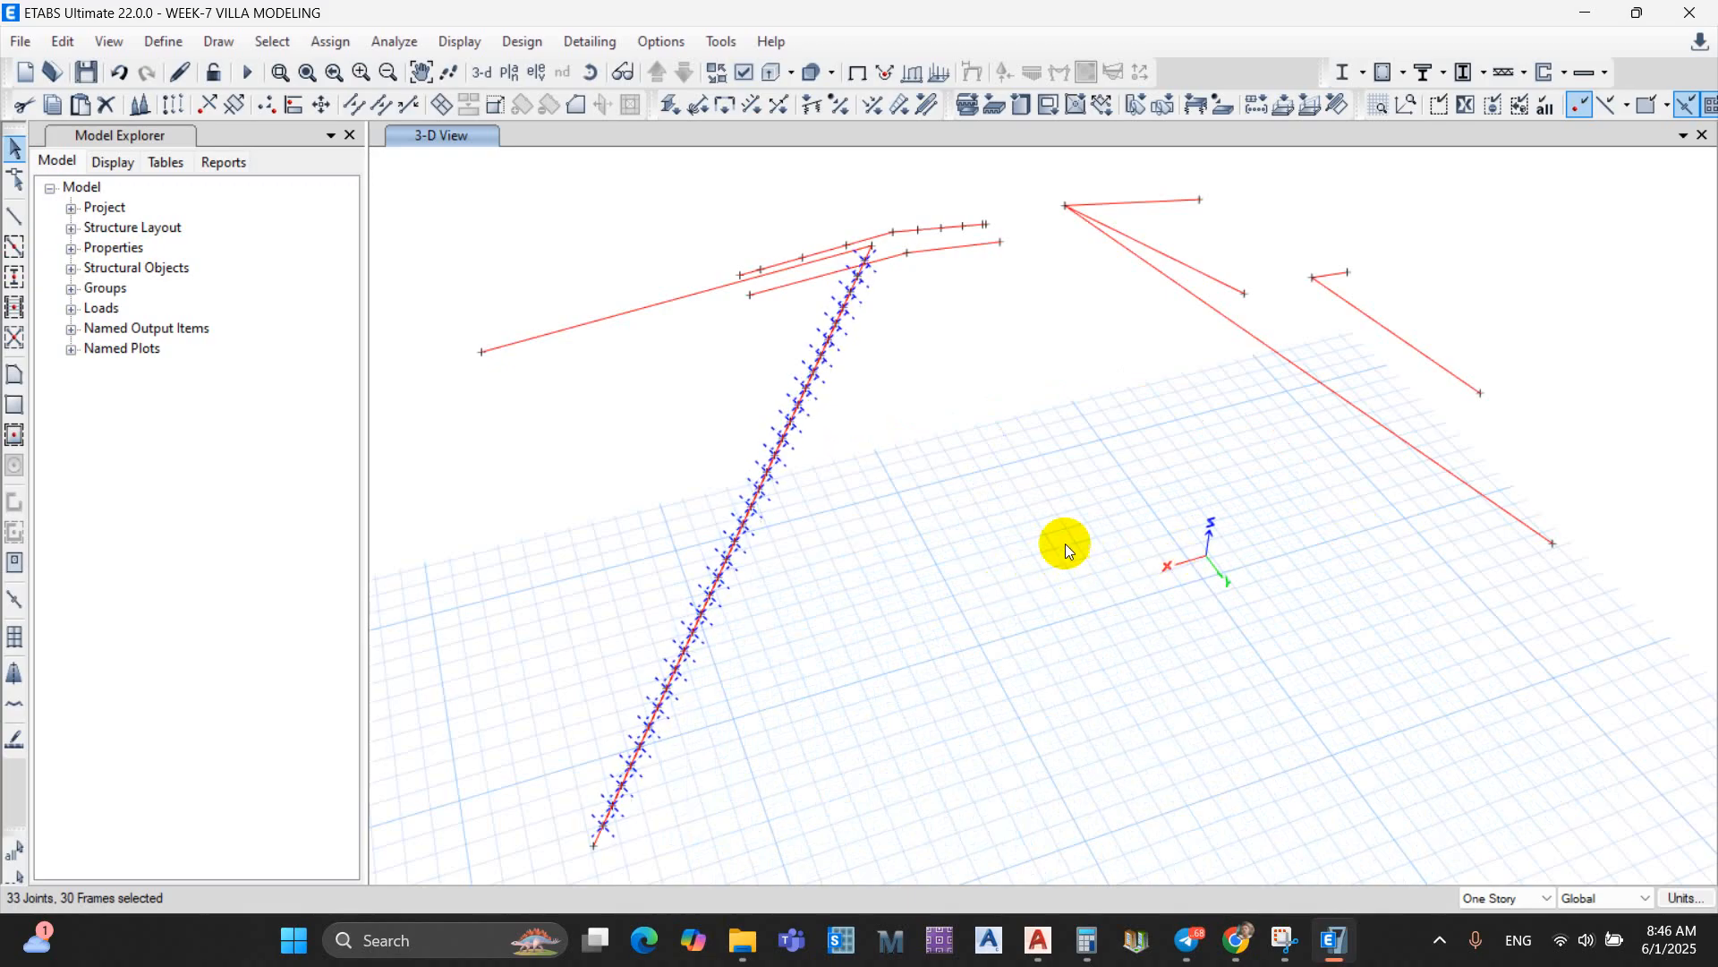
left_click(206, 105)
left_click_drag(817, 273, 234, 219)
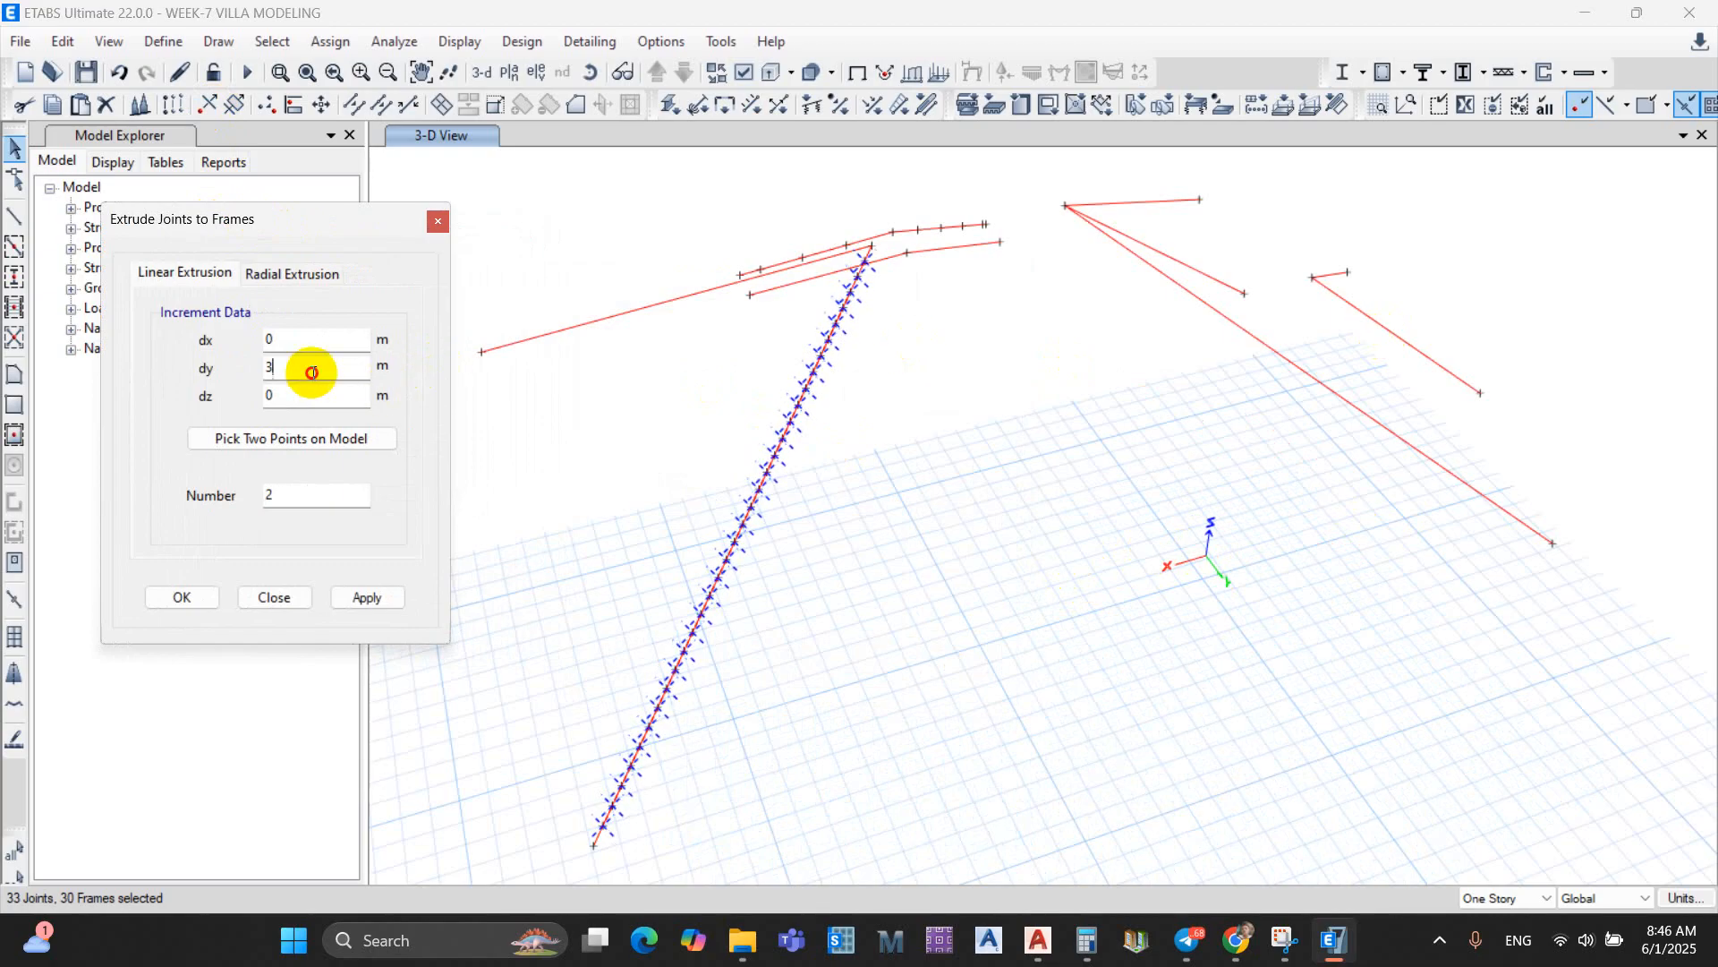
double_click(314, 368)
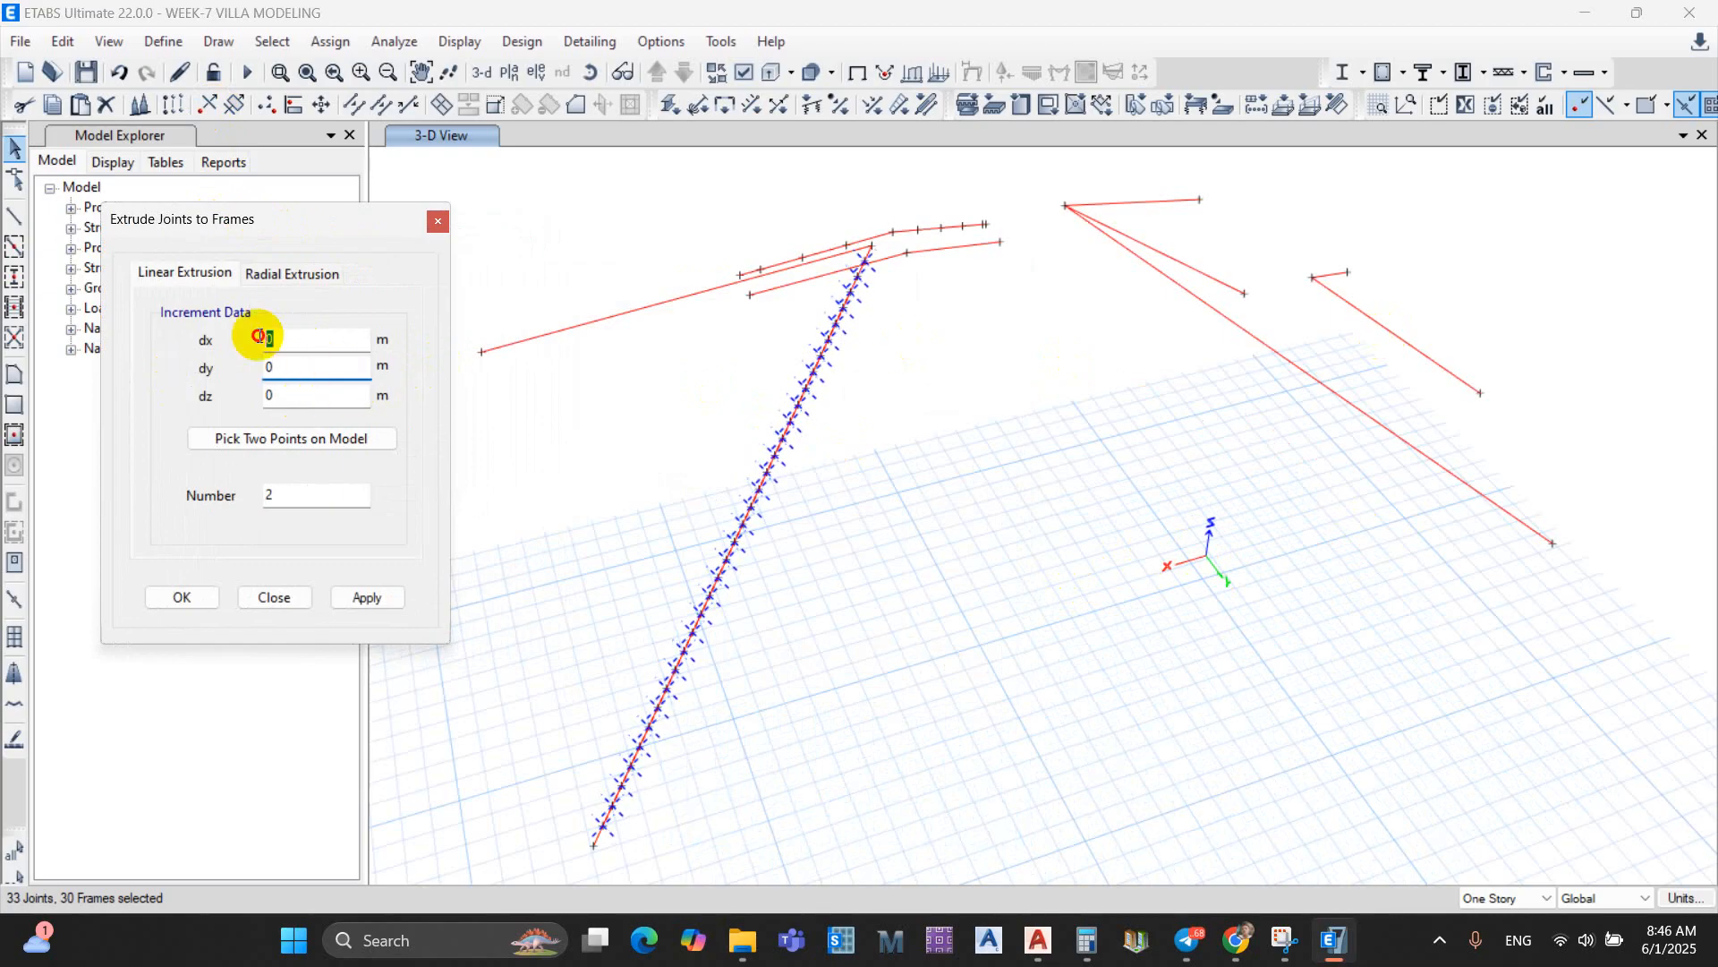
double_click(268, 338)
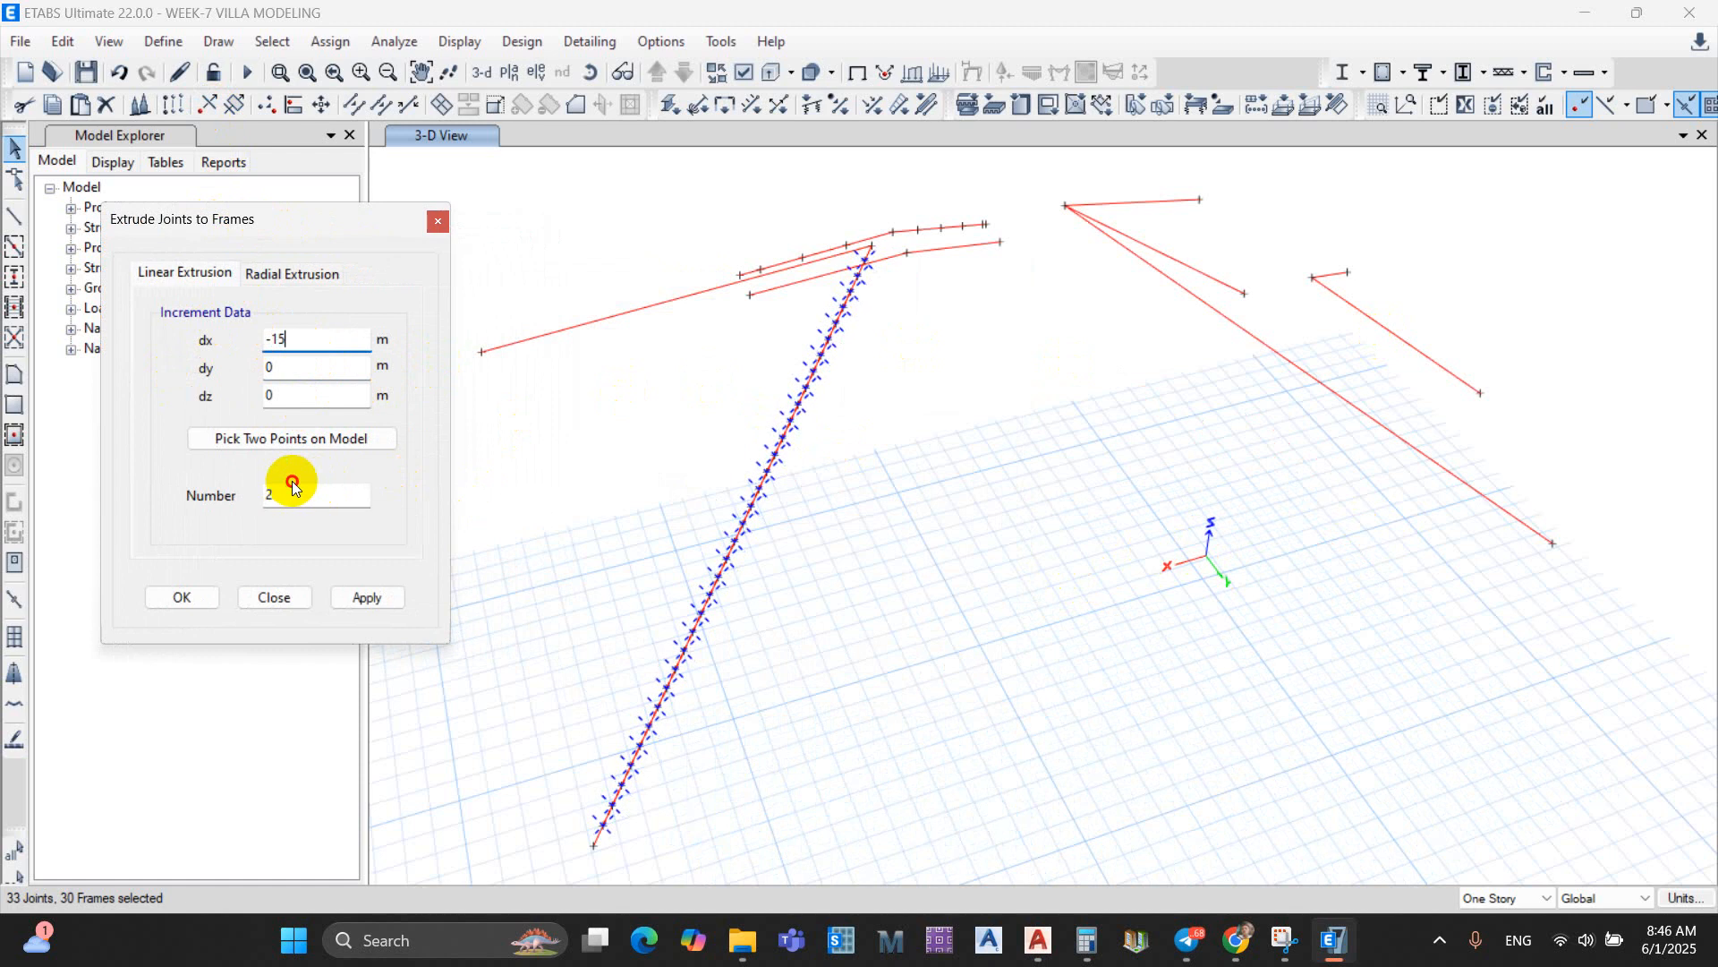
double_click(253, 497)
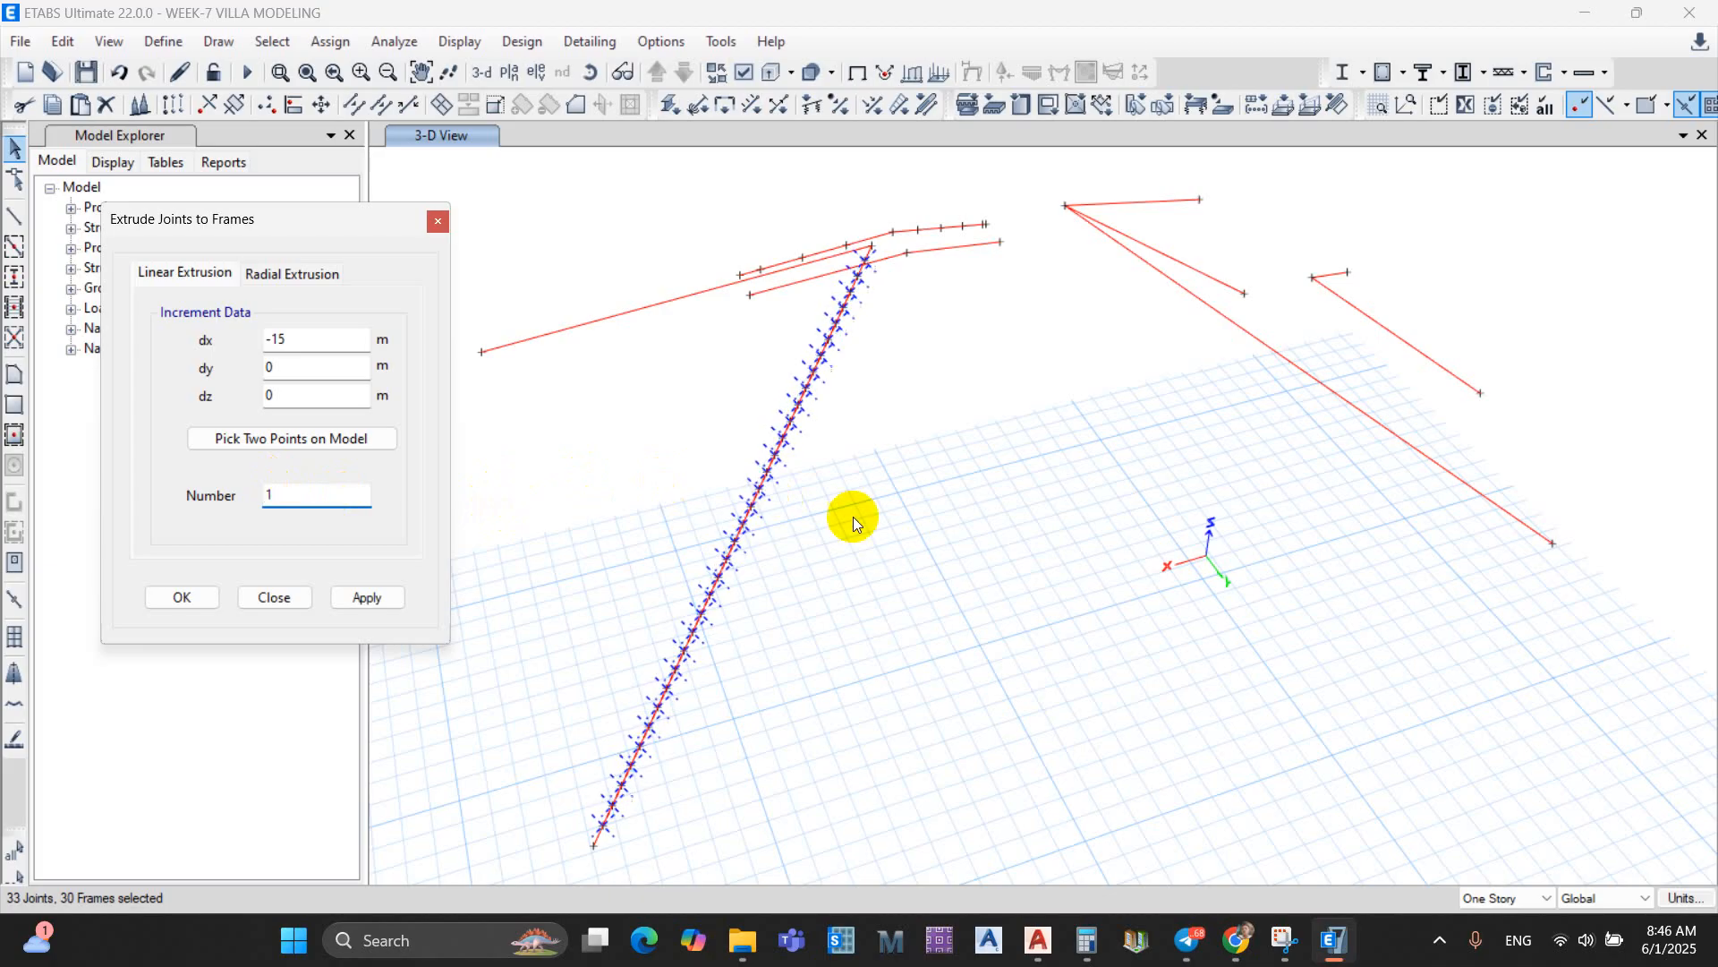
left_click(371, 596)
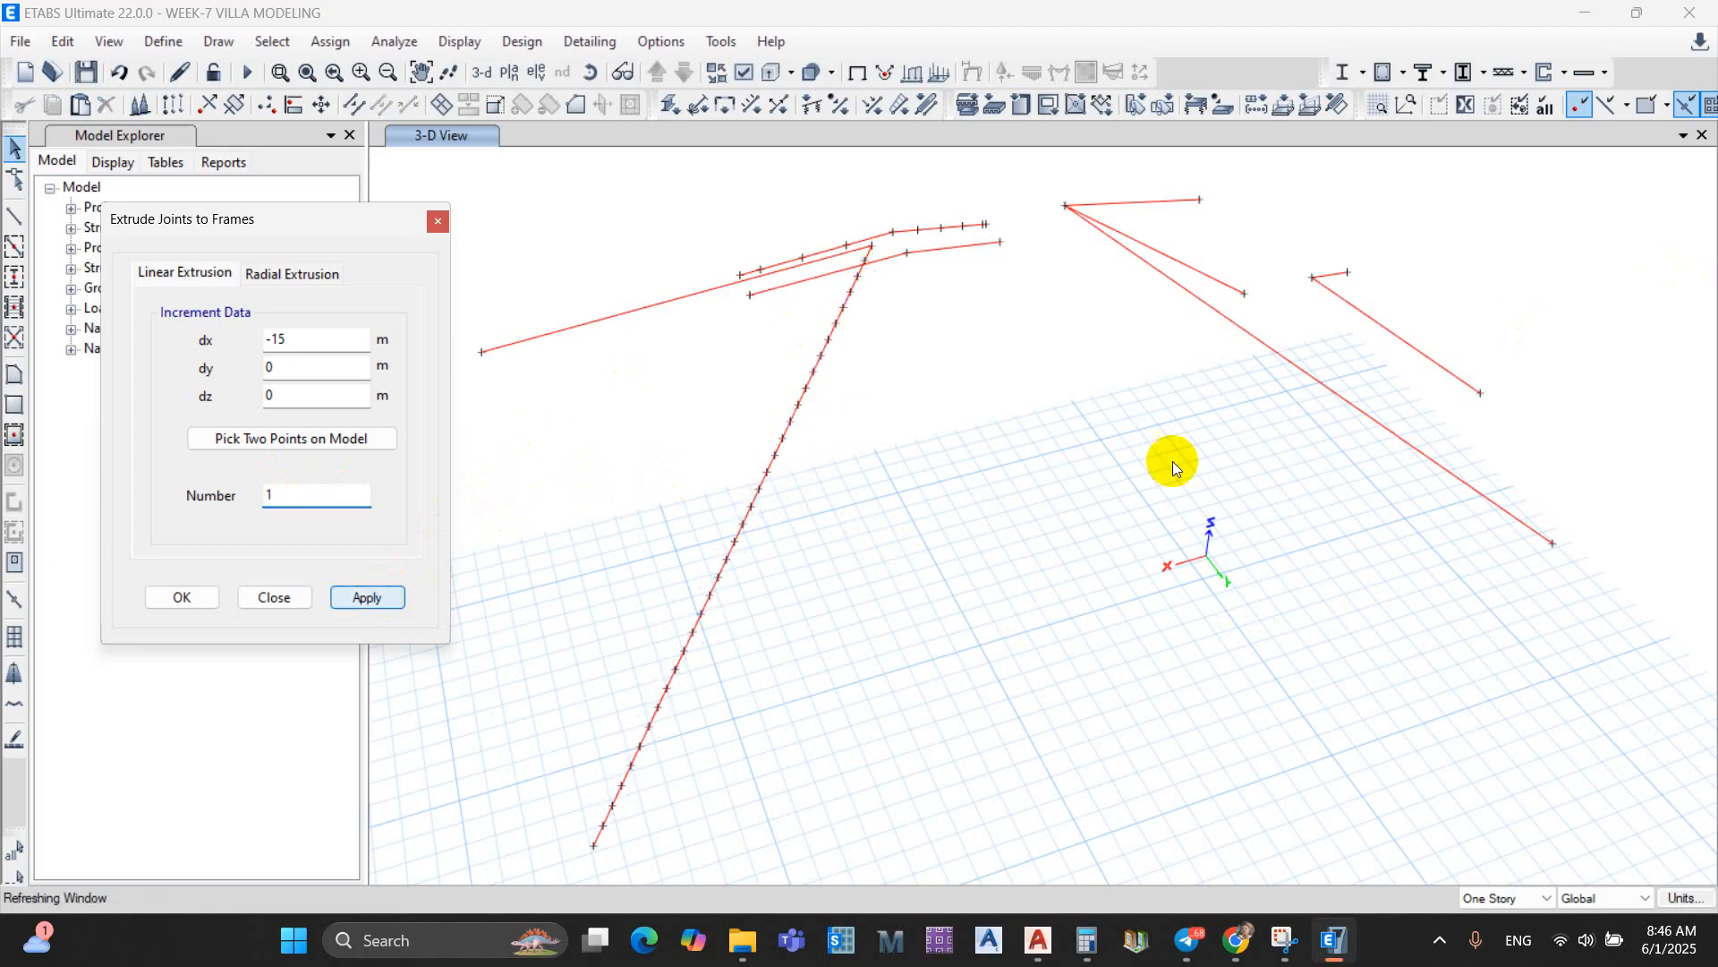
Step: Check the extruded frames' reach against the opposite hip member, and undo the extrusion
middle_click_drag(1179, 428, 1188, 449, "shift")
scroll(1189, 449, "down", 3)
scroll(1133, 416, "up", 3)
middle_click_drag(932, 408, 1144, 435)
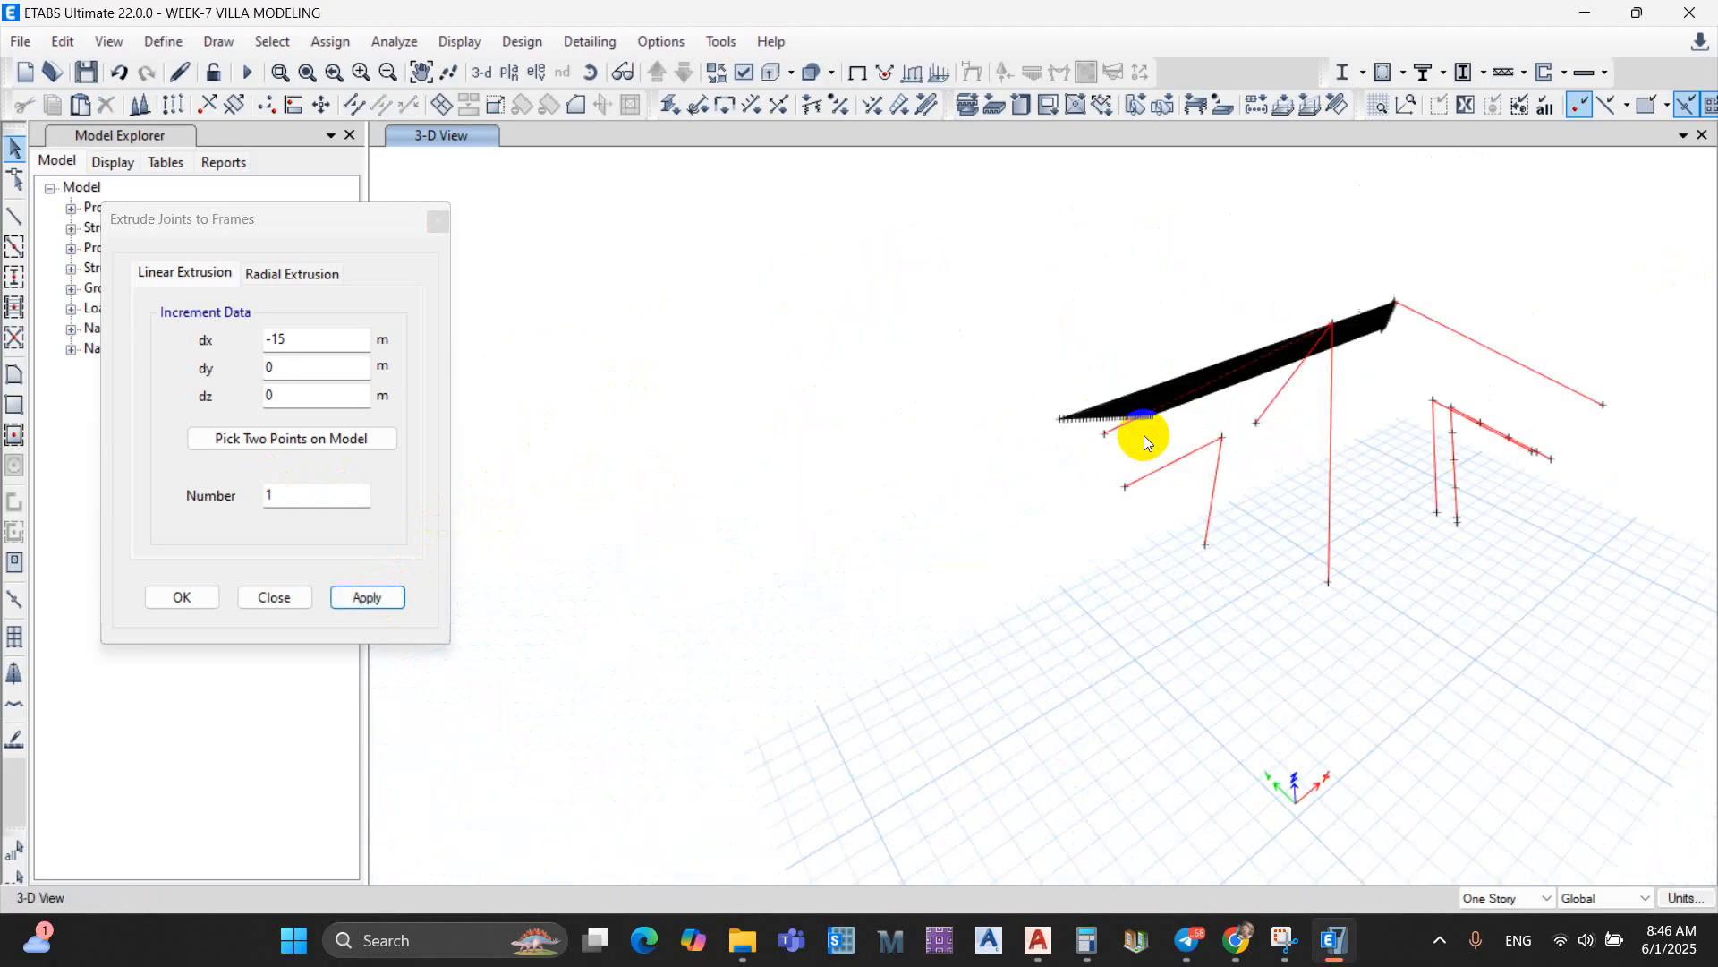
scroll(1022, 478, "down", 3)
middle_click_drag(1020, 492, 1438, 556, "shift")
scroll(1208, 533, "up", 5)
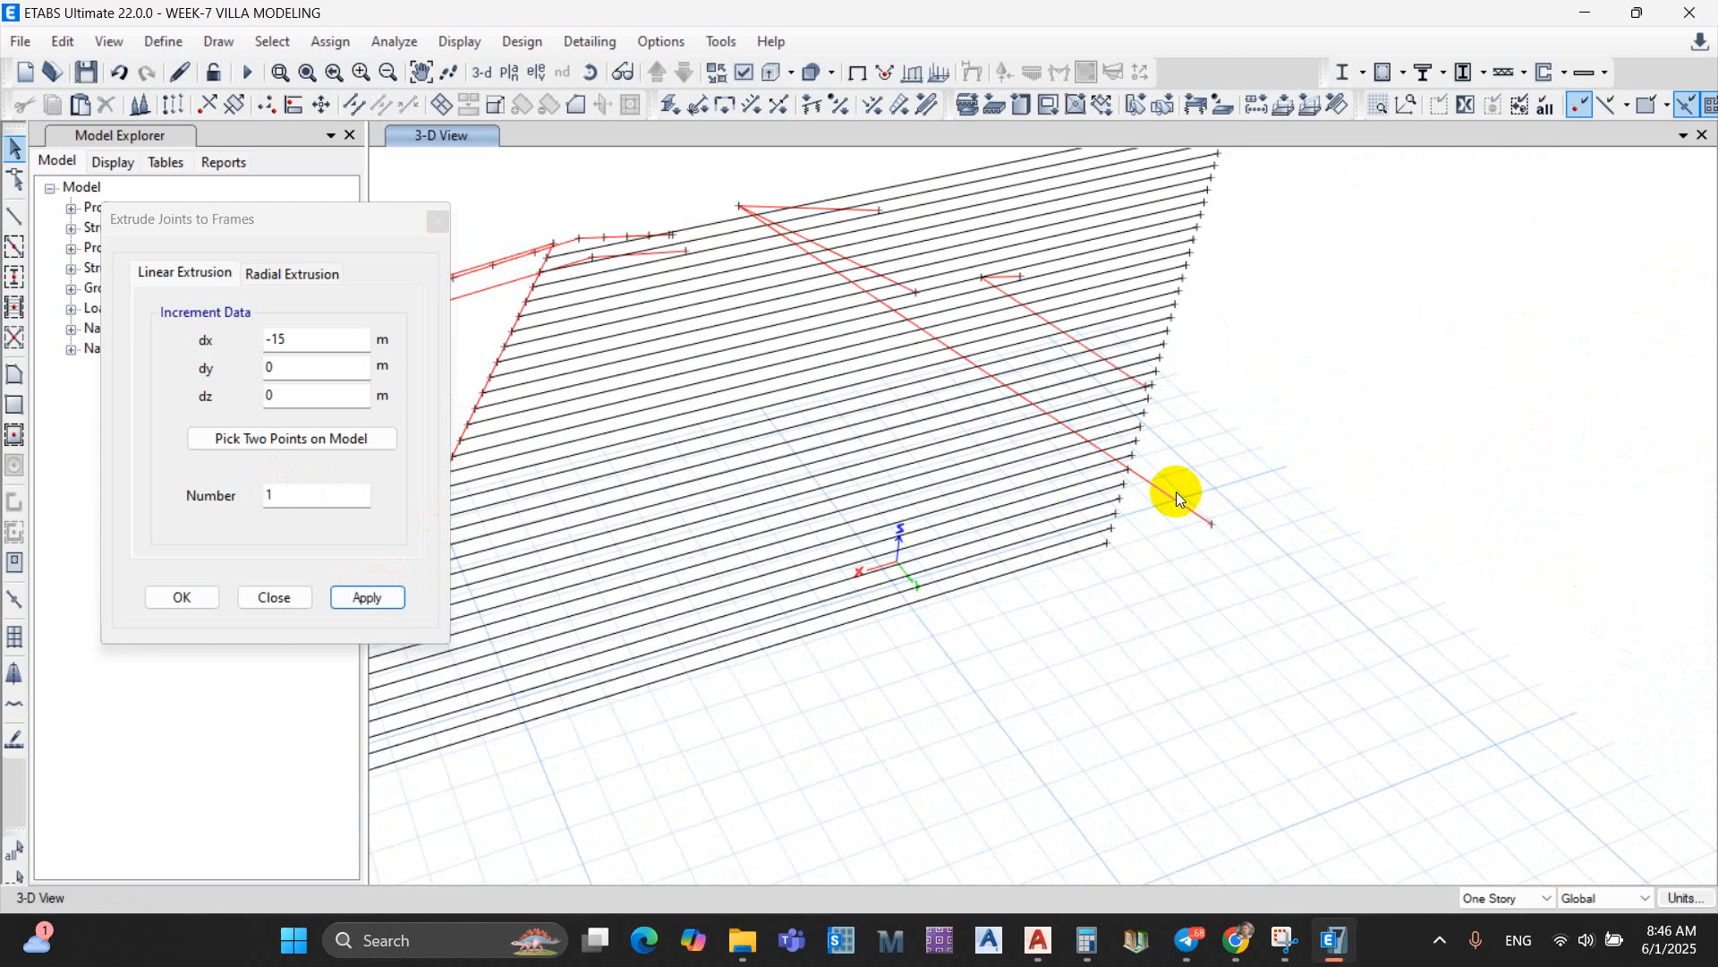
left_click(119, 72)
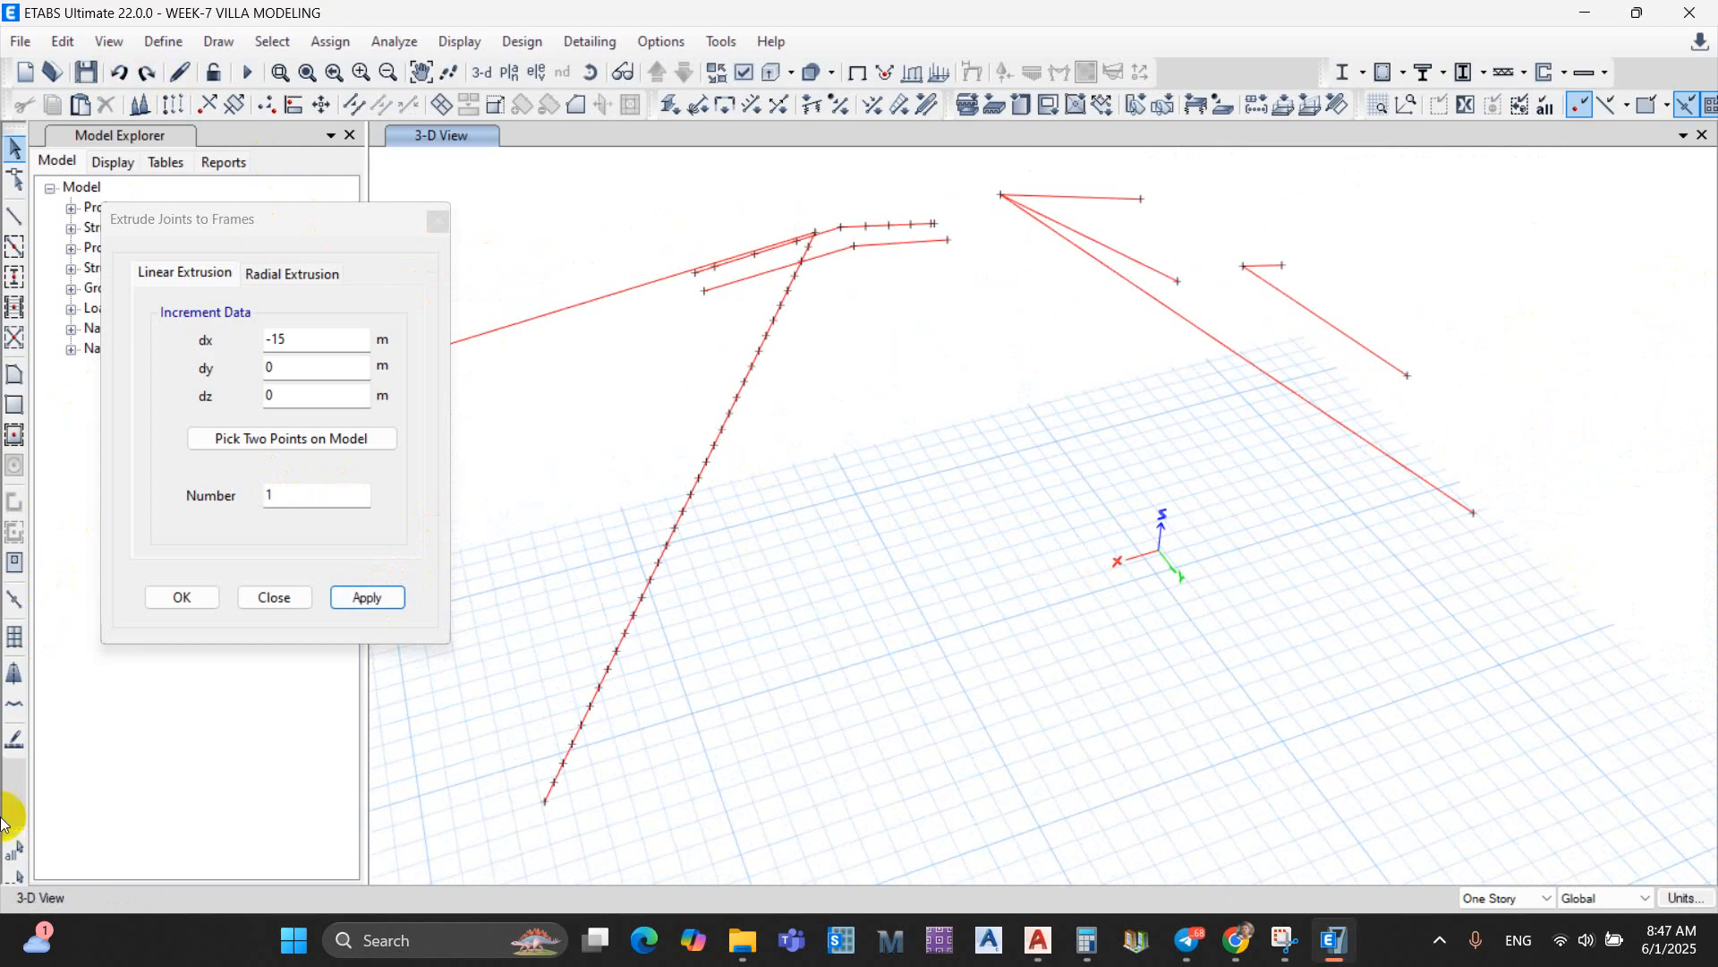
Step: Restore the previous joint selection and extrude the joints to frames with dx -20 m, number 1
left_click(14, 878)
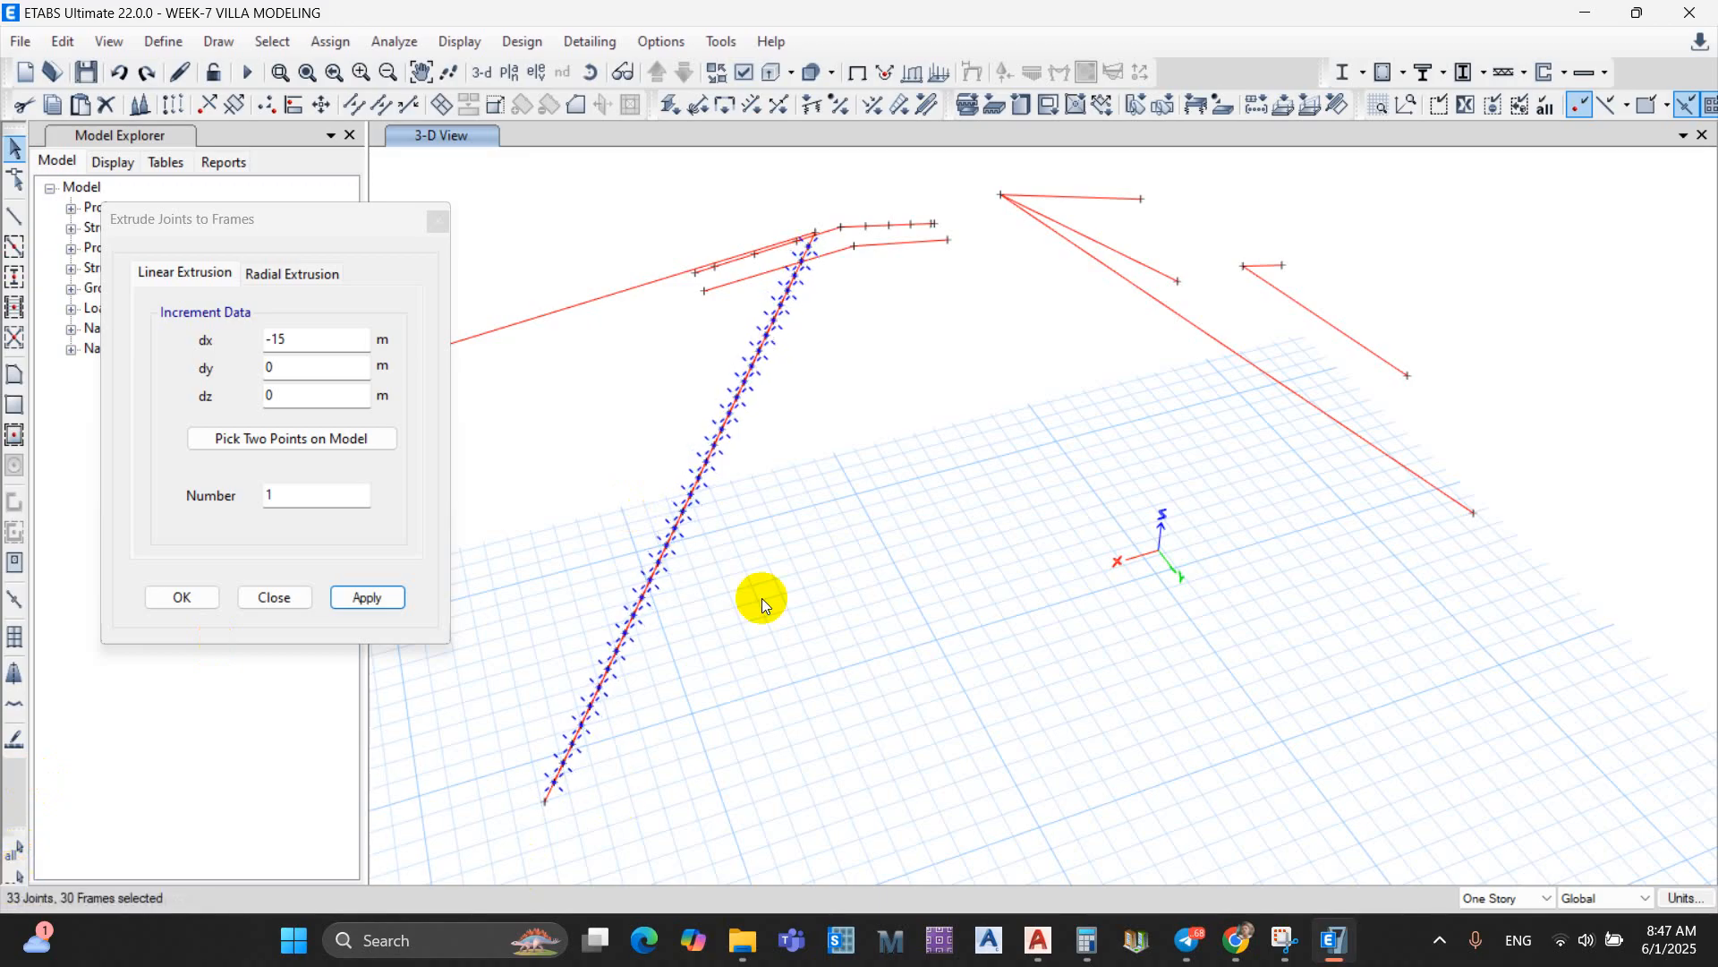
left_click(316, 334)
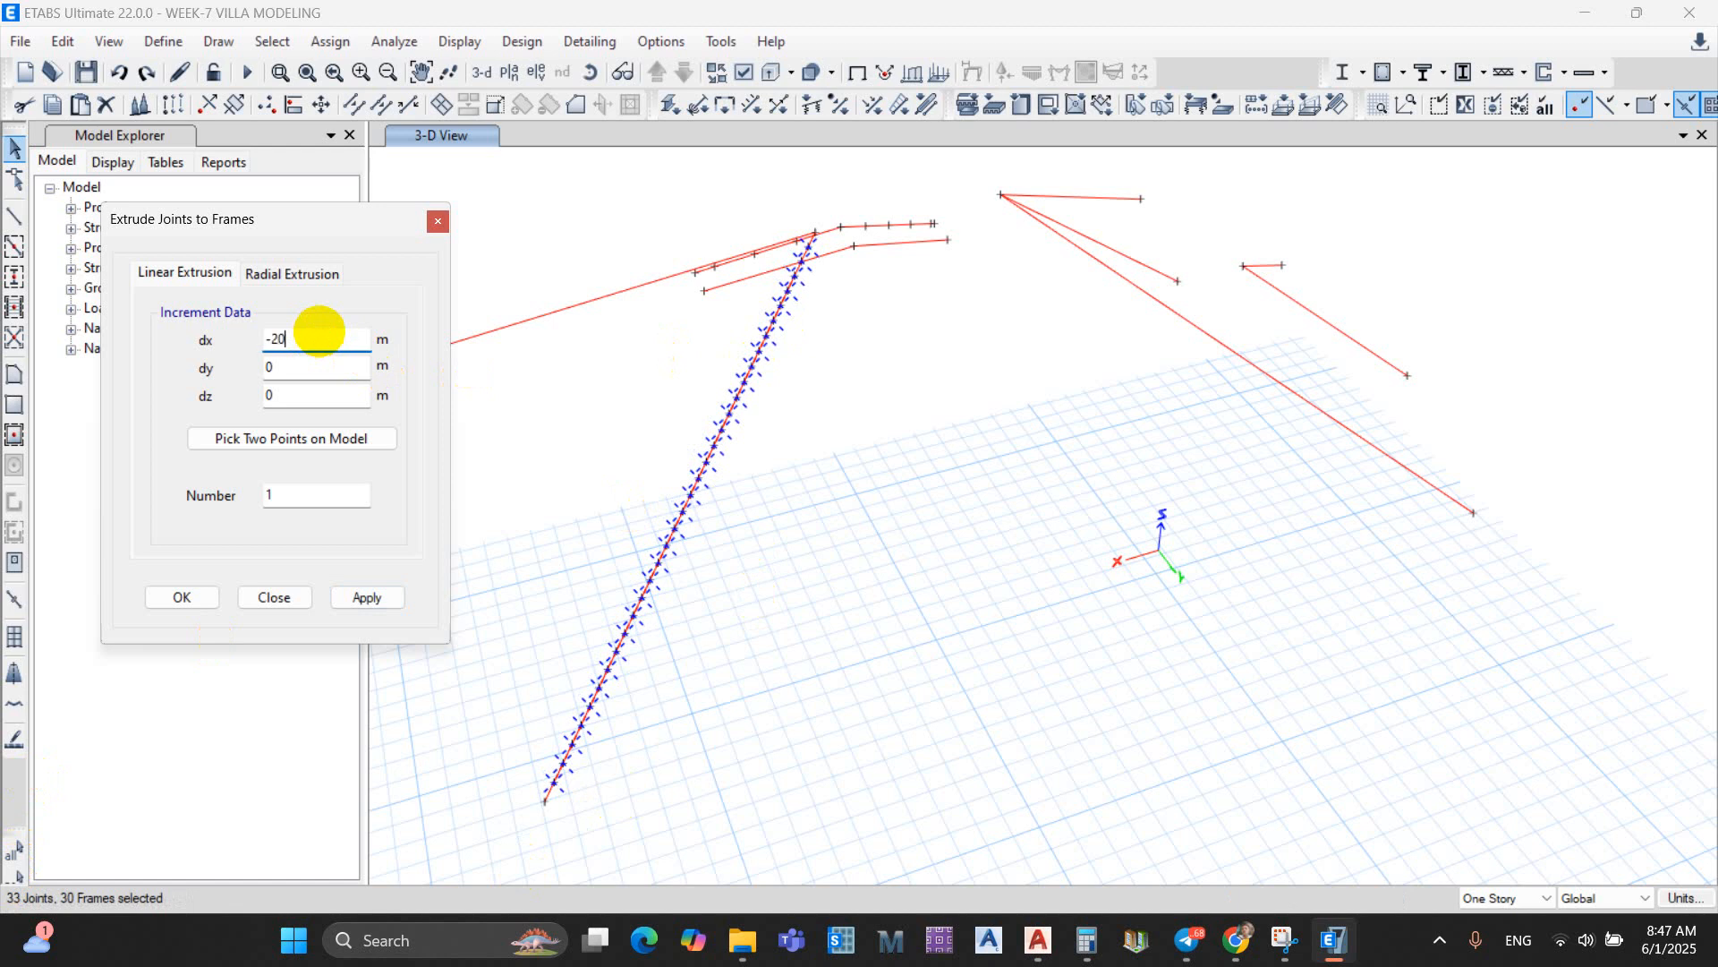
left_click(354, 600)
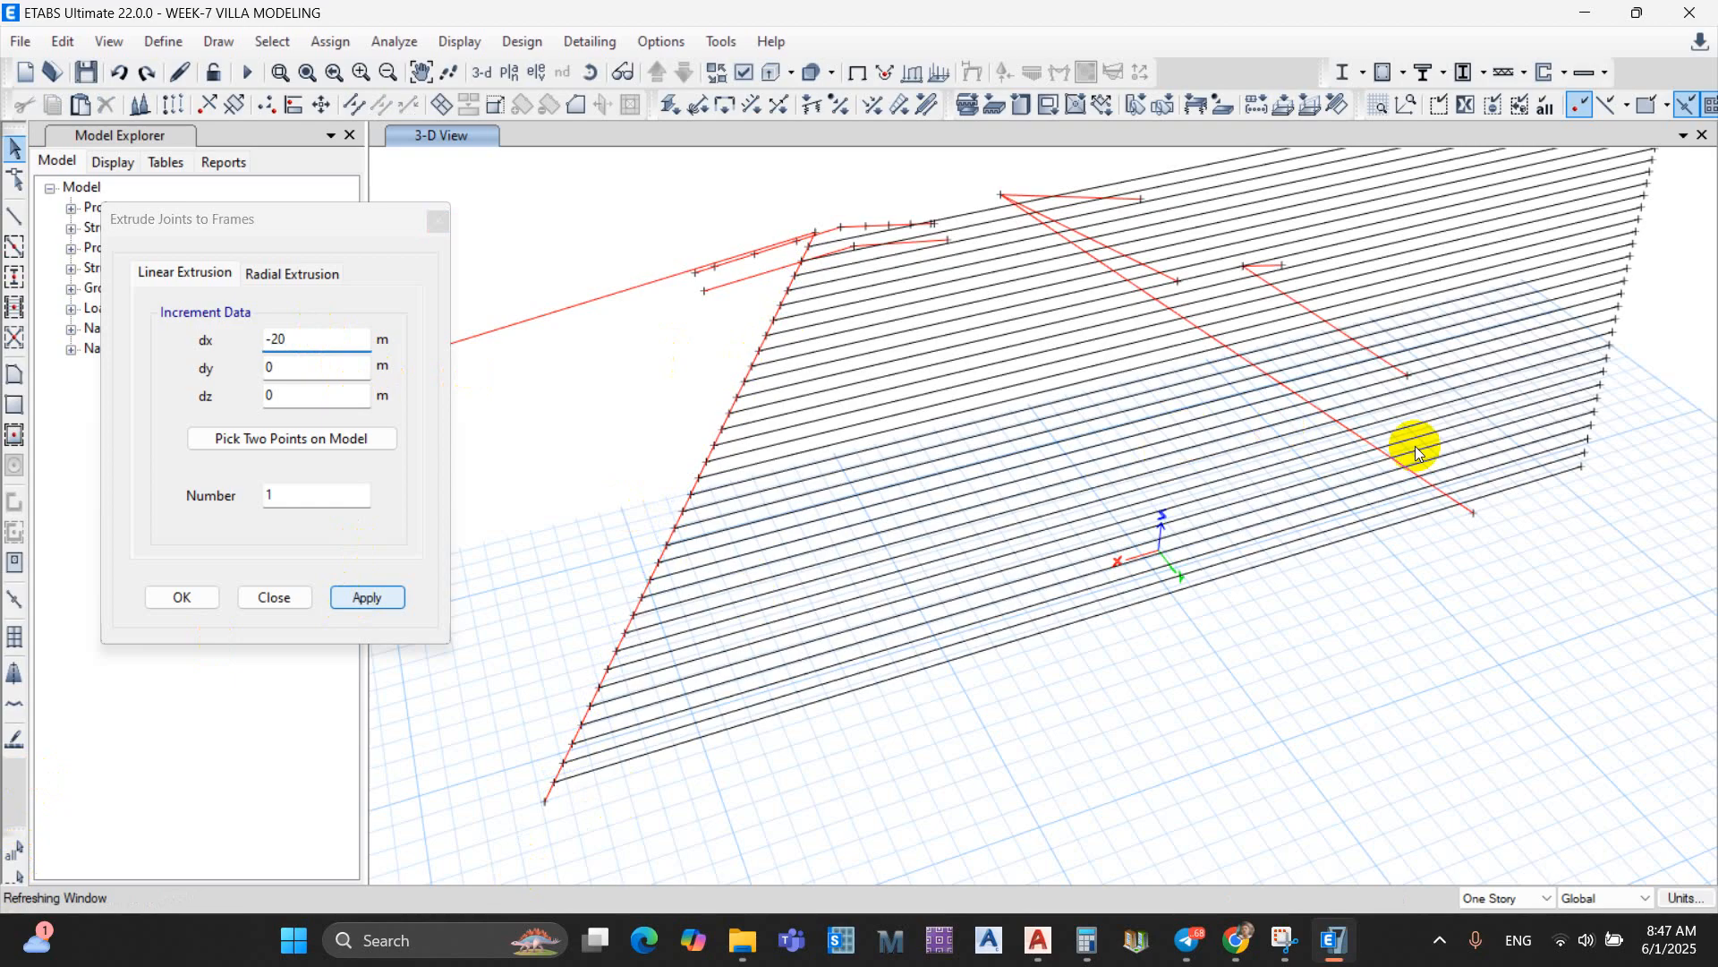
Step: Select the opposite hip member together with all the extruded frames, and finish the joint extrusion
middle_click_drag(1246, 469, 846, 400, "shift")
scroll(1303, 416, "up", 8)
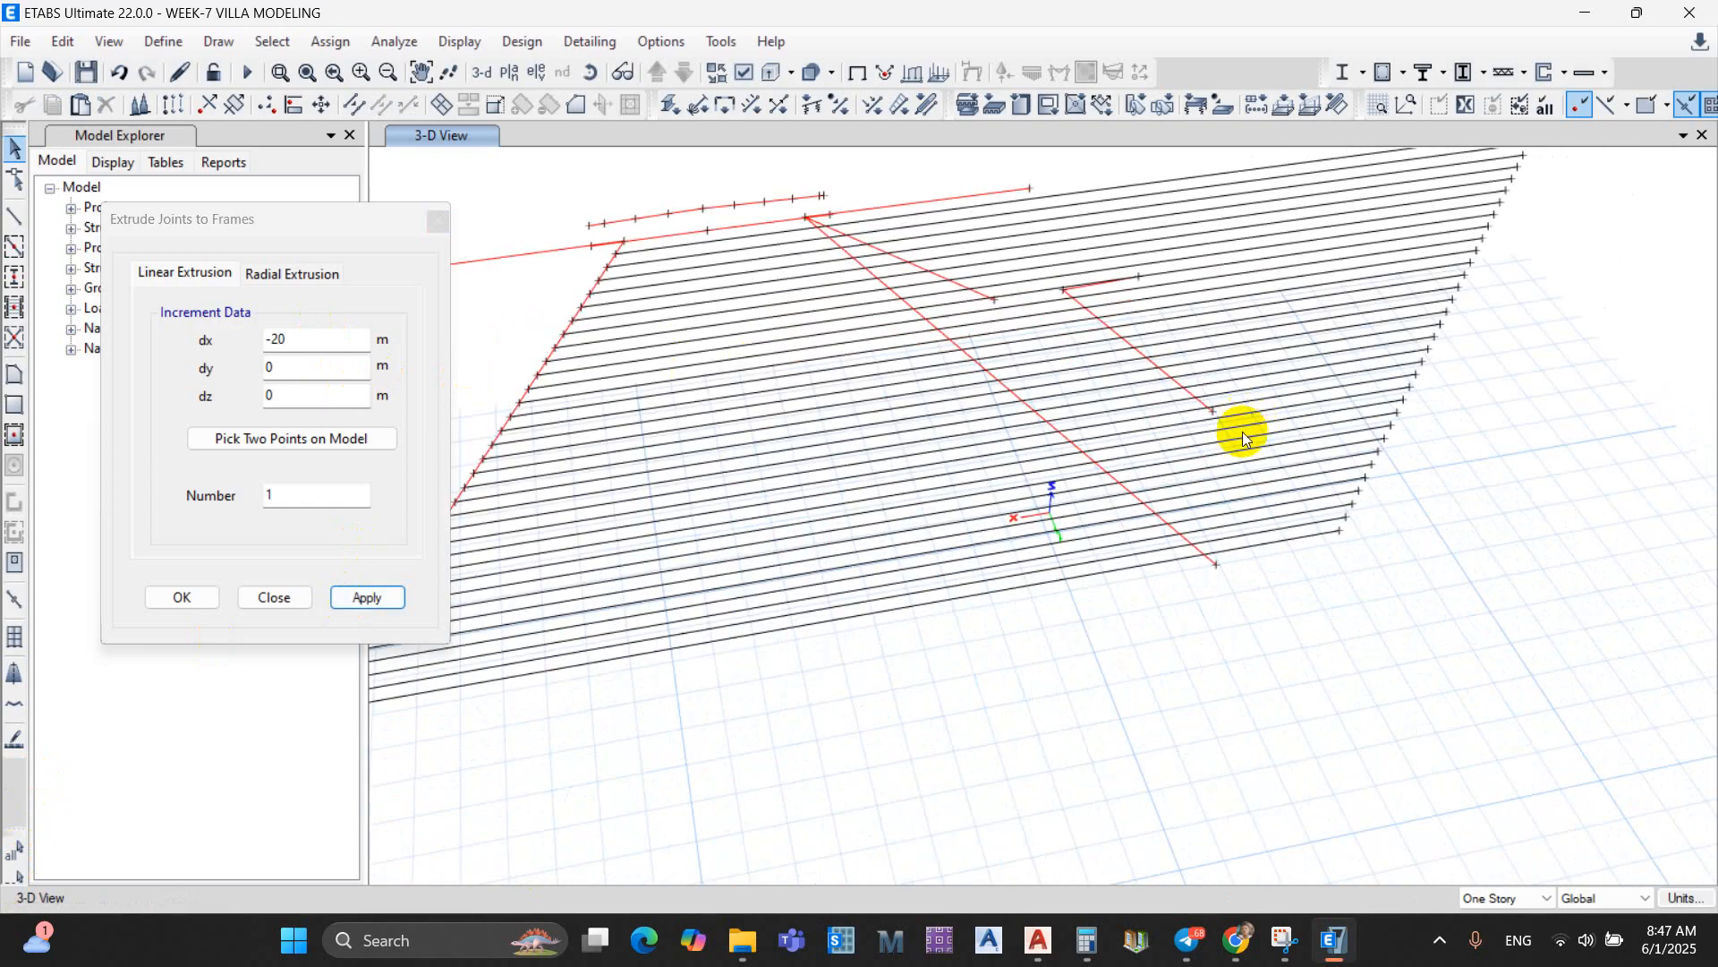
left_click(920, 235)
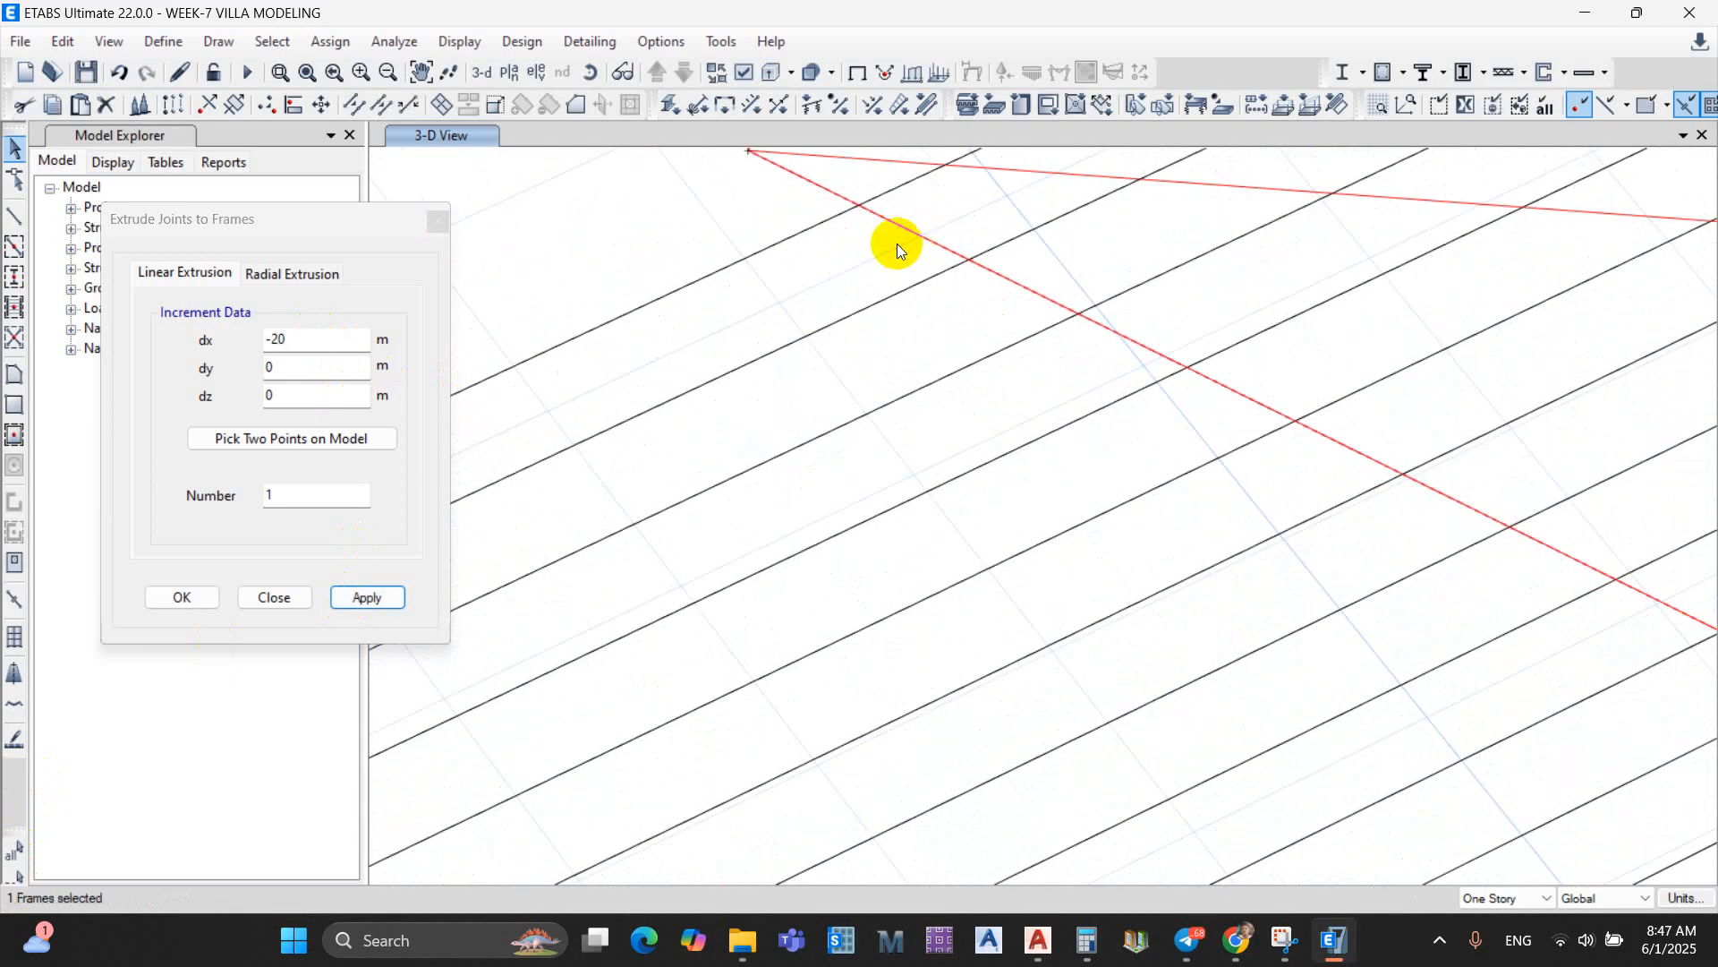
scroll(1182, 361, "down", 8)
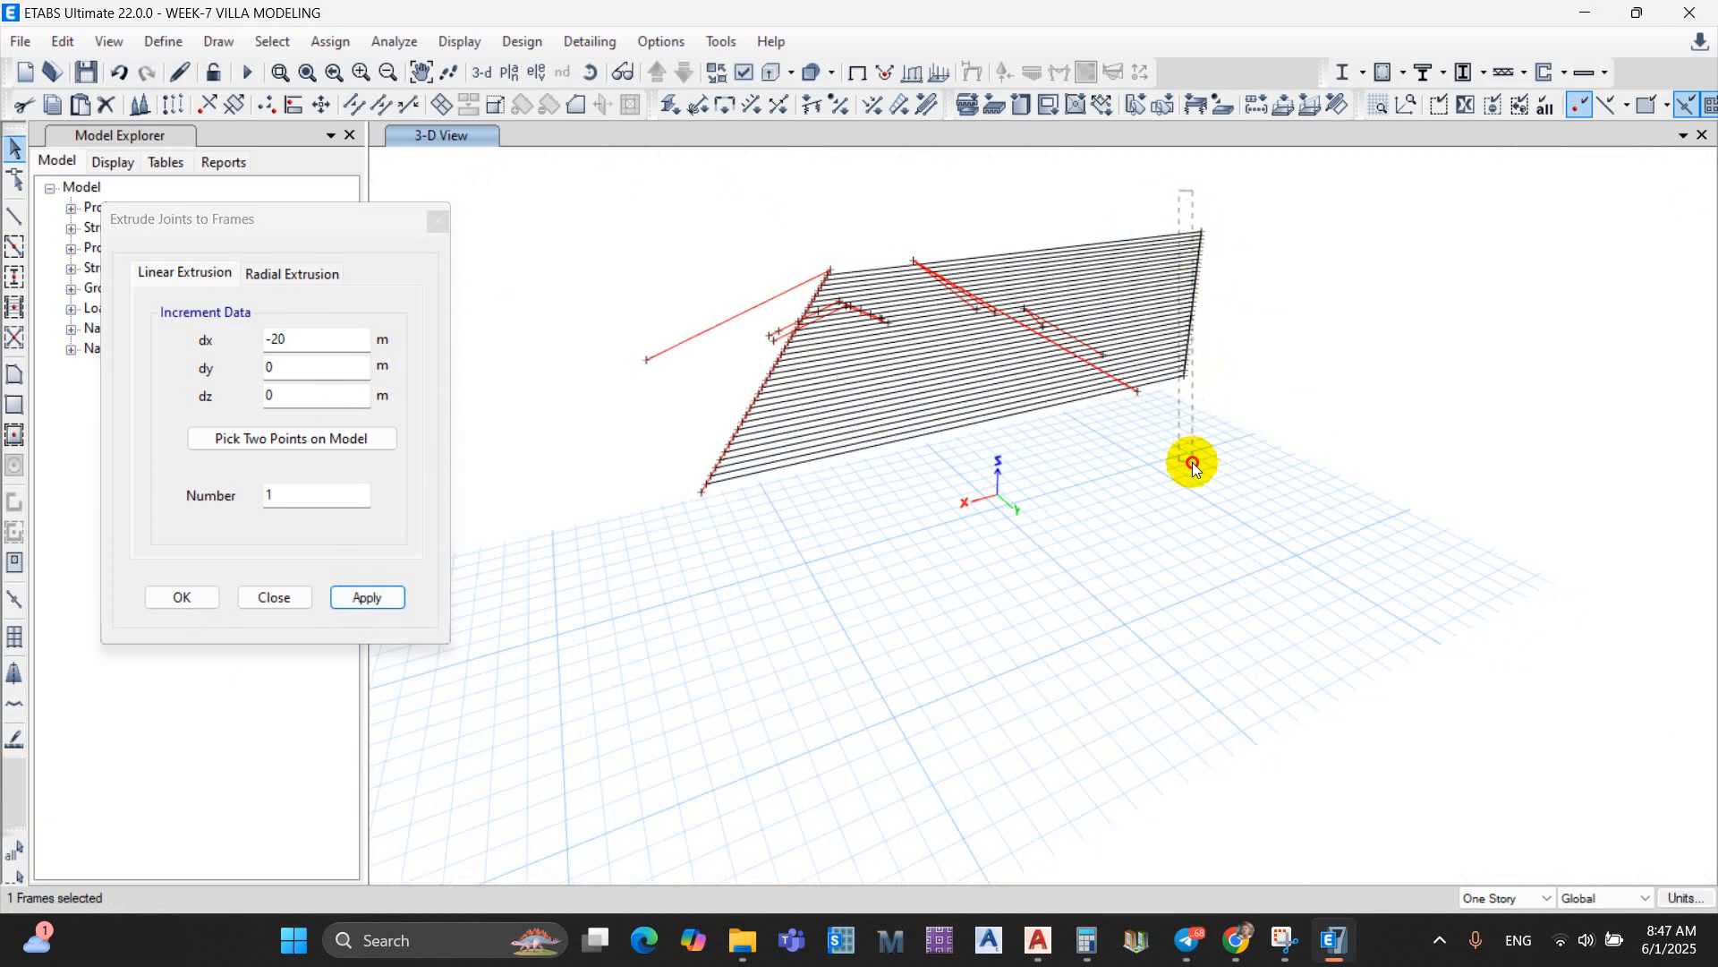
left_click(438, 221)
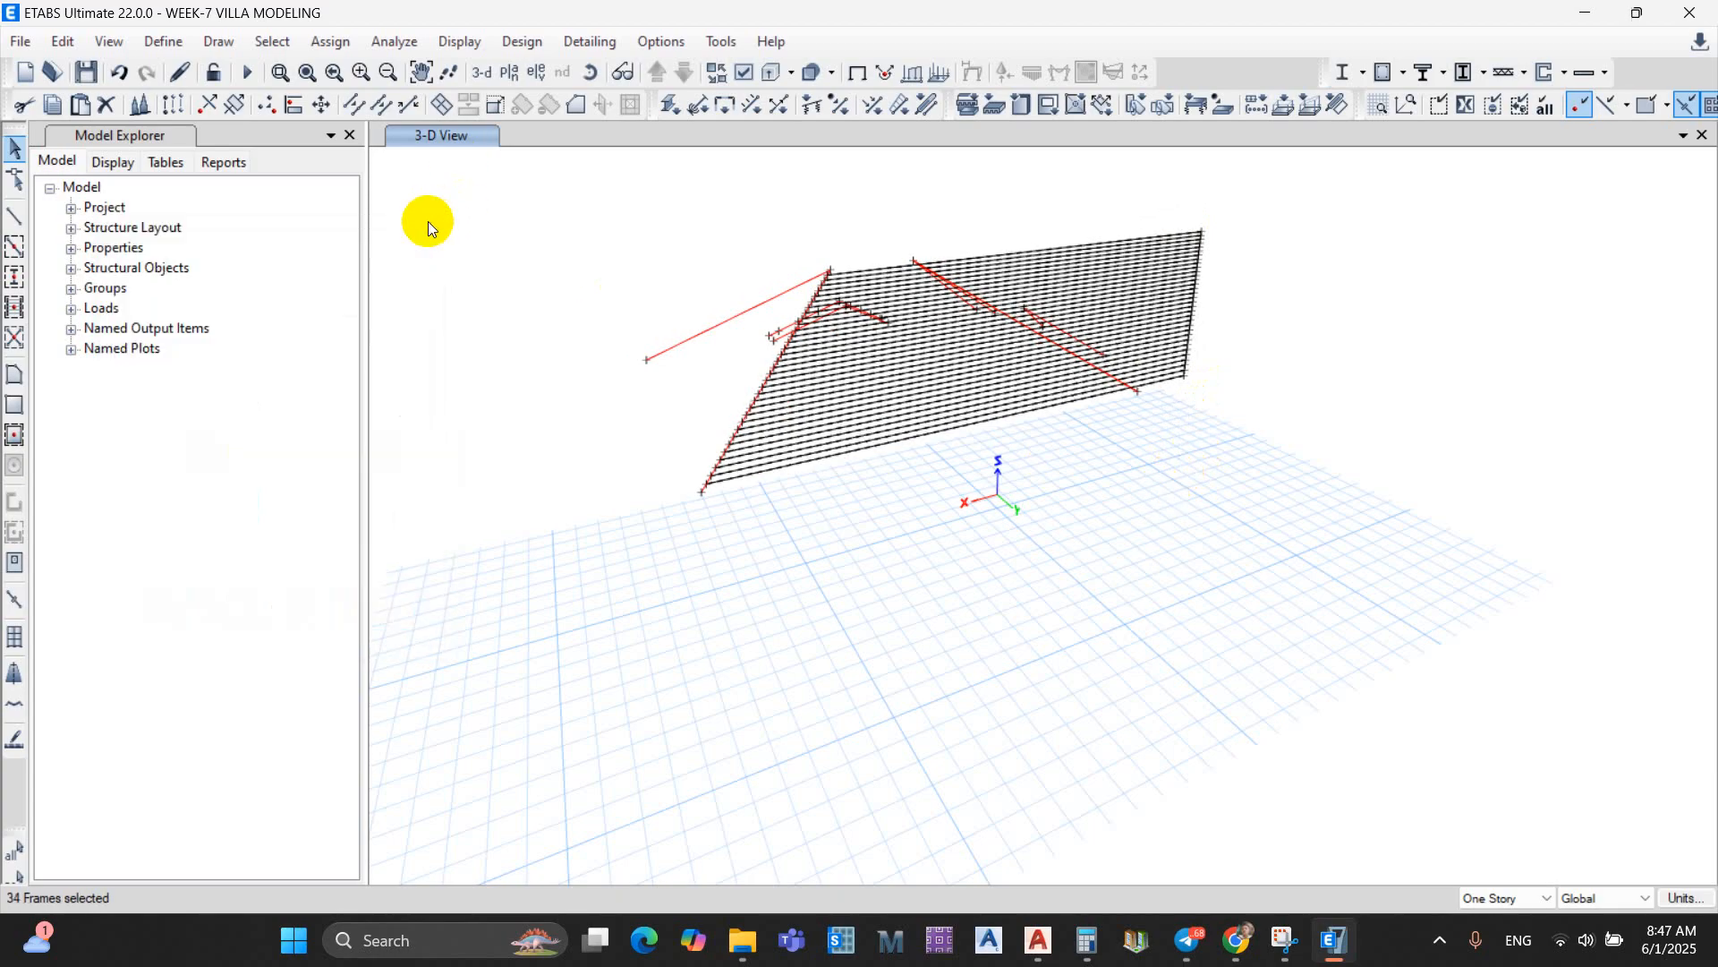
Step: Divide the selected frames by breaking them at intersections with selected frames and joints
left_click(353, 107)
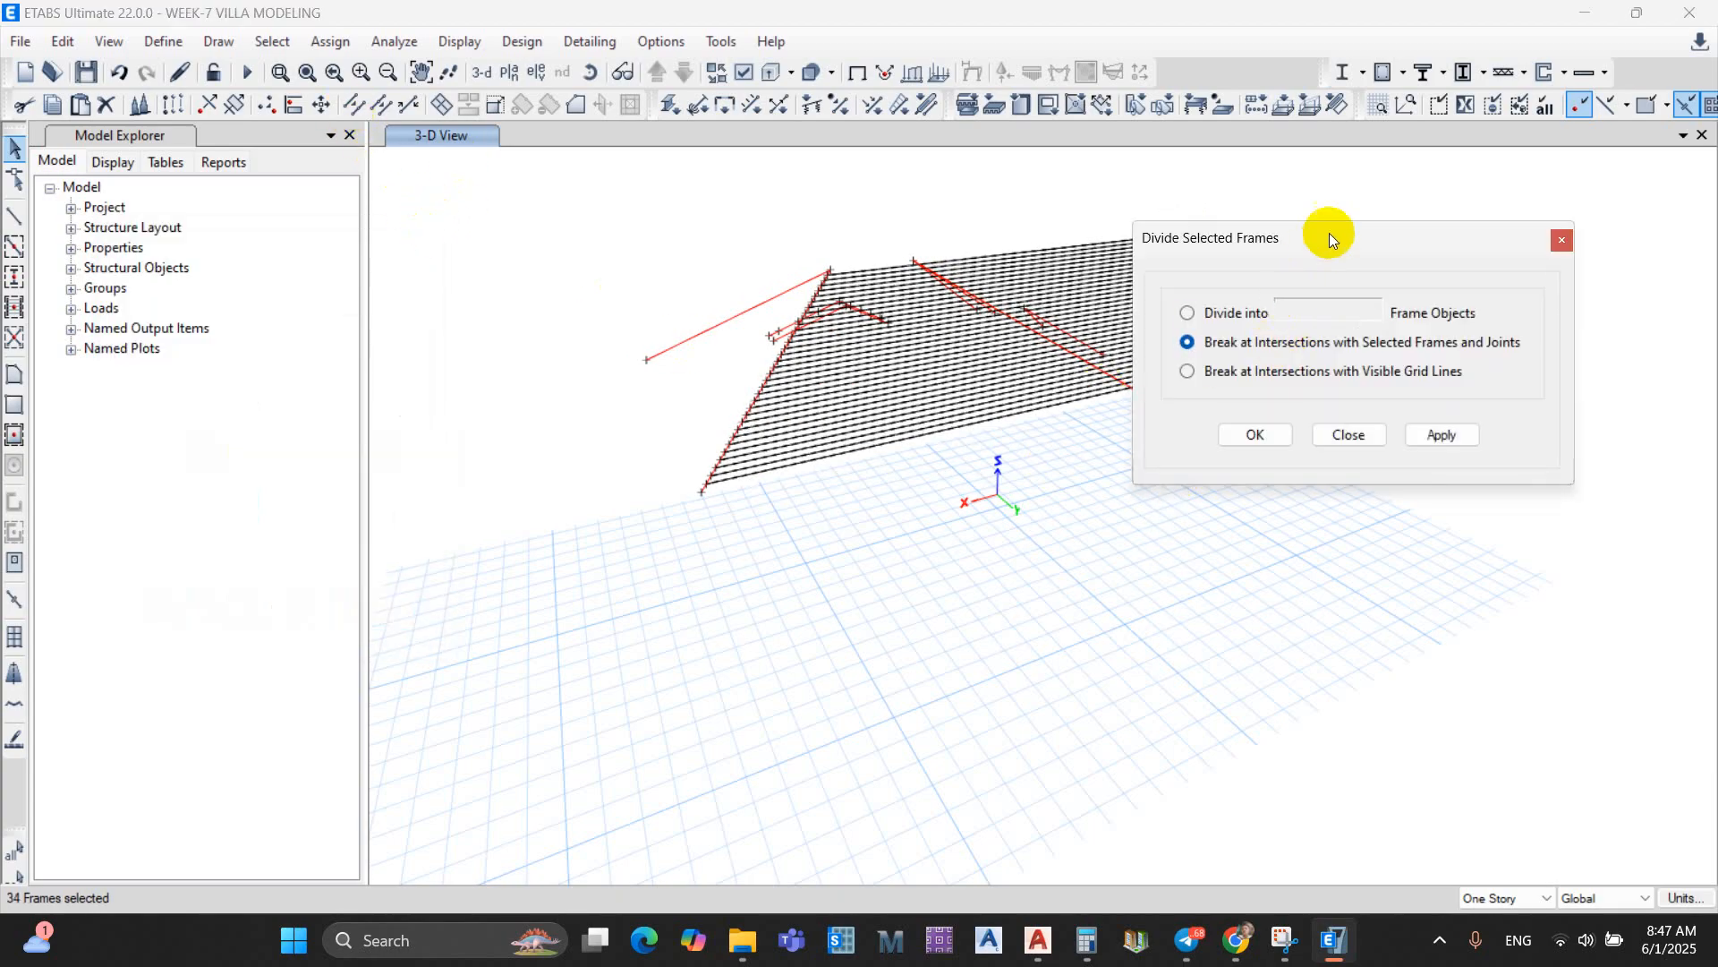
left_click_drag(1330, 240, 270, 173)
left_click(376, 365)
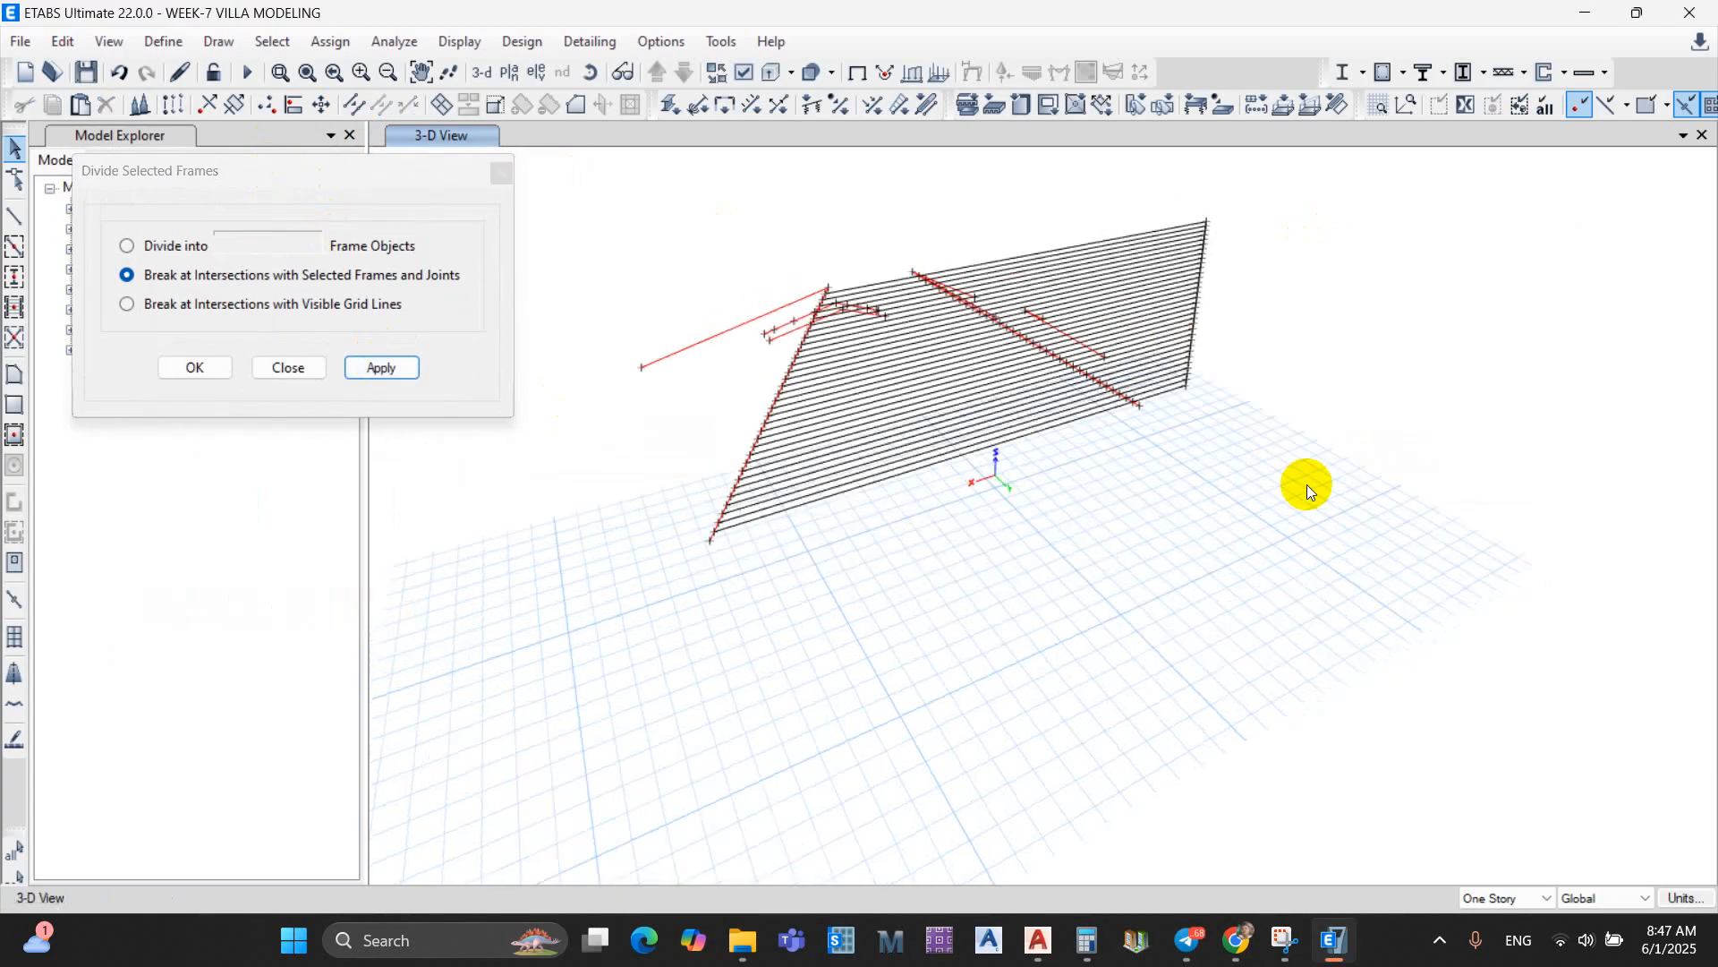
Step: Select the extruded frame segments extending beyond the opposite hip member, including their outer end joints, and delete them
middle_click_drag(1306, 485, 1287, 493, "shift")
left_click_drag(1278, 204, 1168, 461)
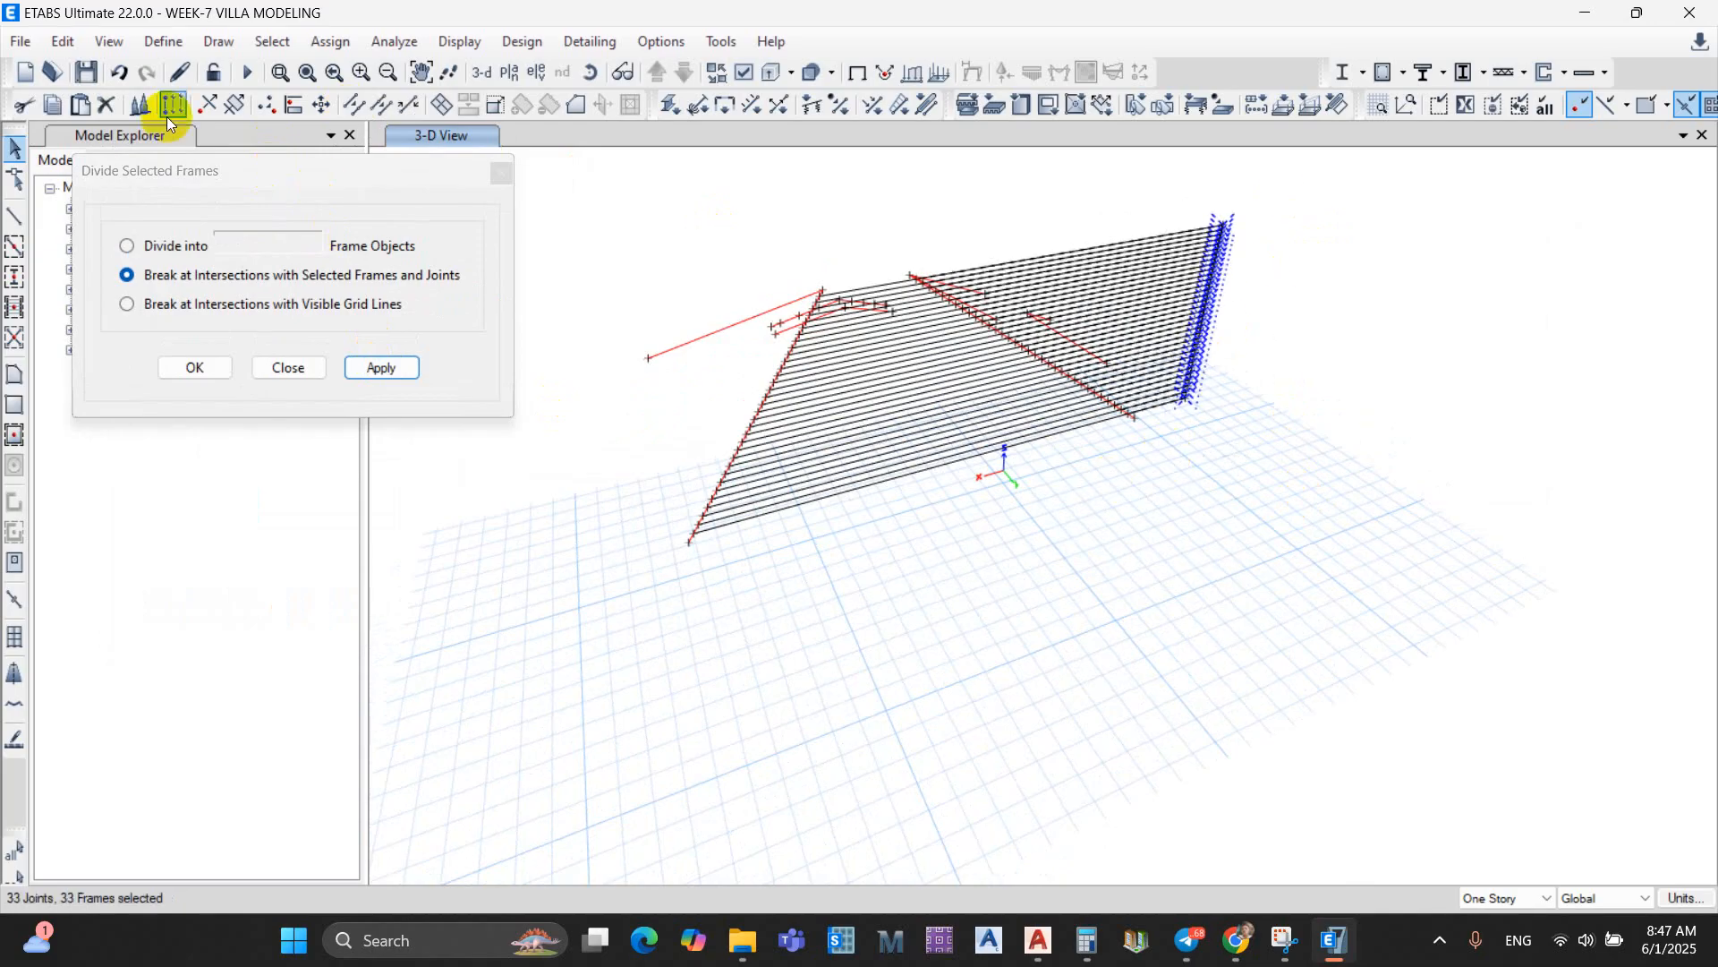
left_click(111, 107)
middle_click_drag(1235, 418, 1158, 529, "shift")
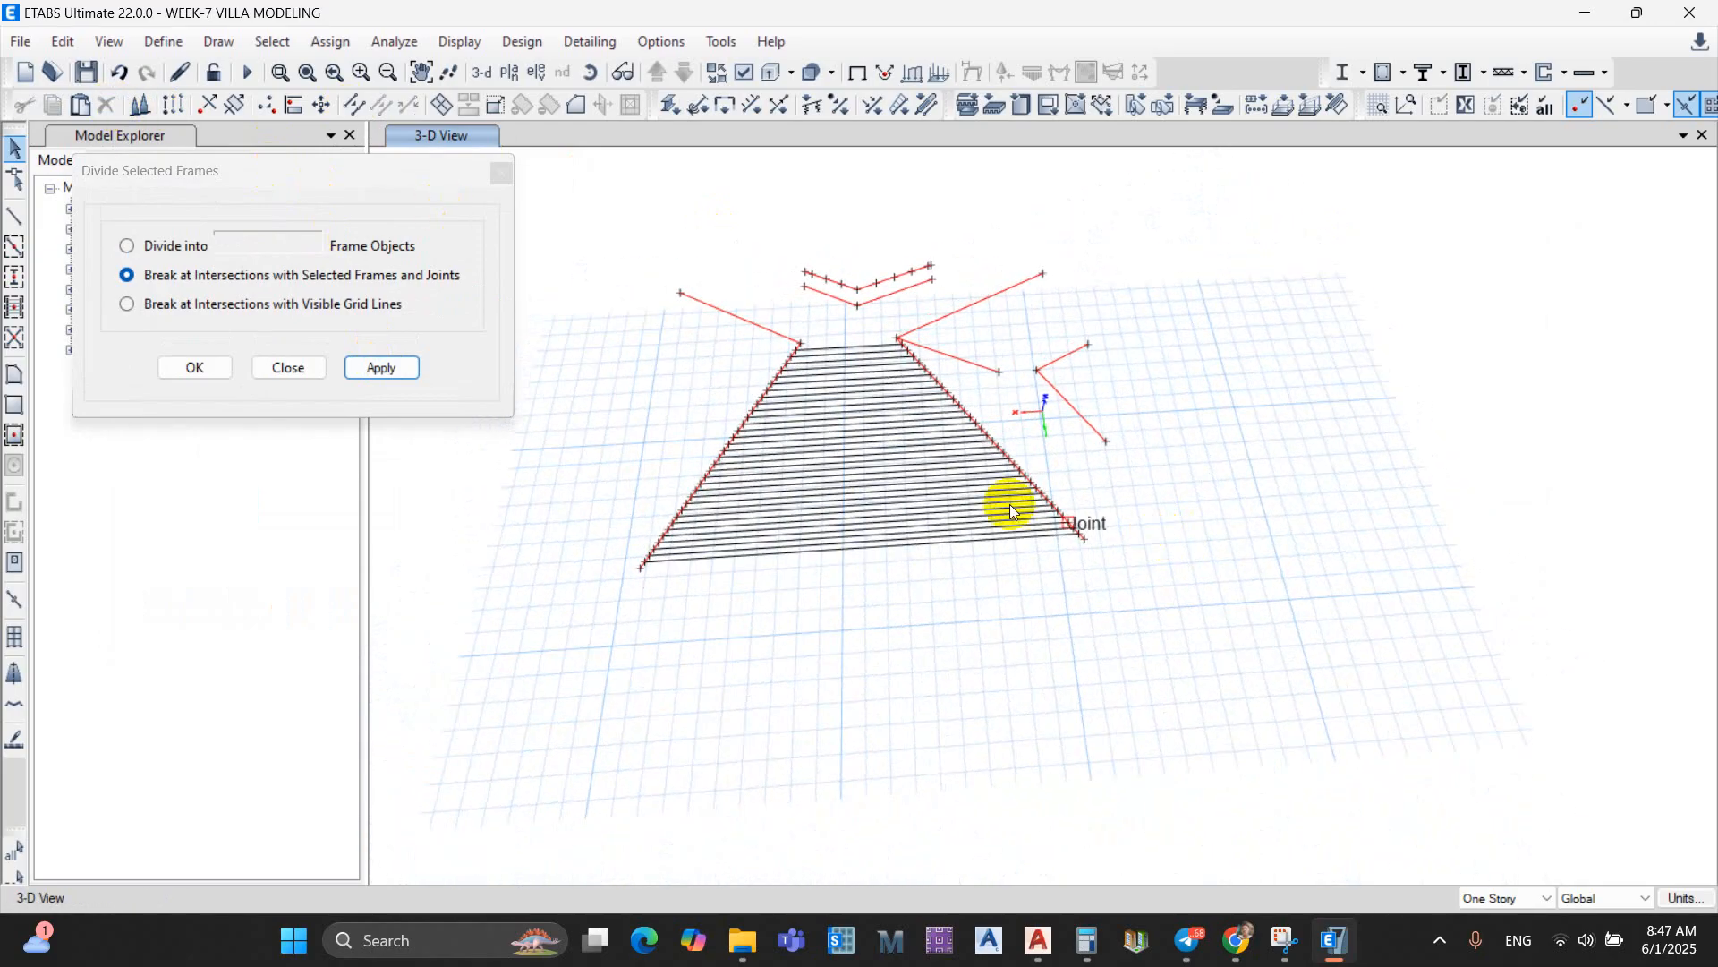
Step: Select all joints where the extruded frames meet the opposite hip member, and finish the frame division
middle_click_drag(1006, 499, 970, 522, "shift")
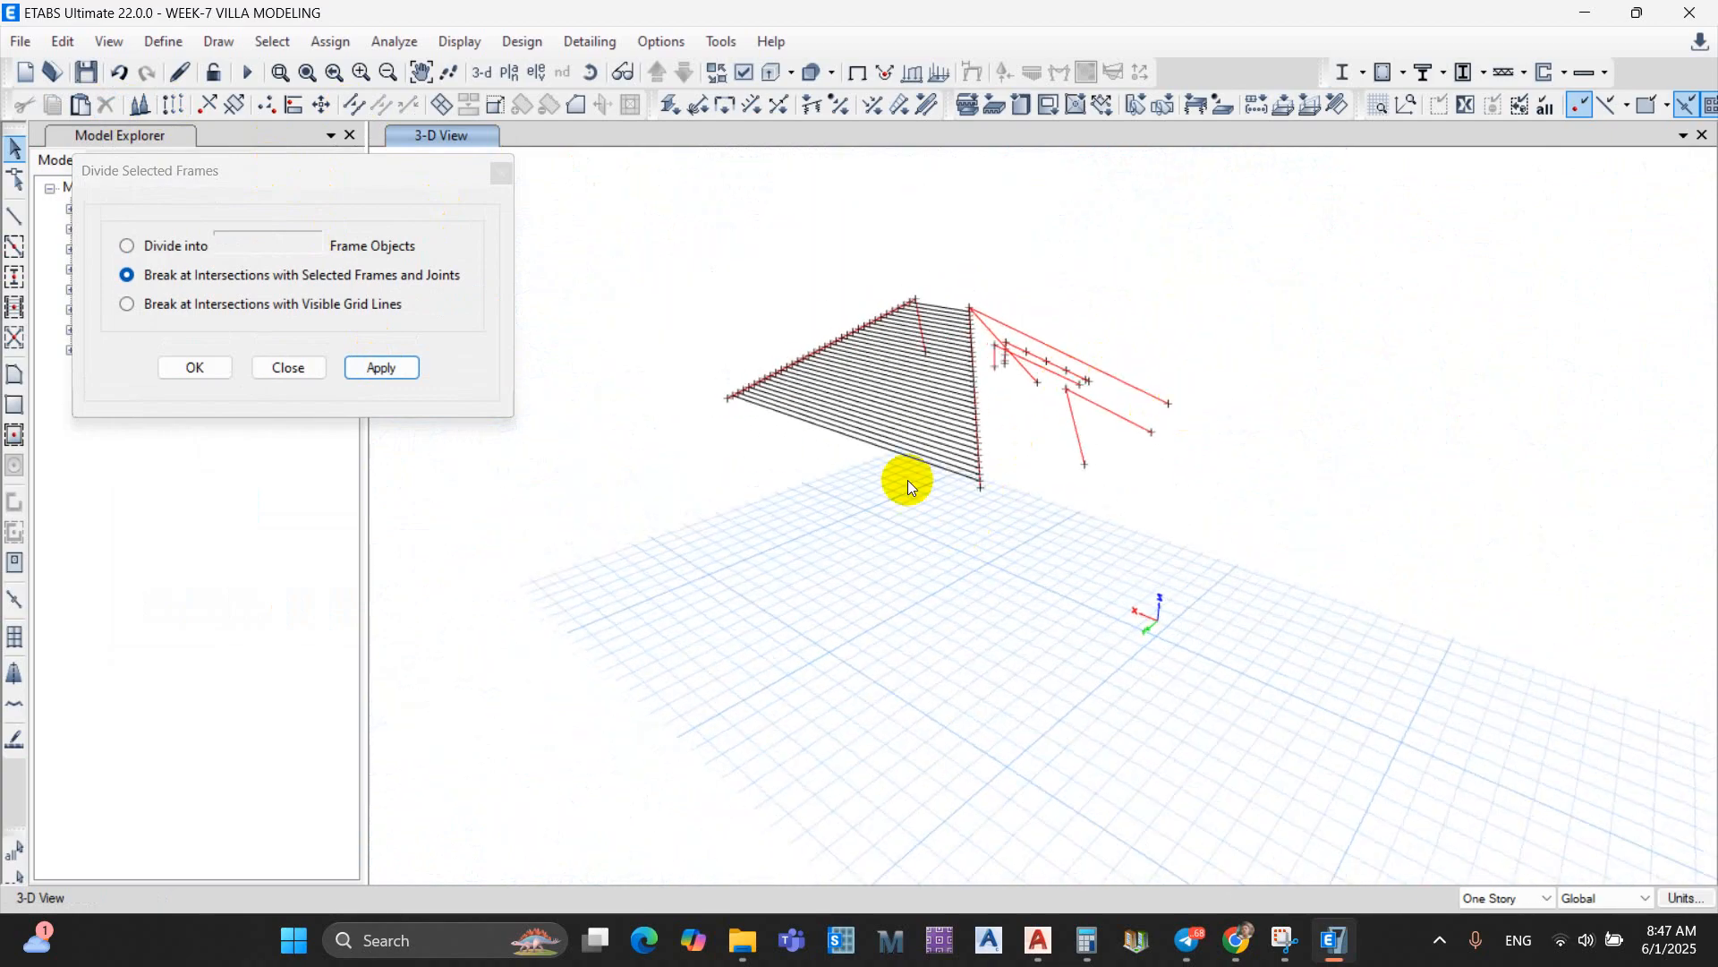
left_click(1003, 368)
scroll(997, 415, "up", 5)
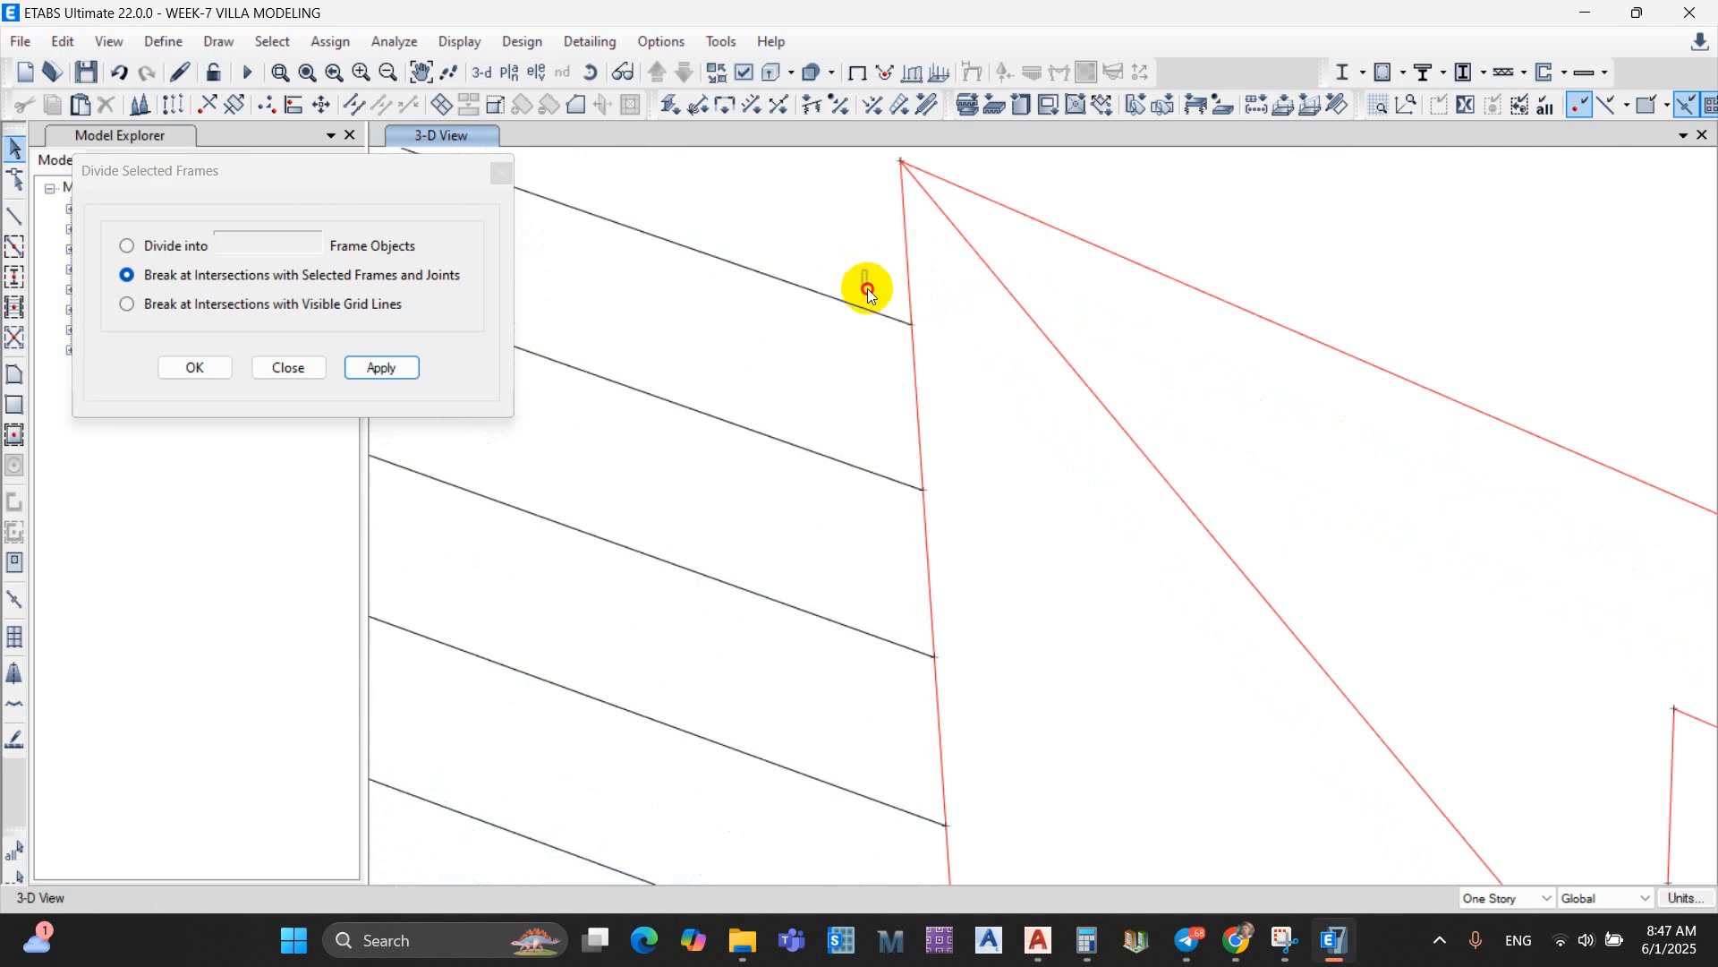
scroll(949, 418, "down", 1)
left_click_drag(895, 407, 995, 541)
scroll(948, 468, "down", 2)
left_click_drag(1017, 816, 1083, 791)
scroll(884, 310, "up", 2)
scroll(969, 672, "down", 5)
middle_click_drag(971, 702, 954, 476)
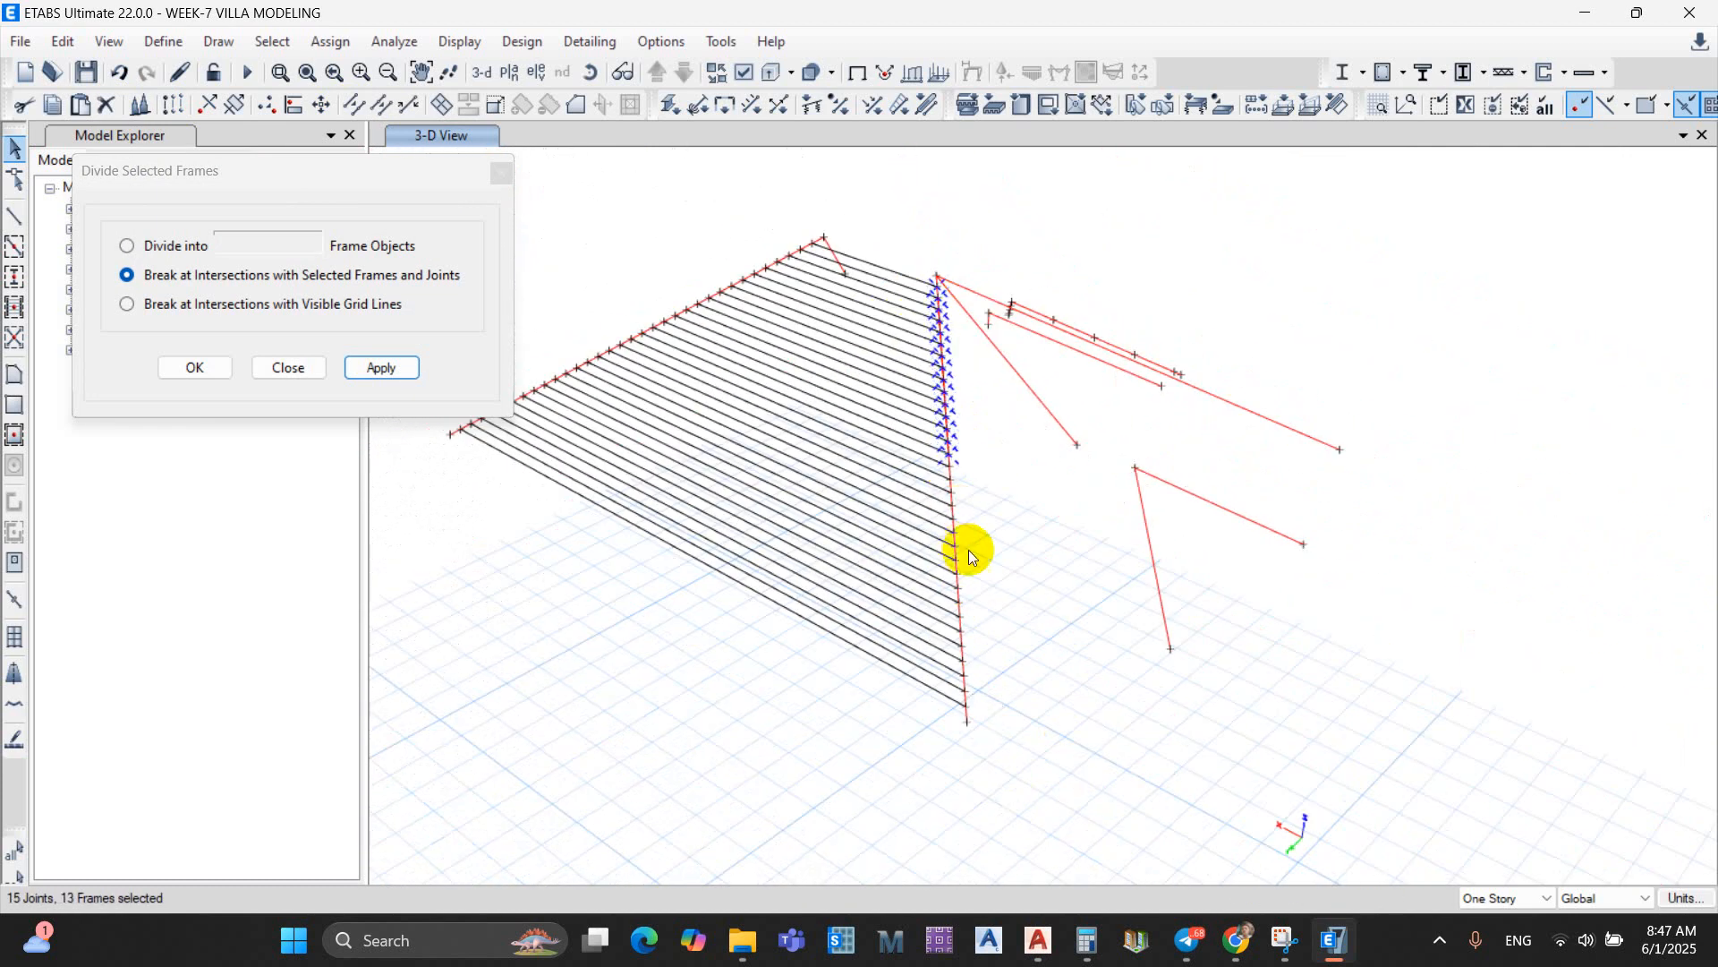
middle_click_drag(967, 552, 977, 526, "shift")
left_click_drag(926, 427, 1040, 725)
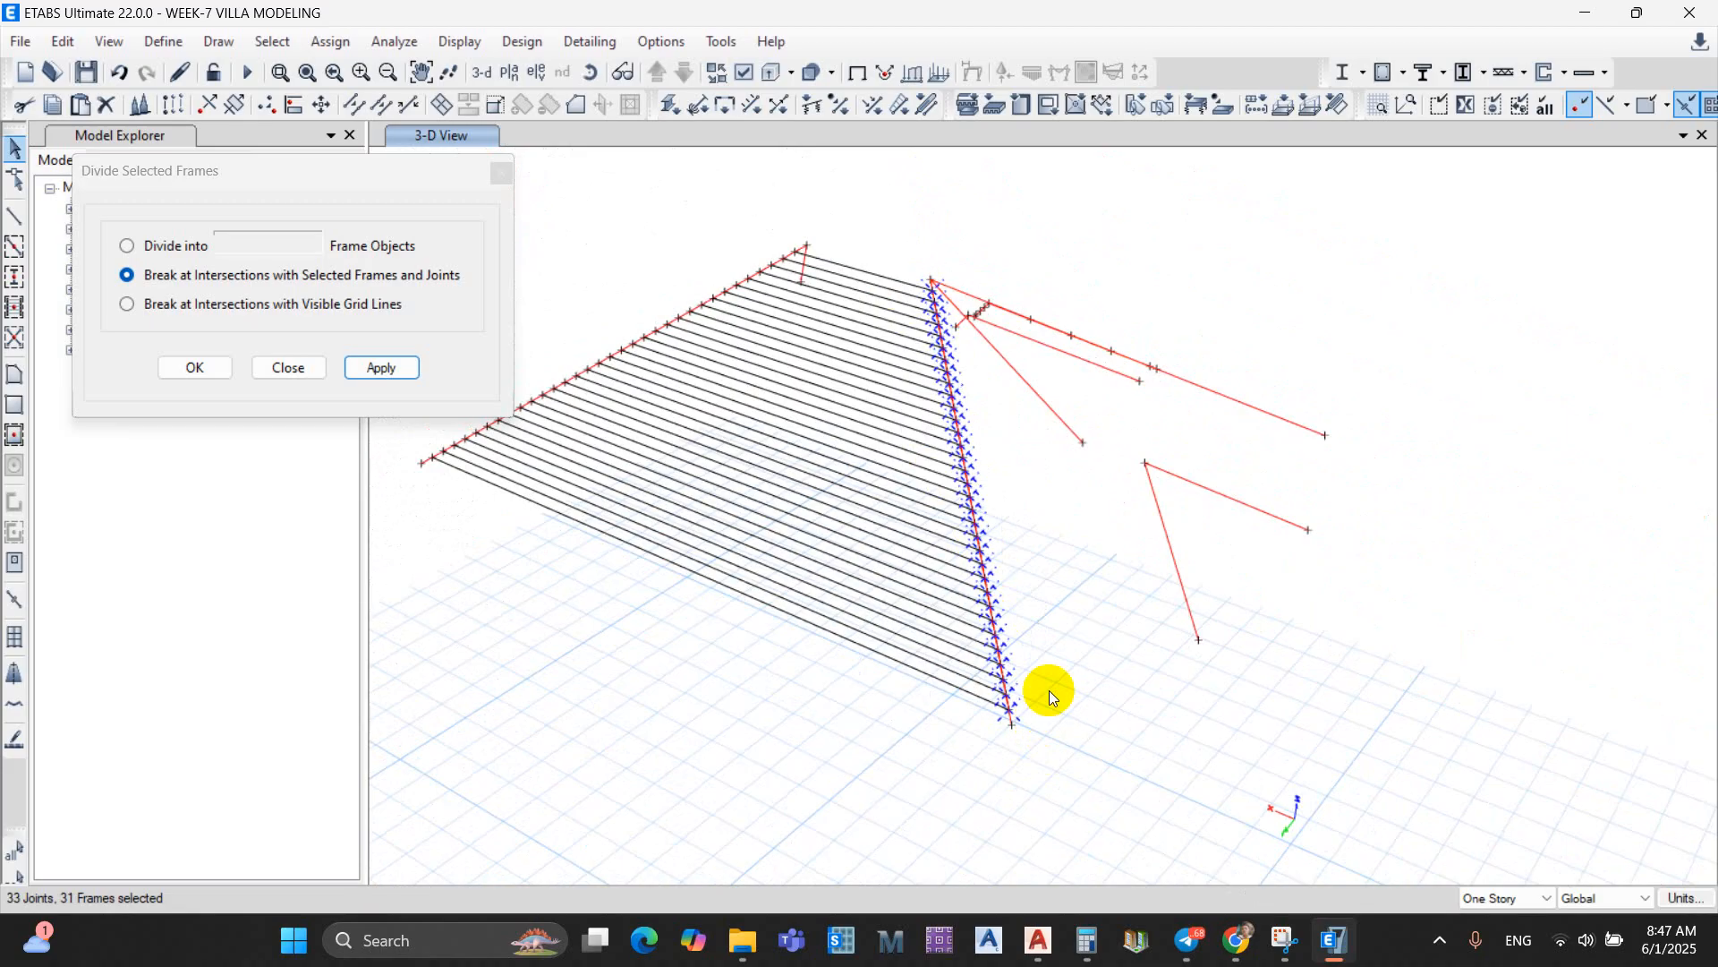
left_click(502, 176)
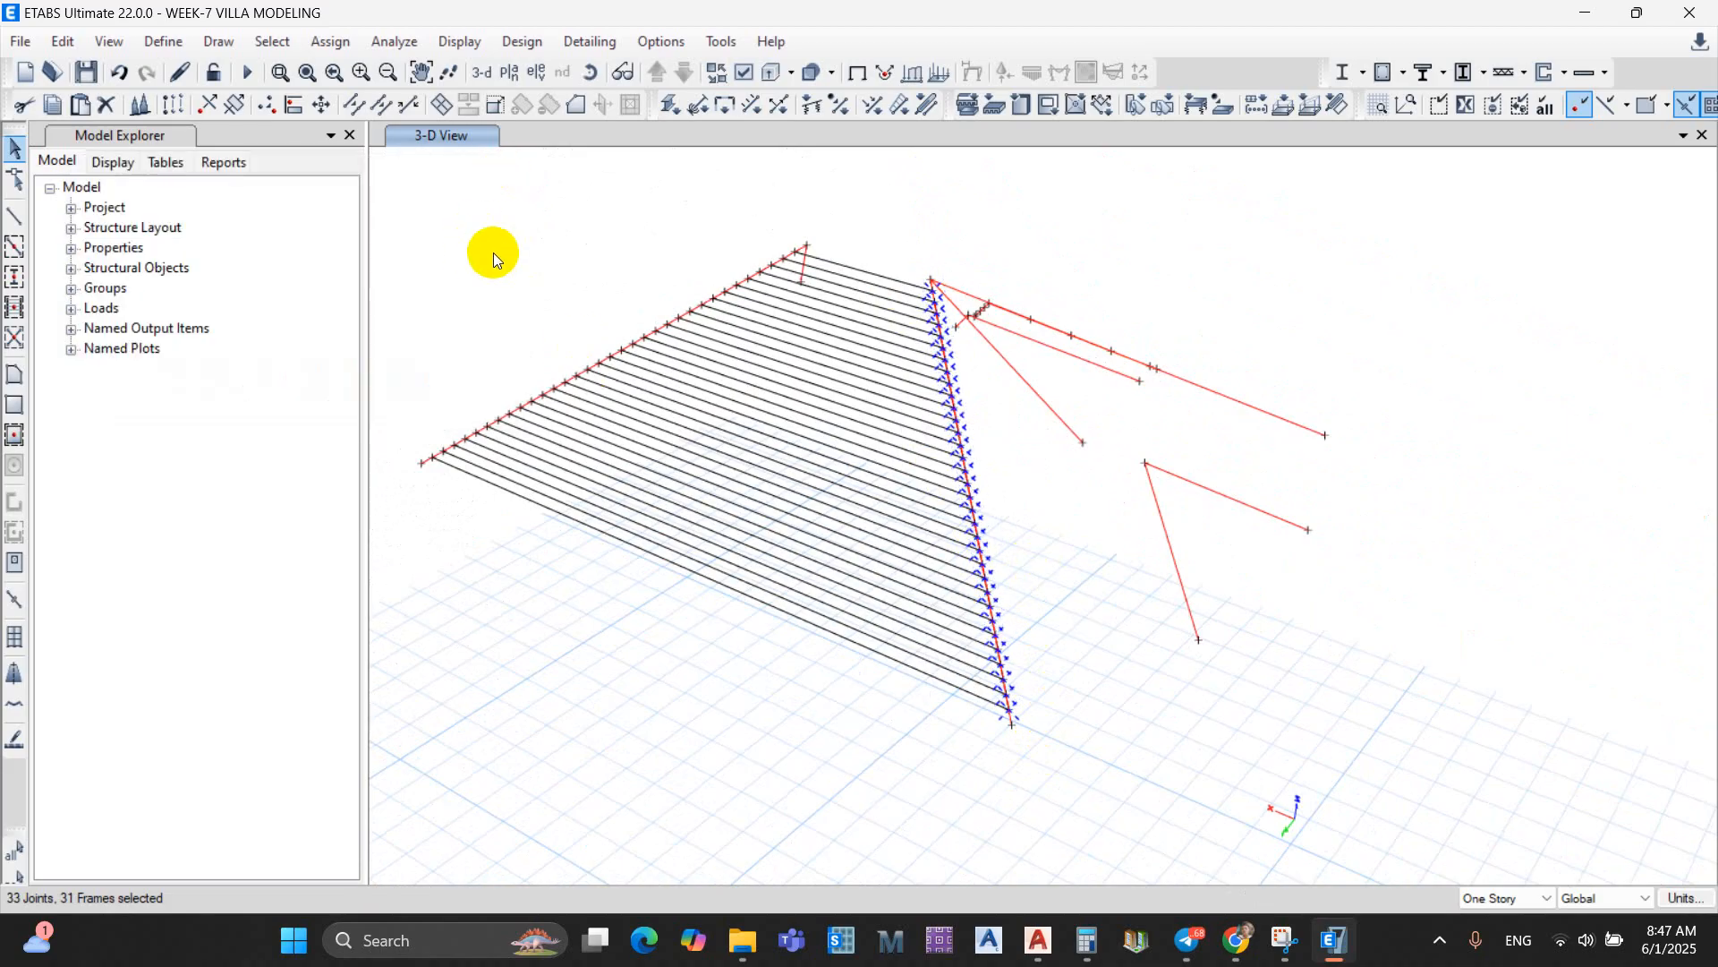
Step: Extrude the selected hip joints into frames with dx 0, dy -15 m and dz 0, in one increment
left_click(211, 105)
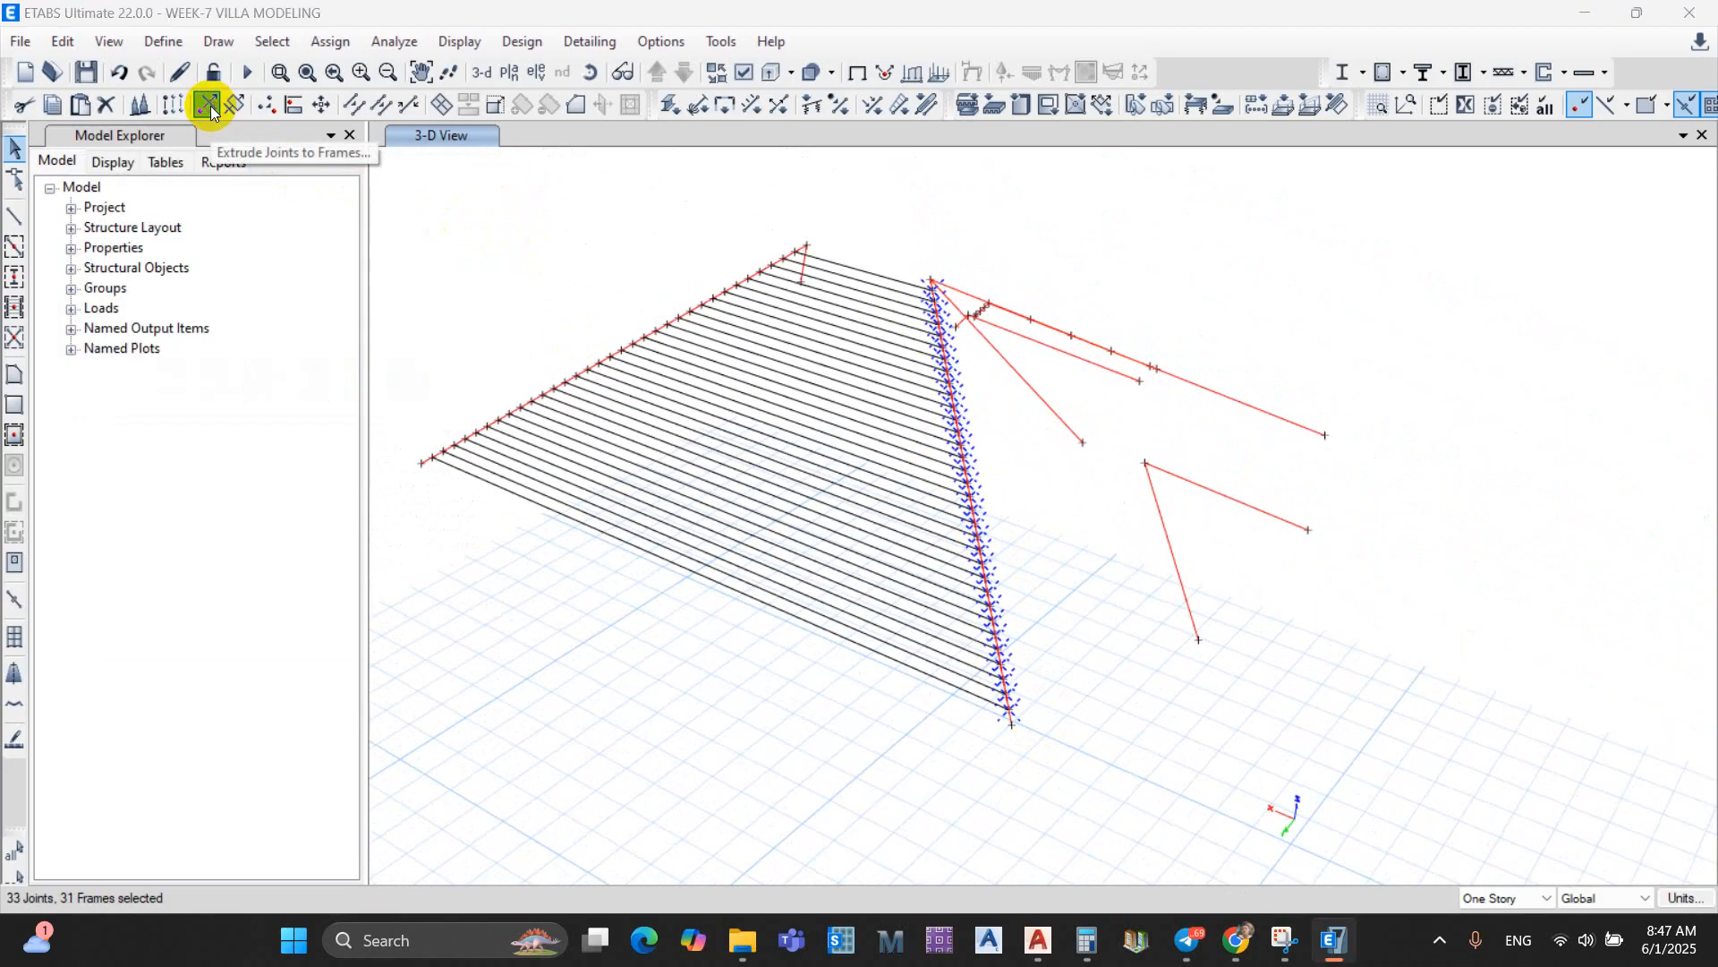
mouse_move(306, 229)
left_mouse_down()
mouse_move(303, 195)
mouse_move(306, 229)
left_mouse_up()
middle_click_drag(736, 363, 967, 383)
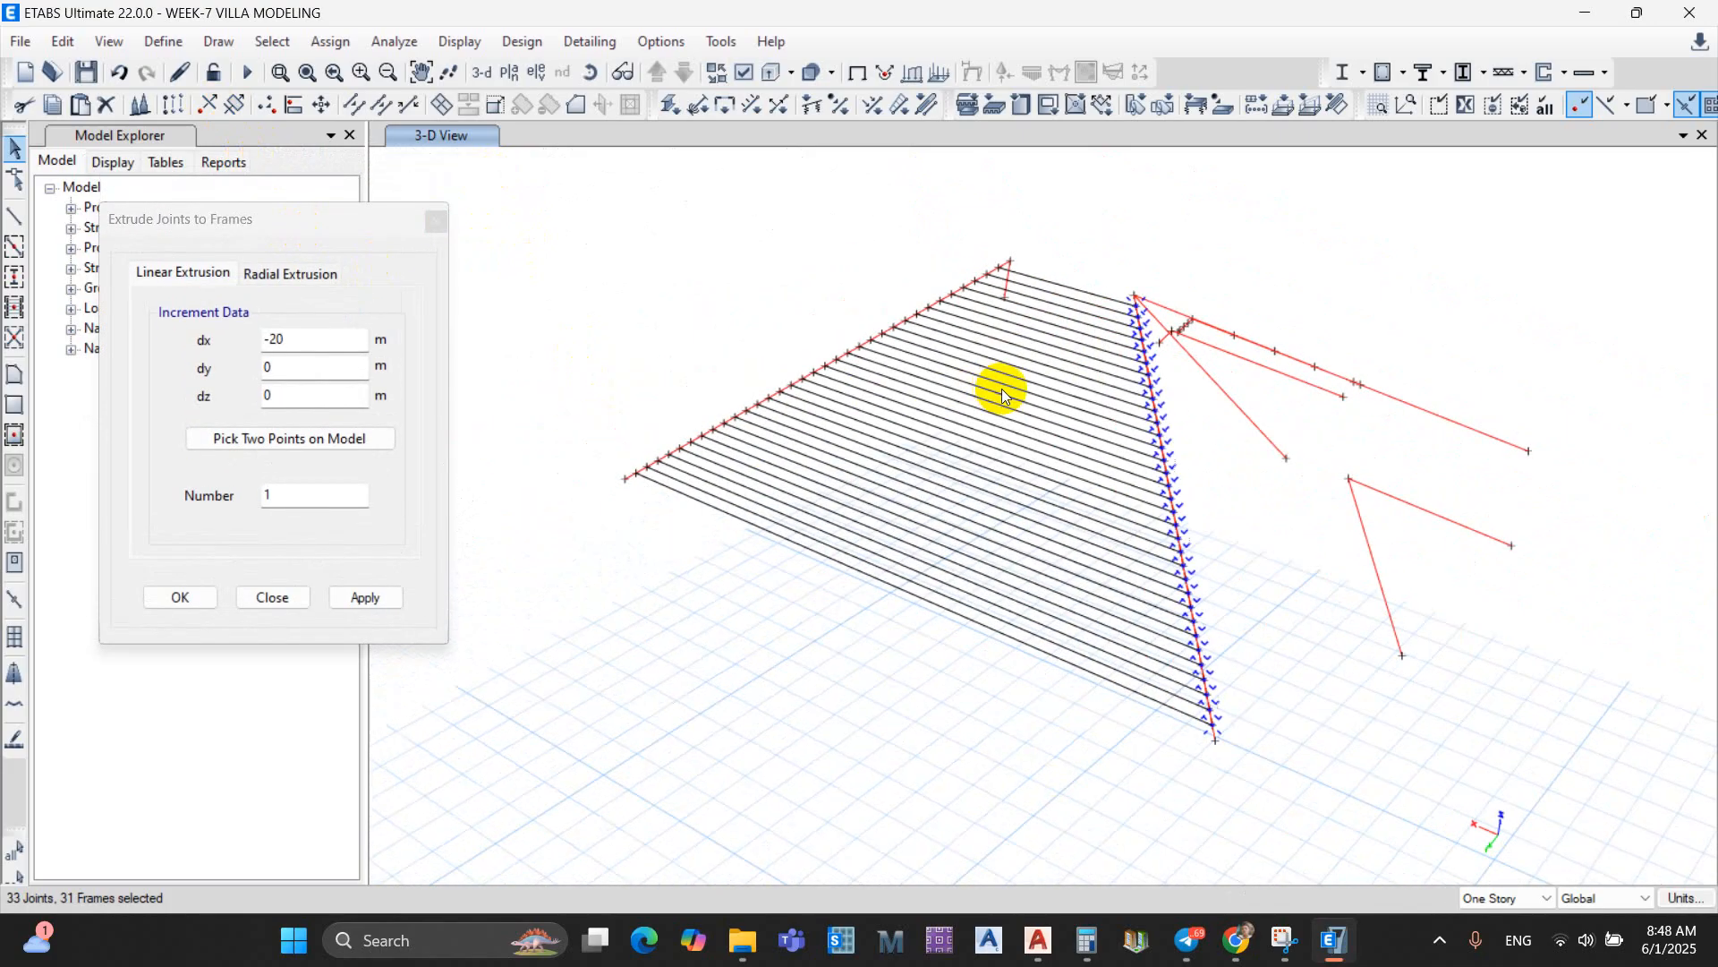
middle_click_drag(1100, 415, 872, 390)
left_click(225, 351)
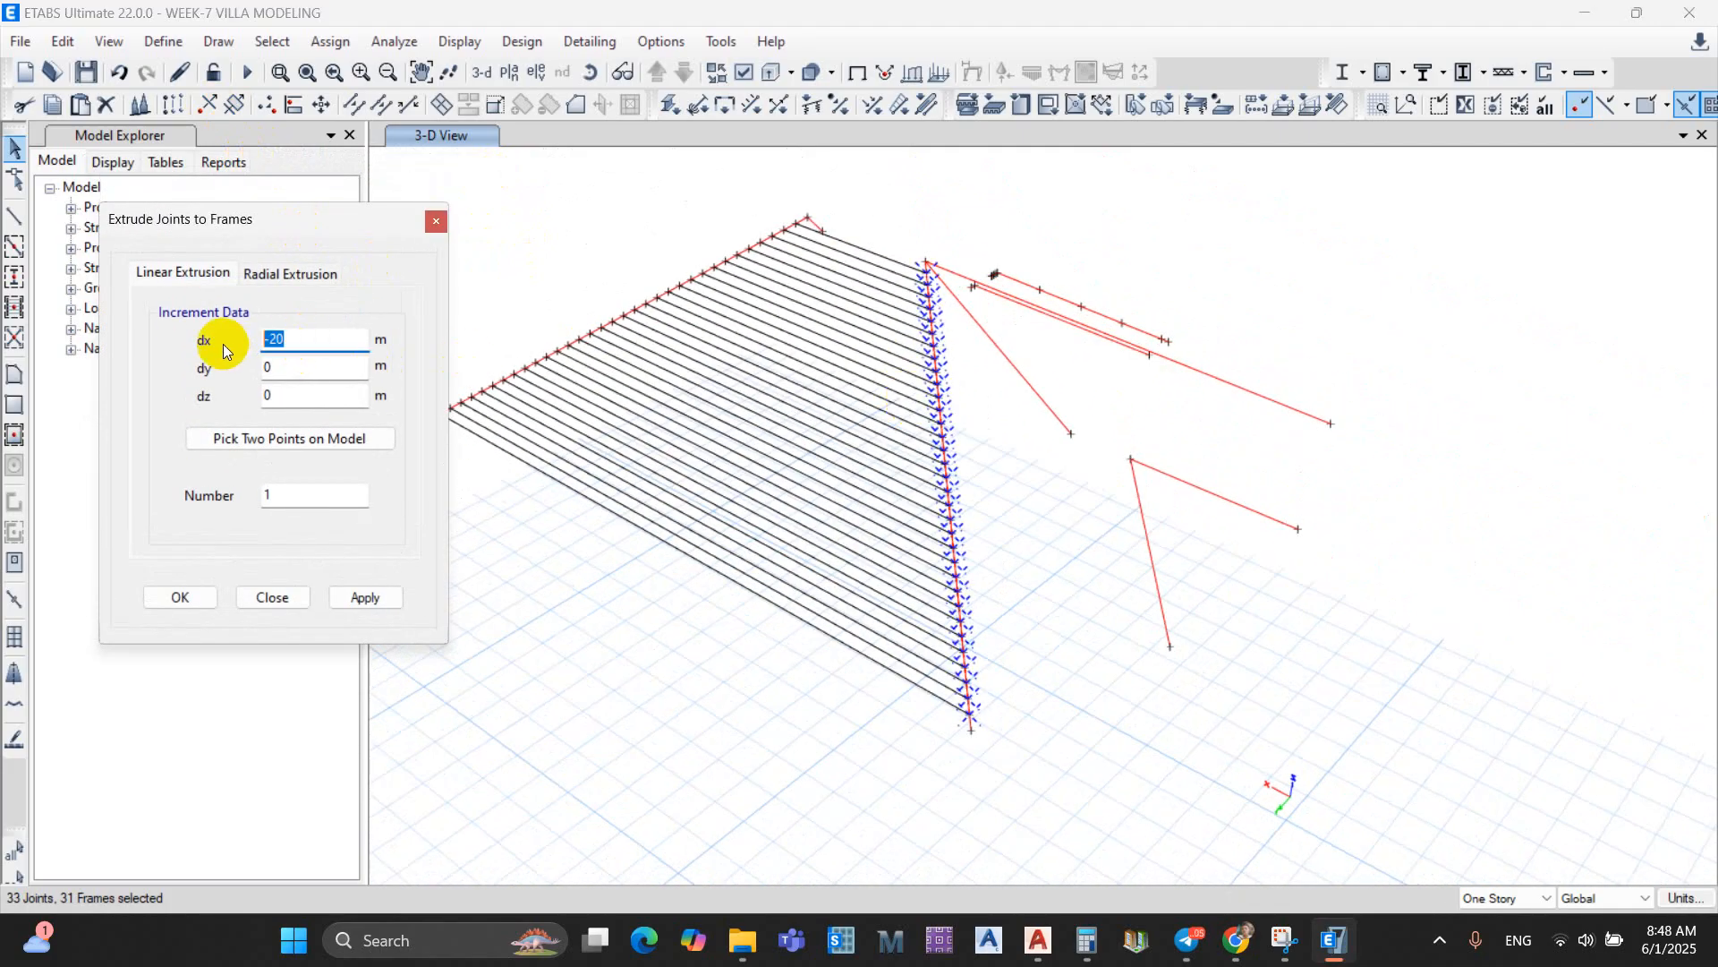
middle_click_drag(1231, 781, 1212, 695)
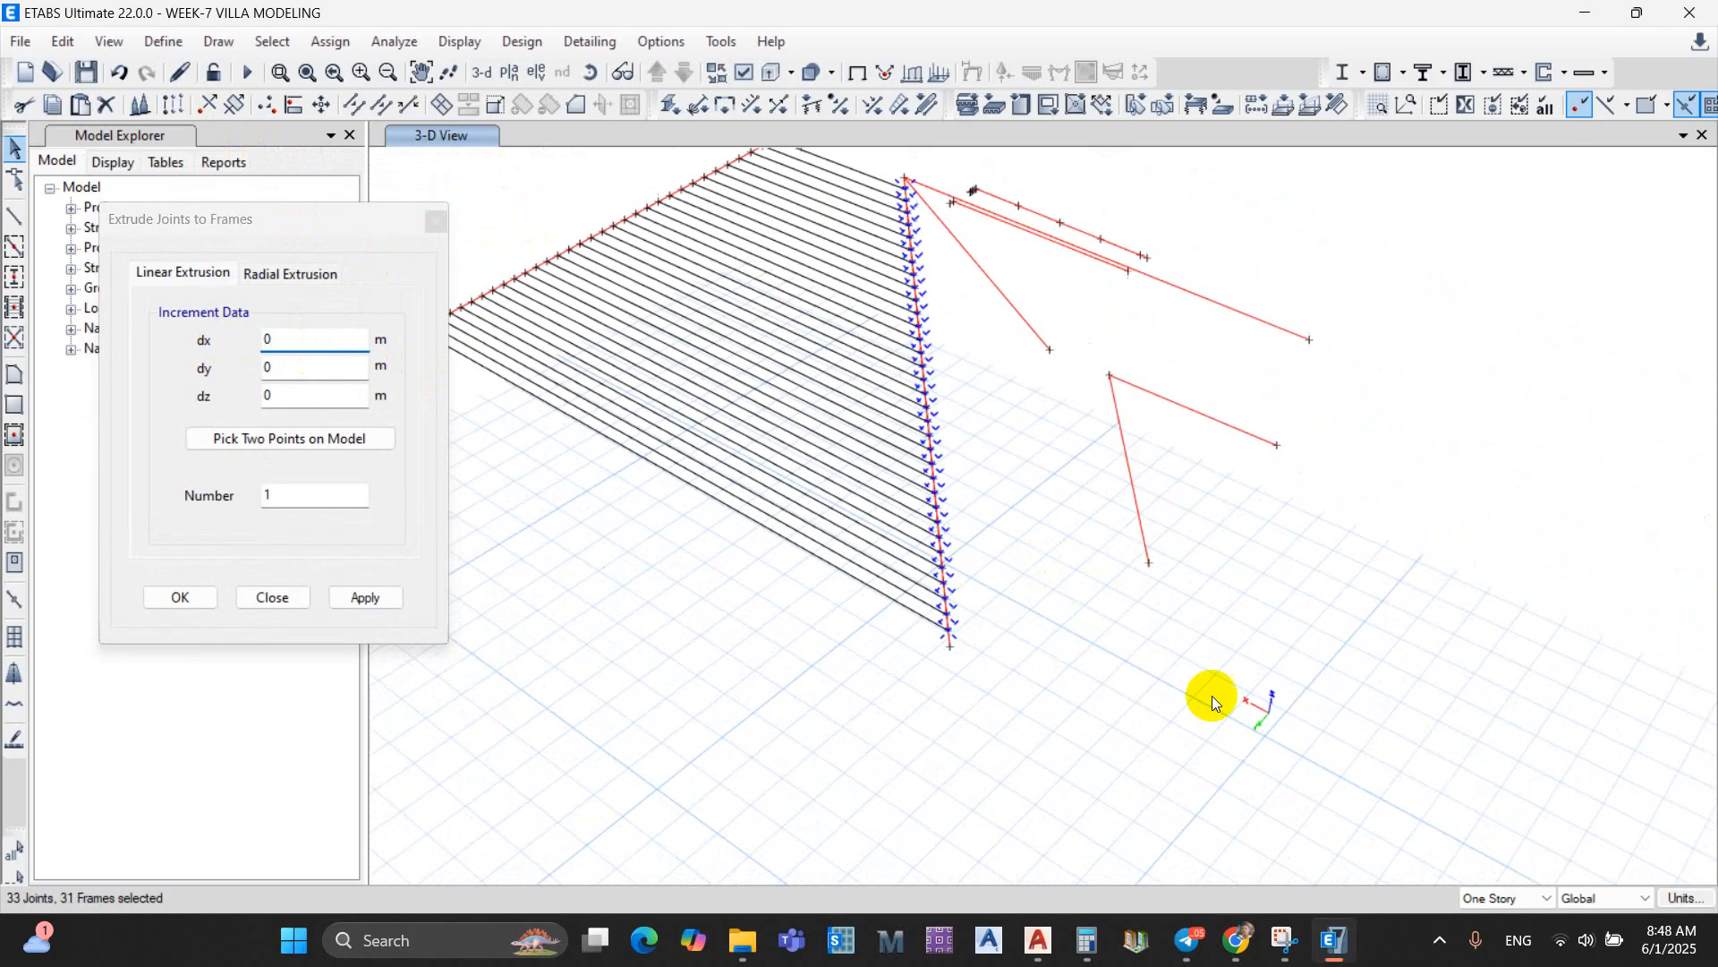
scroll(1271, 725, "up", 5)
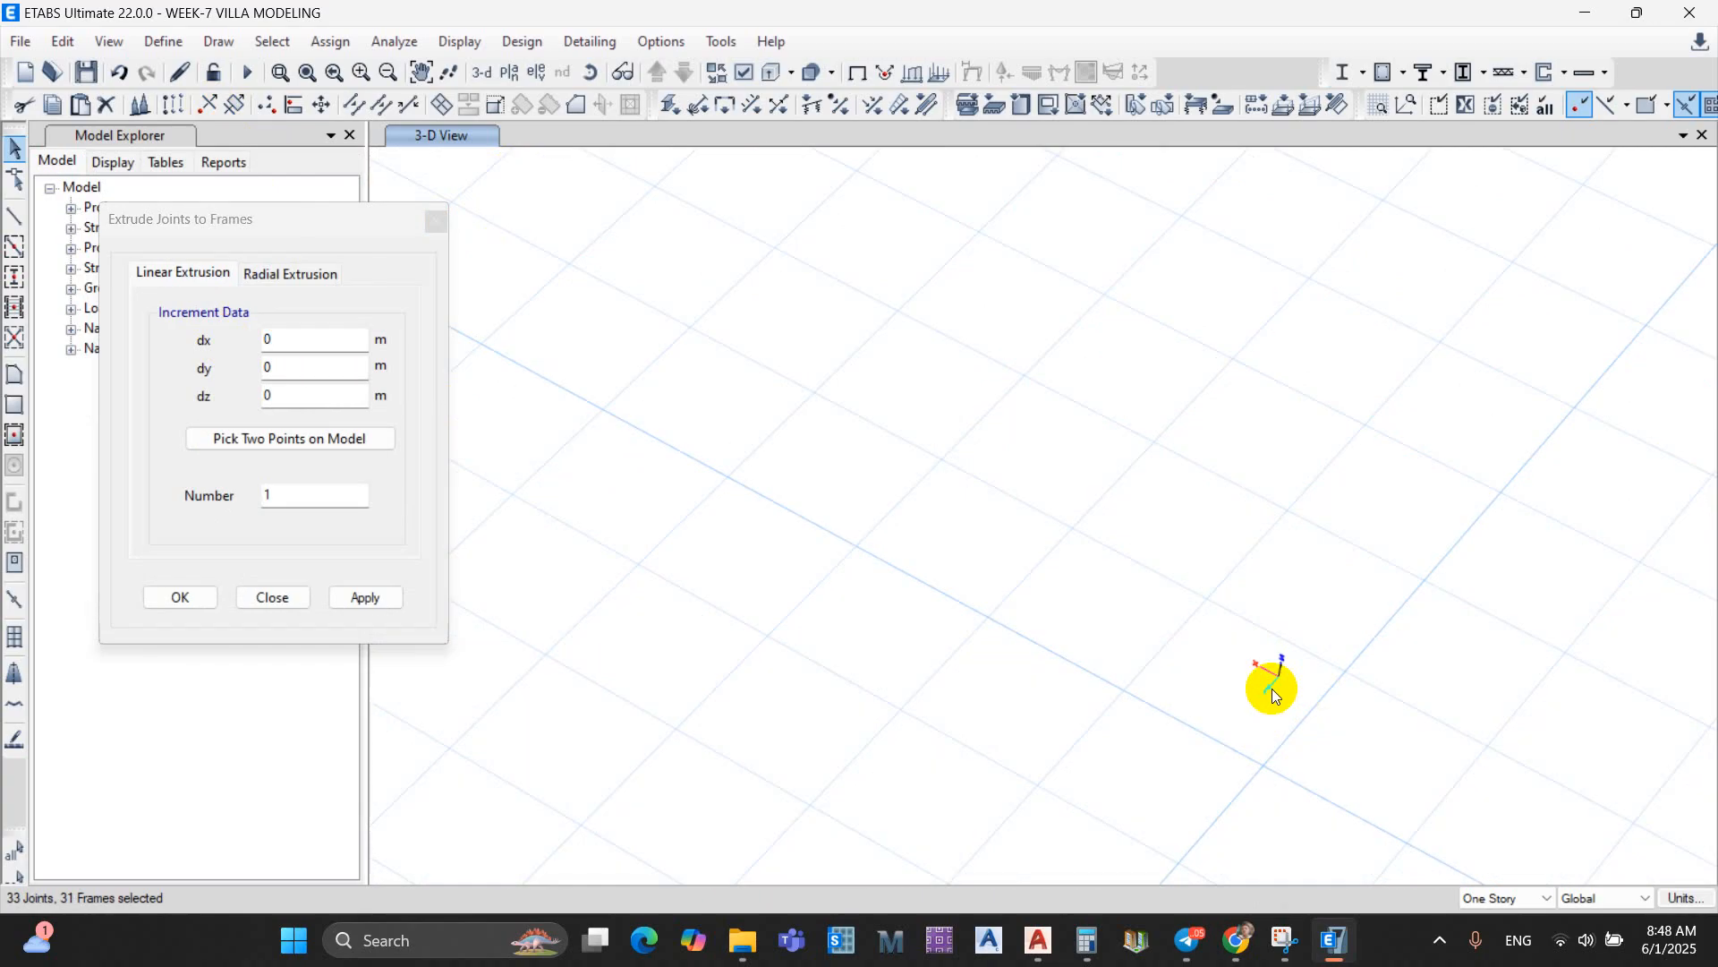
scroll(1082, 621, "down", 5)
middle_click_drag(856, 431, 831, 540)
left_click_drag(294, 367, 216, 370)
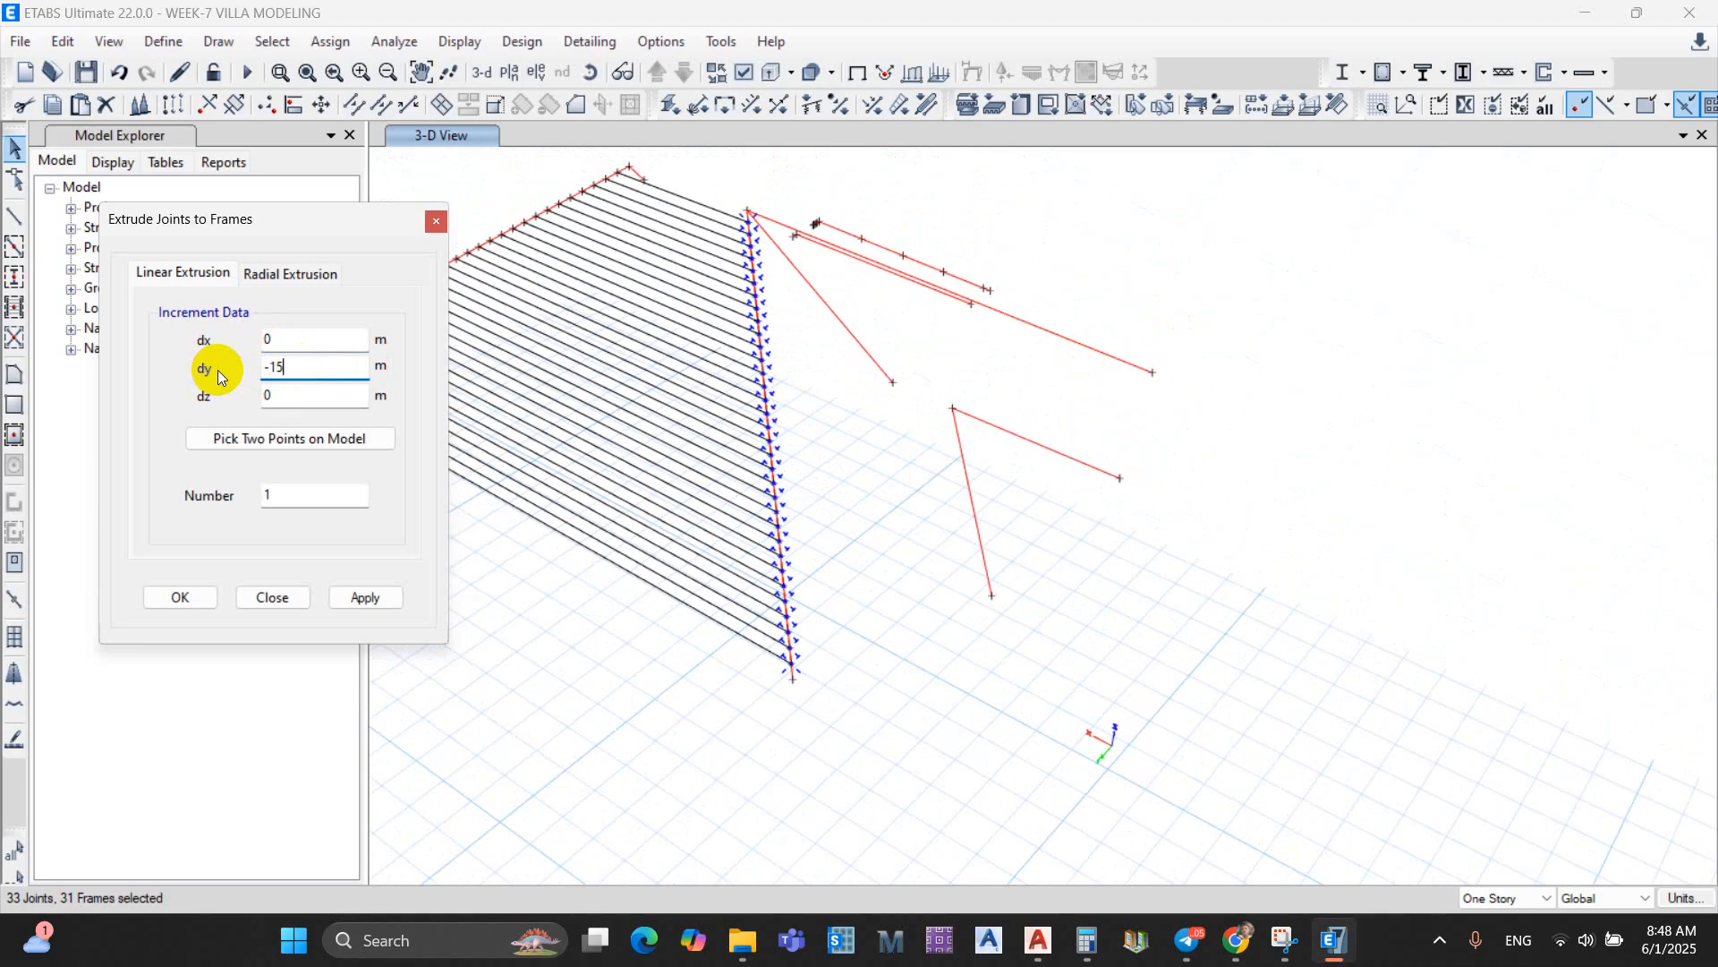
left_click(364, 596)
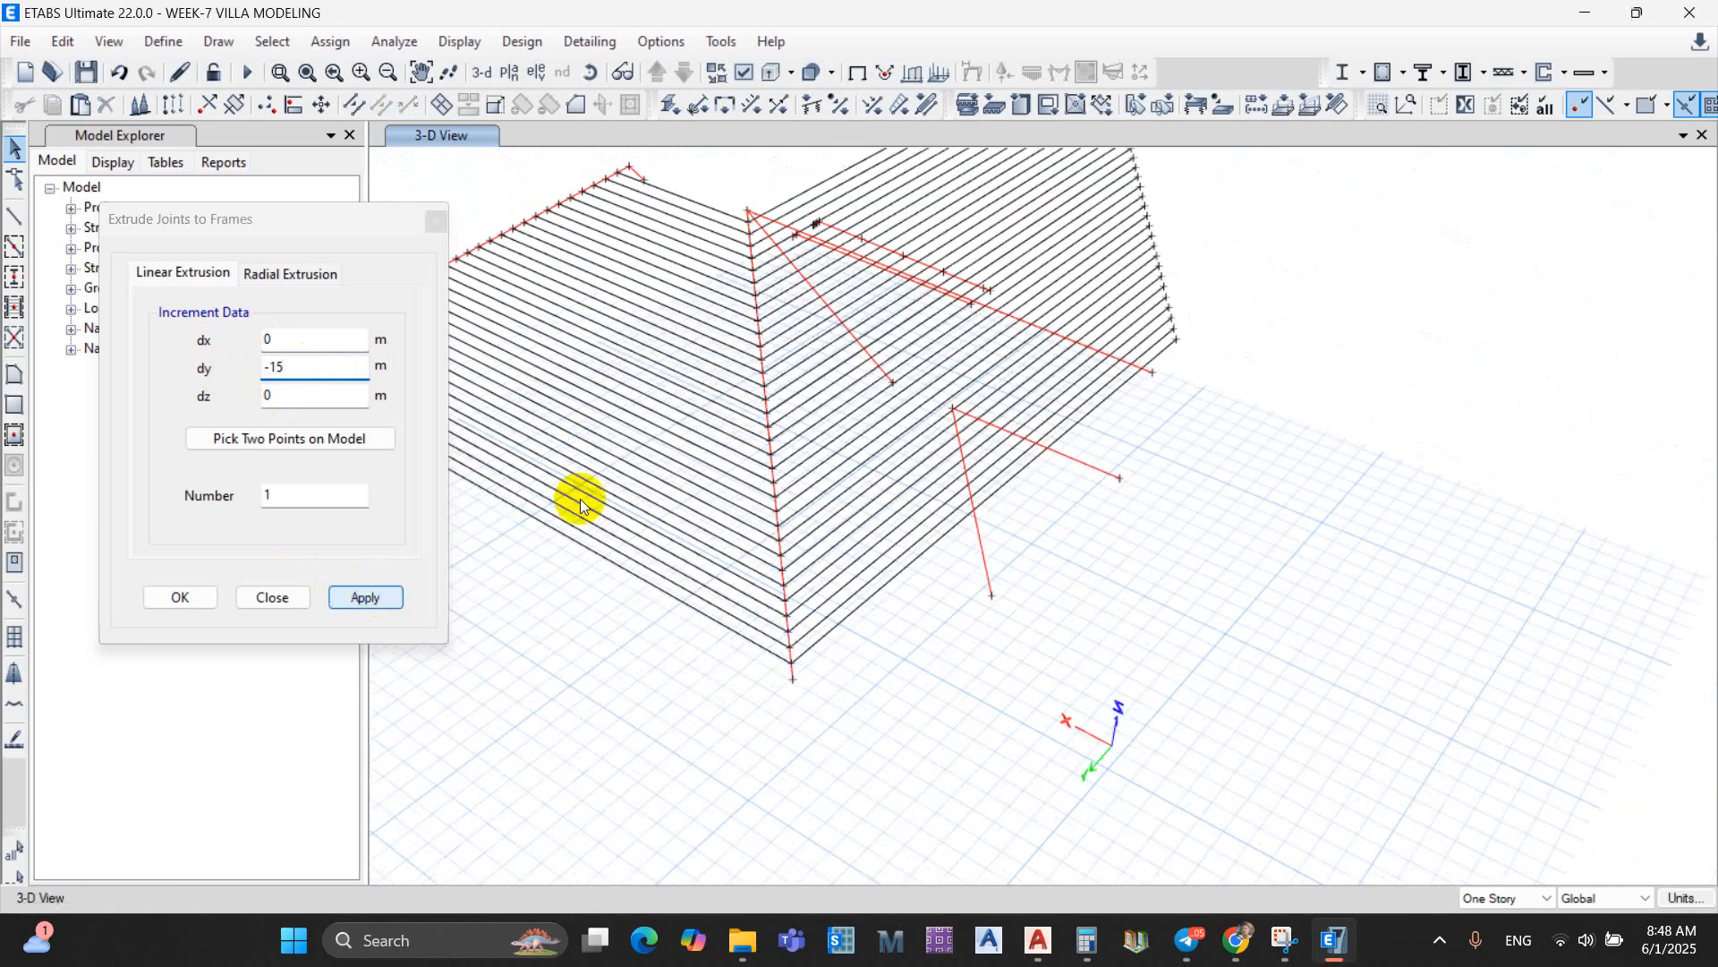
Step: Select the next hip member together with the newly extruded frames, and divide them at their intersections with selected frames and joints
middle_click_drag(575, 491, 1290, 207, "shift")
scroll(993, 412, "up", 3)
scroll(1057, 436, "down", 3)
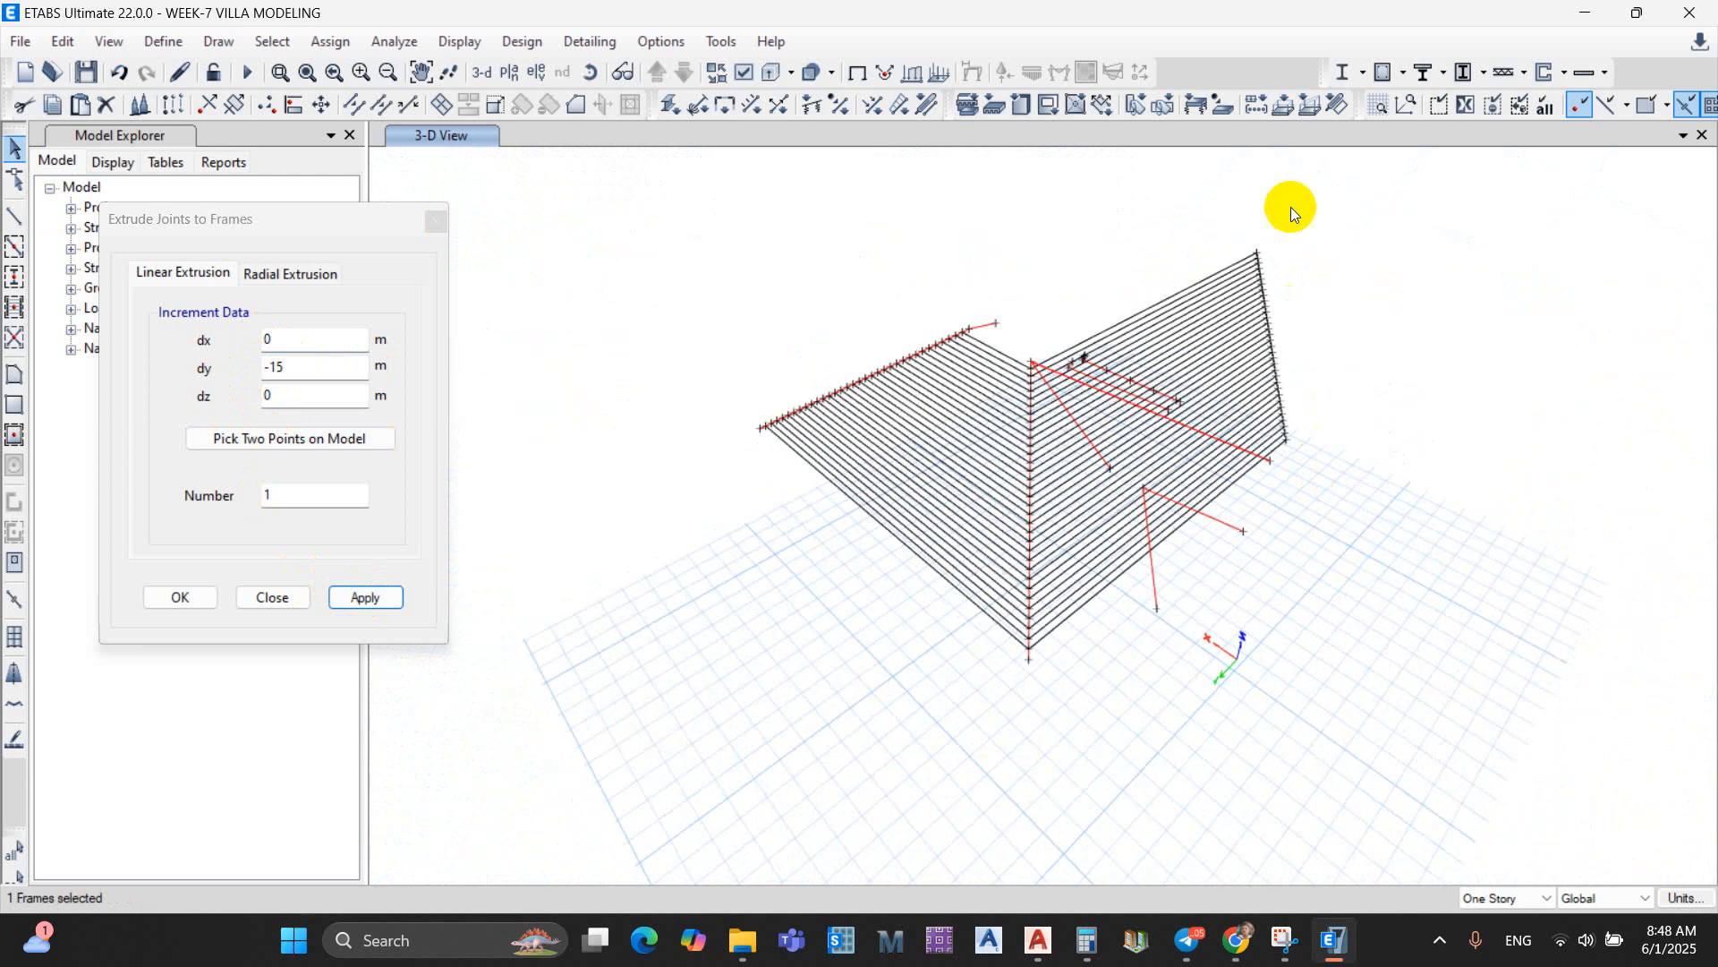
left_click_drag(1256, 487, 1253, 486)
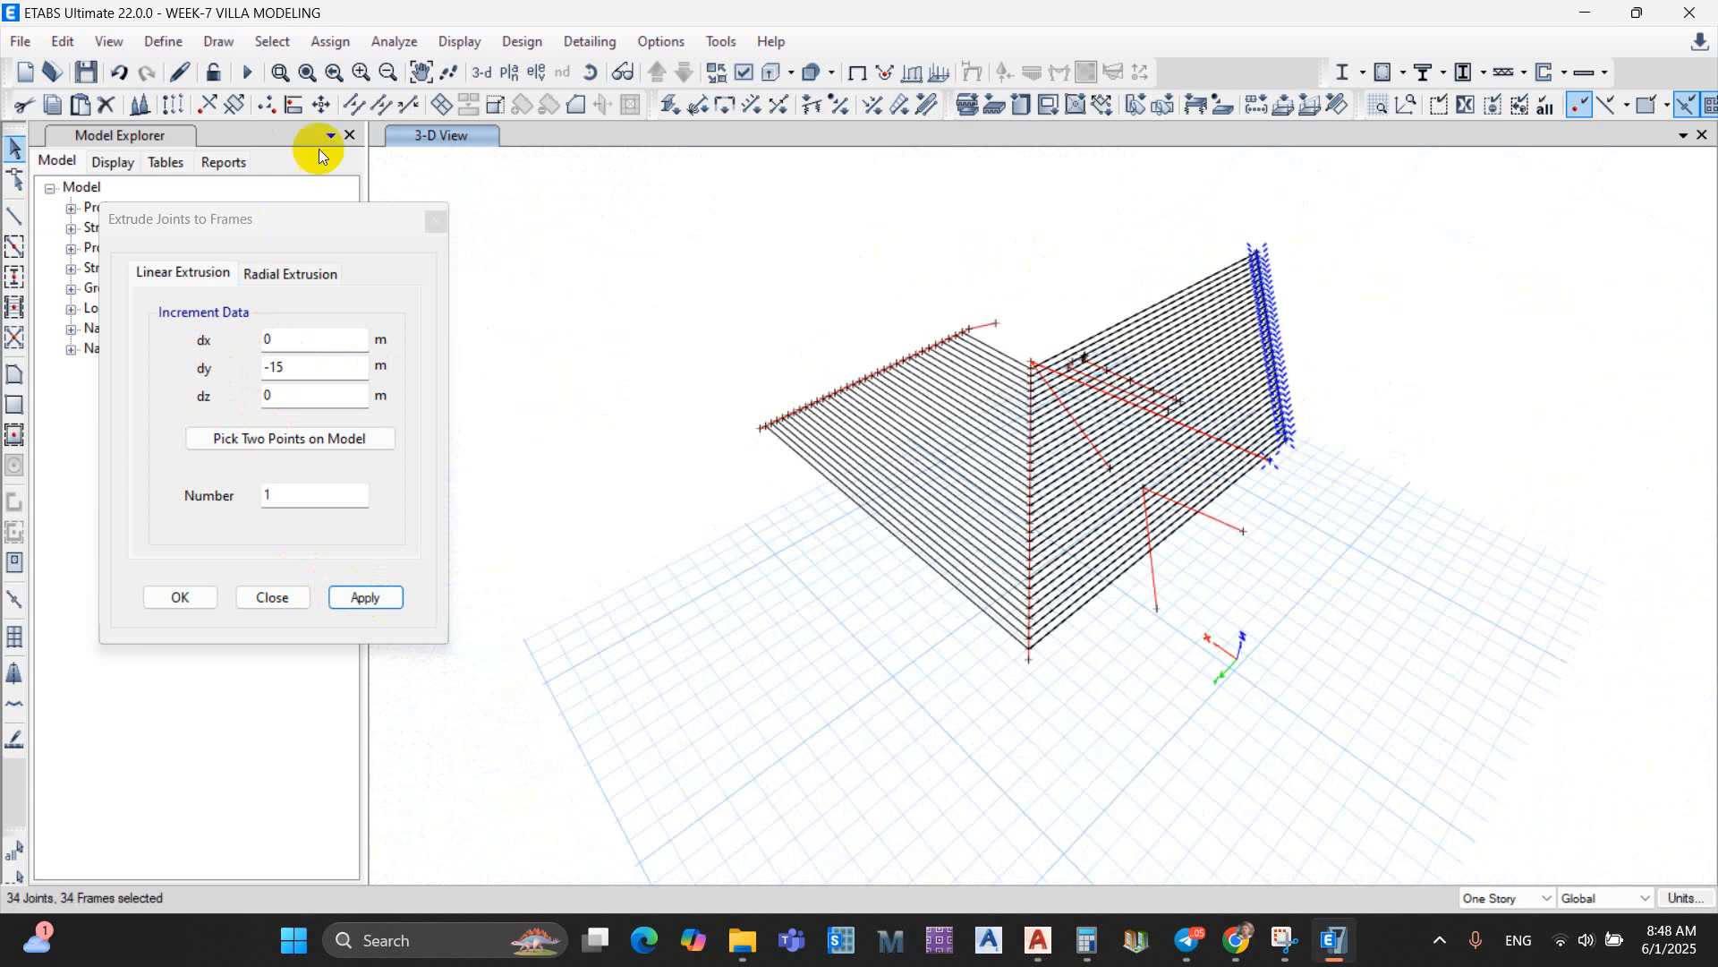
left_click(354, 104)
left_click(381, 367)
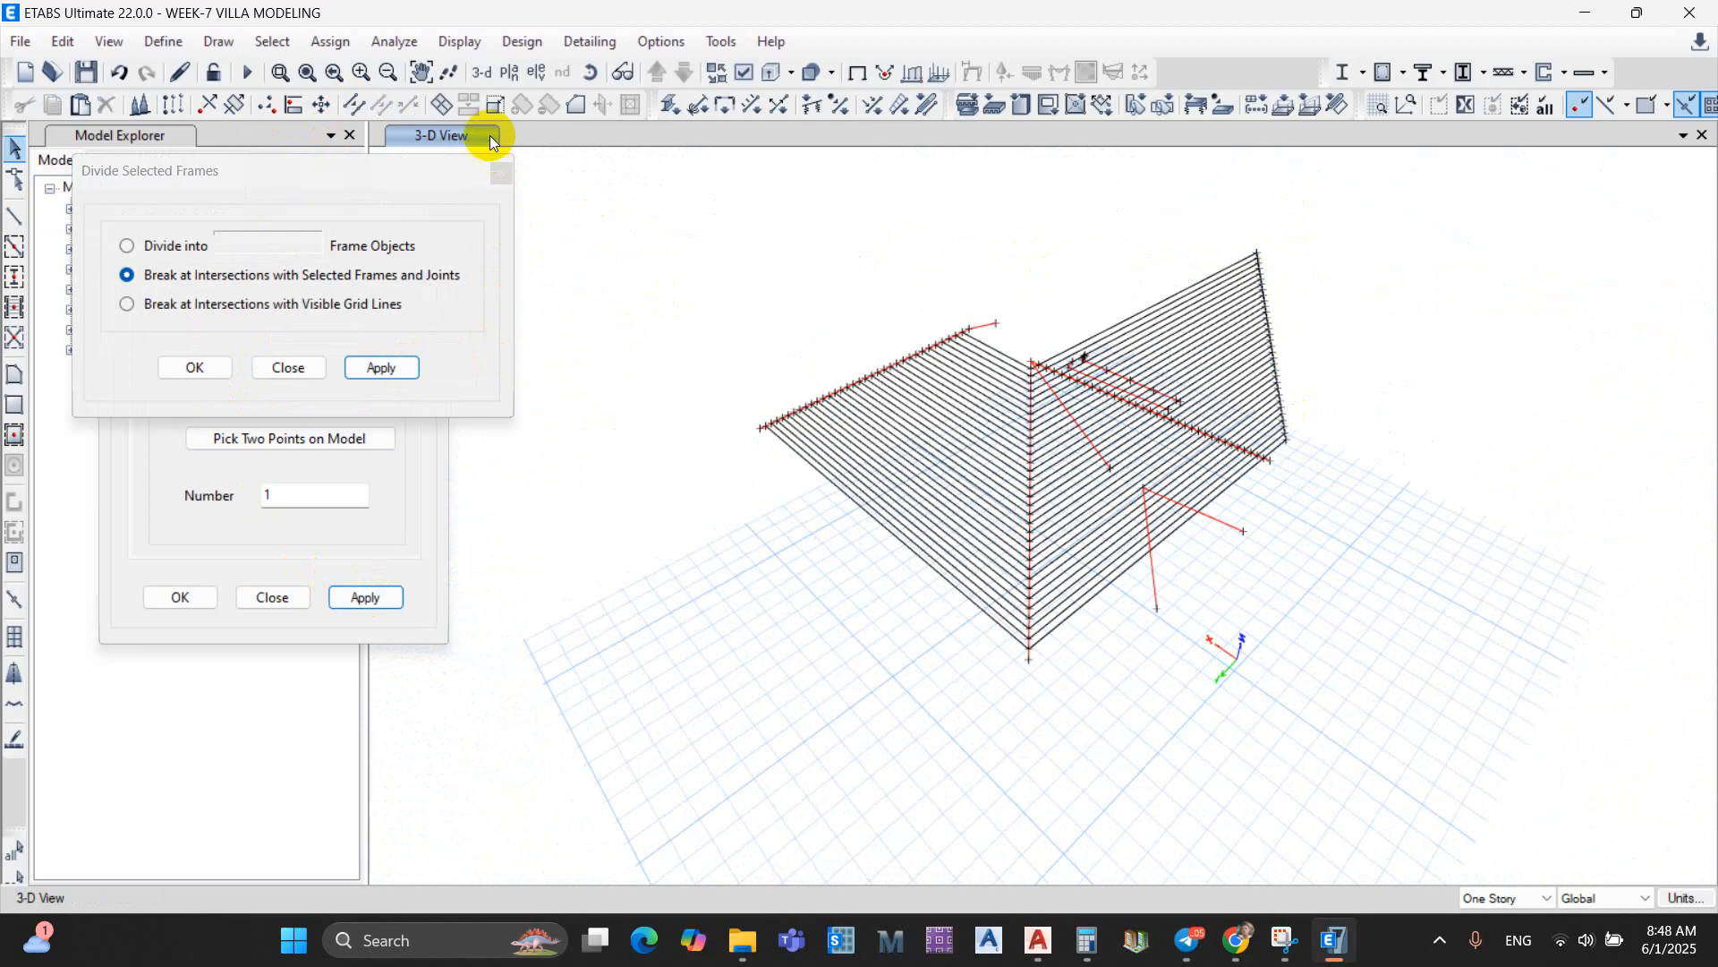
left_click(488, 182)
Step: Select the frame segments extending beyond the hip member, including their outer end joints, and delete them
middle_click_drag(1352, 432, 1314, 394, "shift")
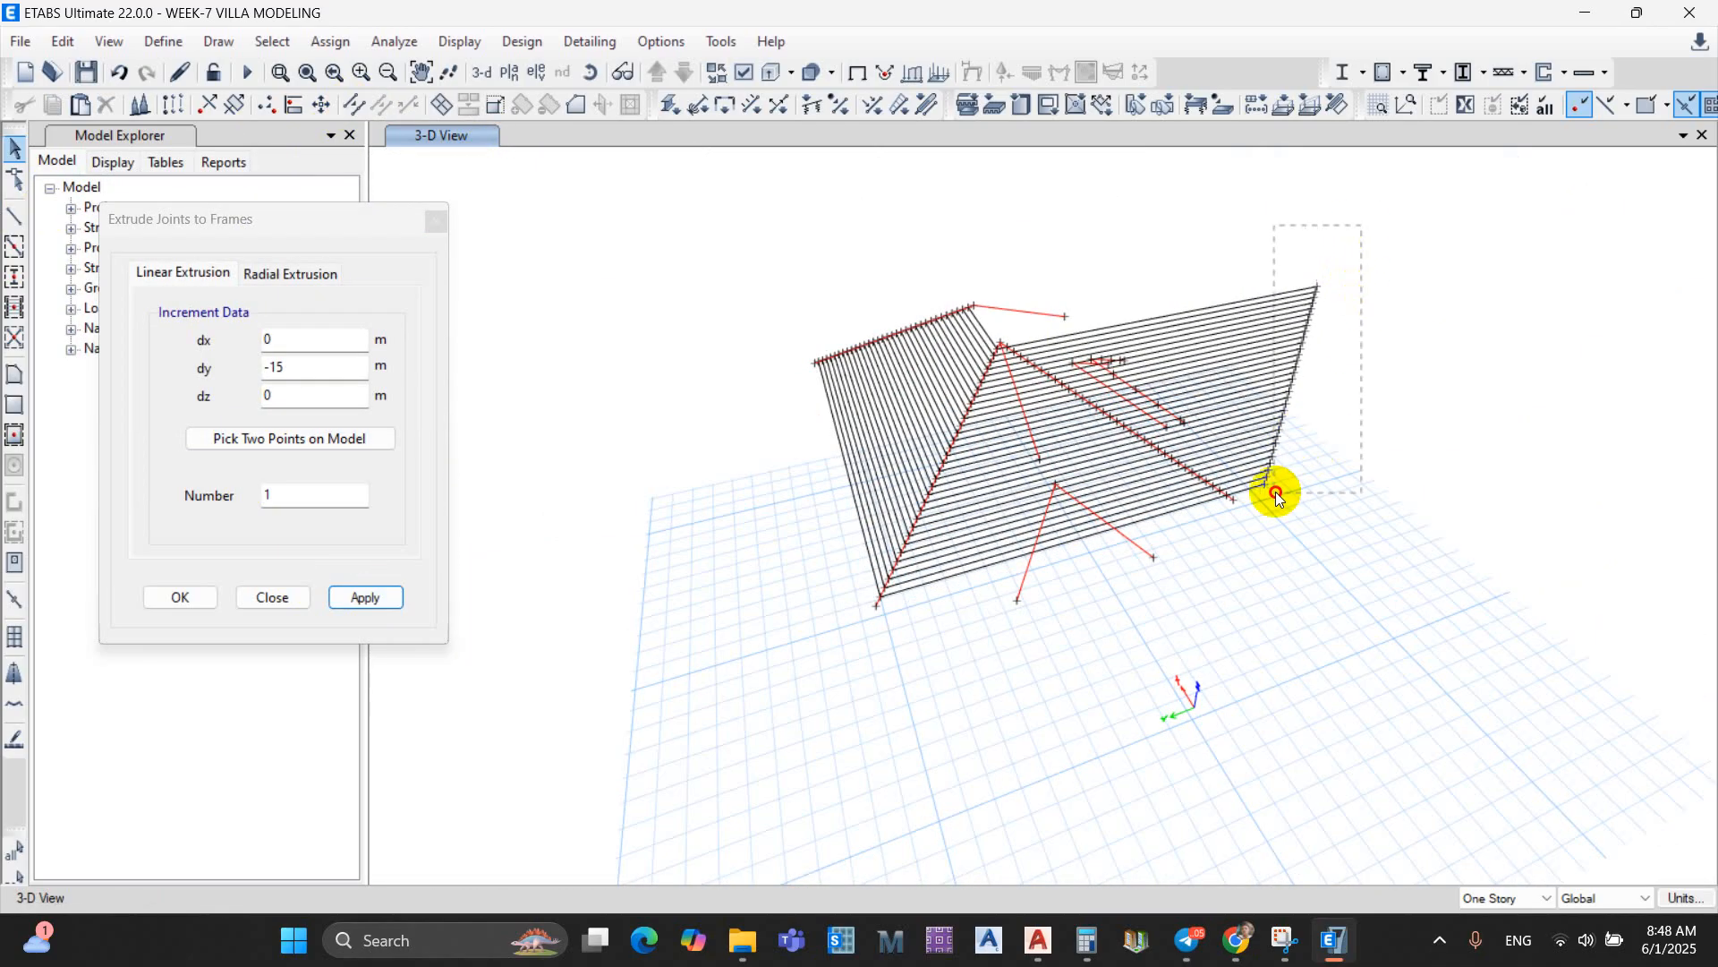
left_click_drag(1256, 517, 1256, 516)
left_click(116, 107)
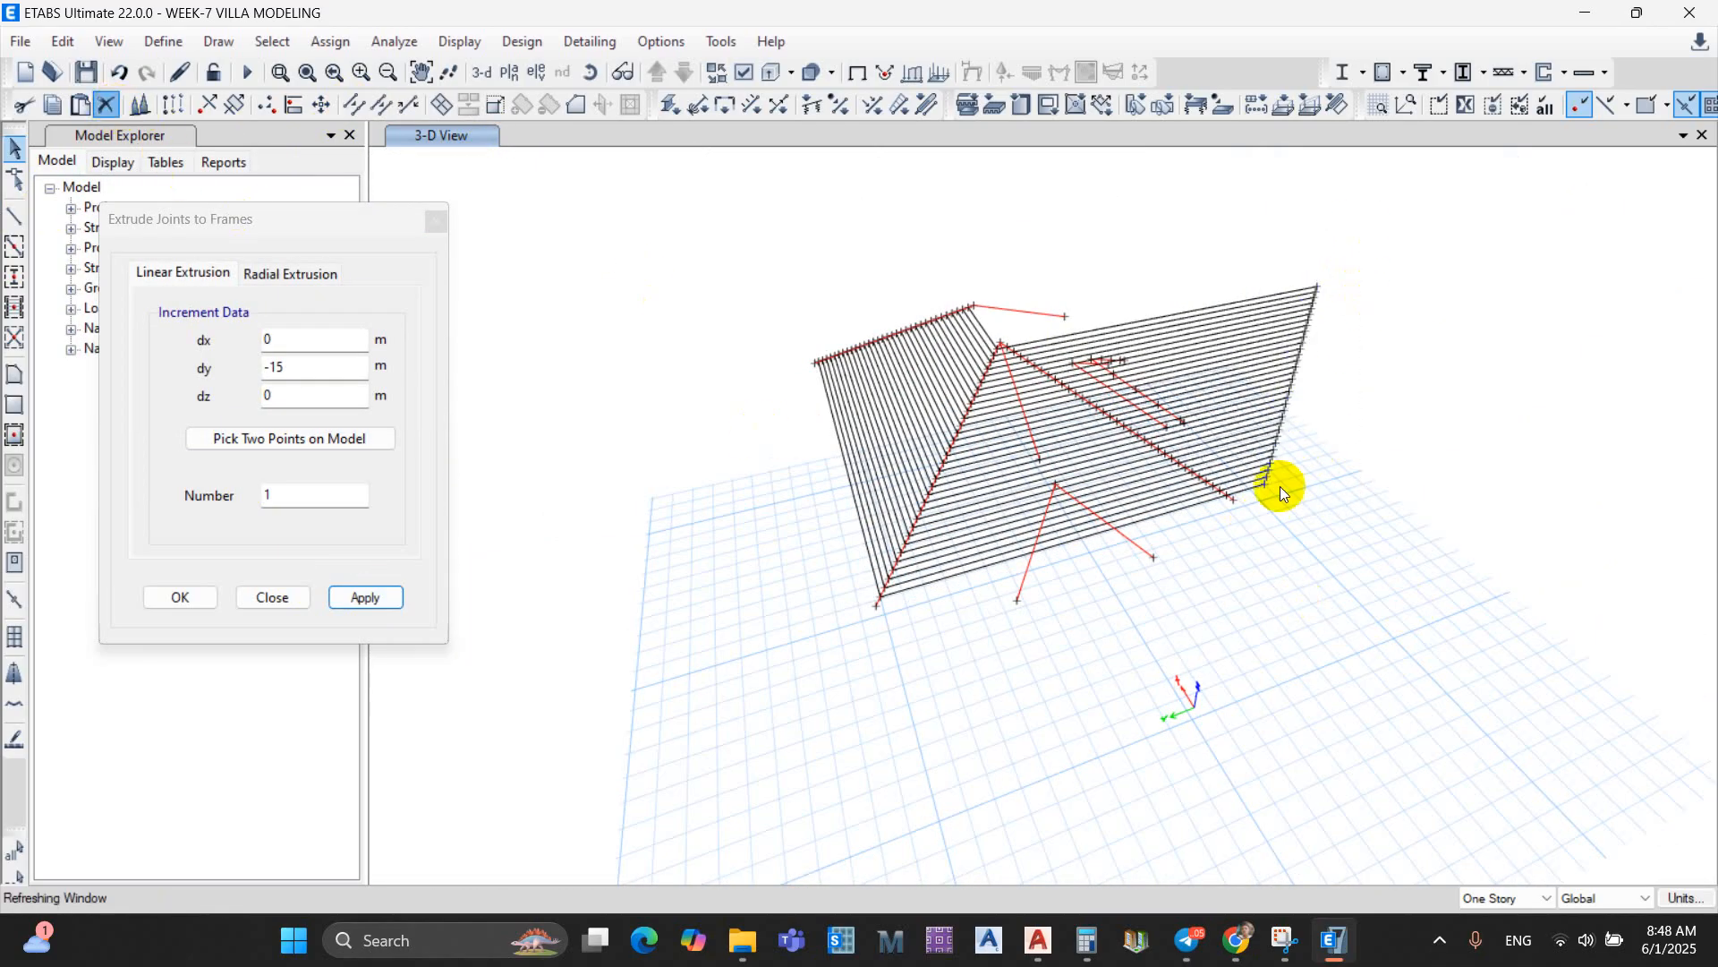
Step: Select all joints along the hip member where the trimmed frames meet it
middle_click_drag(1280, 486, 939, 546, "shift")
middle_click_drag(412, 540, 1149, 535, "shift")
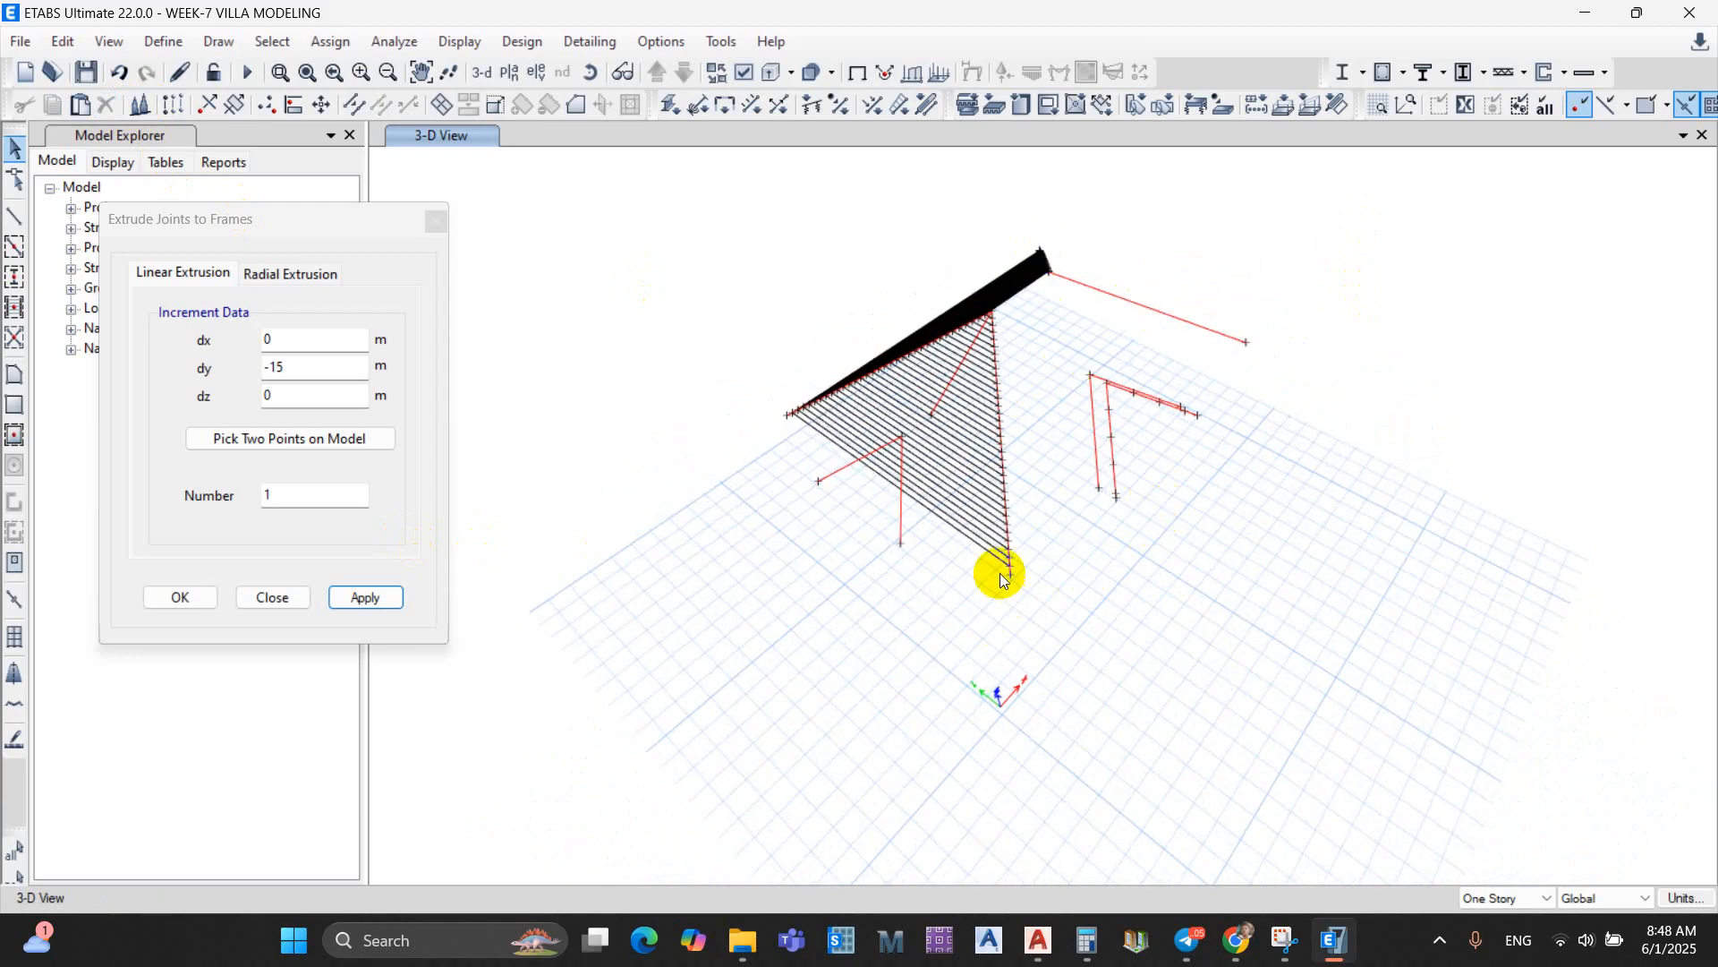
scroll(1006, 375, "up", 5)
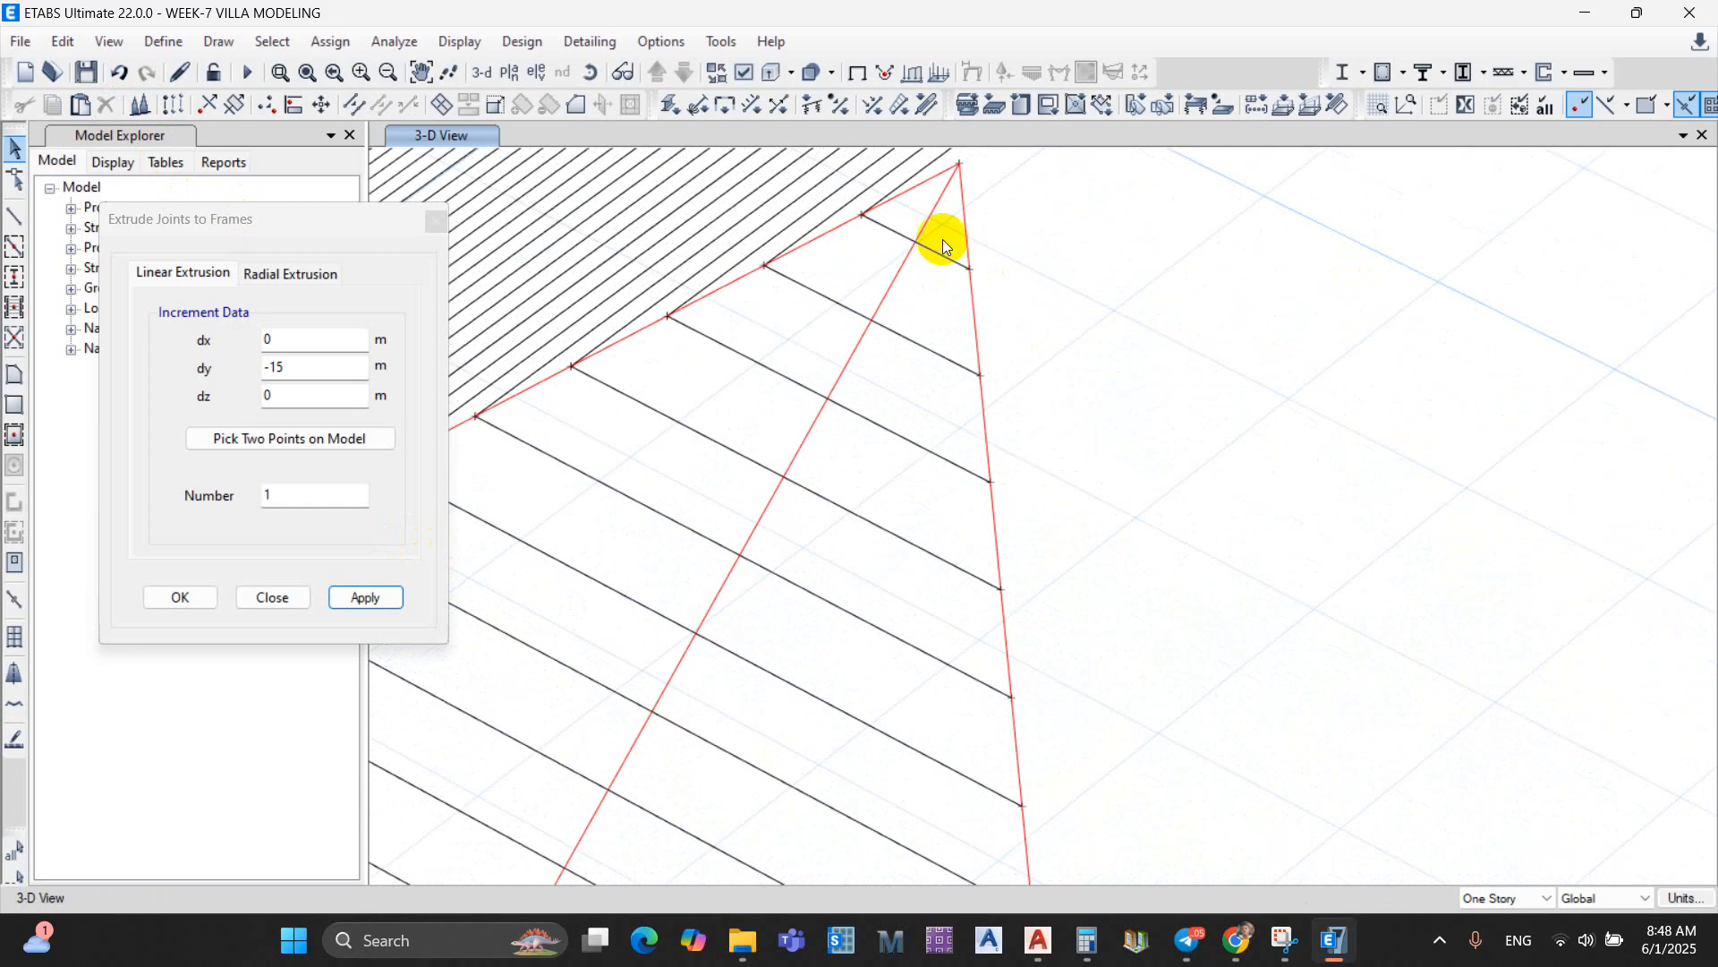
left_click_drag(1120, 689, 1123, 694)
scroll(1100, 587, "down", 3)
scroll(1040, 334, "up", 2)
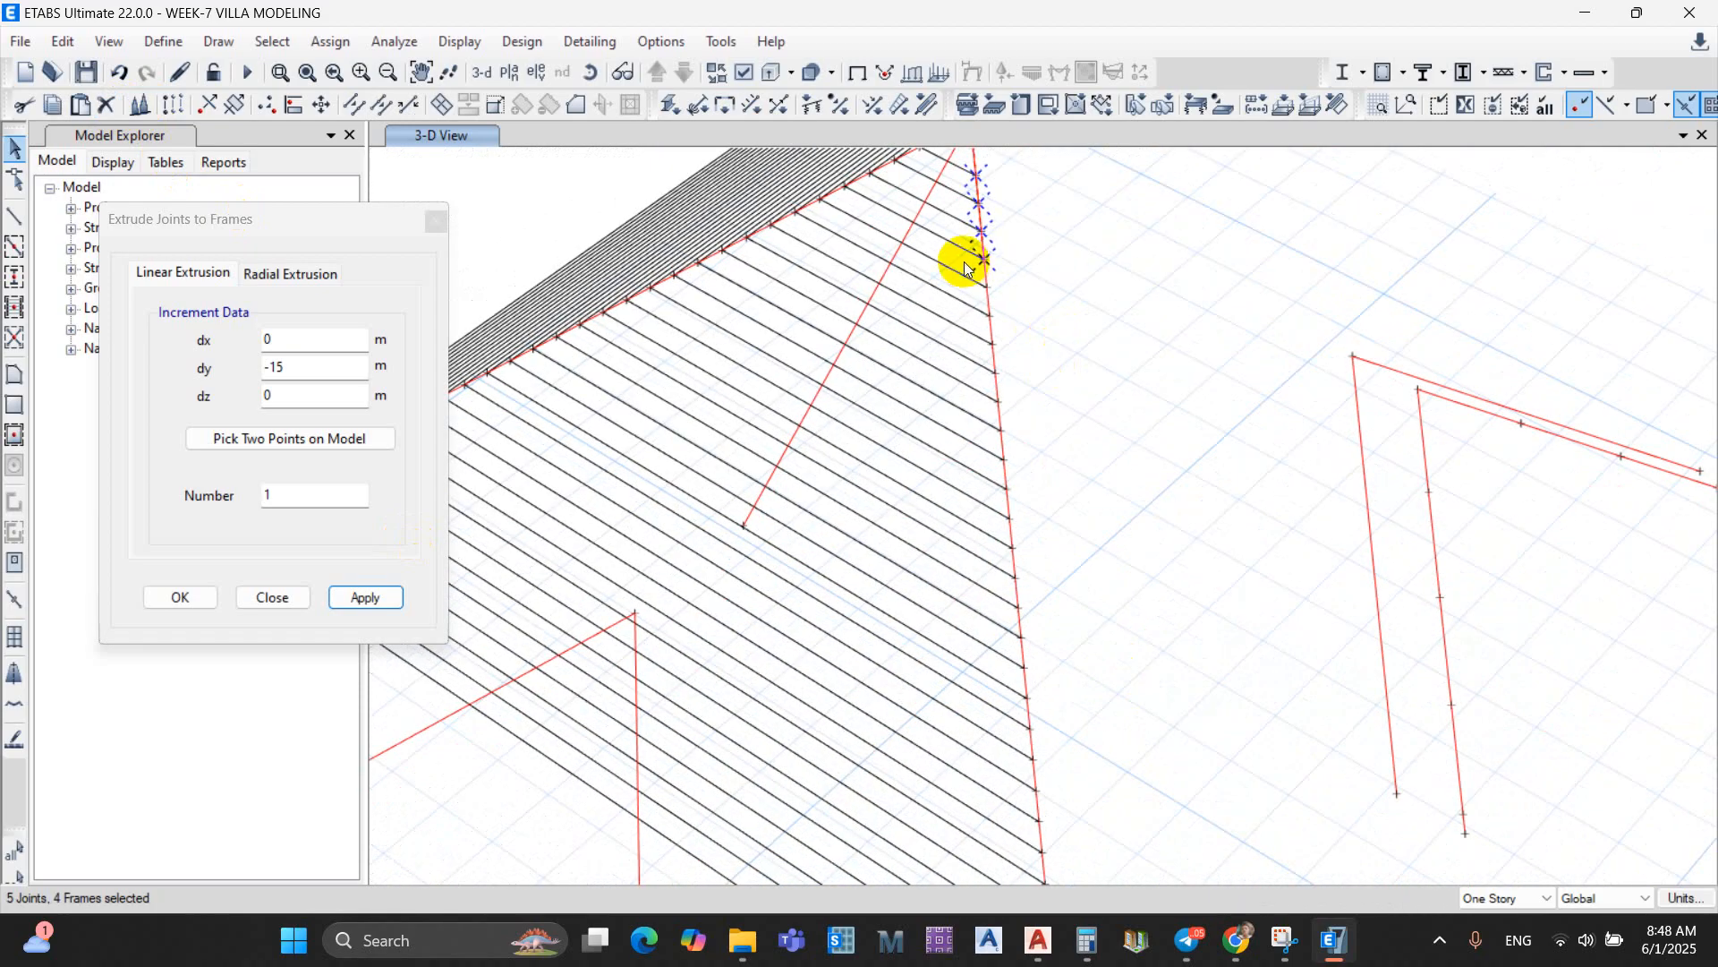
scroll(1101, 626, "down", 3)
scroll(975, 406, "up", 2)
left_click_drag(969, 410, 1063, 642)
Step: Extrude the selected hip joints into frames with dx 20 m, dy 0 and dz 0
scroll(1074, 618, "down", 4)
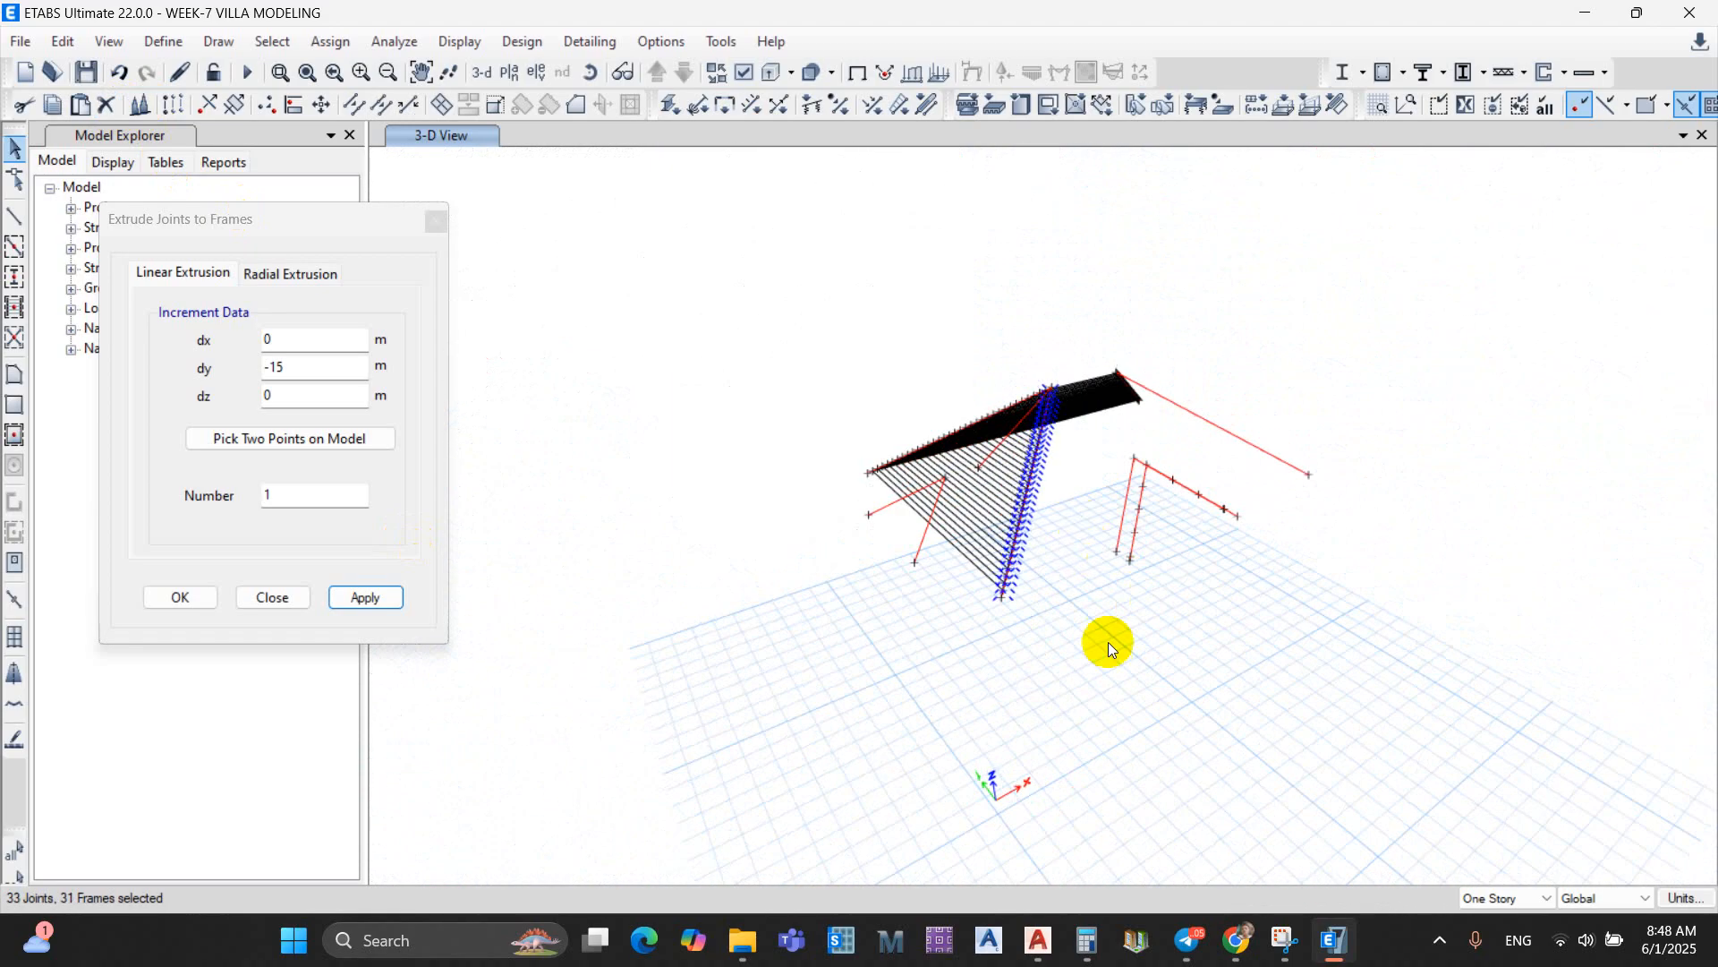
left_click(172, 378)
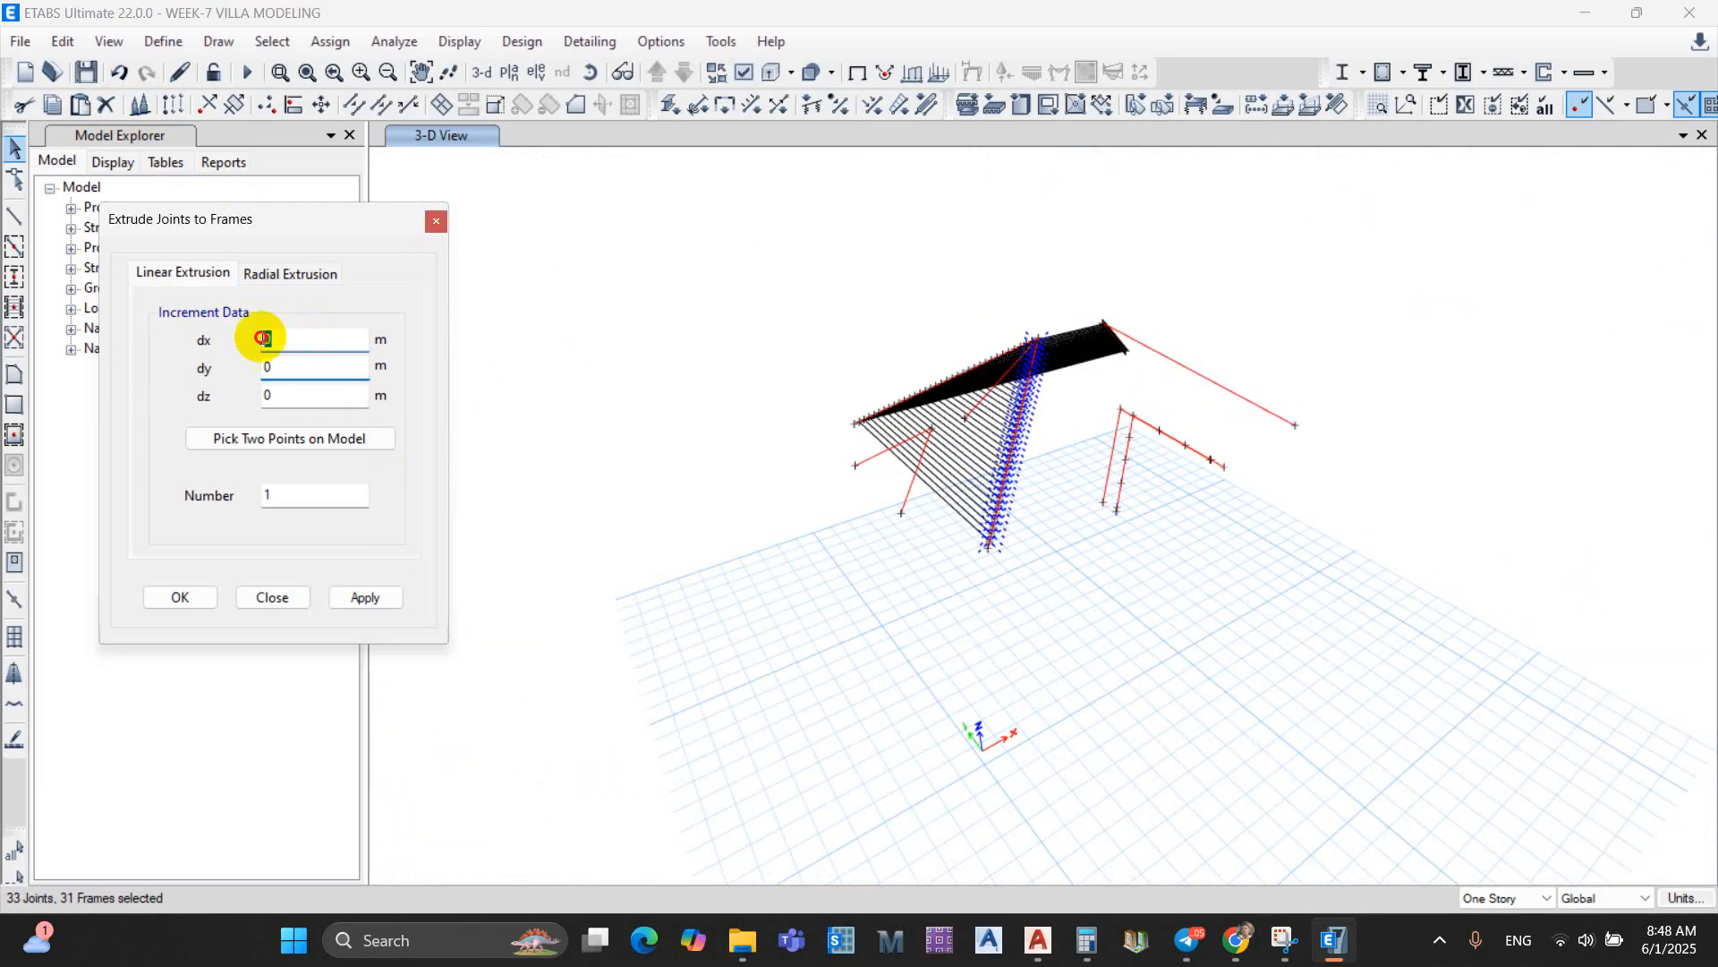
left_click(365, 597)
Step: Divide the far hip member and the 20 m frames at their intersections, and delete the frame segments extending beyond the hip
scroll(1318, 449, "up", 5)
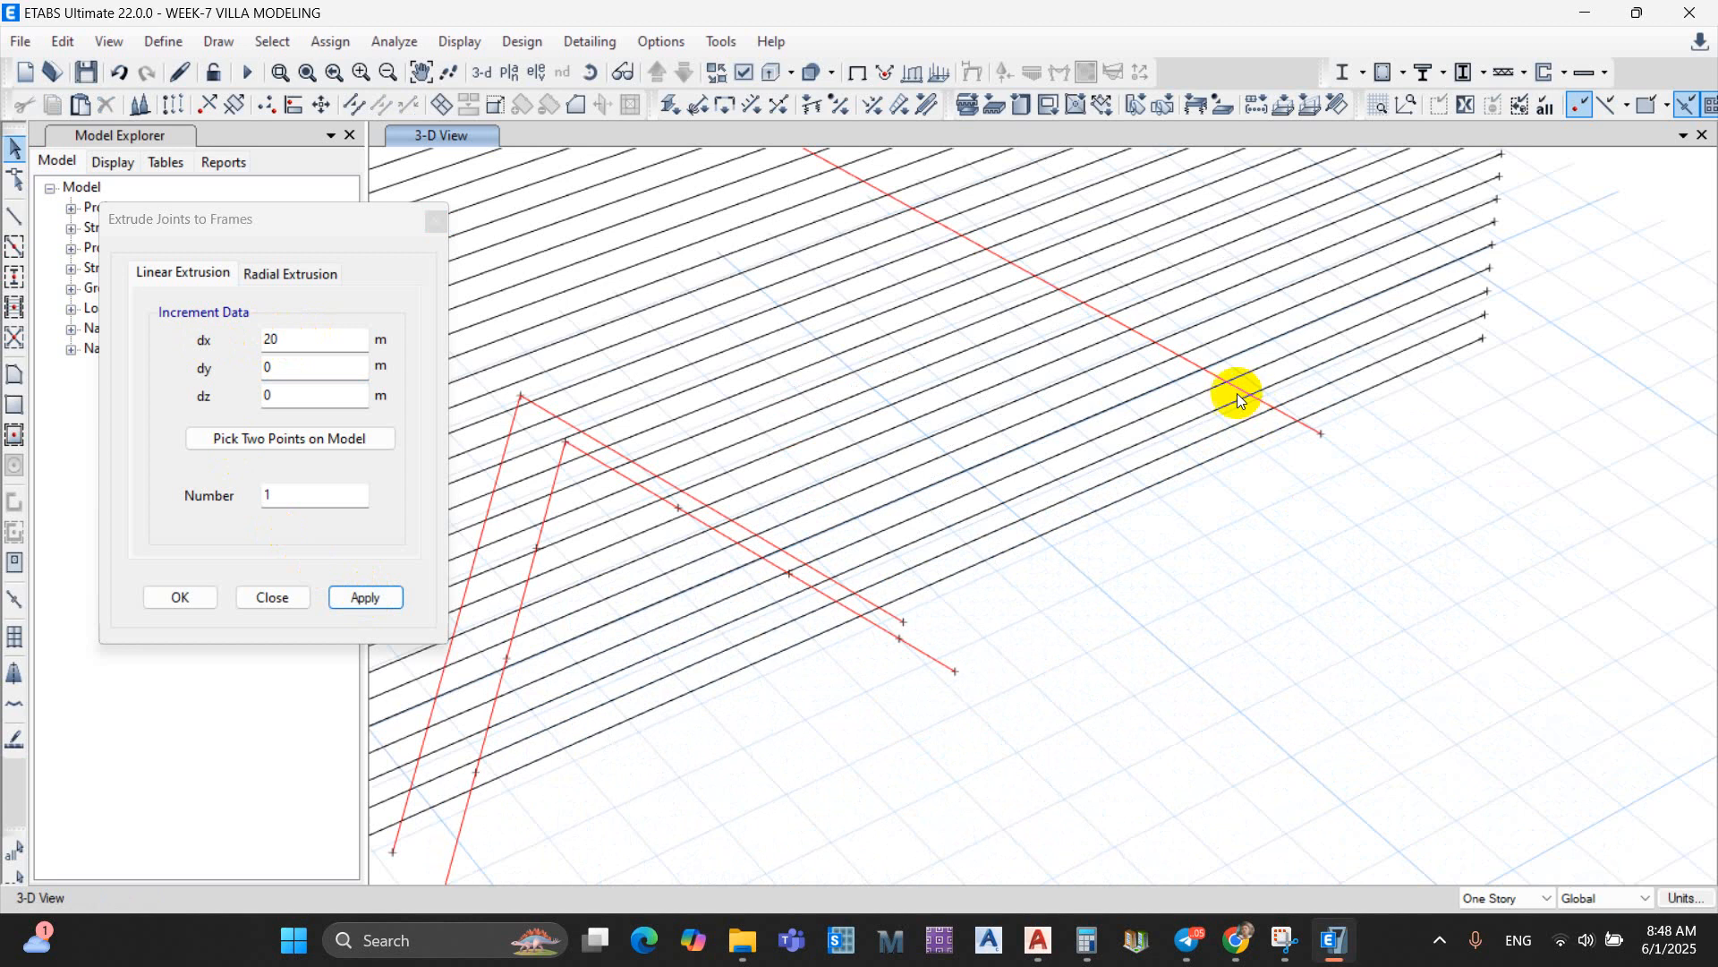
left_click(1239, 399)
scroll(1239, 394, "down", 5)
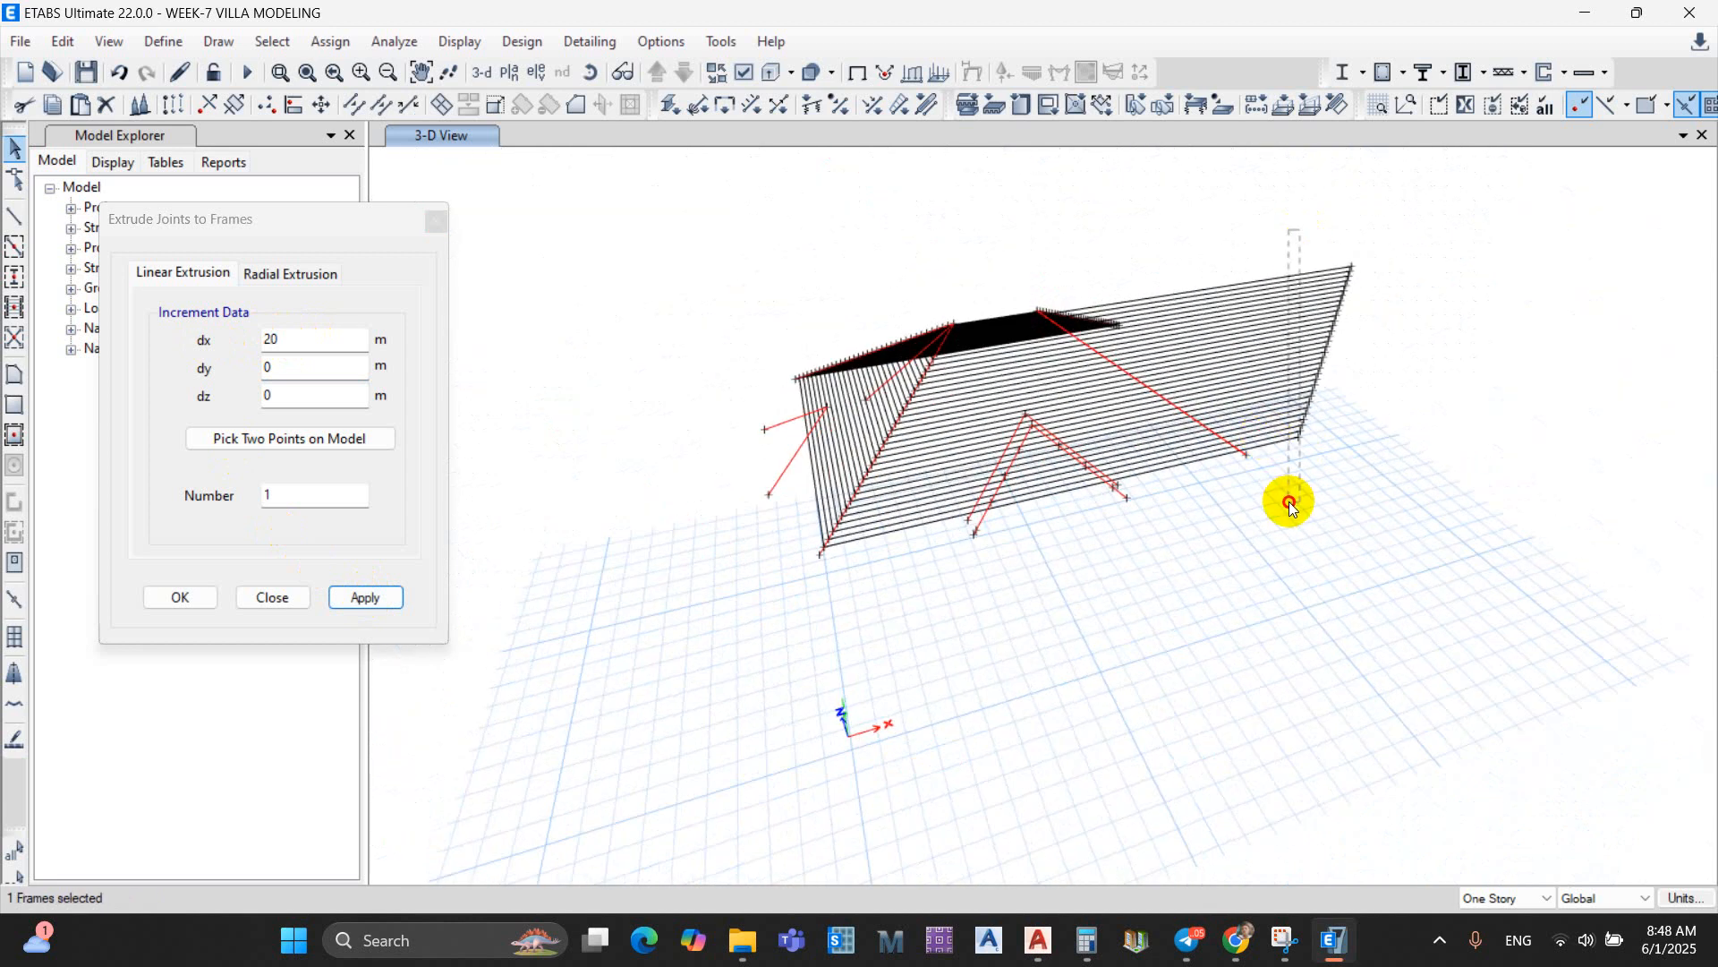
left_click_drag(1290, 506, 1290, 506)
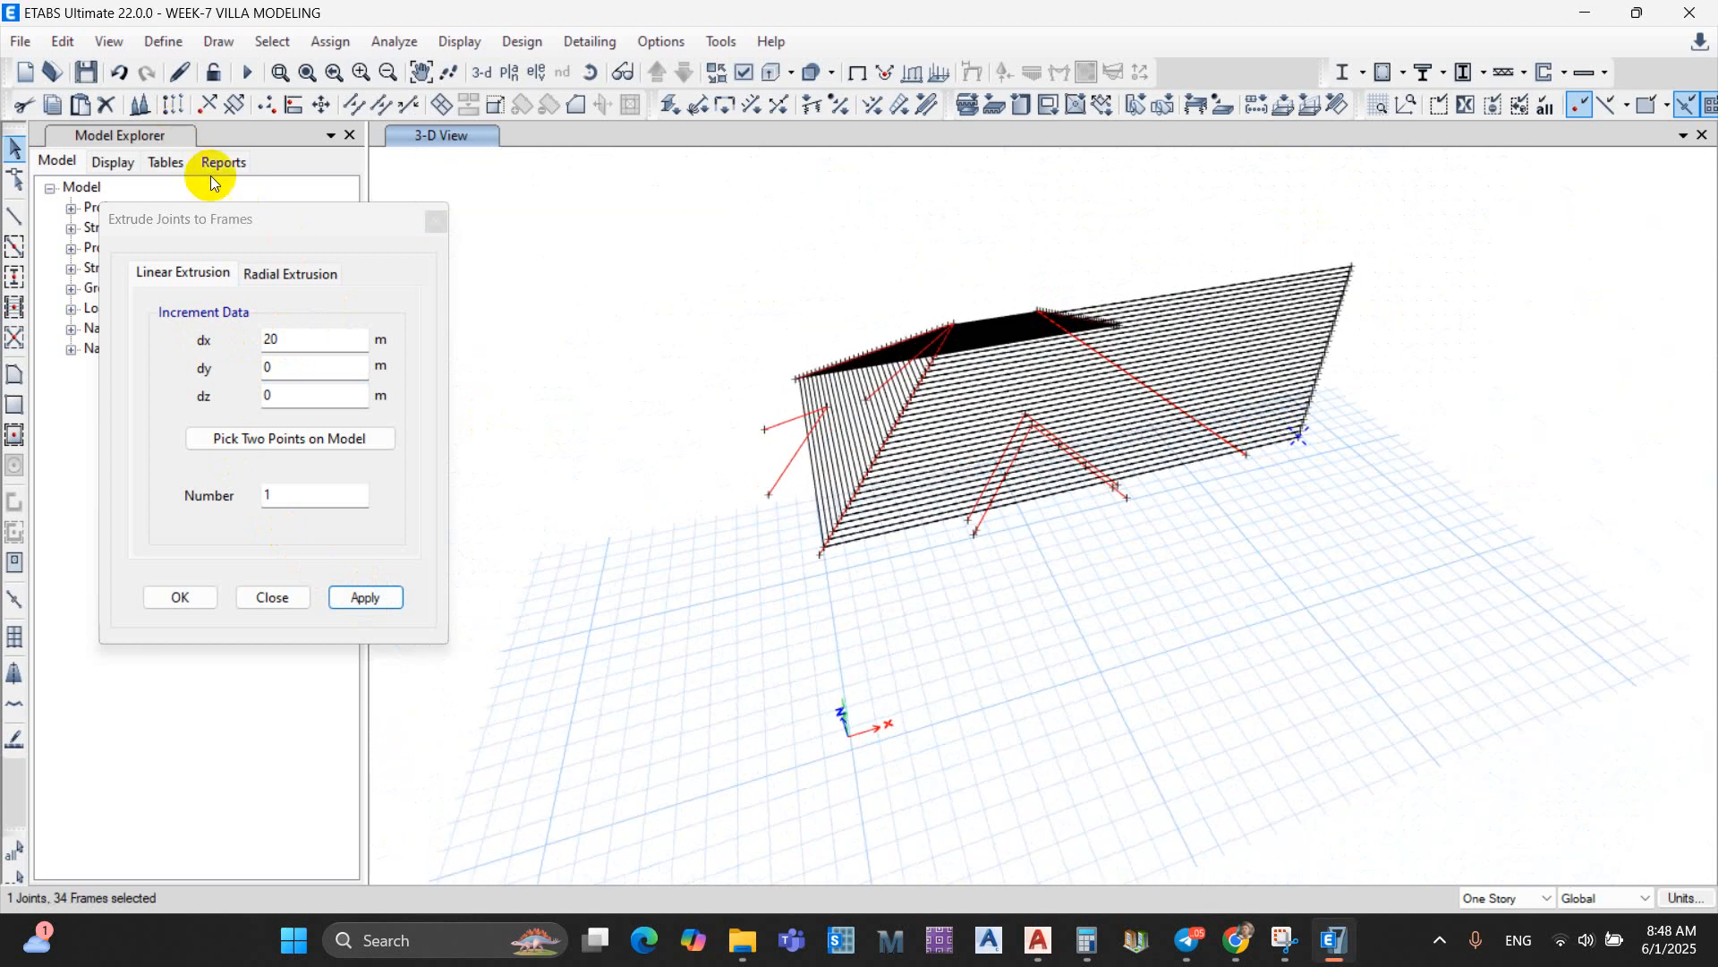
left_click(355, 105)
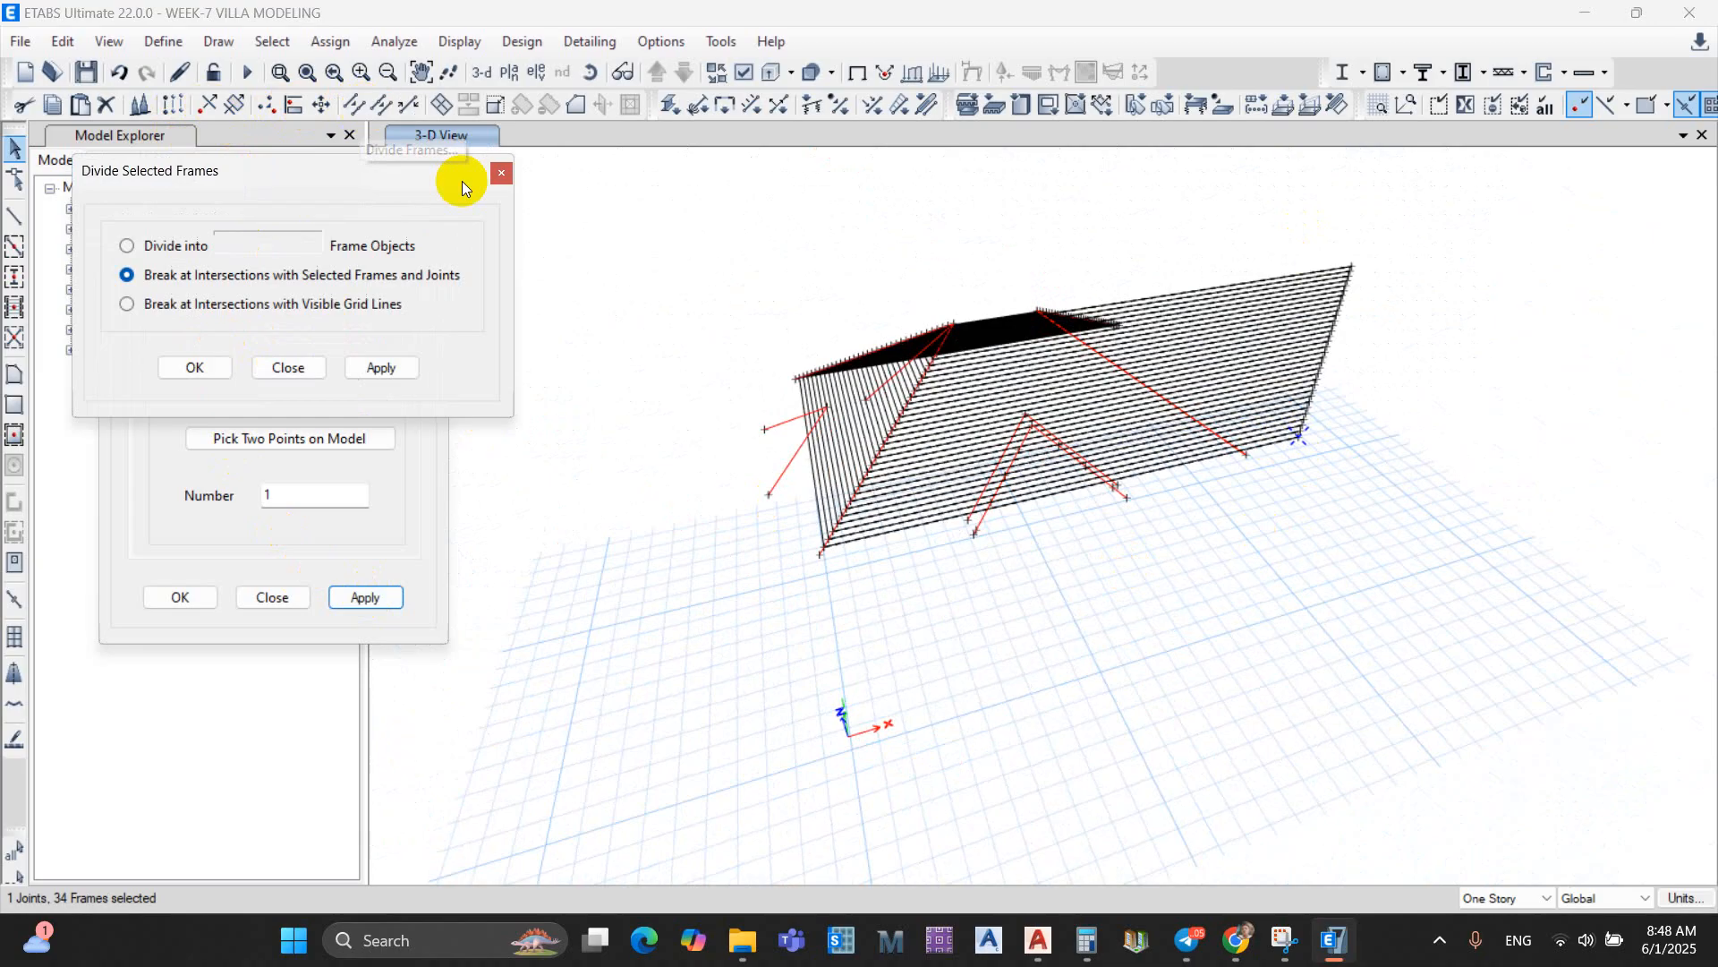
left_click(381, 367)
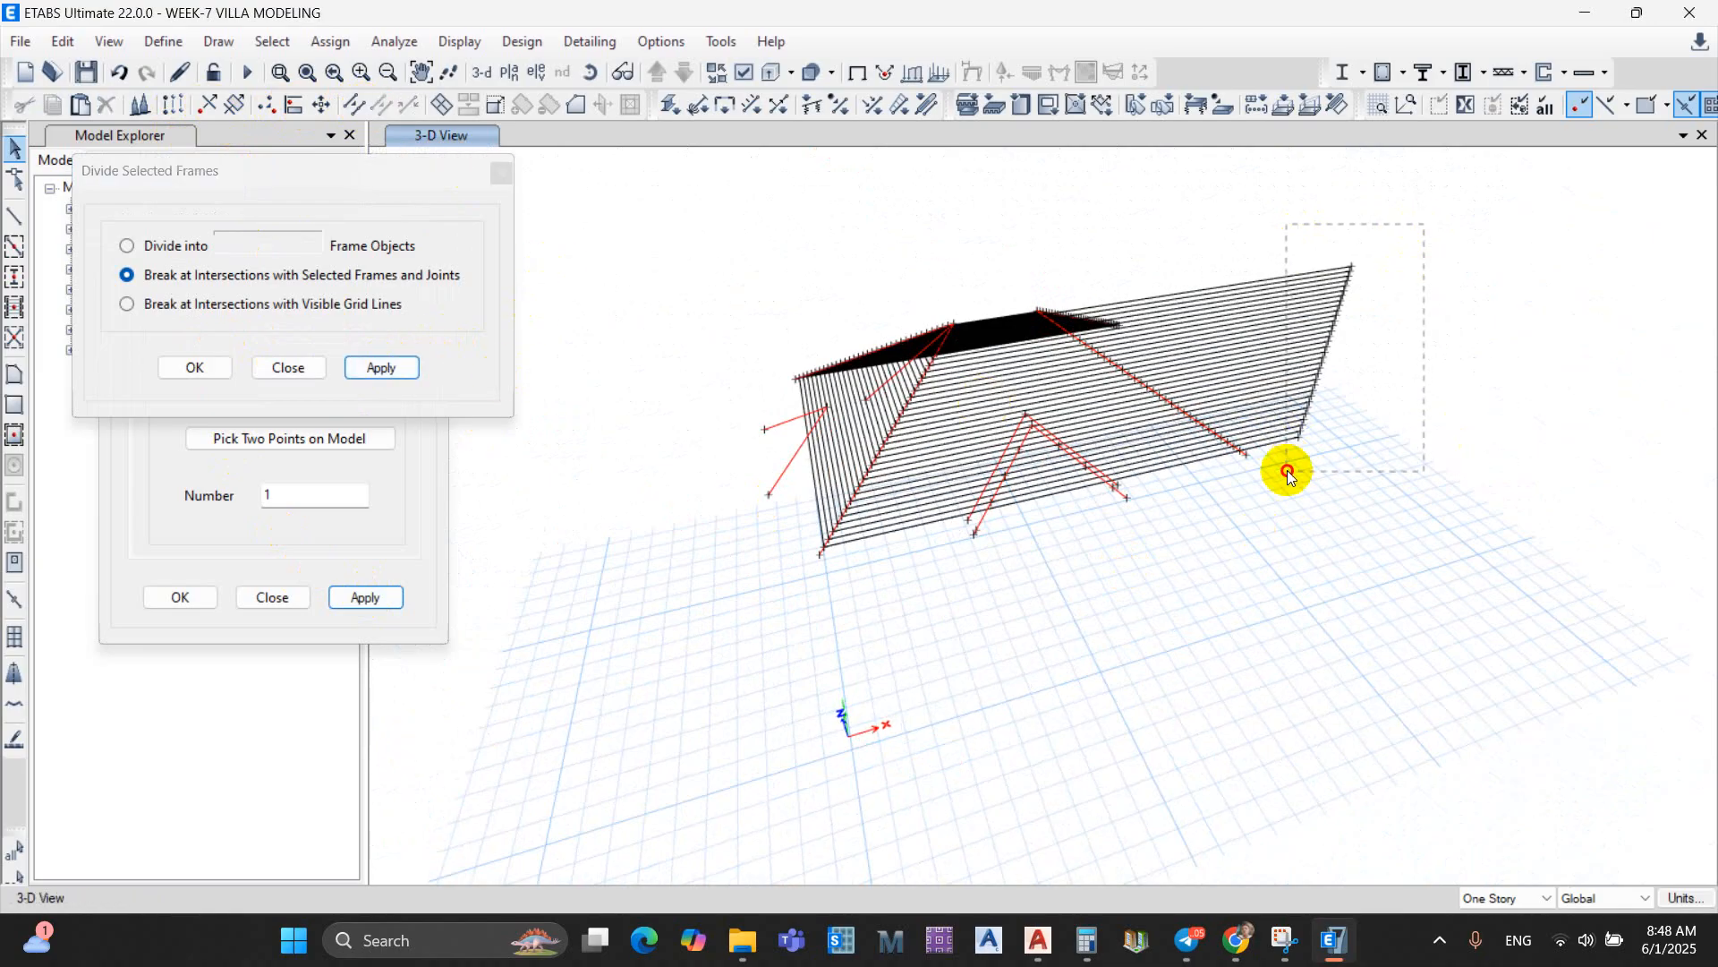
left_click_drag(1289, 472, 1289, 471)
left_click(109, 105)
Step: Select all divided segments along the far hip member from its upper end to the eave, and join them into a single frame
middle_click_drag(1342, 372, 1222, 498, "shift")
scroll(1222, 497, "up", 5)
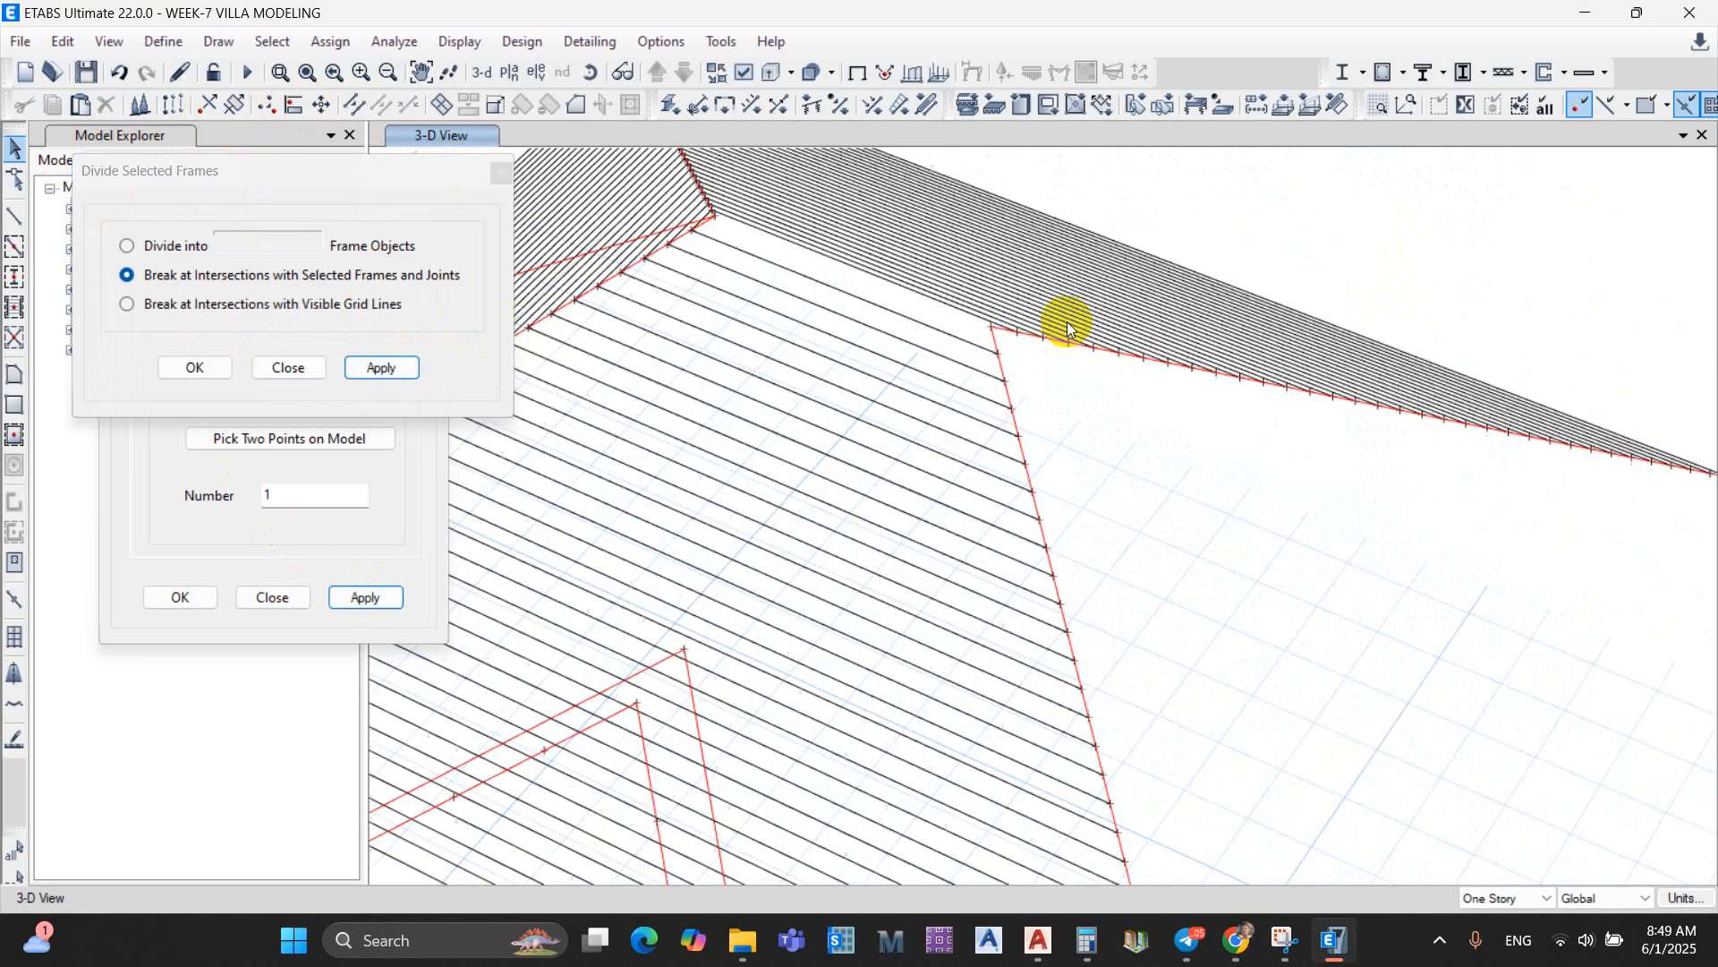
scroll(1005, 357, "up", 2)
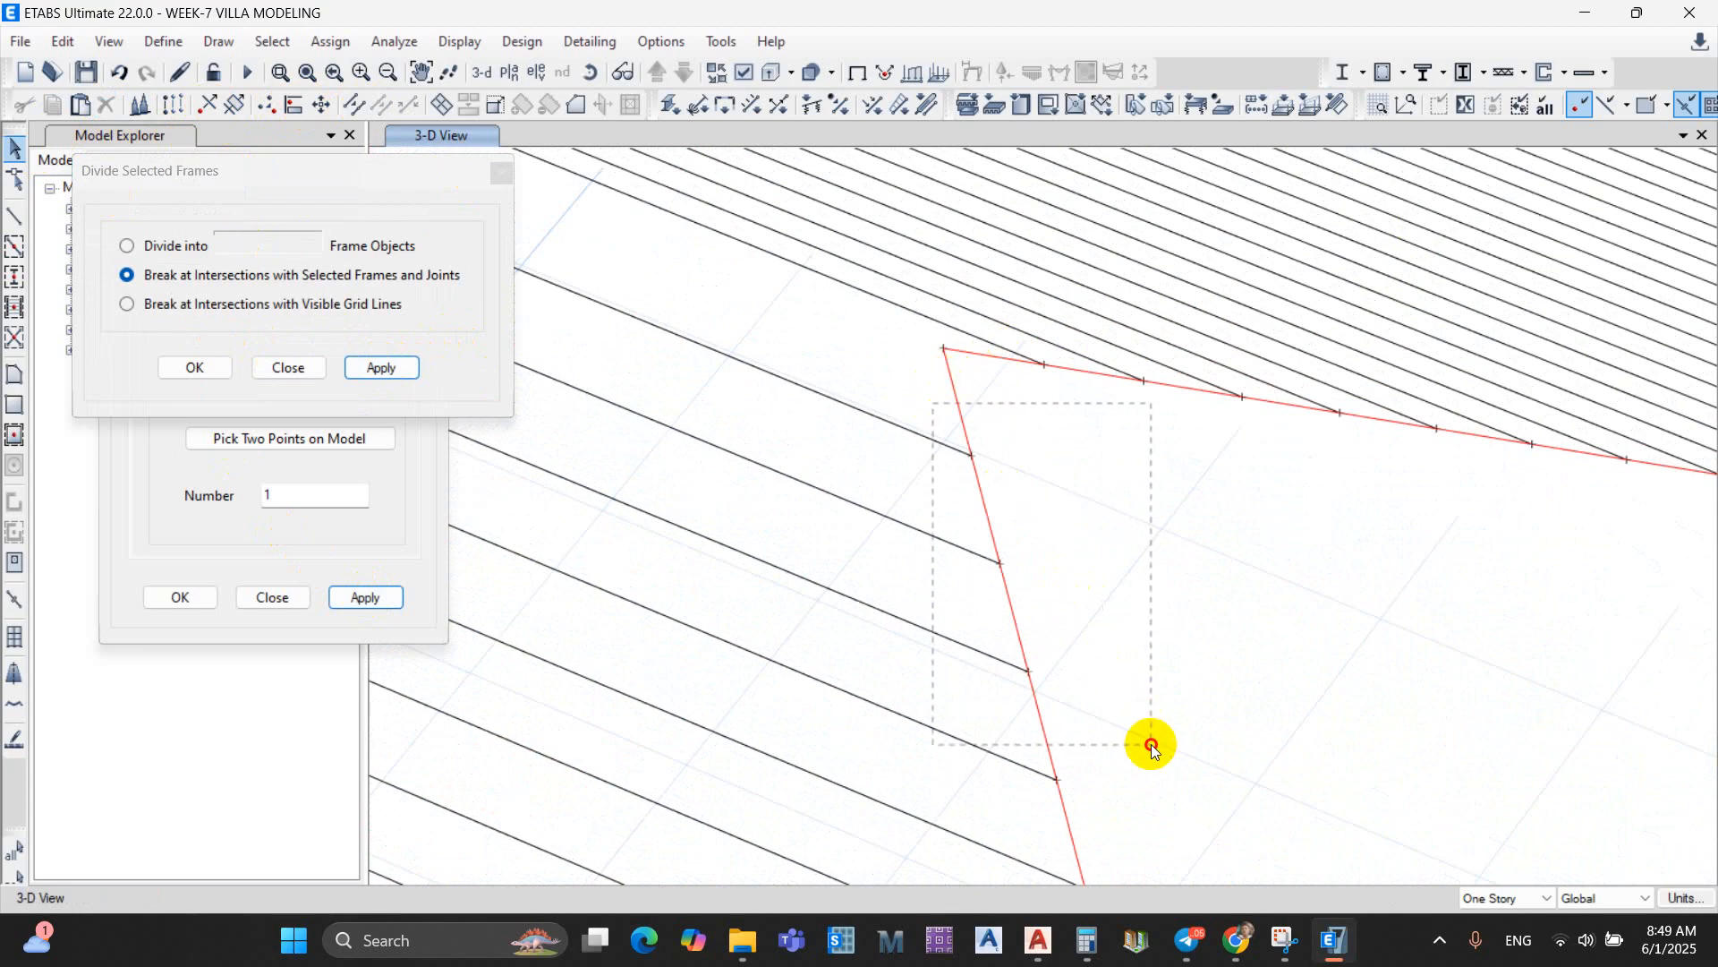
left_click_drag(1152, 745, 1151, 744)
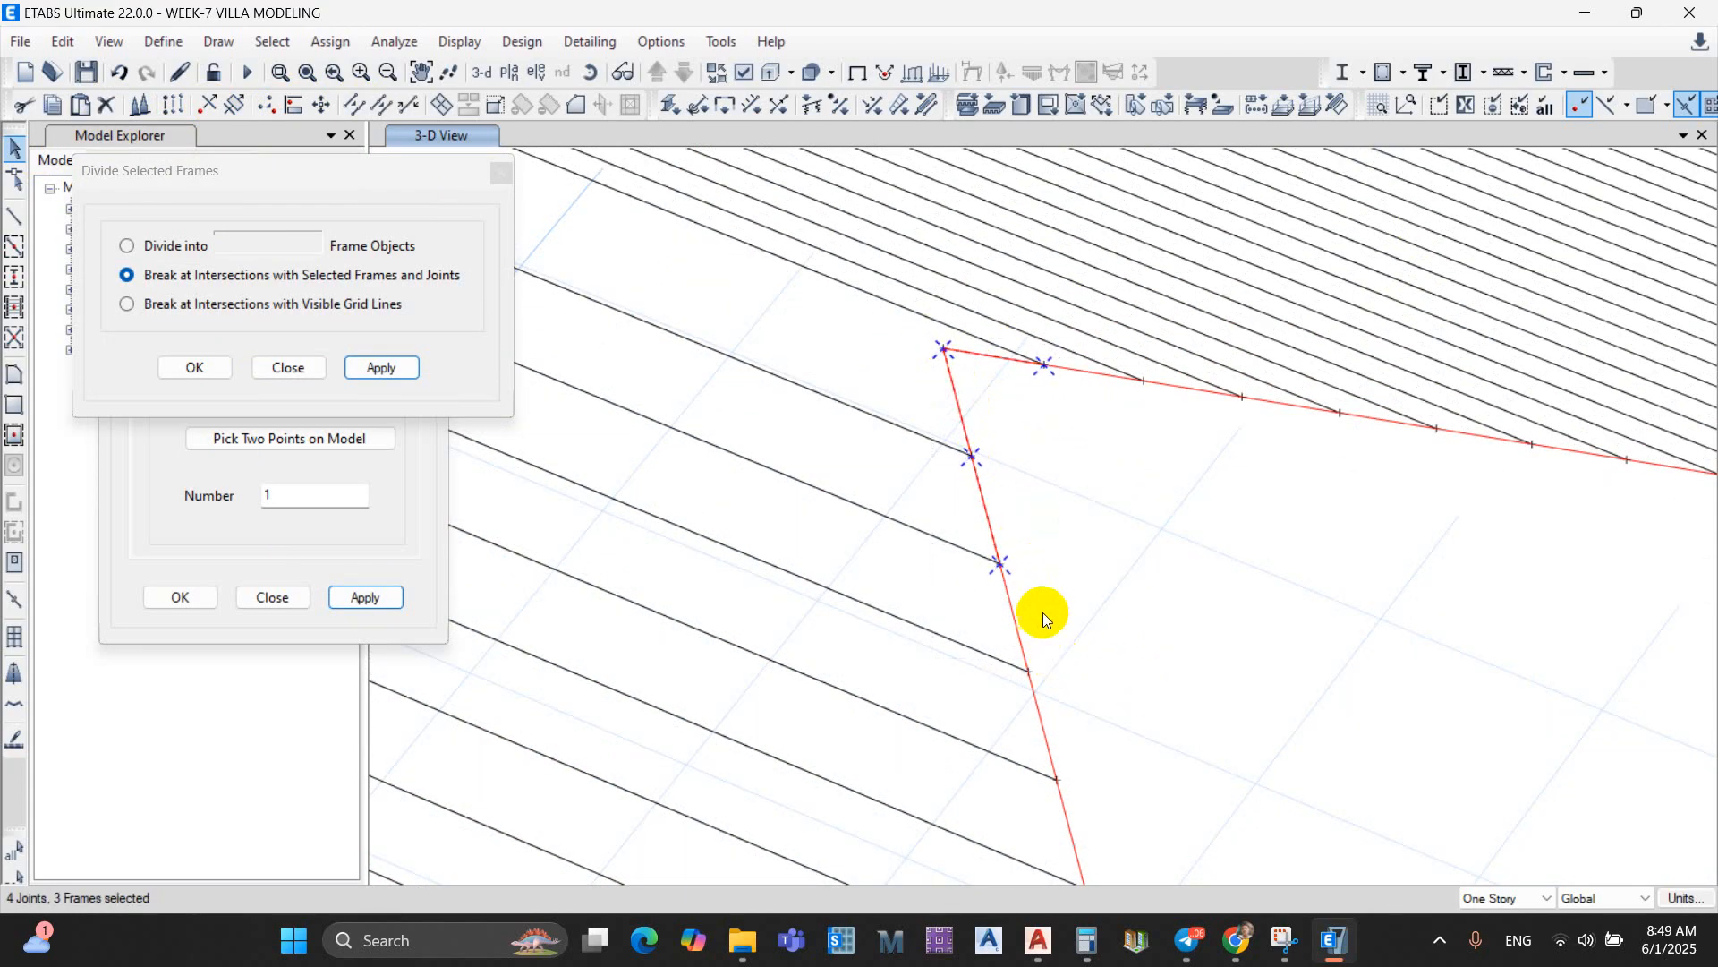
scroll(1040, 600, "down", 3)
middle_click_drag(1040, 600, 1003, 385)
left_click_drag(937, 271, 1116, 713)
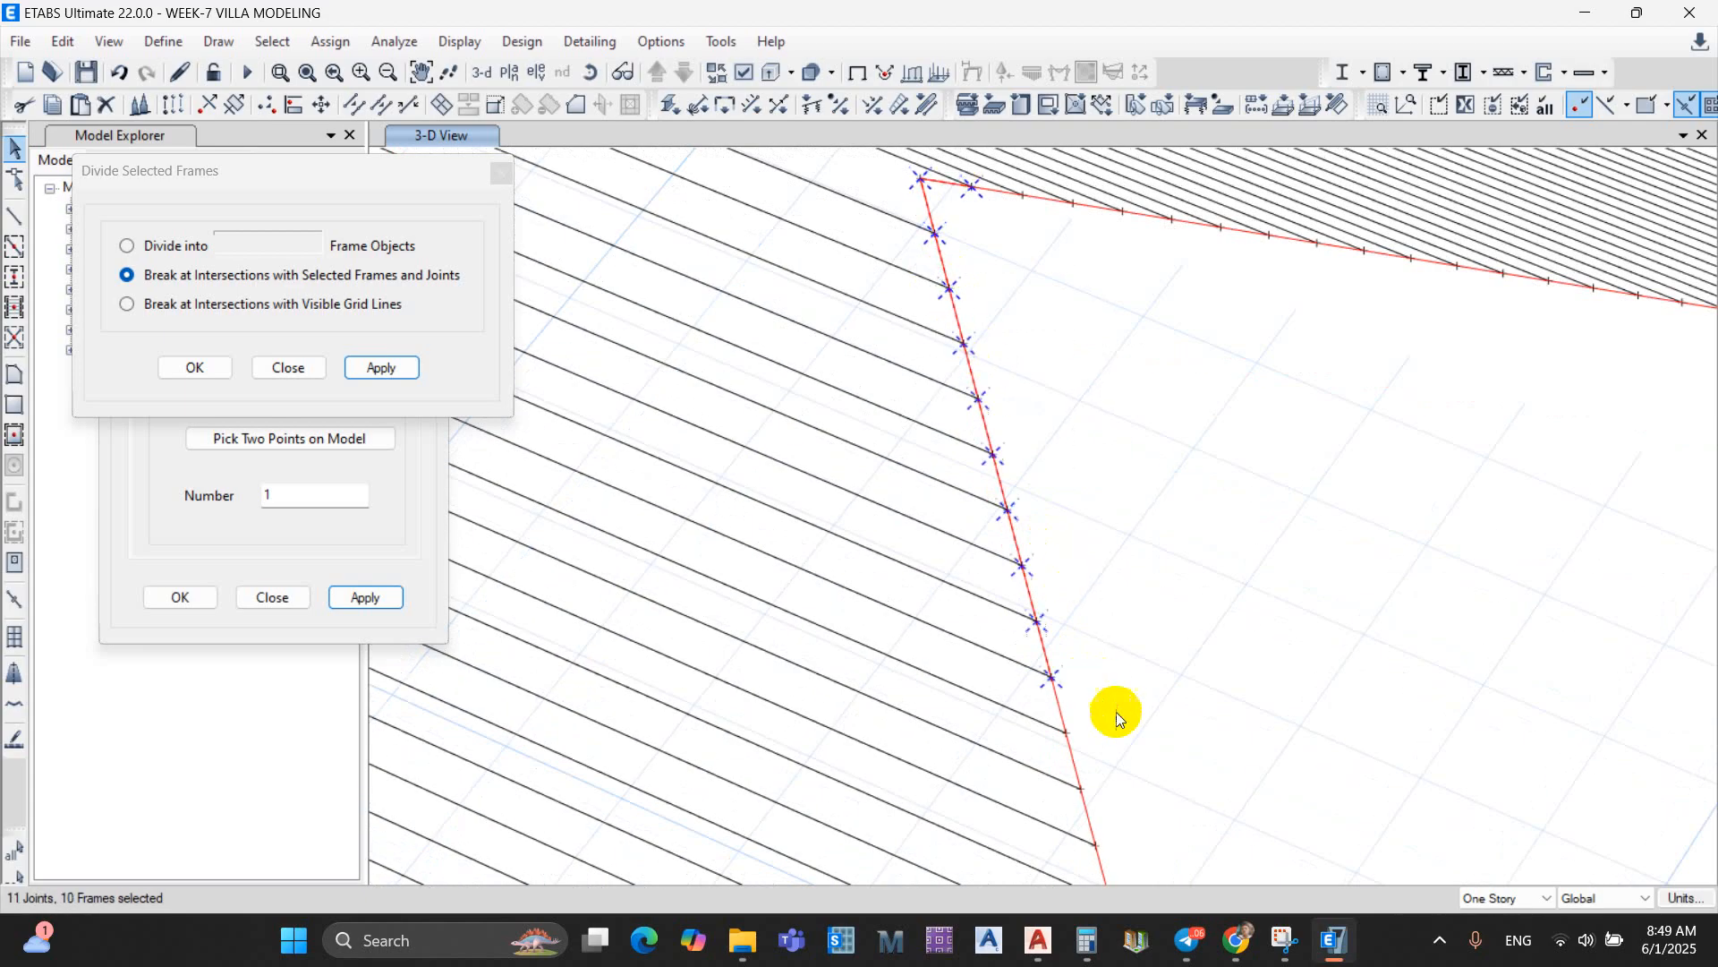
scroll(1116, 714, "down", 3)
middle_click_drag(1078, 617, 972, 257)
left_click_drag(1152, 678, 1150, 677)
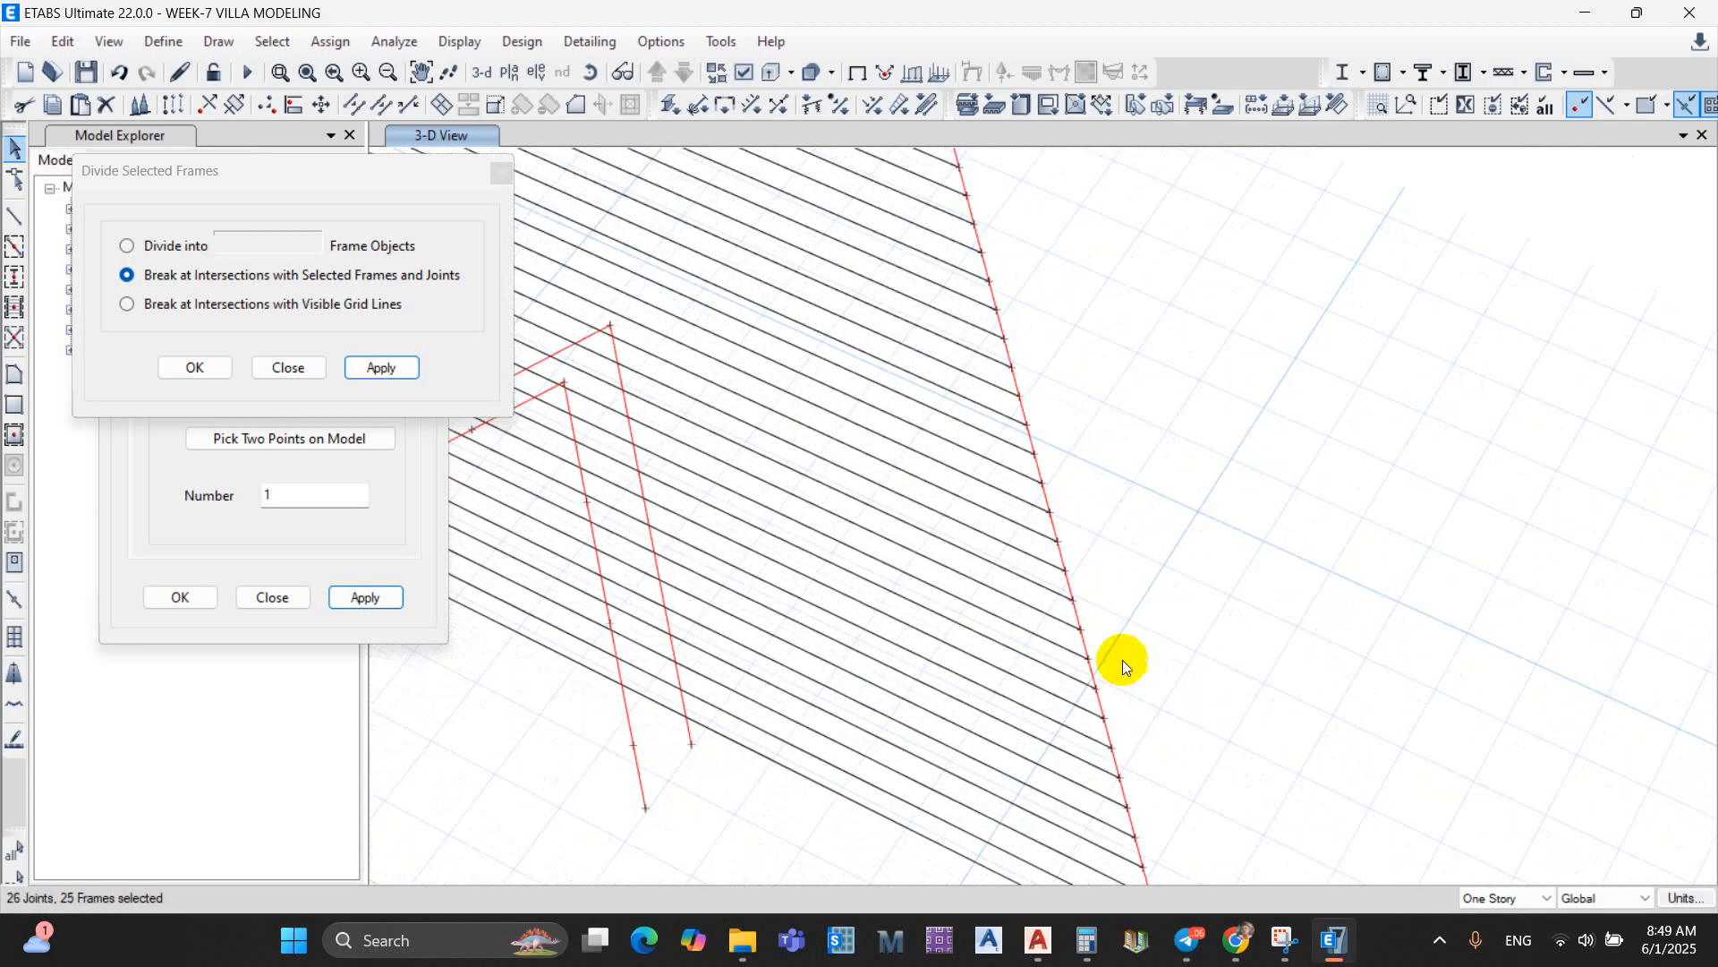
middle_click_drag(1120, 659, 1027, 385)
left_click_drag(1023, 393, 1275, 808)
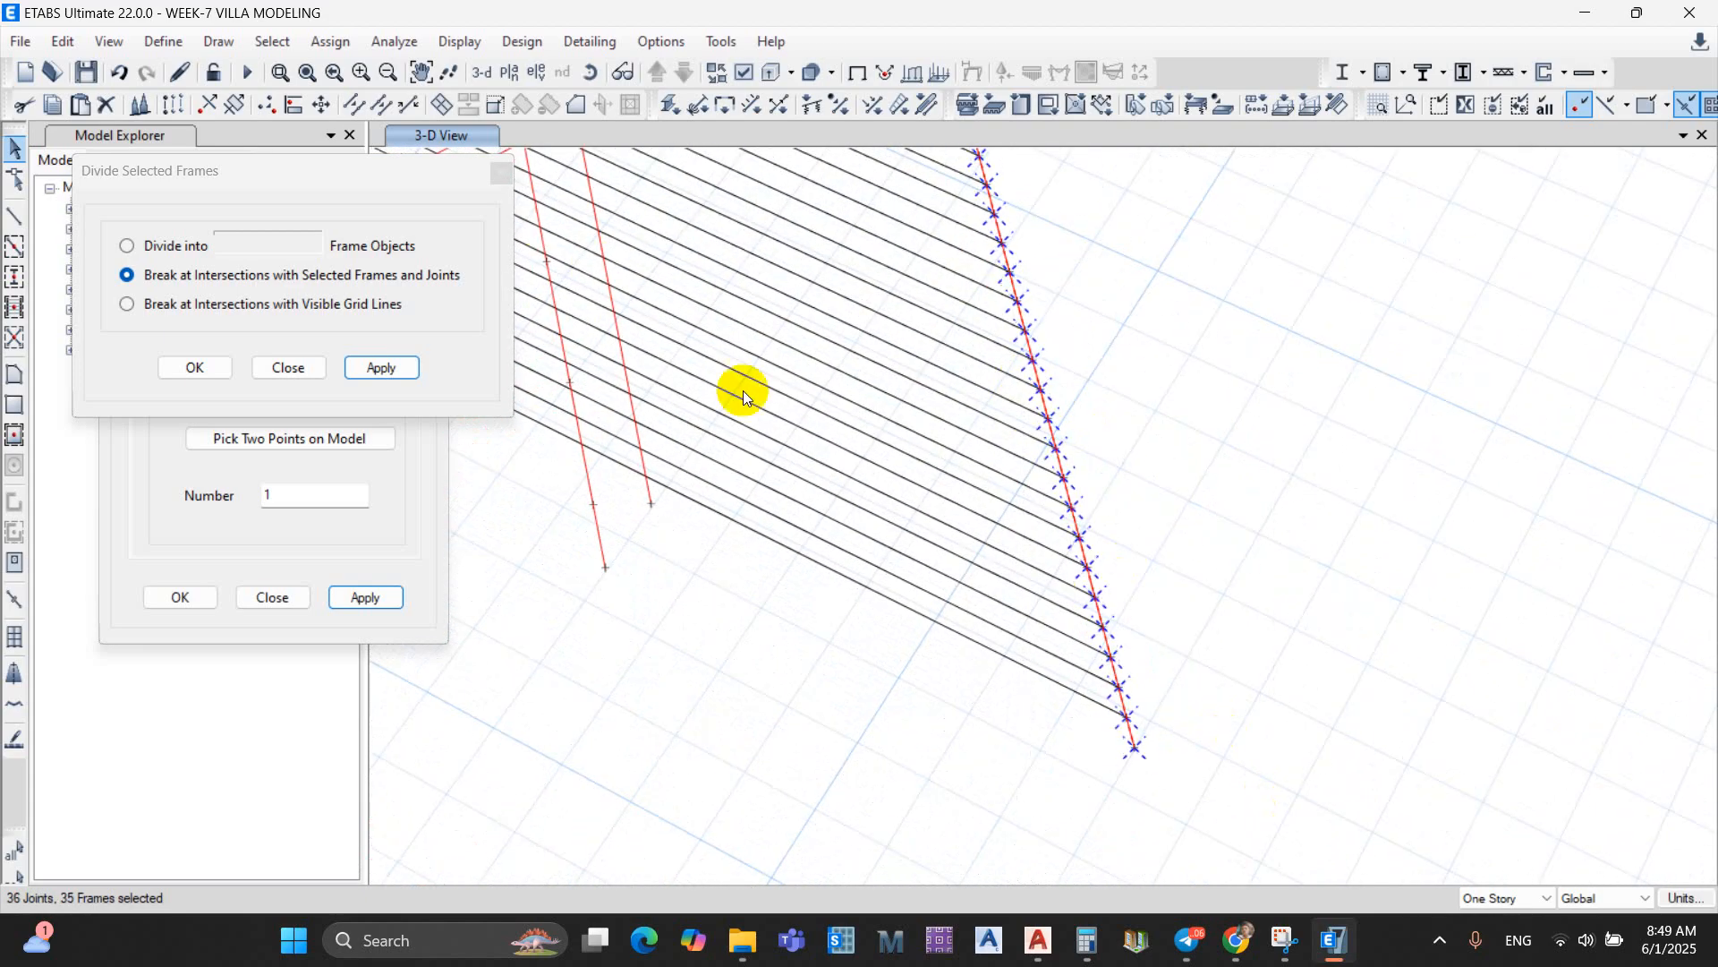
left_click(388, 112)
Step: Select the upper intersection joints along the joined hip member, leaving out the stray joint on the neighbouring hip
scroll(1028, 491, "down", 3)
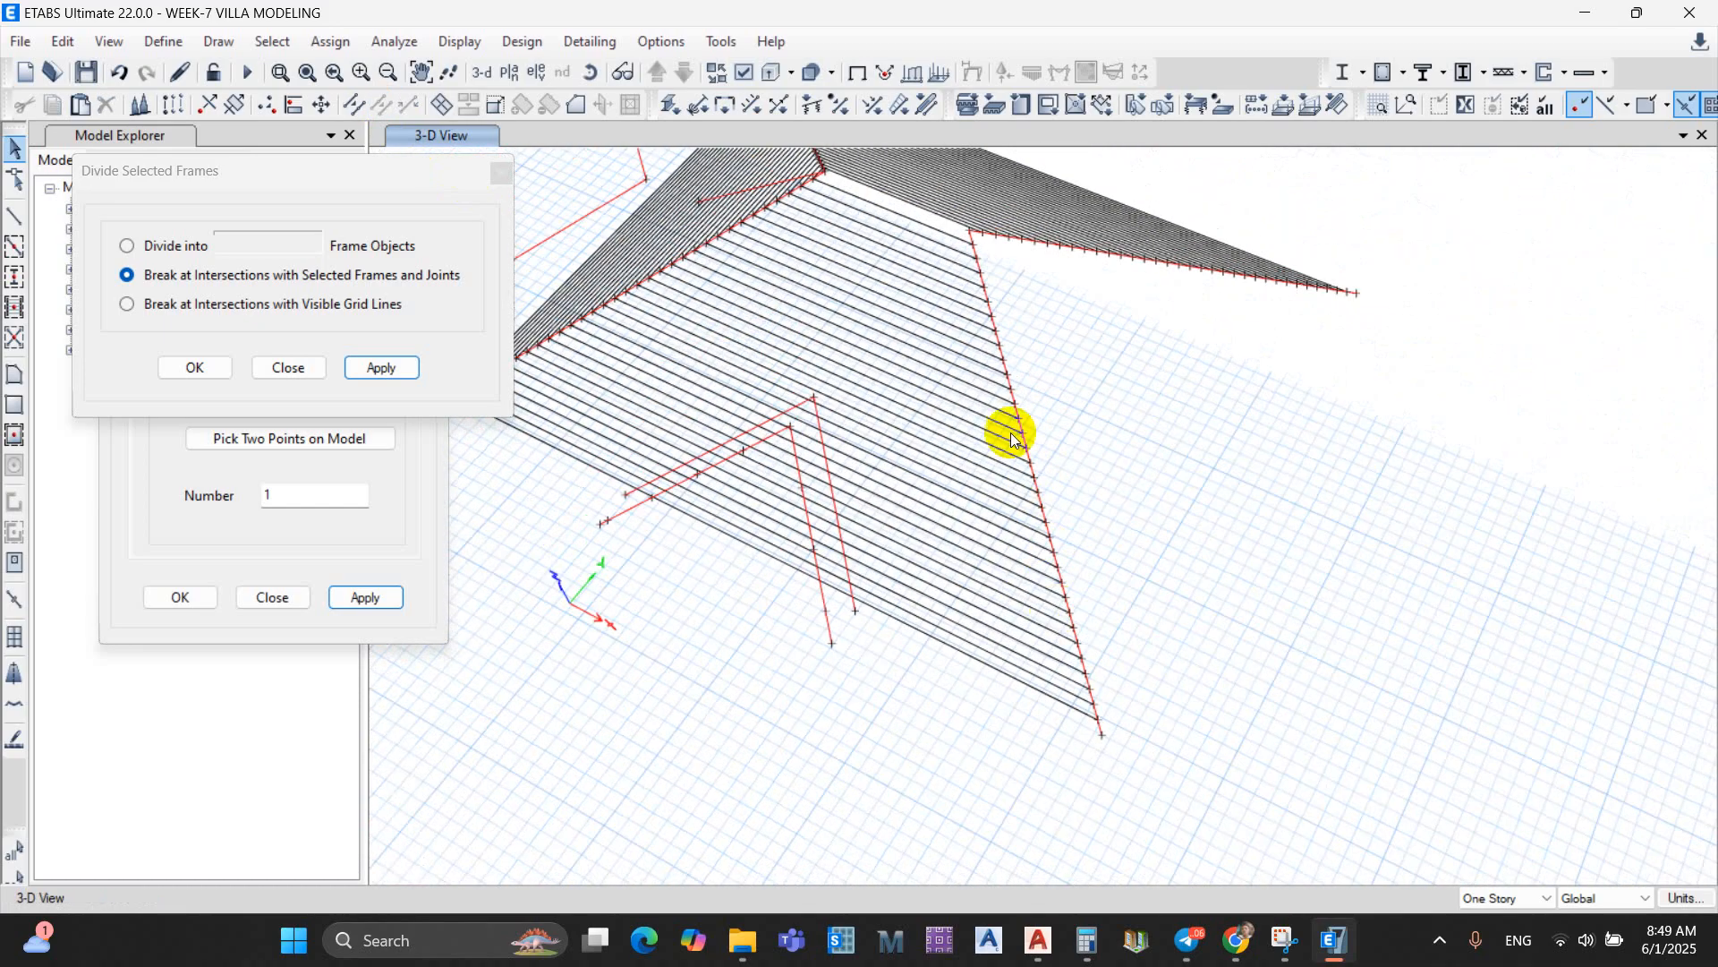
scroll(931, 314, "up", 4)
left_click_drag(1032, 327, 1262, 775)
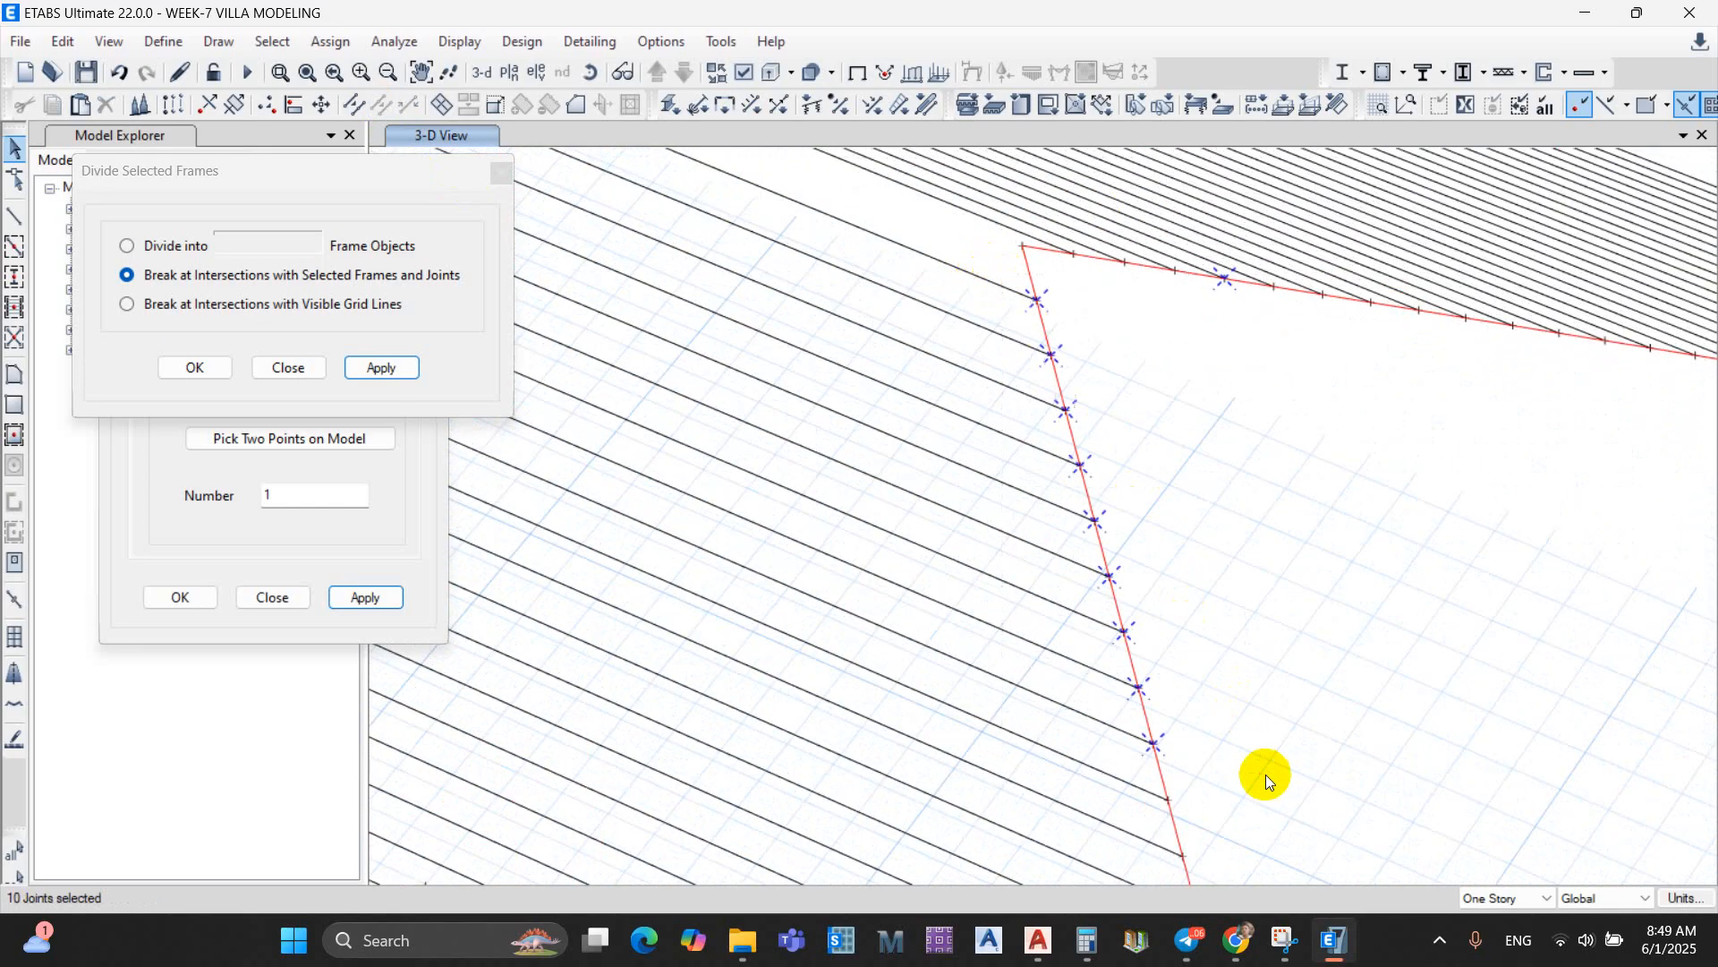
scroll(1170, 660, "down", 3)
scroll(1024, 376, "up", 4)
scroll(1061, 307, "up", 3)
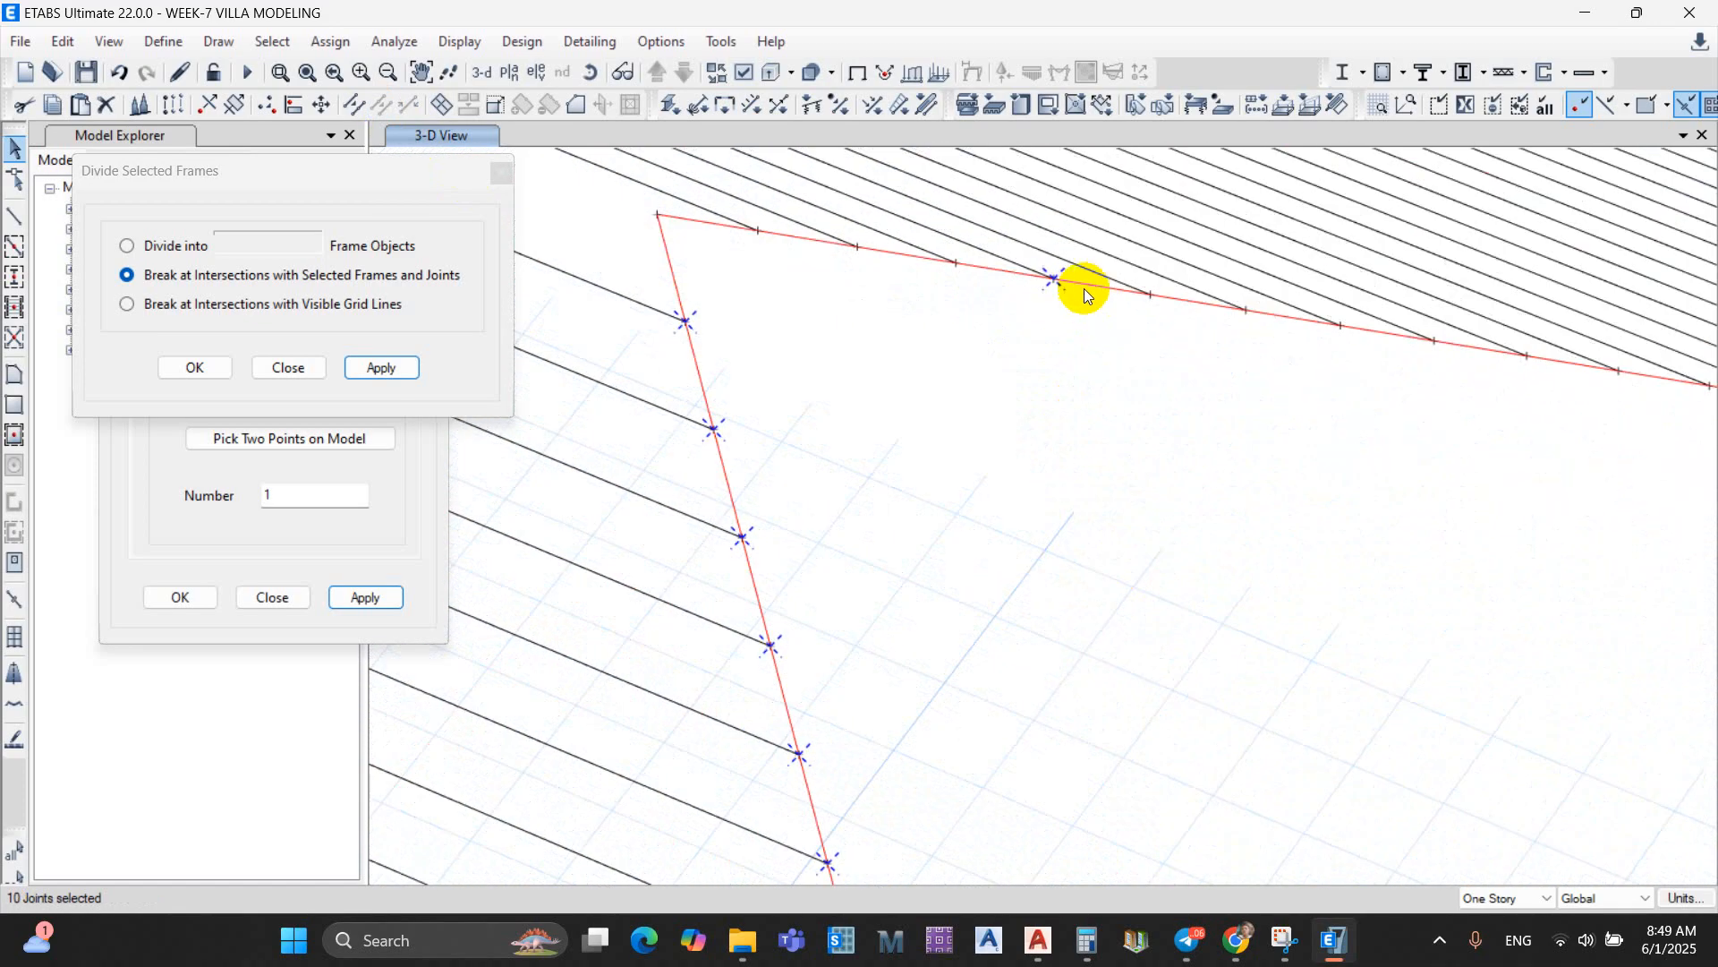
left_click(1055, 283)
Step: Add the remaining intersection joints down to the lowest frame on the joined hip member to the selection
scroll(1063, 538, "down", 3)
scroll(985, 261, "up", 5)
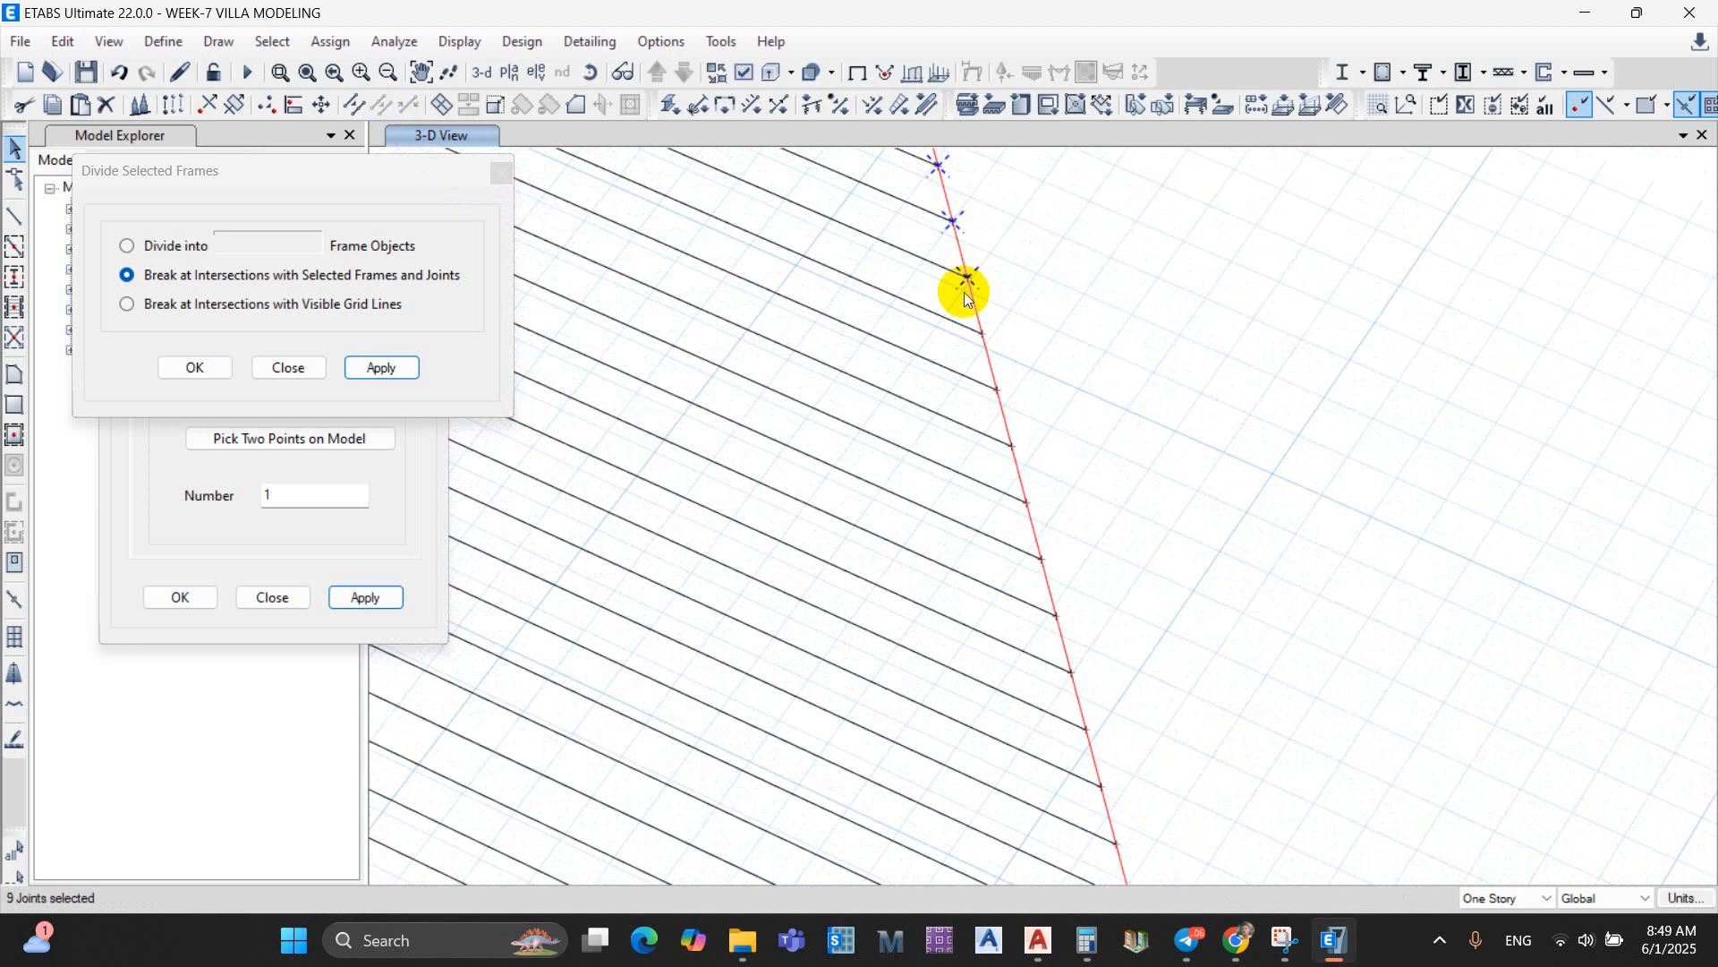
left_click_drag(1124, 577, 1118, 581)
scroll(1114, 583, "down", 3)
scroll(1005, 337, "up", 4)
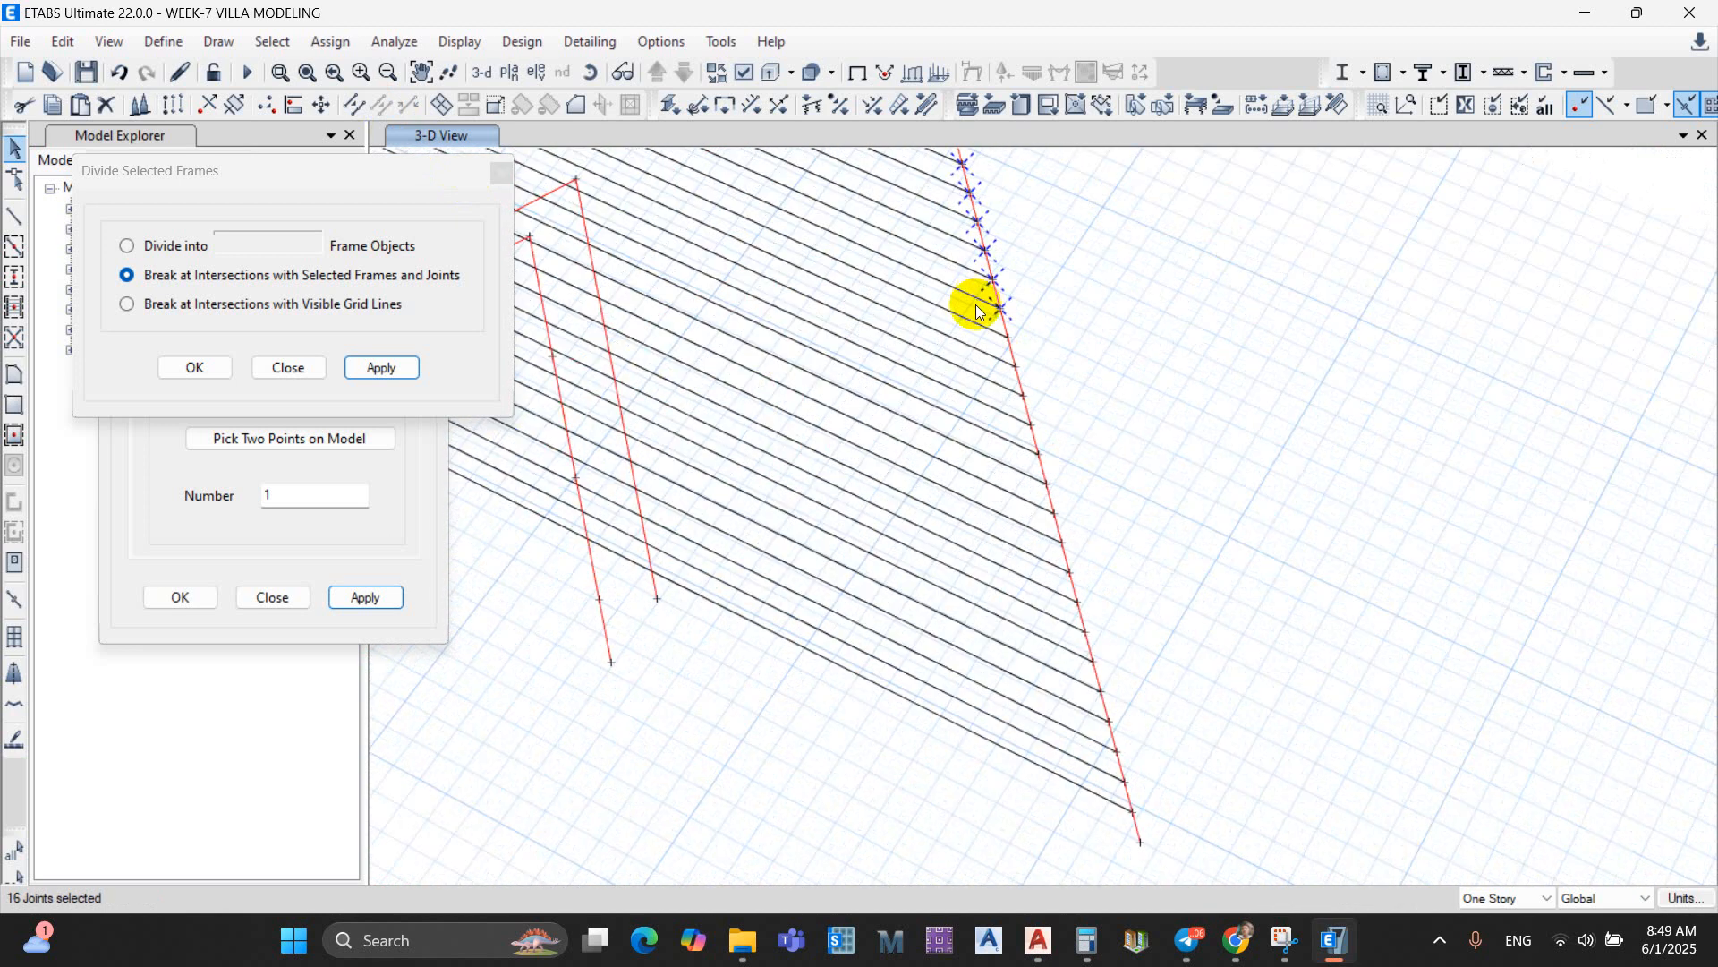
left_click_drag(1177, 808, 1177, 808)
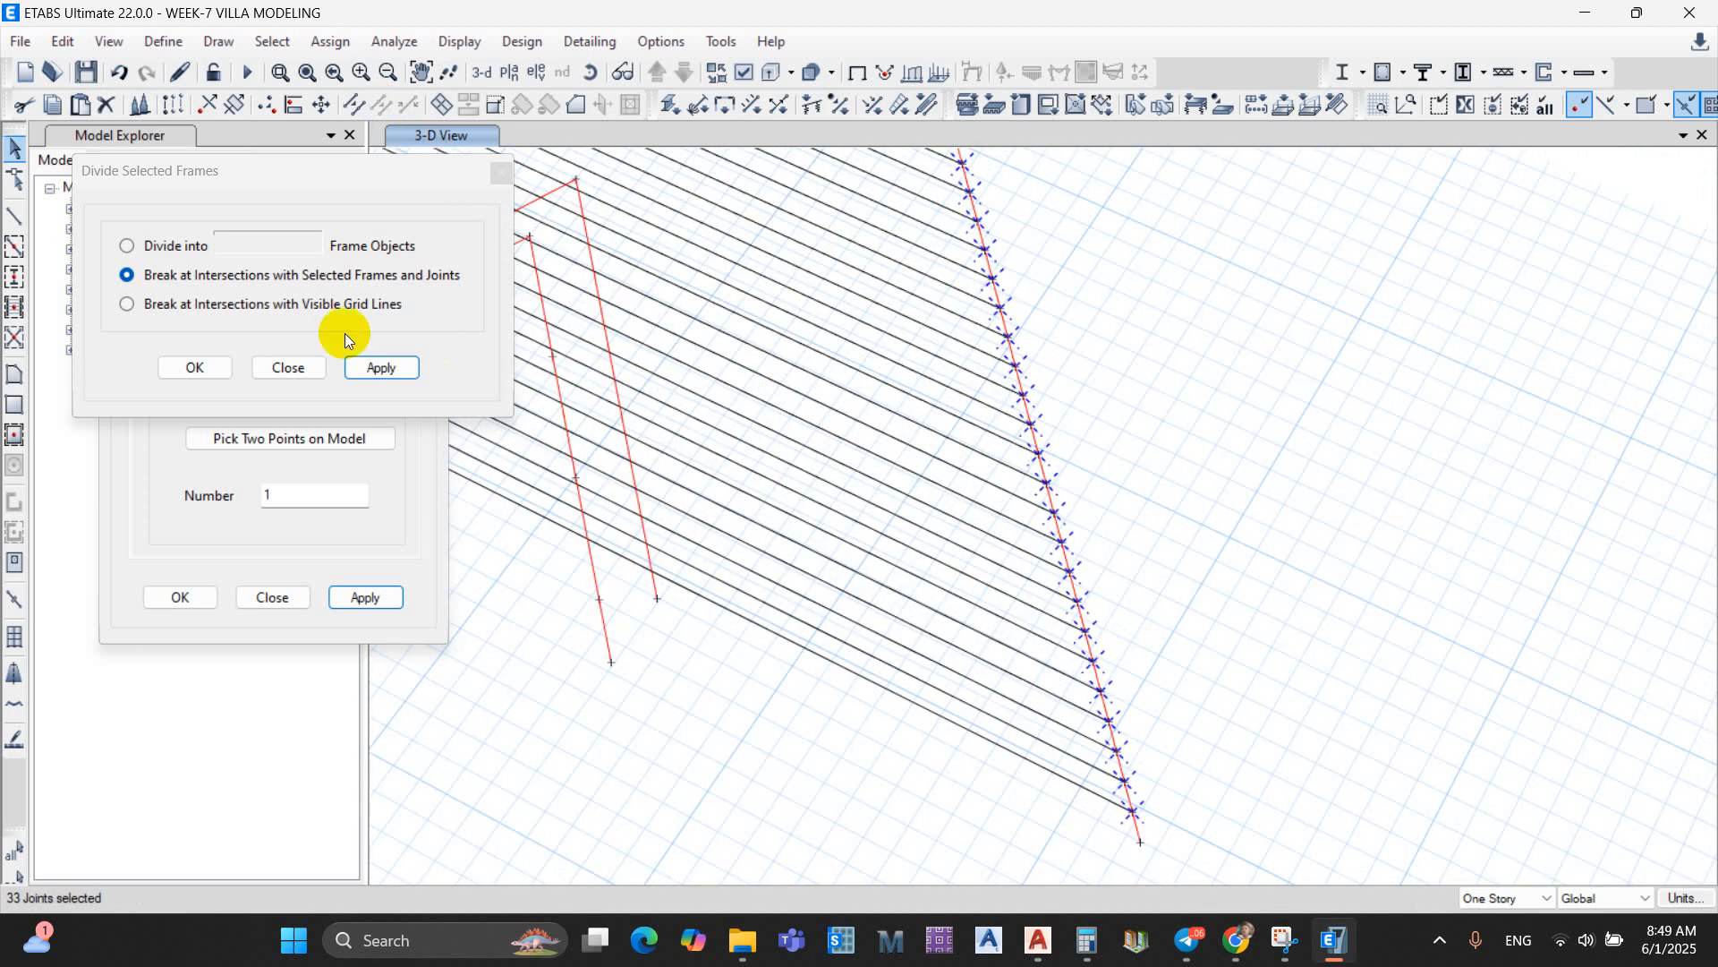
scroll(1024, 414, "down", 3)
scroll(1016, 522, "up", 4)
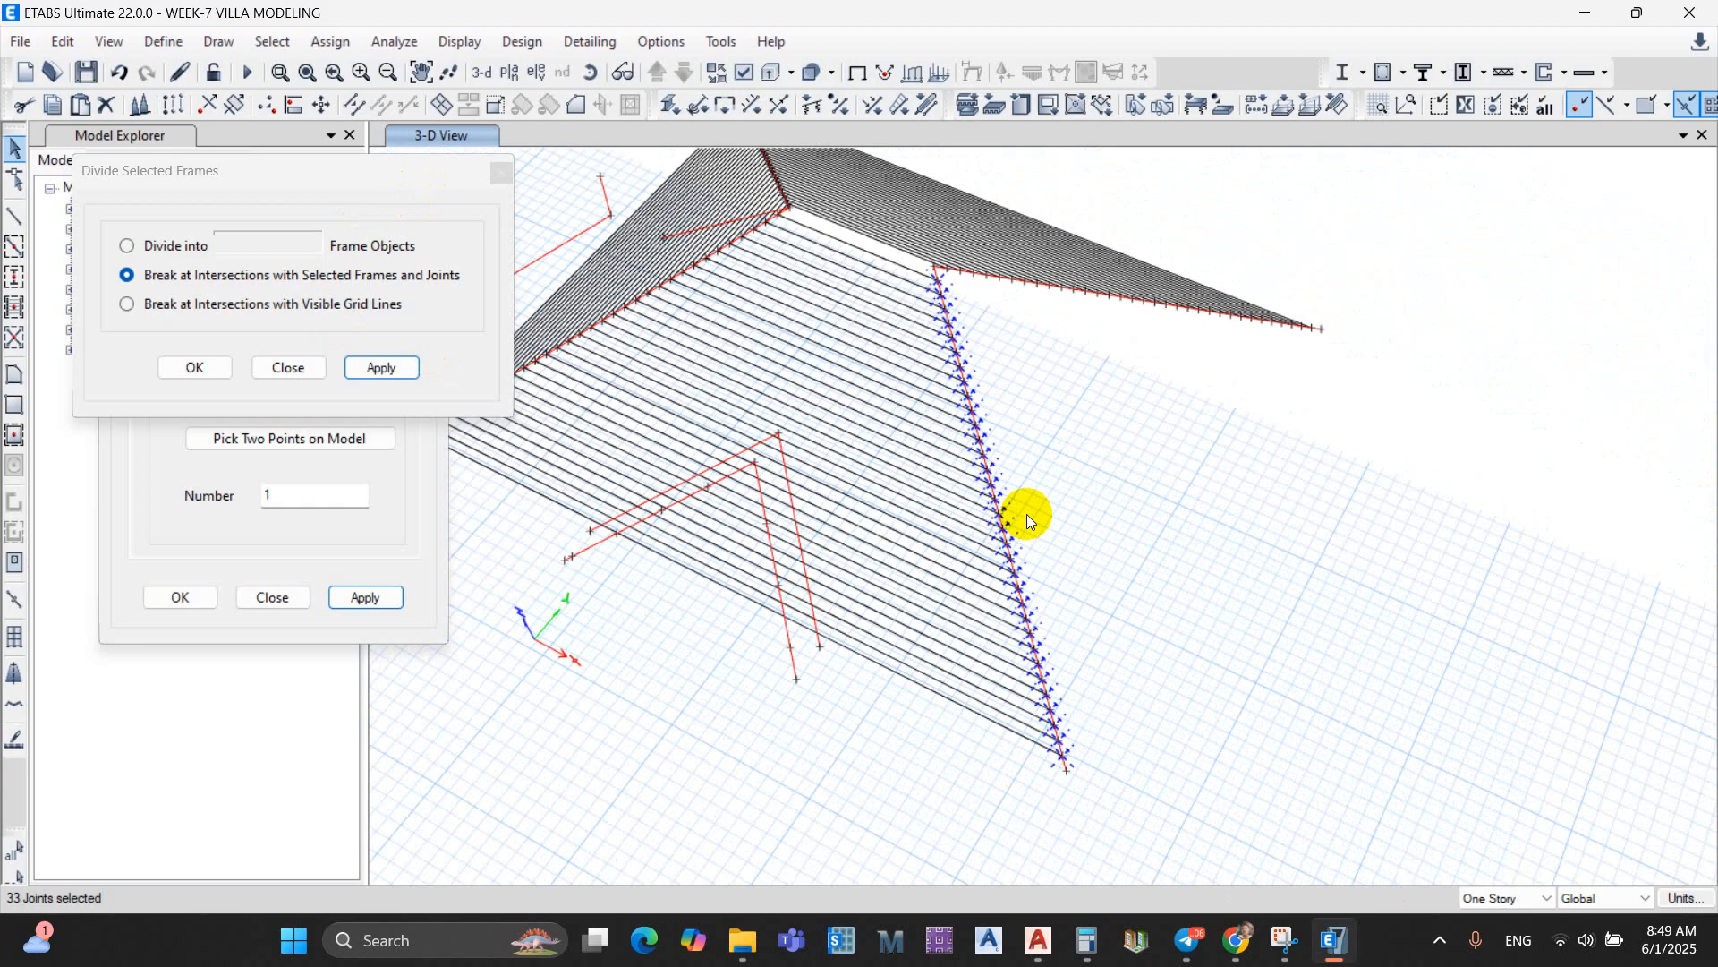
Step: Extrude the selected hip joints linearly into frames with dx 0, dy 15 m, dz 0 and number 1
left_click_drag(419, 170, 1441, 40)
left_click(240, 342)
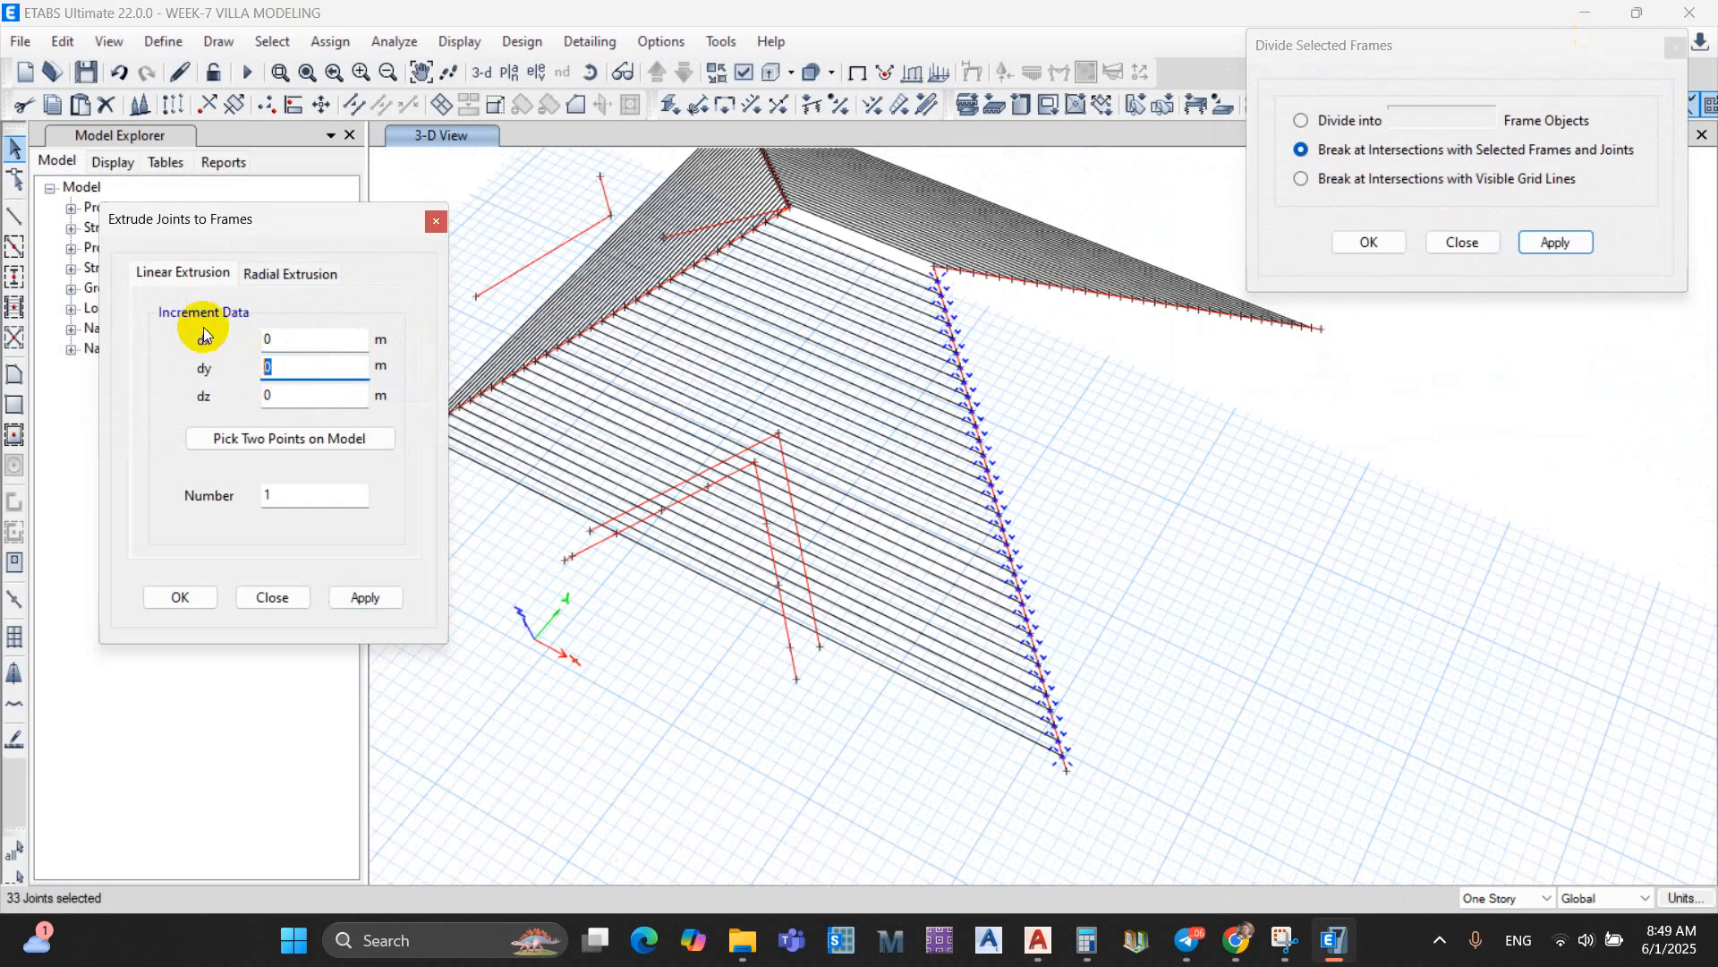
left_click(381, 595)
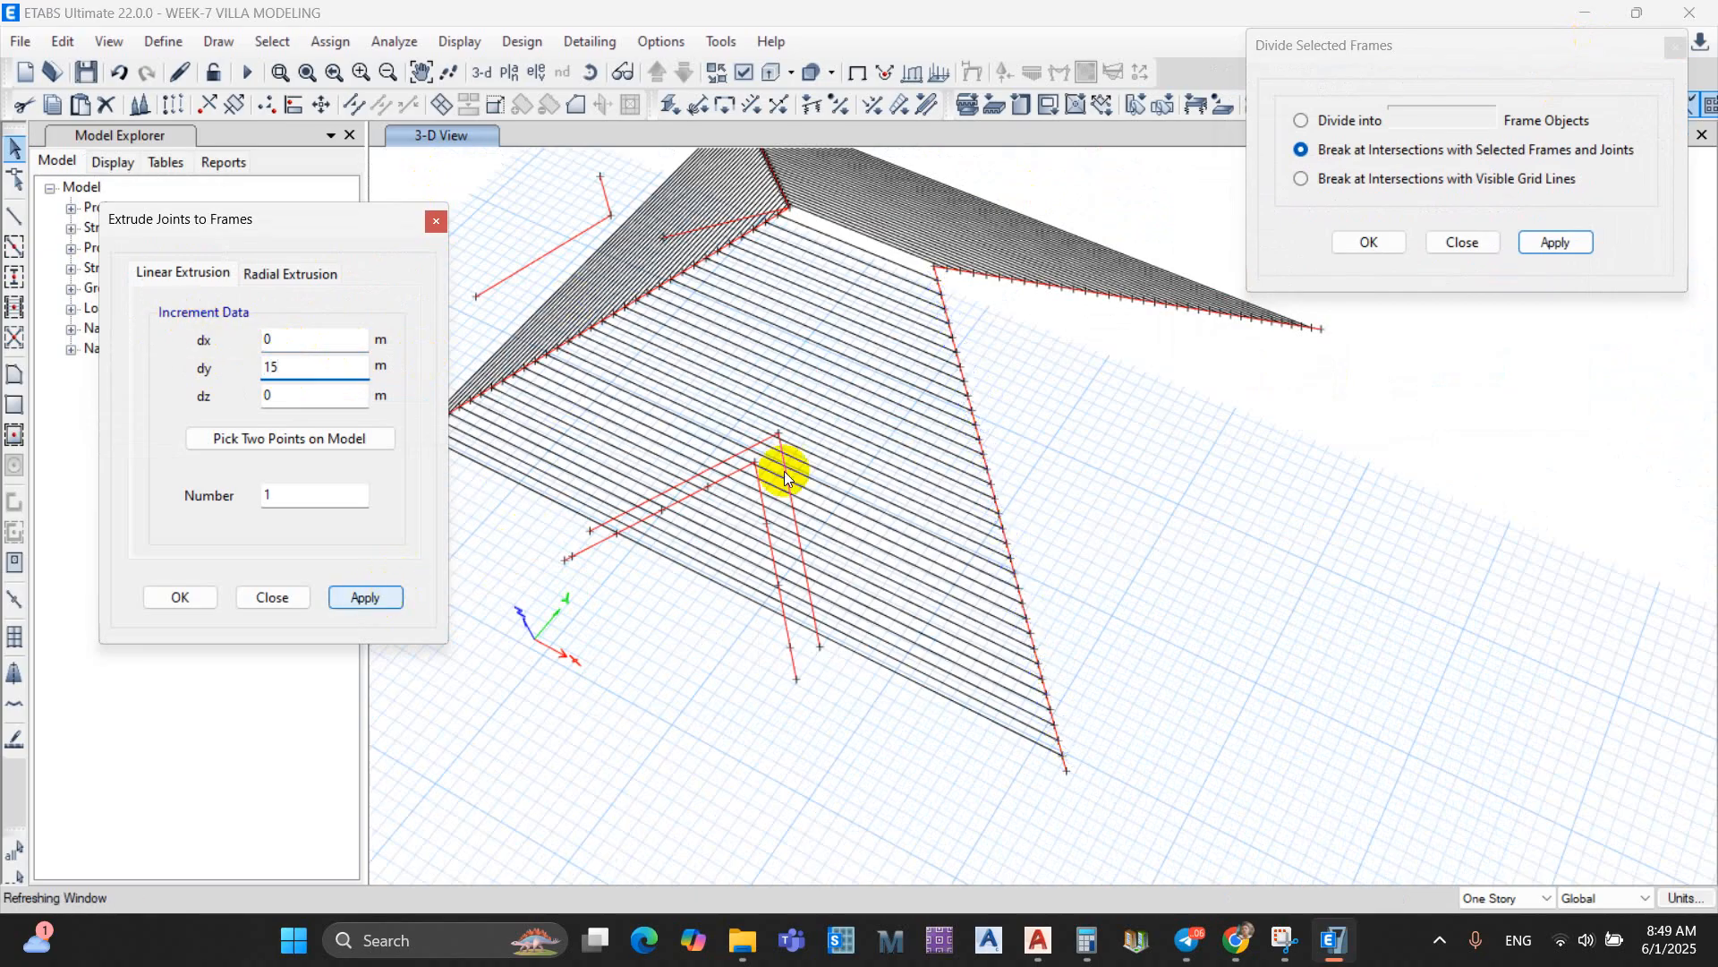
Step: Select all segments of the hip member crossed by the 15 m frames, and join them into a single frame
scroll(728, 556, "up", 4)
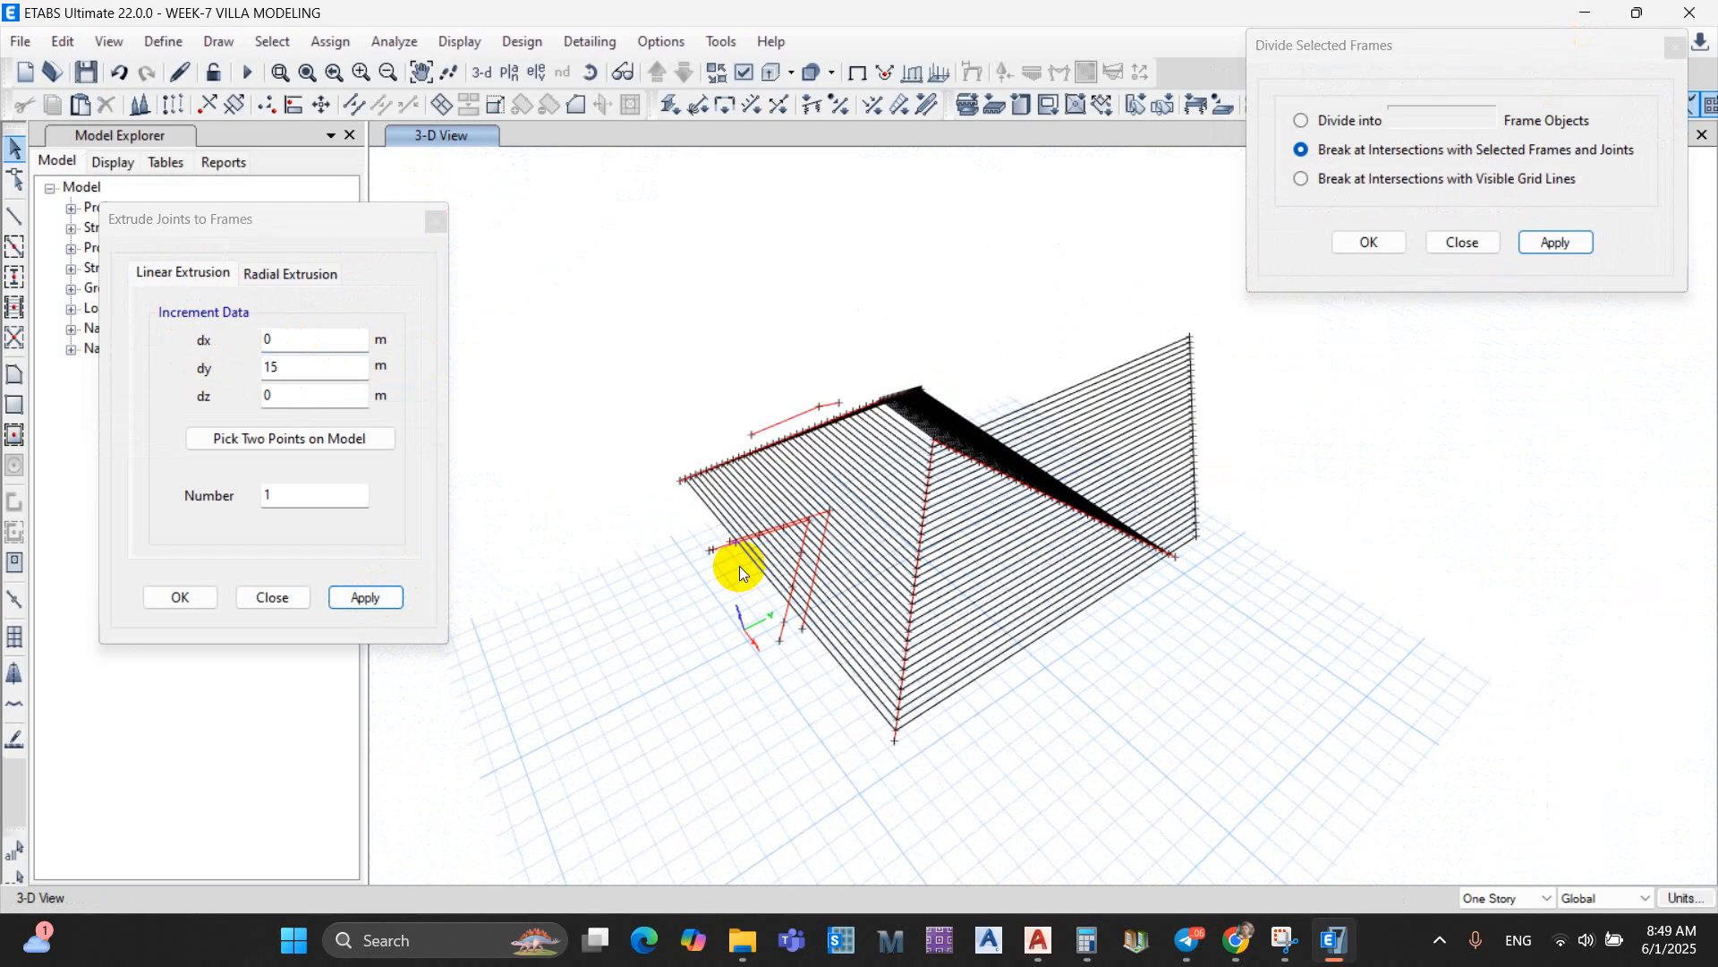
scroll(1087, 544, "up", 3)
scroll(1087, 544, "down", 4)
scroll(992, 545, "up", 1)
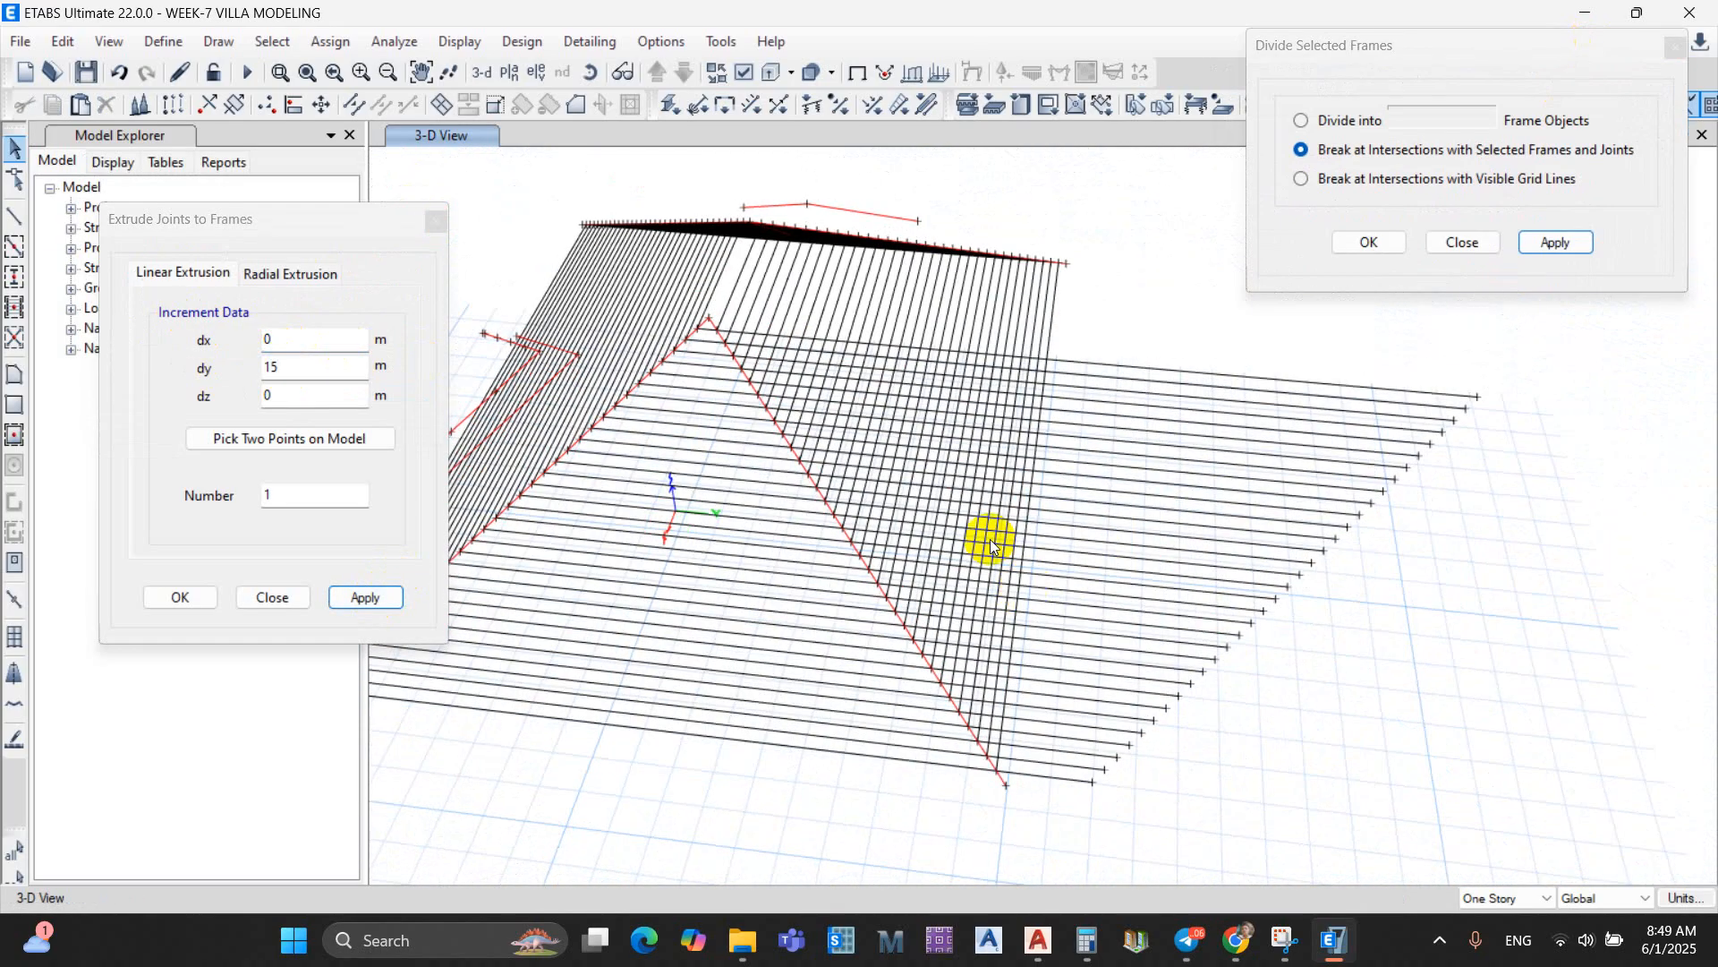
left_click_drag(1010, 824, 1008, 821)
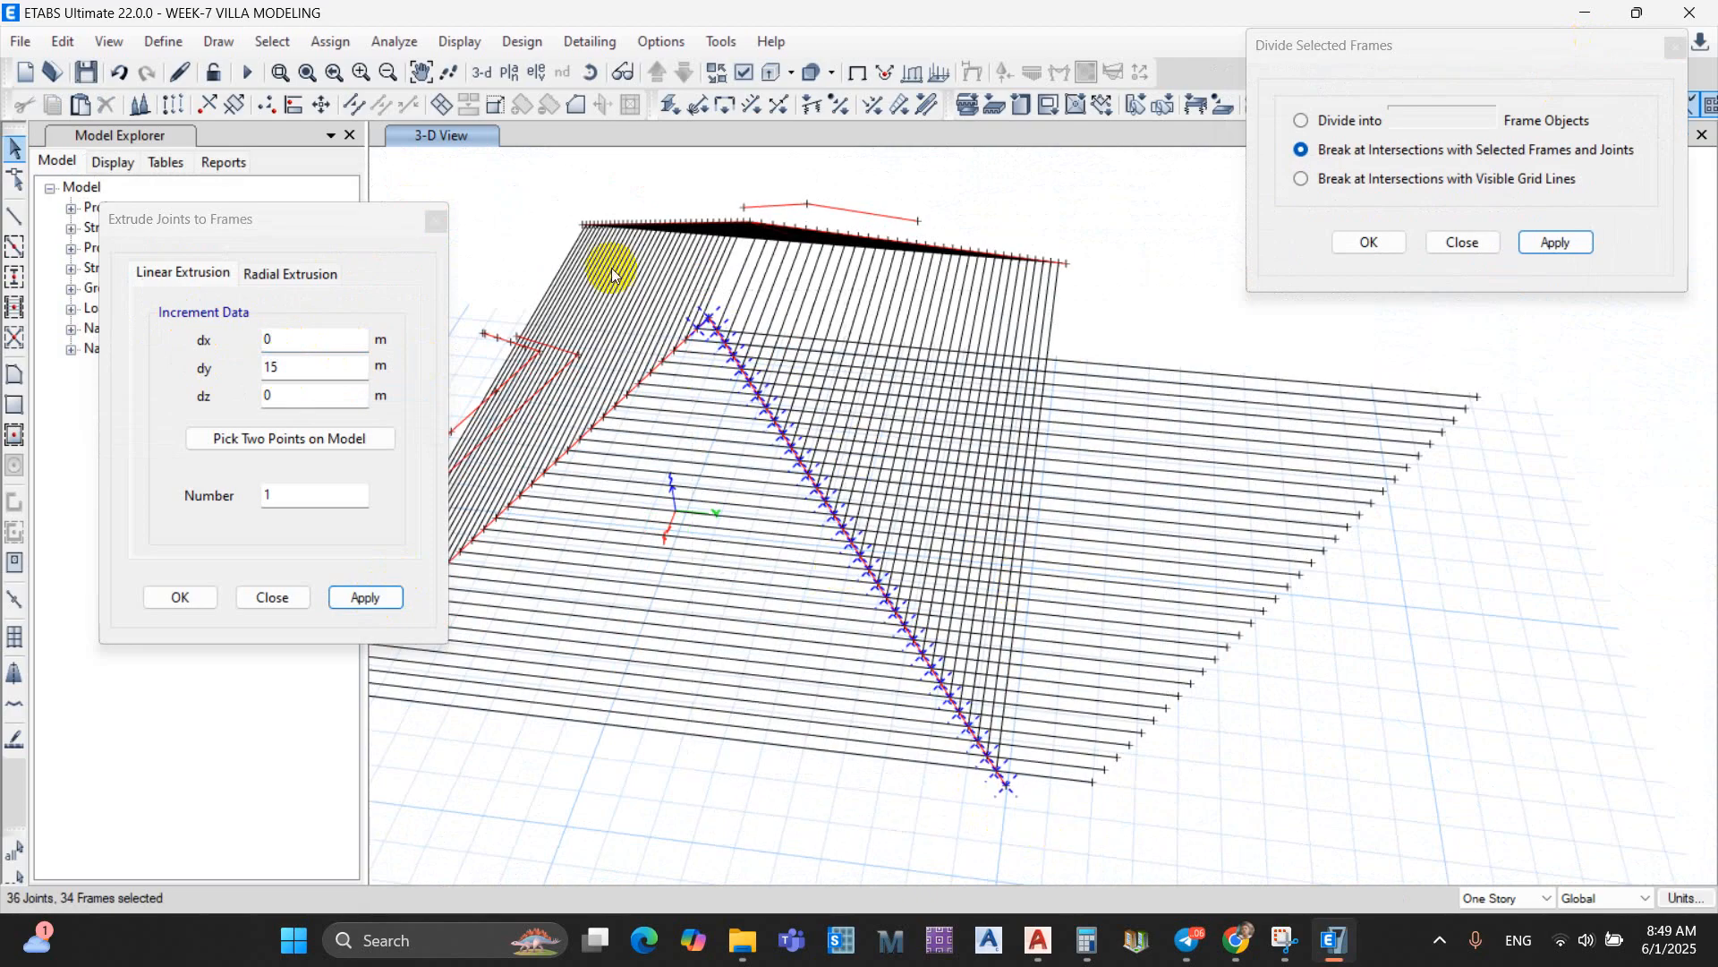
left_click(385, 104)
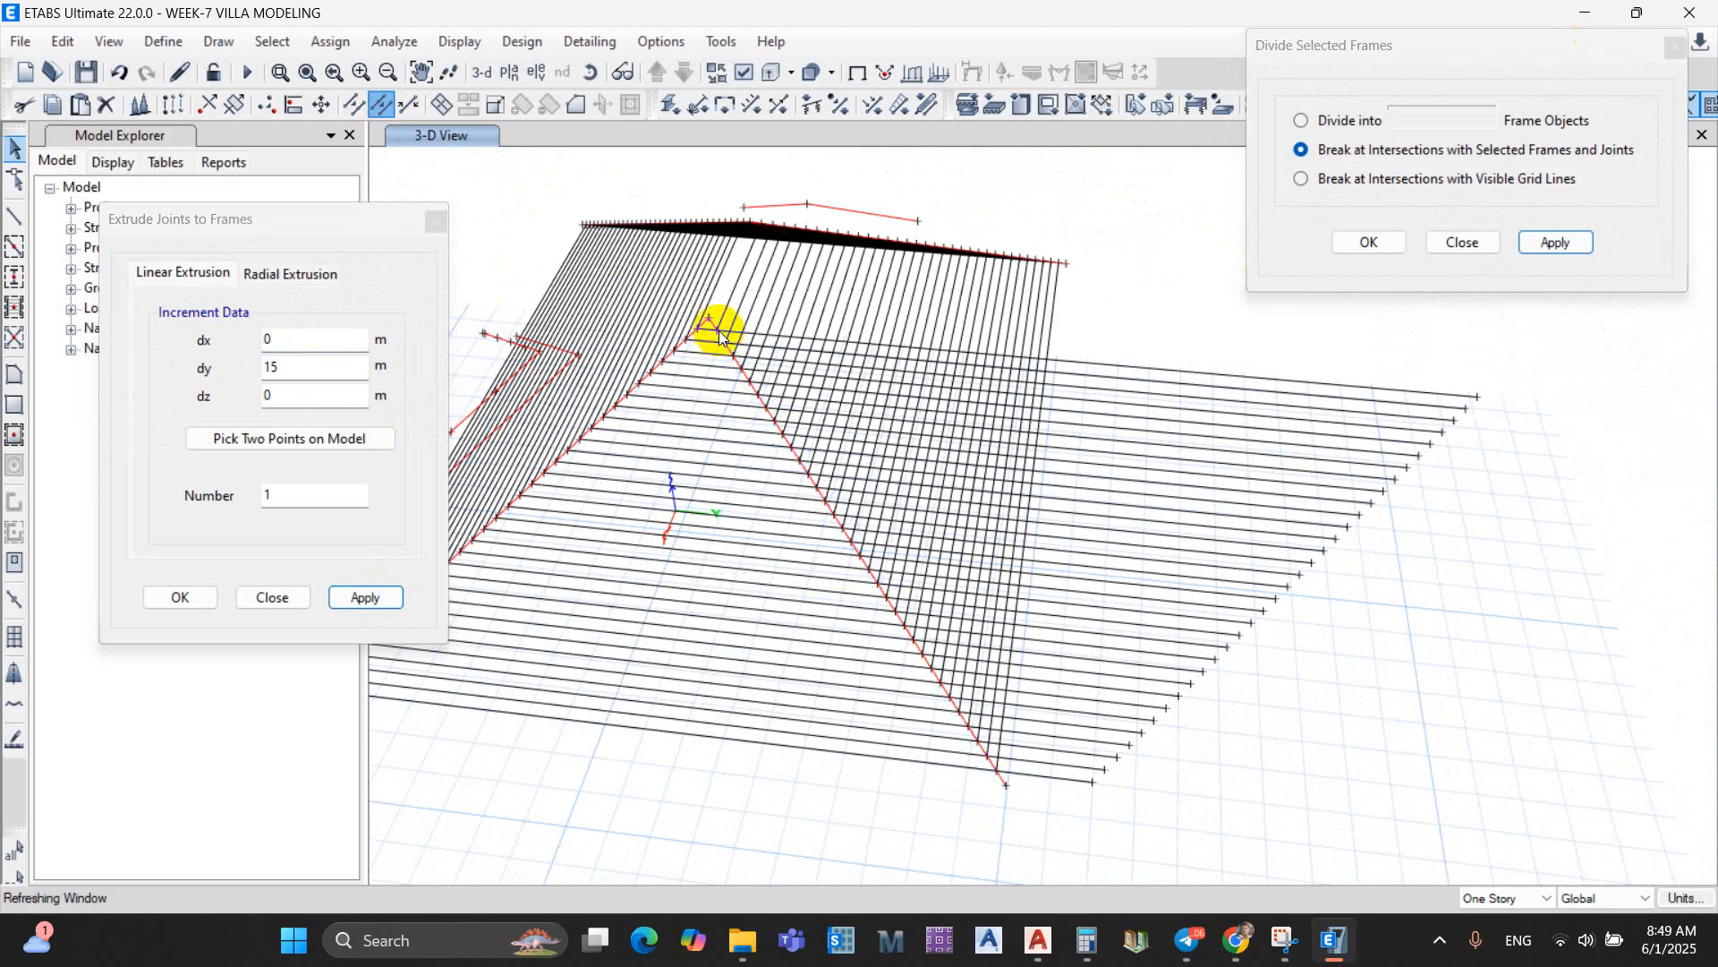
Step: Divide the joined hip member and the 15 m frames at their intersections, and delete the frame segments extending beyond the hip
scroll(714, 320, "up", 5)
left_click(688, 344)
scroll(757, 371, "down", 5)
scroll(1074, 447, "down", 3)
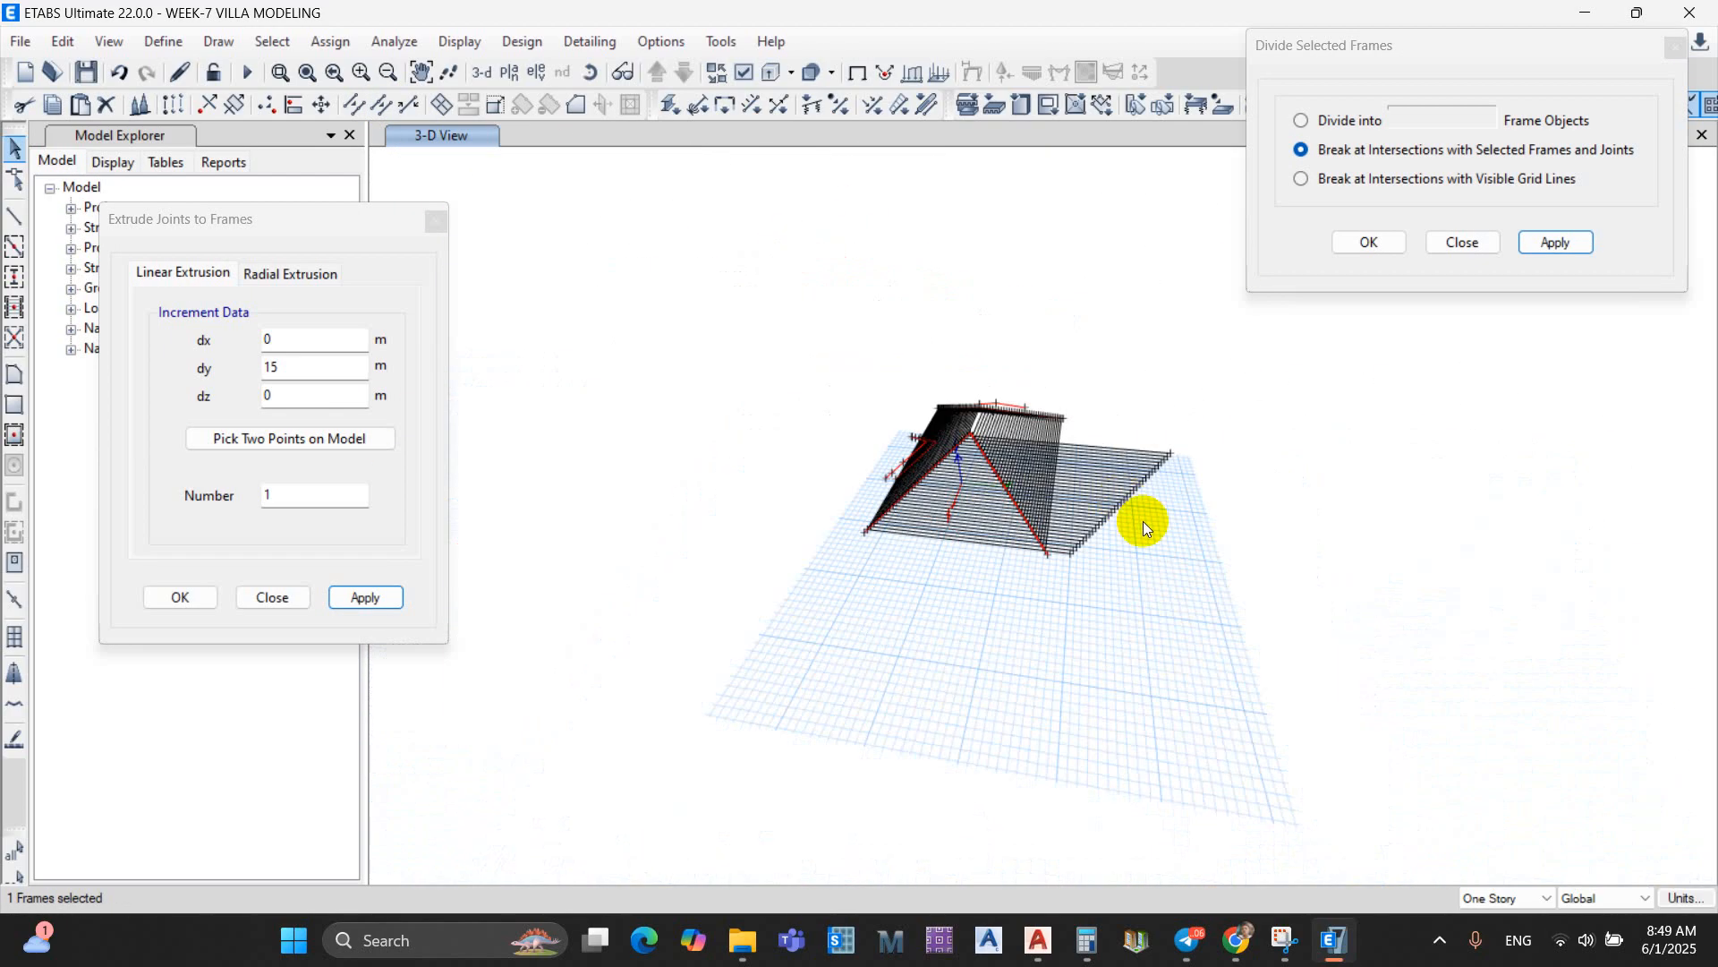
middle_click_drag(1142, 521, 1120, 497, "shift")
scroll(1120, 497, "up", 4)
left_click(1138, 223)
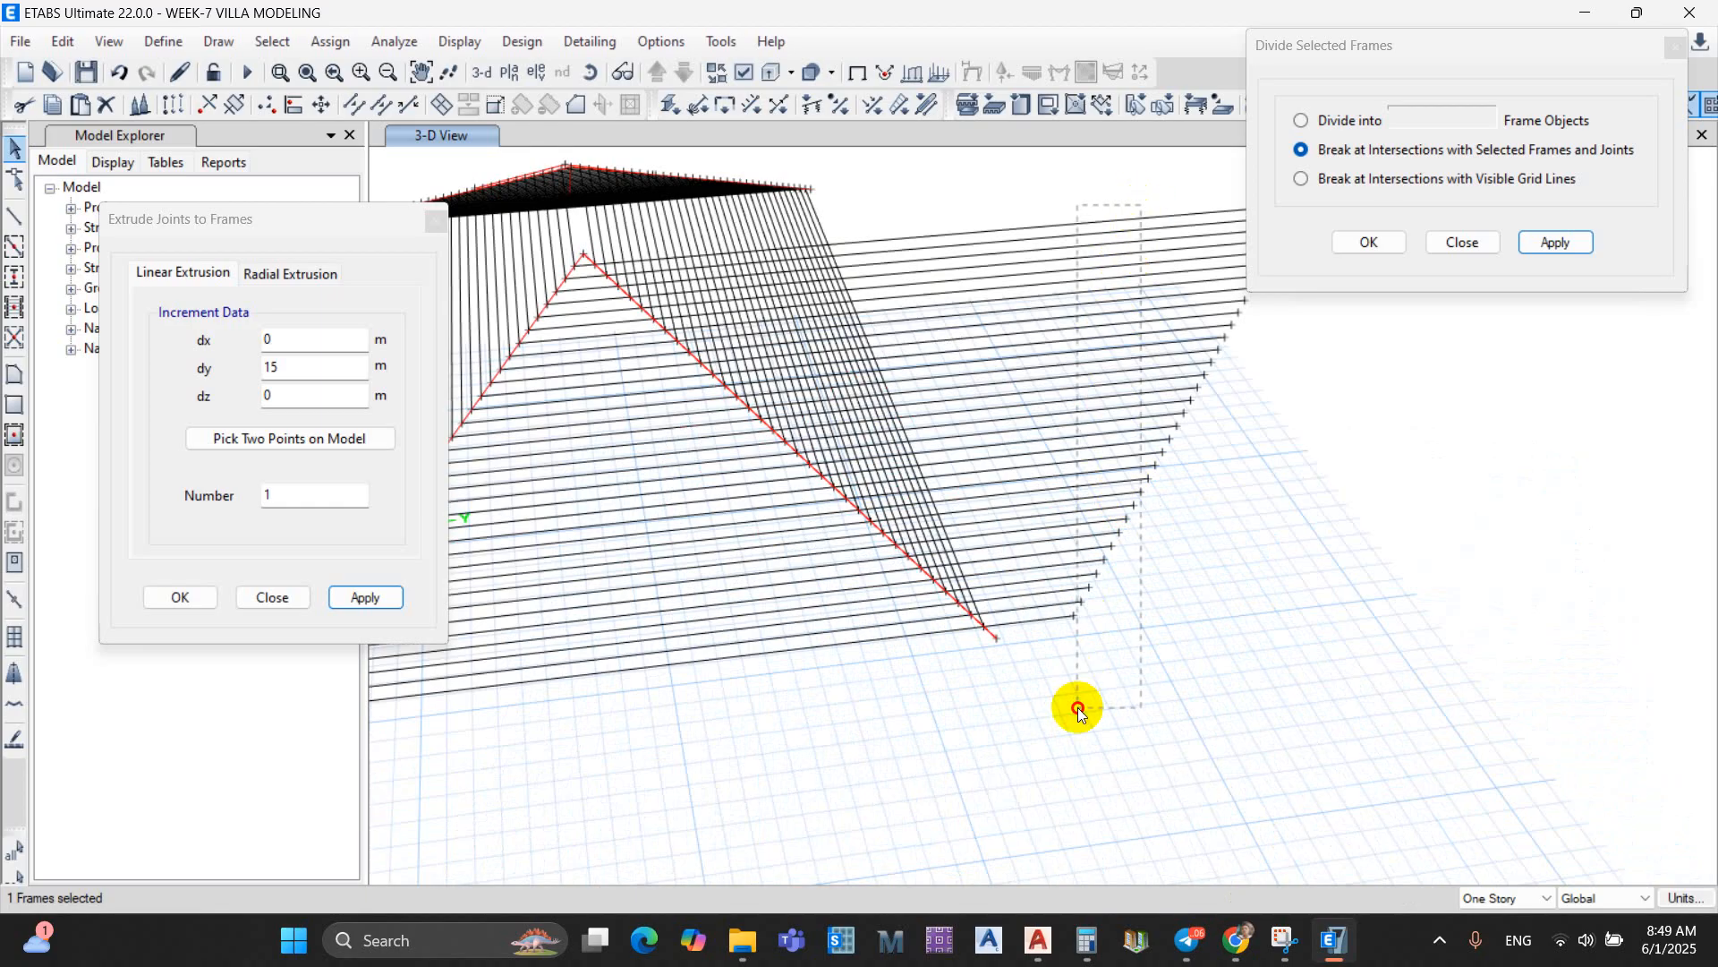
left_click_drag(1068, 716, 1067, 716)
left_click(1532, 242)
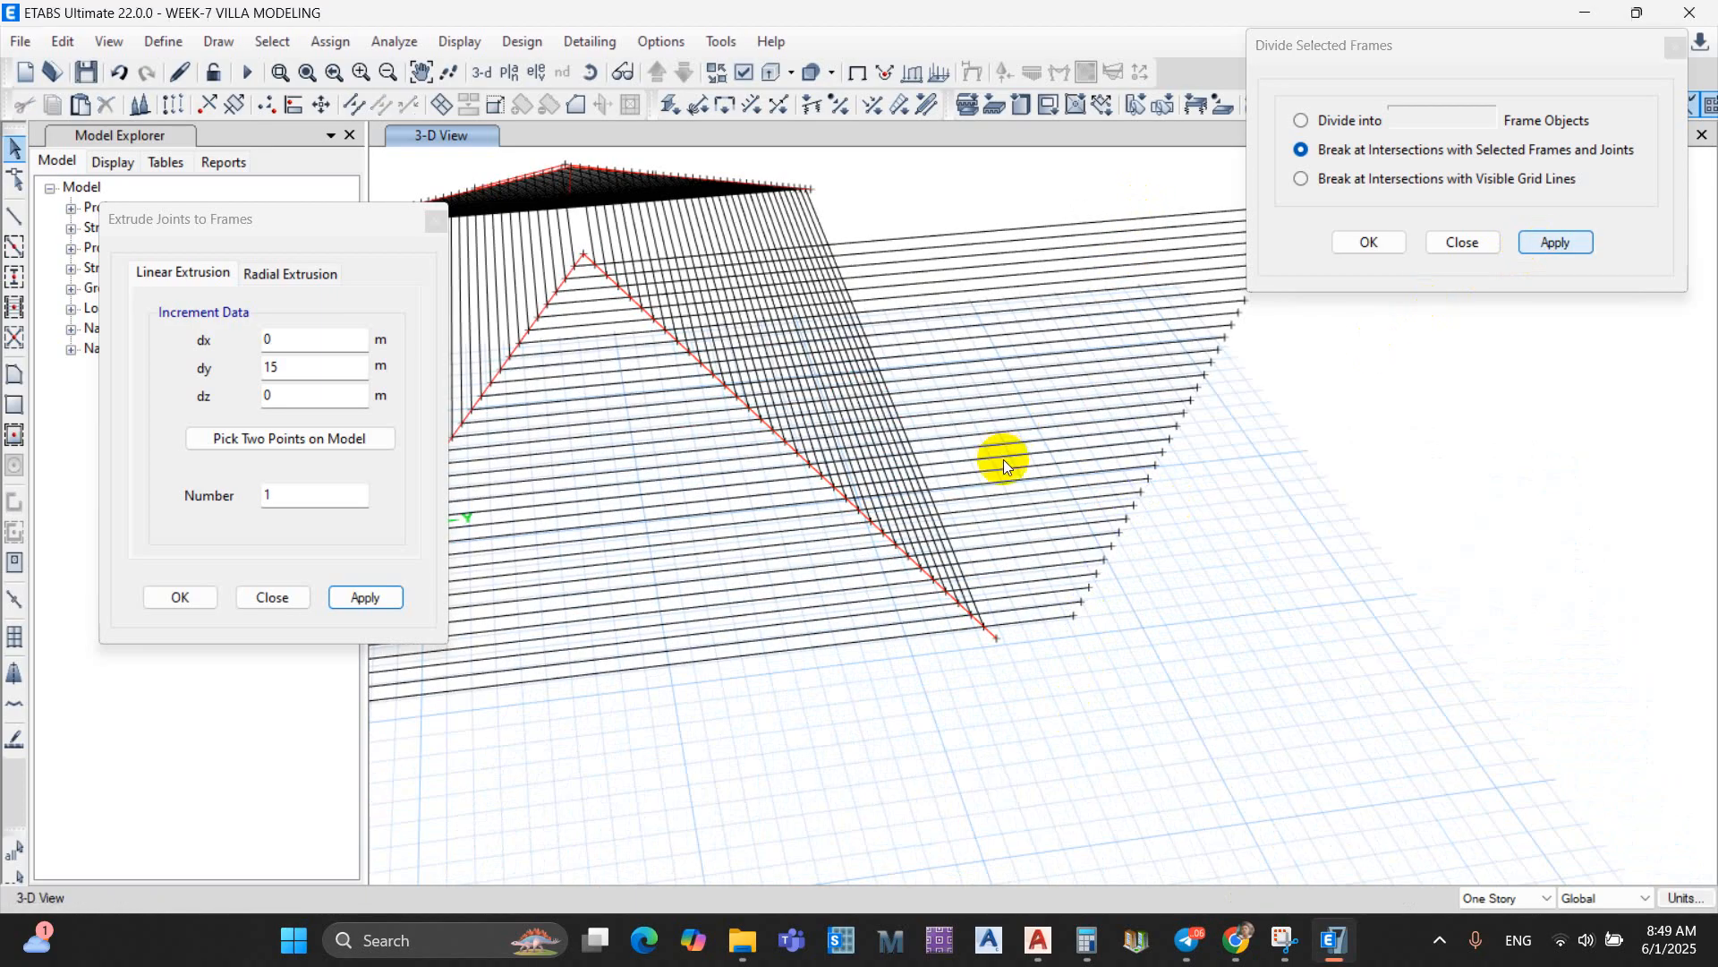
scroll(1003, 459, "down", 3)
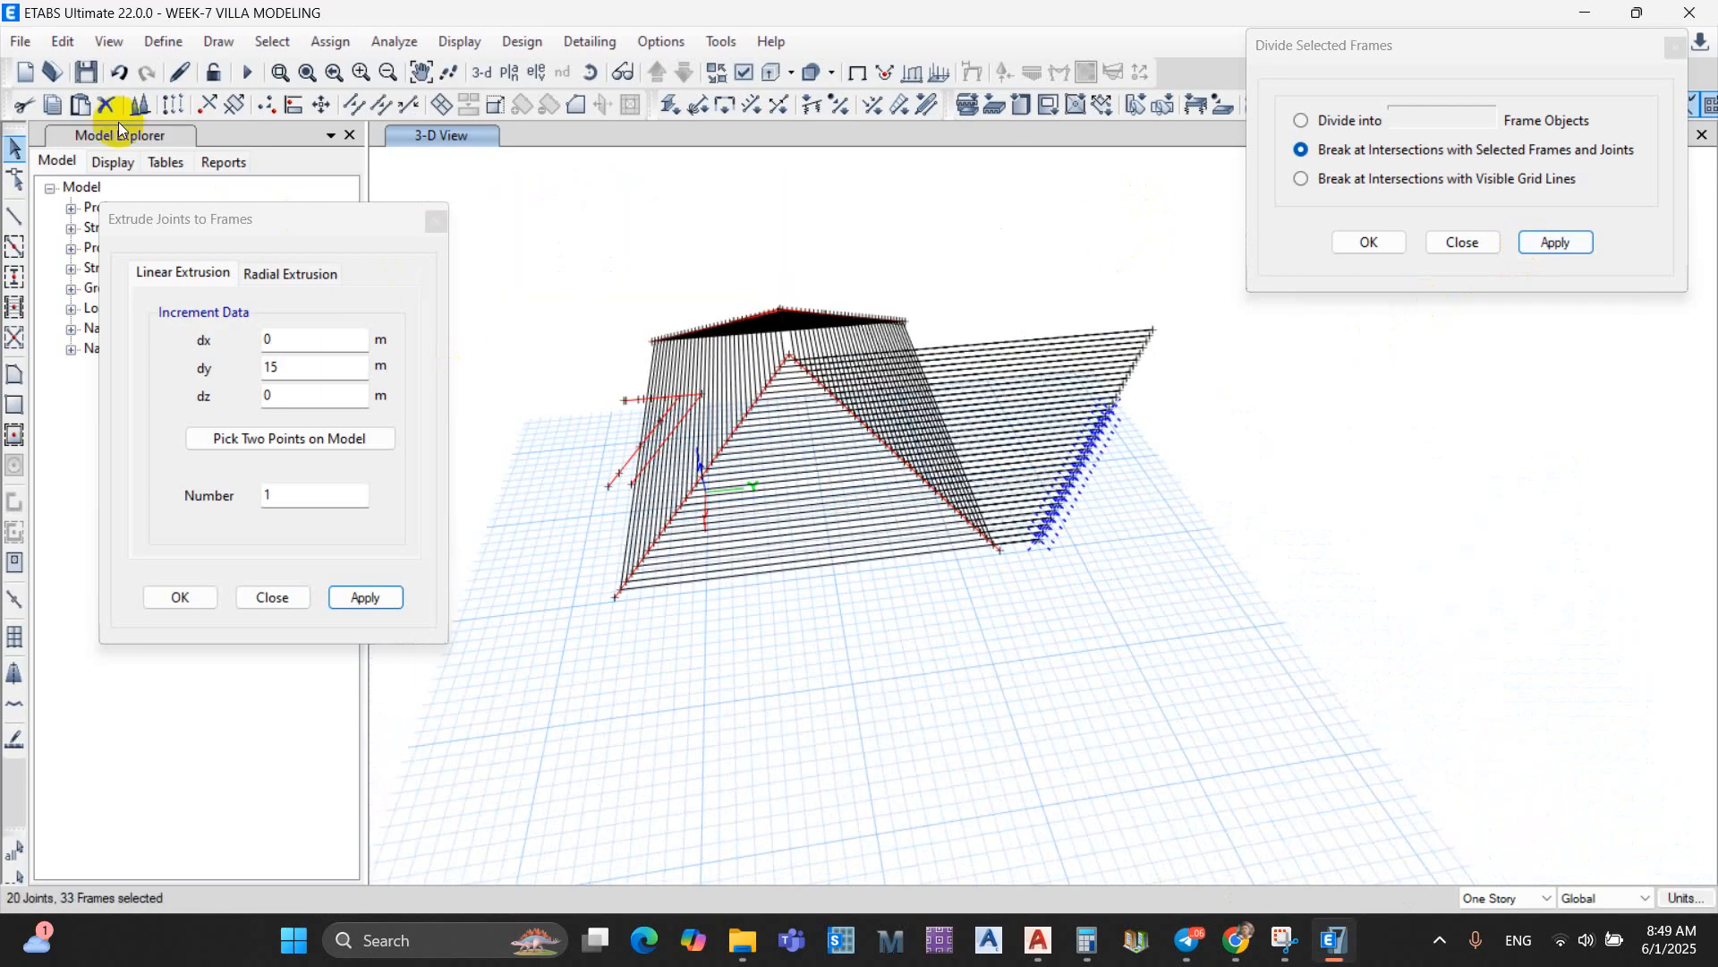
left_click(105, 105)
Step: Select the upper V-shaped pair of inclined frames and the horizontal members crossing them, and divide all of them at their intersections
middle_click_drag(1155, 487, 1085, 406, "shift")
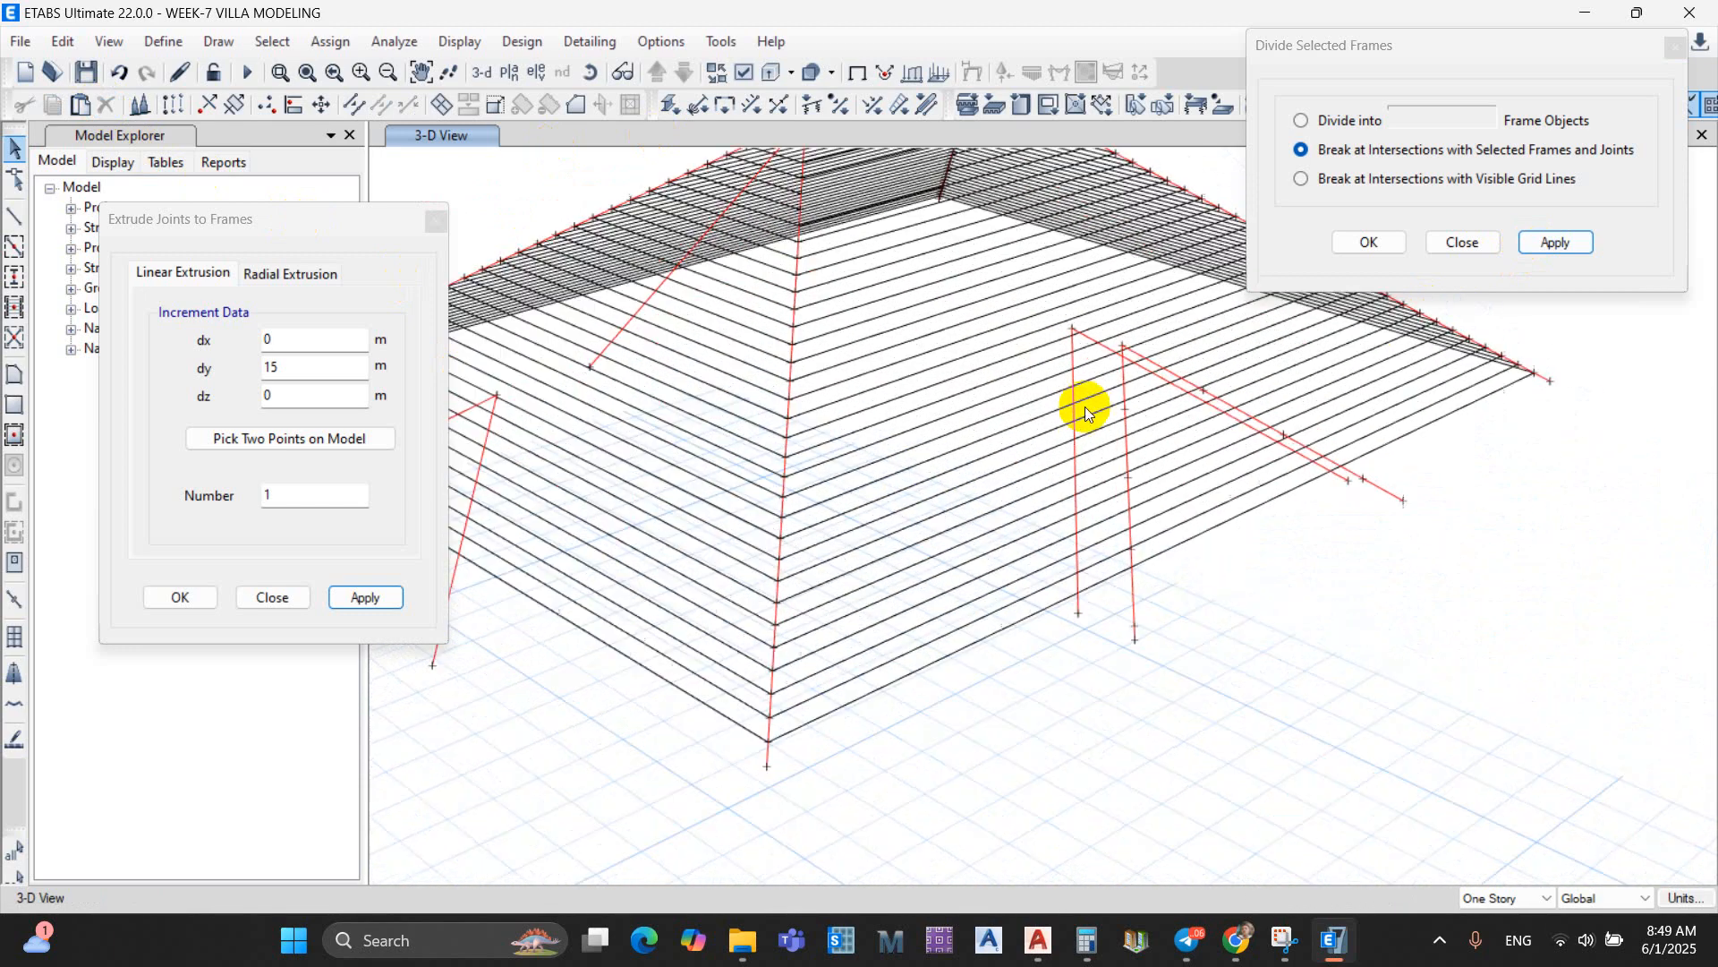
scroll(1085, 406, "up", 2)
scroll(1068, 310, "up", 3)
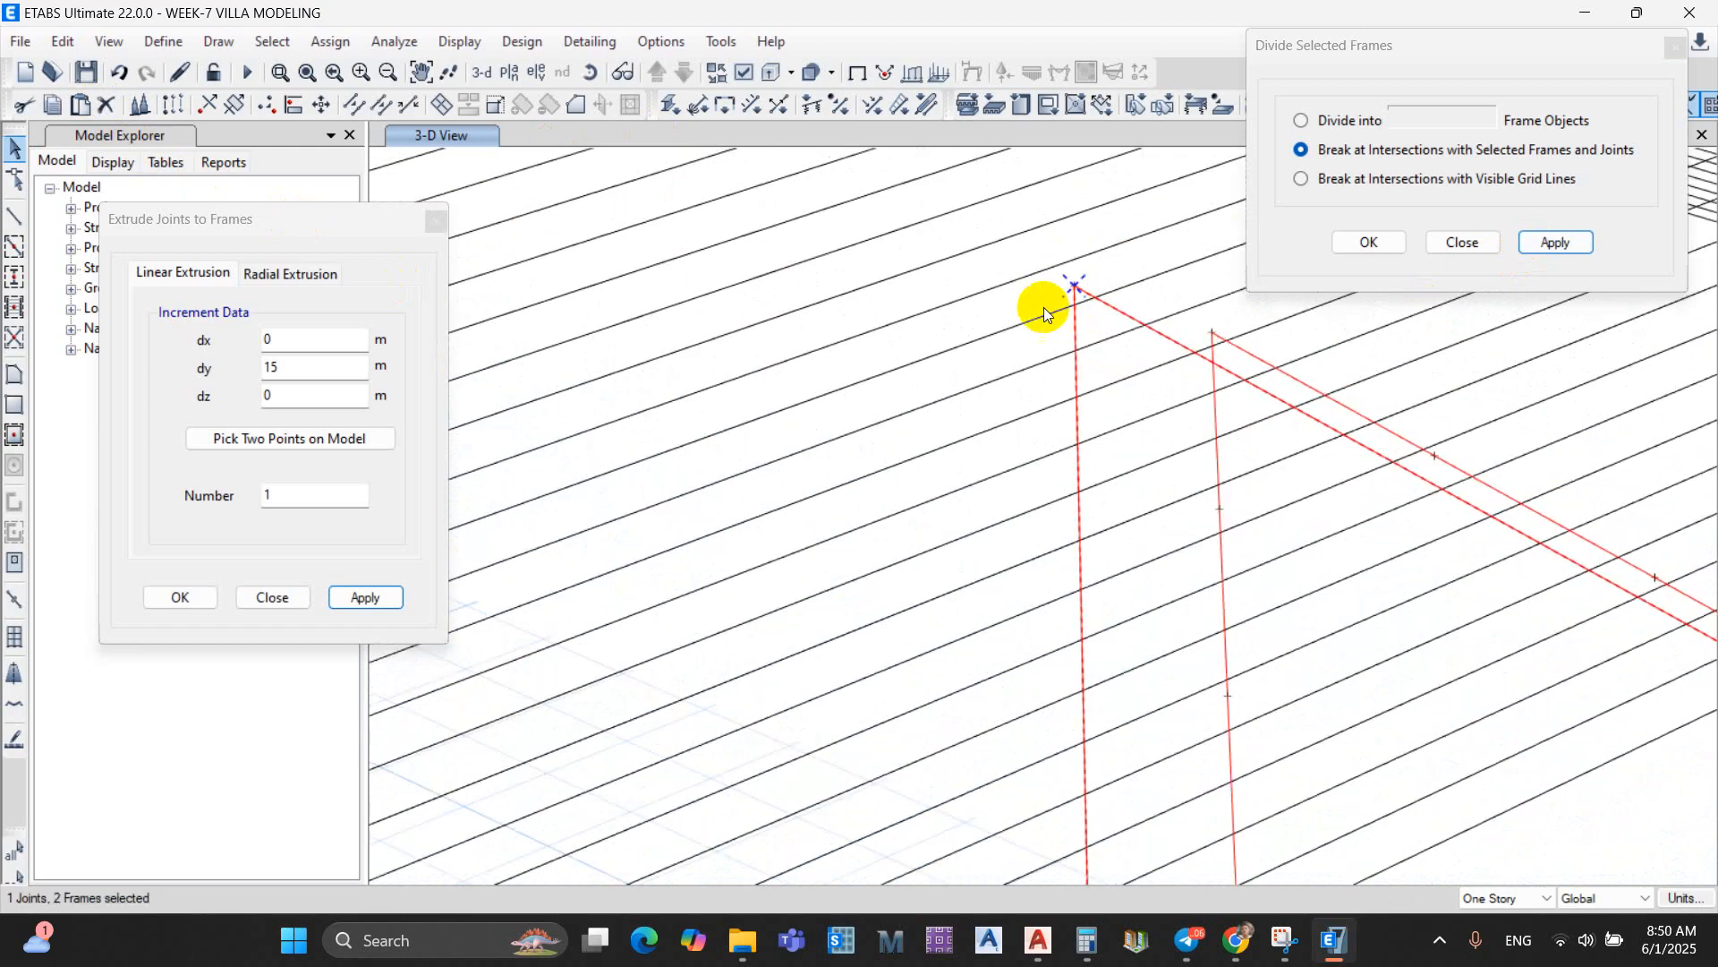
left_click_drag(1043, 307, 949, 421)
scroll(994, 680, "down", 5)
scroll(1028, 519, "up", 4)
middle_click_drag(1268, 479, 1227, 524)
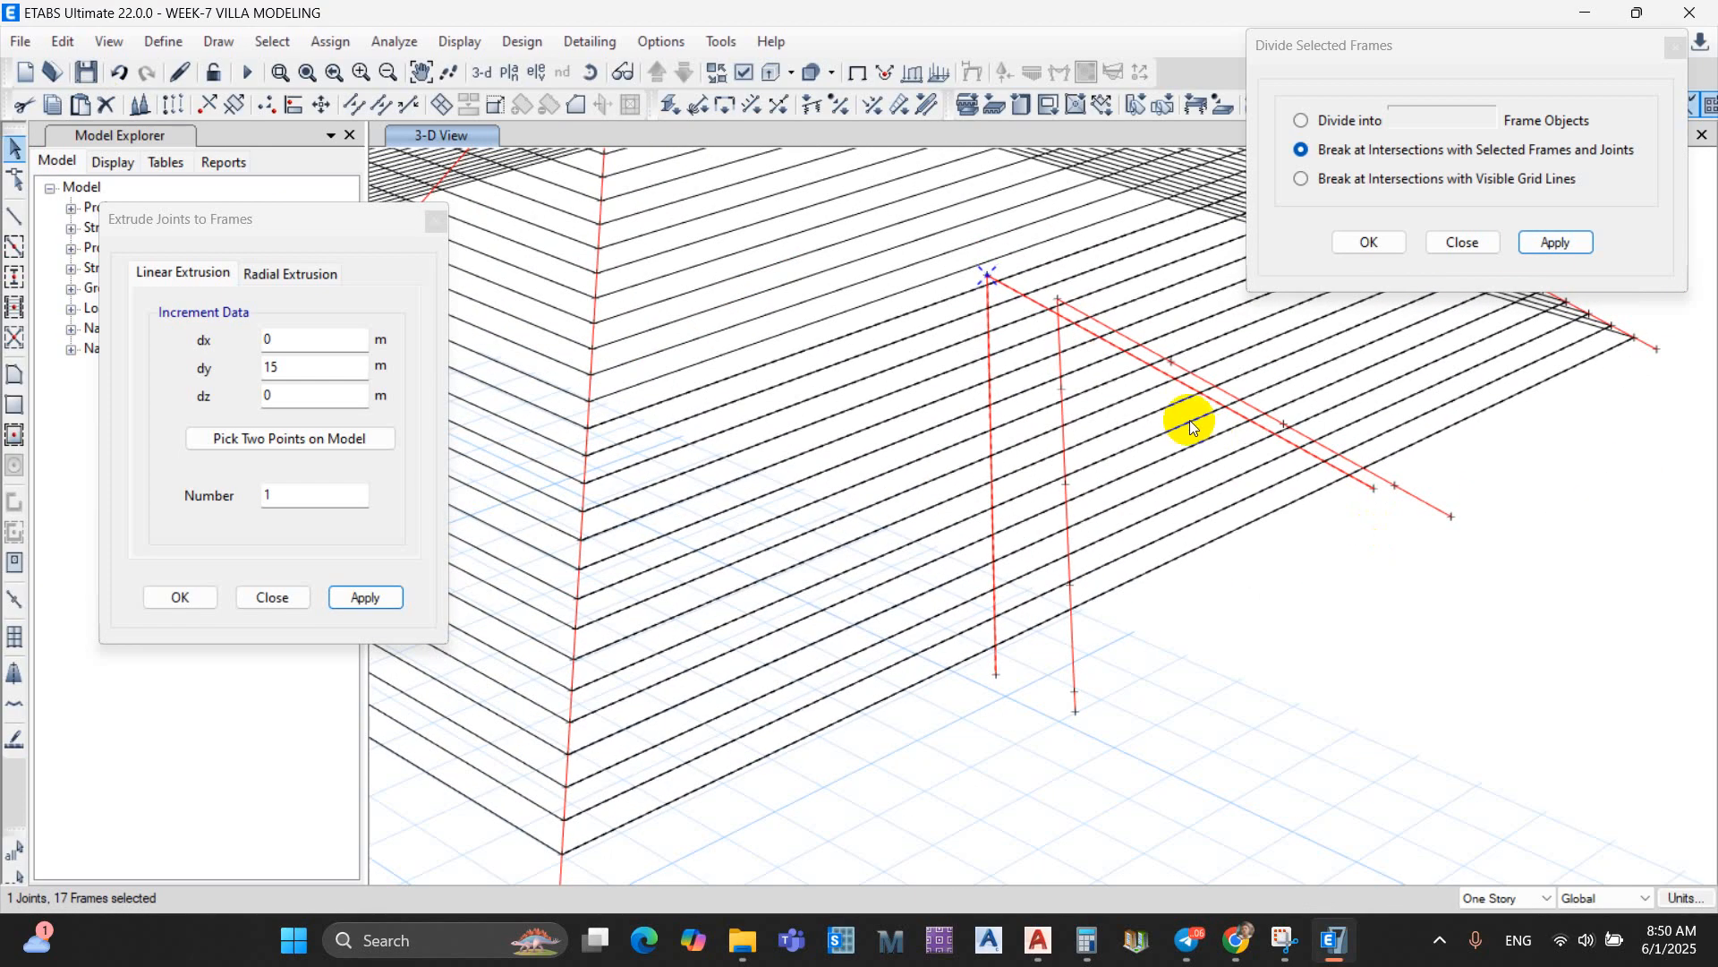
left_click(1548, 242)
Step: Select the horizontal segments beyond the first V-shaped frame, from its apex down to the eave, and delete them
scroll(992, 283, "up", 5)
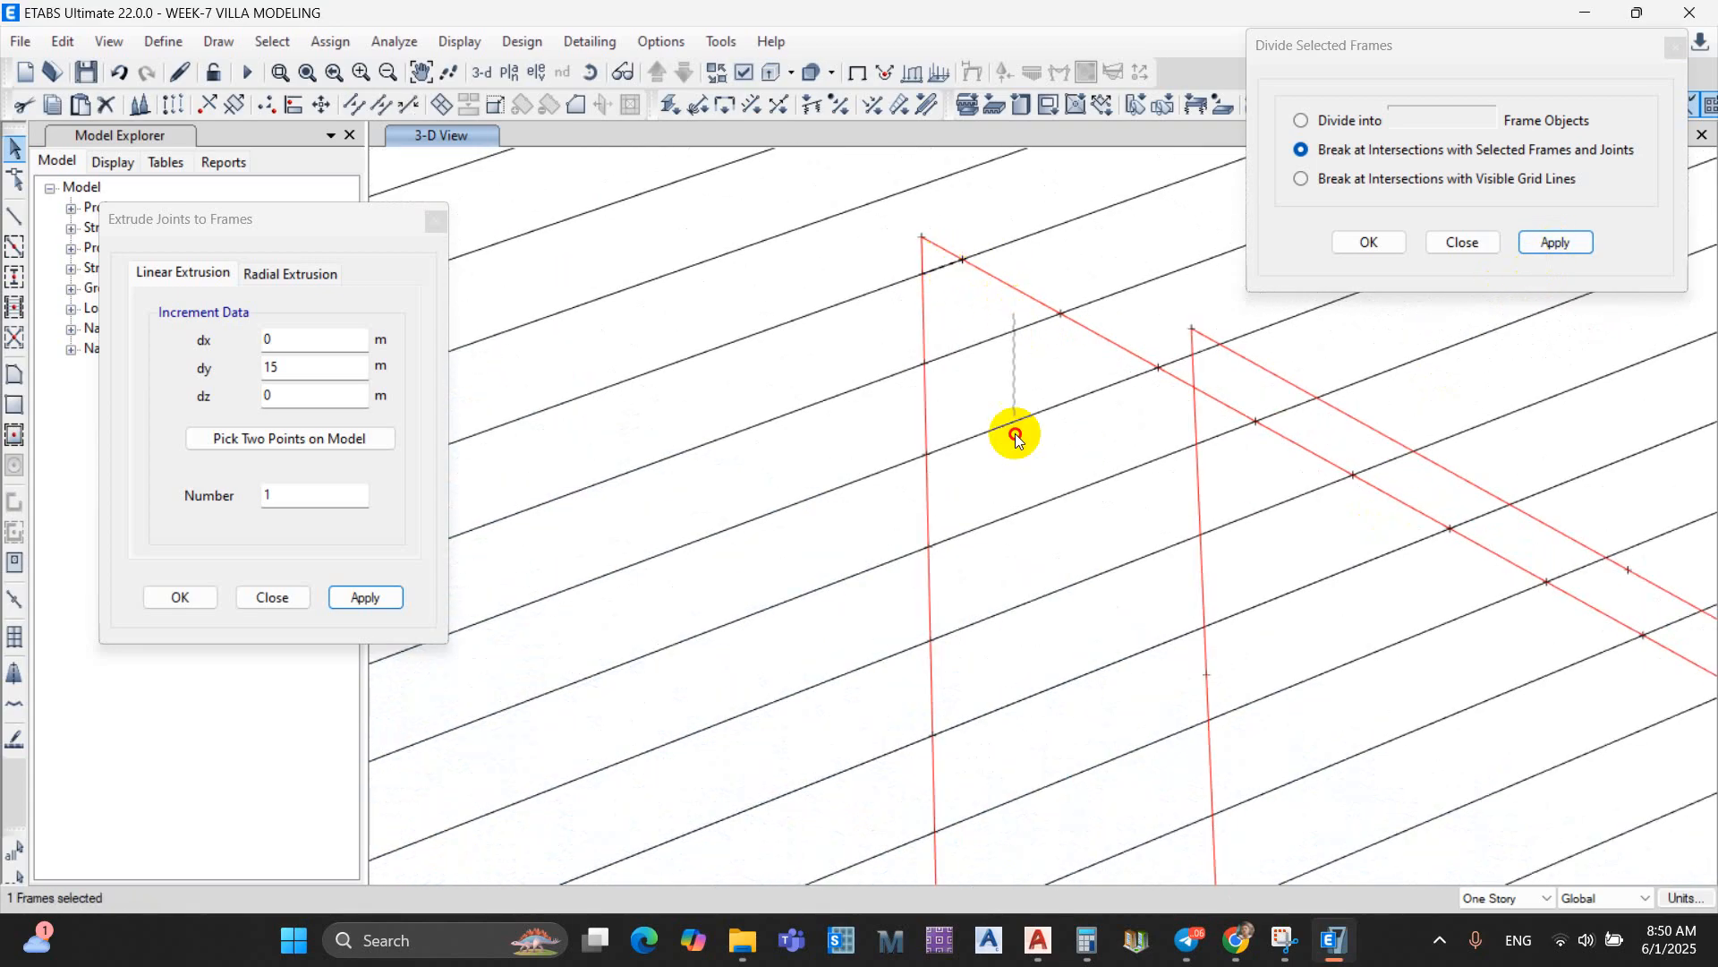
scroll(990, 583, "down", 3)
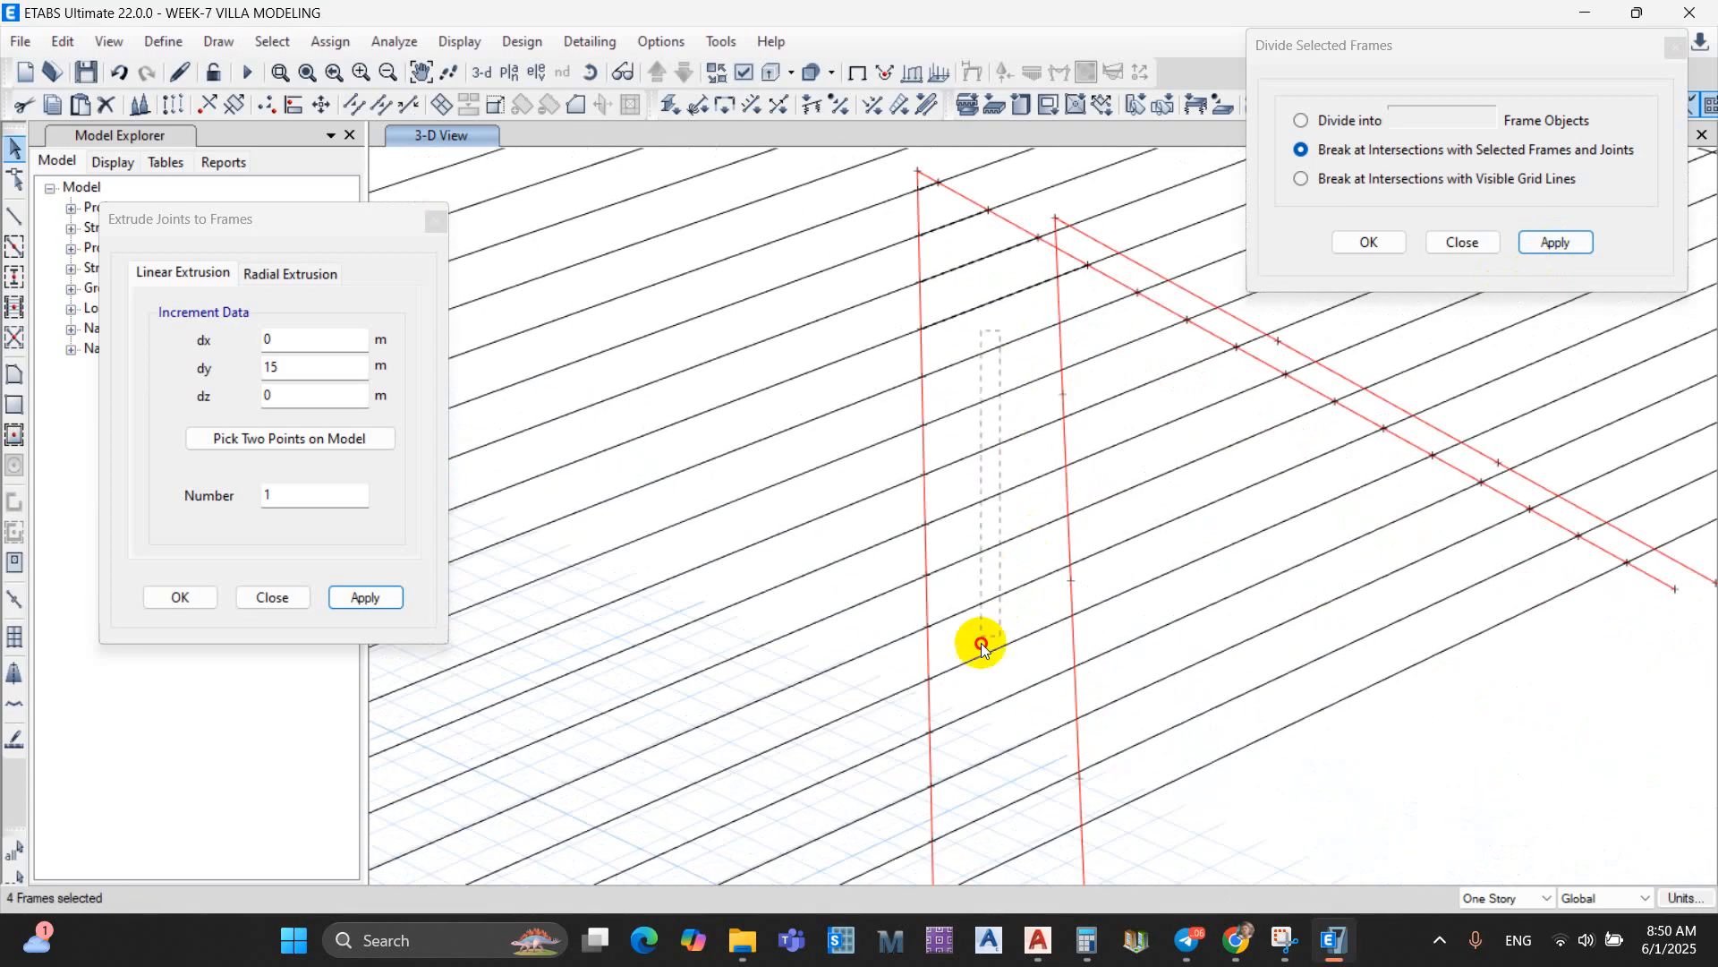
left_click_drag(982, 645, 983, 676)
scroll(993, 728, "down", 3)
middle_click_drag(997, 742, 974, 479)
scroll(989, 532, "up", 3)
left_click_drag(978, 545, 932, 395)
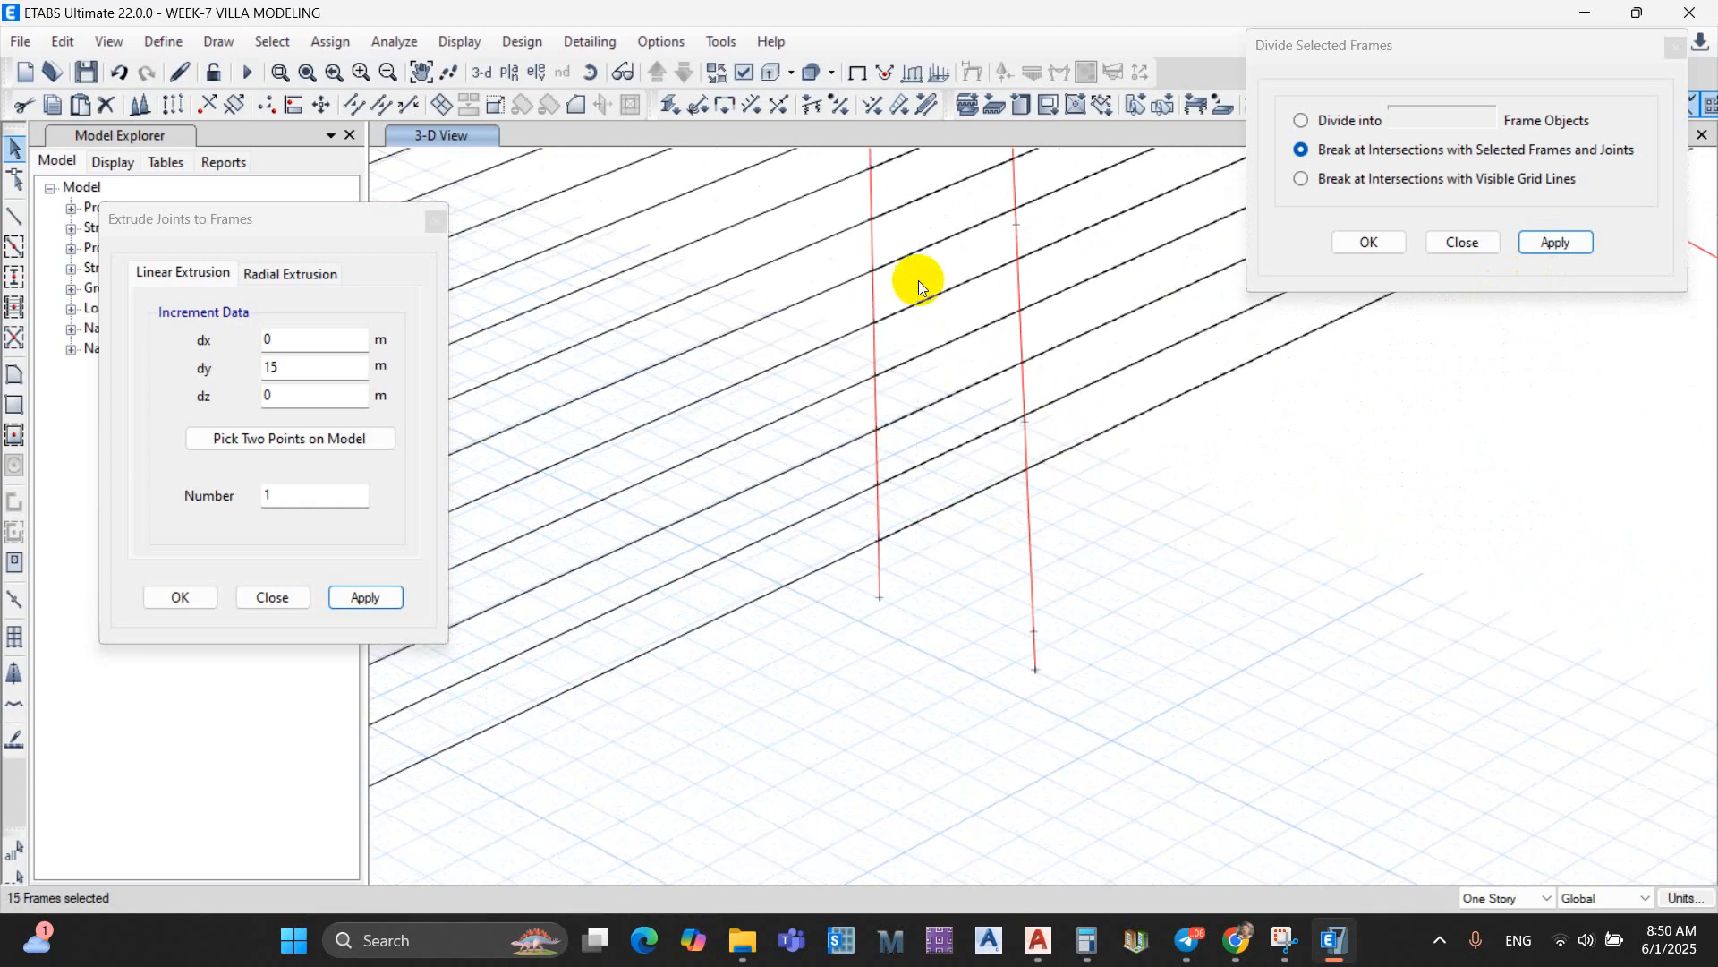
left_click(105, 111)
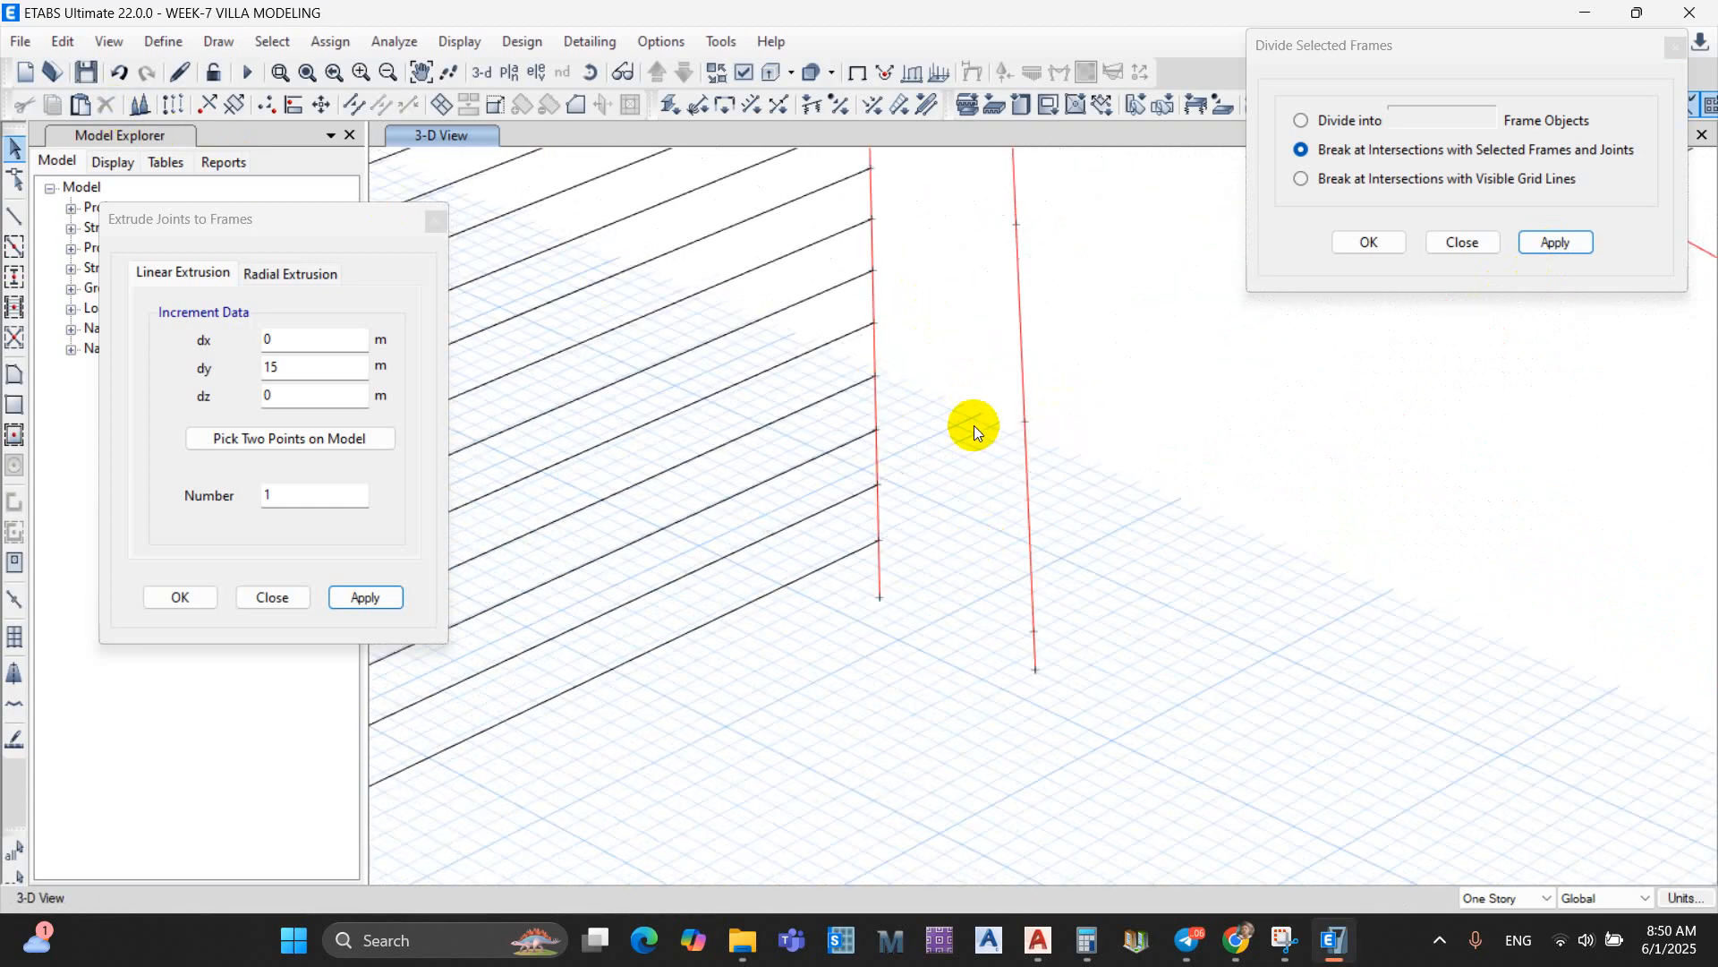
Step: Select all the isolated roof objects, and show all objects of the villa model again
scroll(984, 457, "down", 3)
middle_click_drag(997, 490, 1105, 480, "shift")
scroll(996, 424, "up", 4)
middle_click_drag(997, 424, 1033, 521, "shift")
scroll(1093, 442, "down", 3)
left_click_drag(659, 277, 1277, 645)
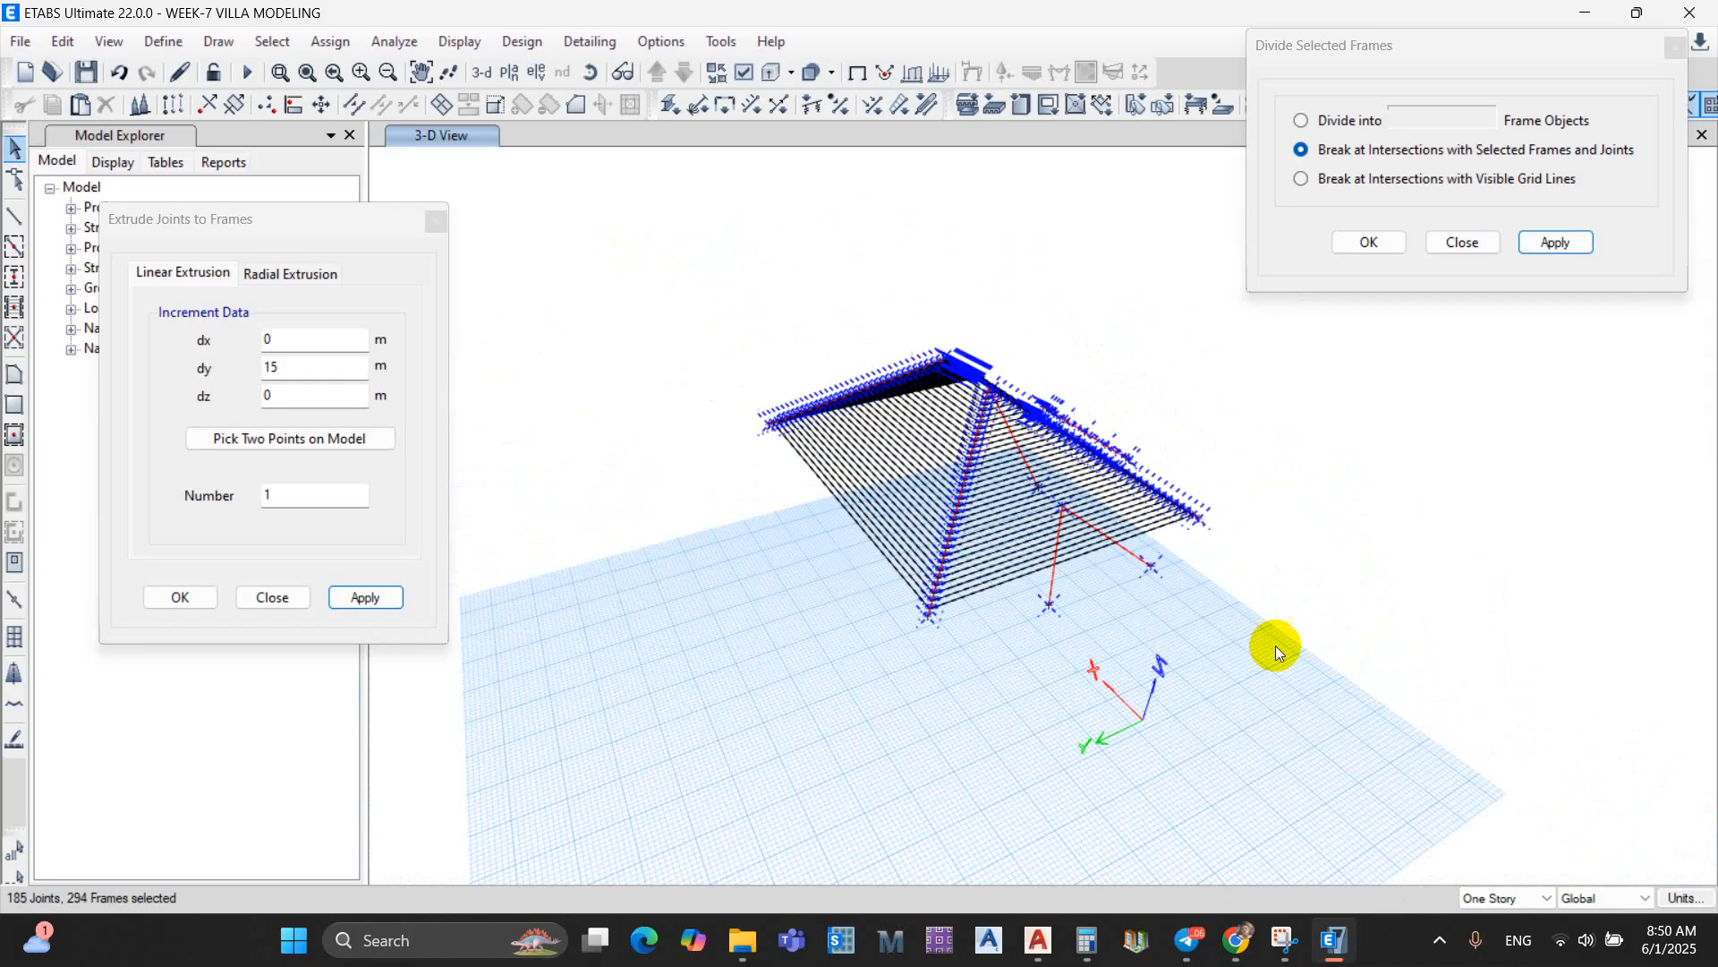
right_click(582, 280)
left_click(679, 487)
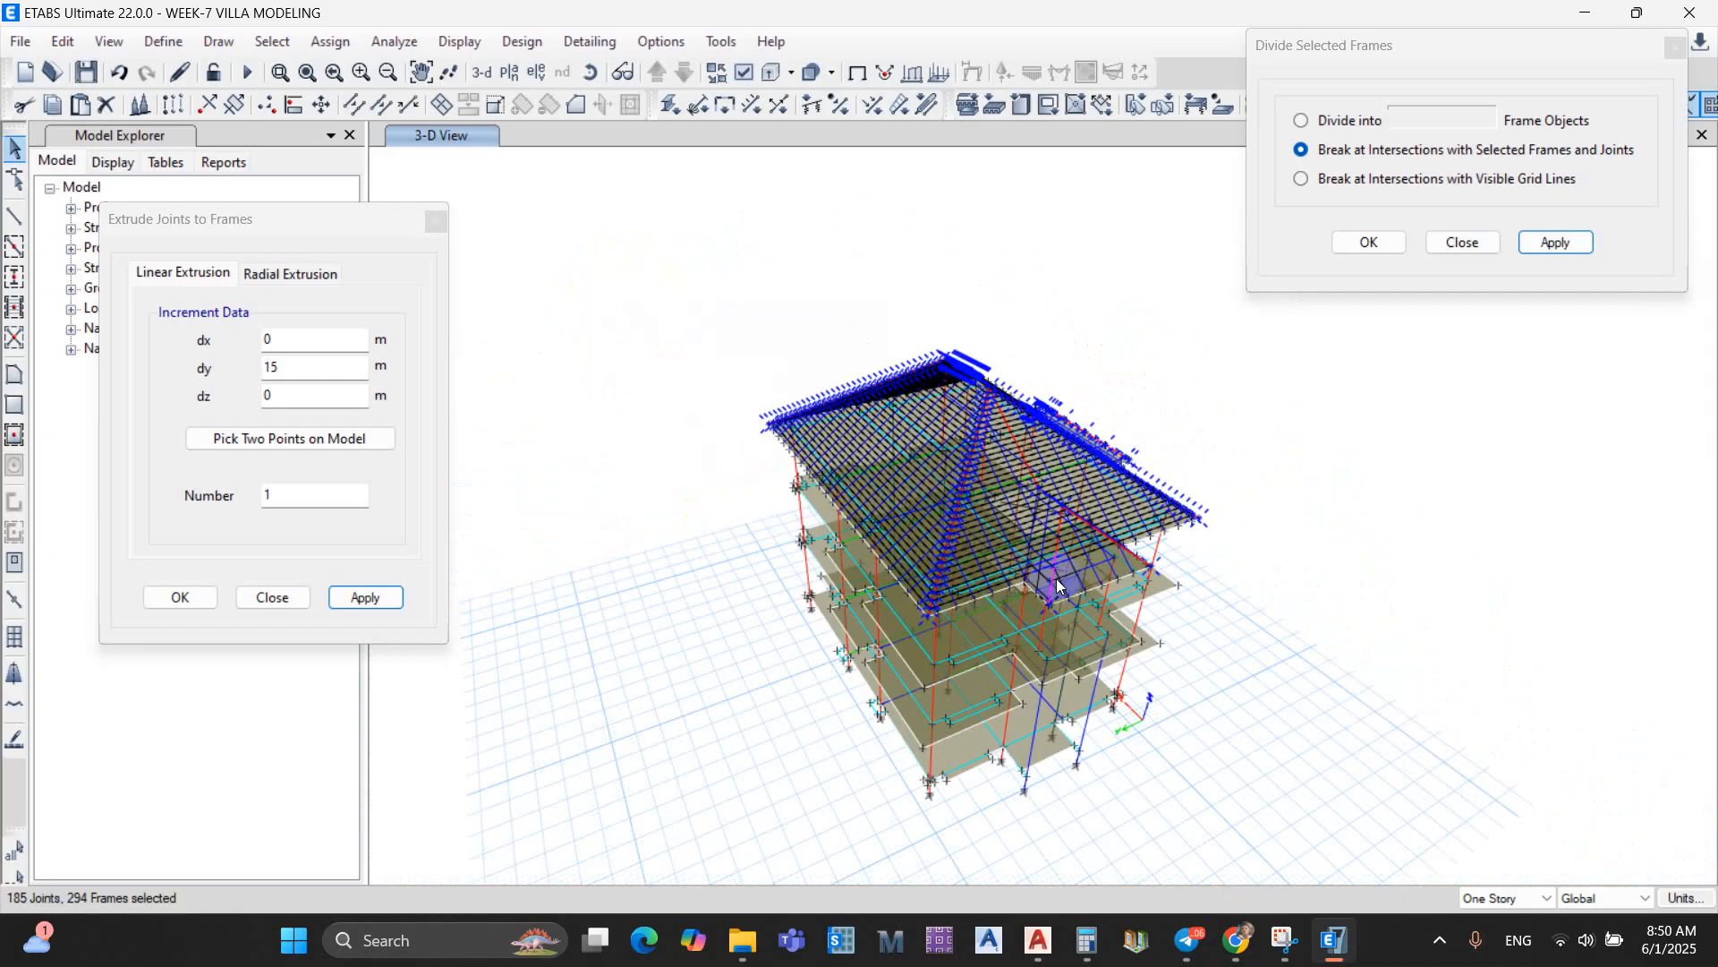
Step: Add the two inclined frames of the opposite small projecting roof to the selection, and show the selected objects only
scroll(1049, 480, "up", 5)
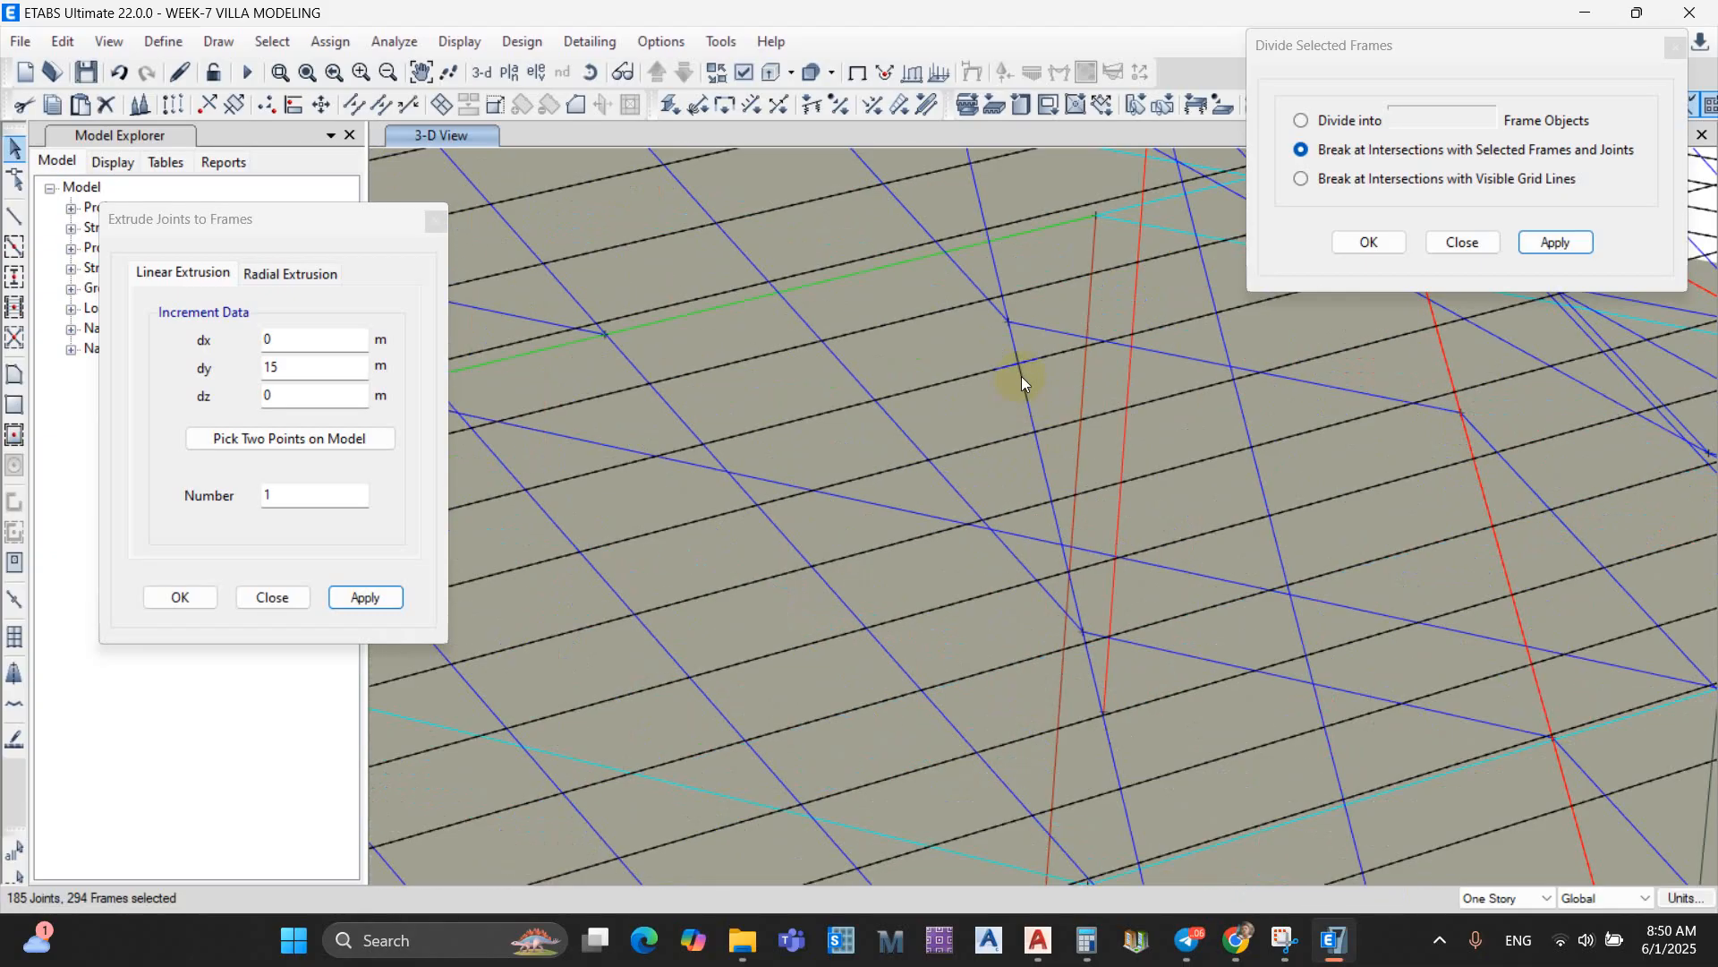
left_click(1020, 377)
scroll(1044, 423, "down", 5)
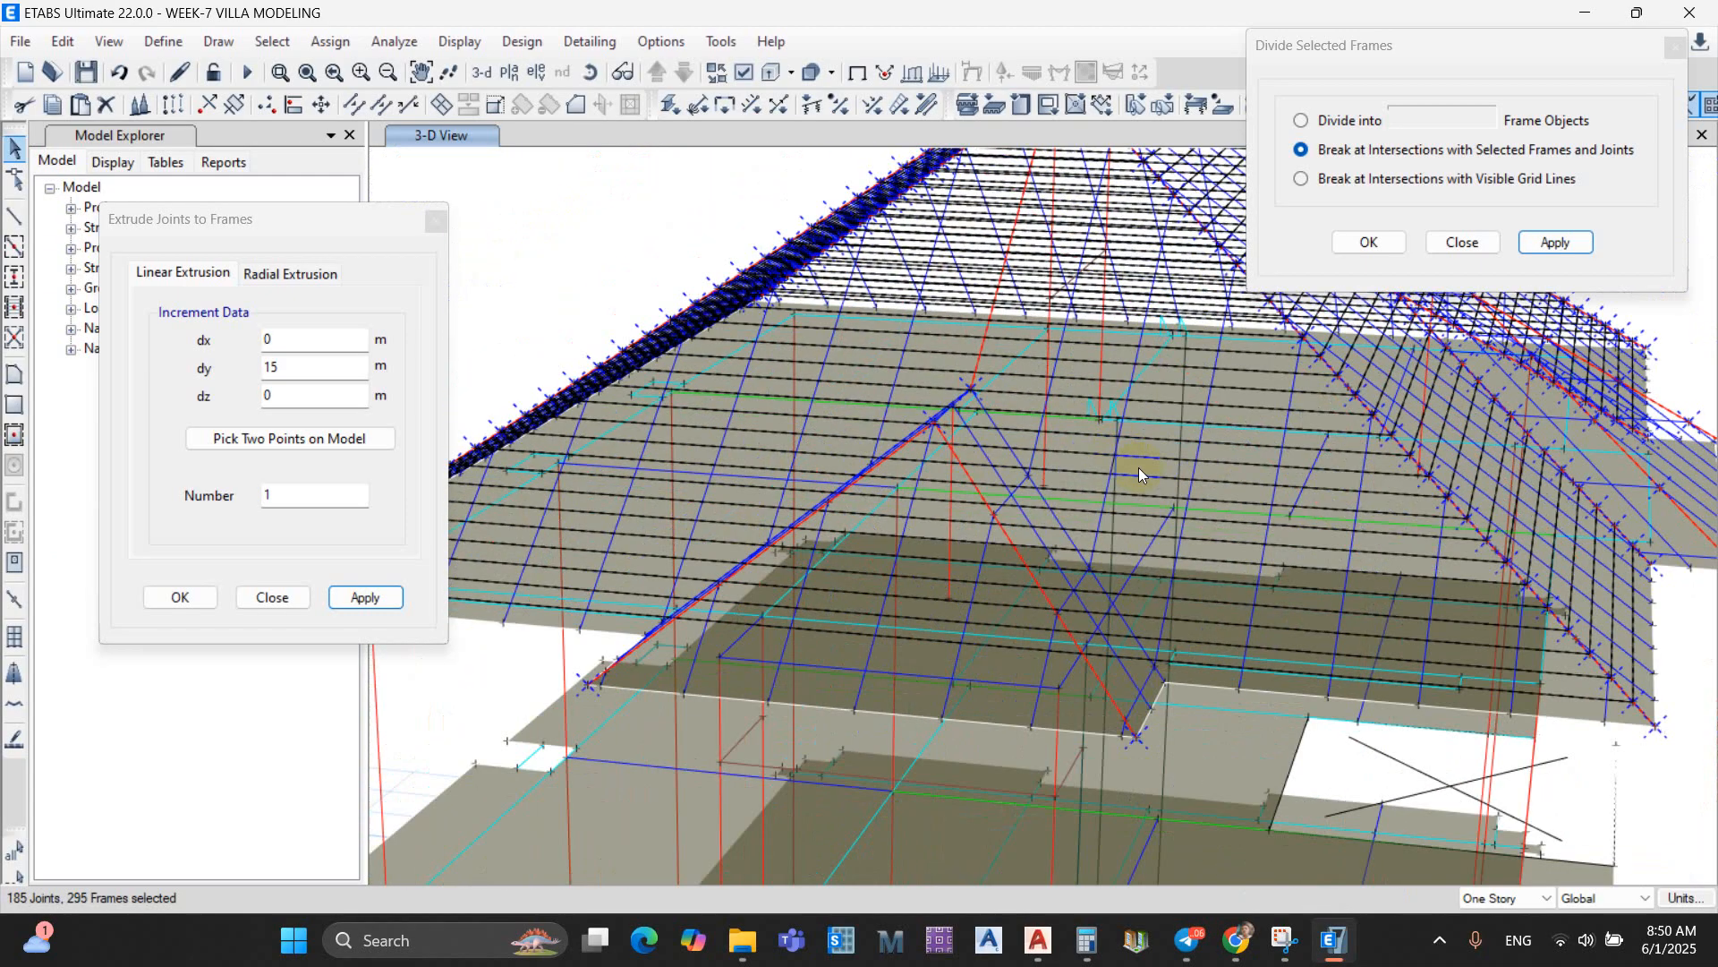
scroll(1138, 467, "down", 2)
scroll(763, 451, "up", 6)
left_click(637, 406)
scroll(791, 435, "down", 6)
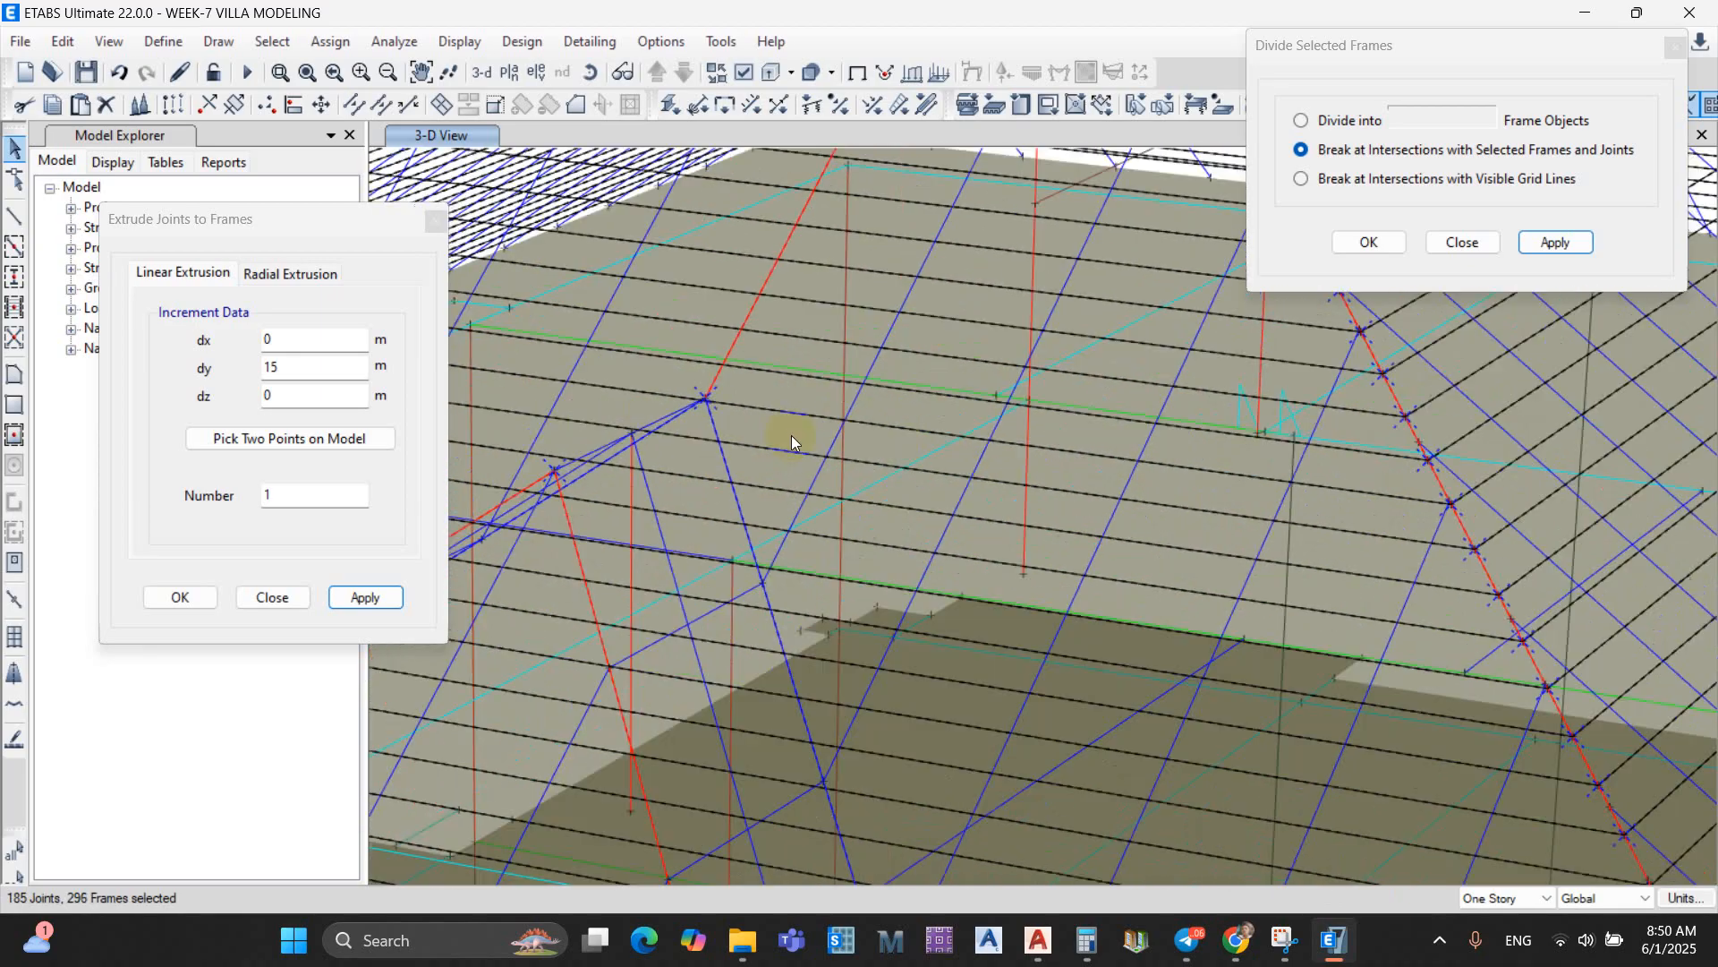
right_click(1078, 242)
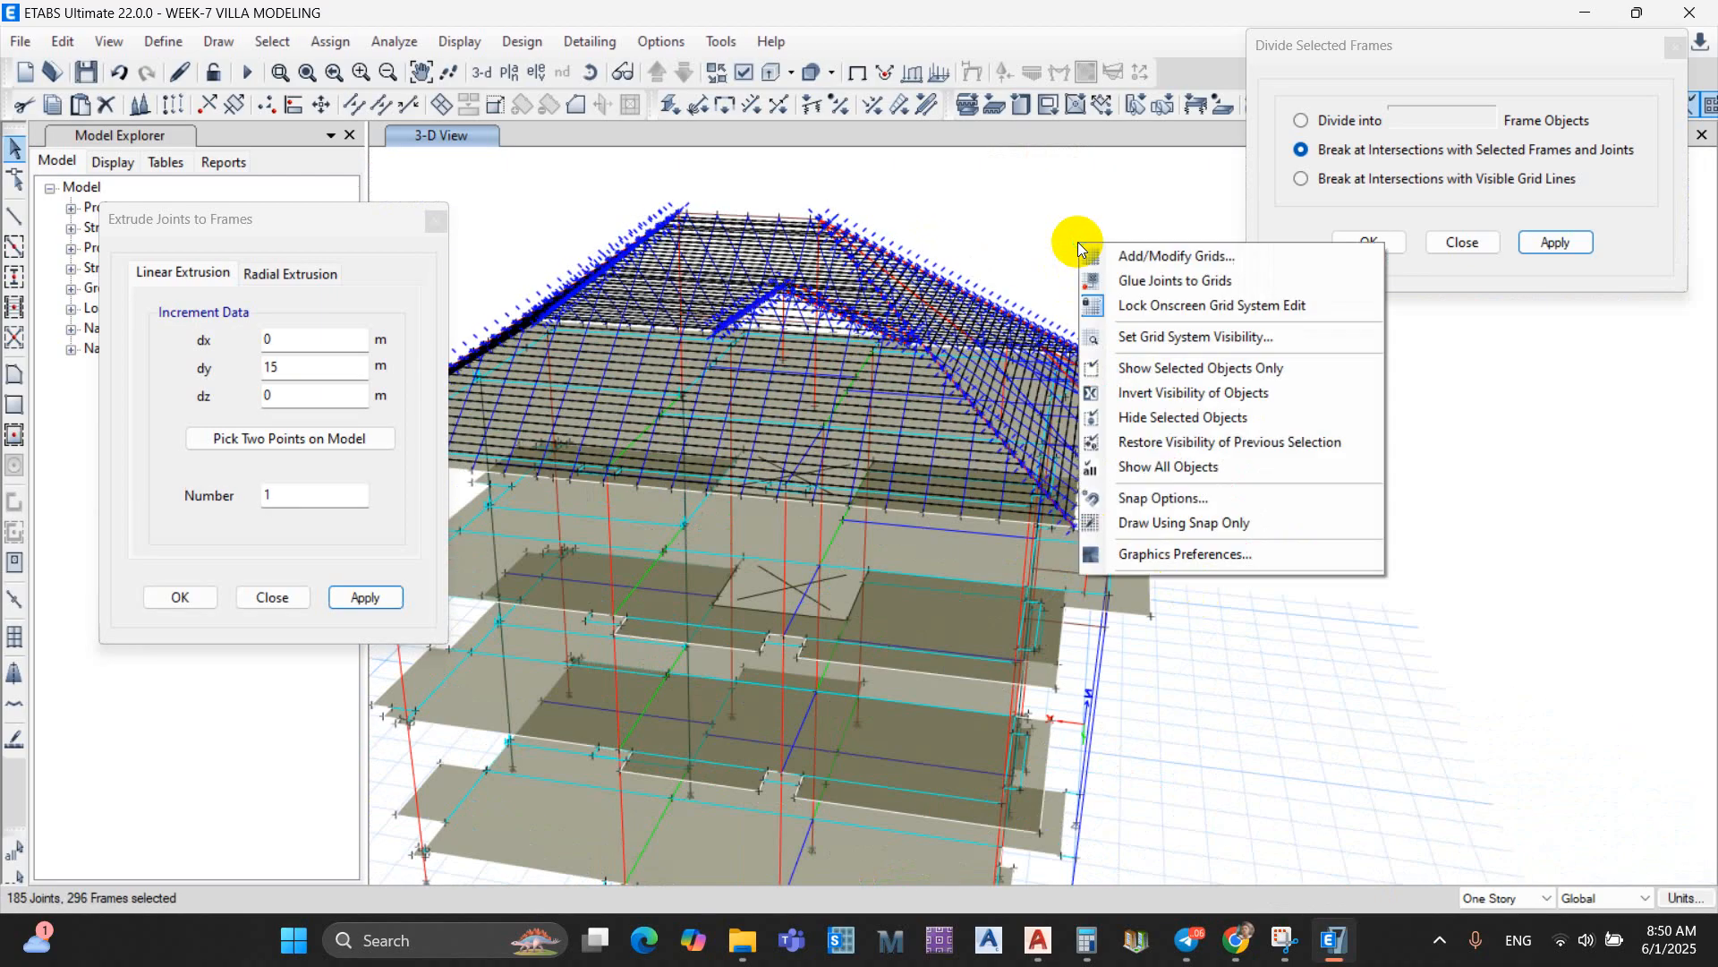
left_click(1136, 373)
Step: Divide the two added inclined frames and the horizontal members crossing them at their intersections
scroll(1034, 435, "up", 6)
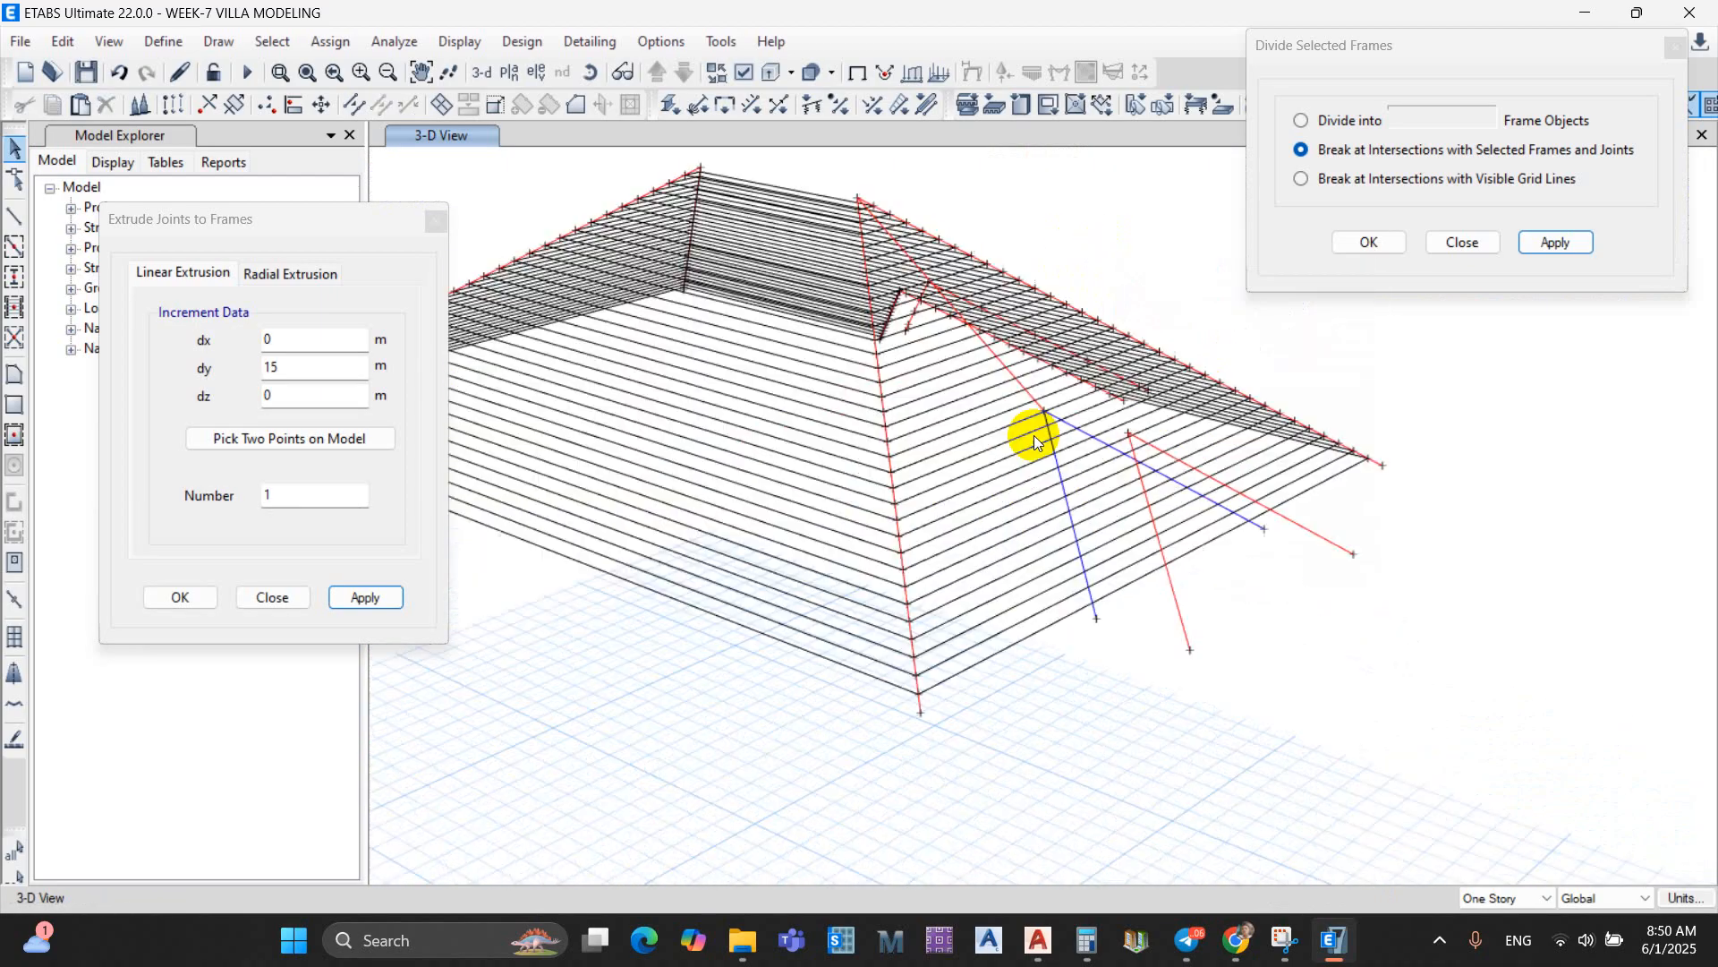
left_click(1070, 386)
scroll(1078, 394, "down", 5)
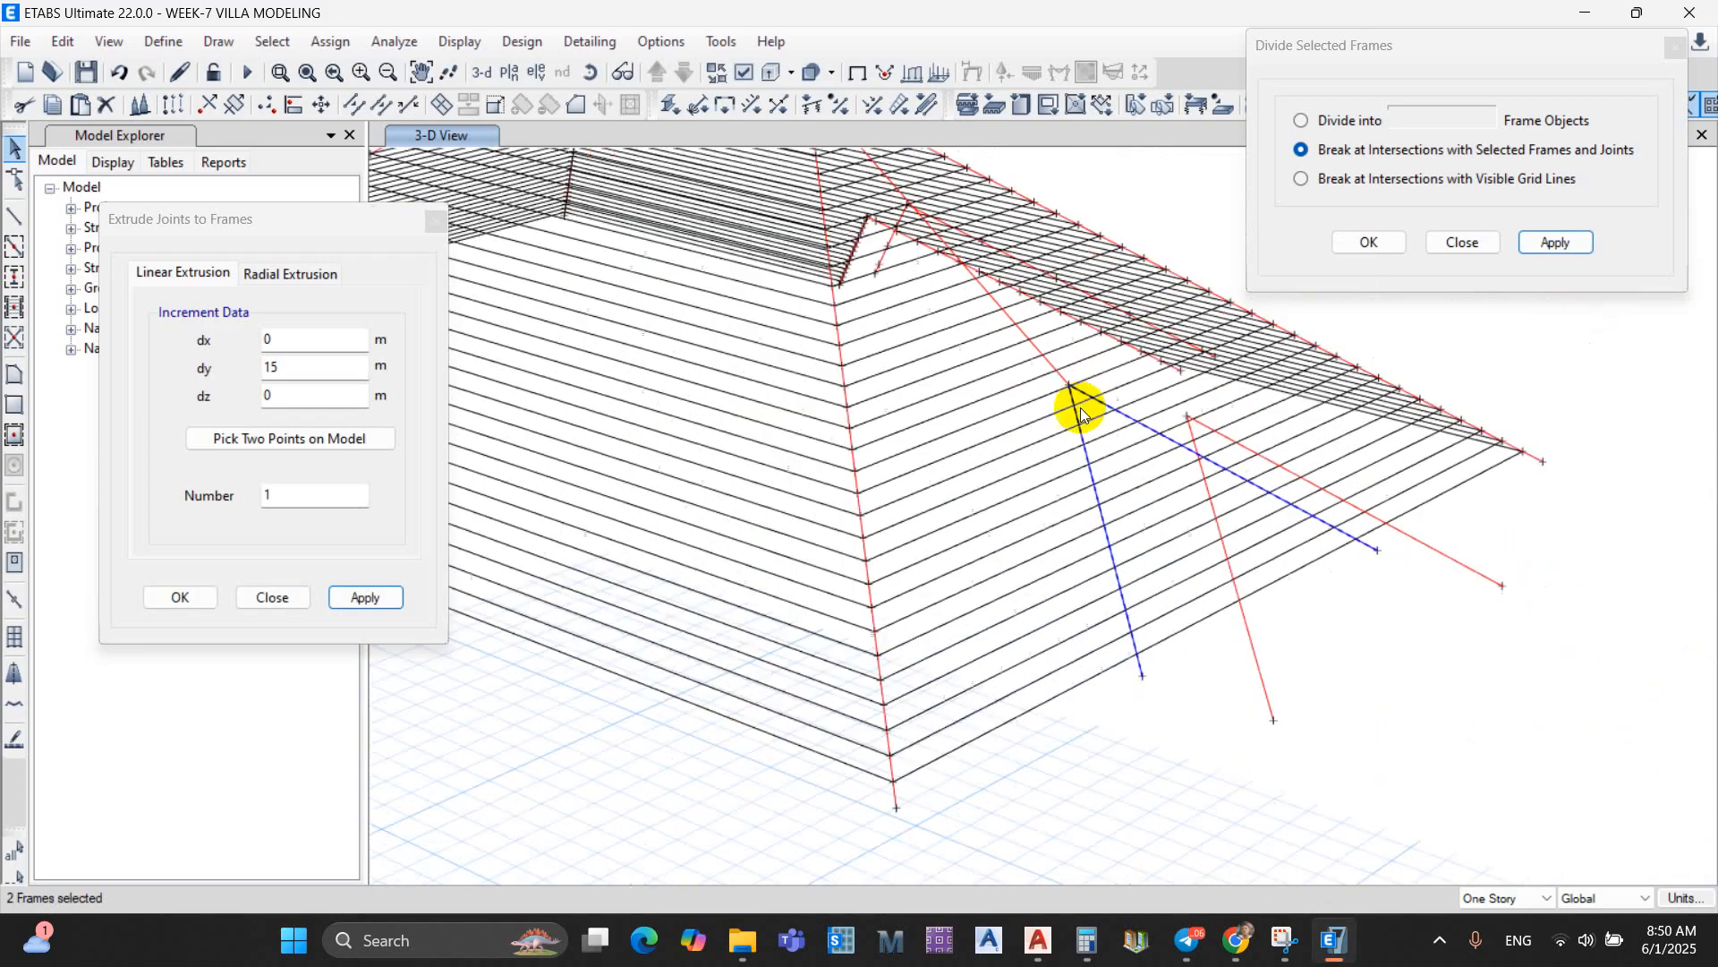
scroll(1088, 600, "up", 5)
left_click_drag(1066, 610, 990, 292)
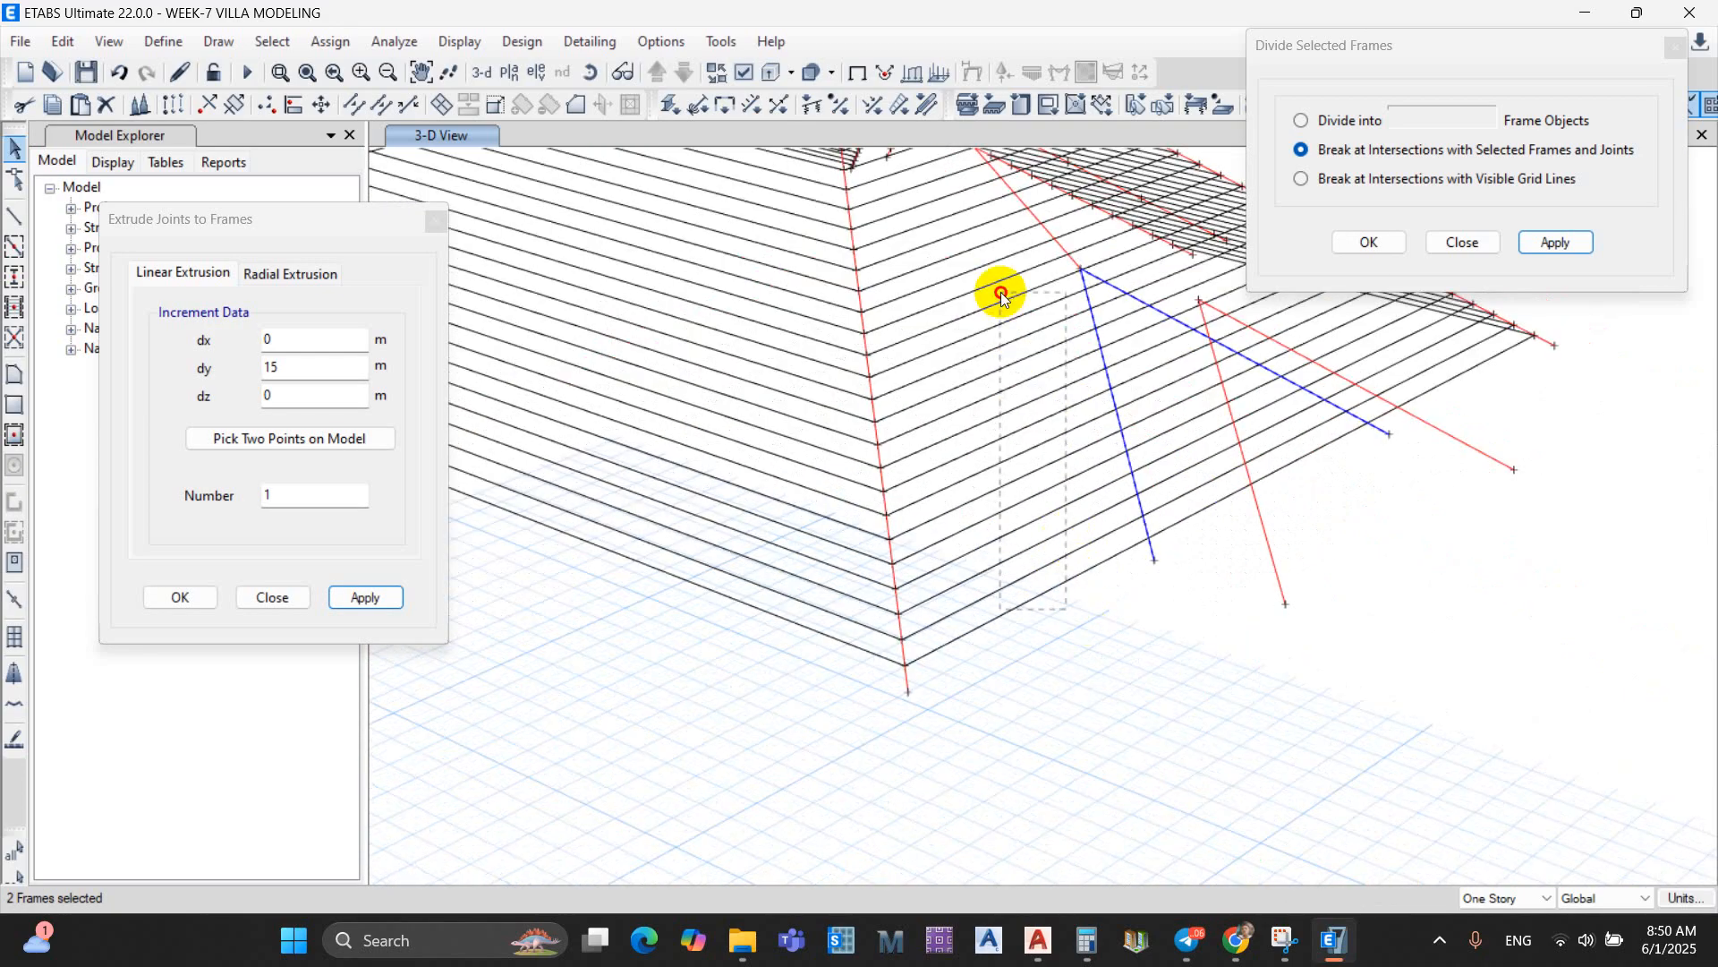
left_click(1556, 241)
Step: Select the horizontal segments lying between the two added inclined frames, and delete them
scroll(1208, 507, "up", 3)
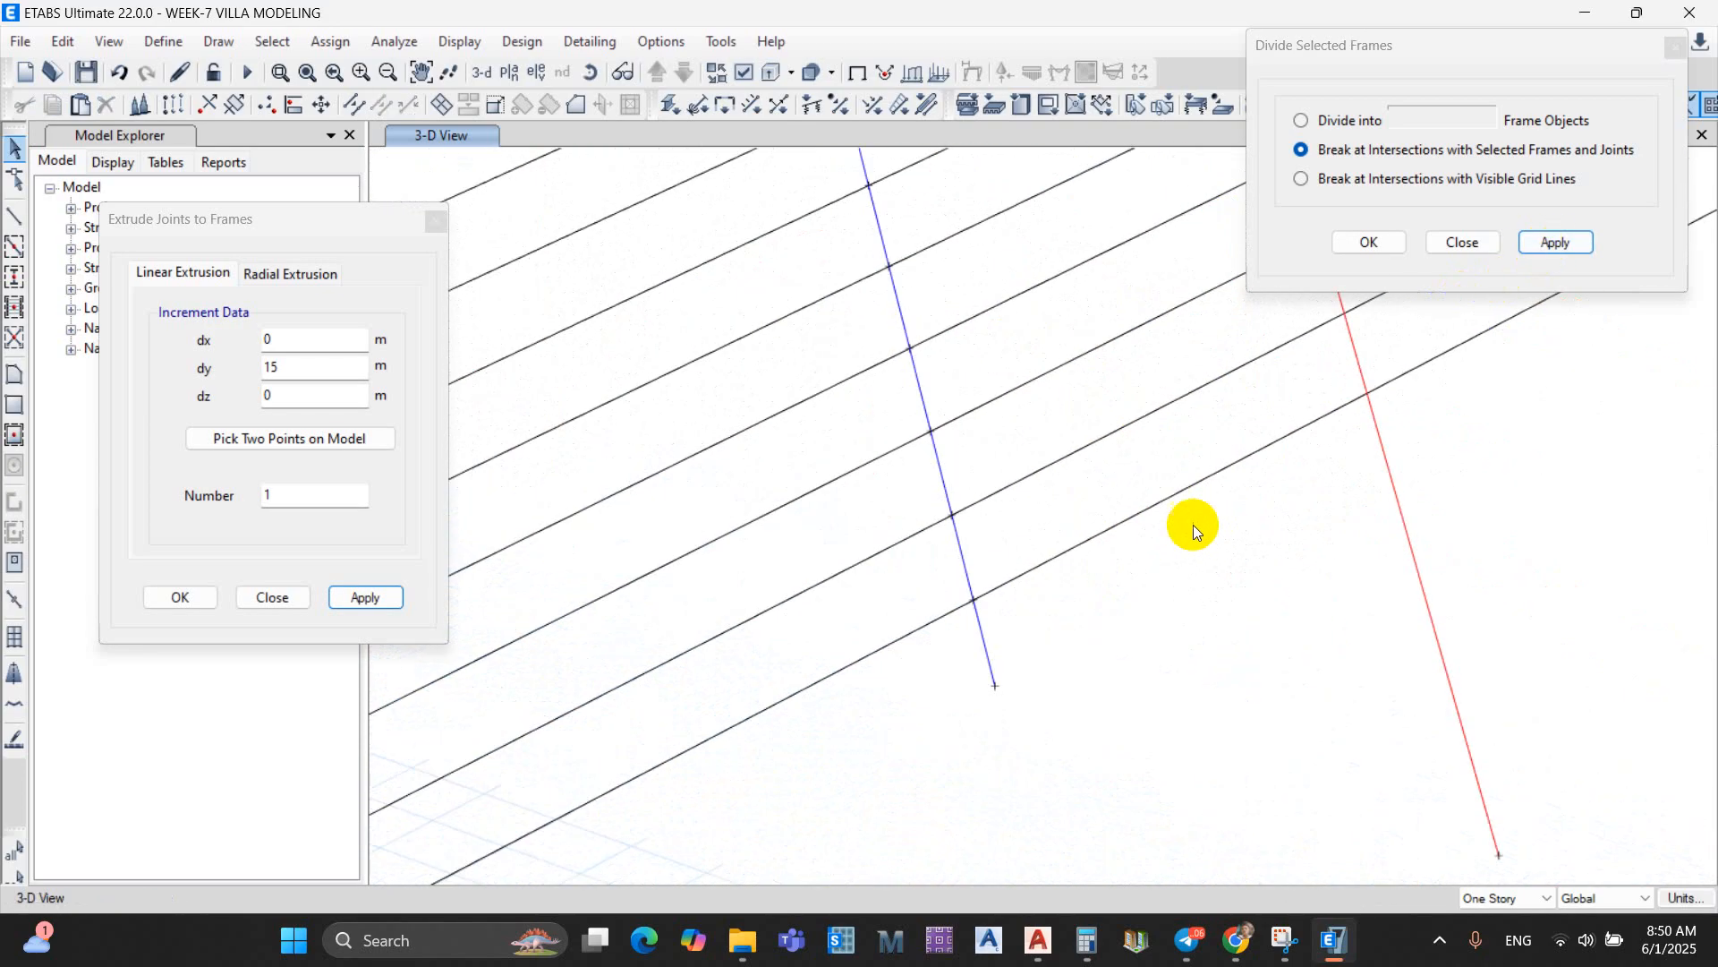
left_click_drag(1170, 614, 1000, 198)
scroll(1082, 325, "down", 3)
scroll(1077, 456, "up", 3)
left_click_drag(1078, 456, 937, 207)
left_click(206, 105)
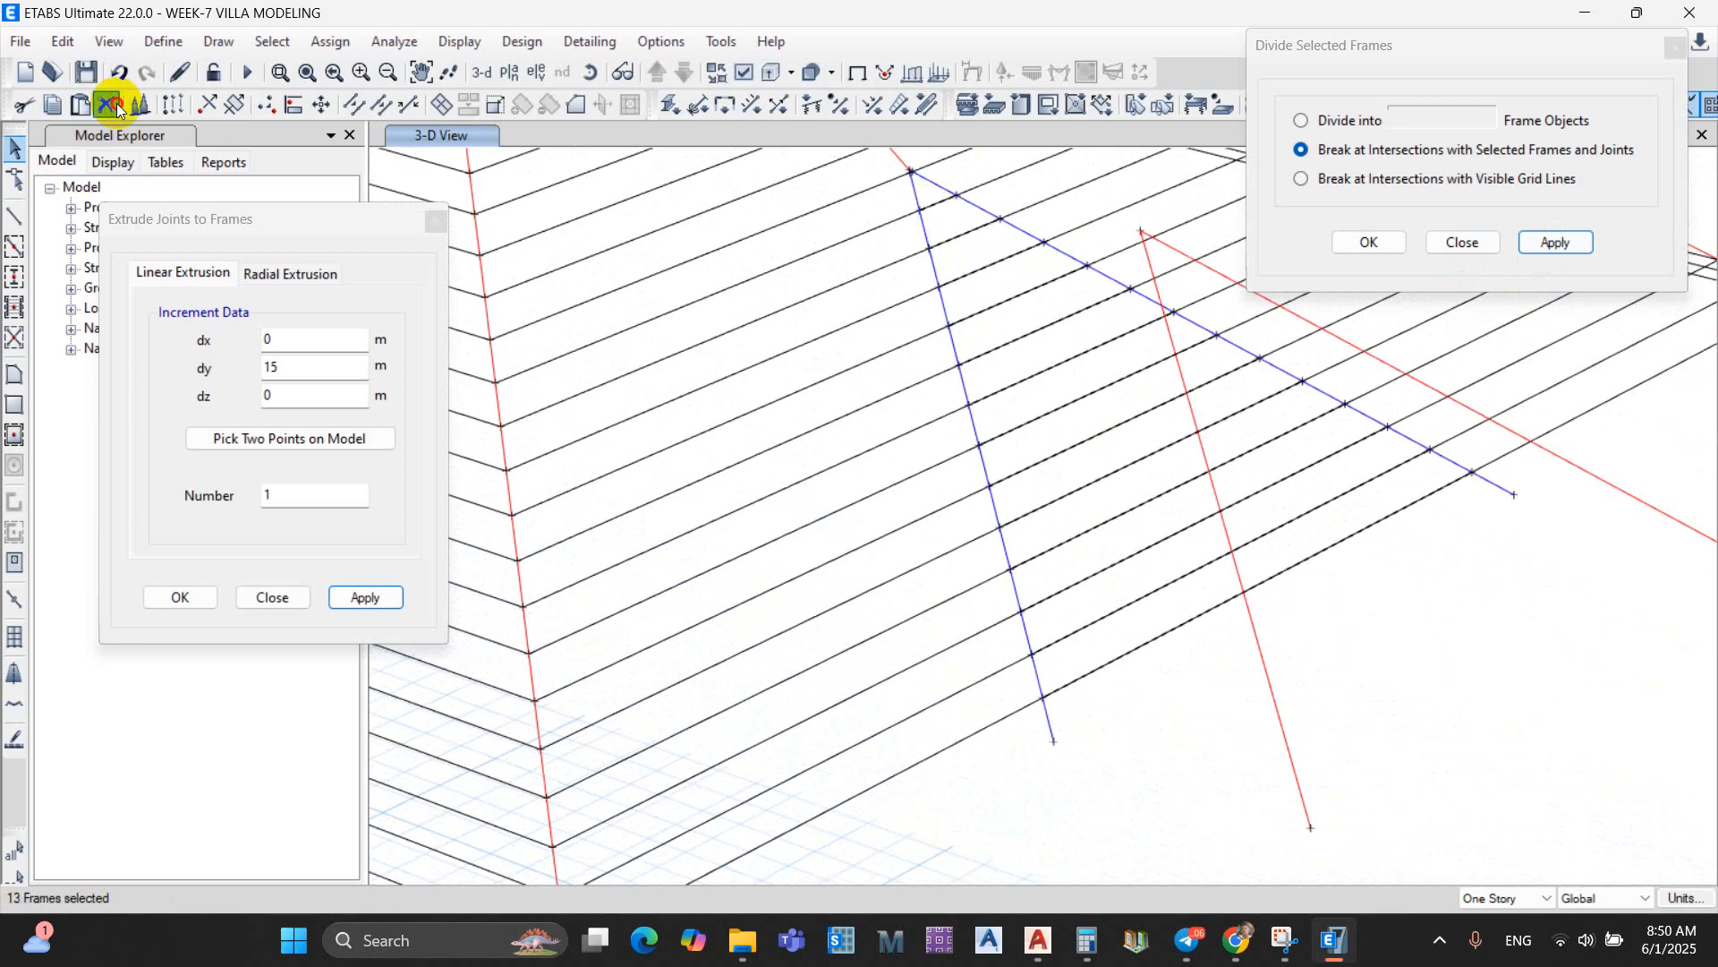
Step: Select the entire isolated roof, and join its divided frame segments into continuous members
scroll(932, 395, "down", 5)
scroll(1025, 488, "up", 2)
middle_click_drag(1024, 484, 844, 471, "shift")
scroll(1044, 496, "down", 3)
left_click_drag(890, 215, 1280, 605)
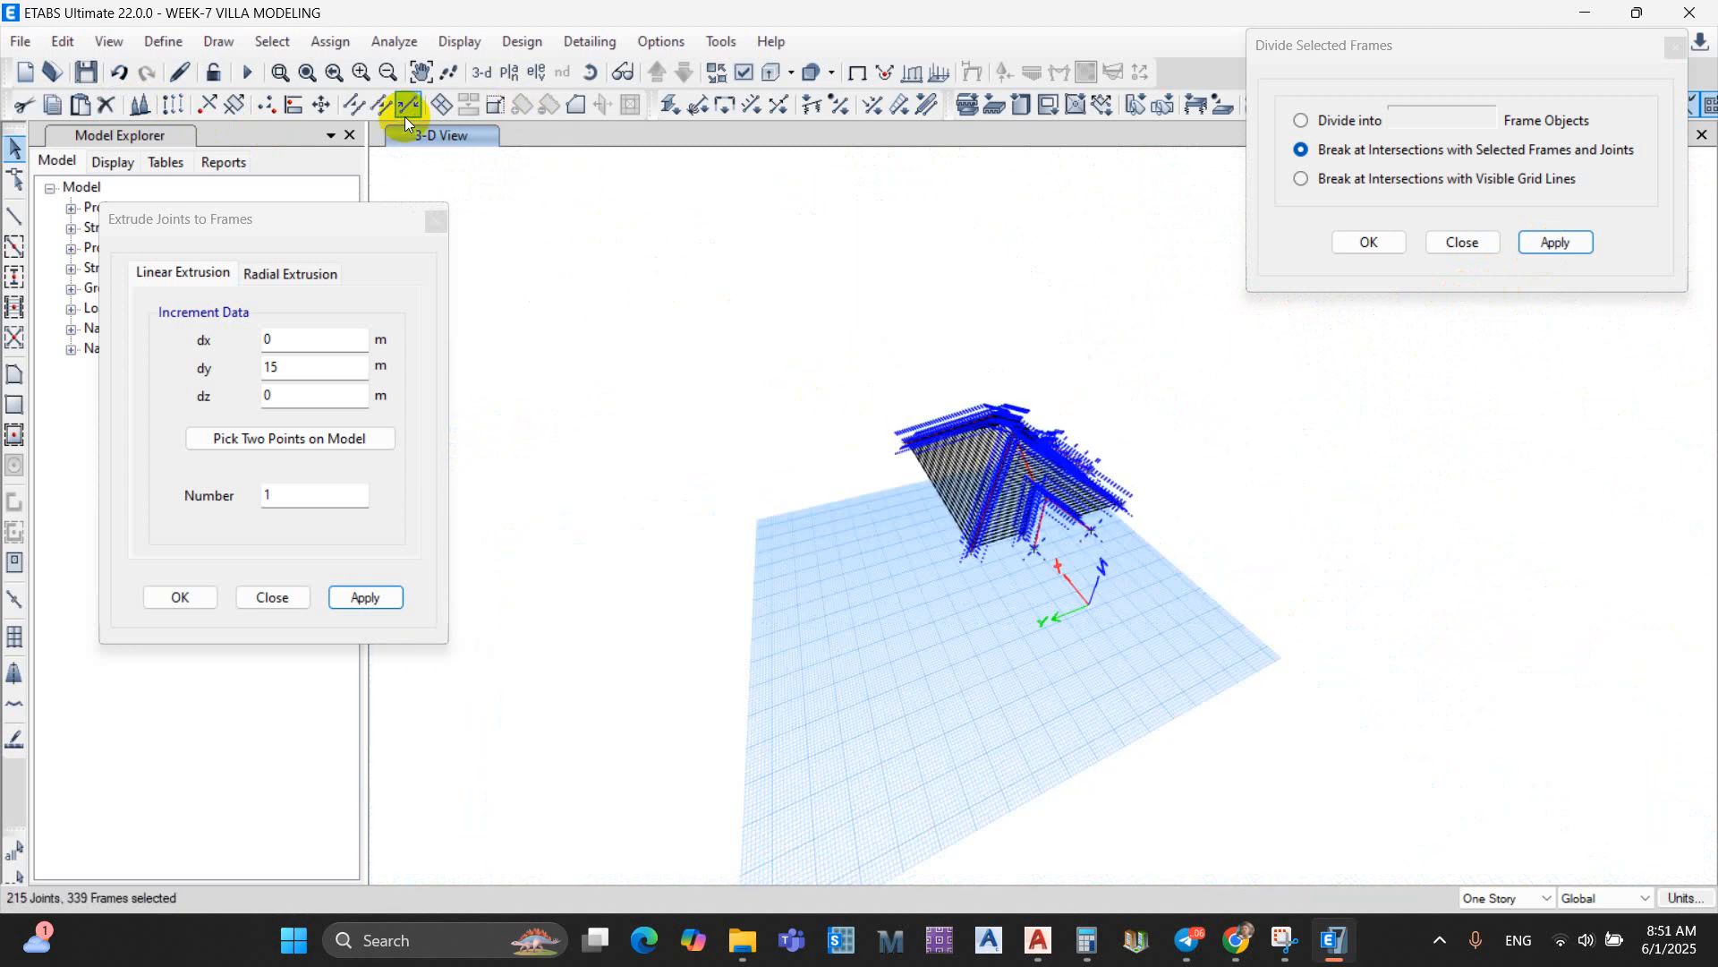
left_click(376, 107)
Step: Examine the trimmed horizontal members and the joints around both V-shaped roof openings from several angles
scroll(1060, 518, "up", 2)
middle_click_drag(1059, 518, 1203, 513, "shift")
scroll(918, 534, "up", 3)
middle_click_drag(917, 534, 1082, 502, "shift")
scroll(947, 540, "down", 3)
scroll(873, 465, "up", 3)
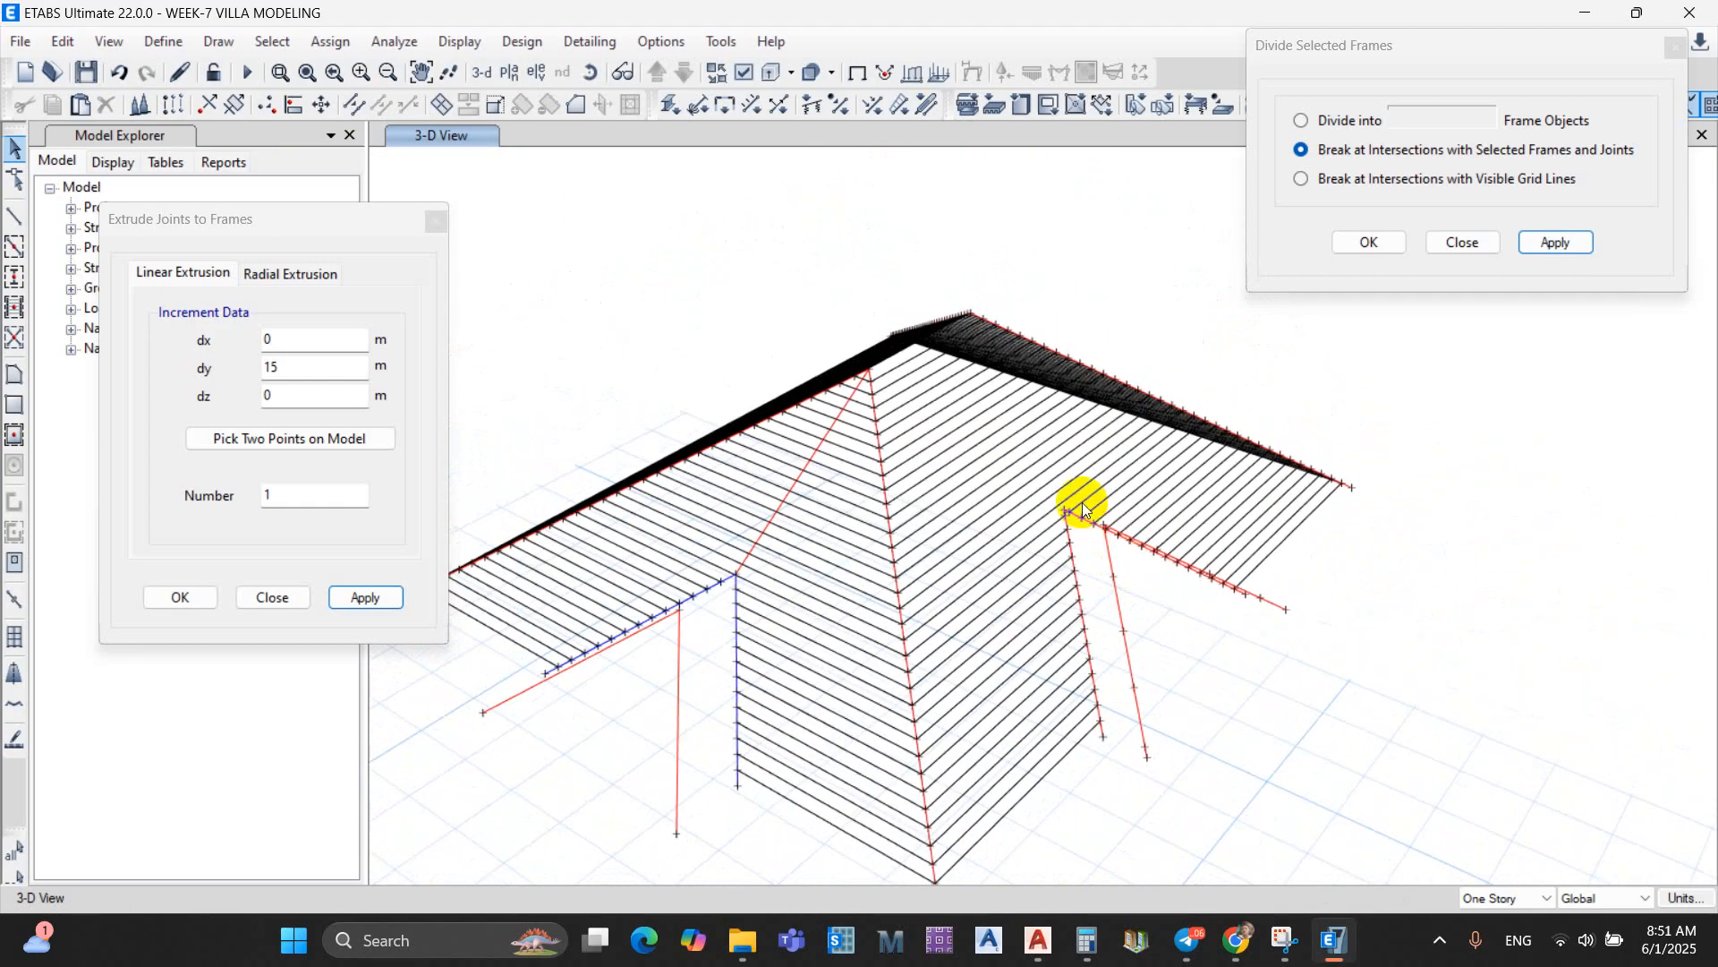
scroll(1097, 577, "up", 3)
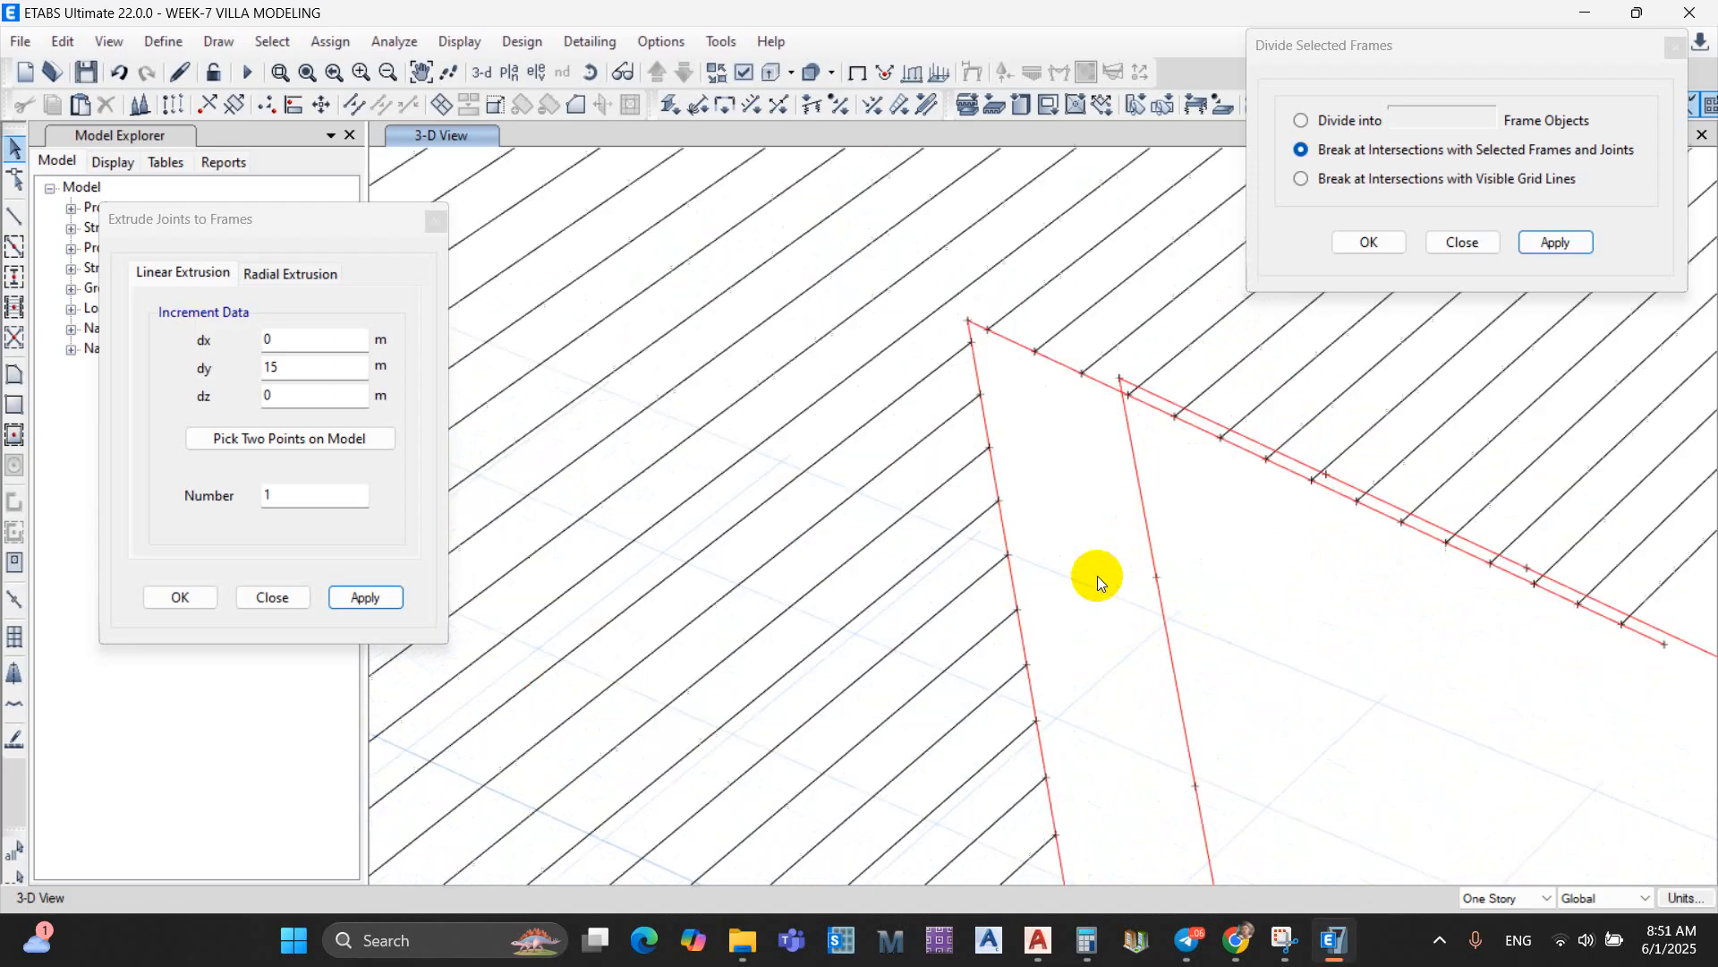
scroll(1080, 567, "down", 3)
scroll(1079, 568, "up", 3)
scroll(1079, 567, "down", 6)
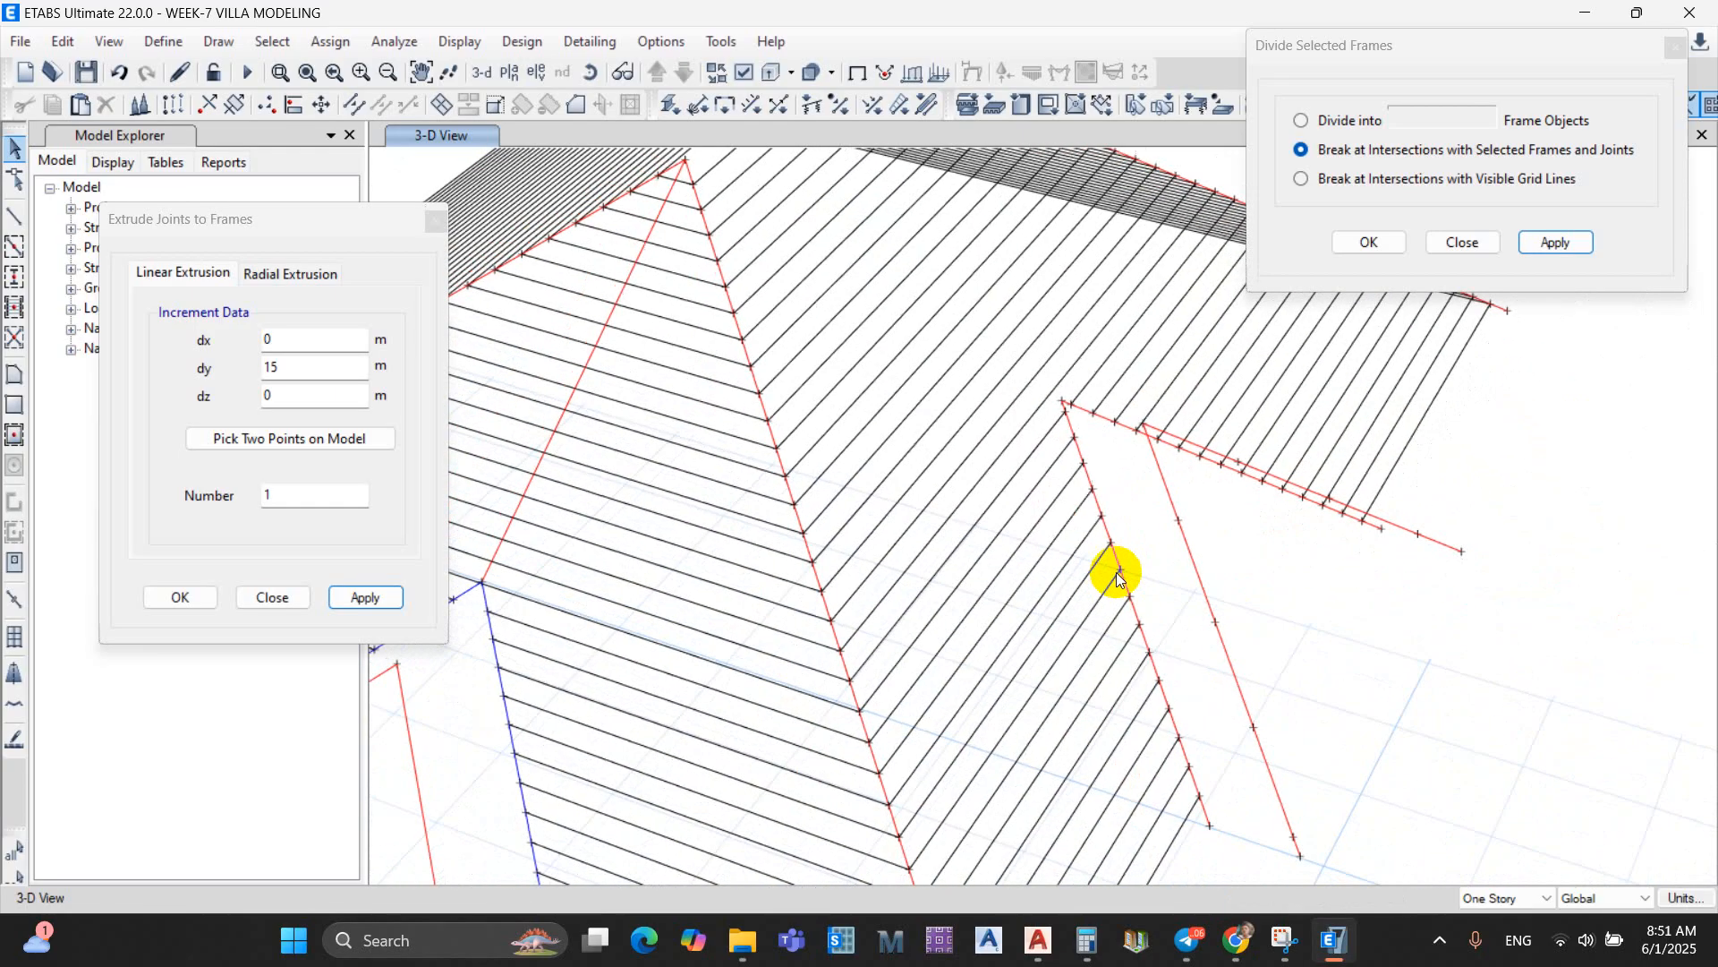
middle_click_drag(1250, 556, 1325, 626, "shift")
scroll(1149, 578, "up", 3)
scroll(1149, 586, "down", 3)
scroll(1149, 589, "up", 3)
Step: Select the member-end joints along the first inclined frame of the V-shaped roof opening beside the origin
middle_click_drag(1149, 589, 940, 484, "shift")
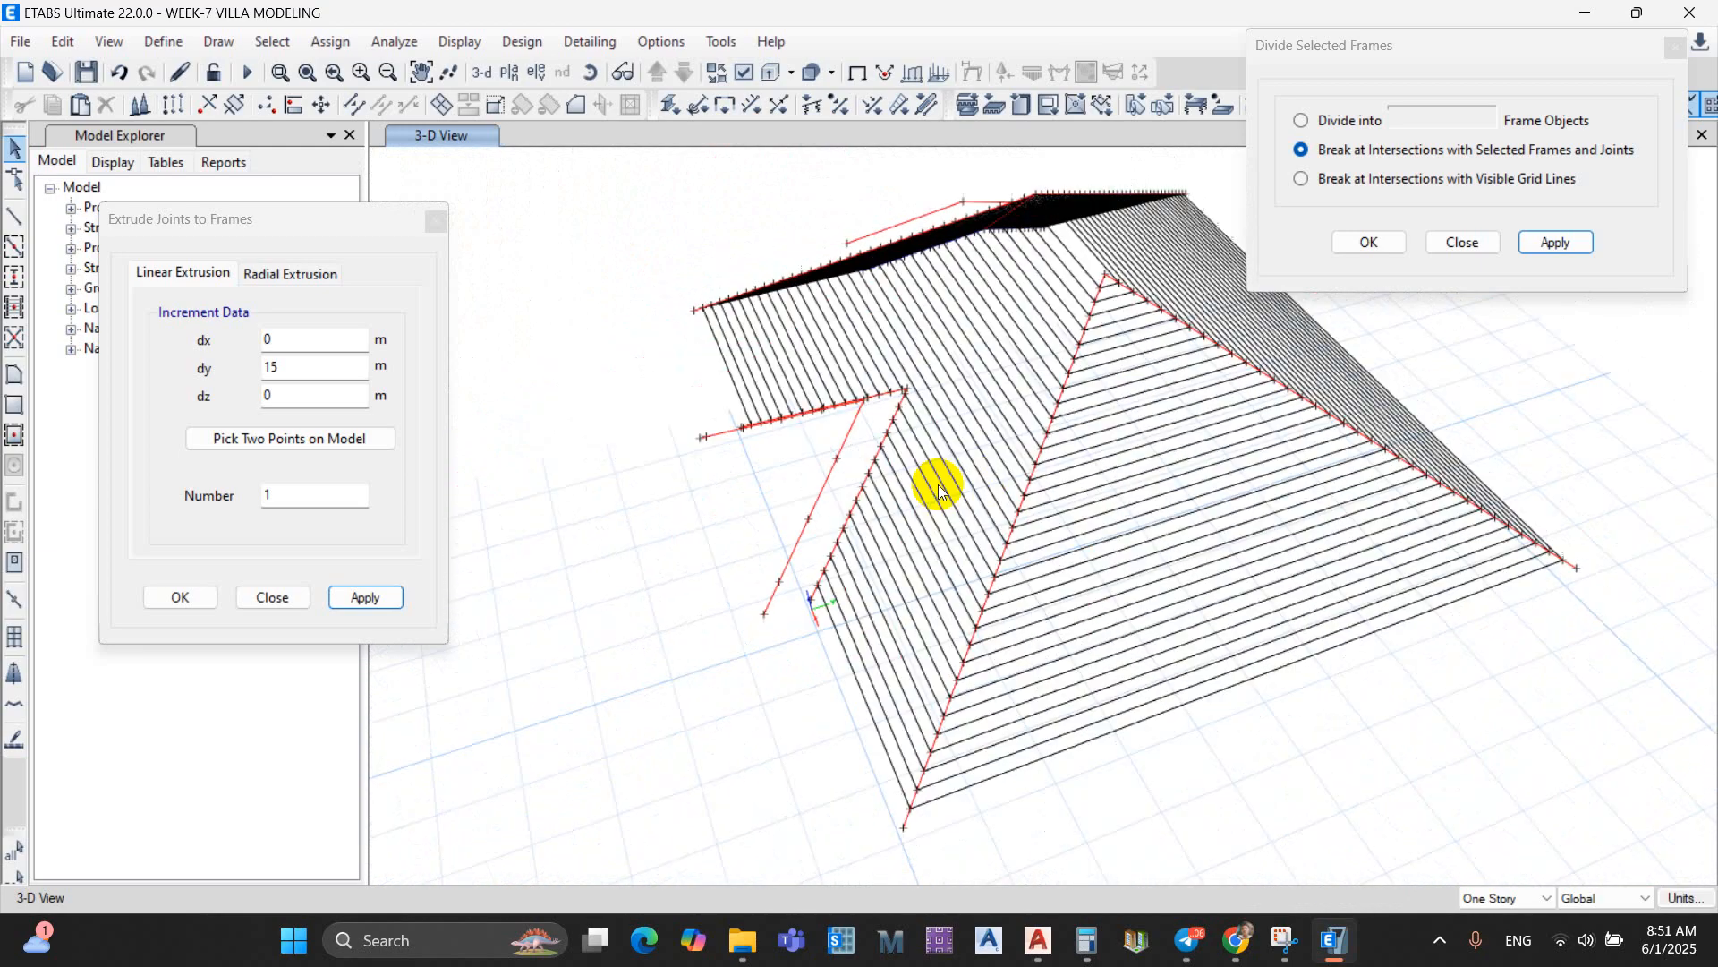
scroll(864, 407, "up", 5)
scroll(1009, 327, "up", 3)
left_click(1024, 342)
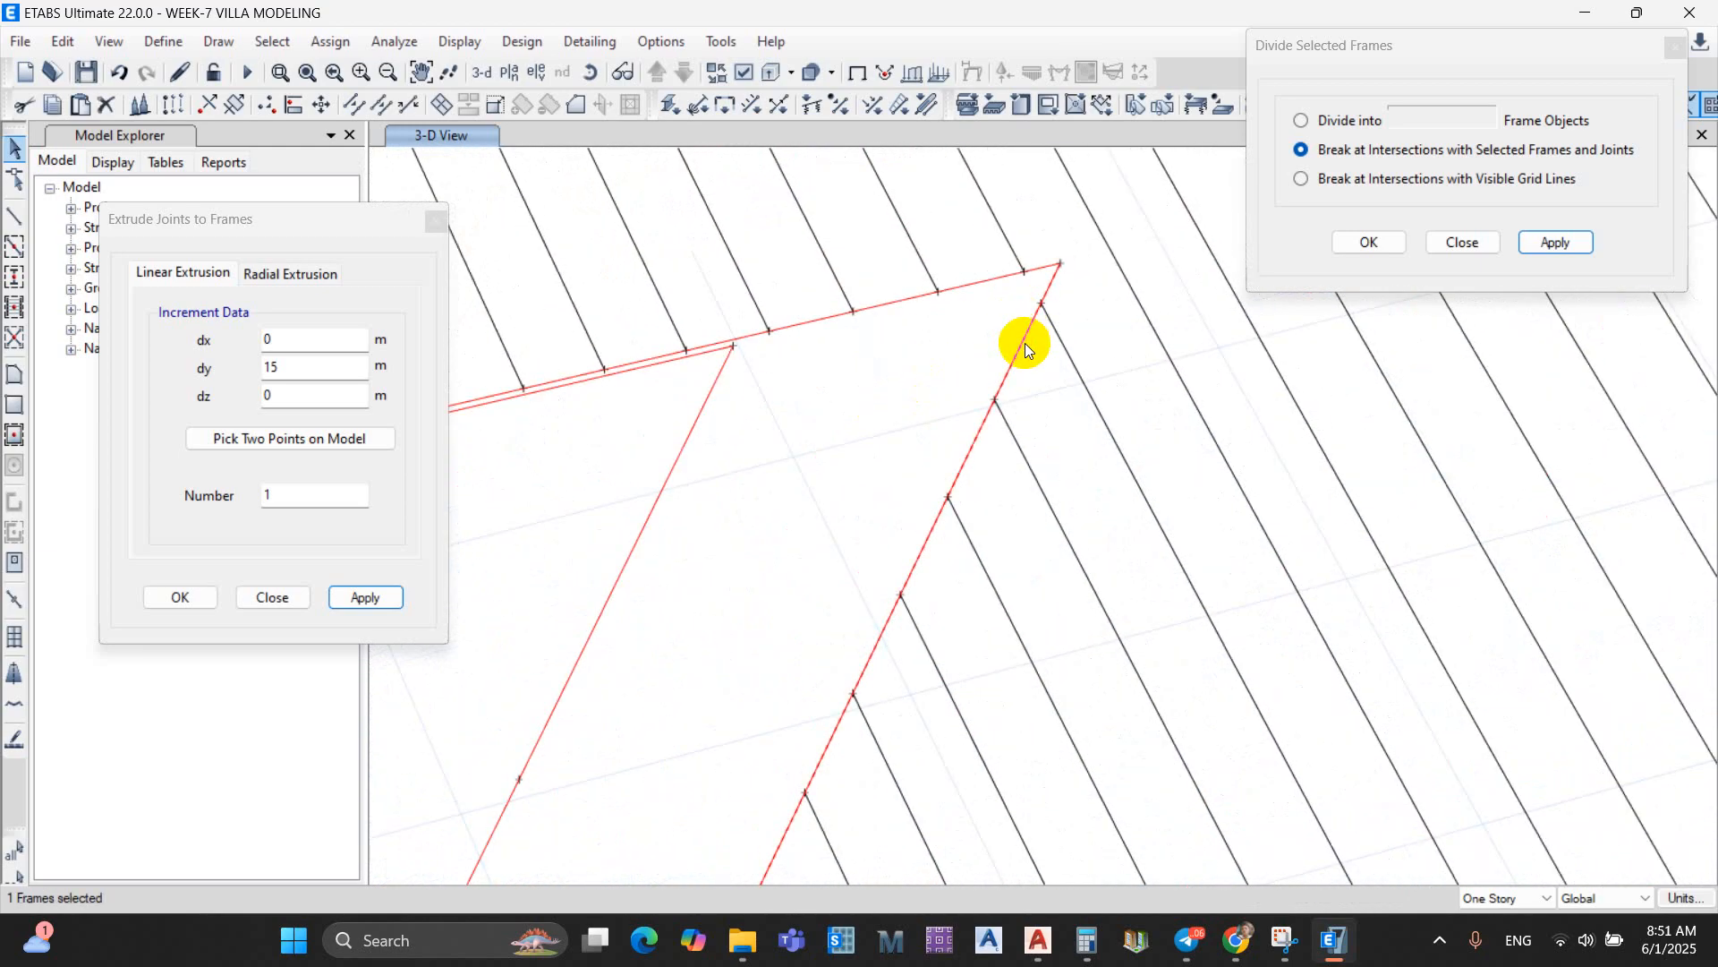
left_click(1024, 342)
left_click(1041, 305)
left_click(994, 401)
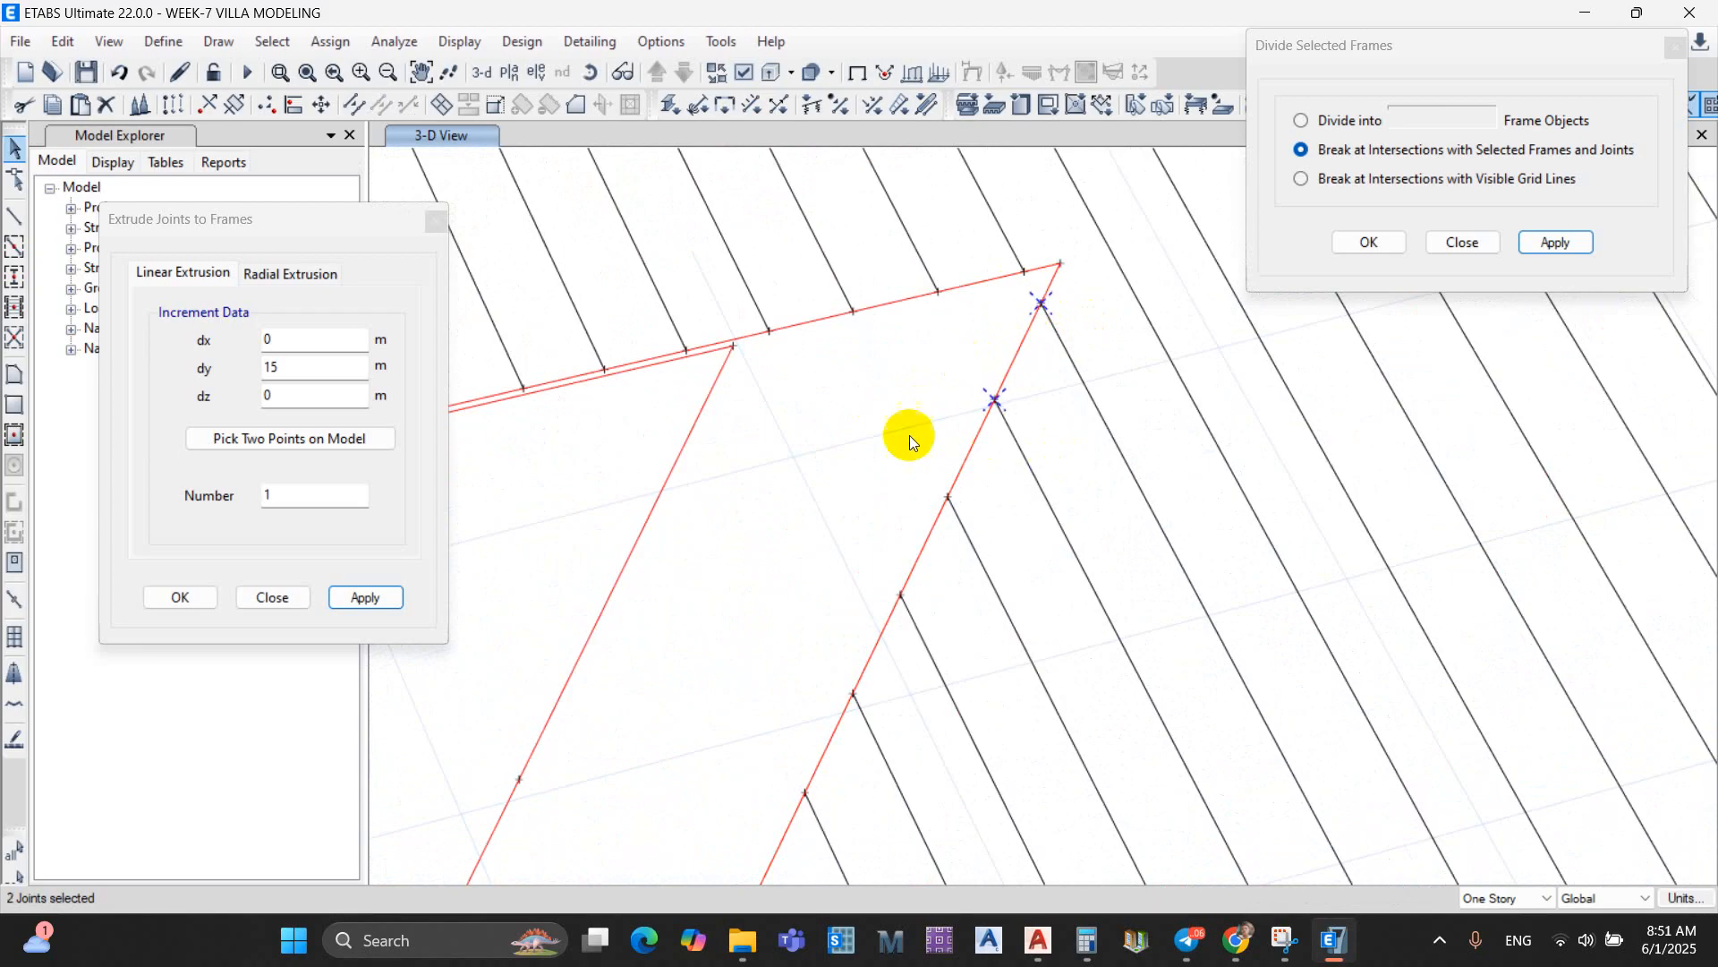
left_click(950, 498)
scroll(1027, 383, "down", 2)
left_click_drag(914, 308, 1092, 566)
scroll(1092, 565, "down", 3)
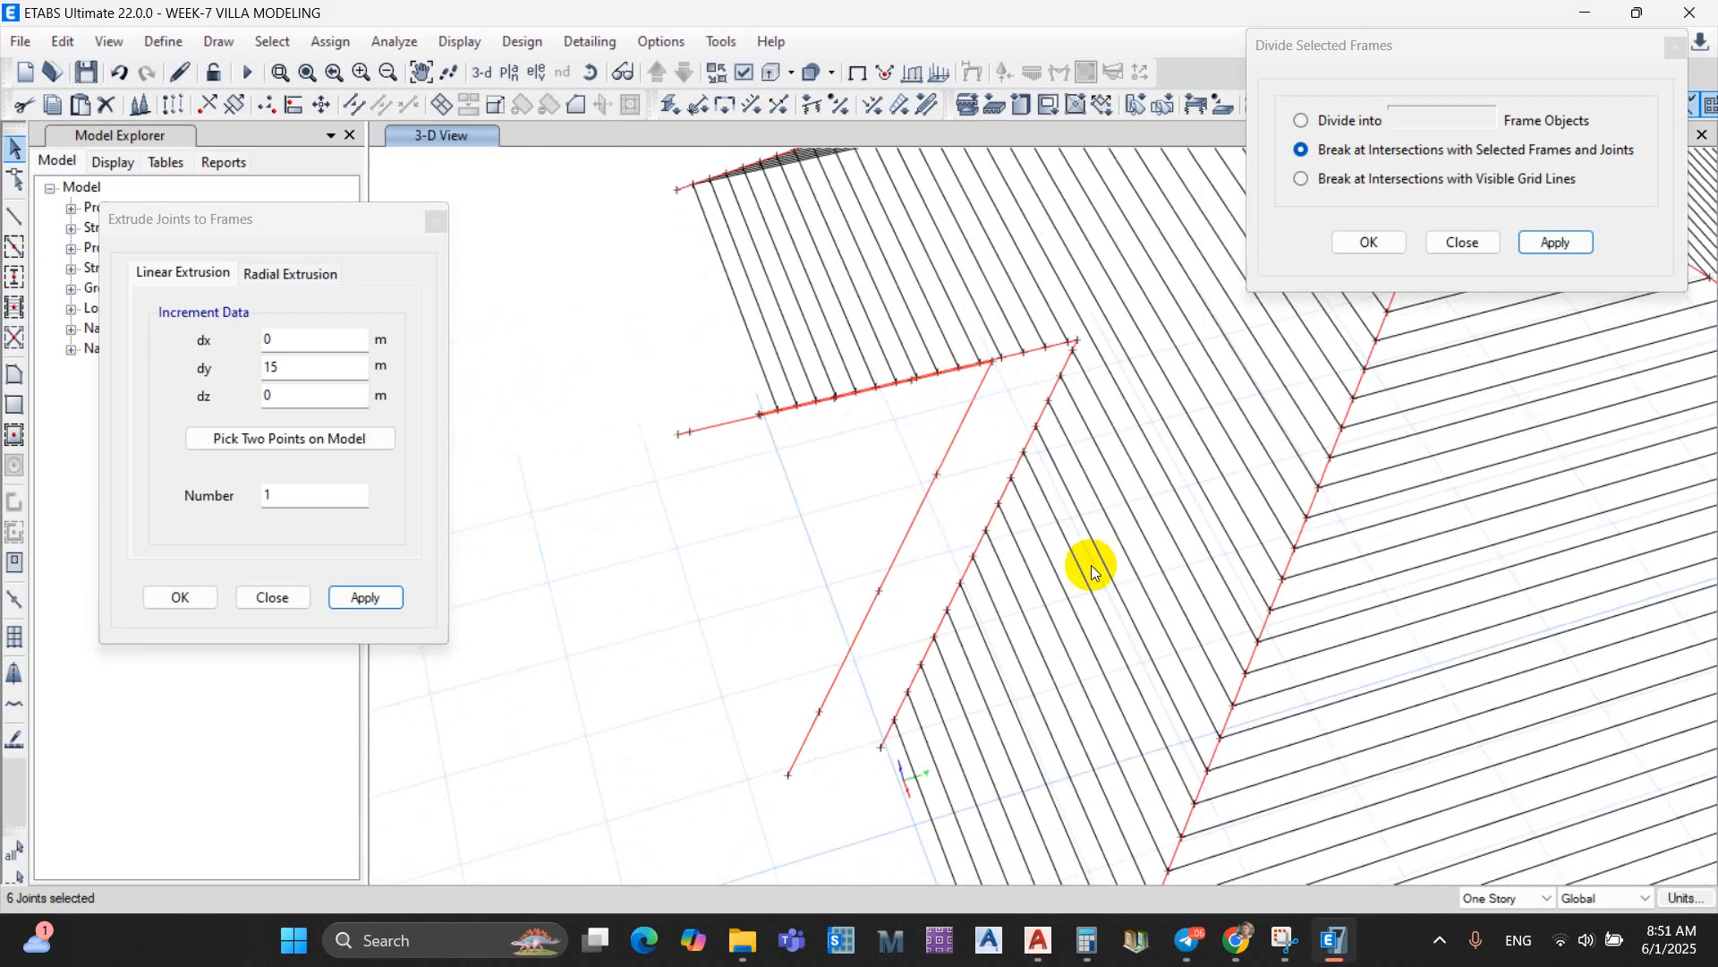
middle_click_drag(1092, 566, 1080, 404)
left_click_drag(943, 306, 1037, 482)
left_click_drag(875, 422, 952, 556)
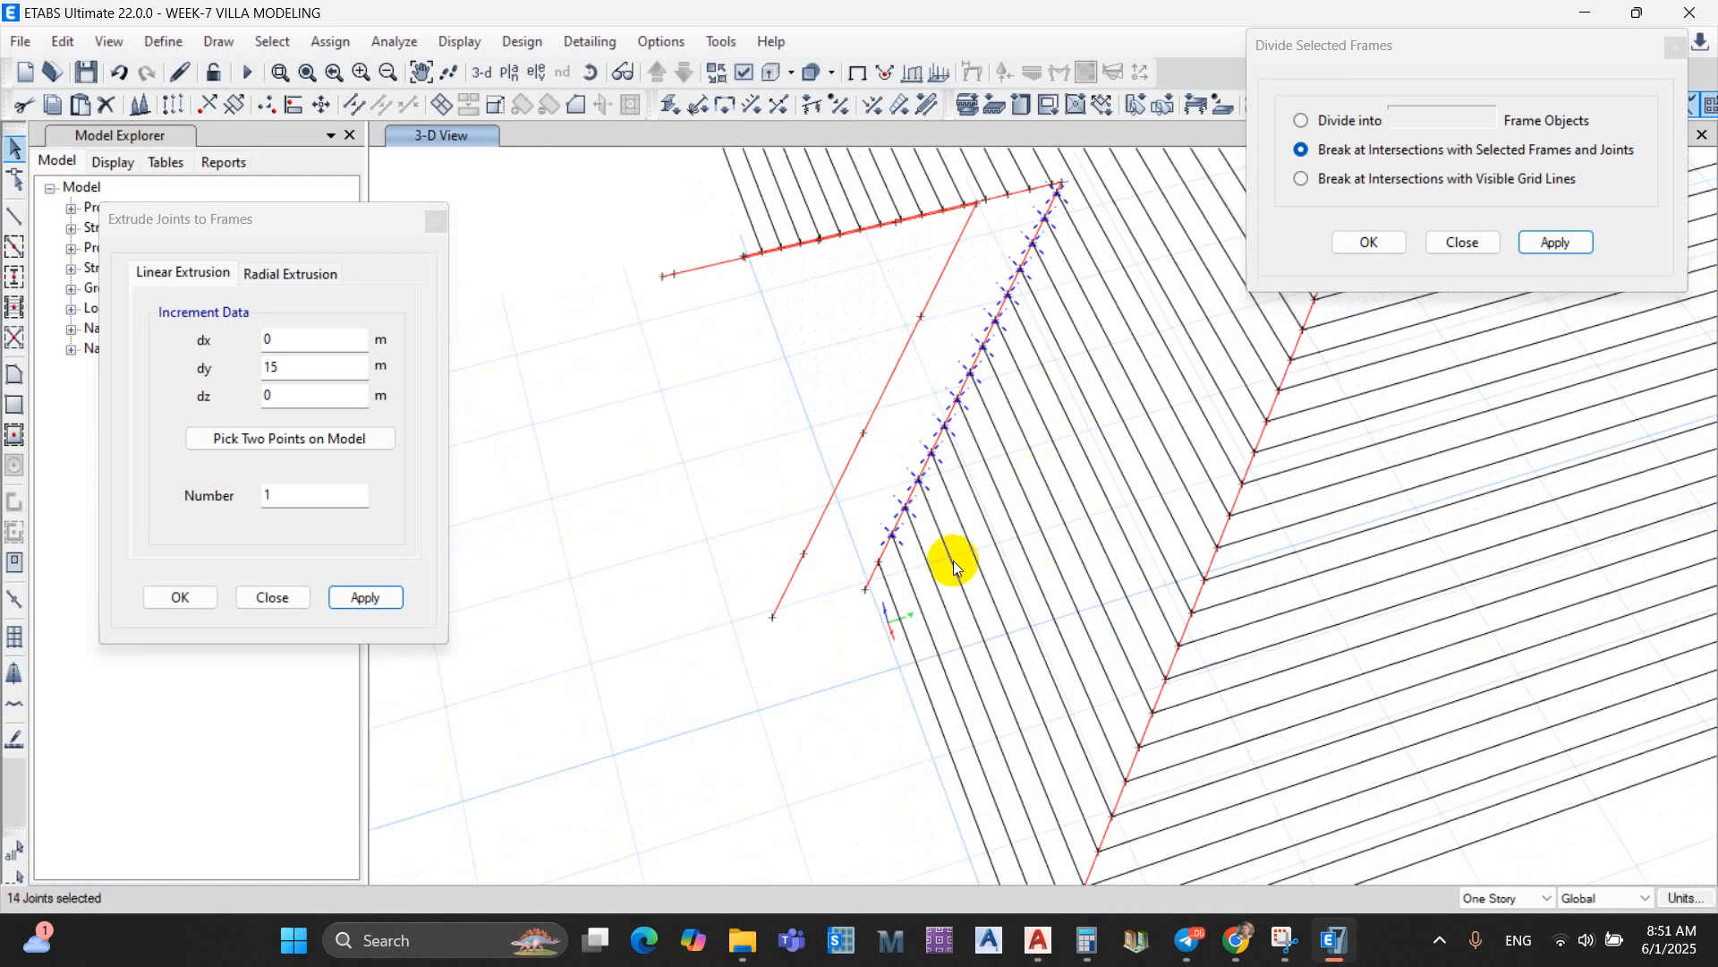
scroll(881, 564, "up", 2)
left_click_drag(822, 479, 935, 570)
Step: Add the member-end joints along the other inclined frame of the same V-shaped opening to the selection
scroll(949, 502, "down", 4)
middle_click_drag(978, 441, 1092, 508)
scroll(1110, 426, "up", 4)
left_click(948, 439)
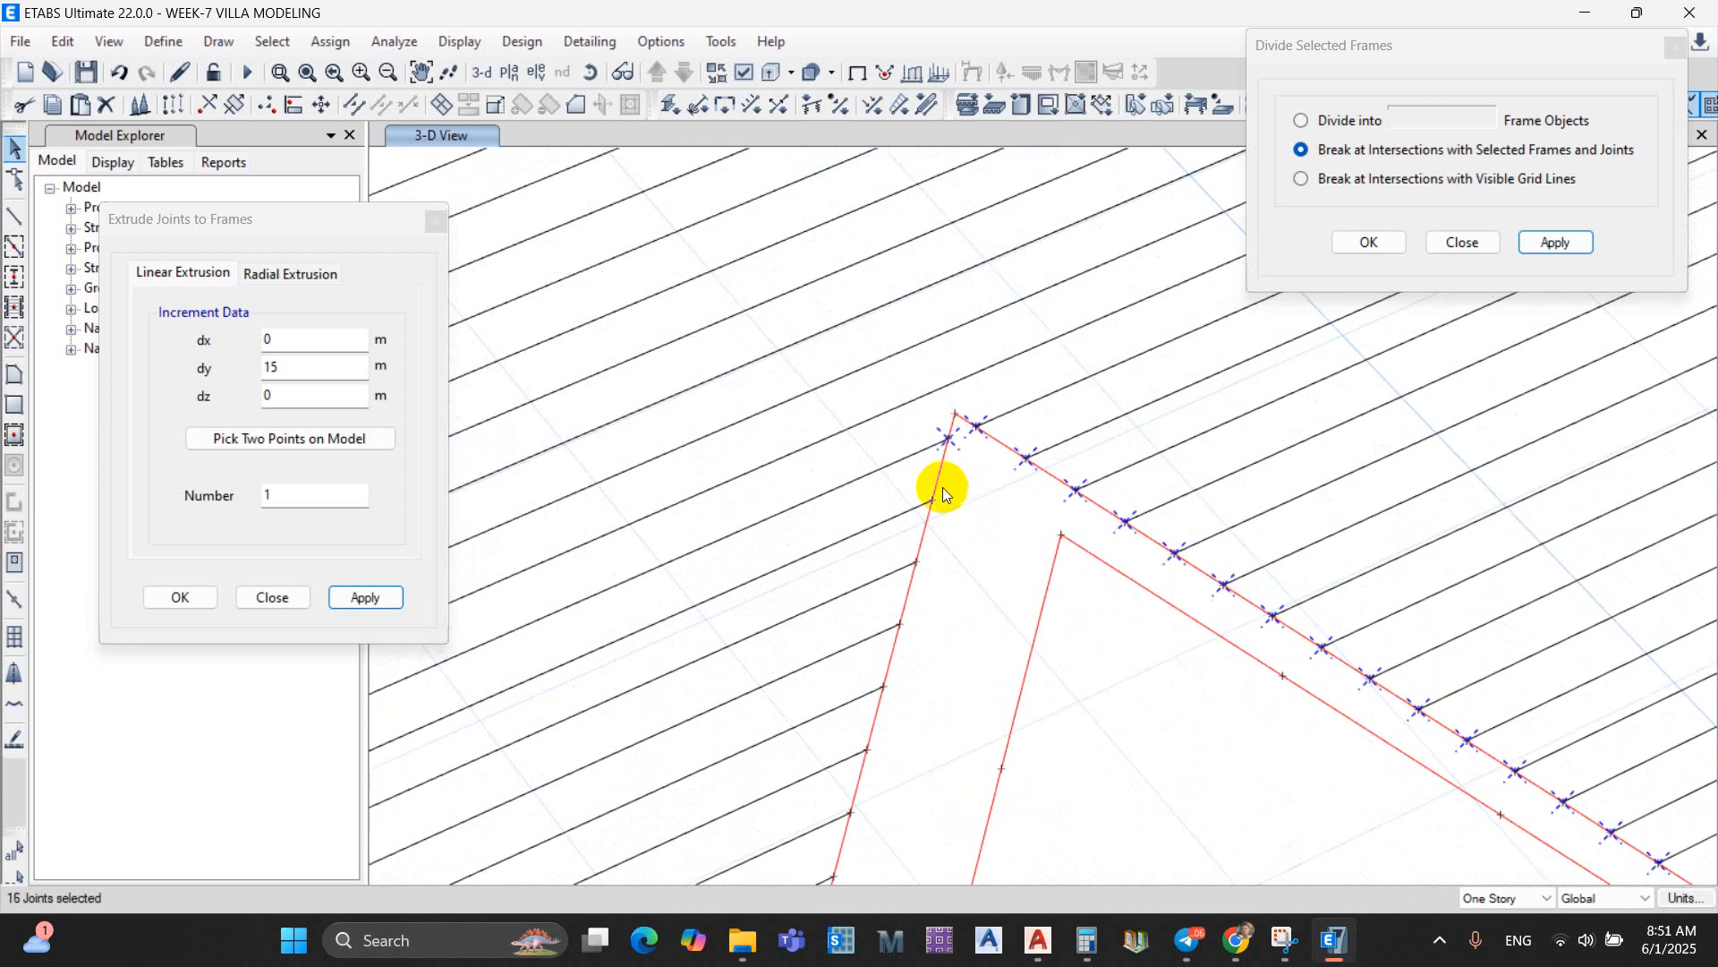
left_click(933, 499)
left_click(916, 561)
scroll(967, 548, "down", 4)
middle_click_drag(967, 548, 953, 470)
scroll(952, 470, "up", 2)
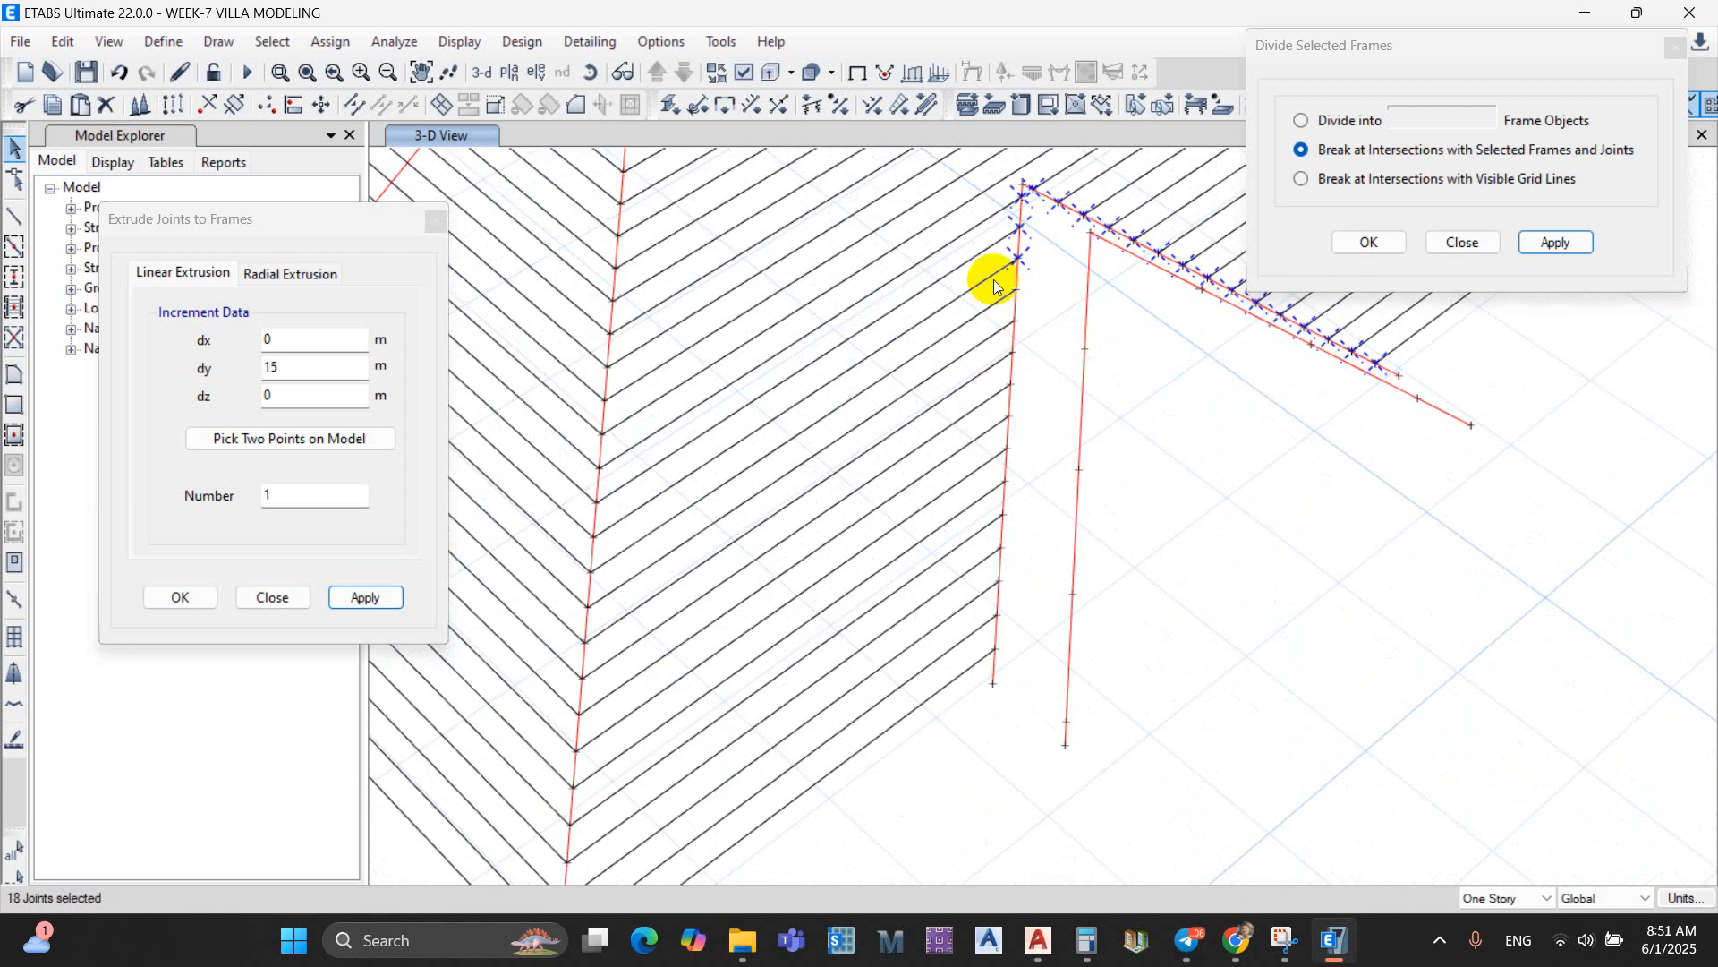
left_click_drag(996, 280, 1038, 639)
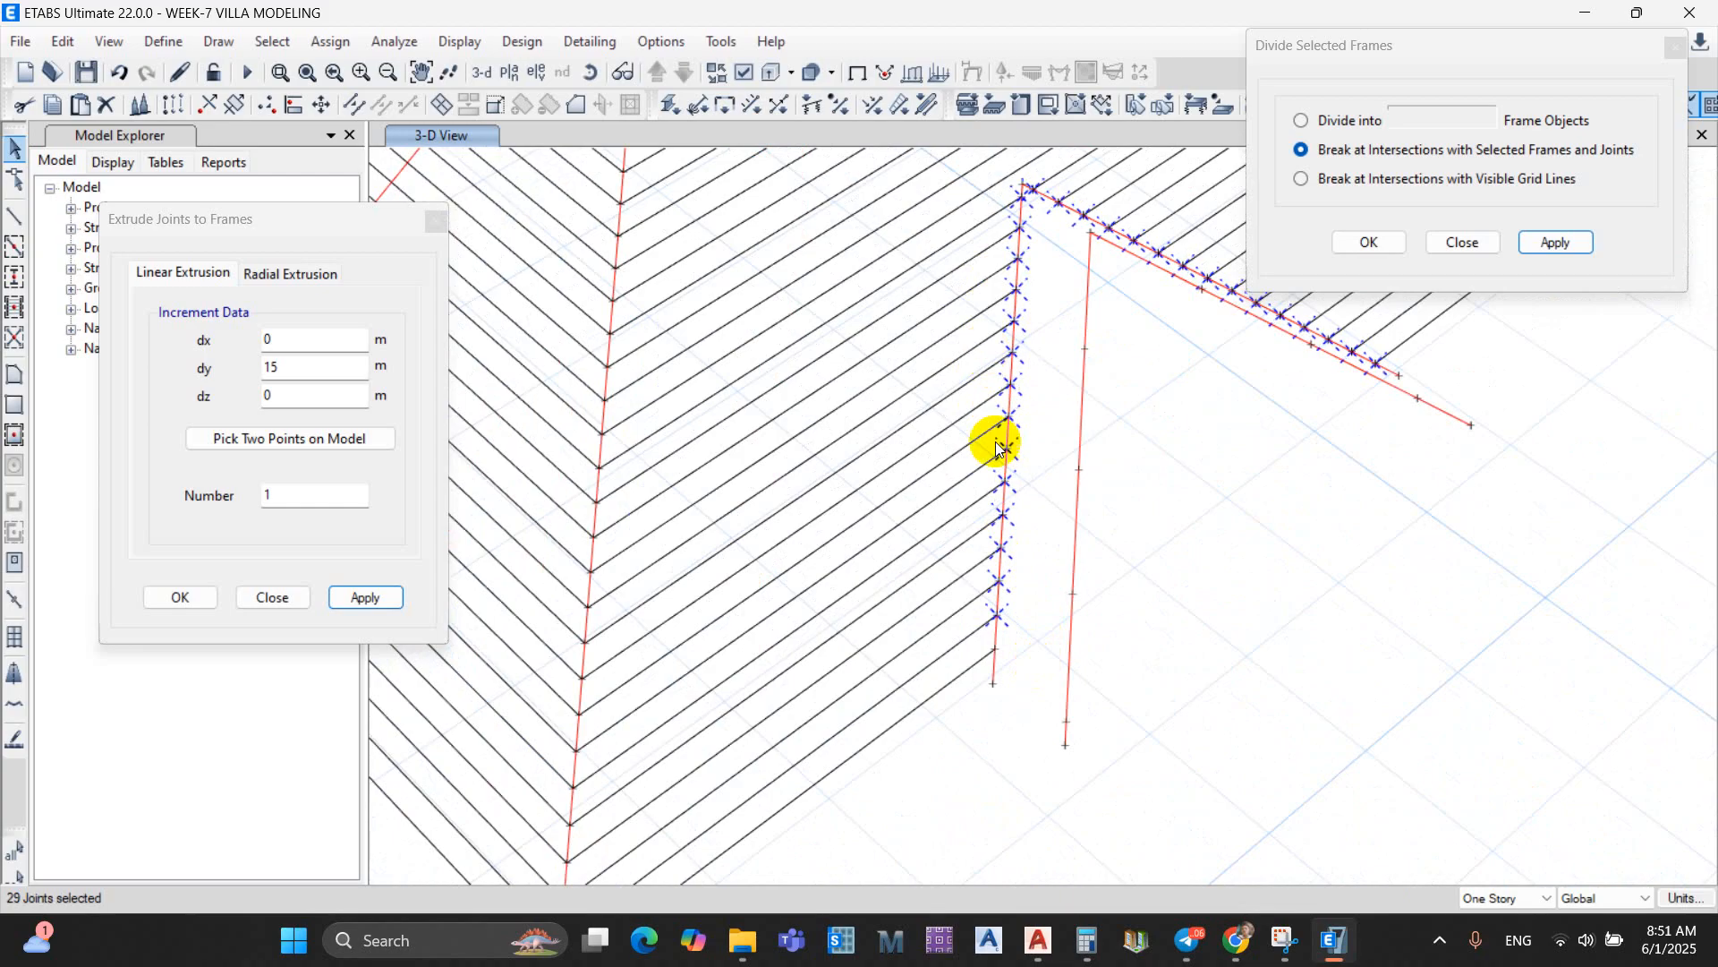
scroll(982, 645, "up", 2)
scroll(1022, 568, "down", 3)
mouse_move(1072, 562)
middle_mouse_down("shift")
mouse_move(1015, 433)
mouse_move(1059, 546)
middle_mouse_up("shift")
scroll(1090, 527, "down", 2)
scroll(948, 817, "up", 3)
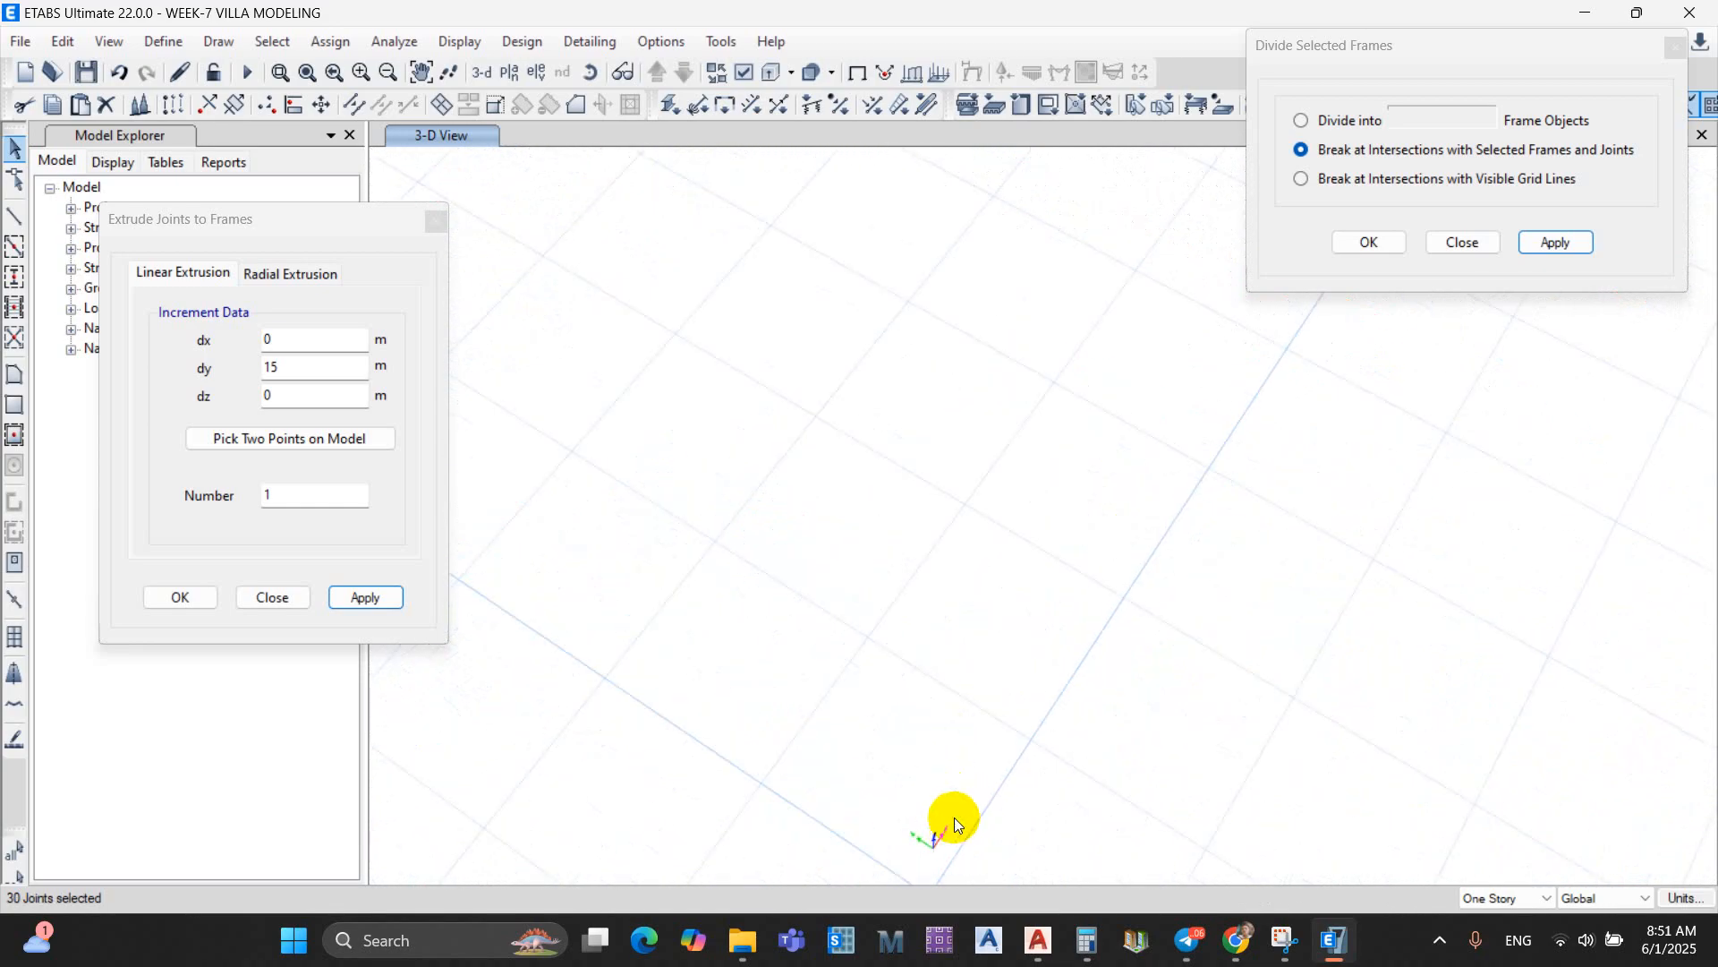
Step: Extrude the selected opening joints linearly into frames with dx 0, dy -15 m, dz 0 and number 1
scroll(954, 818, "down", 3)
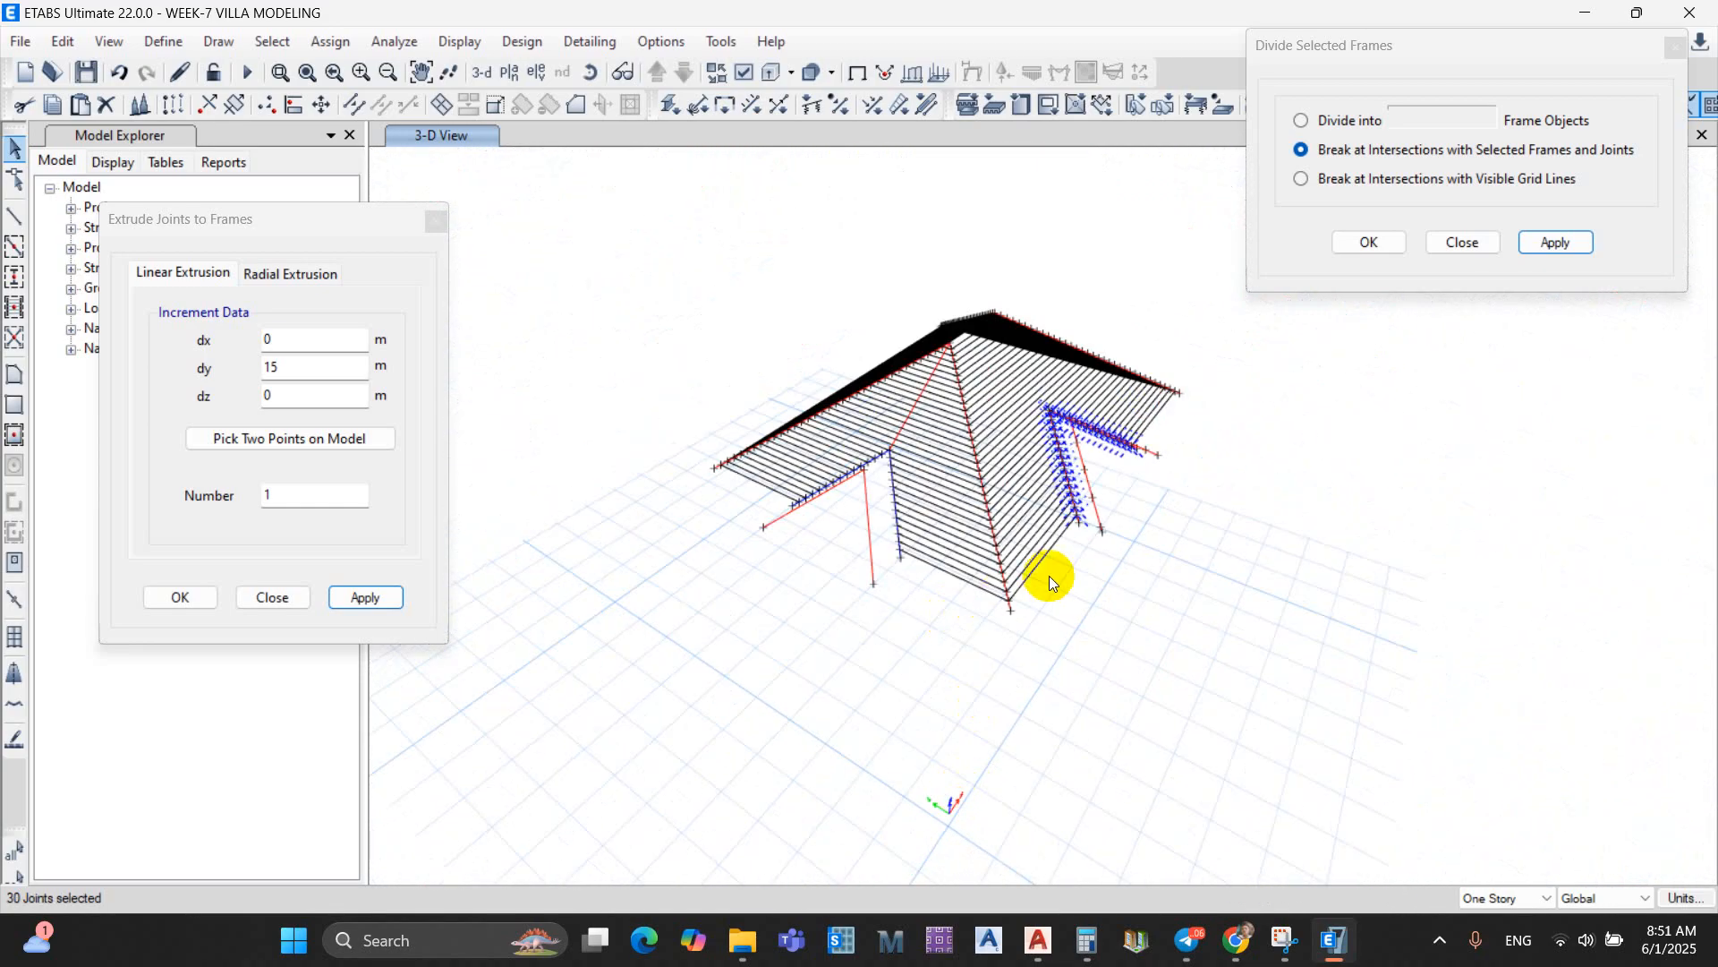
scroll(1064, 403, "up", 2)
scroll(1063, 402, "down", 2)
scroll(1038, 621, "up", 5)
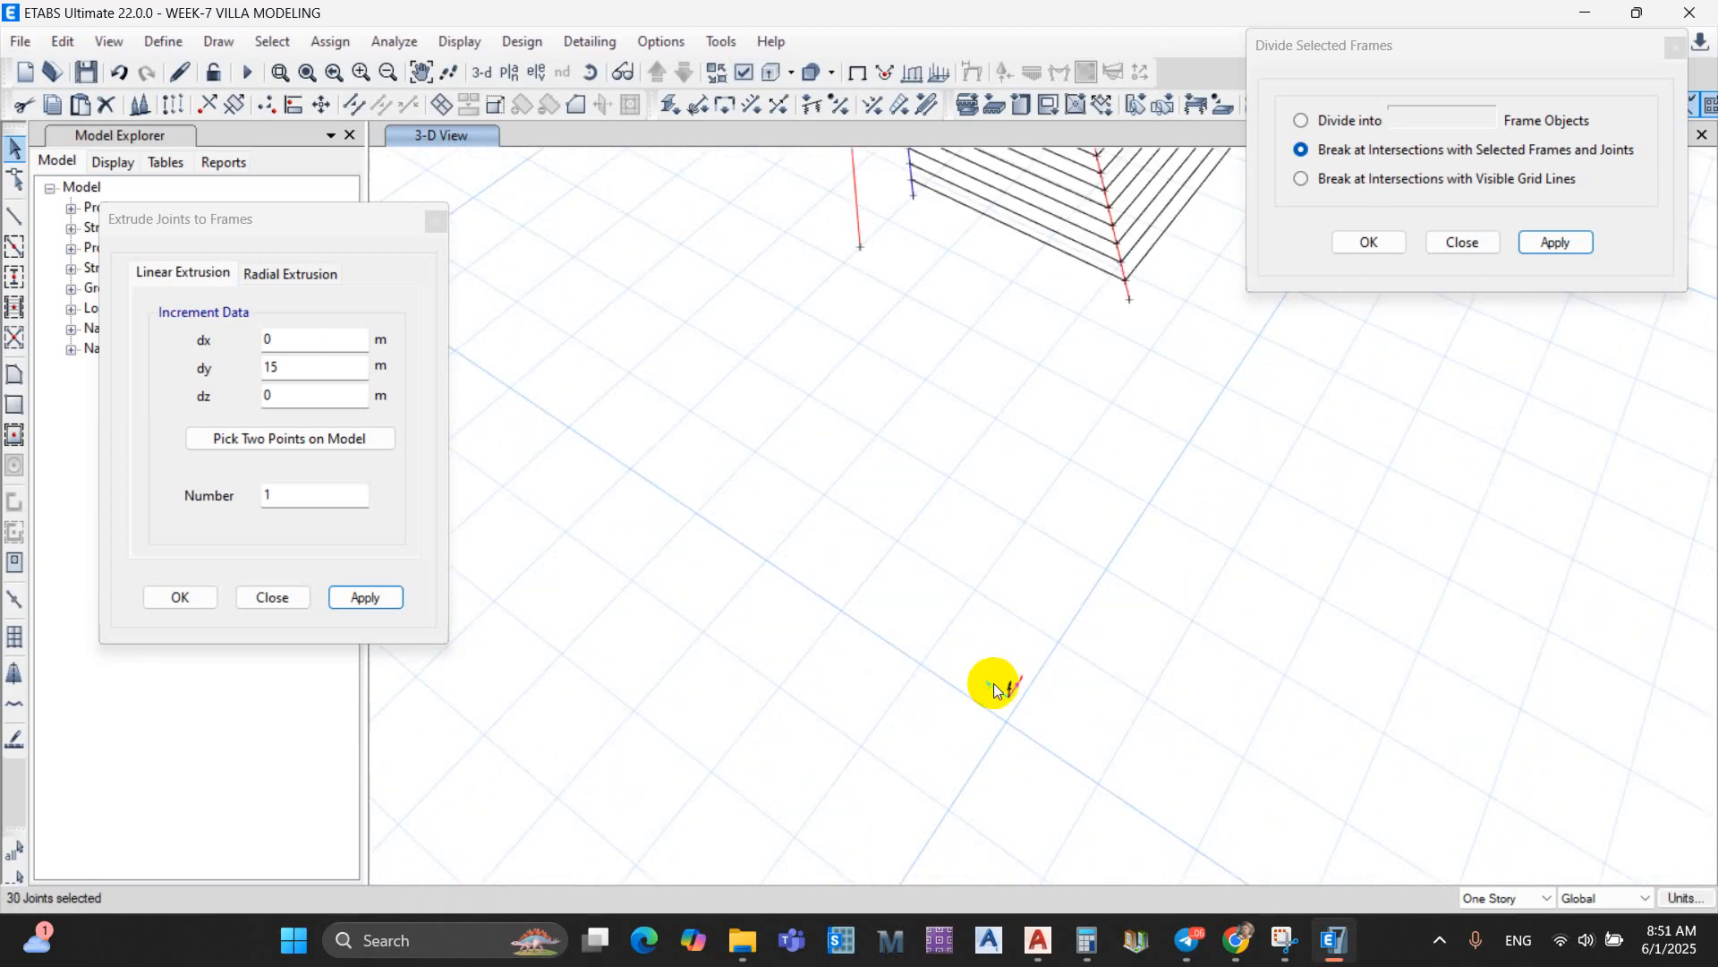
scroll(1000, 566, "down", 3)
scroll(1077, 416, "up", 4)
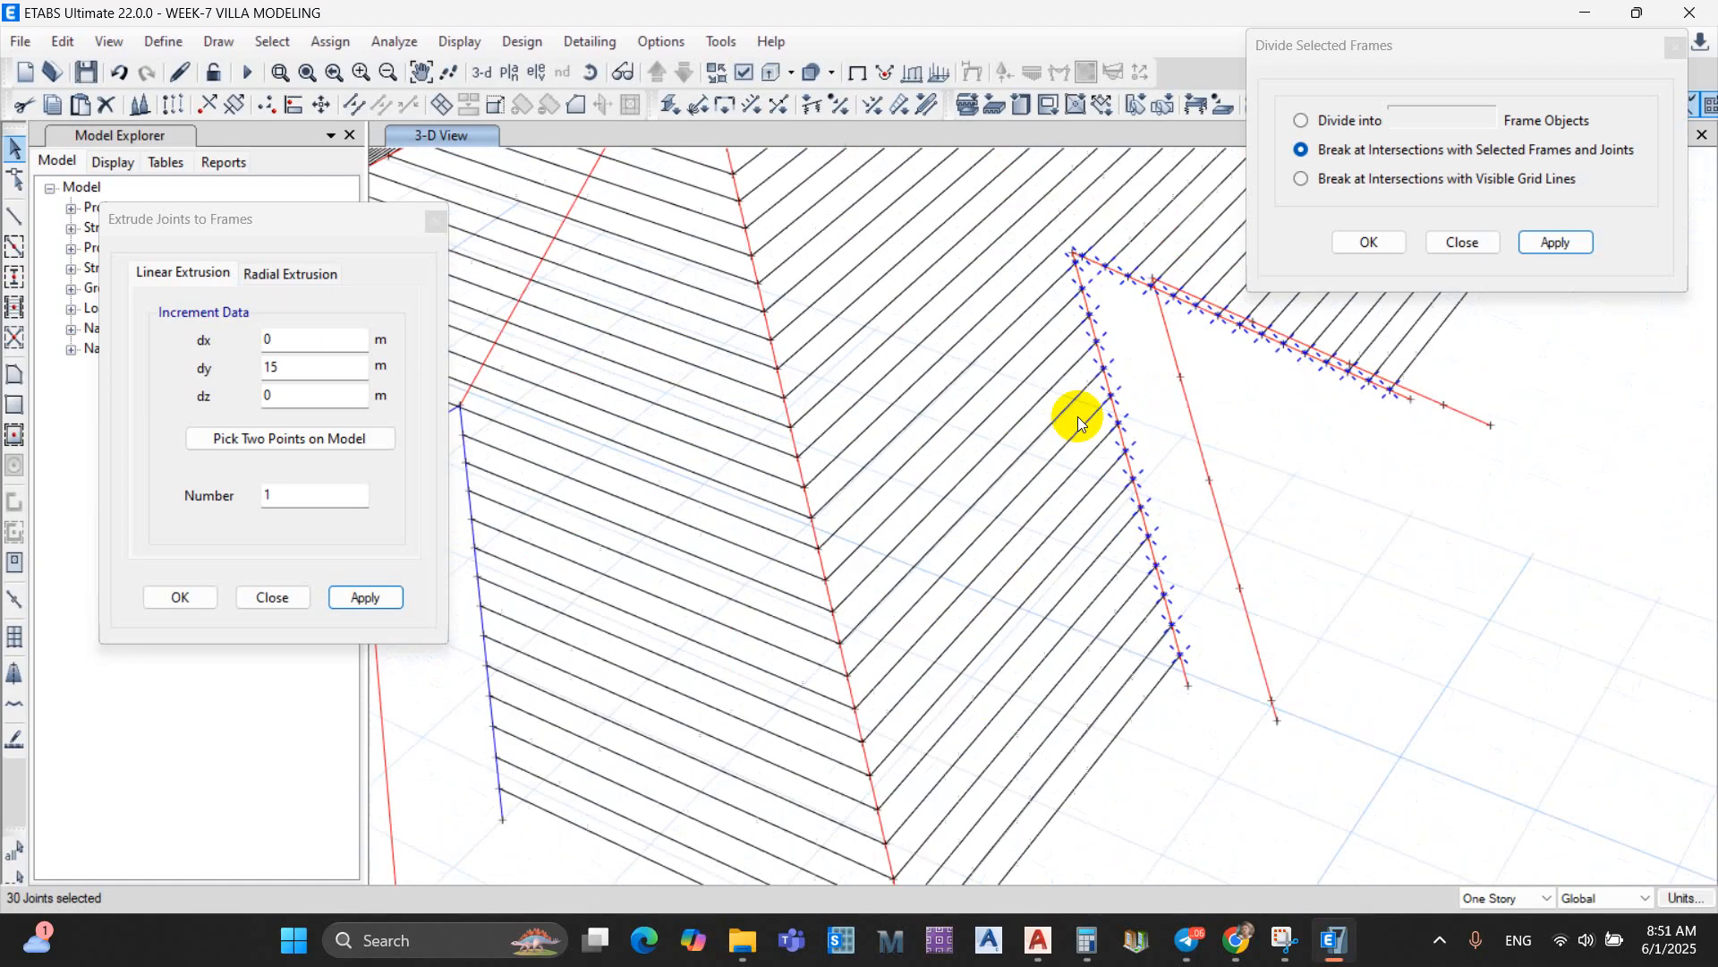
middle_click_drag(1271, 449, 1237, 431, "shift")
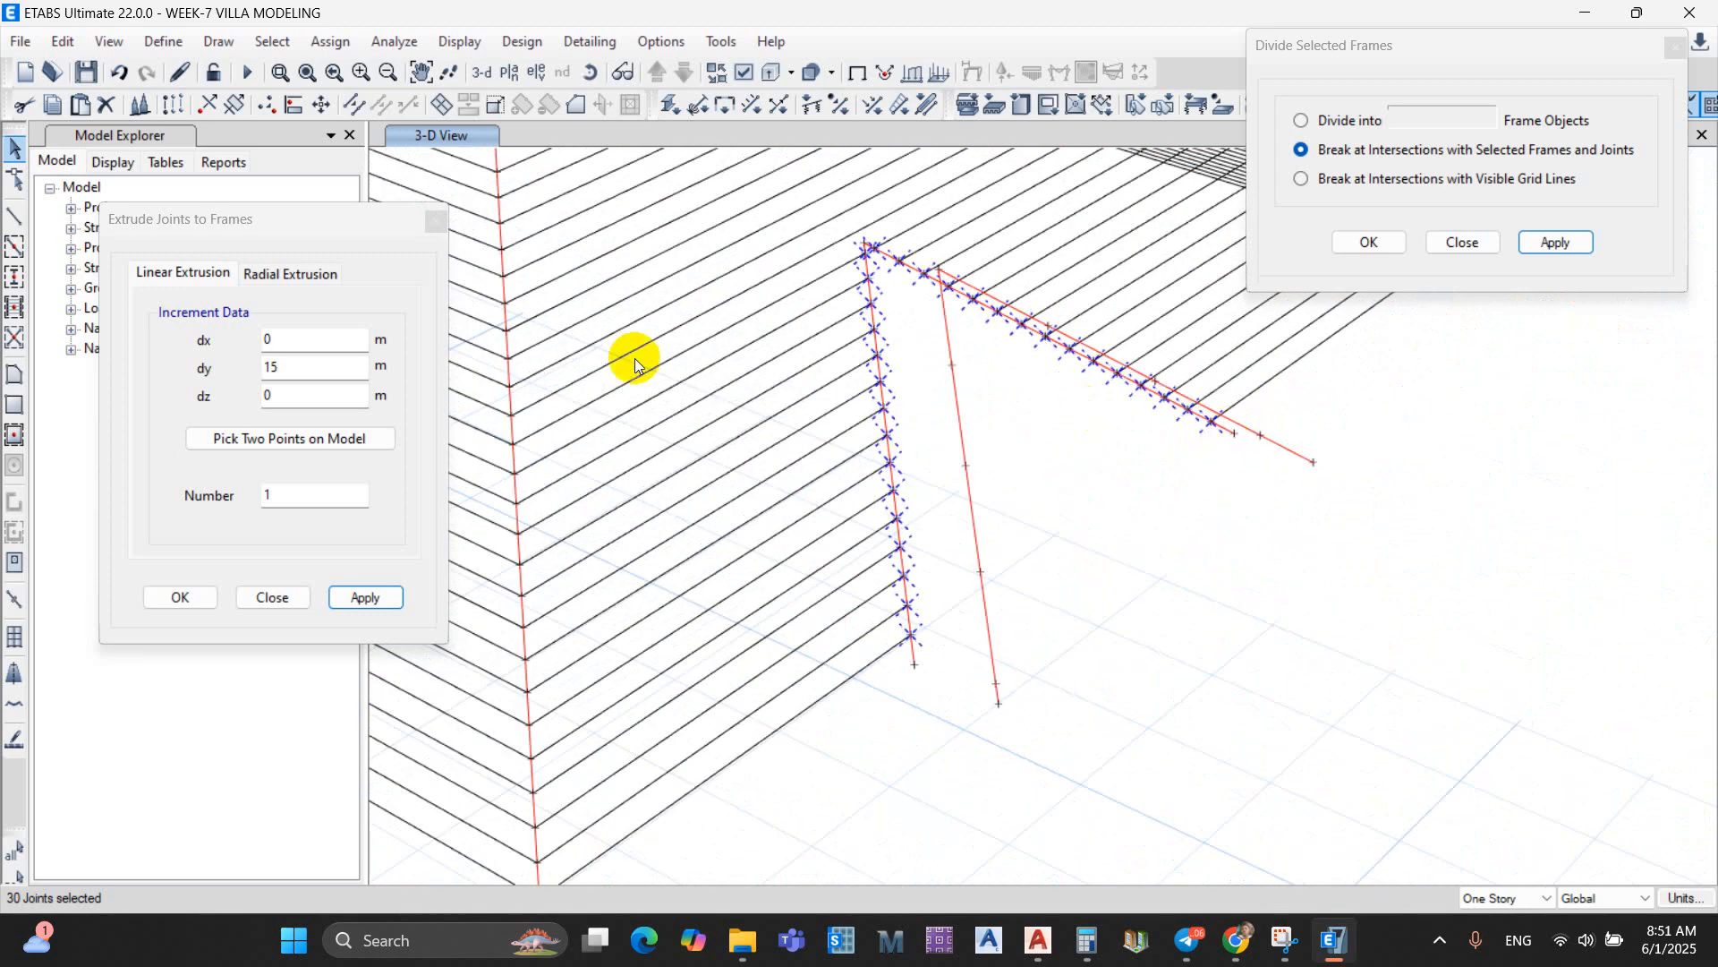
left_click_drag(309, 369, 202, 369)
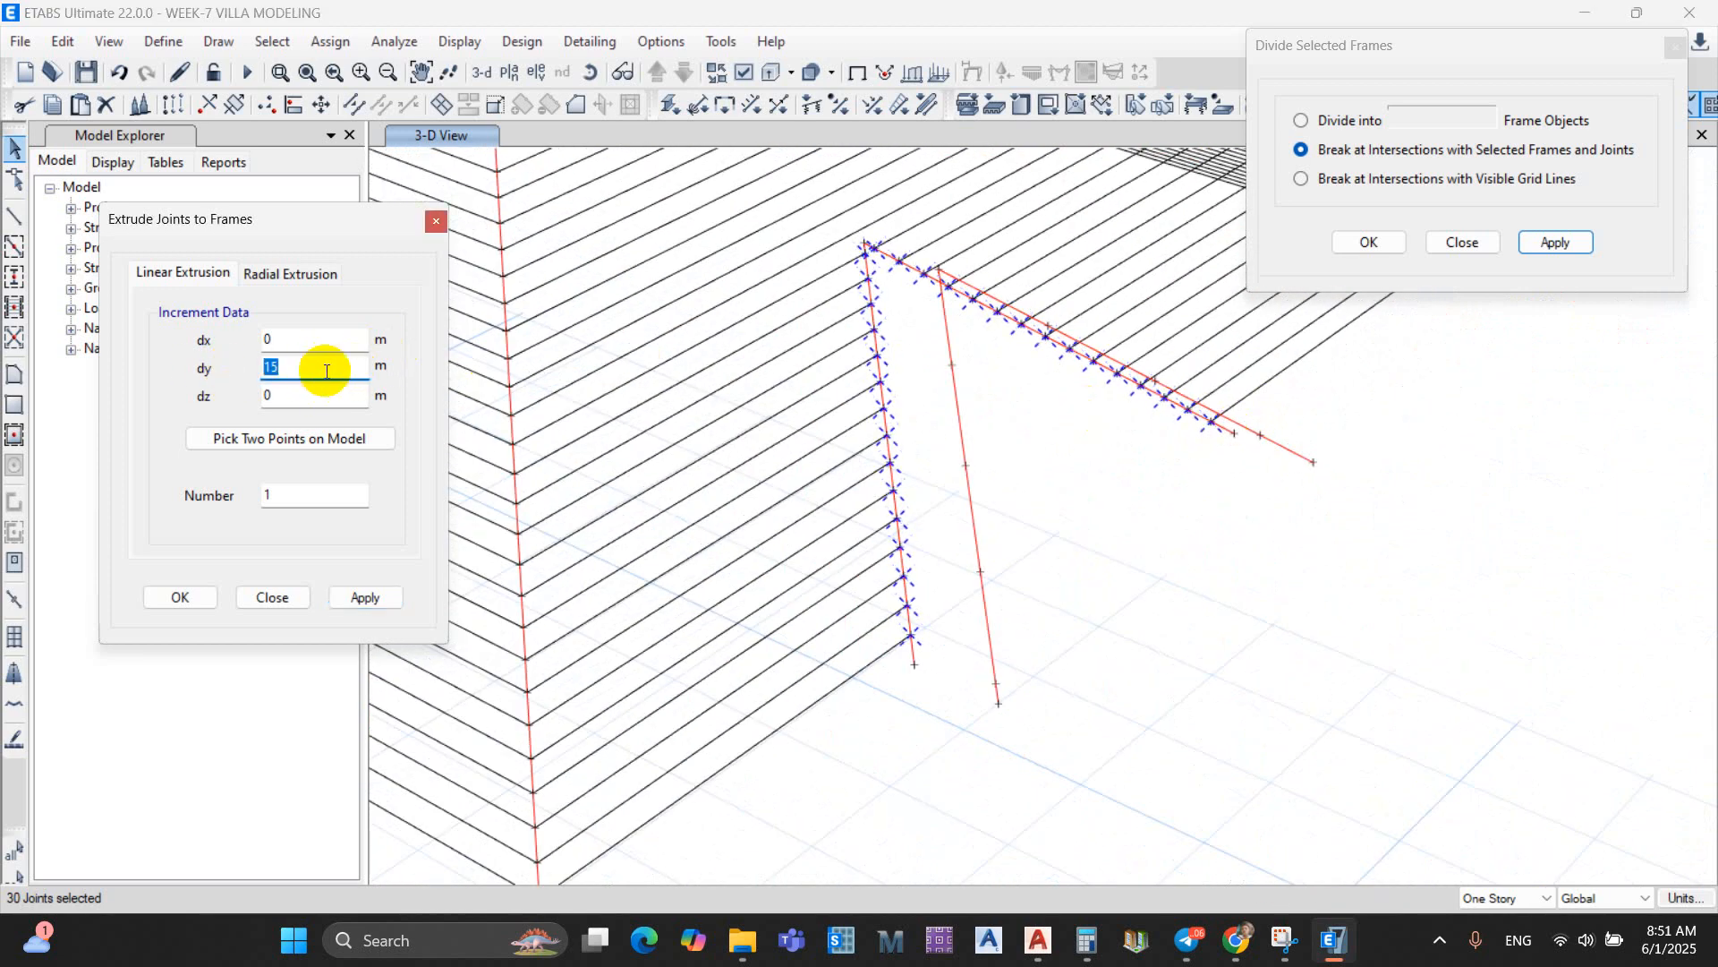
type("-15")
left_click(365, 597)
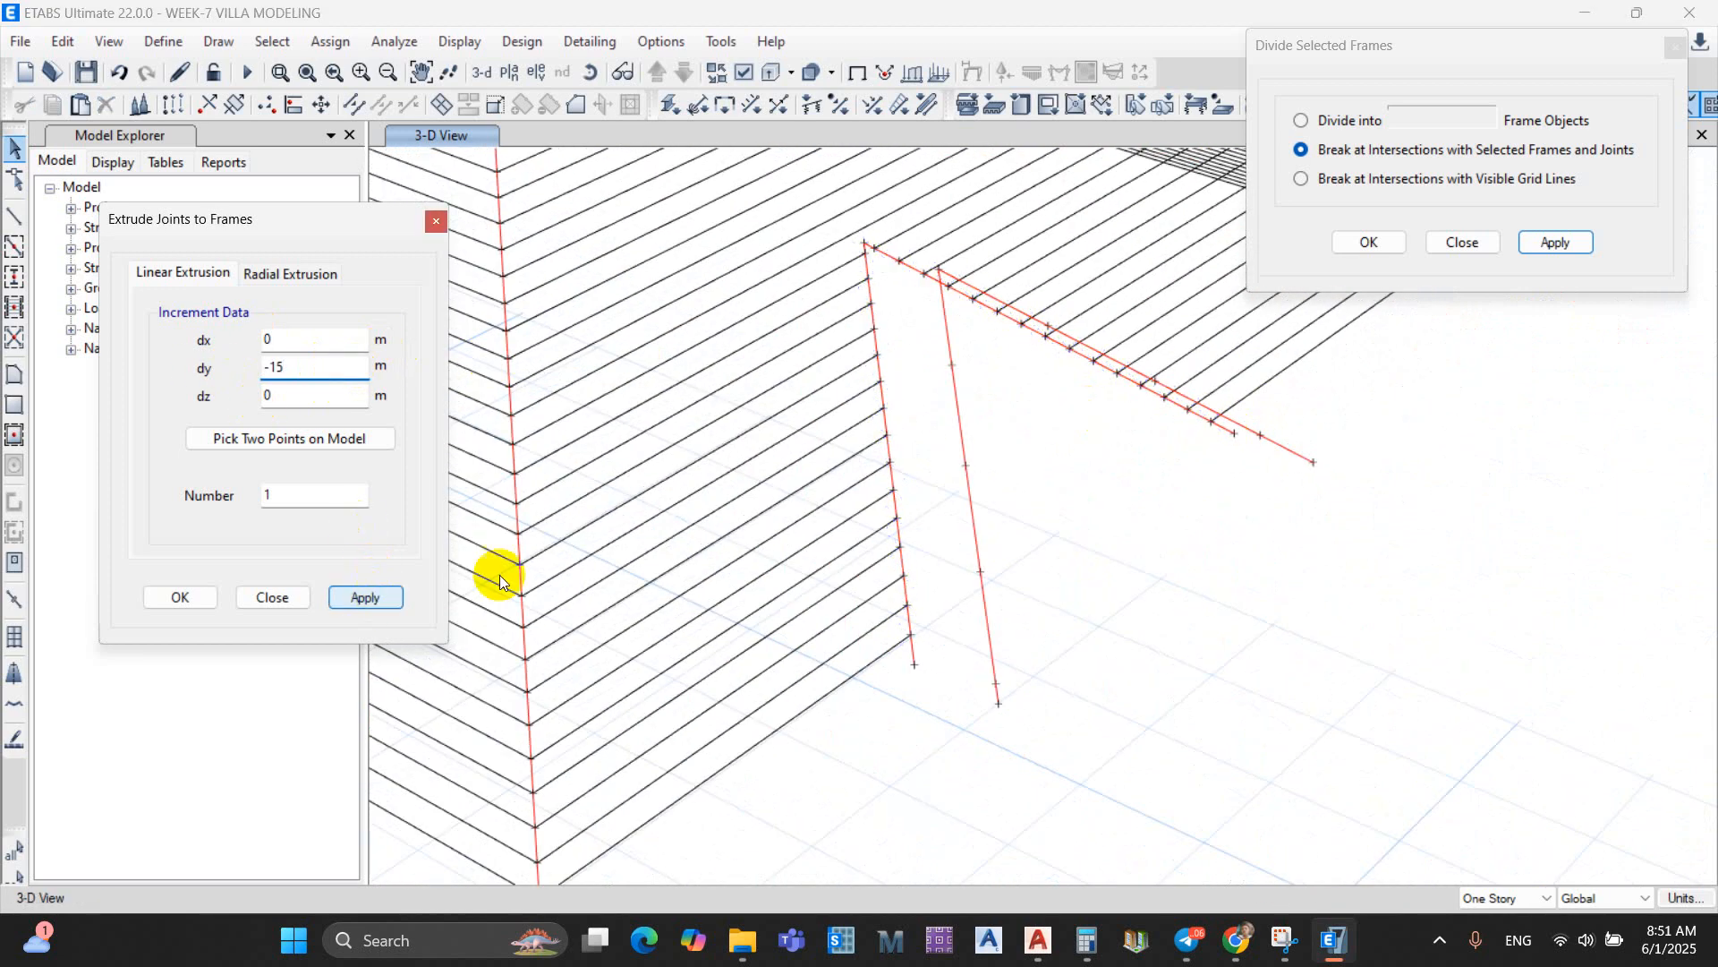
Step: Select the newly extruded horizontal frames with the small roof's crossing inclined frames, and break them at their intersections
scroll(895, 496, "down", 5)
scroll(1072, 435, "up", 1)
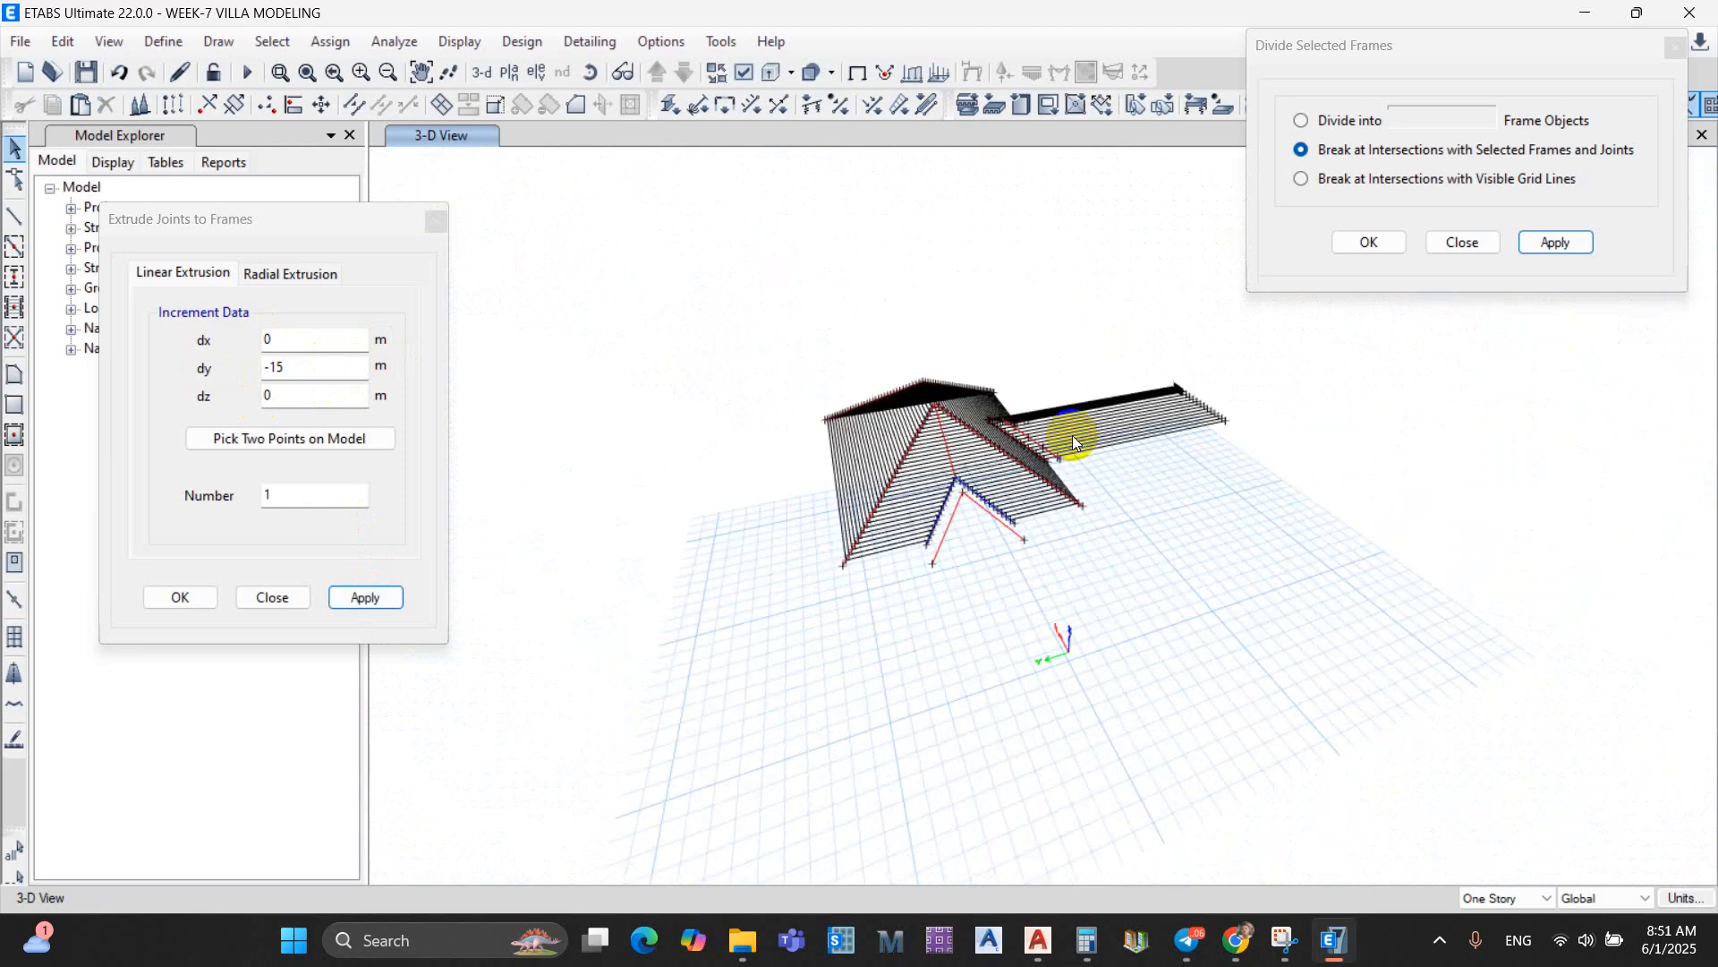
scroll(1073, 435, "up", 5)
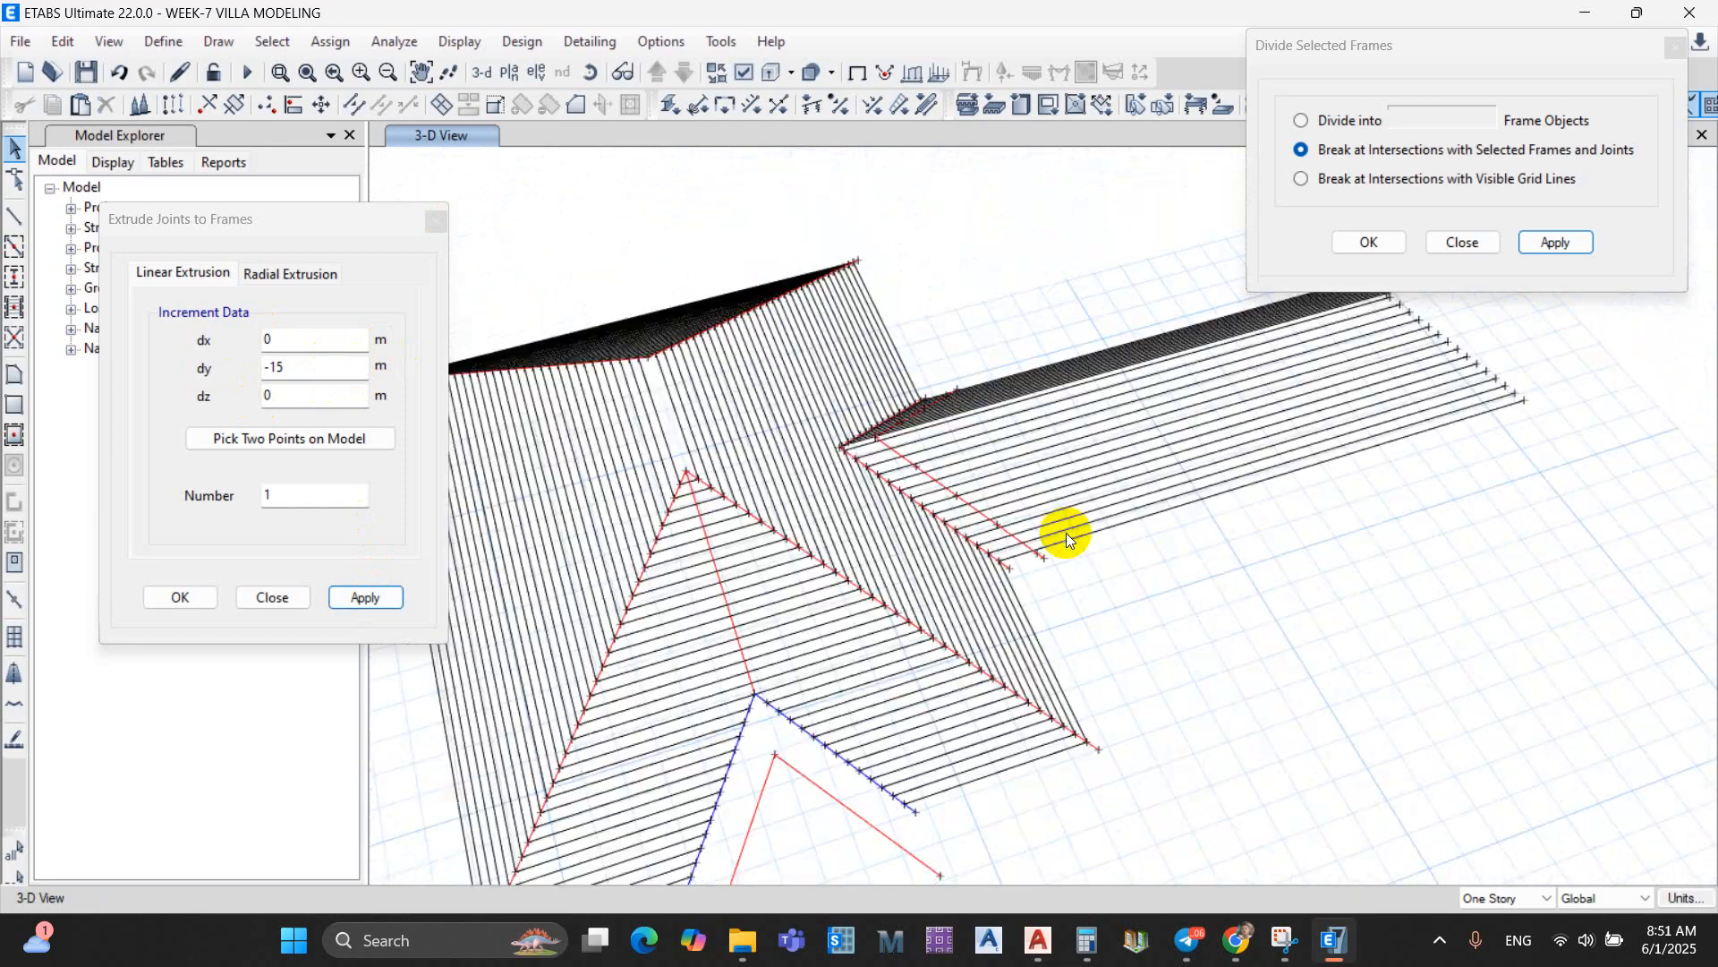
left_click_drag(1163, 337, 1005, 537)
scroll(957, 497, "up", 3)
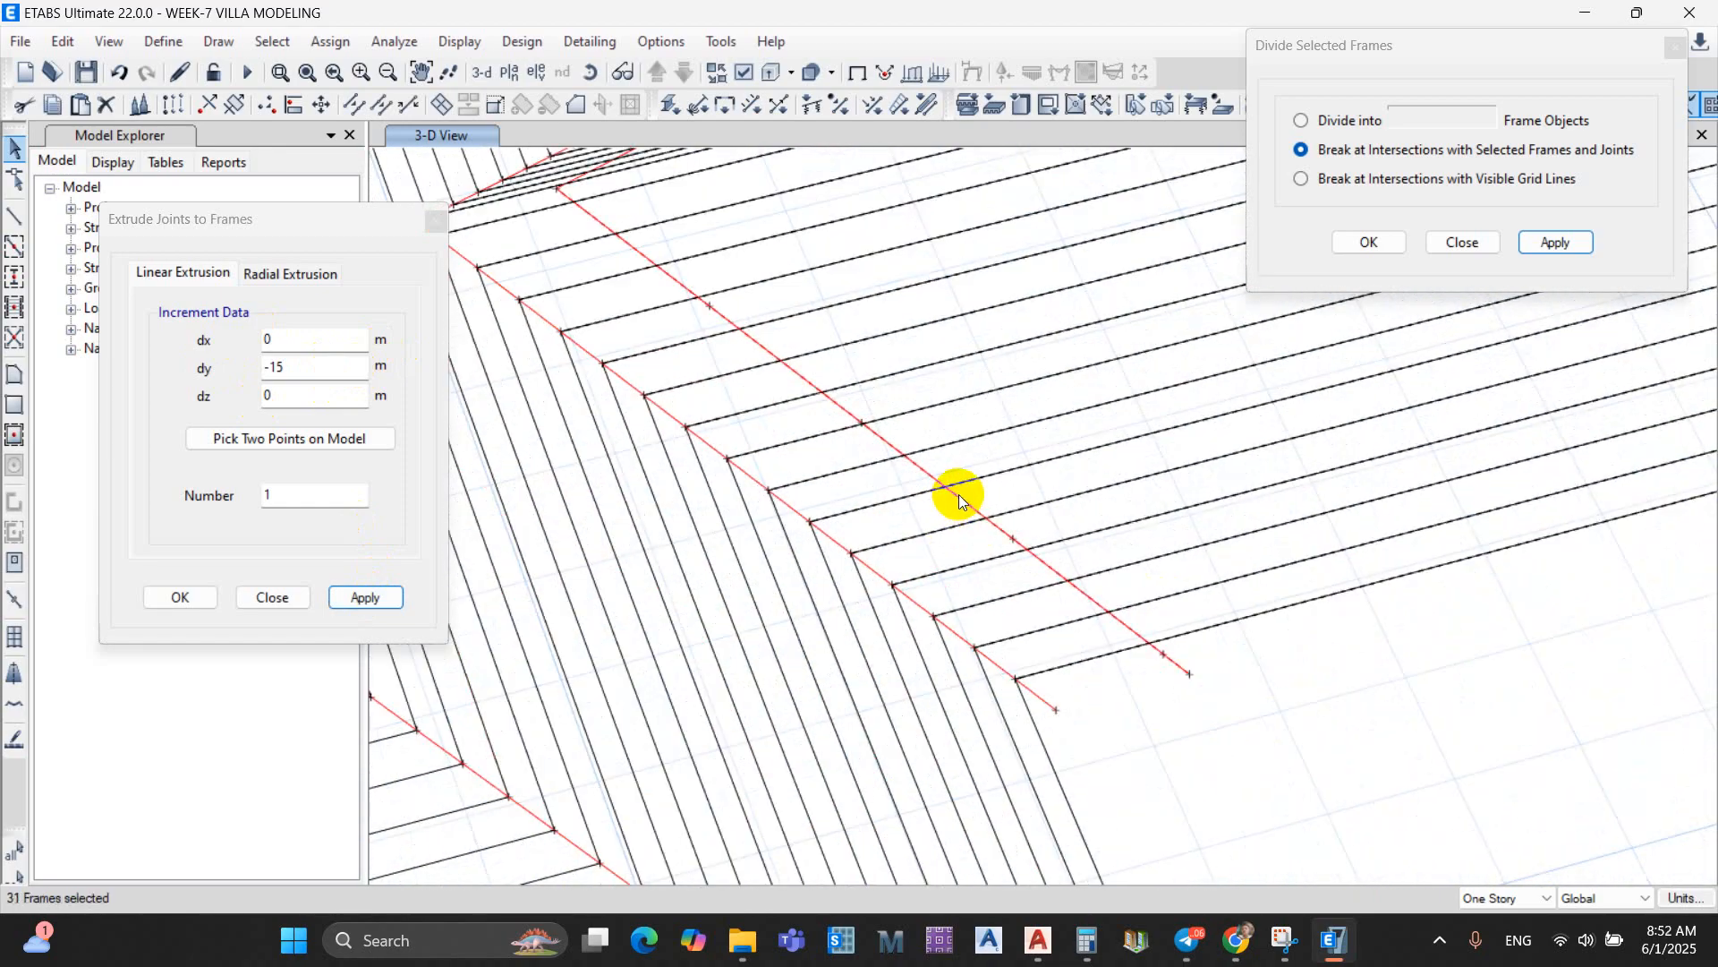
scroll(958, 494, "down", 4)
scroll(915, 463, "up", 4)
middle_click_drag(915, 464, 1137, 452, "shift")
scroll(1154, 473, "down", 3)
scroll(1061, 368, "up", 6)
scroll(1057, 390, "down", 3)
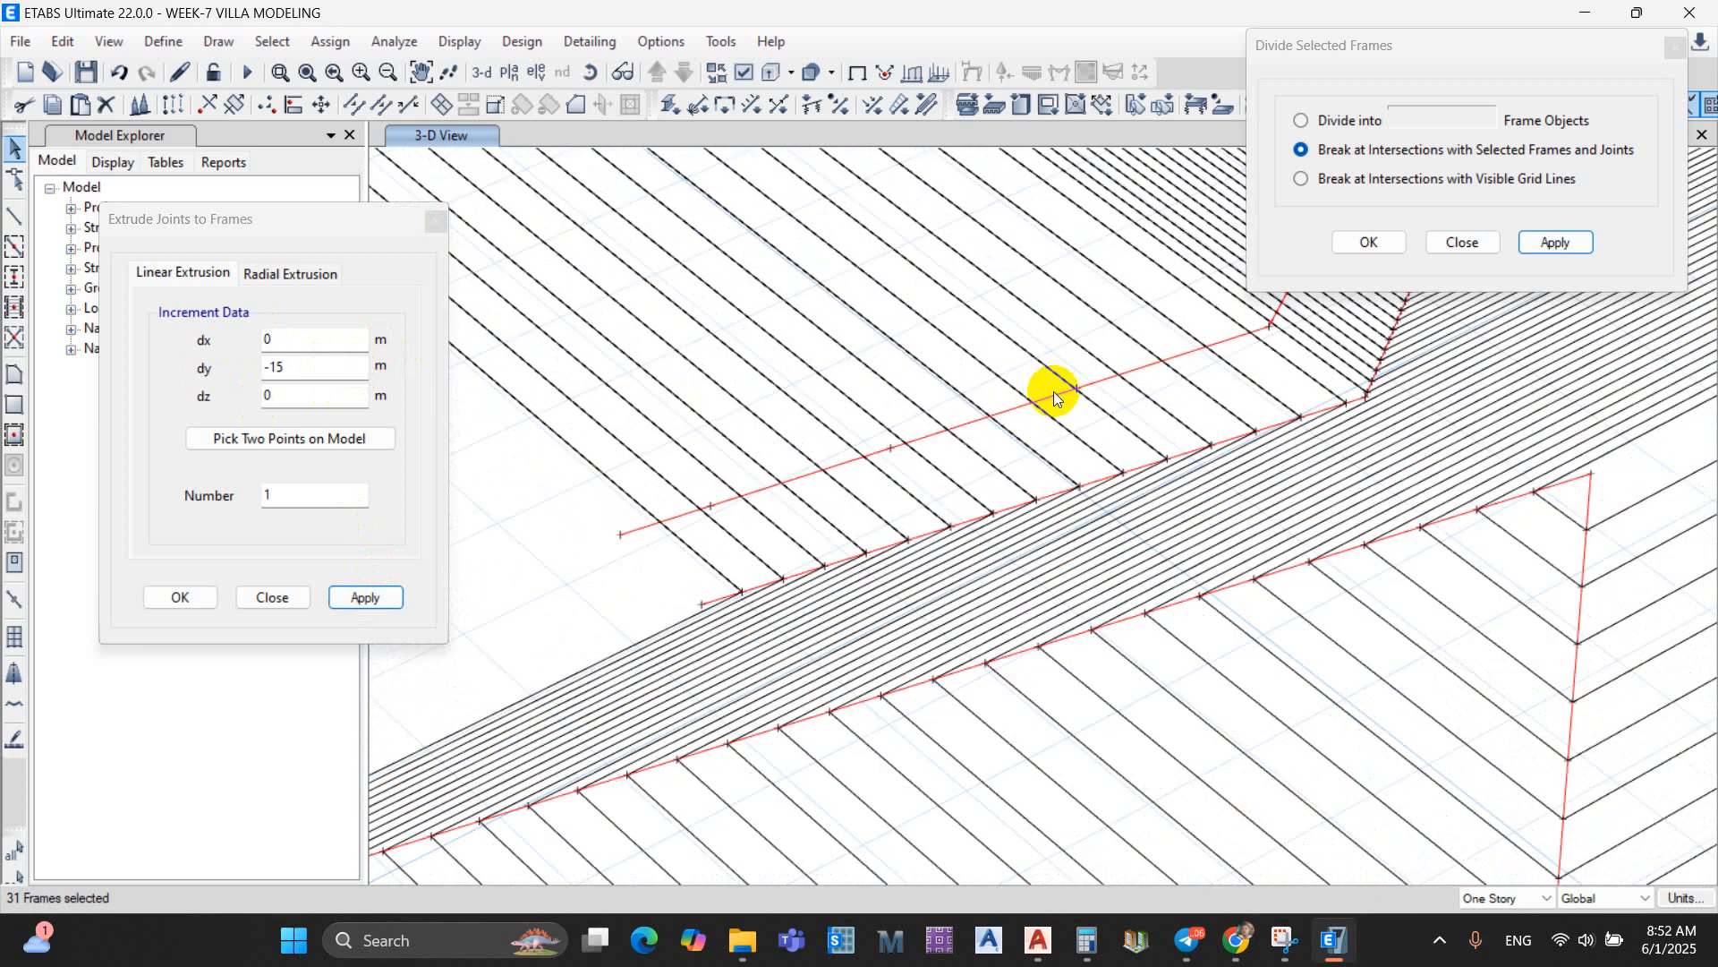
left_click(1054, 390)
scroll(1042, 410, "down", 4)
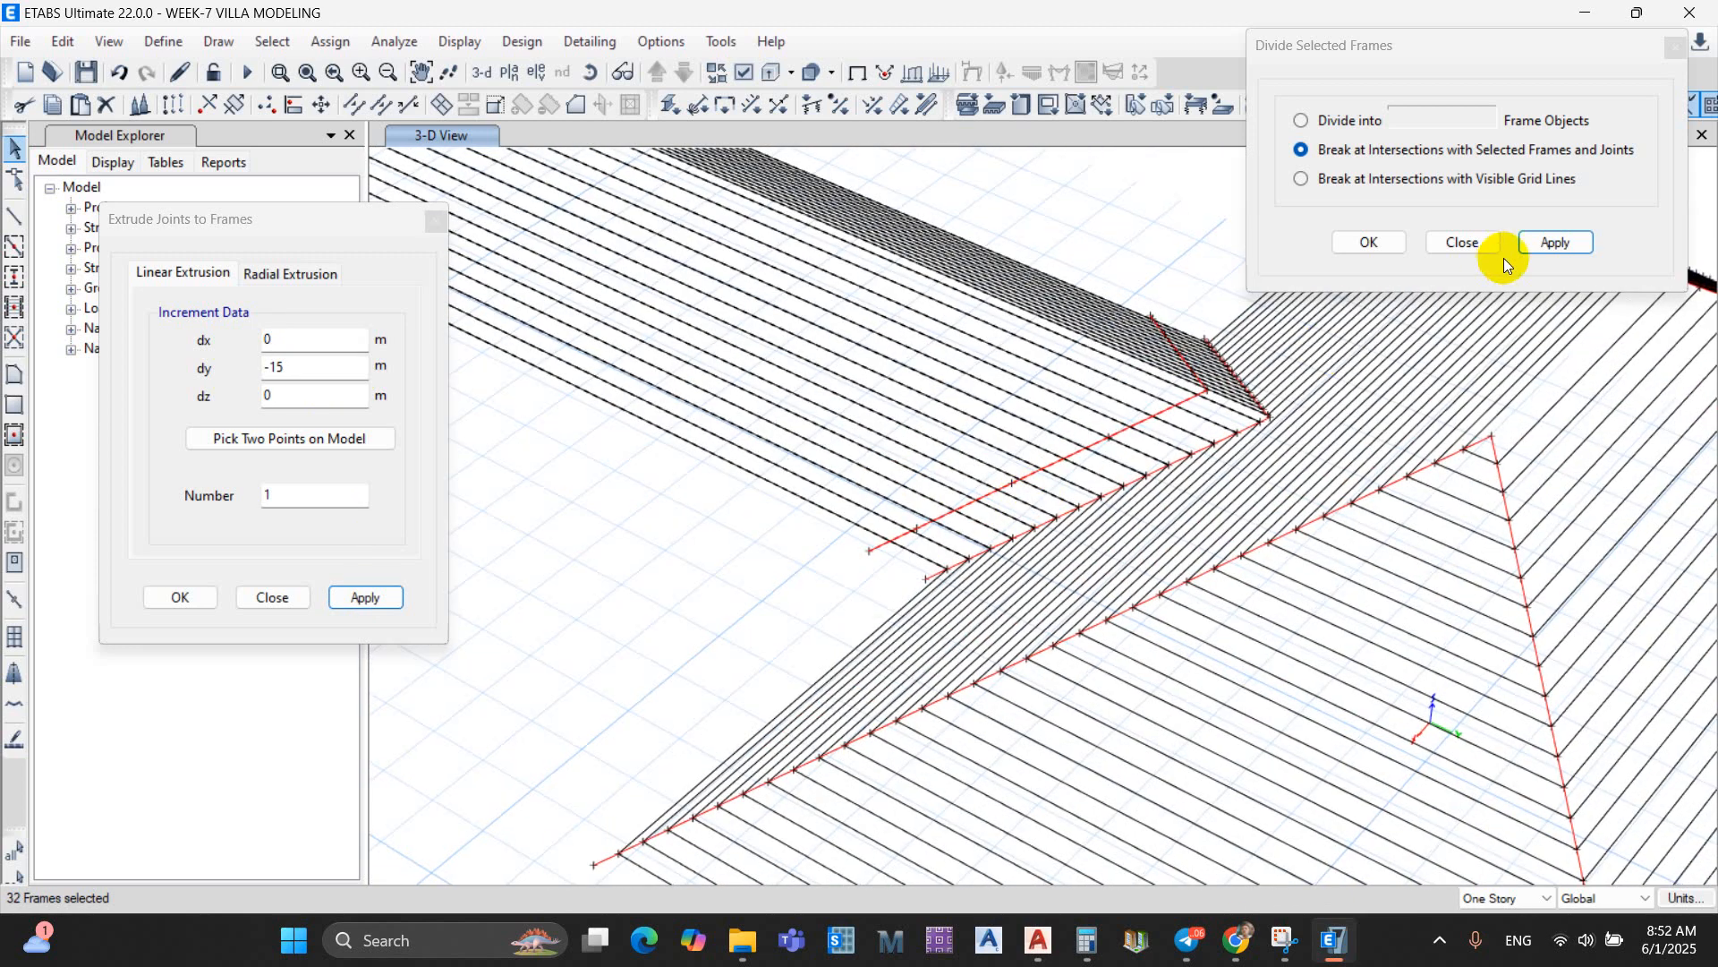
left_click(1555, 243)
Step: Delete the selected horizontal segments that extend beyond the small projecting roof's outer inclined frames
scroll(1074, 337, "down", 3)
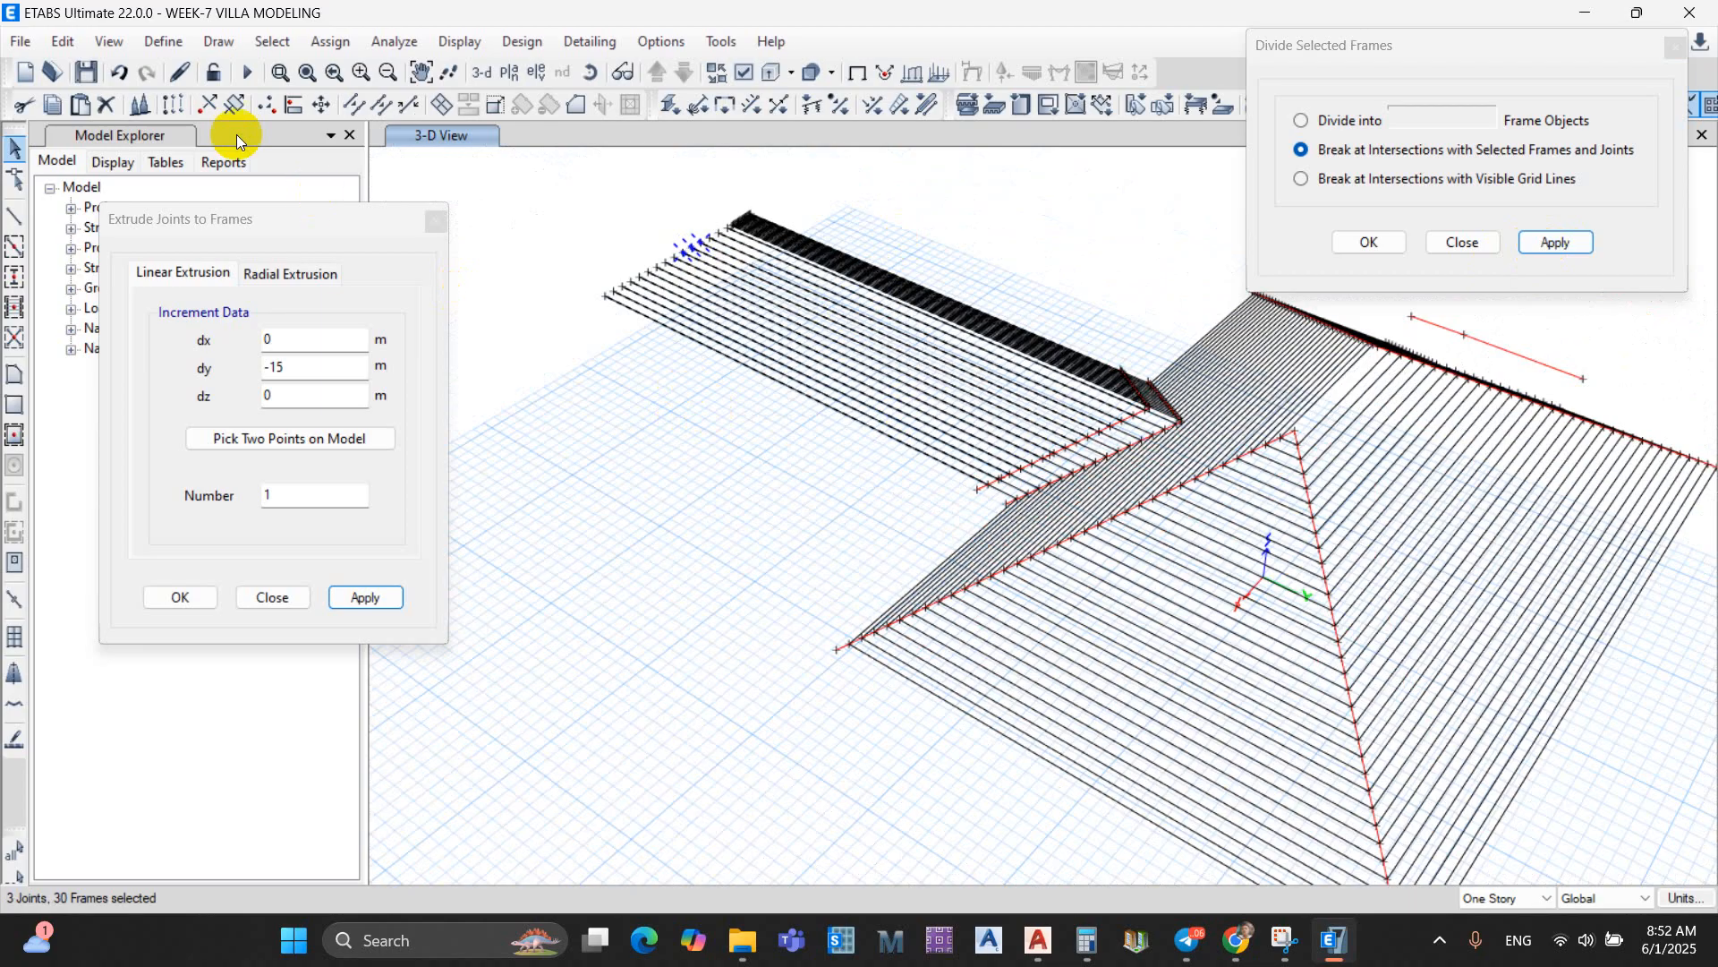
left_click(107, 105)
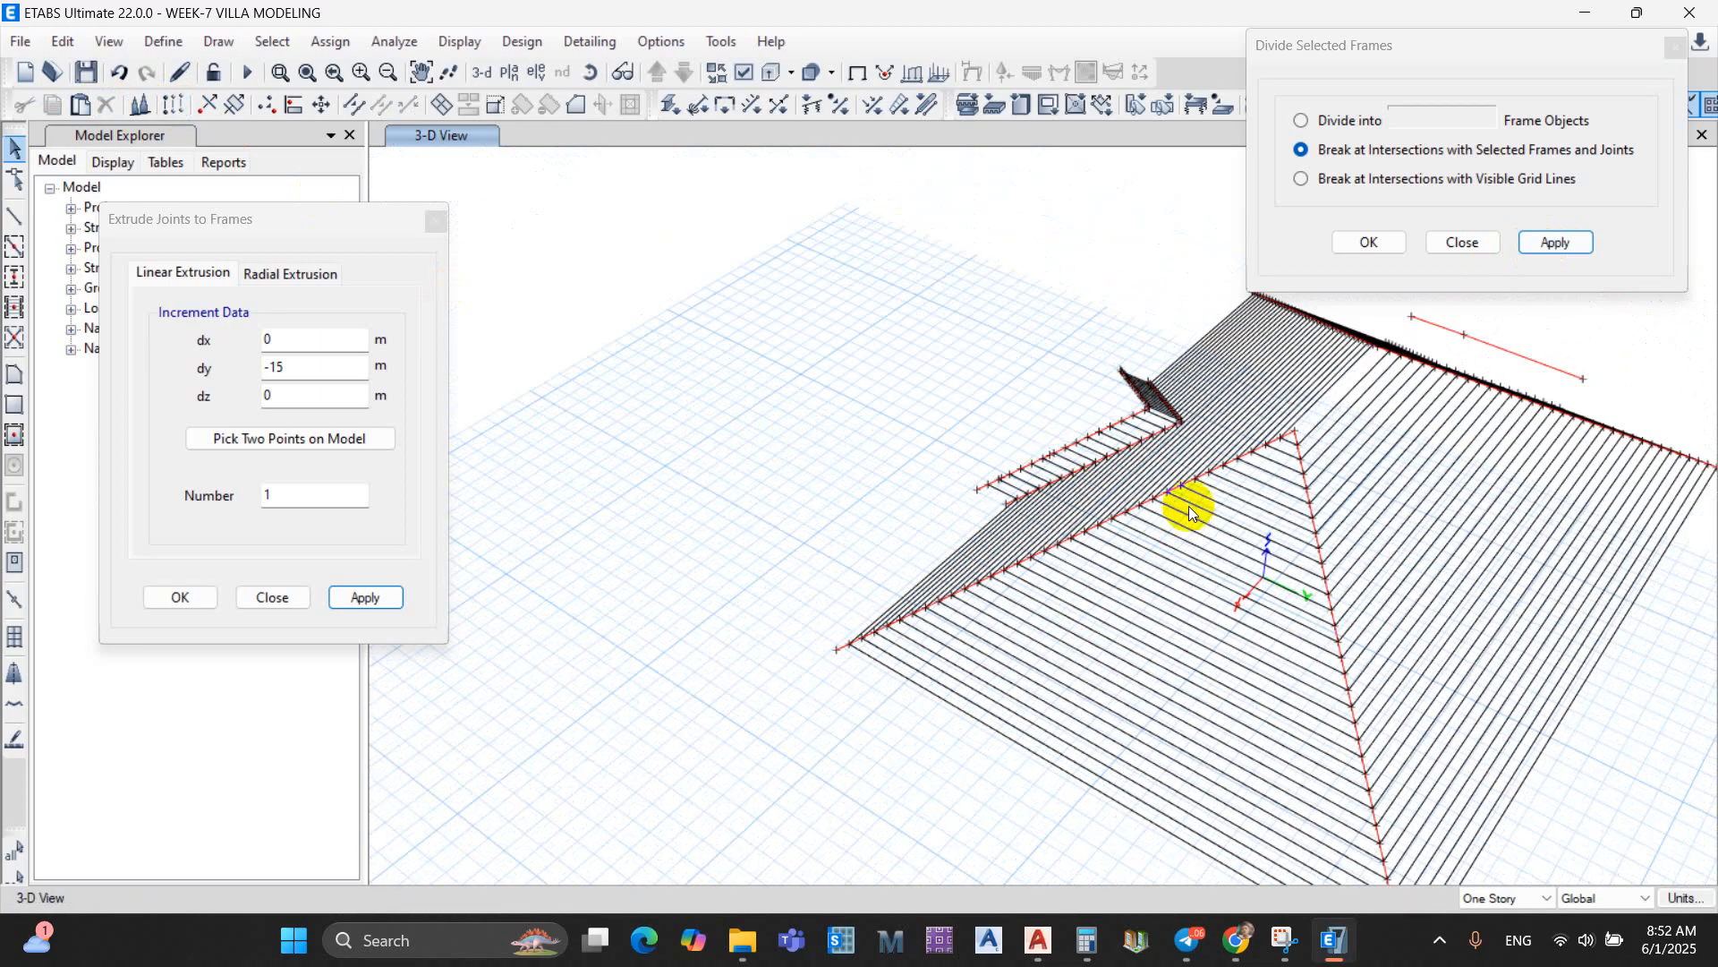
scroll(1190, 512, "down", 5)
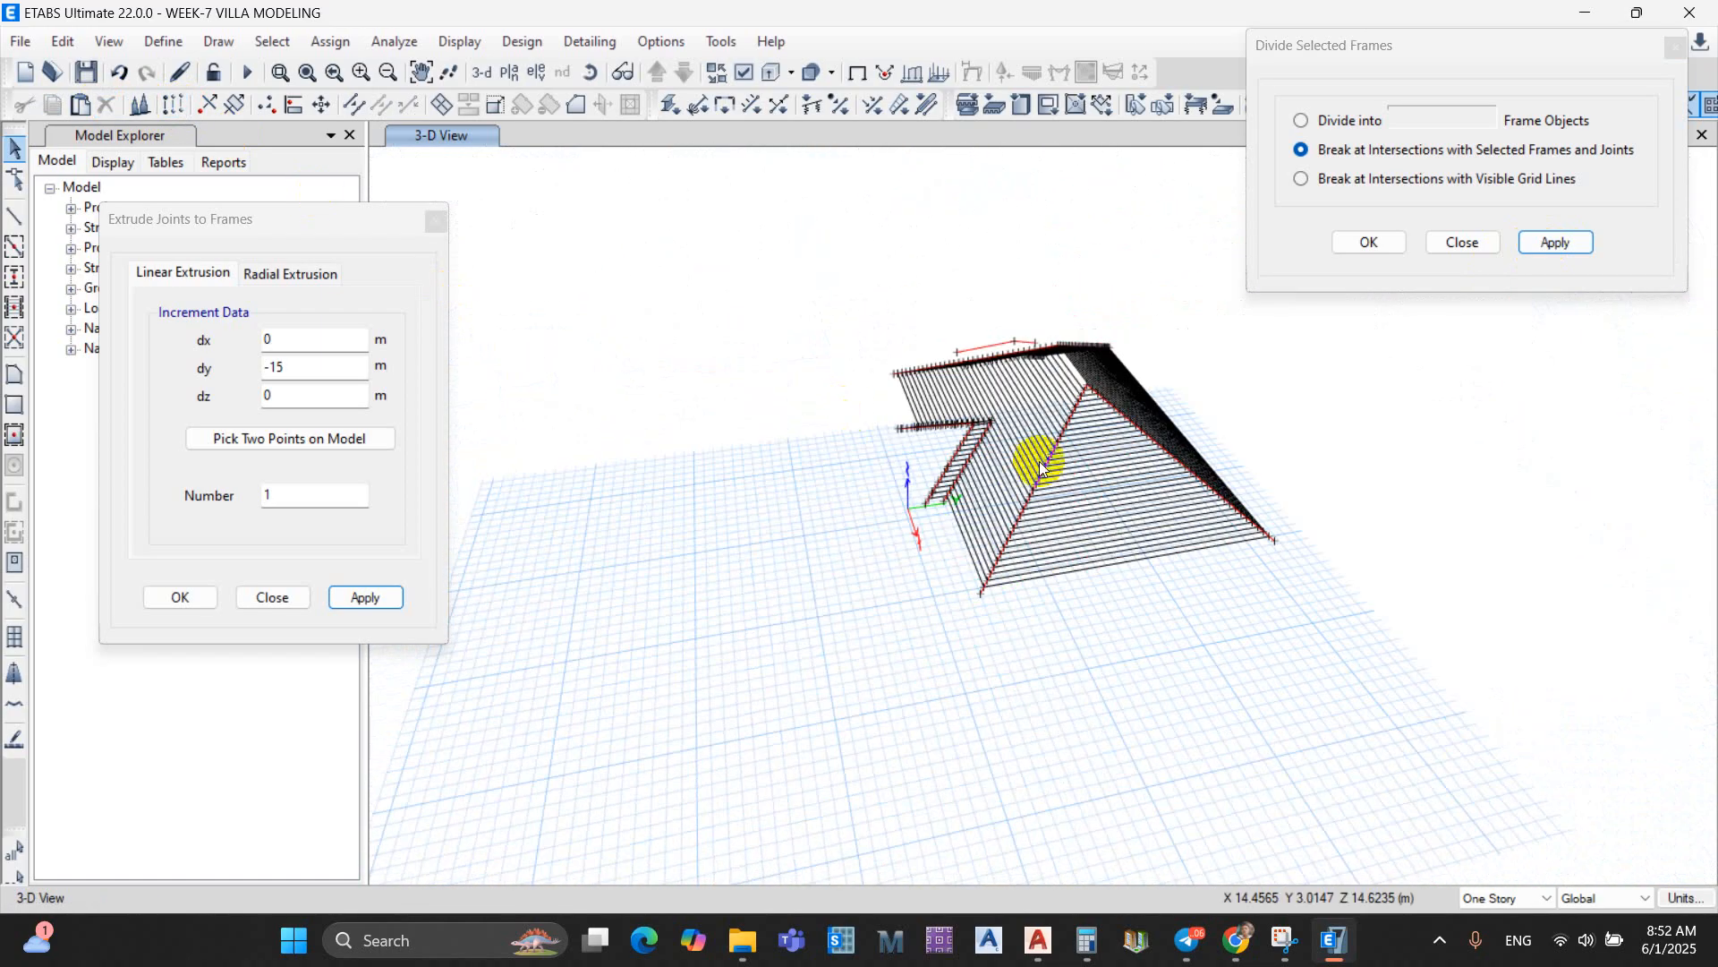
scroll(1041, 468, "up", 6)
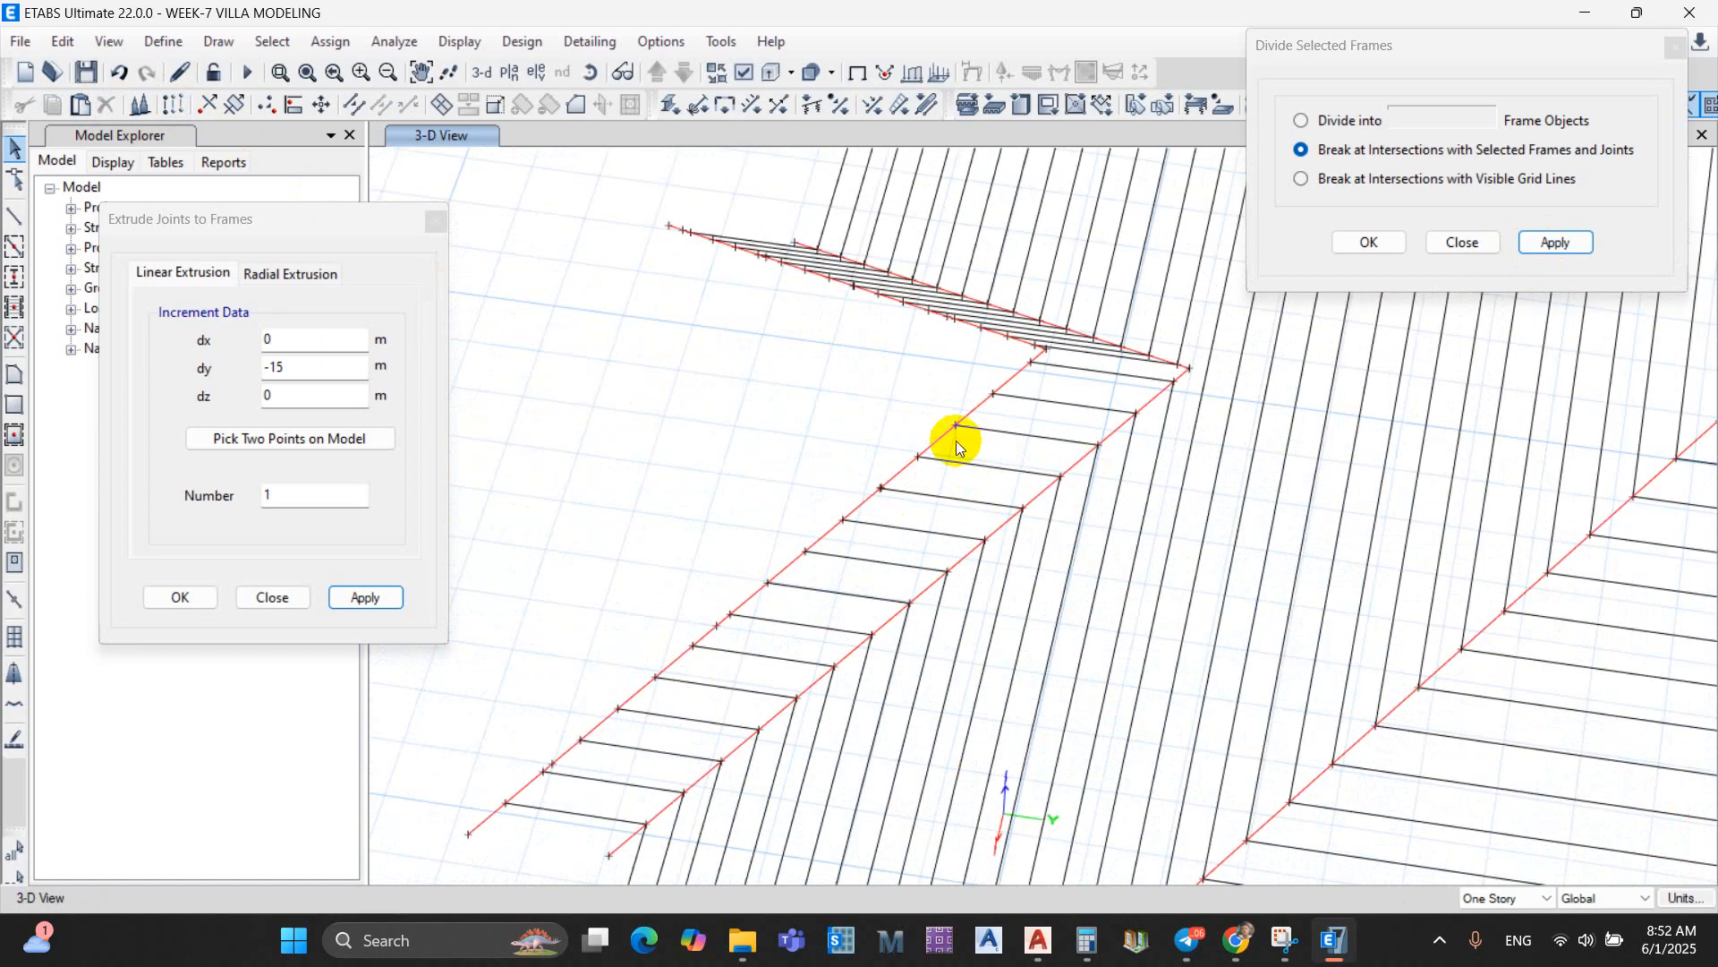
scroll(895, 501, "down", 3)
scroll(985, 559, "up", 6)
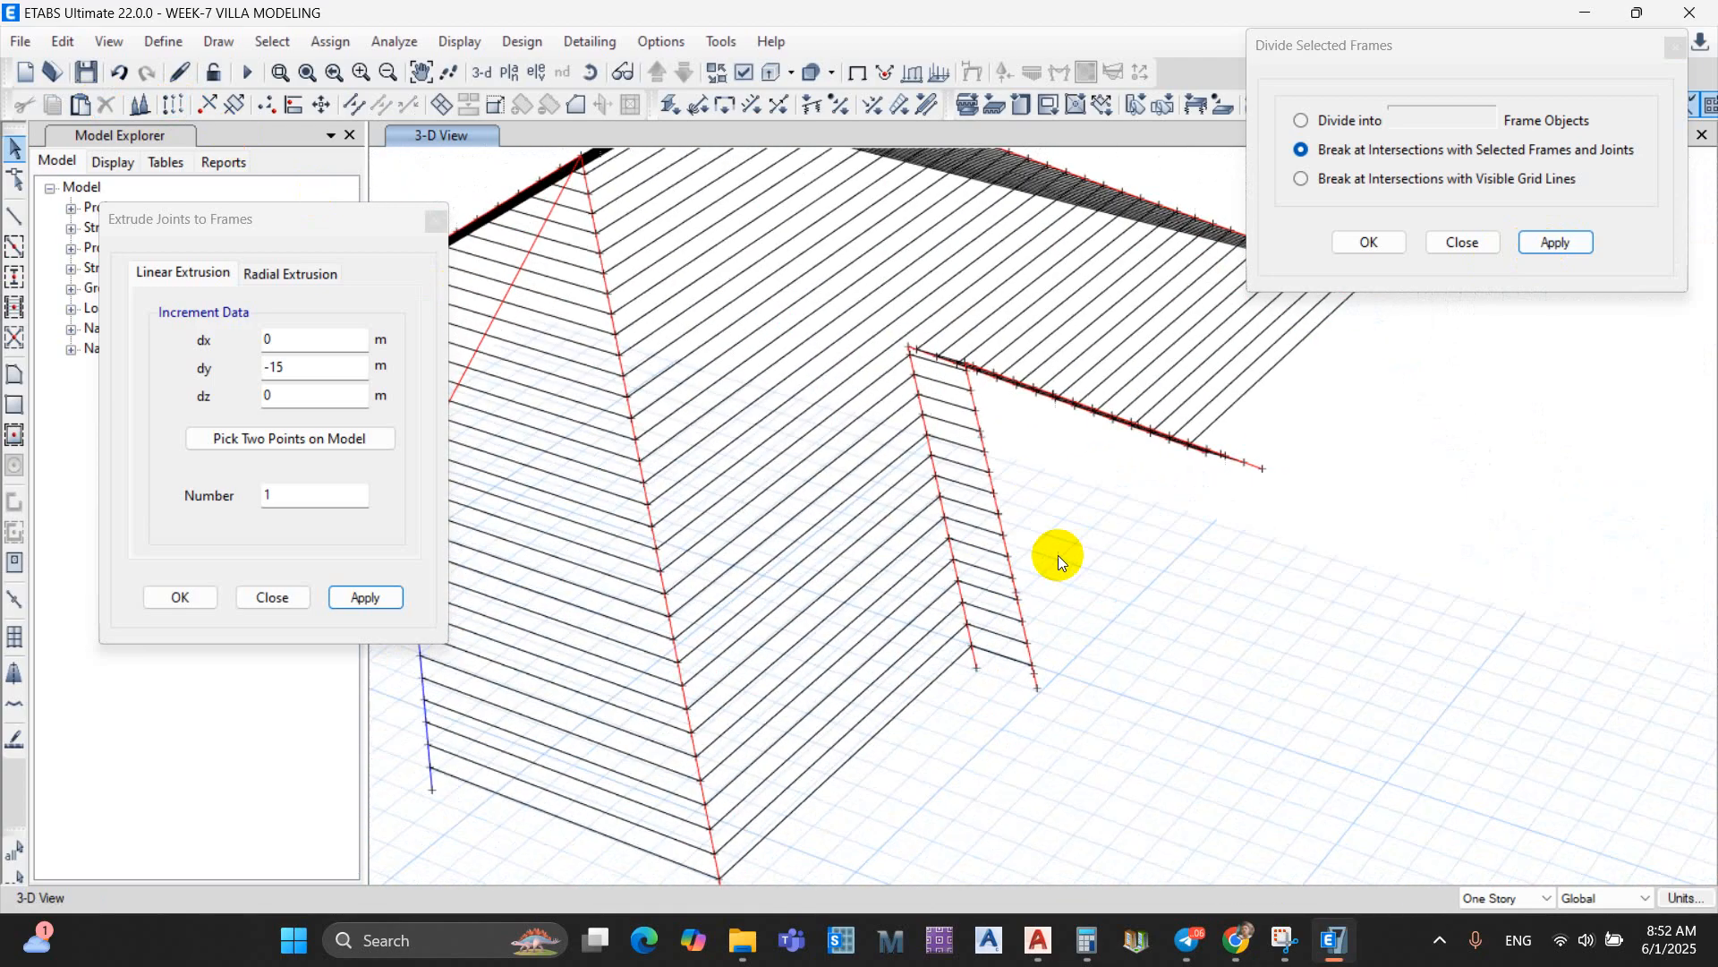
Step: Clear the stray joint selection, then select the entire roof and join its divided frame segments into continuous members
scroll(1058, 555, "up", 4)
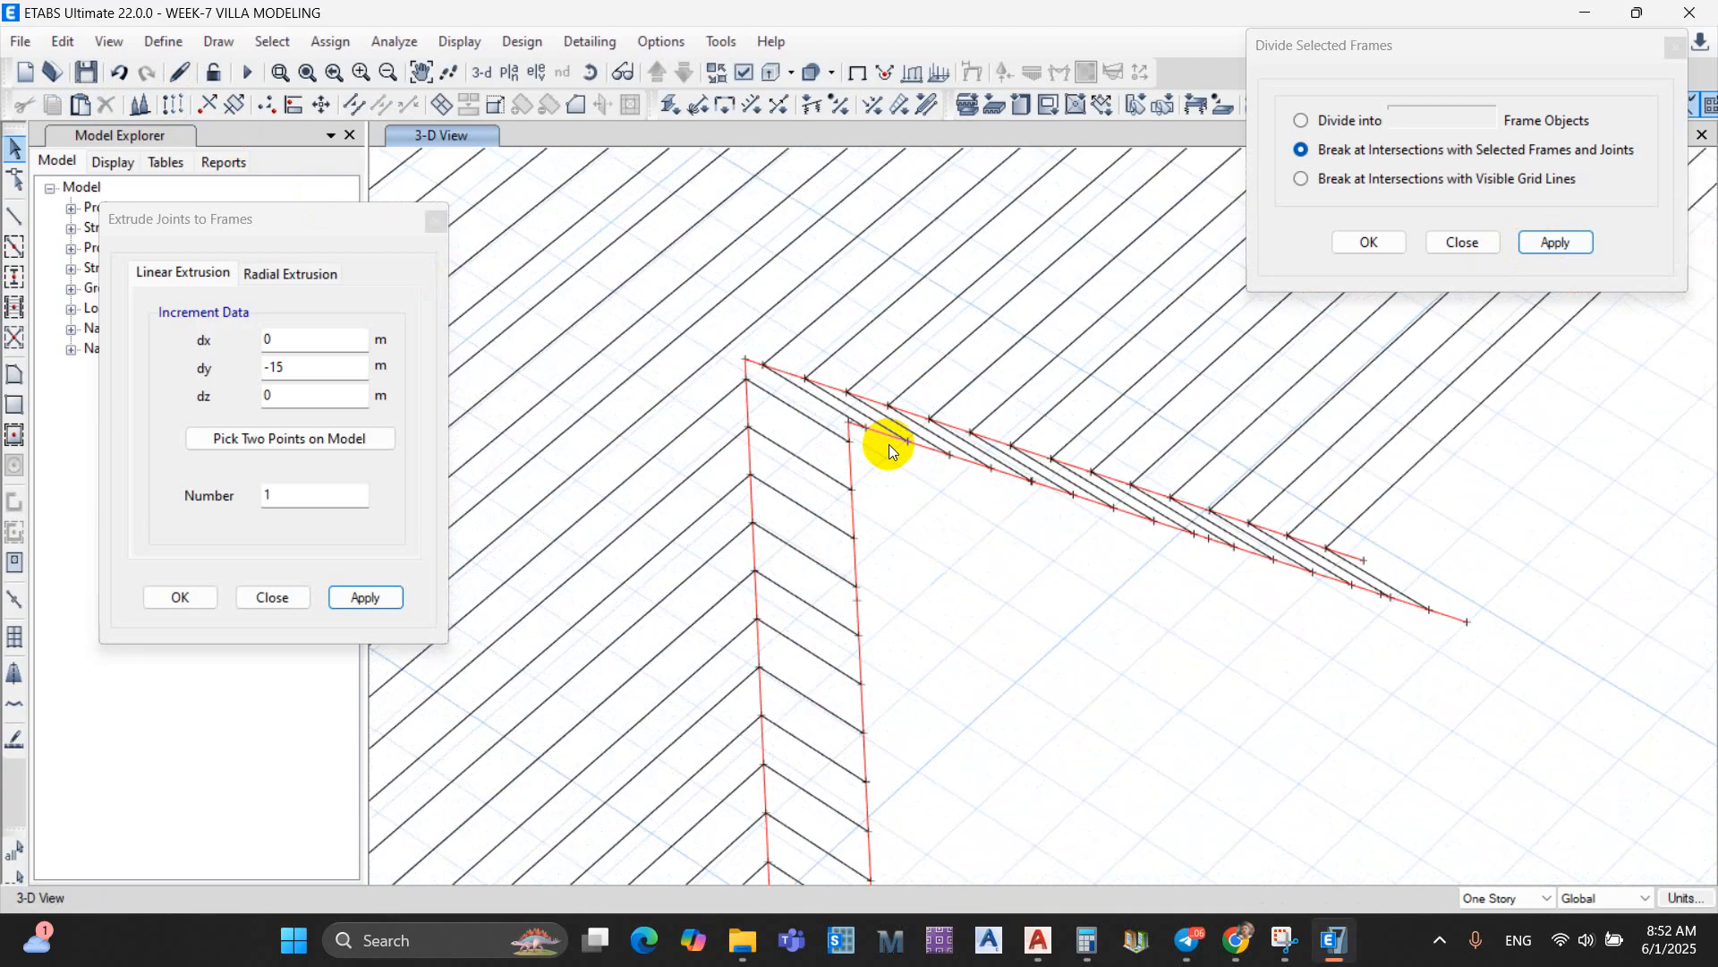
scroll(886, 444, "up", 2)
left_click(837, 454)
scroll(814, 470, "down", 2)
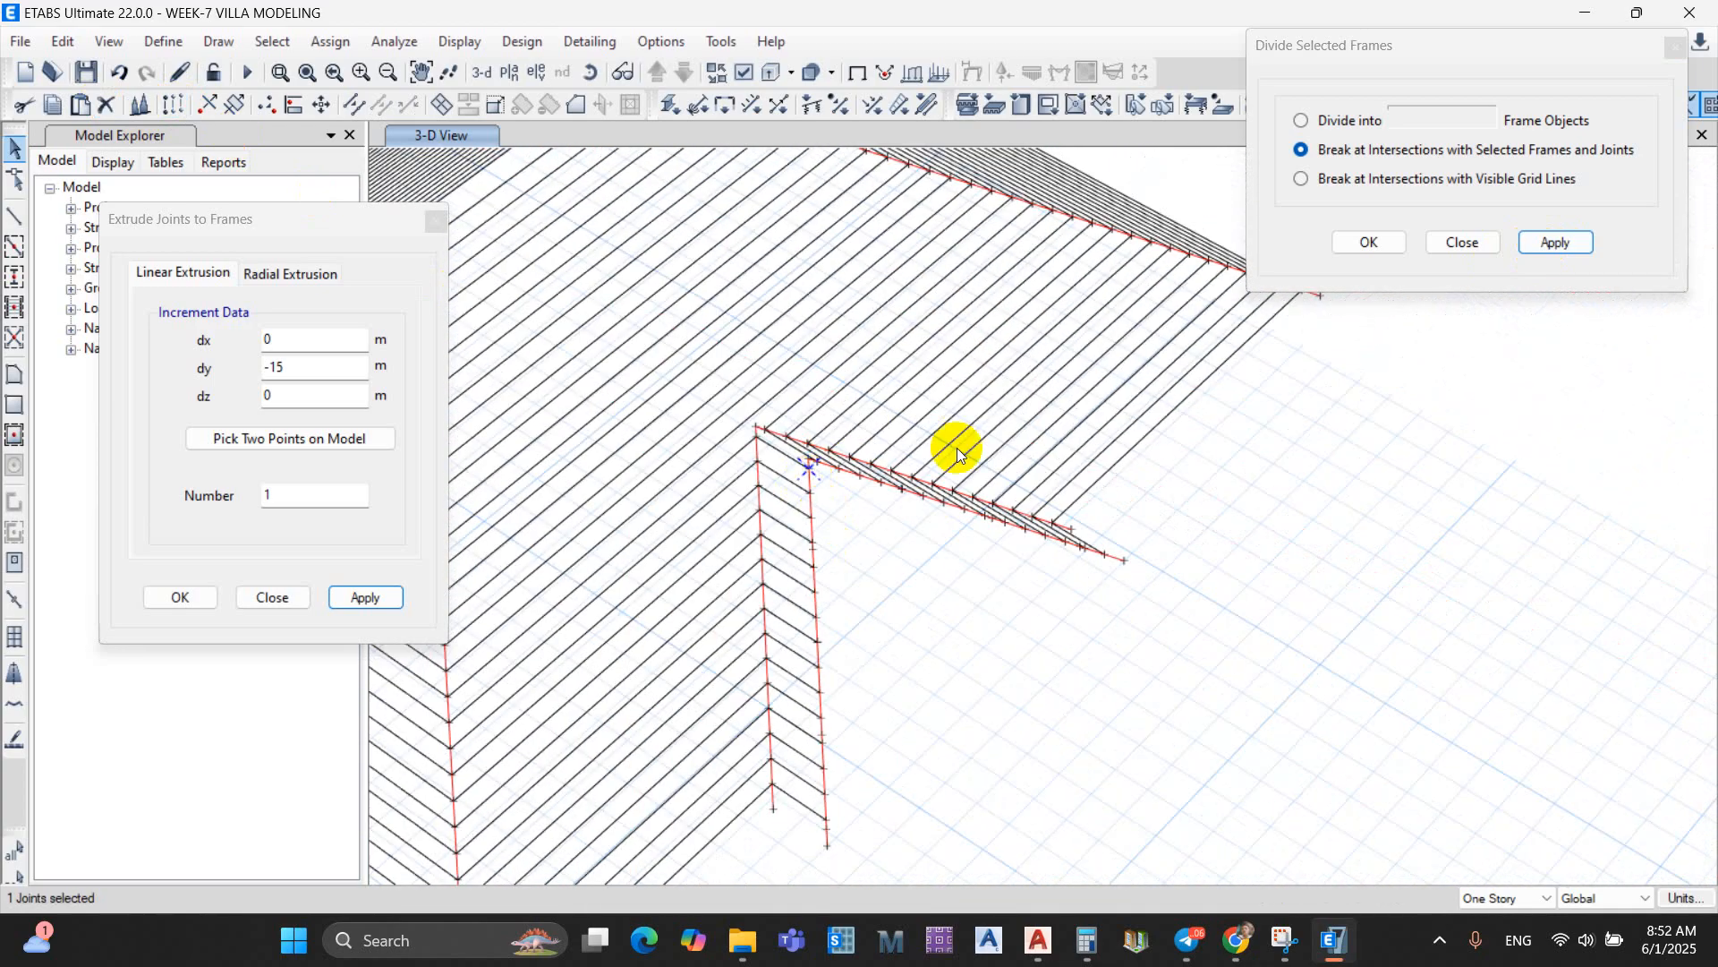
scroll(813, 478, "up", 2)
left_click_drag(877, 593, 882, 604)
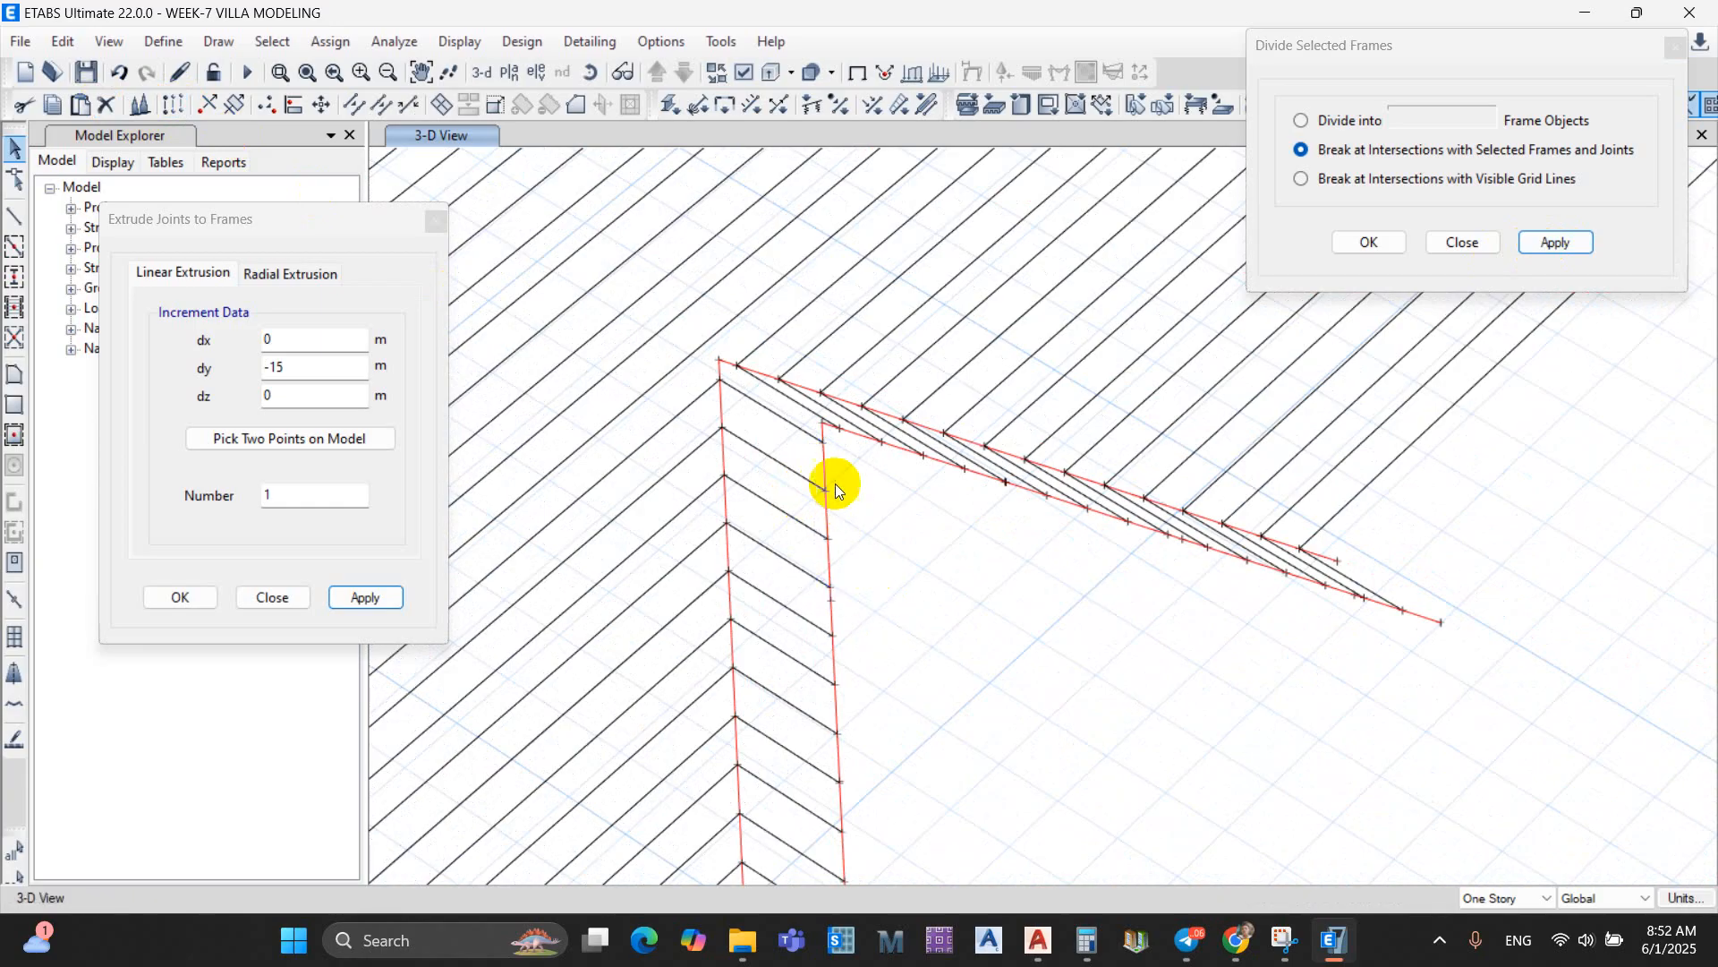
scroll(835, 484, "down", 6)
left_click_drag(709, 329, 1042, 643)
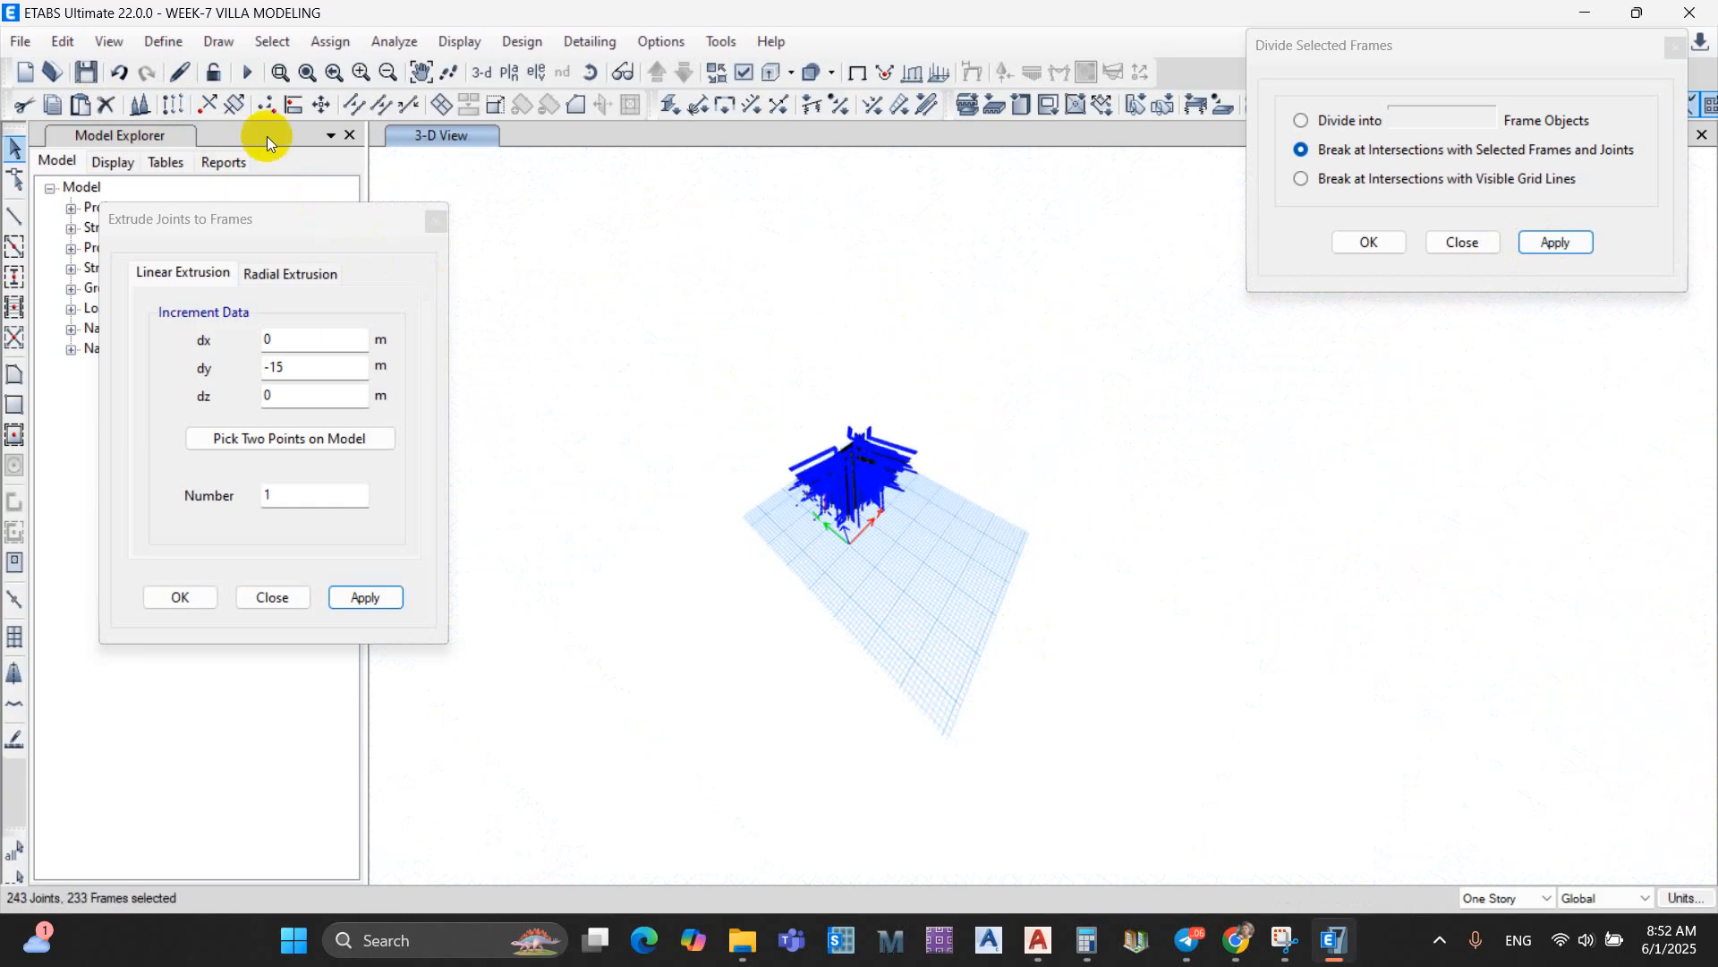
left_click(408, 105)
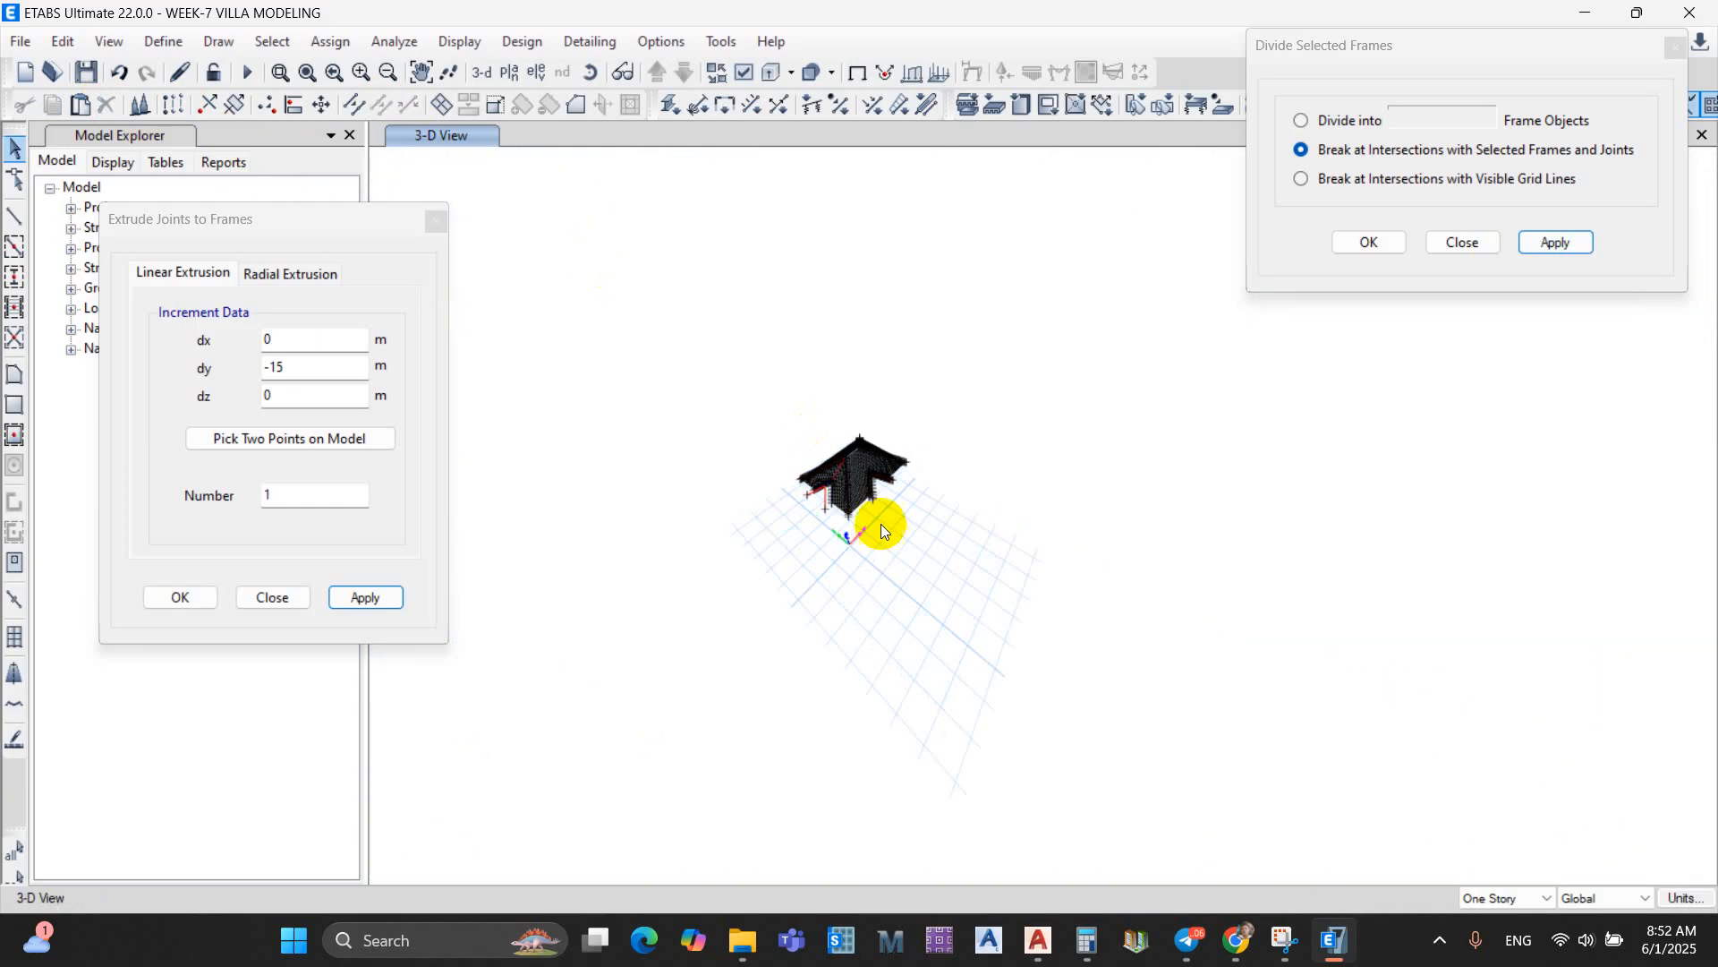
Step: Select the secondary-member joints all along the small projecting roof's outer inclined frame, from its peak down to the eave
scroll(868, 488, "up", 5)
scroll(700, 474, "up", 5)
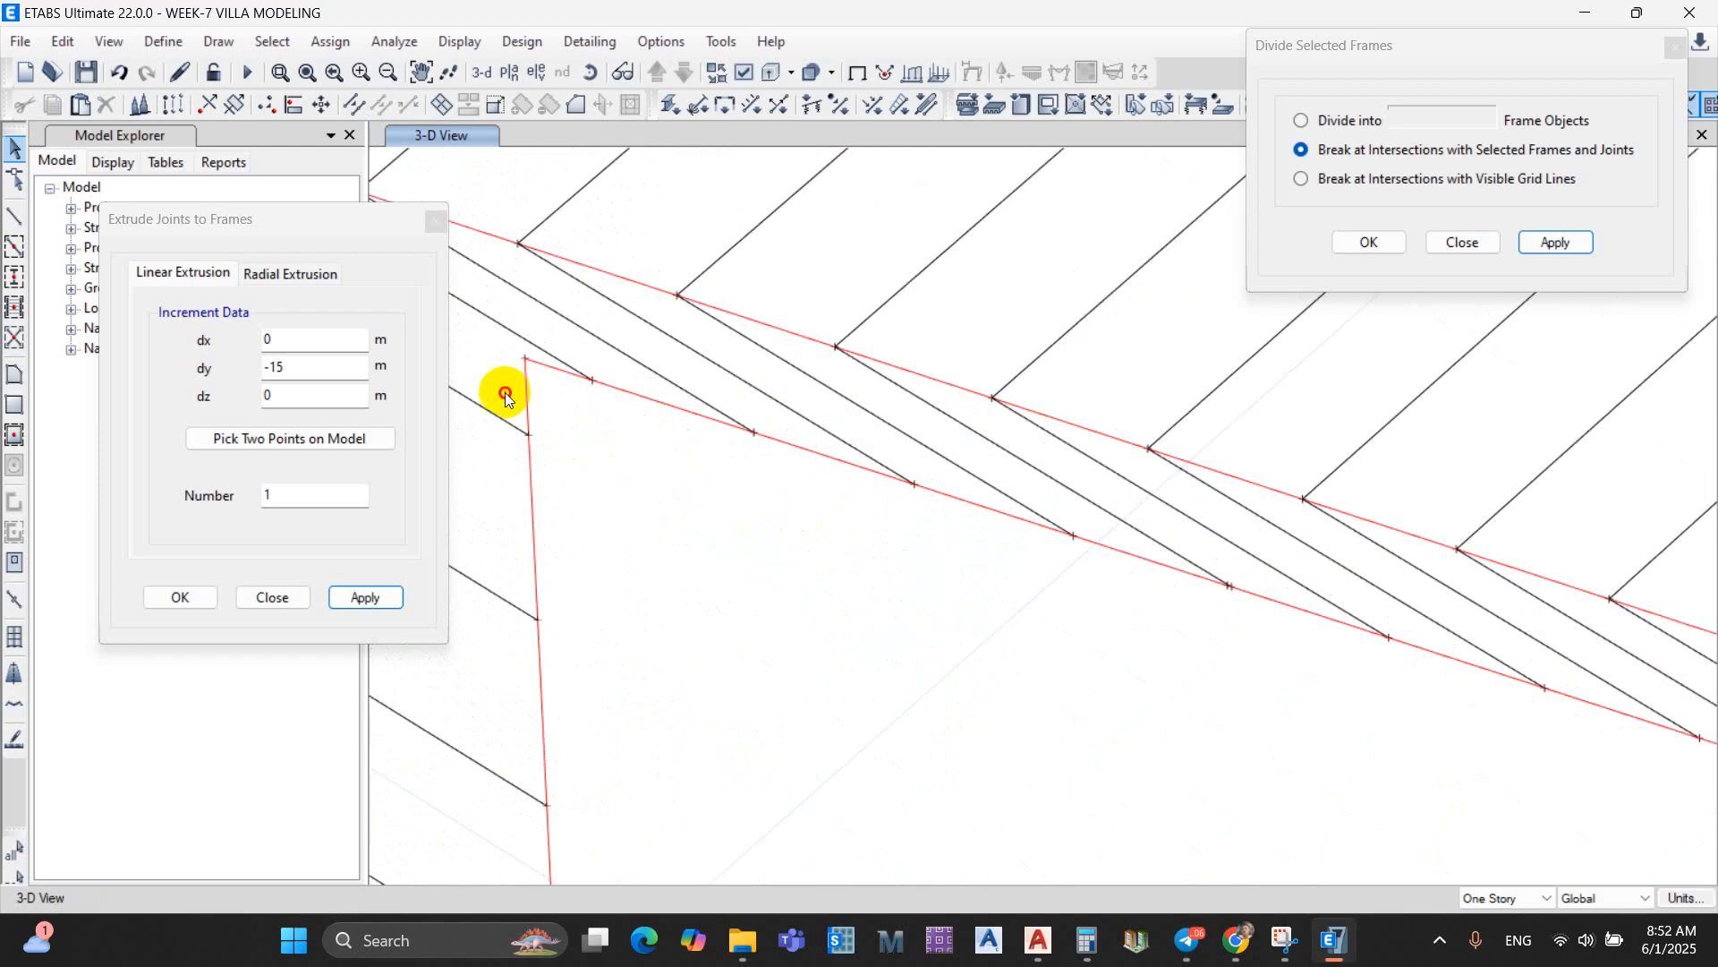
left_click(529, 434)
left_click(540, 618)
scroll(717, 632, "down", 3)
middle_click_drag(781, 661, 827, 441)
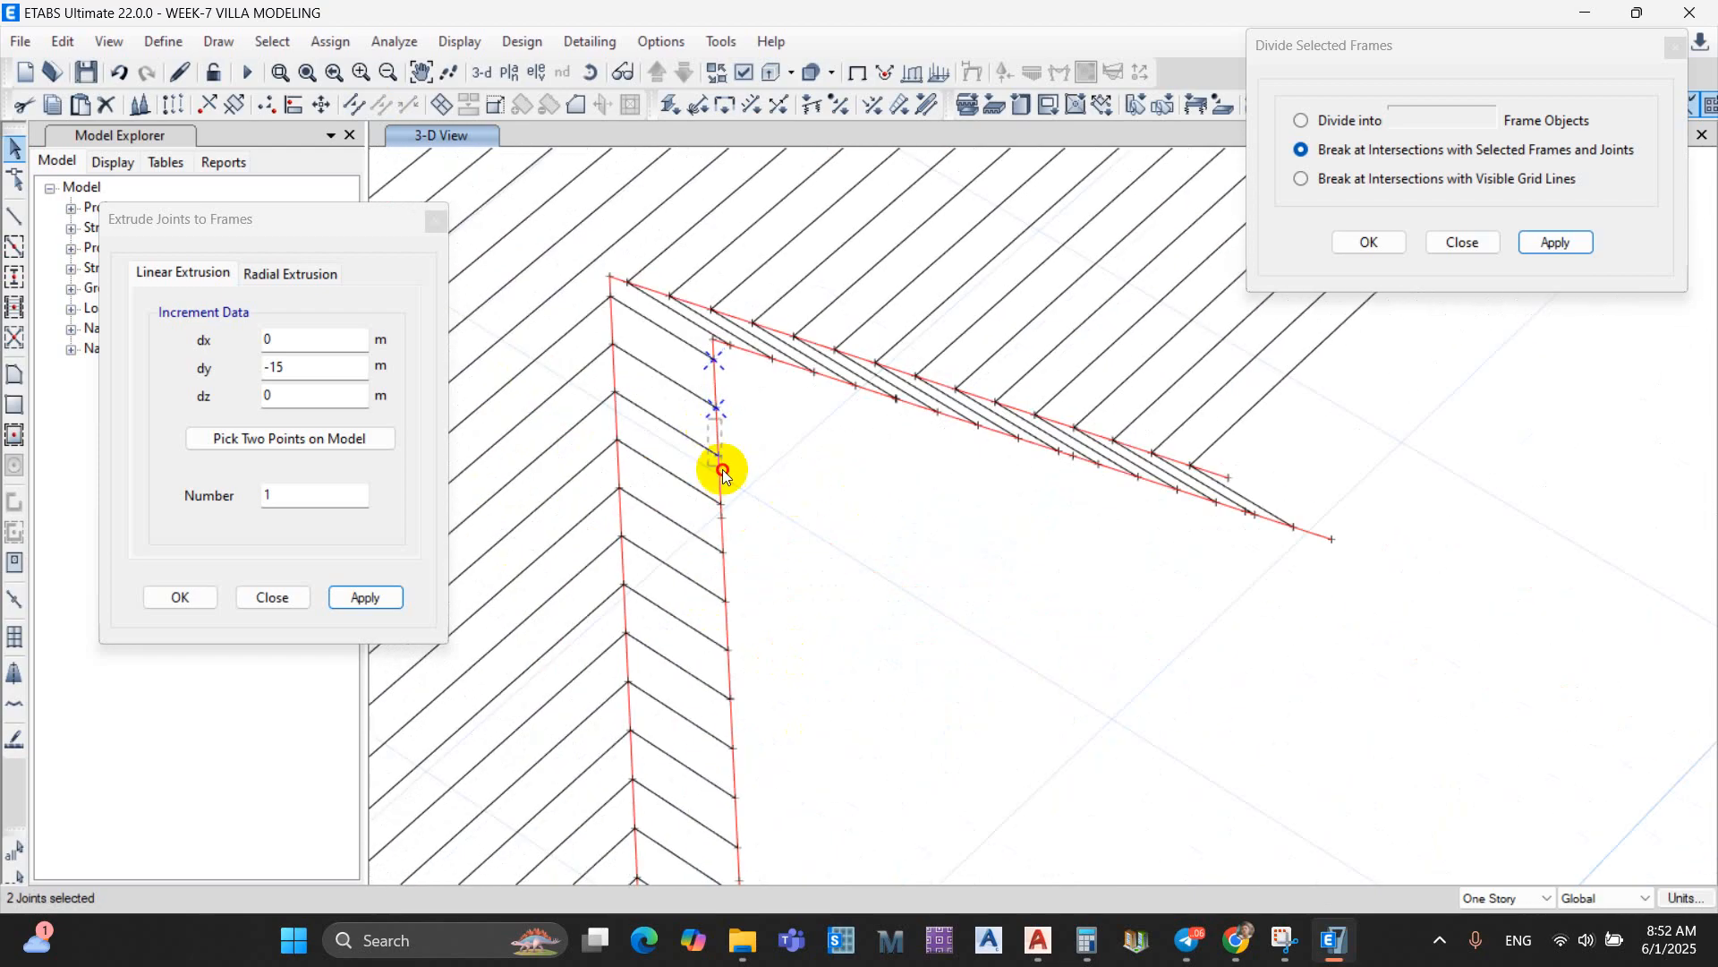
left_click_drag(696, 418, 805, 703)
scroll(728, 530, "up", 5)
left_click(748, 520)
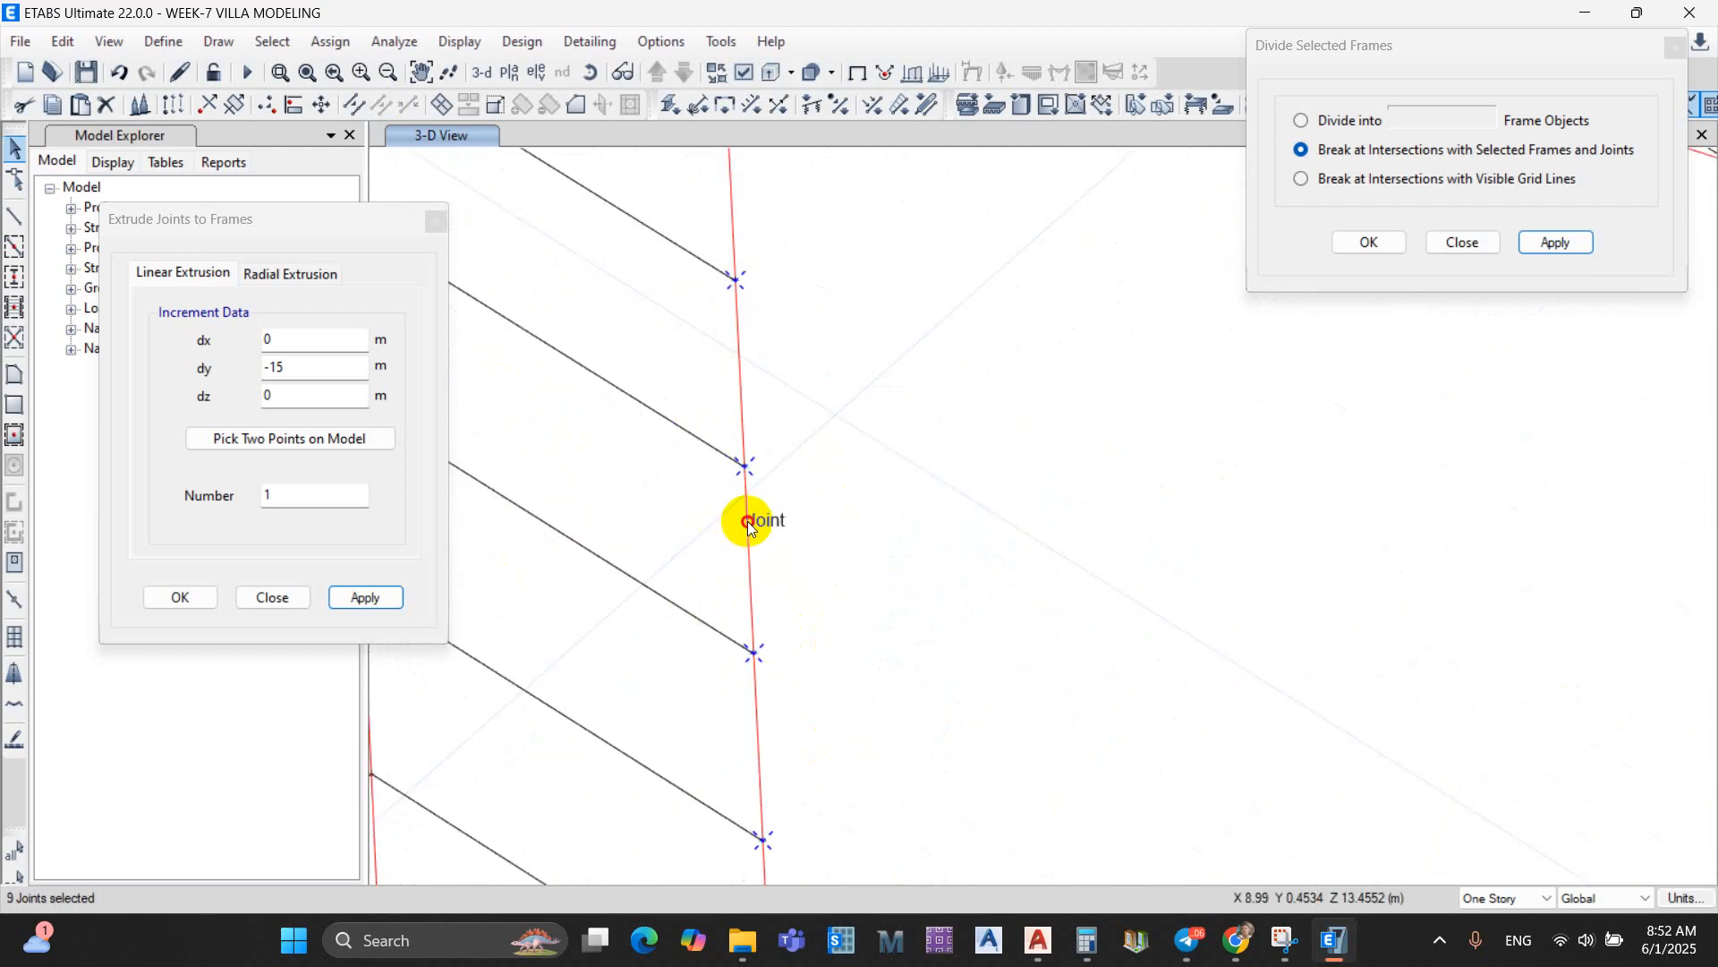
scroll(861, 680, "down", 5)
scroll(797, 508, "up", 2)
scroll(762, 510, "up", 3)
left_click_drag(749, 526, 866, 758)
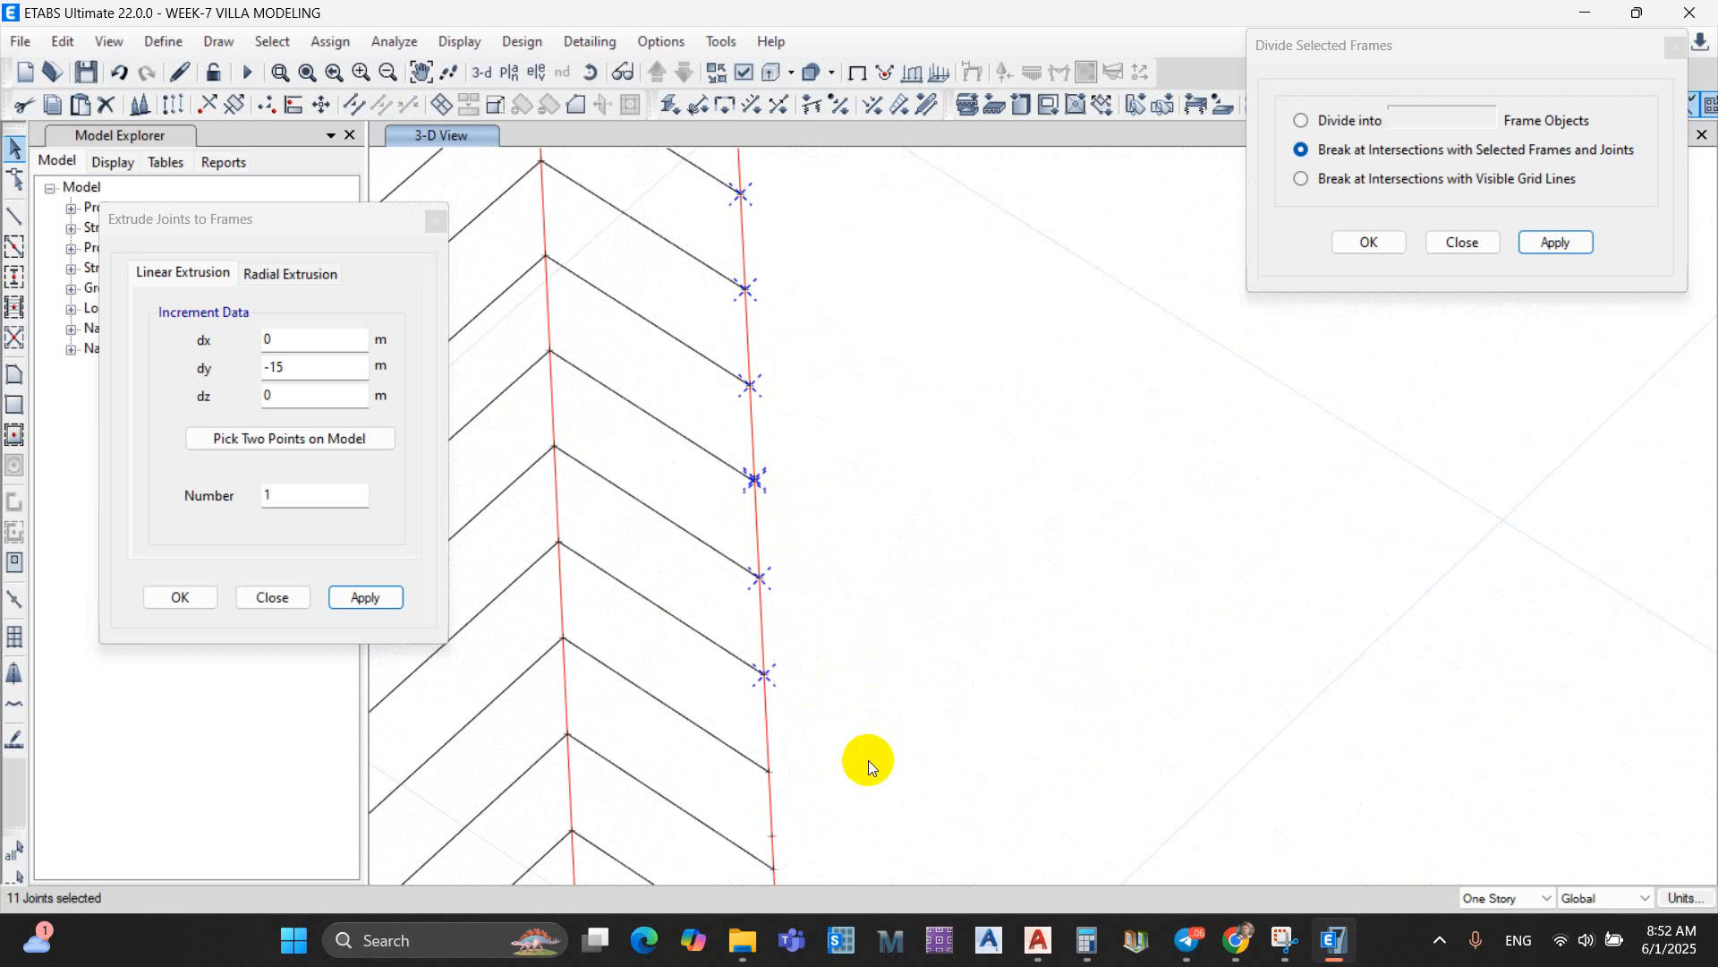
scroll(881, 792, "down", 3)
middle_click_drag(890, 819, 850, 513)
left_click_drag(760, 459, 831, 673)
scroll(829, 537, "down", 3)
scroll(810, 444, "up", 5)
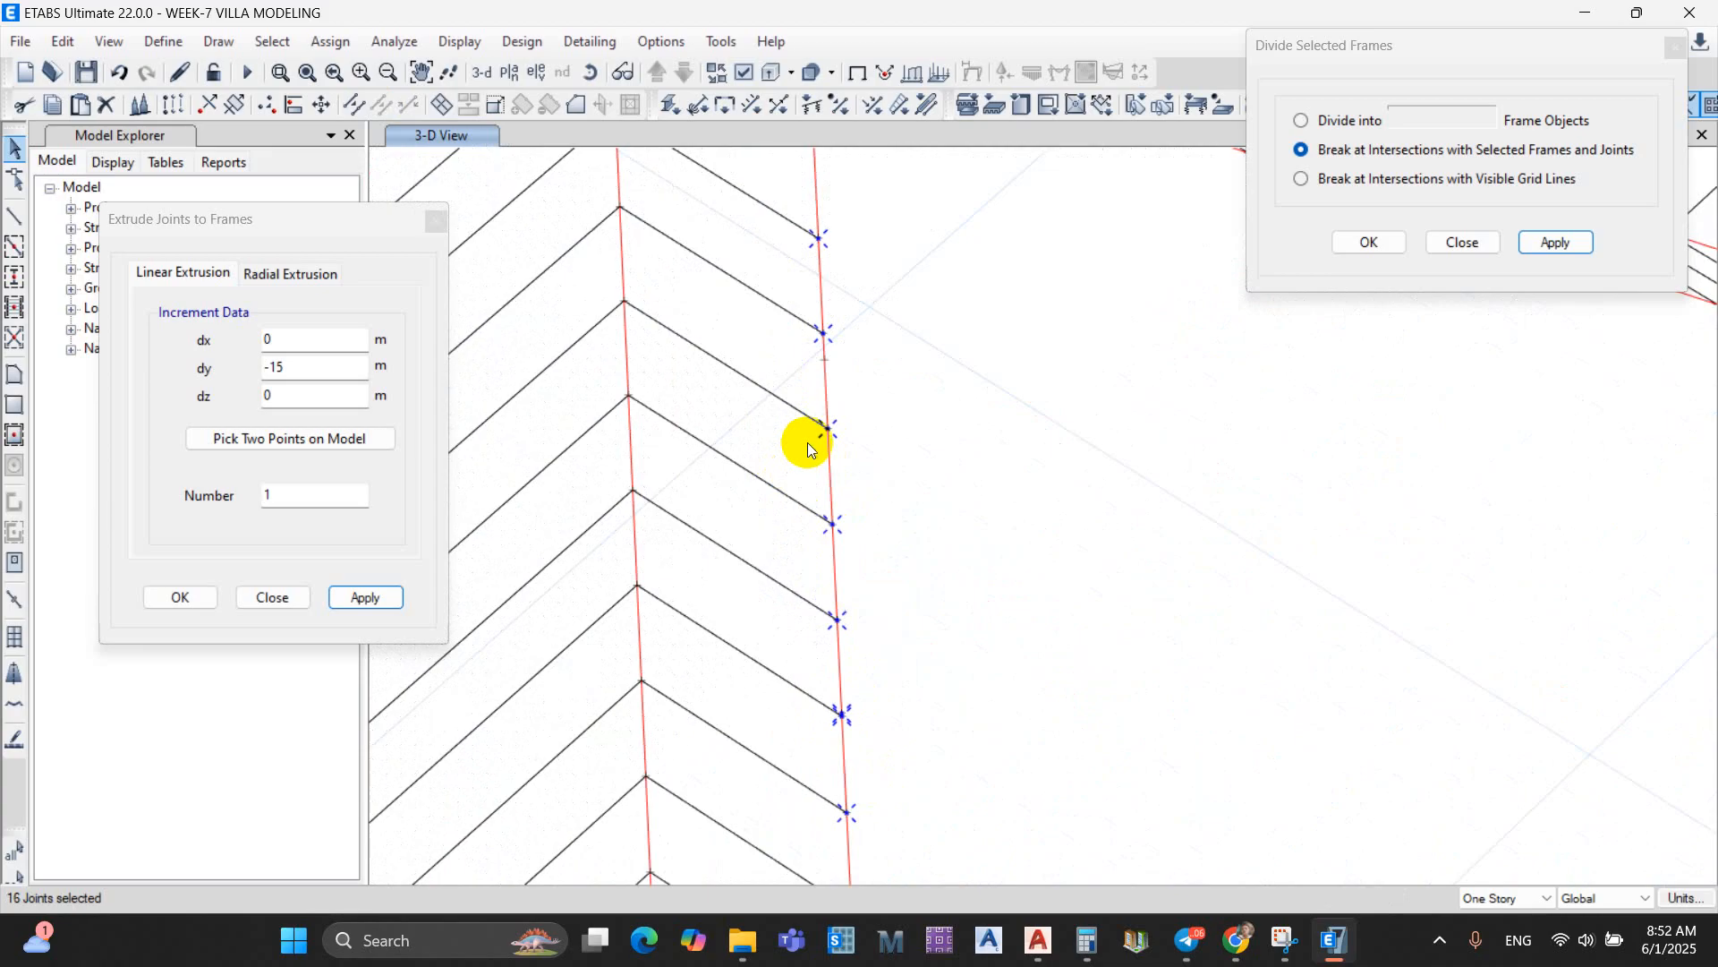
scroll(967, 437, "down", 2)
scroll(845, 553, "down", 5)
scroll(865, 555, "down", 4)
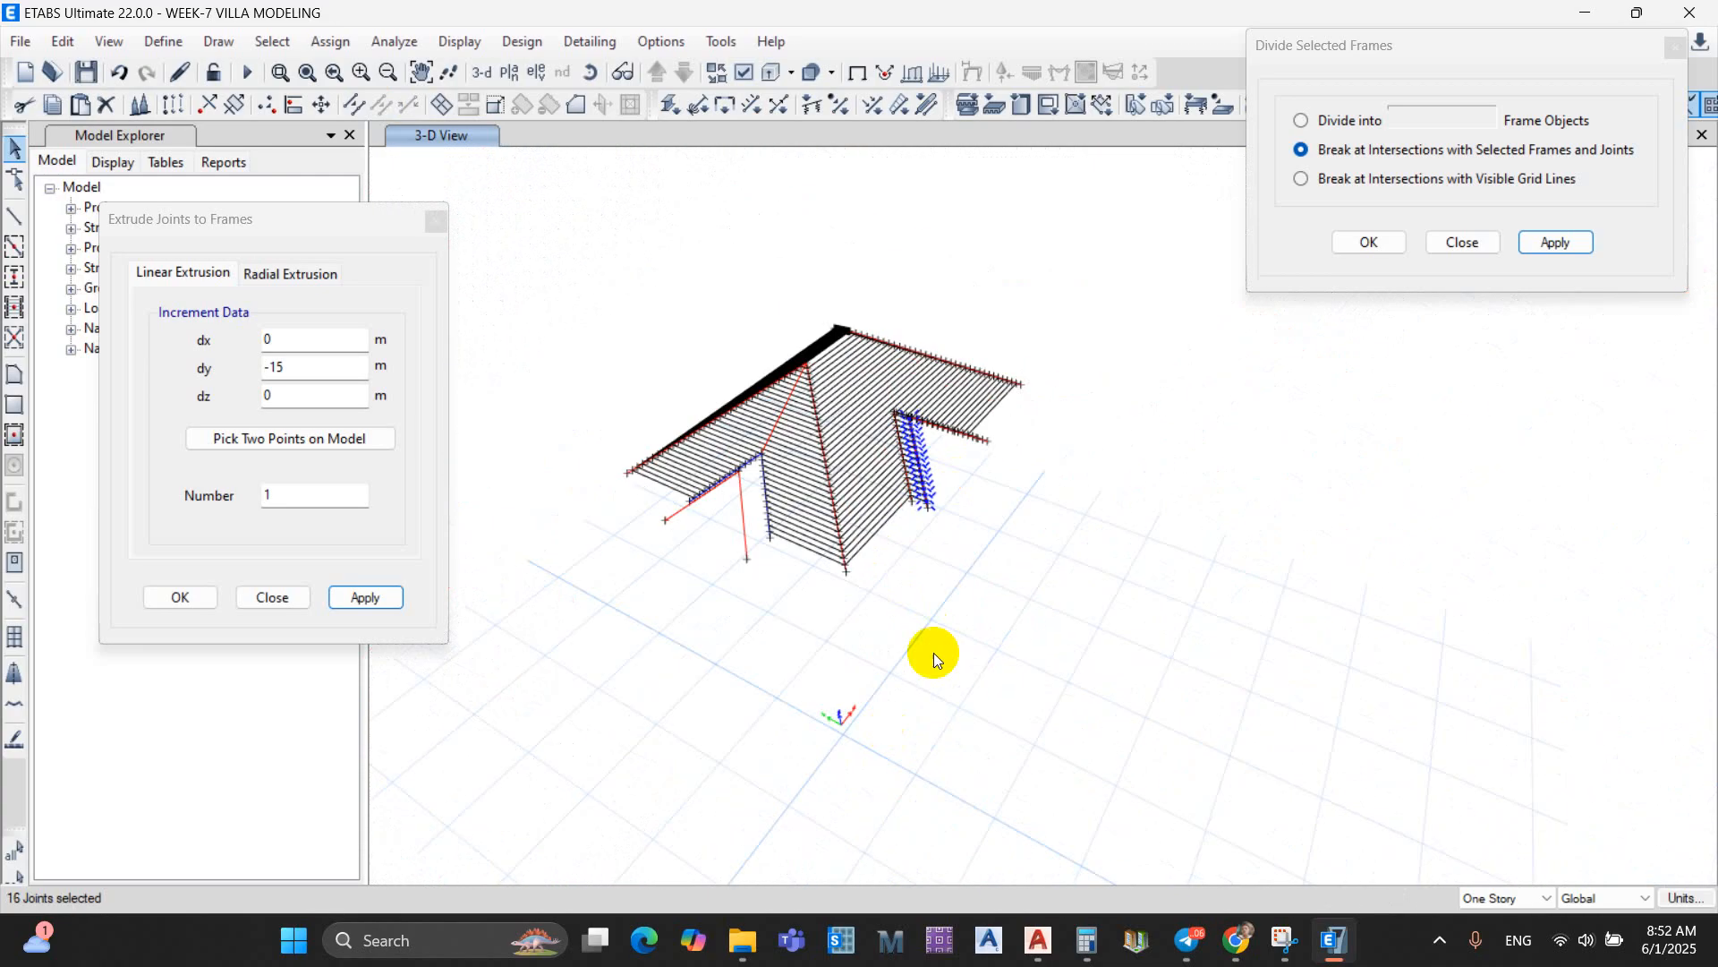
Step: Extrude the selected joints linearly into frames with dx 10 m, dy 0, dz 0 and number 1
scroll(849, 721, "down", 3)
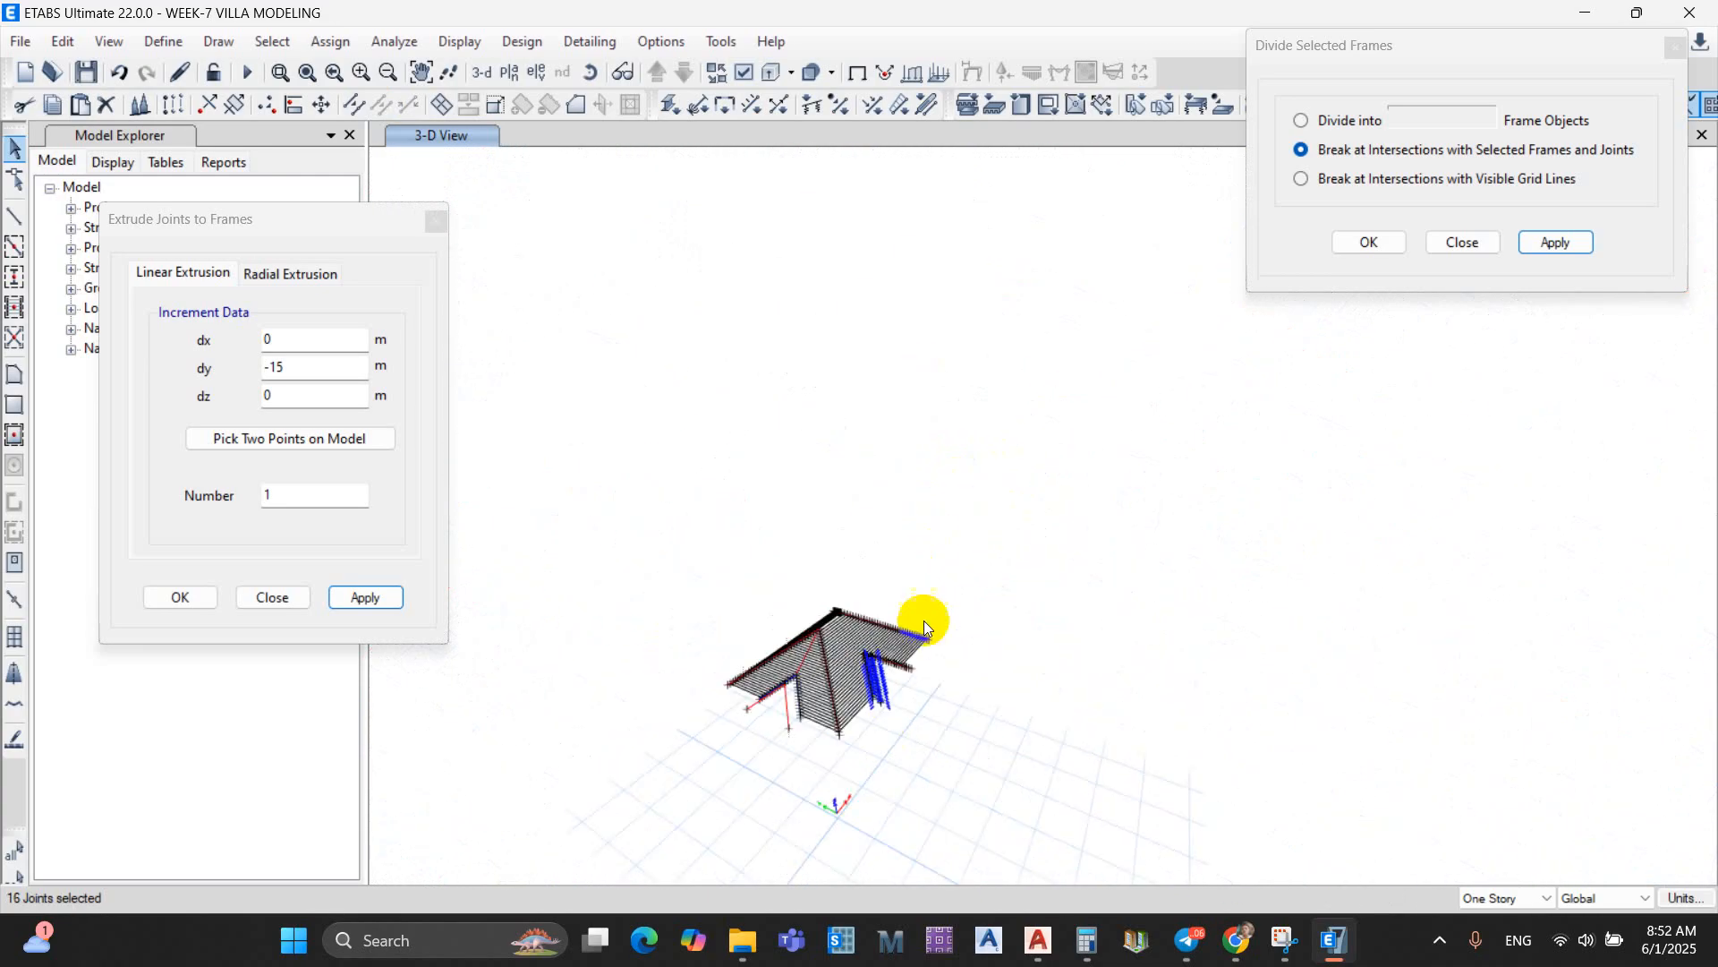
scroll(904, 653, "up", 8)
left_click_drag(319, 368, 215, 358)
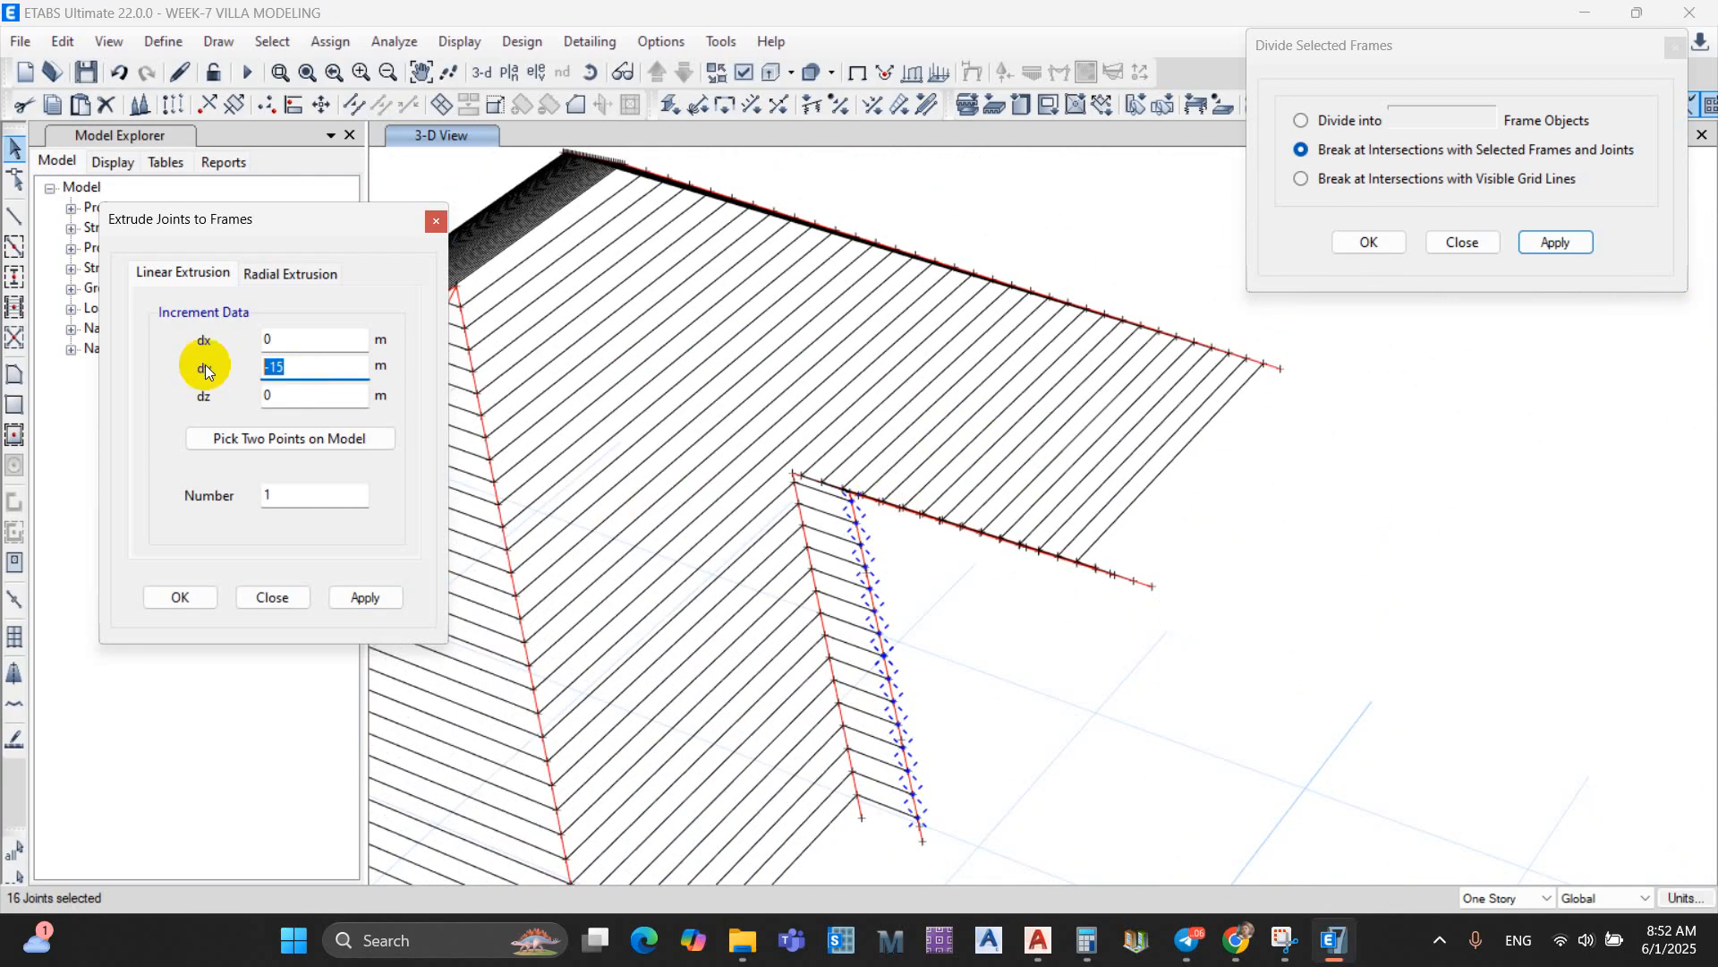
type("0")
left_click_drag(340, 332, 200, 345)
type("10")
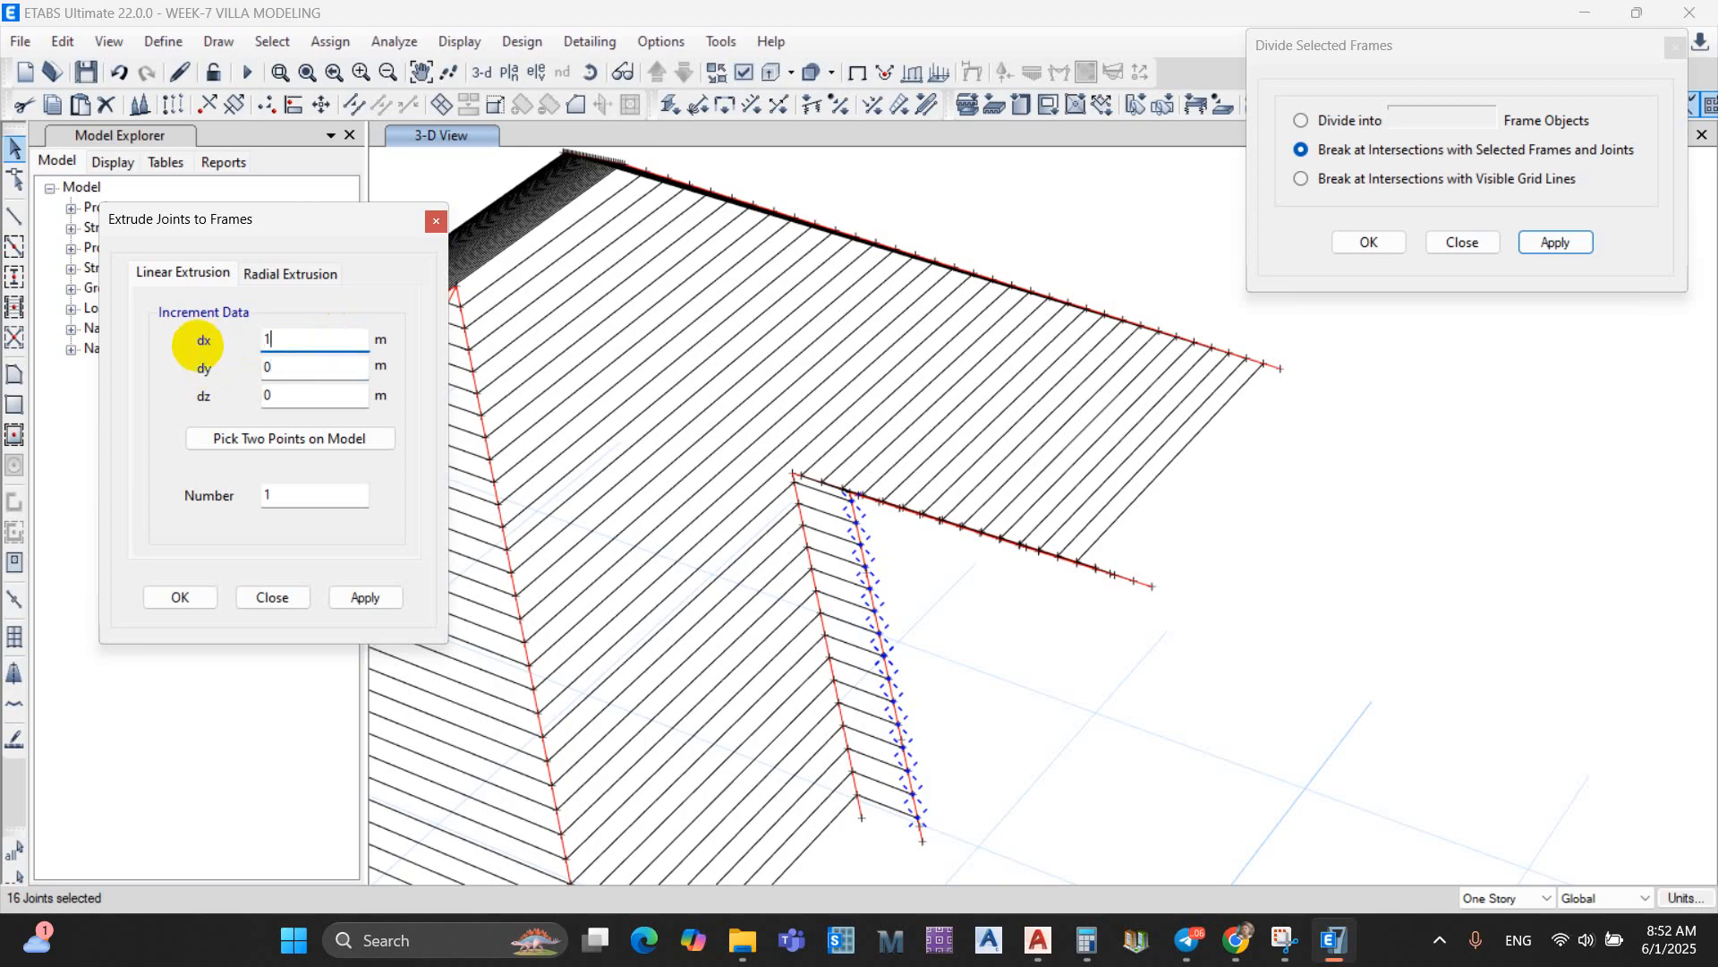
left_click(363, 597)
Step: Select the newly extruded frames with the small roof's other outer inclined frame, and break them at their intersections
scroll(979, 576, "down", 6)
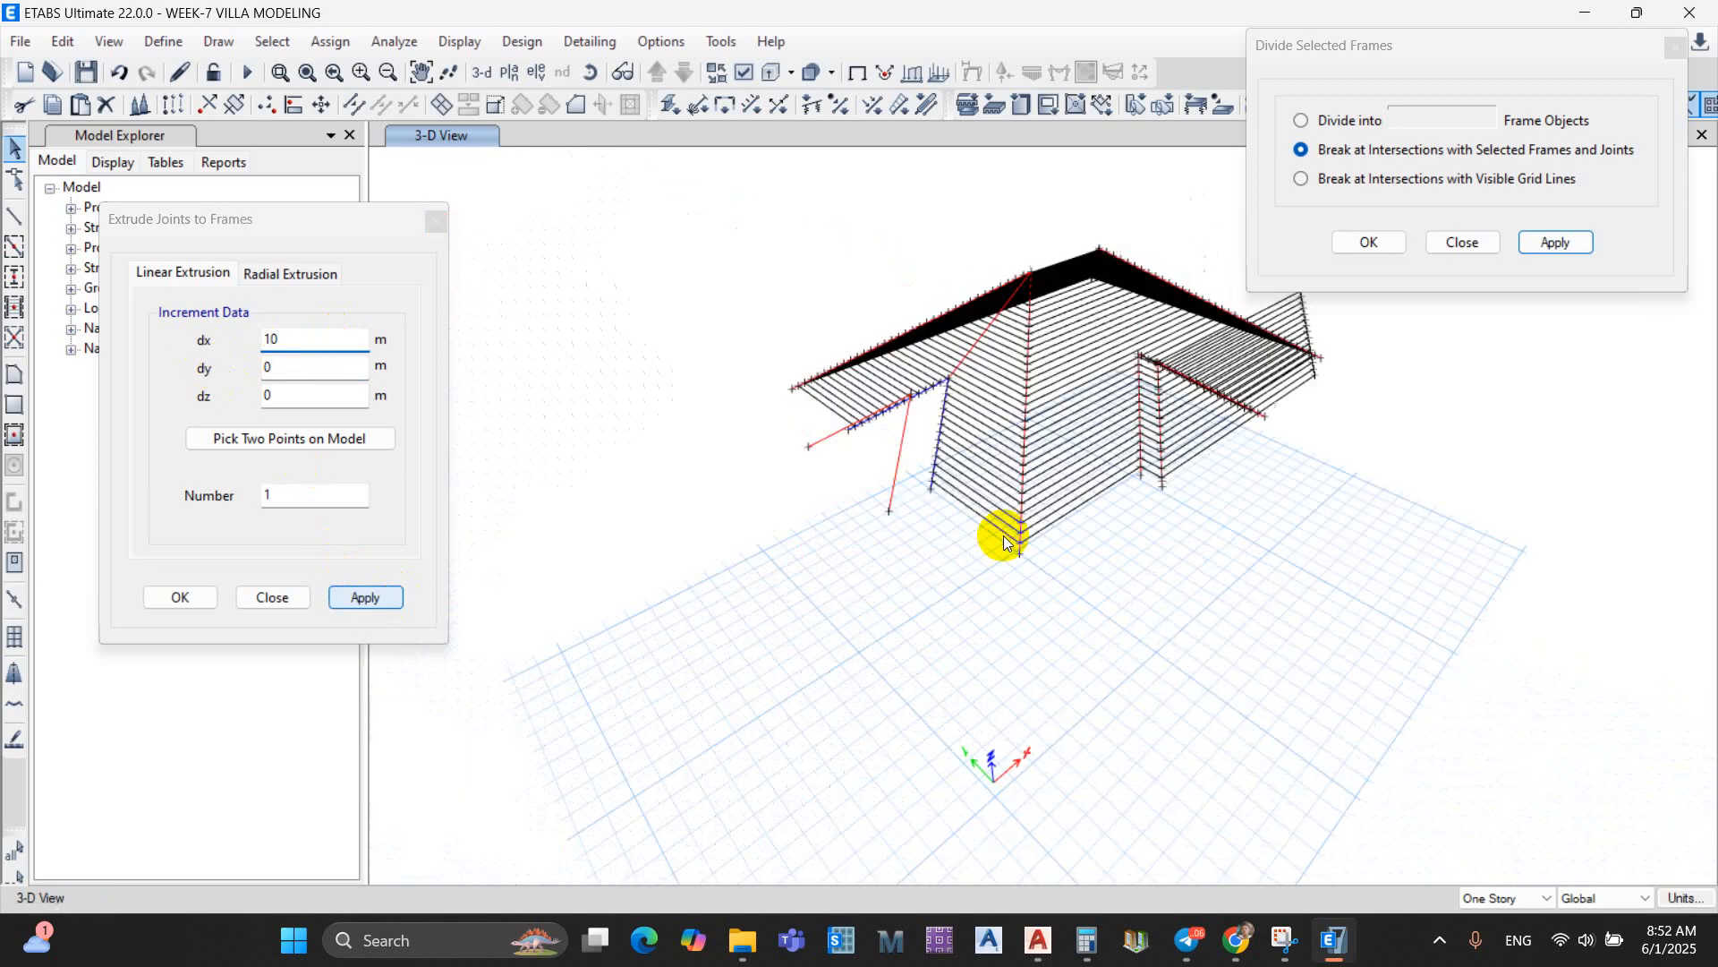
scroll(797, 441, "up", 4)
scroll(958, 453, "down", 3)
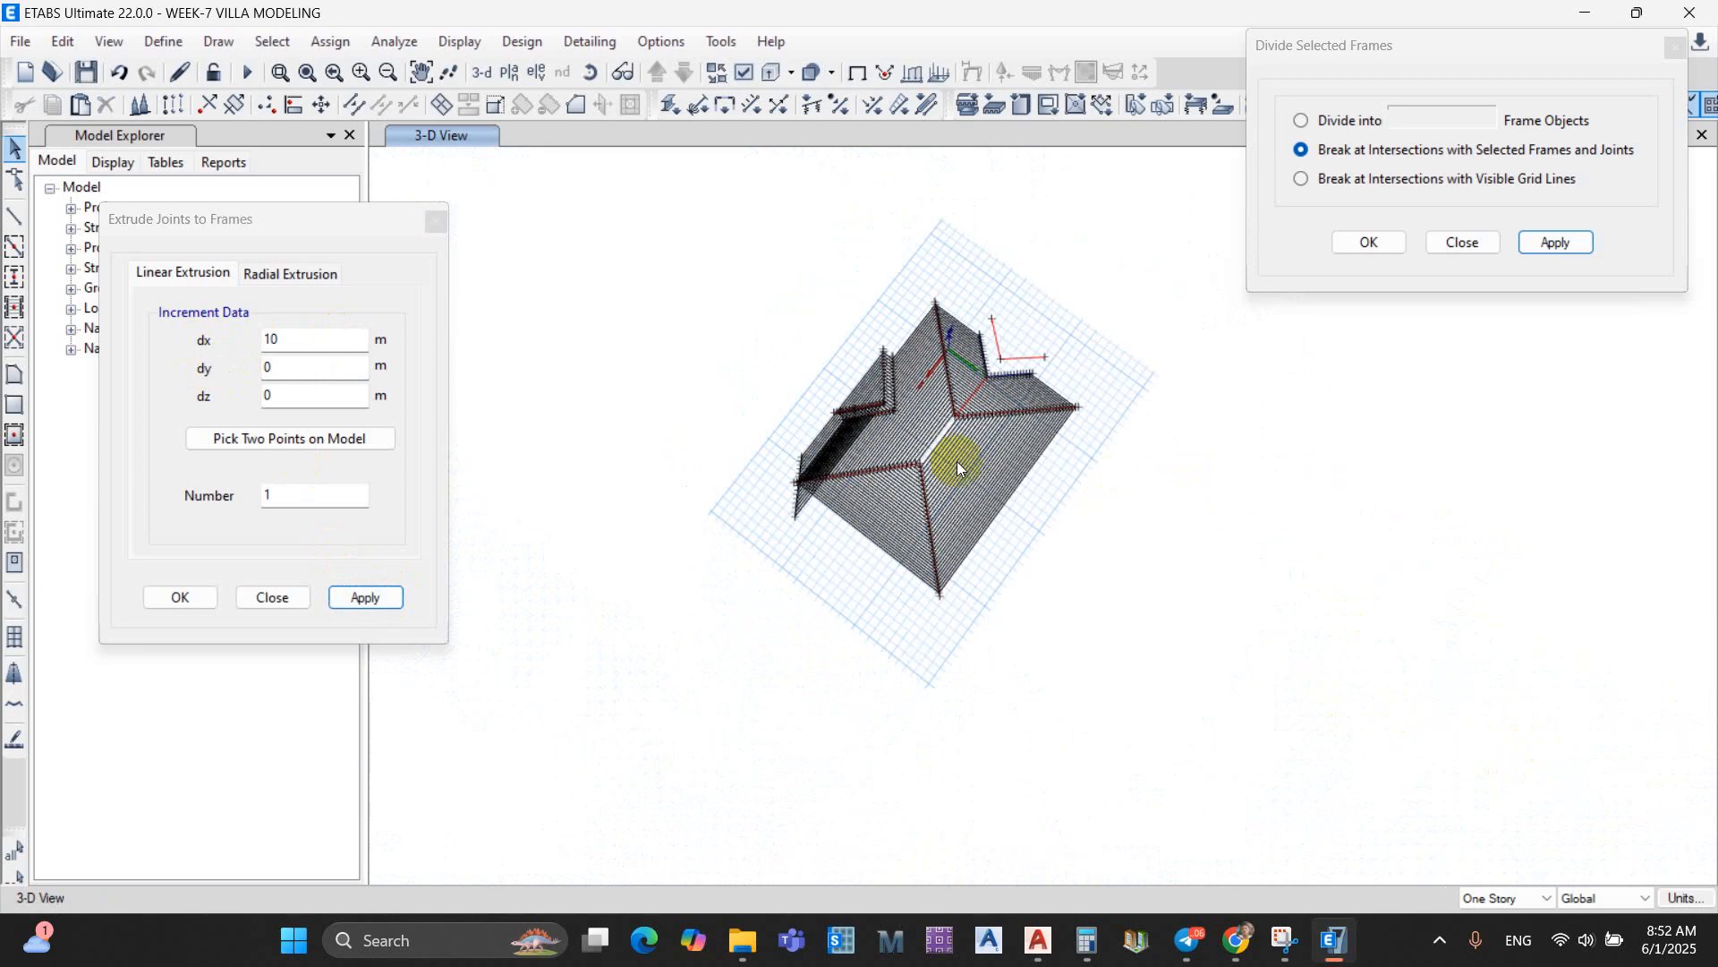
scroll(890, 375, "up", 6)
scroll(979, 367, "up", 2)
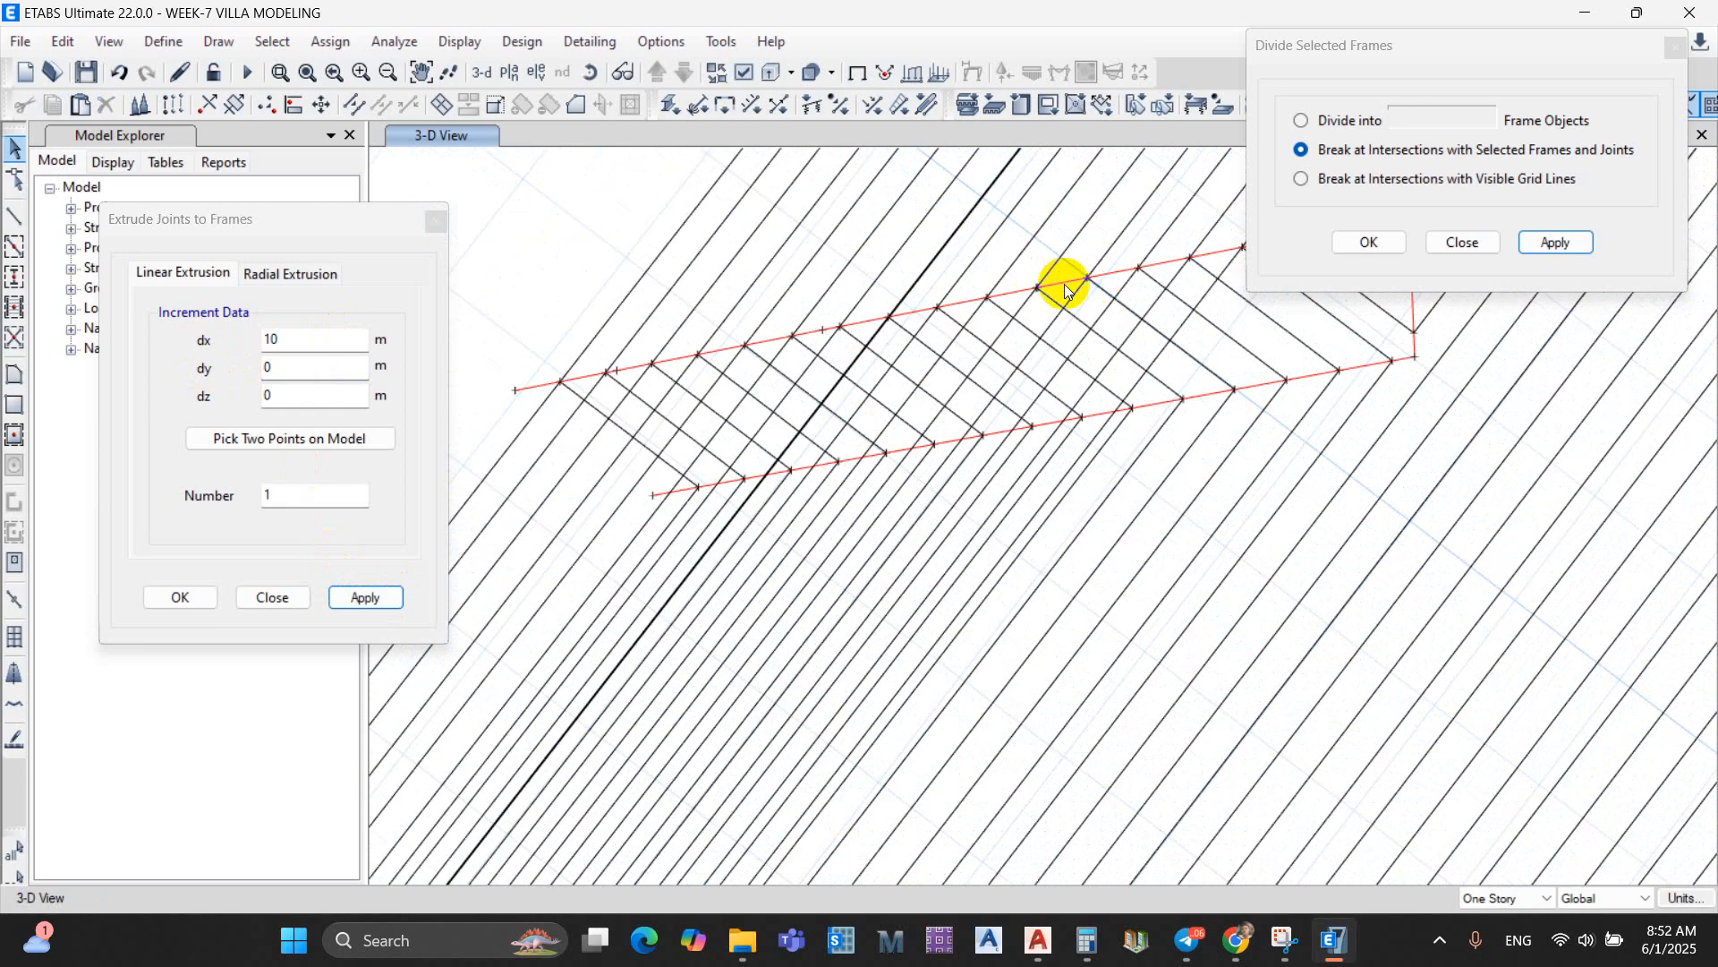
left_click(1005, 298)
scroll(1038, 439, "down", 6)
scroll(1038, 439, "up", 8)
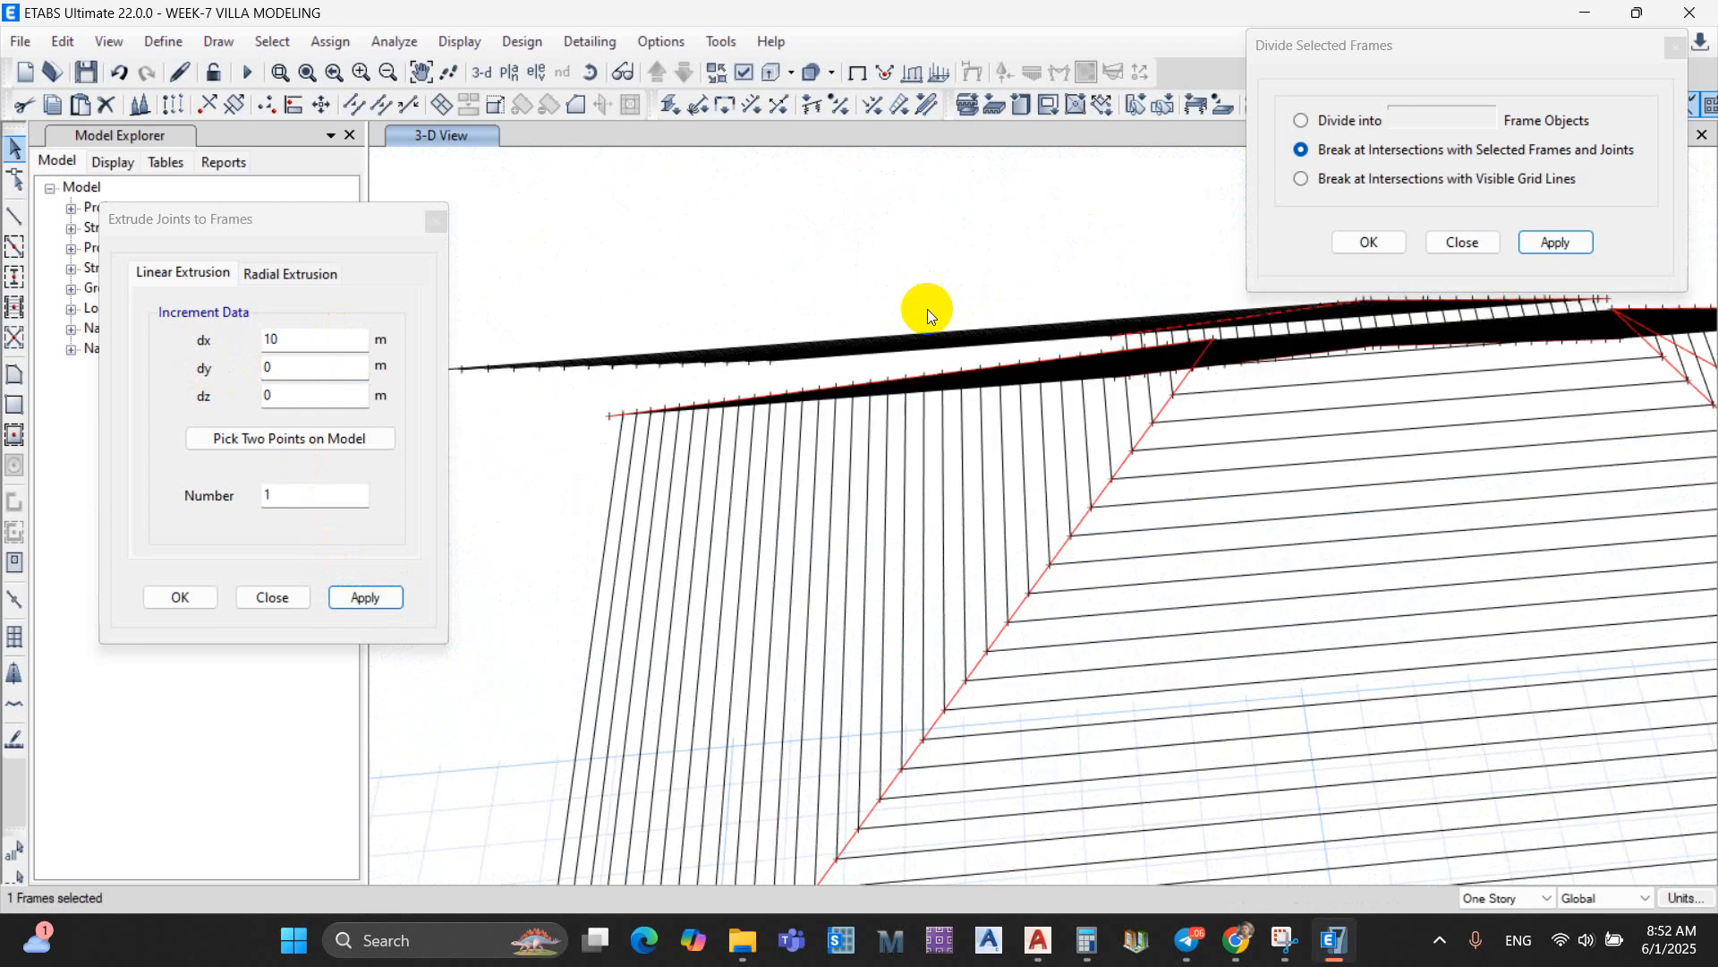
left_click(824, 374)
left_click(1554, 242)
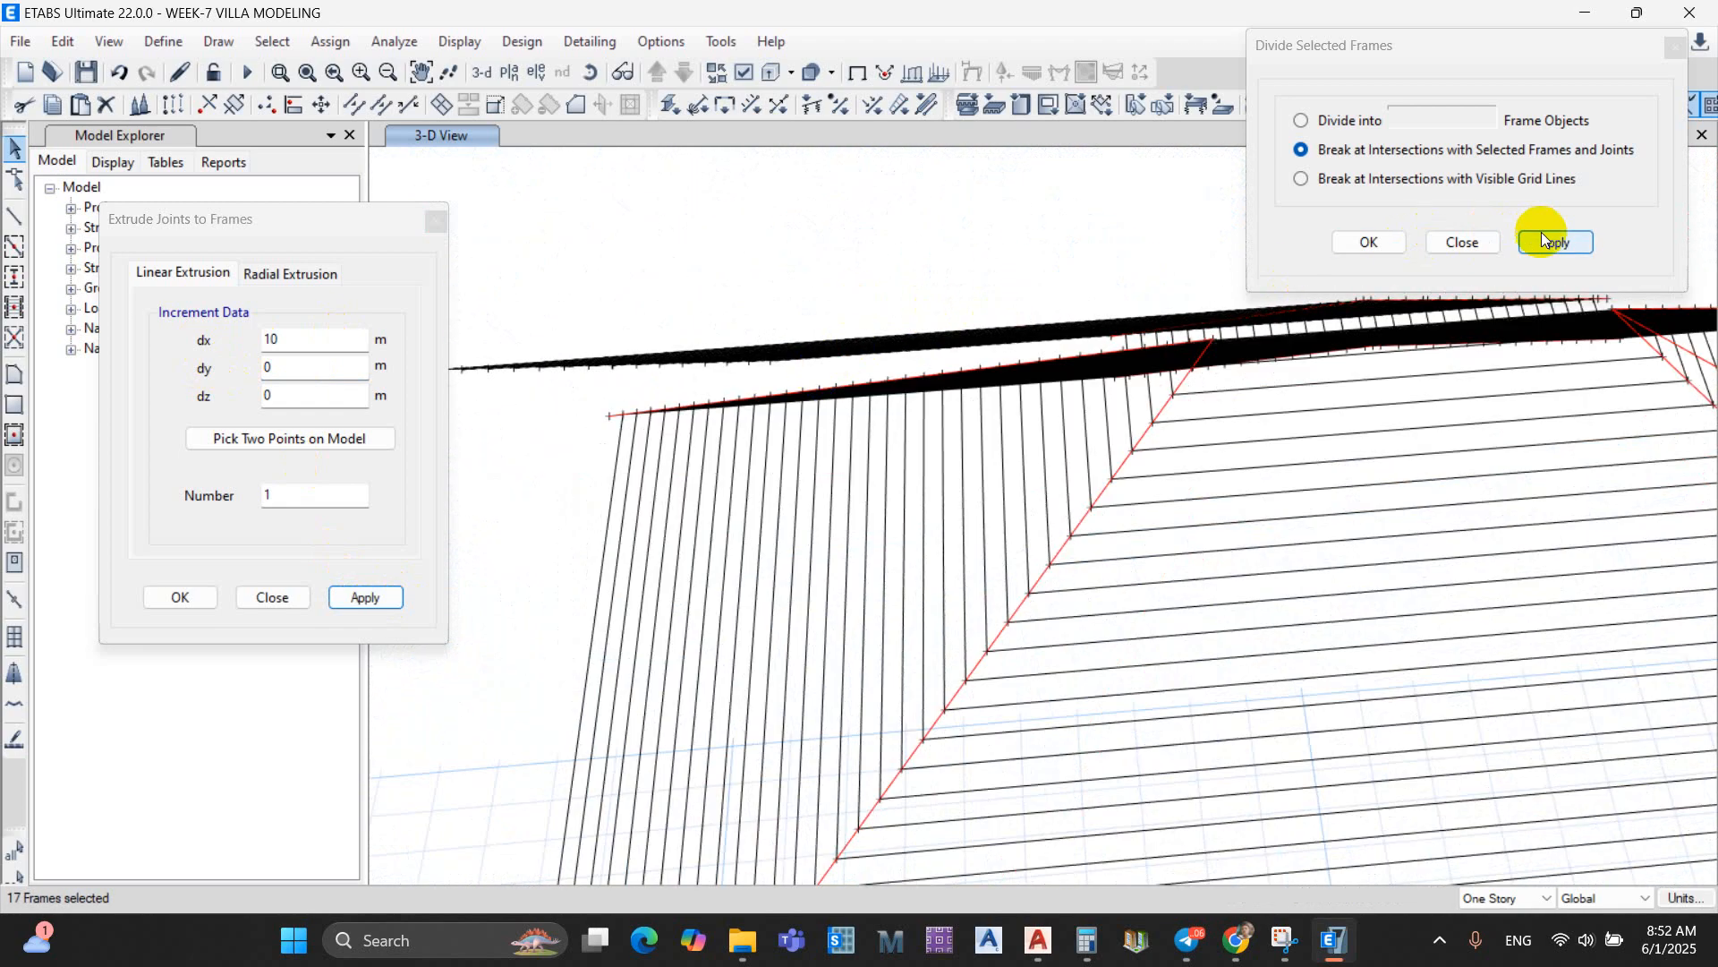
Step: Delete the extruded frame segments that extend beyond the small projecting roof's outer inclined frame
left_click_drag(901, 312, 868, 368)
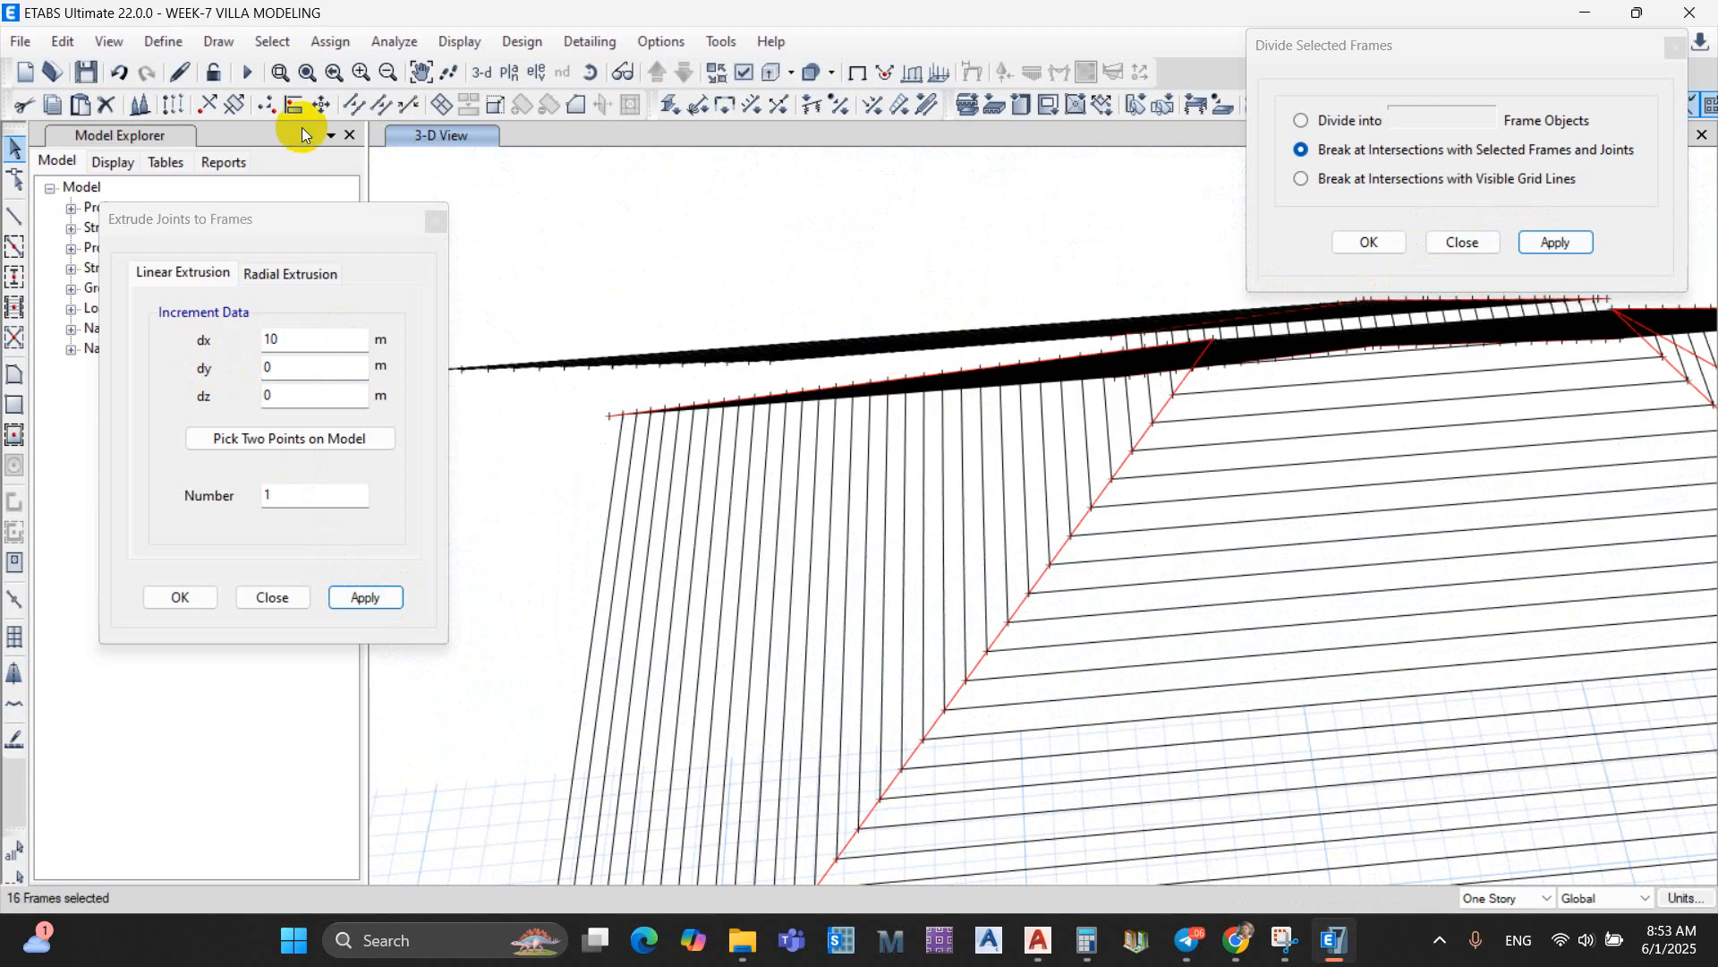
scroll(931, 403, "down", 6)
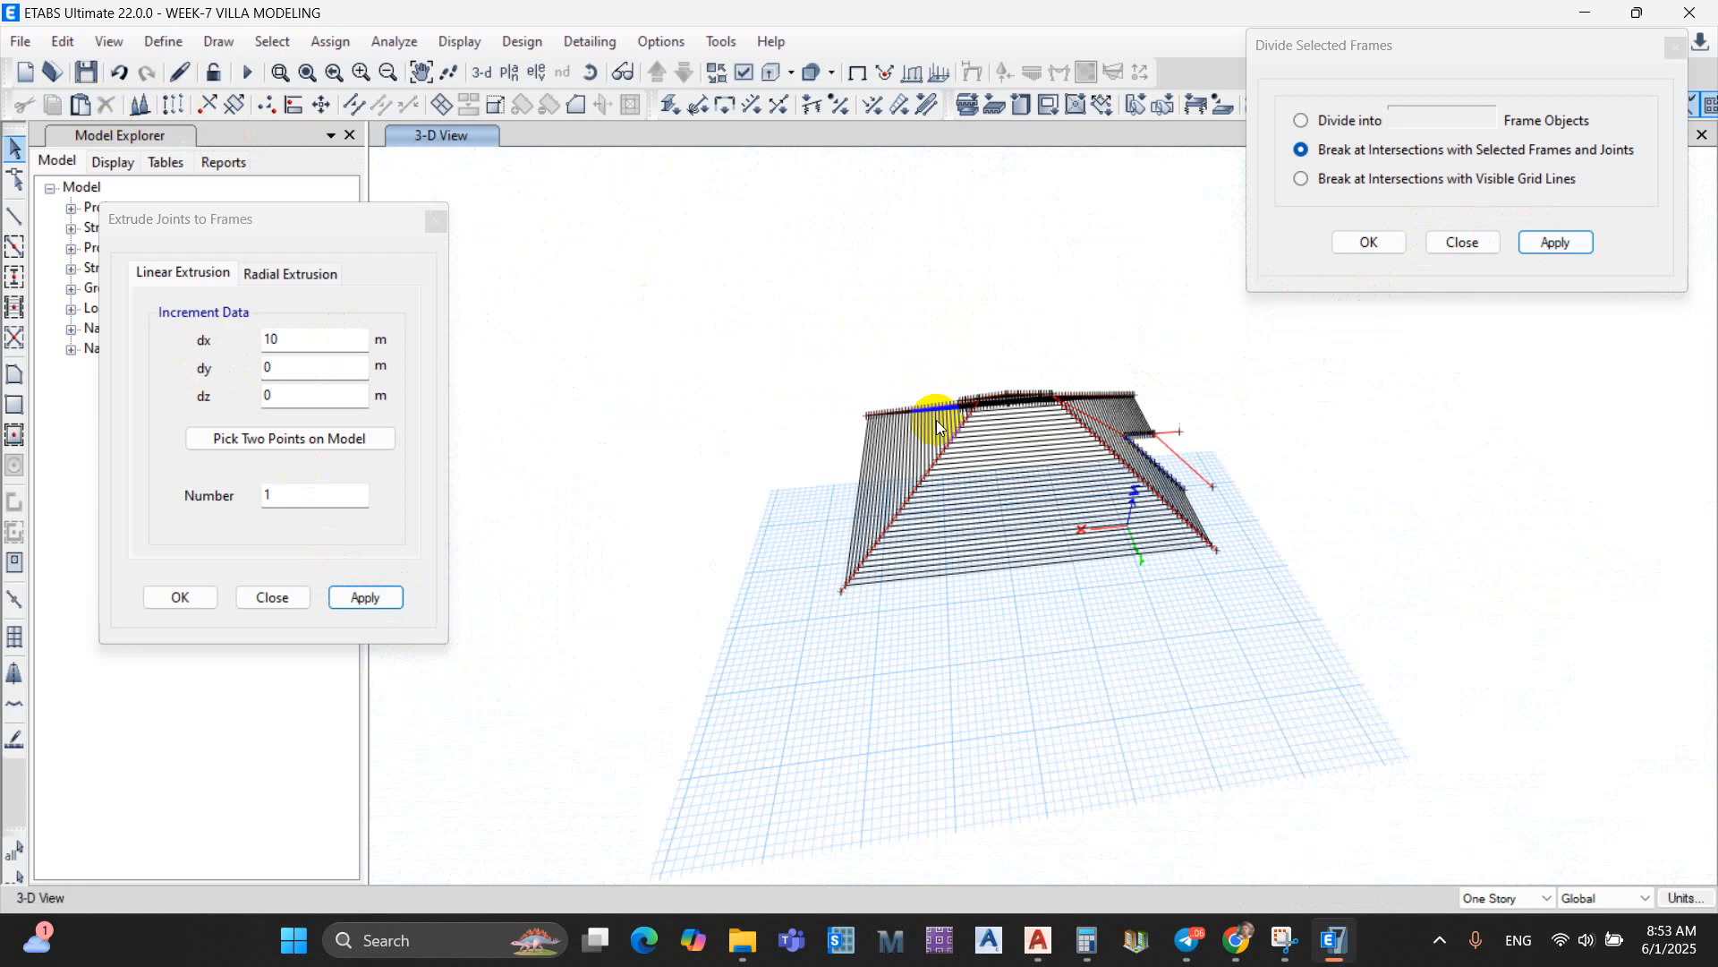
scroll(1000, 458, "up", 8)
scroll(1001, 458, "down", 5)
scroll(1109, 522, "up", 5)
middle_click_drag(833, 561, 959, 545, "shift")
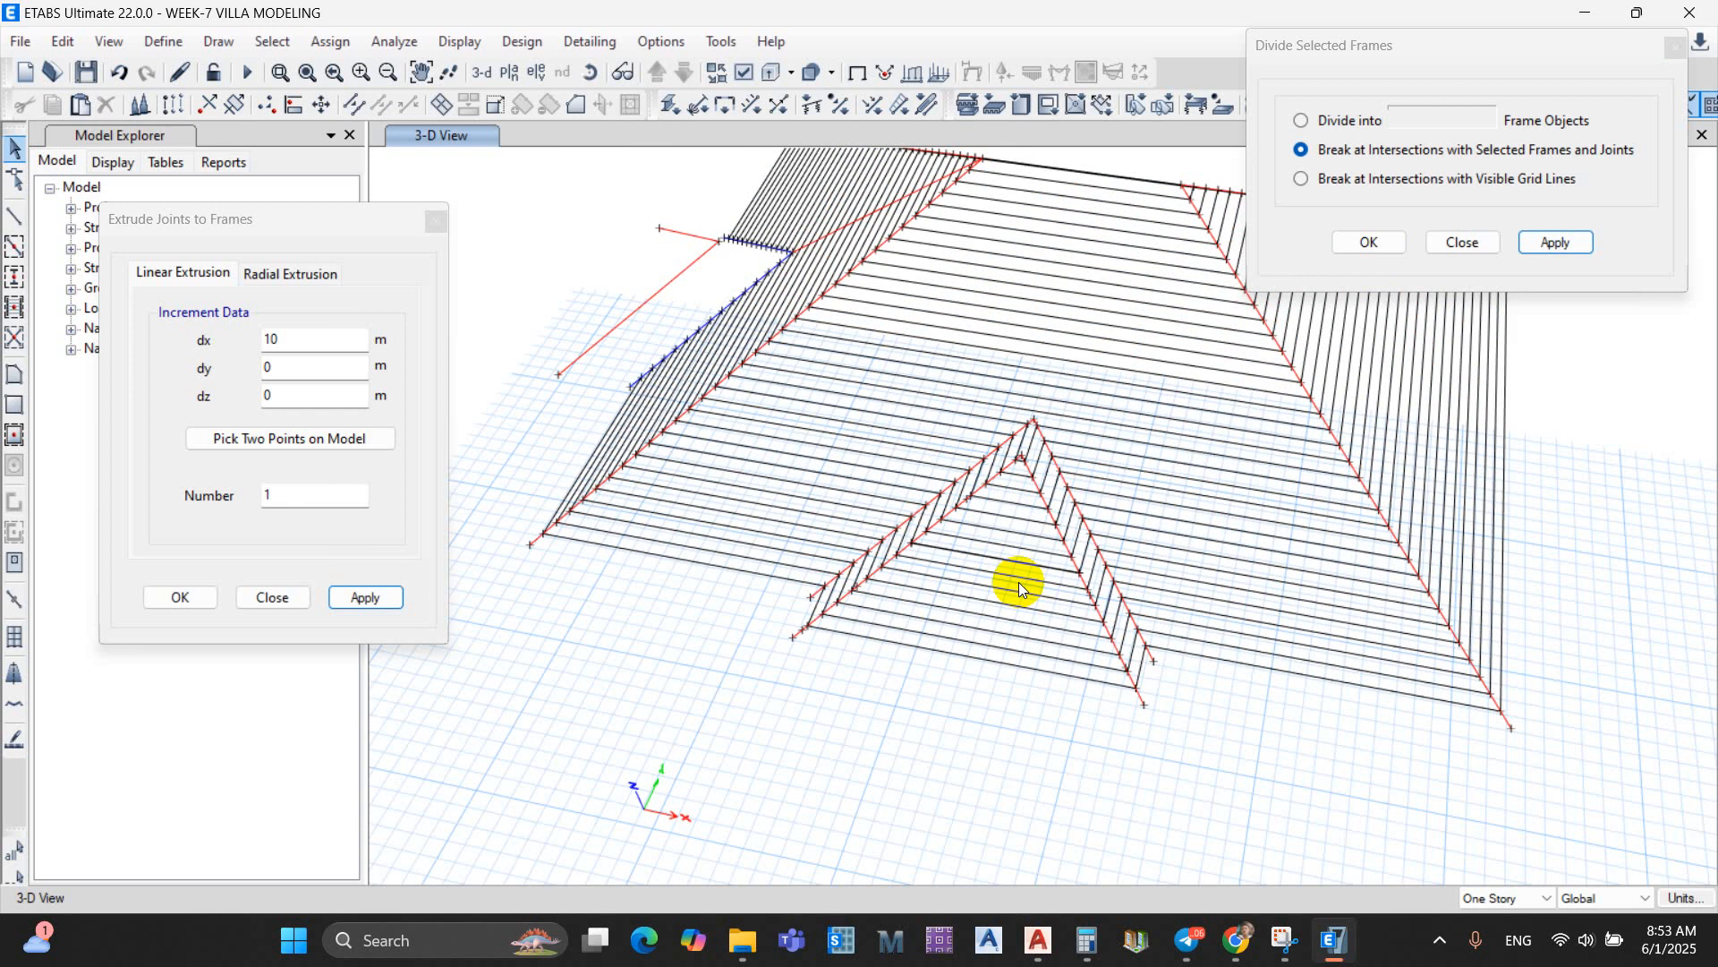
Step: Select the secondary-member joints along the first blue inclined frame of the opening at the other projecting roof
scroll(1016, 573, "down", 3)
scroll(793, 573, "up", 5)
scroll(889, 549, "up", 5)
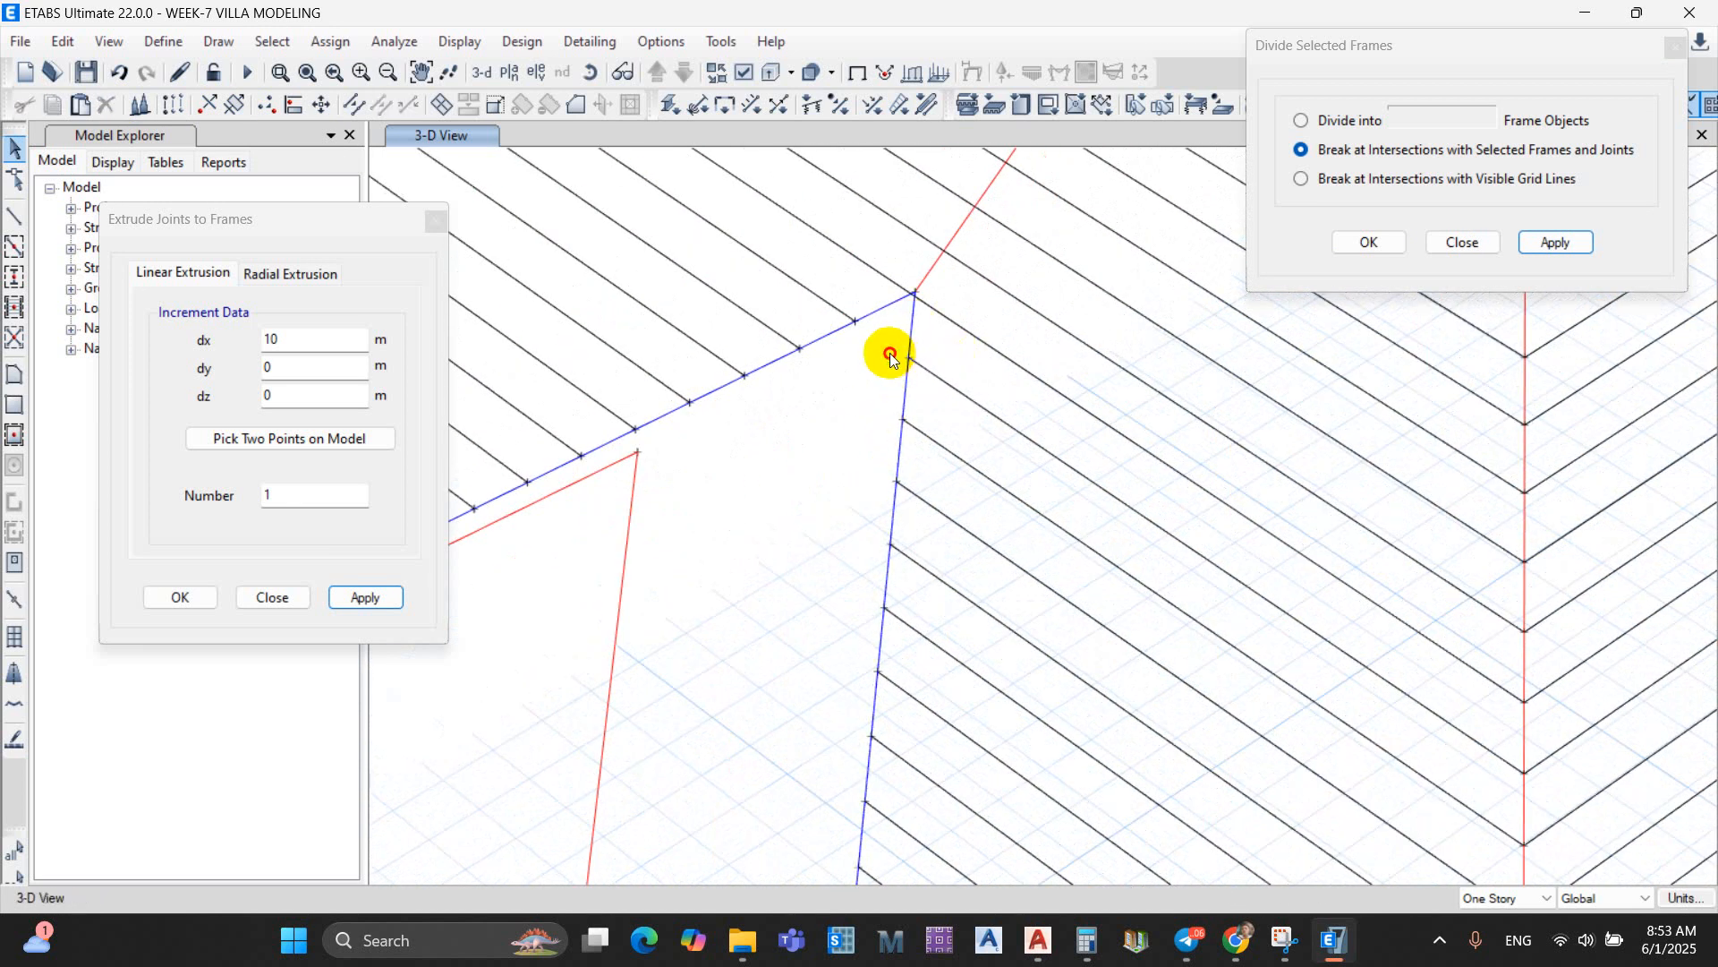
left_click(908, 358)
left_click(903, 420)
left_click(896, 481)
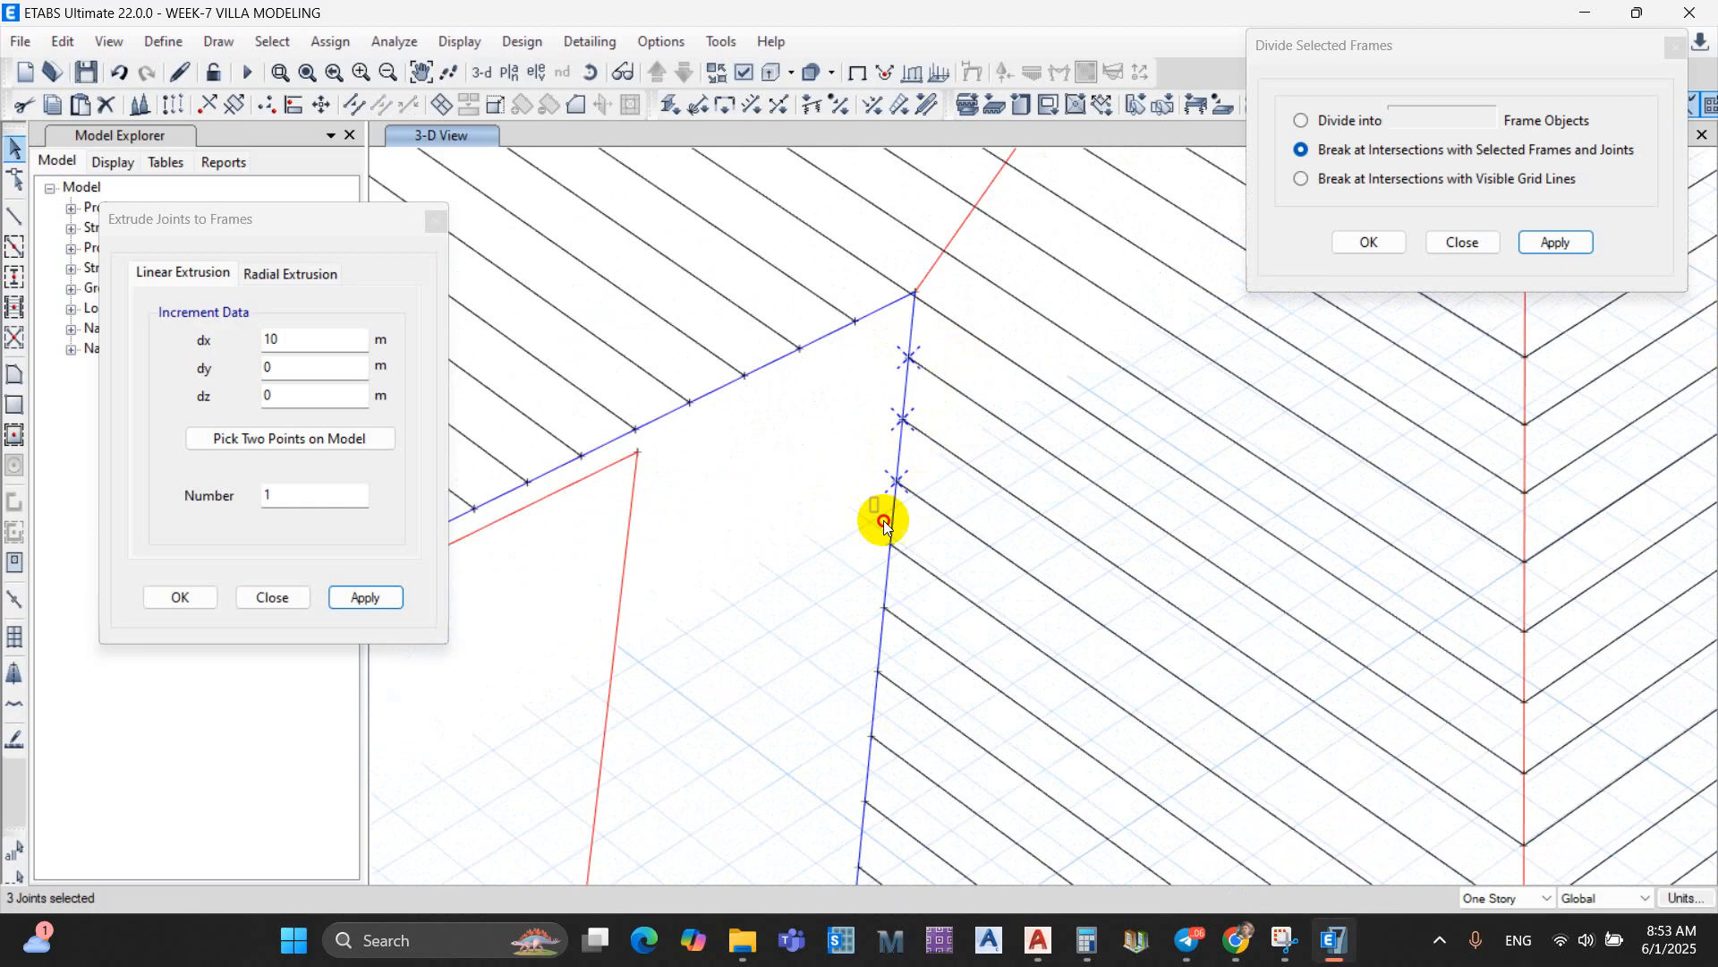
left_click(891, 544)
scroll(915, 579, "down", 3)
middle_click_drag(915, 578, 935, 480)
scroll(914, 499, "down", 2)
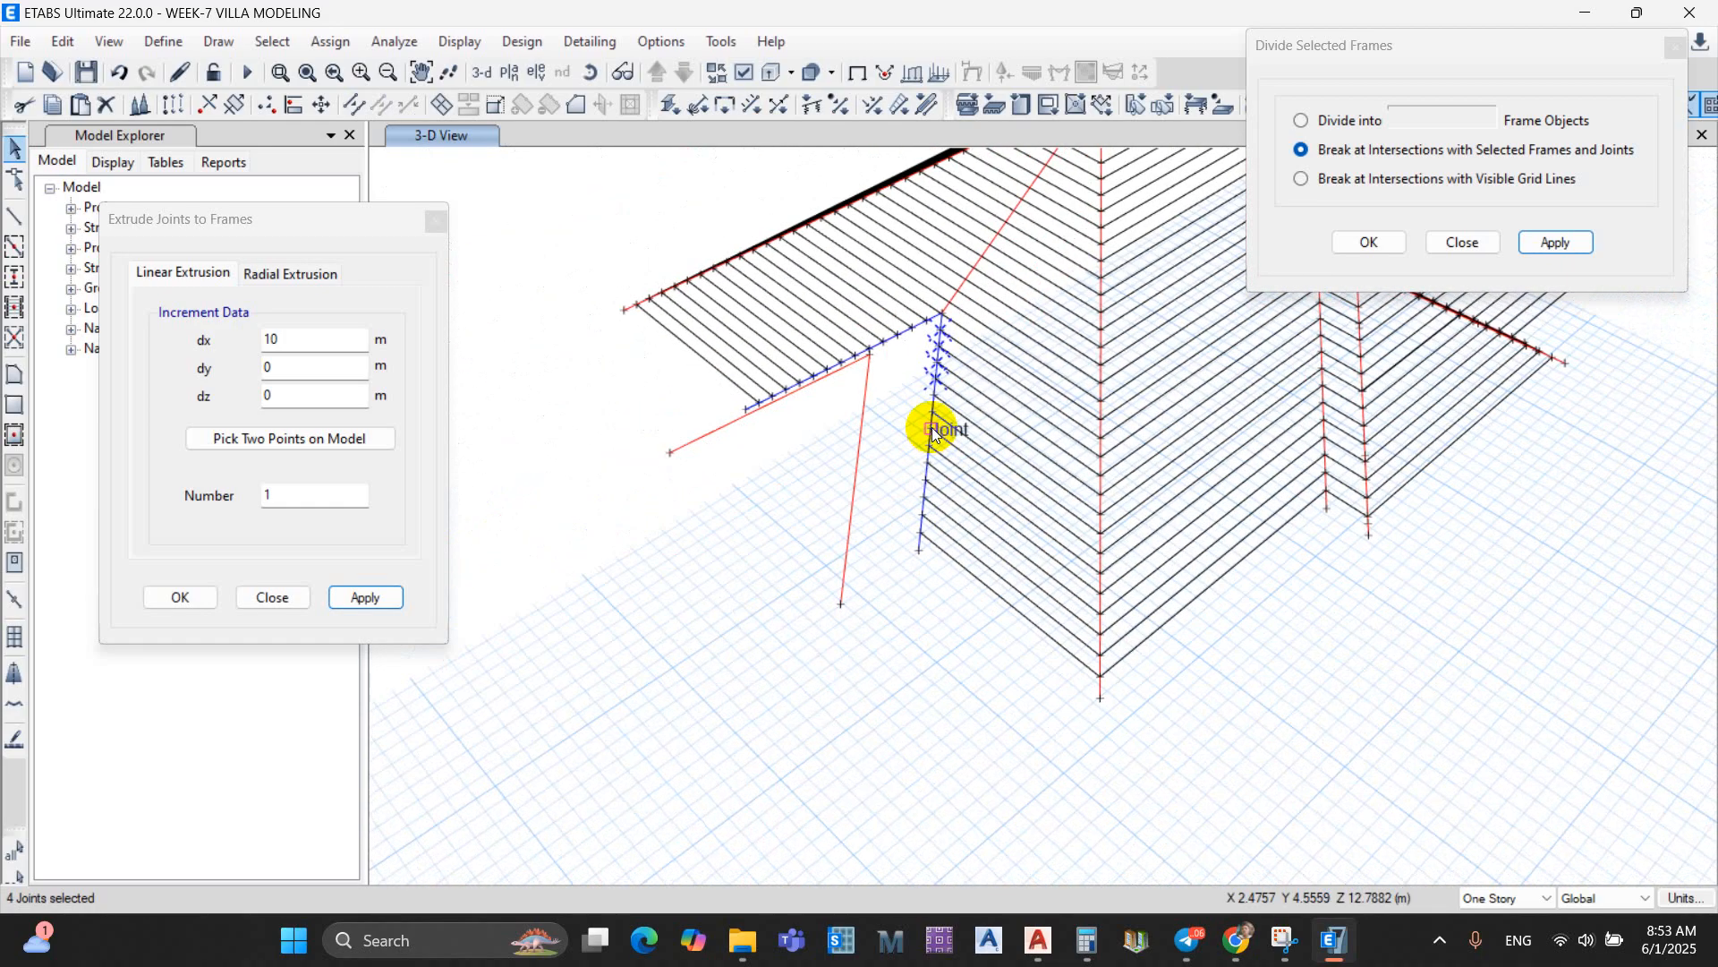
scroll(932, 429, "up", 4)
left_click_drag(888, 285, 980, 692)
scroll(976, 698, "down", 3)
middle_click_drag(976, 698, 940, 476)
scroll(895, 465, "up", 3)
left_click_drag(858, 385, 936, 592)
scroll(996, 582, "down", 3)
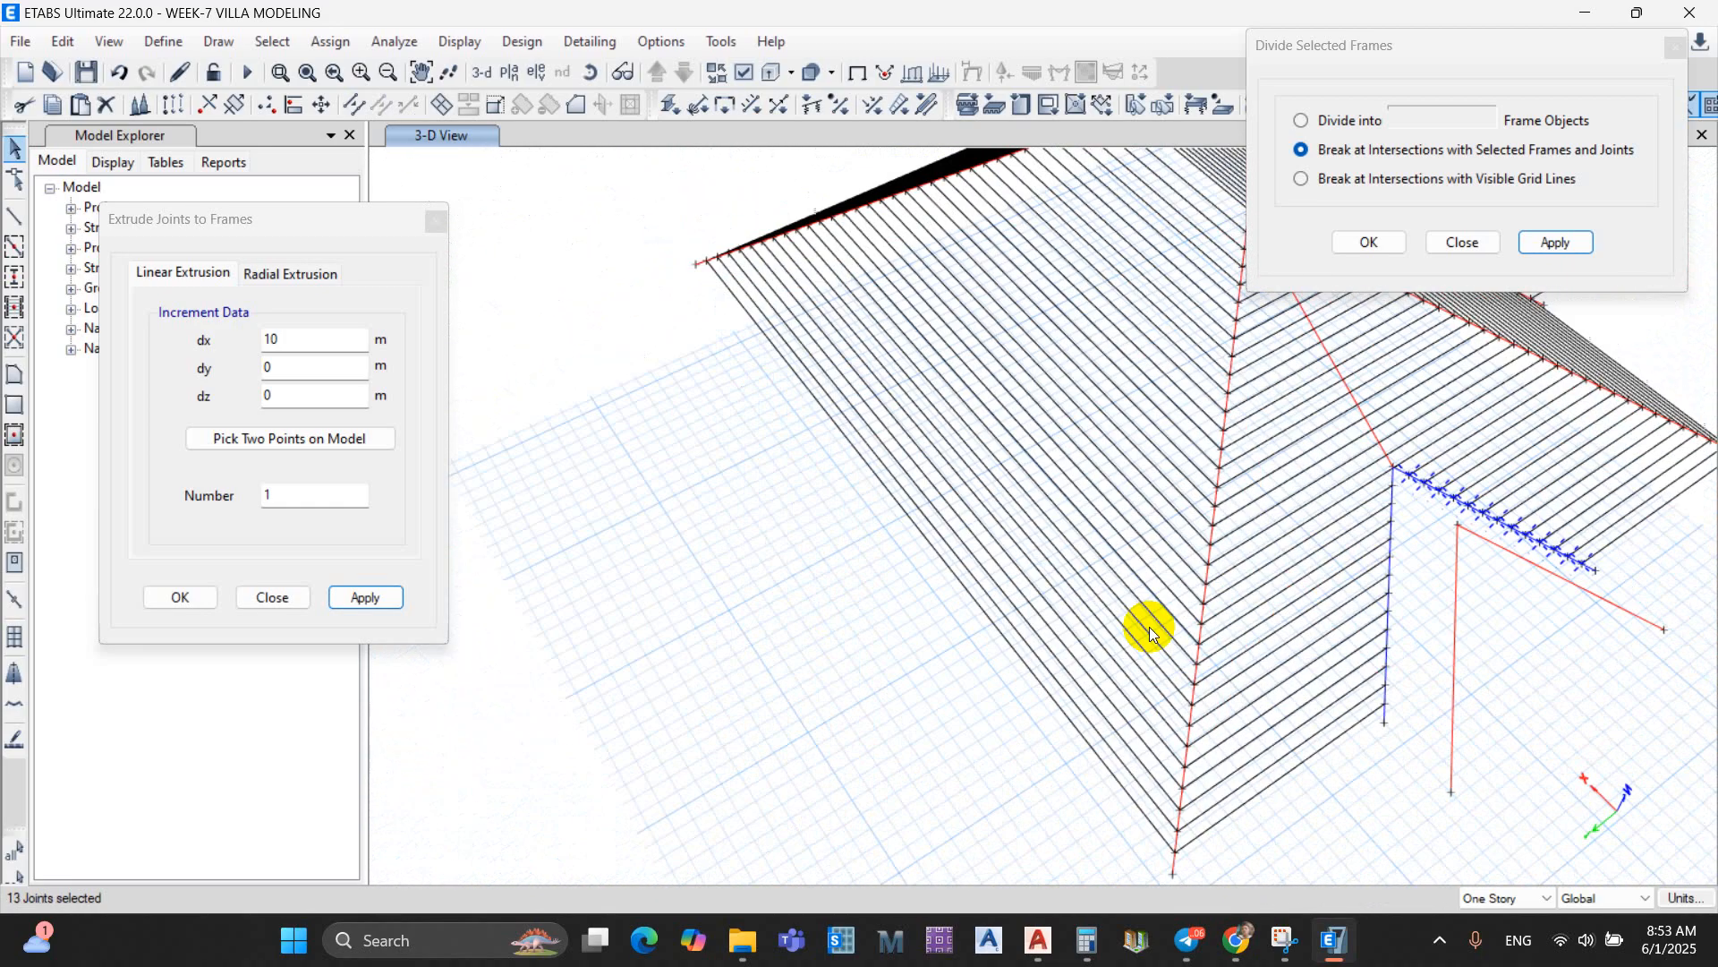
Step: Add the secondary-member joints along the opening's second blue inclined frame to the selection
middle_click_drag(1143, 621, 1200, 514)
scroll(1200, 514, "up", 3)
left_click_drag(1228, 452, 1264, 725)
middle_click_drag(1270, 807, 1176, 487)
scroll(1158, 465, "up", 3)
left_click_drag(1096, 358, 1158, 691)
scroll(1083, 609, "down", 3)
scroll(1116, 578, "down", 4)
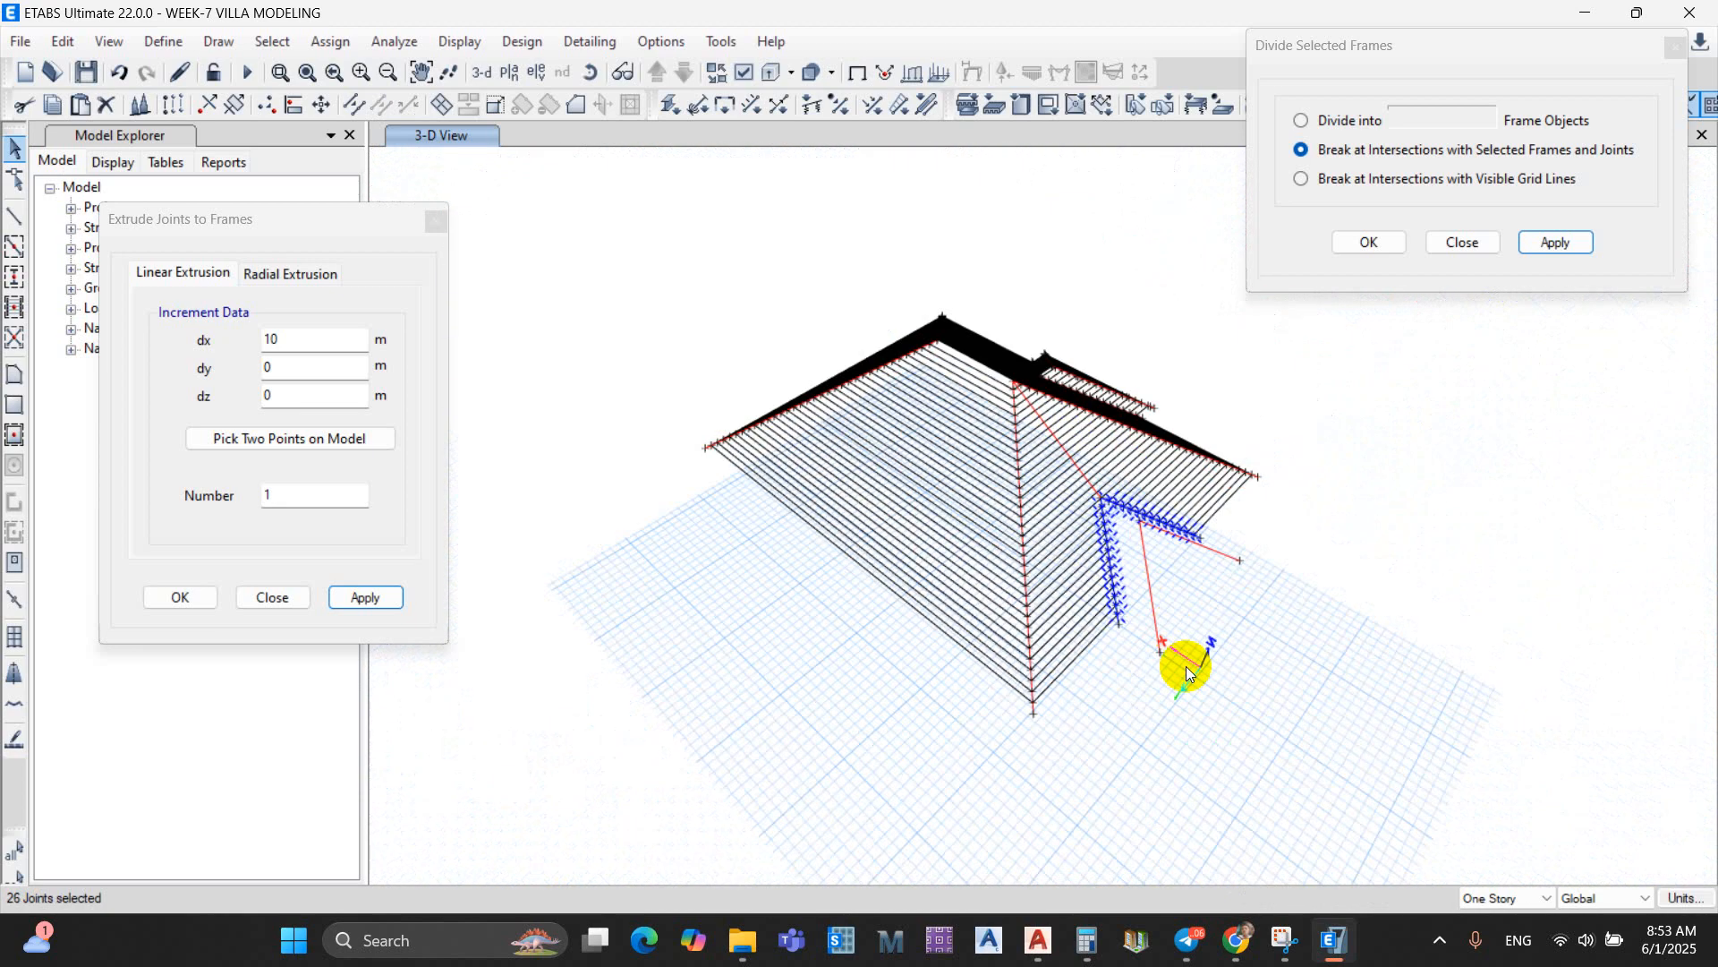
Step: Extrude the selected opening joints linearly into frames with dx -10 m, dy 0, dz 0 and number 1
scroll(1145, 560, "up", 6)
scroll(1101, 505, "down", 2)
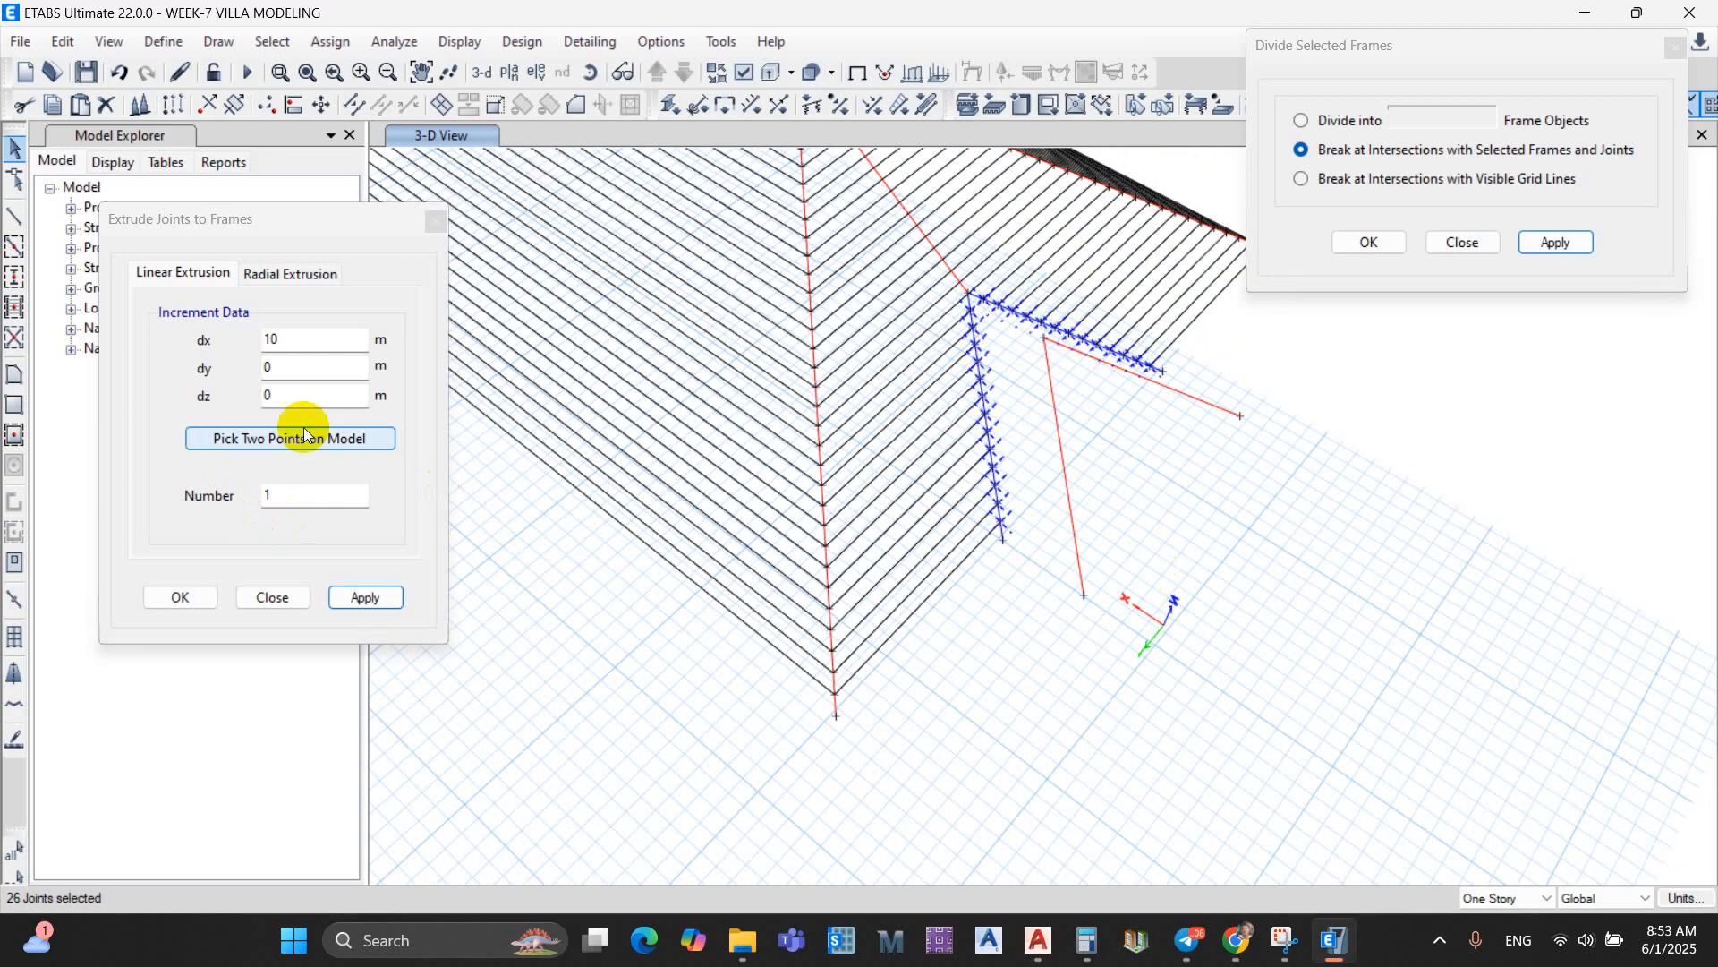
double_click(269, 339)
type("-10")
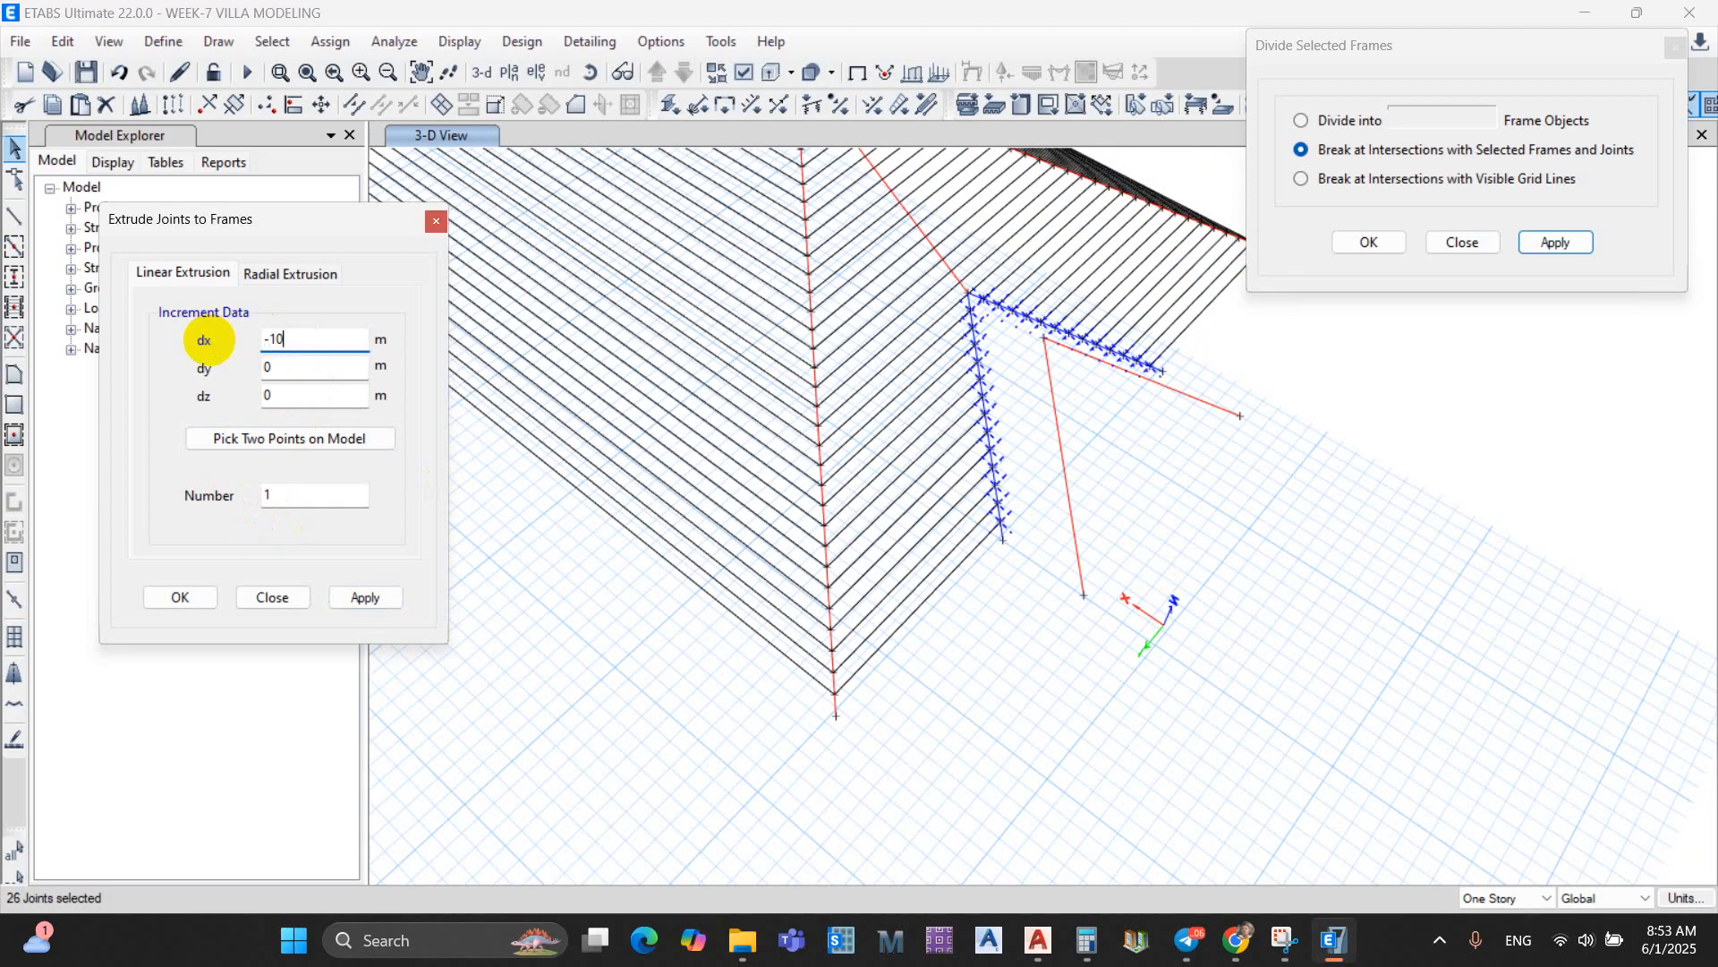
left_click(380, 593)
scroll(1047, 373, "down", 3)
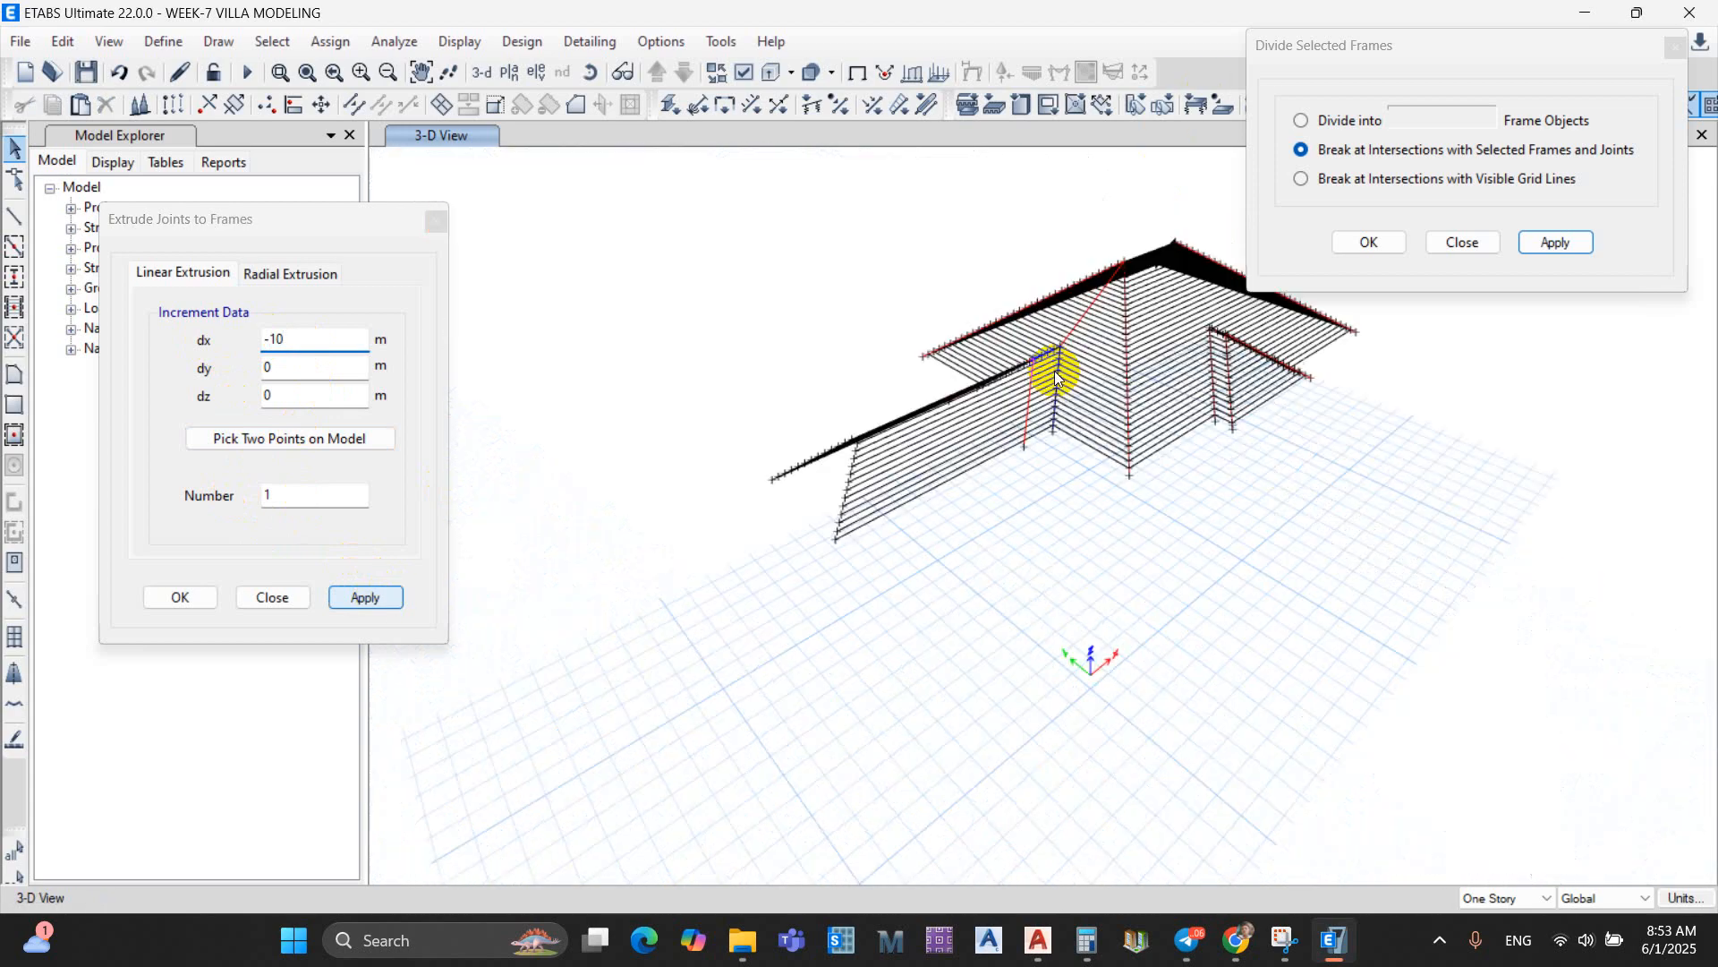
Step: Select the new horizontal frames with the projecting roof's two outer inclined frames, and break them at their intersections
scroll(1109, 603, "down", 1)
scroll(1297, 529, "up", 2)
scroll(1189, 422, "up", 2)
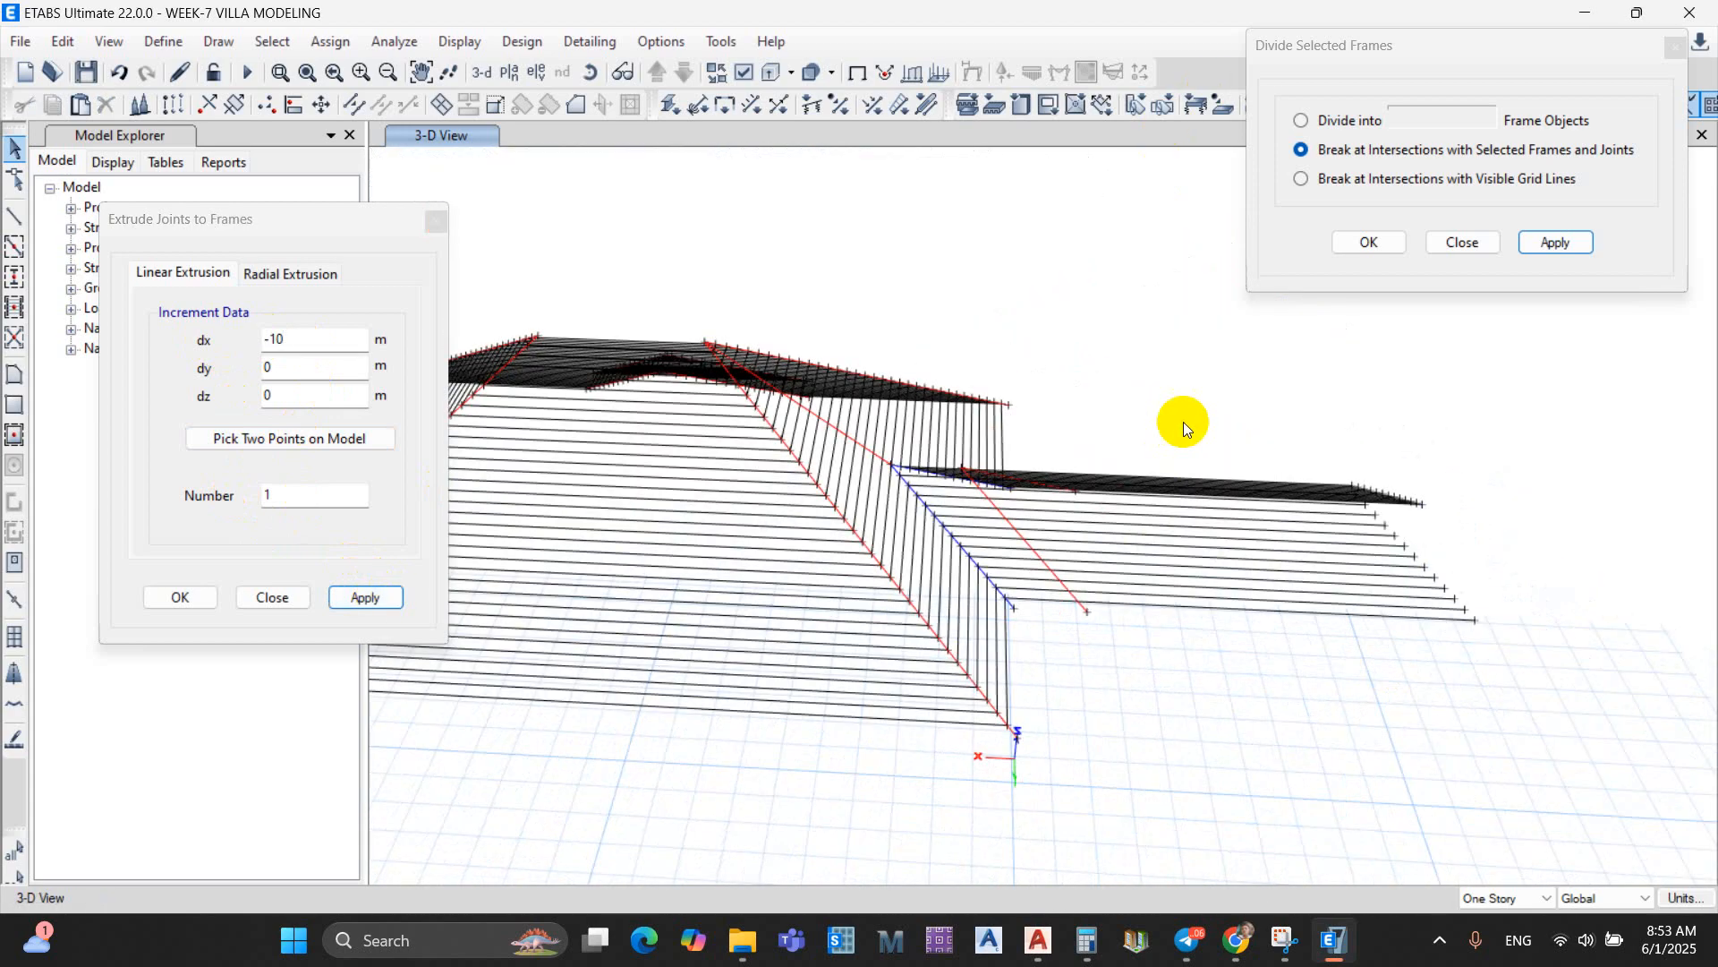
scroll(991, 485, "up", 3)
left_click(991, 485)
scroll(1030, 522, "down", 3)
middle_click_drag(1023, 521, 617, 602, "shift")
middle_click_drag(618, 601, 707, 528)
scroll(686, 507, "up", 4)
scroll(686, 507, "down", 3)
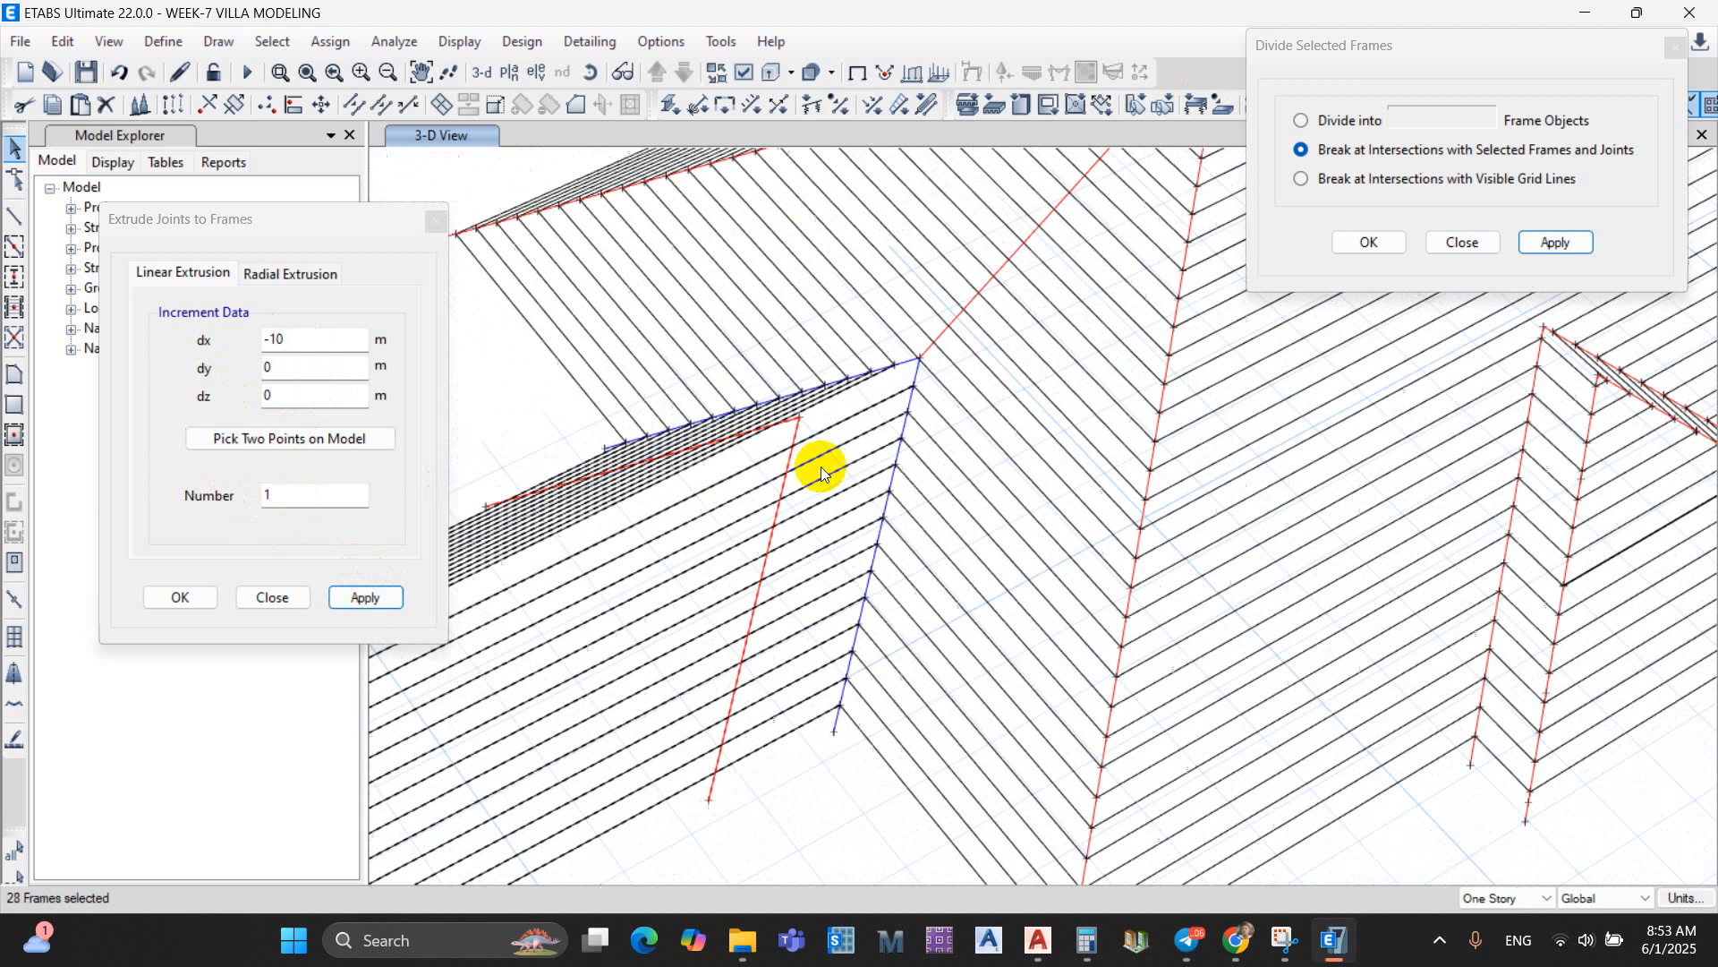
left_click(1532, 244)
Step: Delete the horizontal frame segments that extend beyond this projecting roof's outer inclined frames
scroll(1253, 368, "down", 3)
middle_click_drag(1067, 455, 994, 375, "shift")
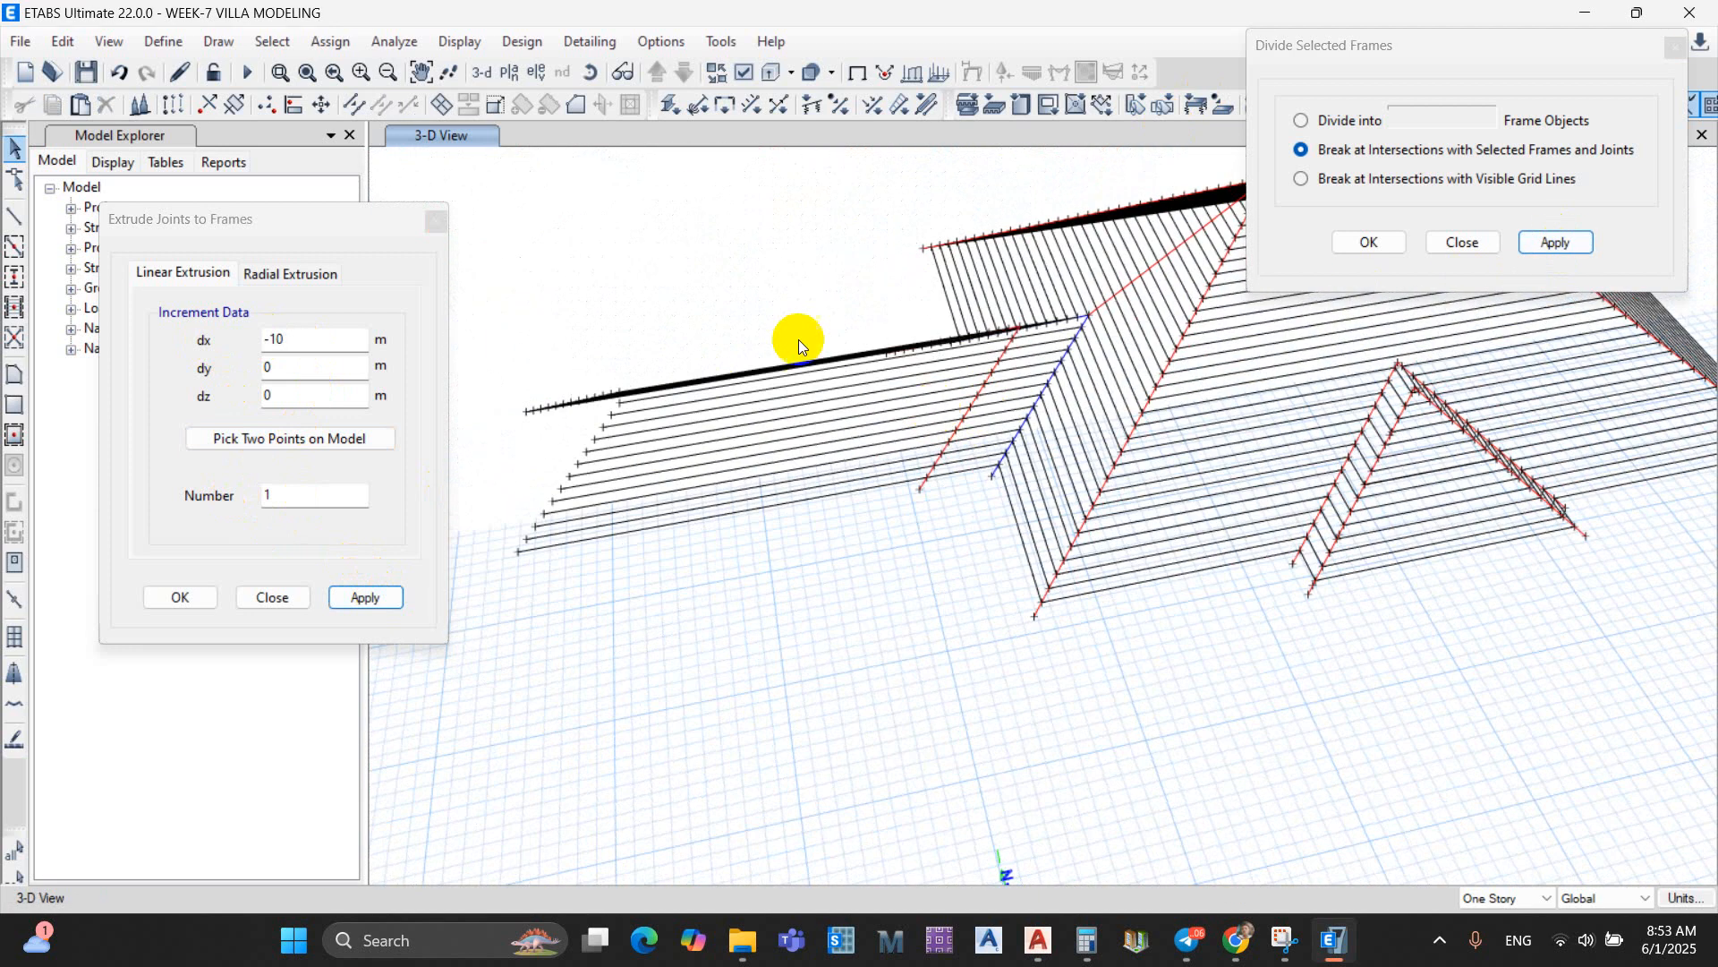
left_click_drag(802, 345, 750, 518)
left_click(107, 105)
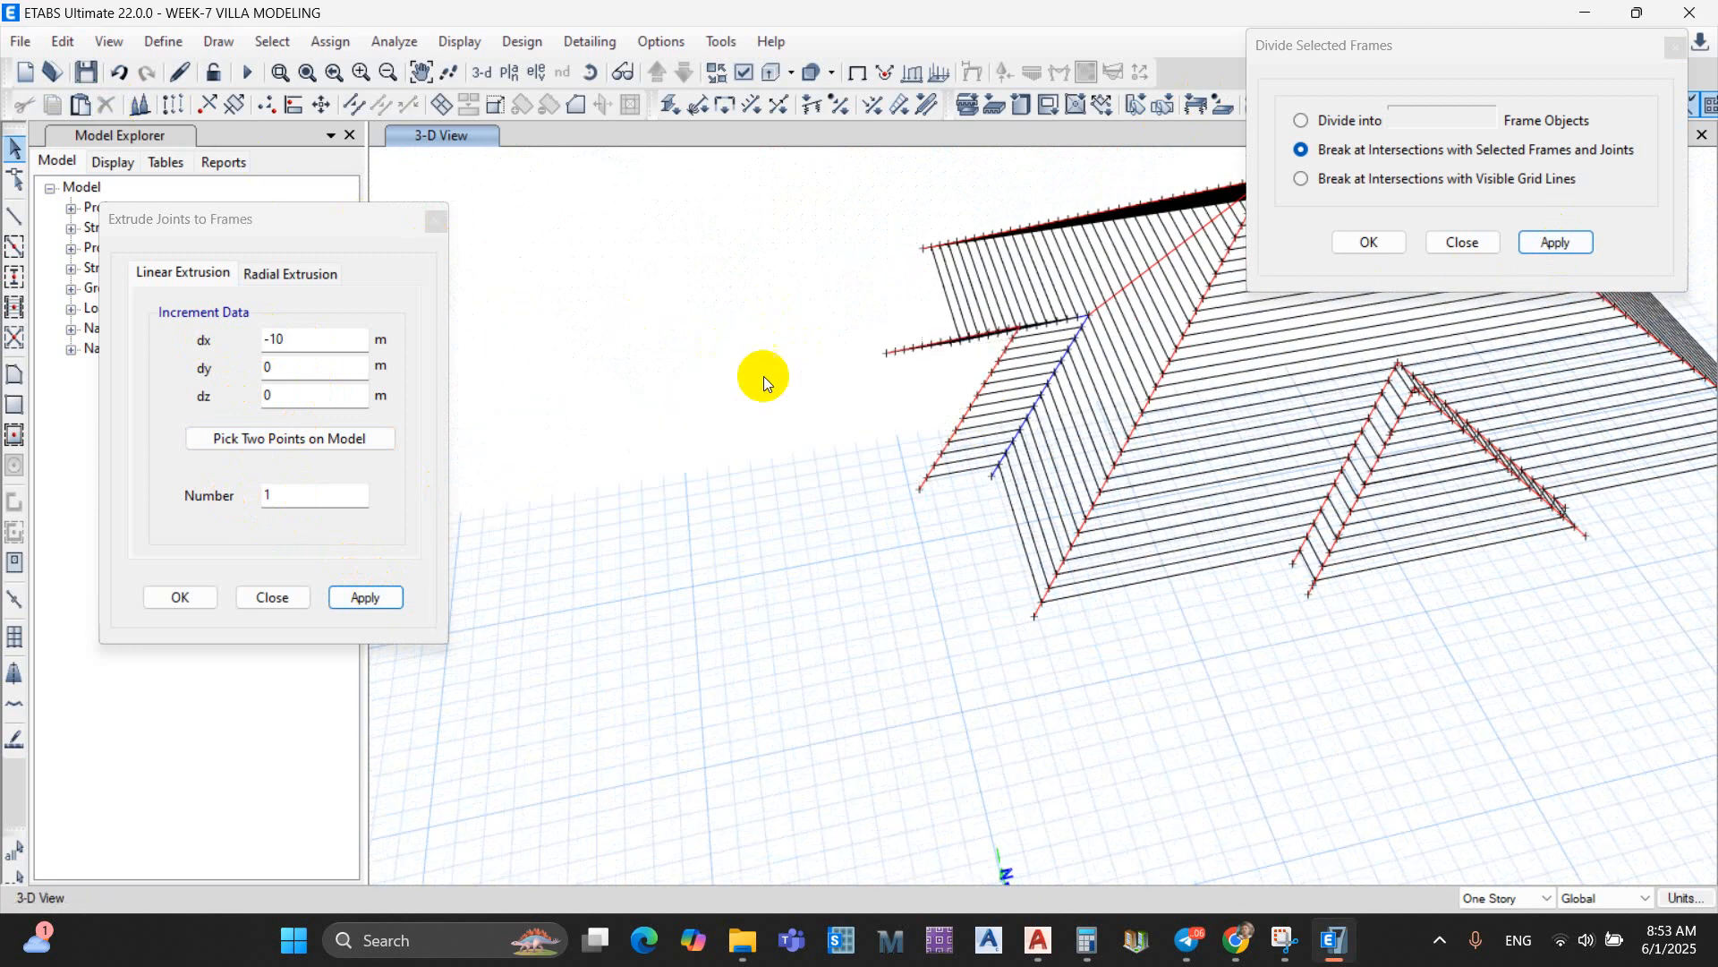
Step: Examine the trimmed horizontal frames between the opening and the projecting roof's outer inclined frames from several viewpoints
scroll(921, 371, "down", 3)
middle_click_drag(805, 528, 794, 472, "shift")
scroll(851, 561, "up", 4)
scroll(852, 560, "down", 3)
scroll(1000, 571, "up", 3)
scroll(1039, 466, "down", 4)
scroll(1163, 569, "up", 4)
scroll(1224, 573, "down", 4)
scroll(936, 506, "up", 3)
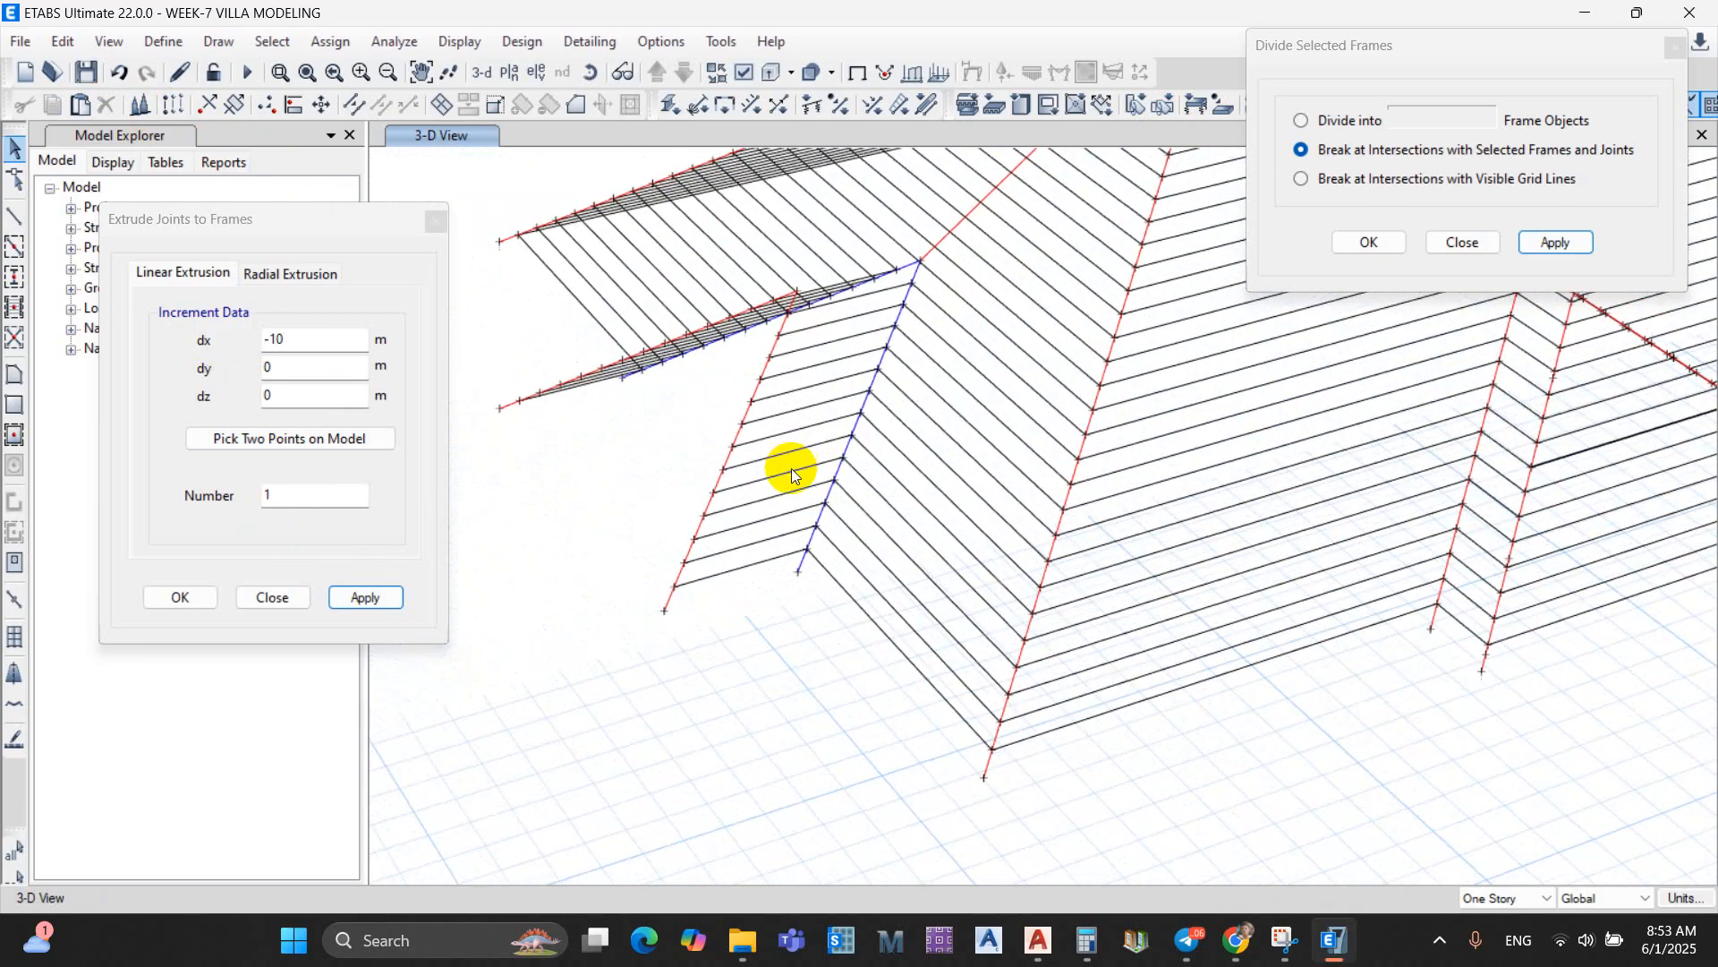
Step: Select the entire roof and join its divided frame segments into continuous members
scroll(909, 486, "down", 9)
key("ctrl+a")
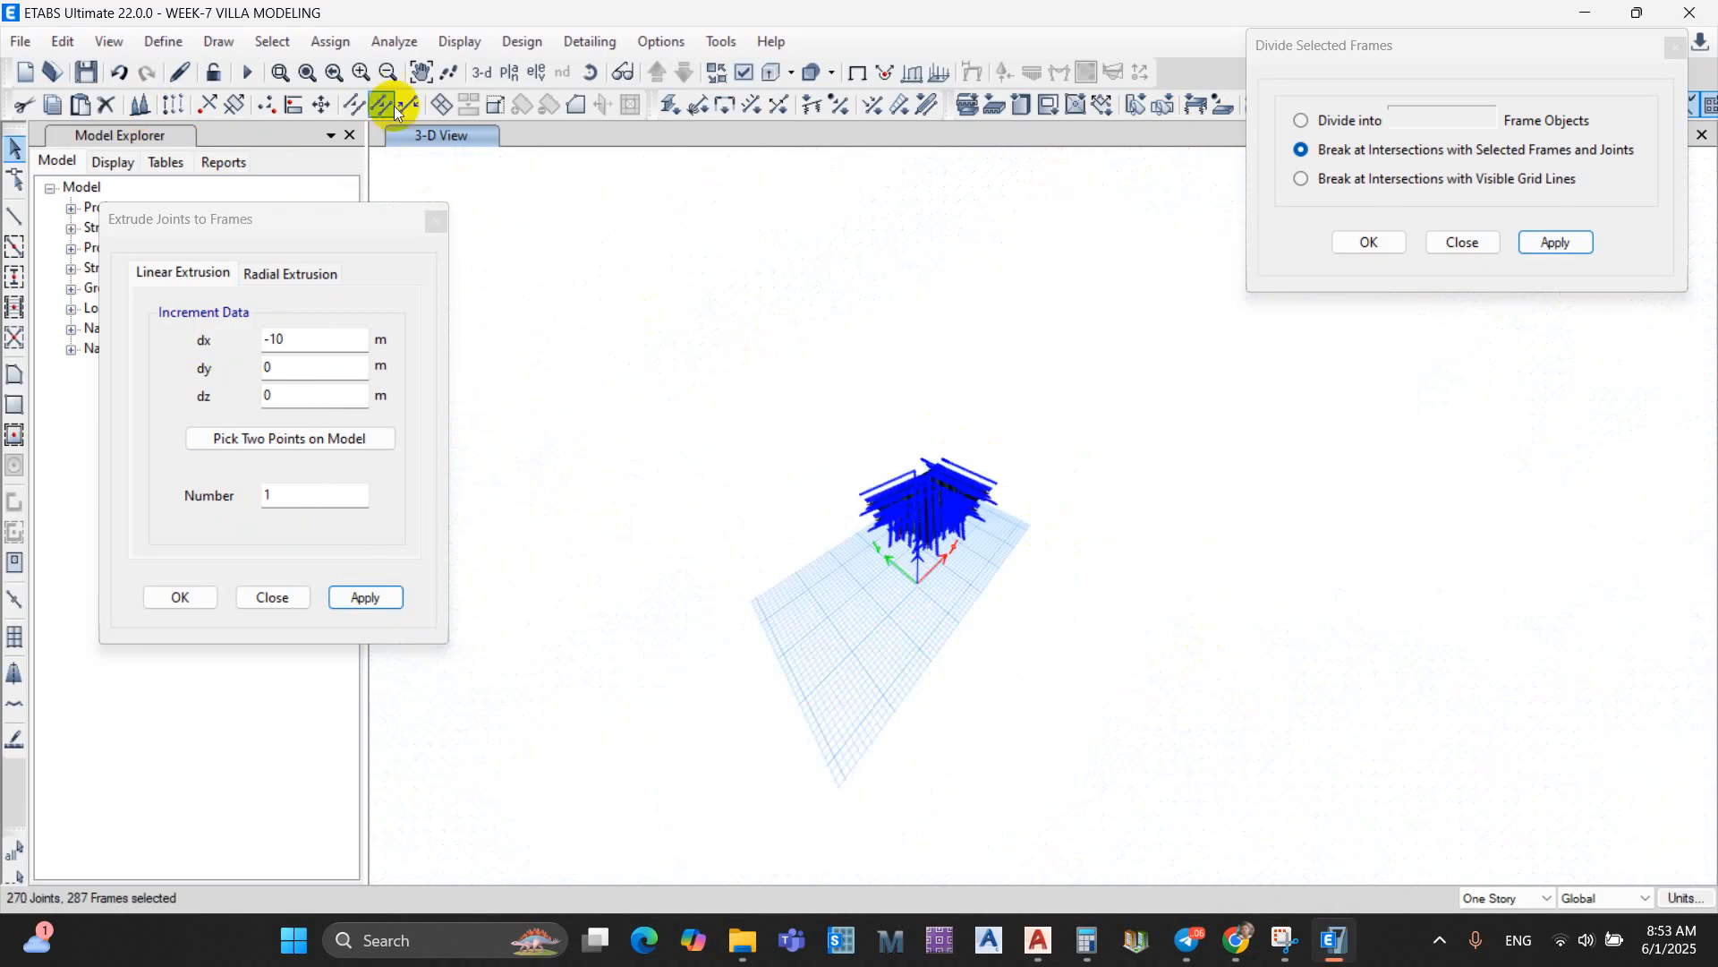
left_click(382, 104)
Step: Select the secondary-member joints along the second projecting roof's outer inclined frame, from its peak down to the eave
scroll(877, 447, "up", 6)
middle_click_drag(844, 511, 959, 524, "shift")
scroll(1030, 548, "up", 3)
scroll(958, 524, "up", 3)
left_click_drag(967, 517, 1099, 642)
scroll(1099, 642, "down", 2)
middle_click_drag(1098, 641, 985, 370)
left_click_drag(928, 358, 1183, 716)
scroll(1184, 716, "down", 3)
middle_click_drag(1130, 696, 1002, 385)
scroll(980, 395, "up", 3)
left_click_drag(953, 351, 1087, 667)
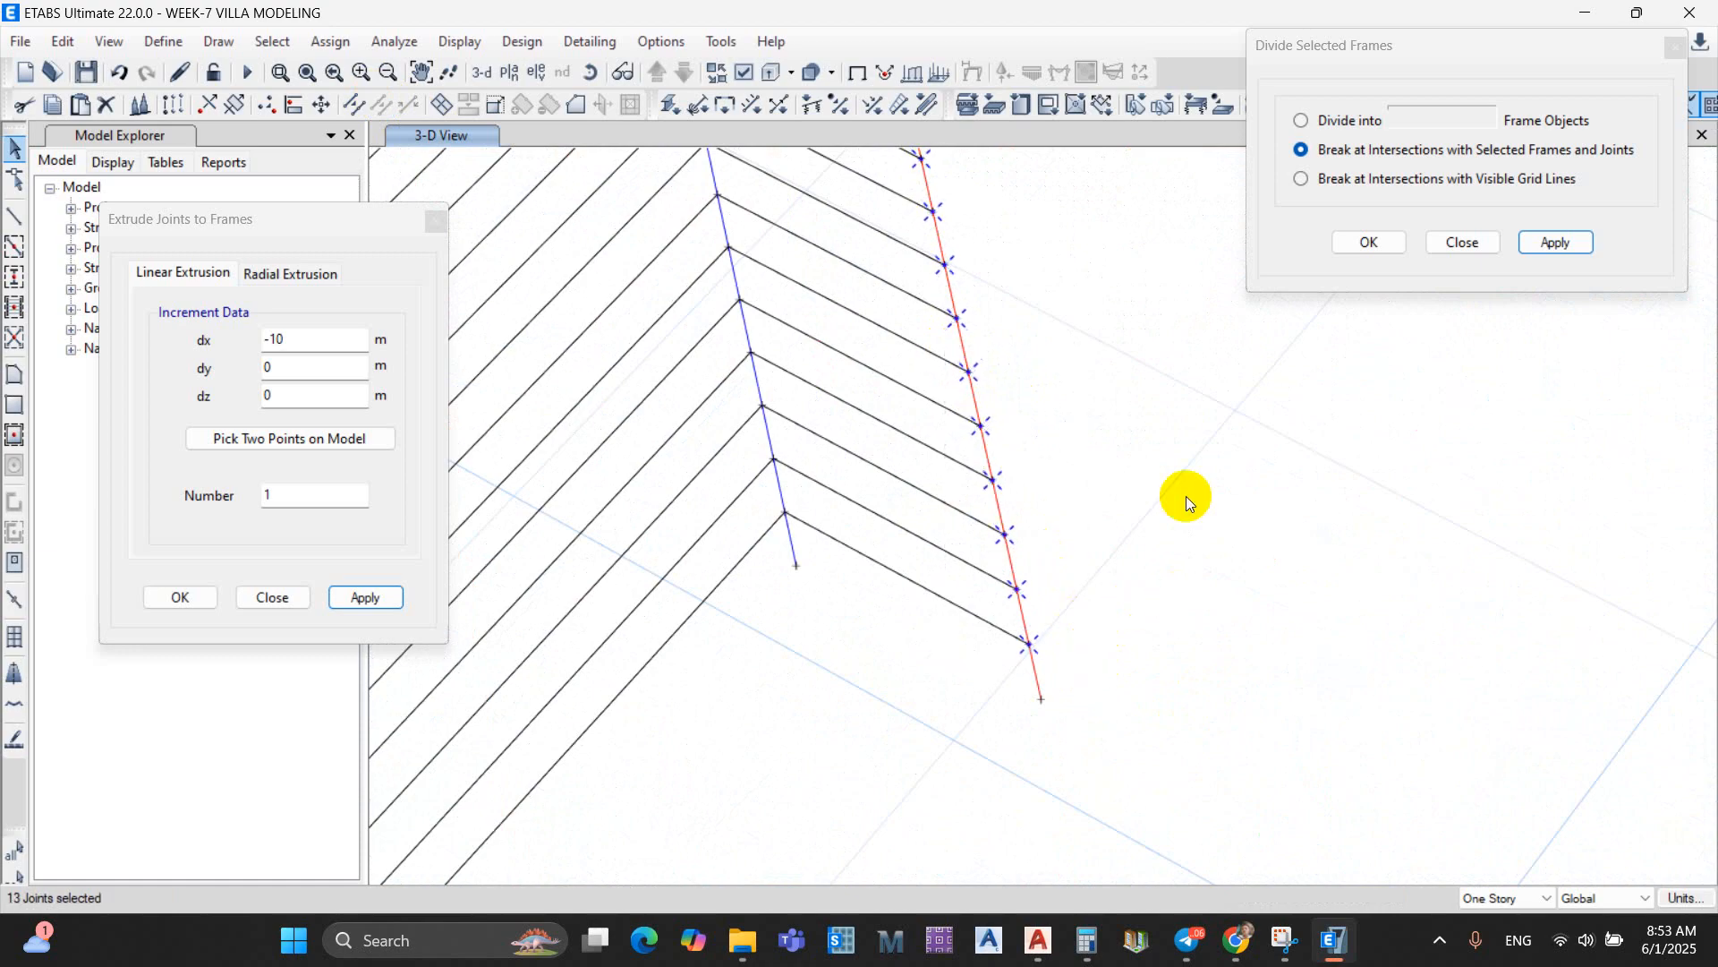
scroll(1087, 501, "down", 3)
middle_click_drag(1104, 691, 1067, 603)
scroll(1066, 603, "up", 3)
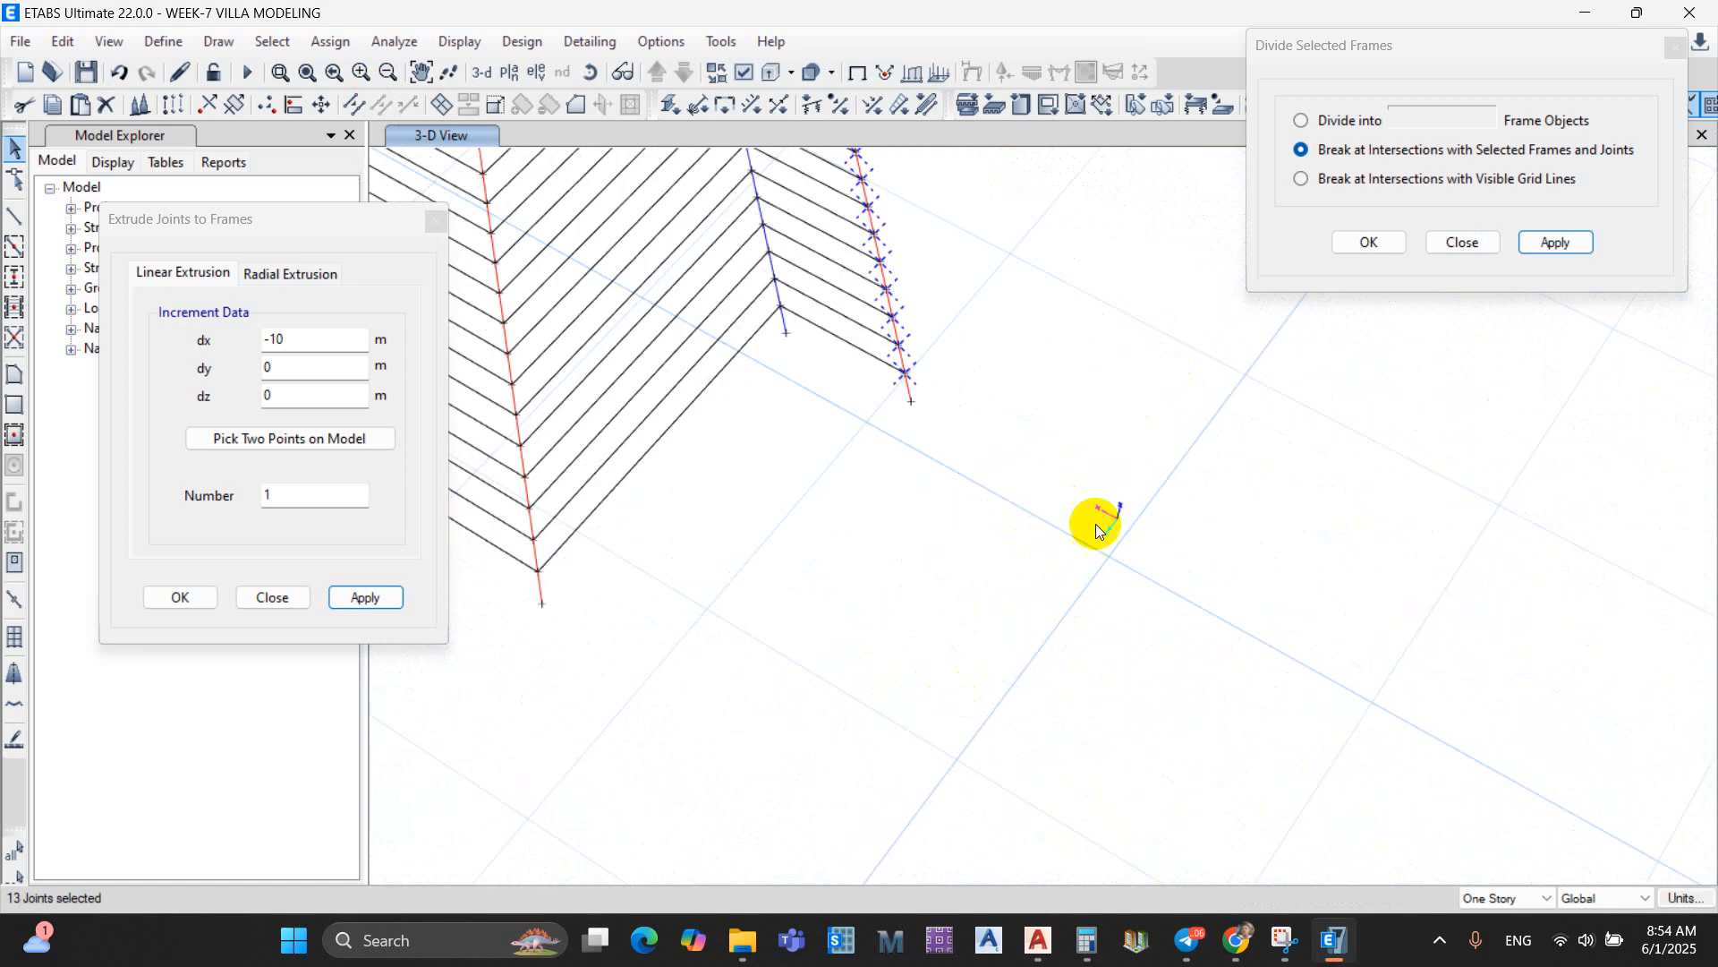
Step: Extrude the selected outer-frame joints linearly into frames with dx 0, dy -5 m, dz 0 and number 1
left_click(200, 345)
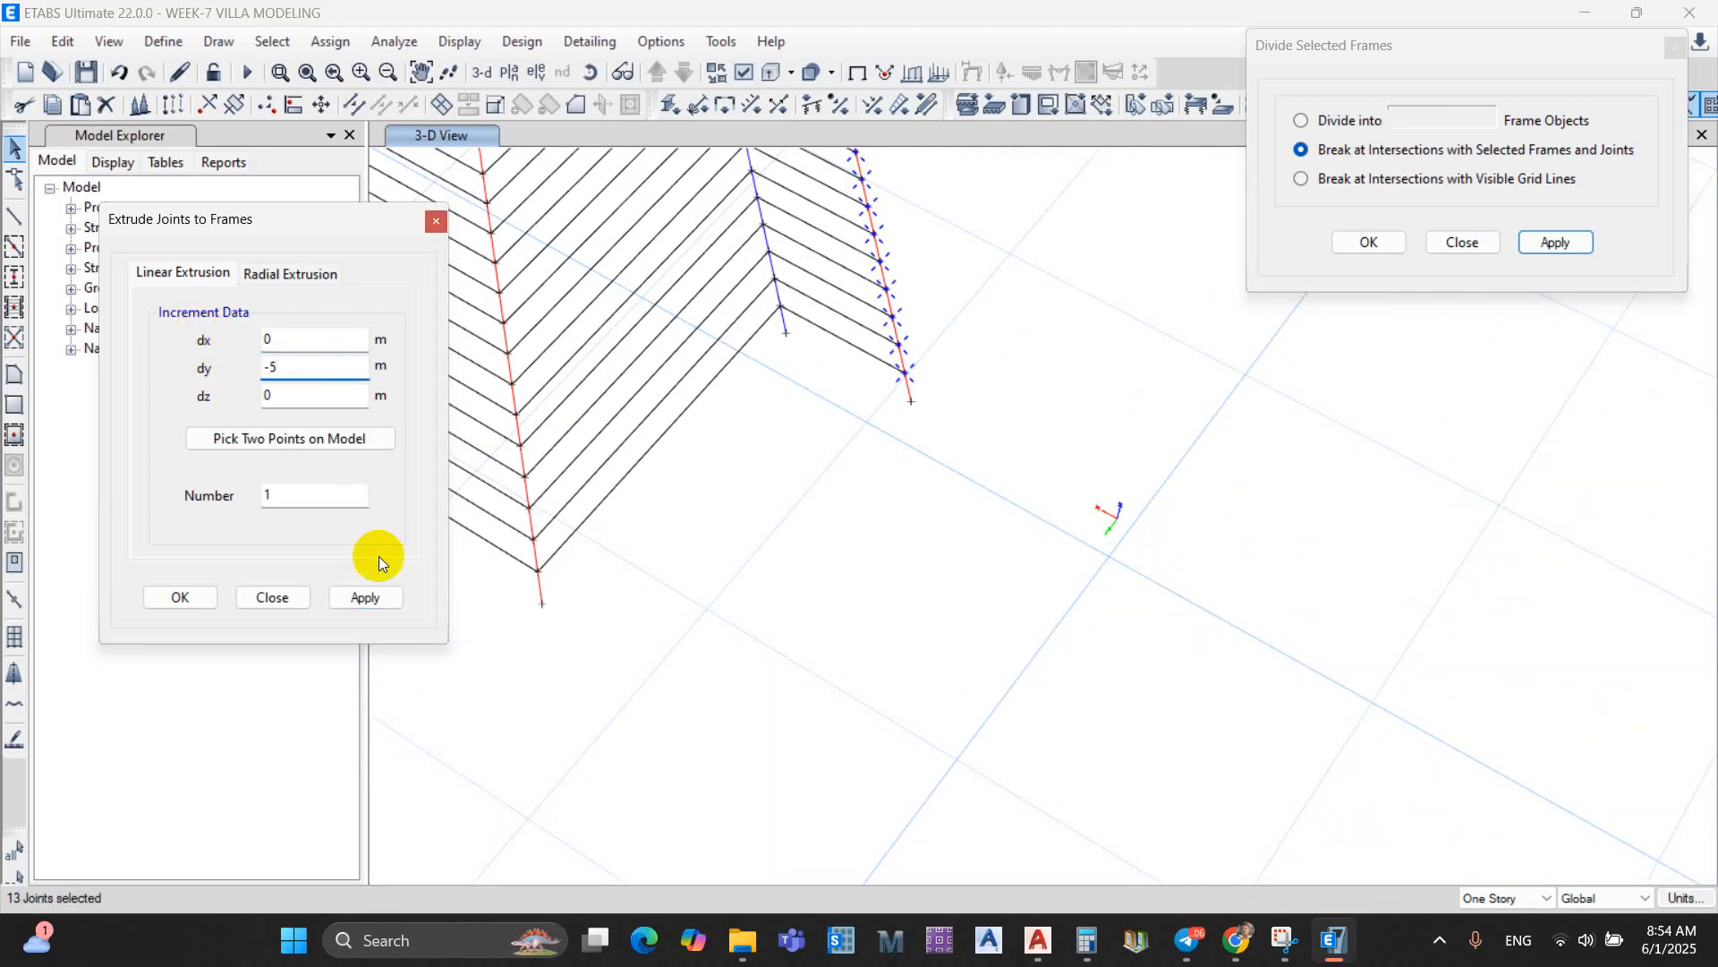
scroll(881, 483, "down", 6)
middle_click_drag(880, 479, 1167, 673, "shift")
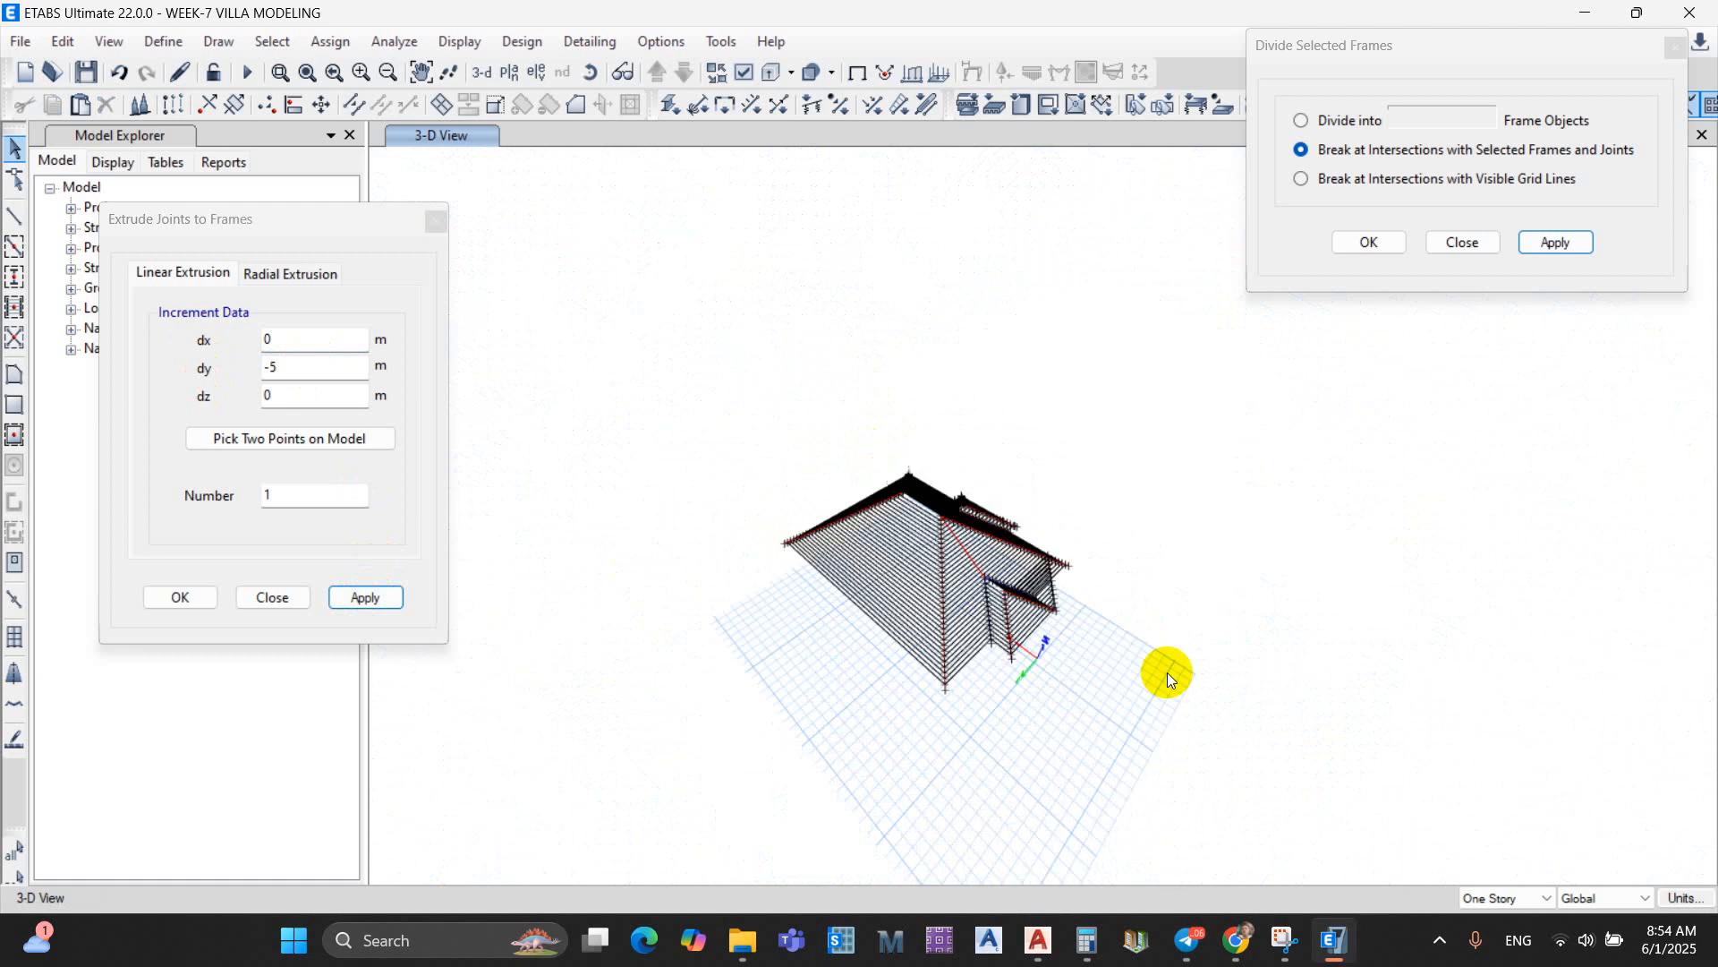
Step: Select the newly extruded frames crossing the second projecting roof's outer inclined frames and break them at their intersections
scroll(1020, 618, "up", 3)
scroll(1023, 619, "up", 3)
scroll(1166, 528, "up", 4)
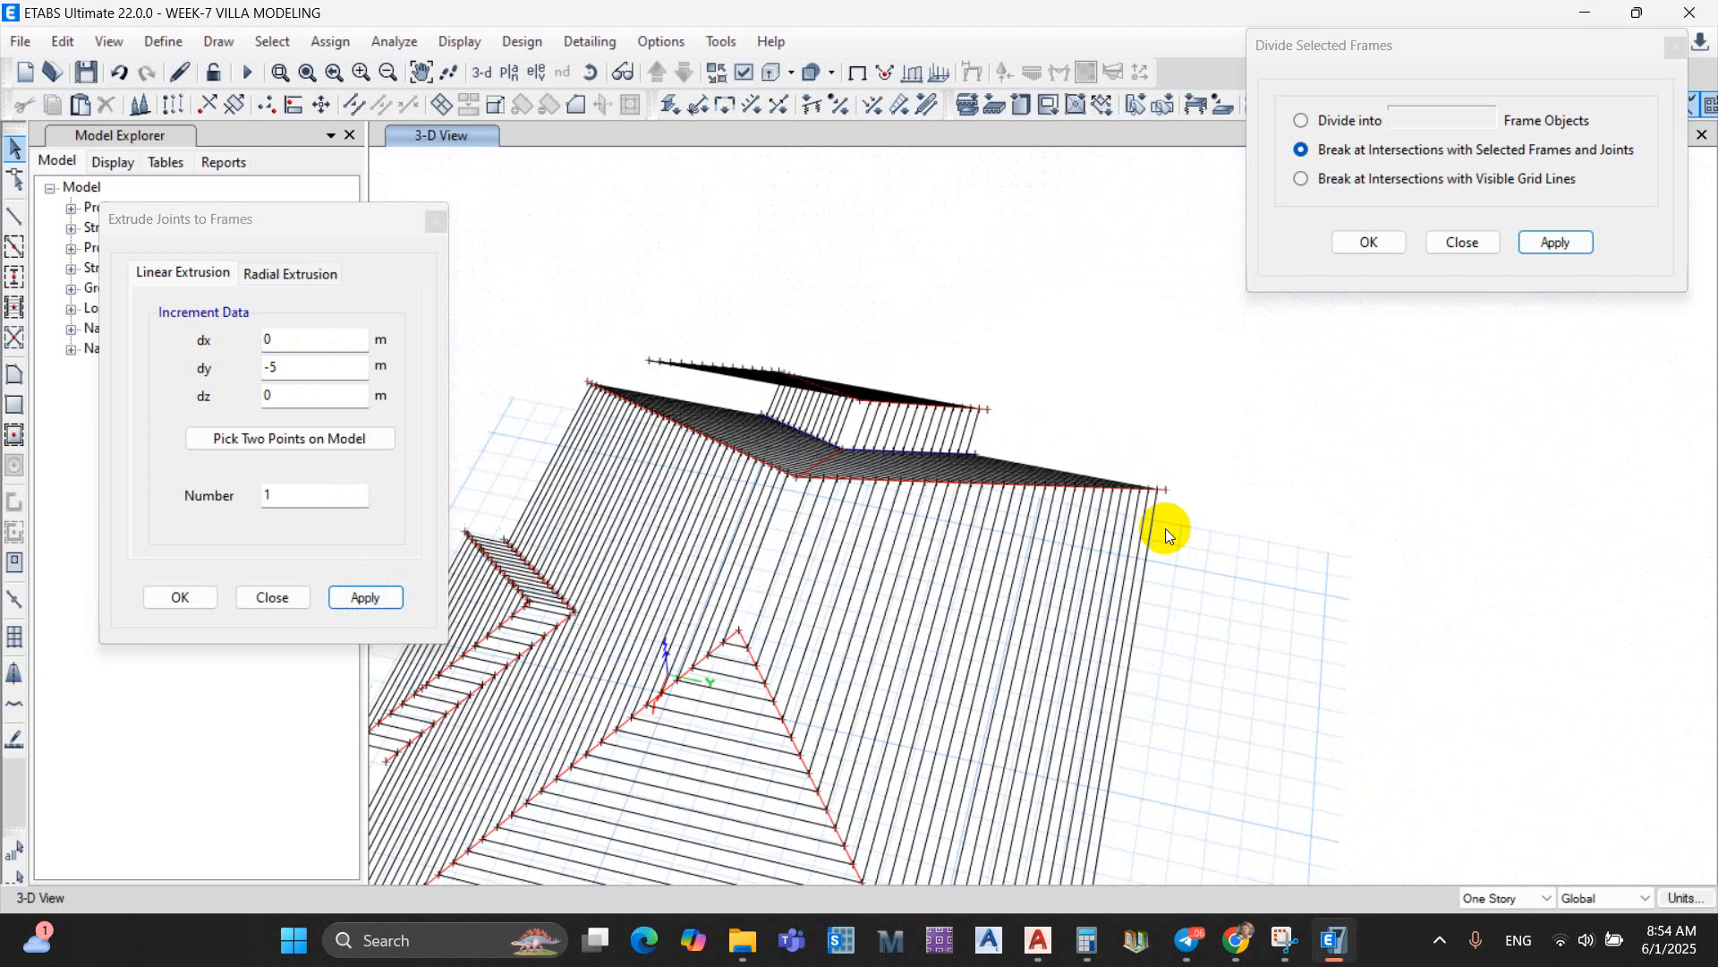
scroll(766, 367, "up", 3)
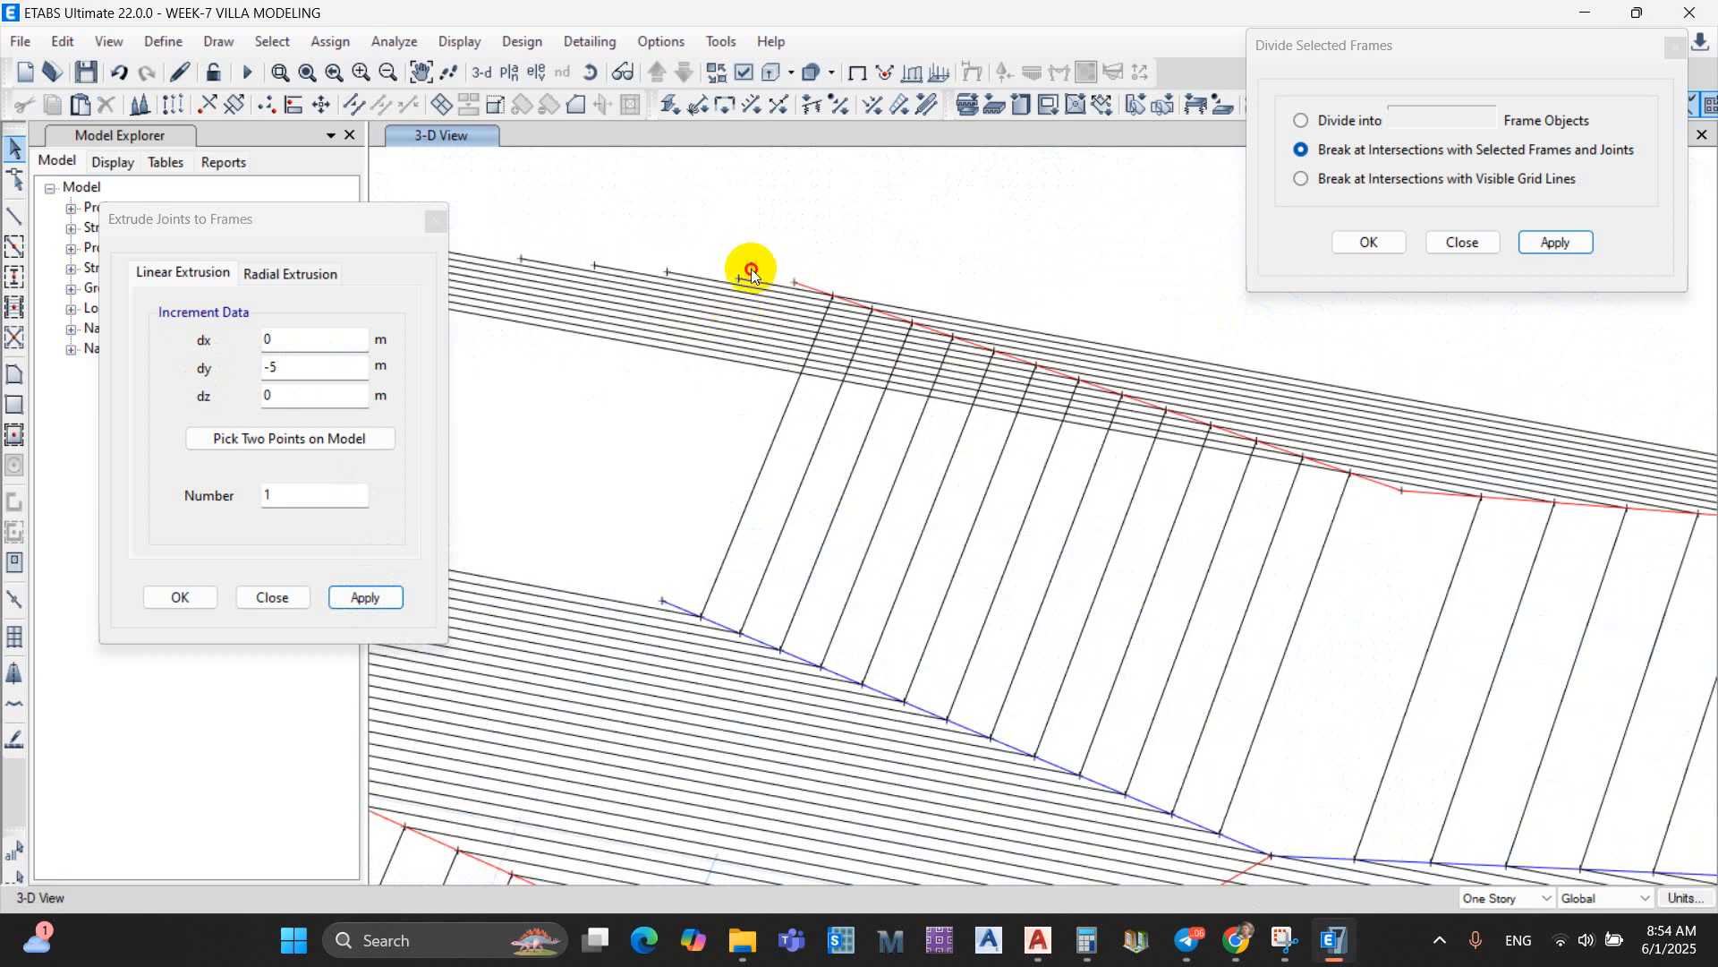
left_click(750, 269)
scroll(1036, 537, "down", 5)
scroll(875, 468, "up", 3)
scroll(1040, 560, "up", 3)
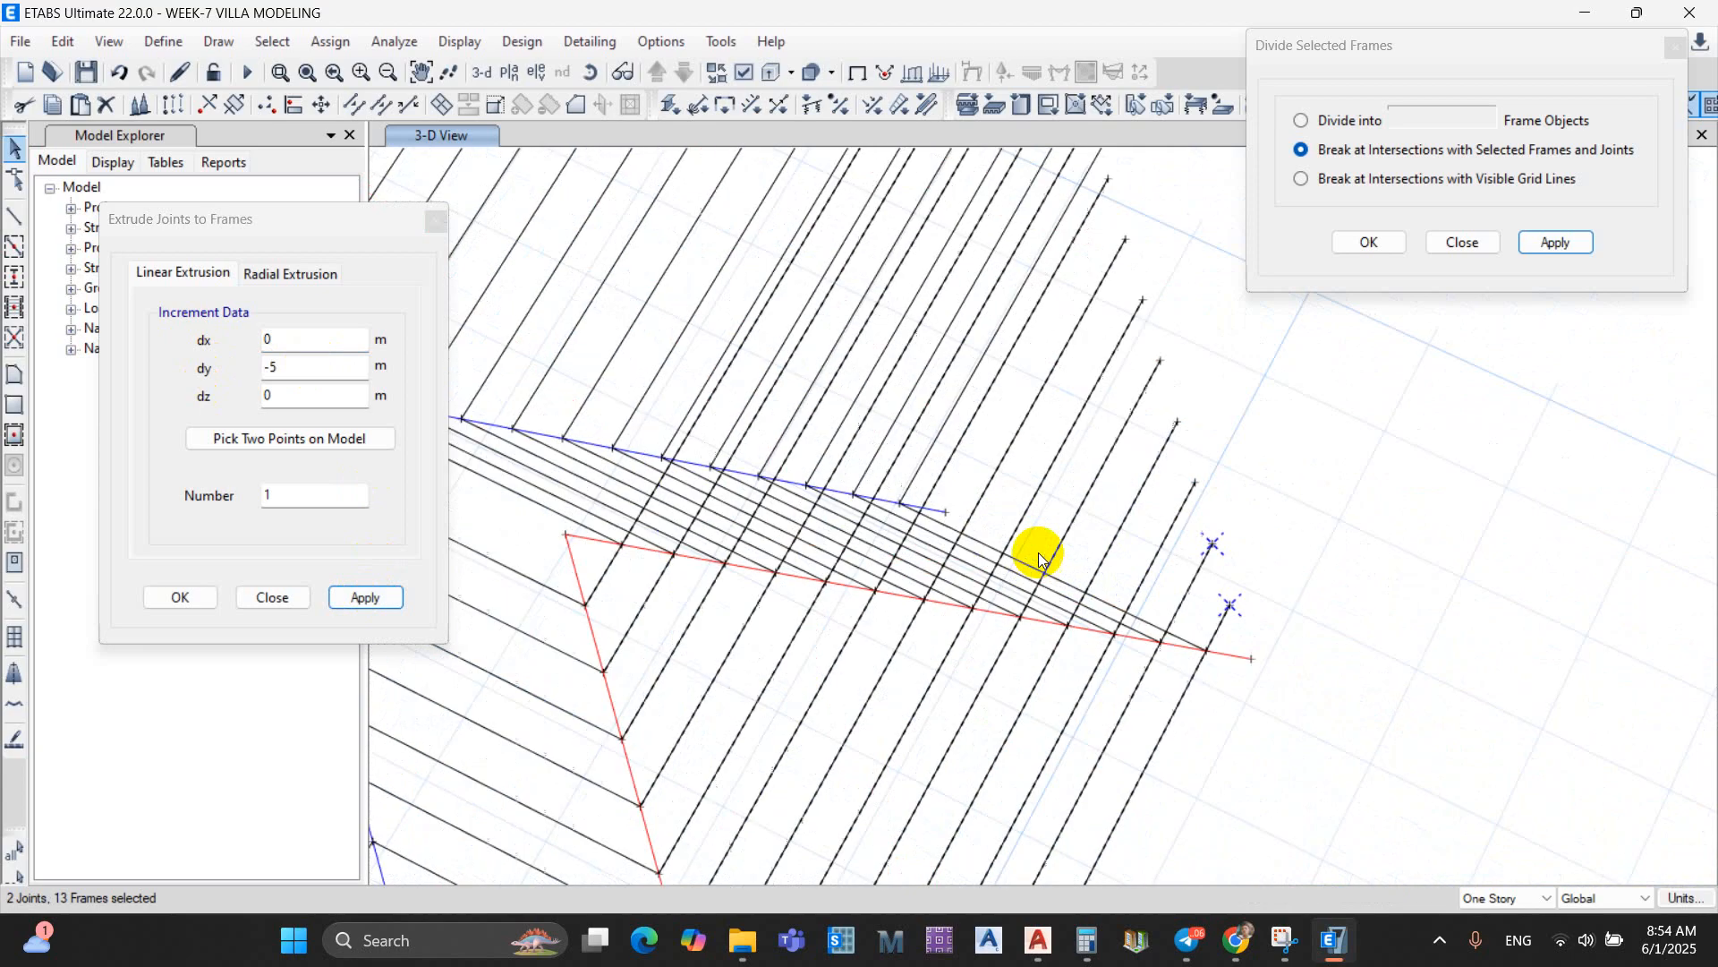
middle_click_drag(807, 612, 976, 523)
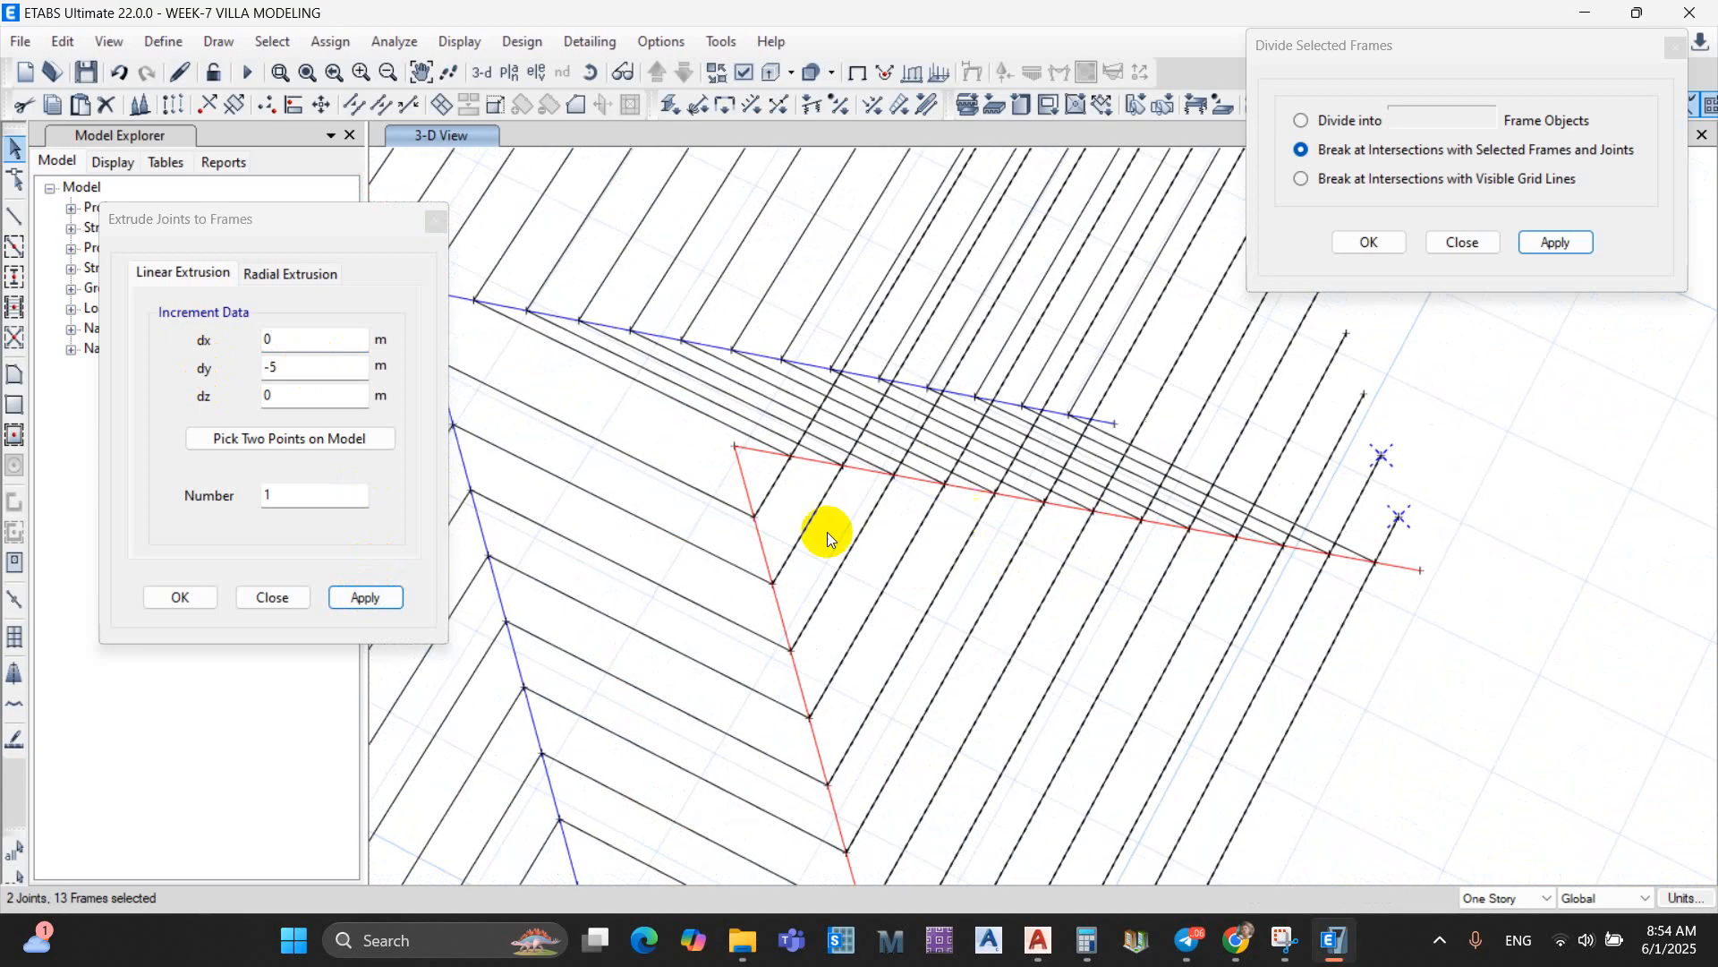
scroll(775, 487, "up", 2)
left_click(728, 408)
left_click(710, 449)
scroll(790, 487, "down", 6)
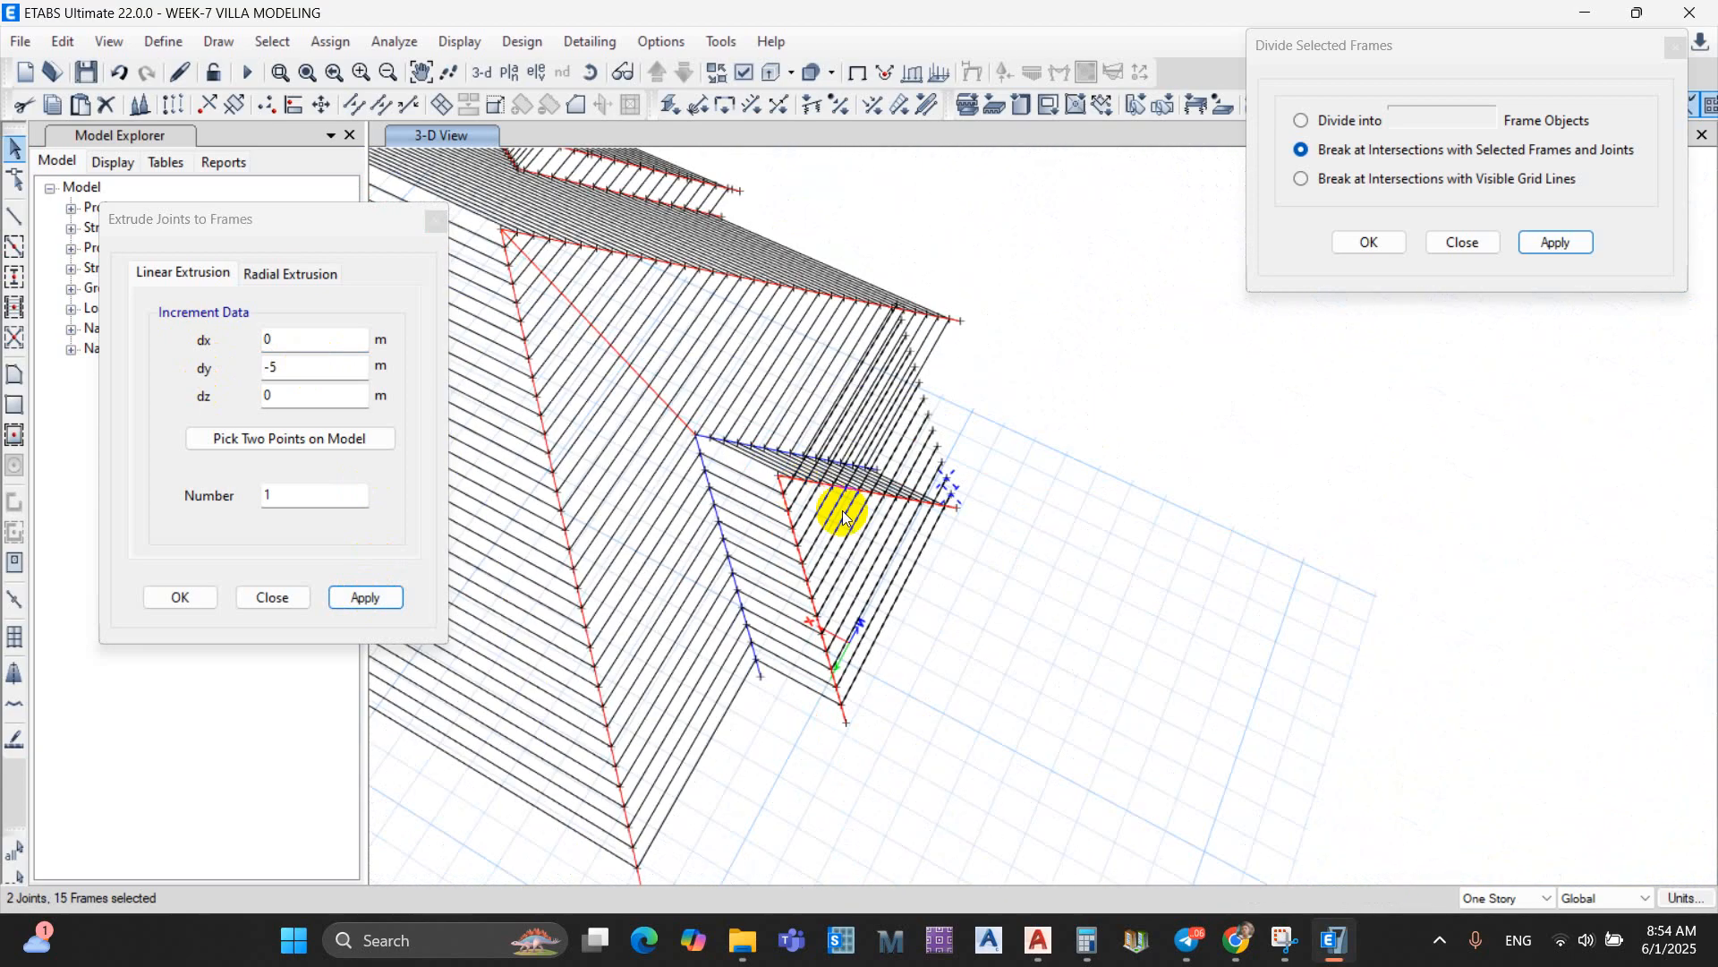
left_click(1546, 243)
Step: Delete the leftover frame segments beyond the second projecting roof's outer inclined frame and finish the extrude and divide commands
middle_click_drag(845, 604, 1178, 362, "shift")
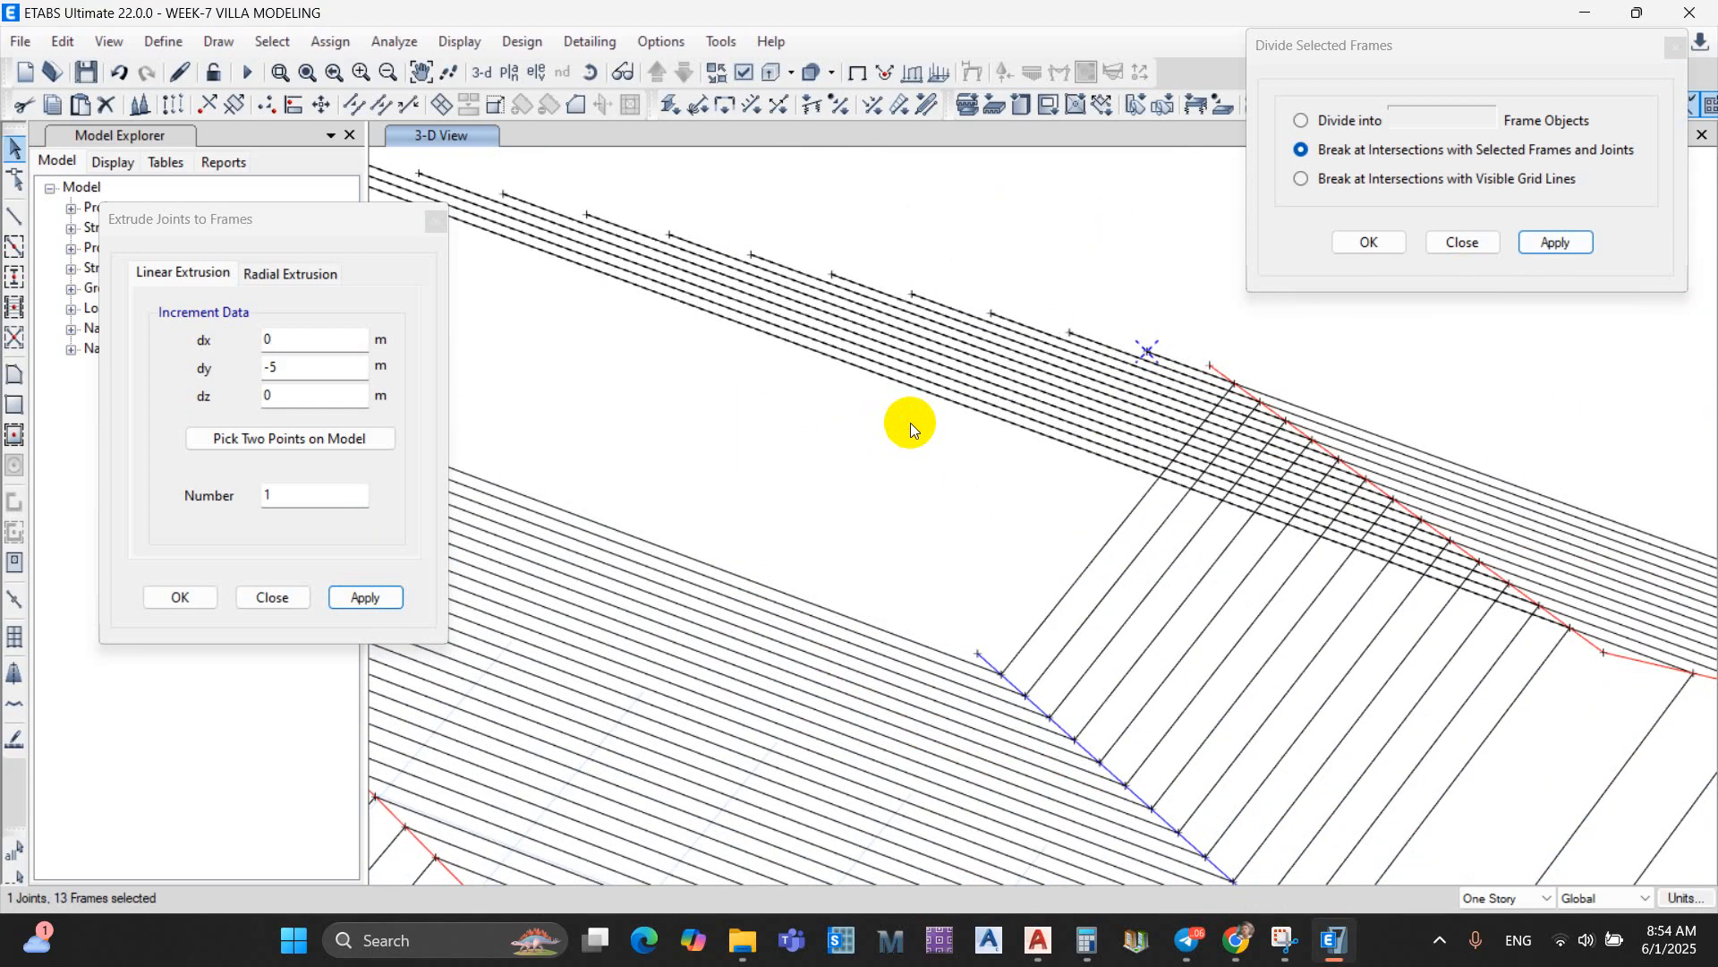
left_click(109, 109)
left_click(435, 221)
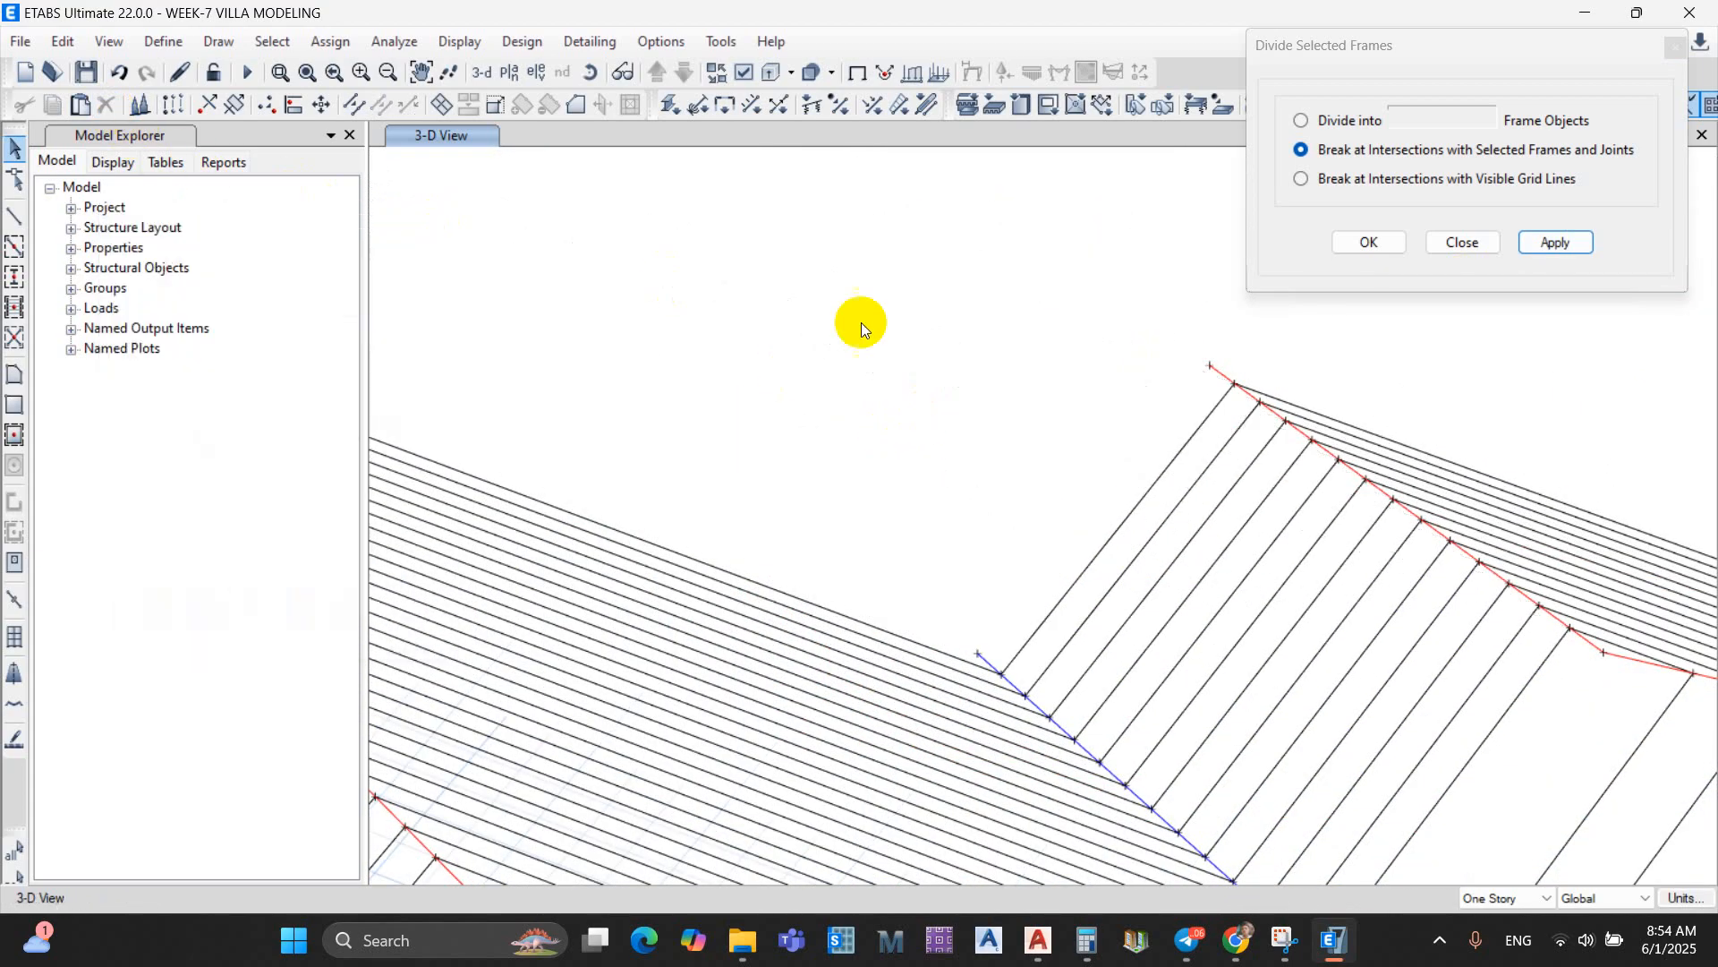
scroll(1012, 379, "down", 8)
middle_click_drag(1012, 380, 1222, 336, "shift")
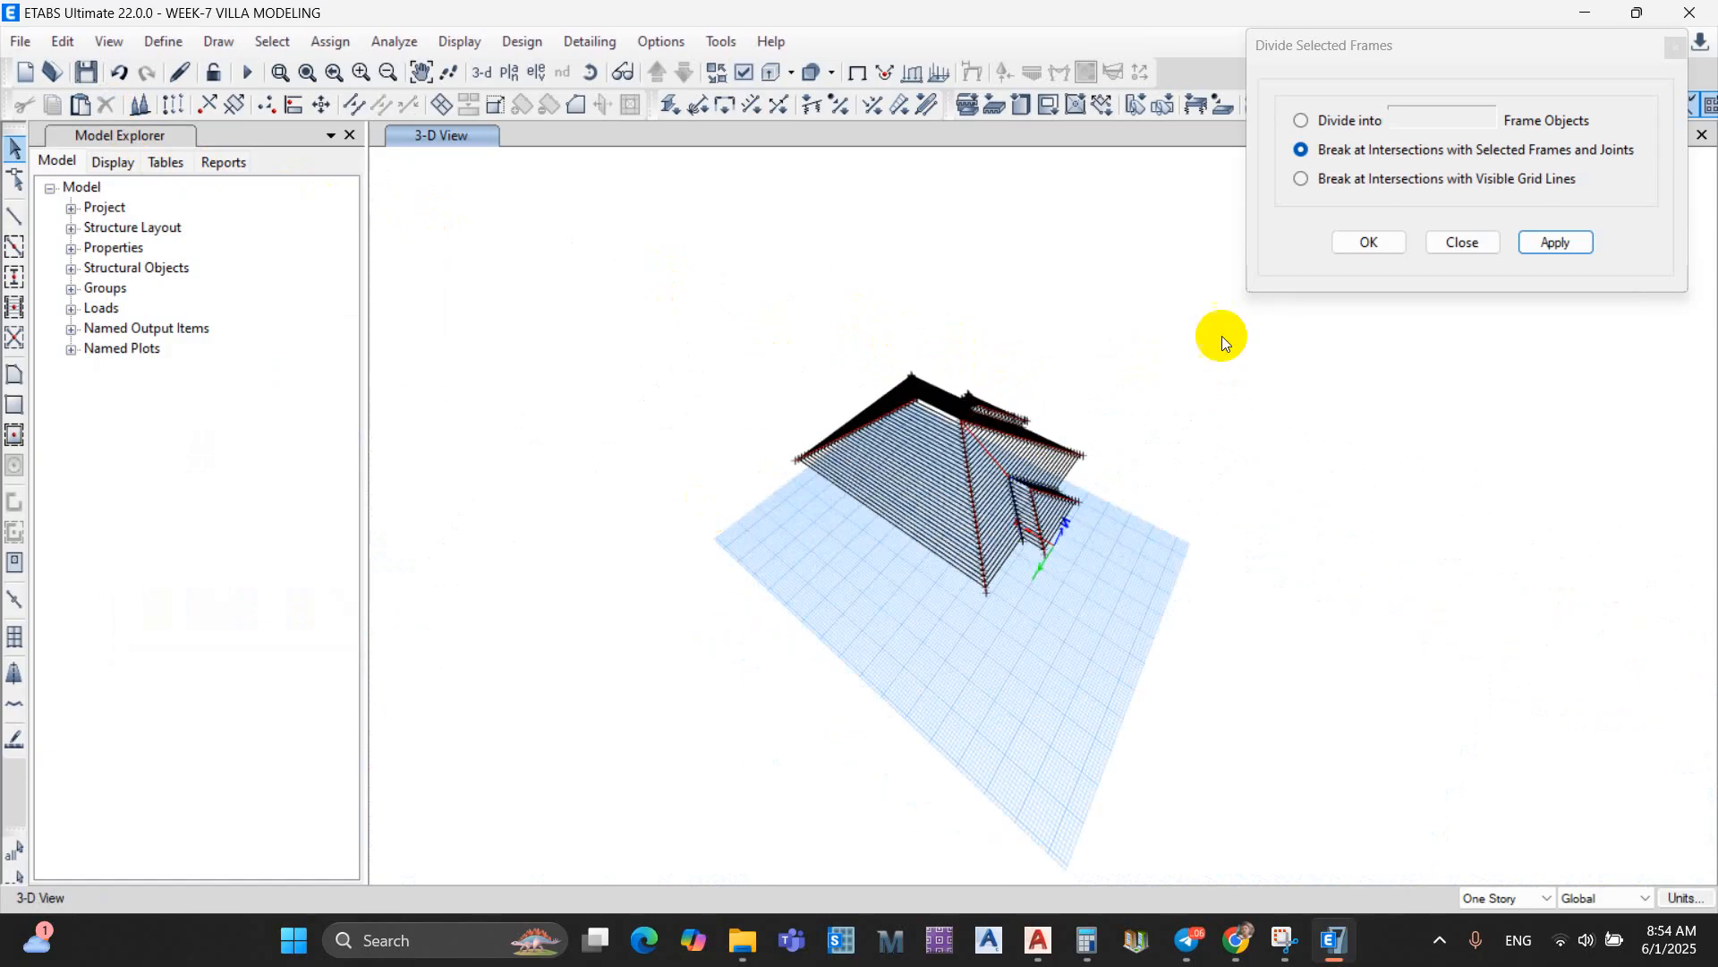
left_click(1461, 242)
Step: Select all frames whose section property is None and isolate them in the 3D view
scroll(848, 529, "up", 5)
scroll(942, 532, "down", 2)
scroll(906, 412, "up", 5)
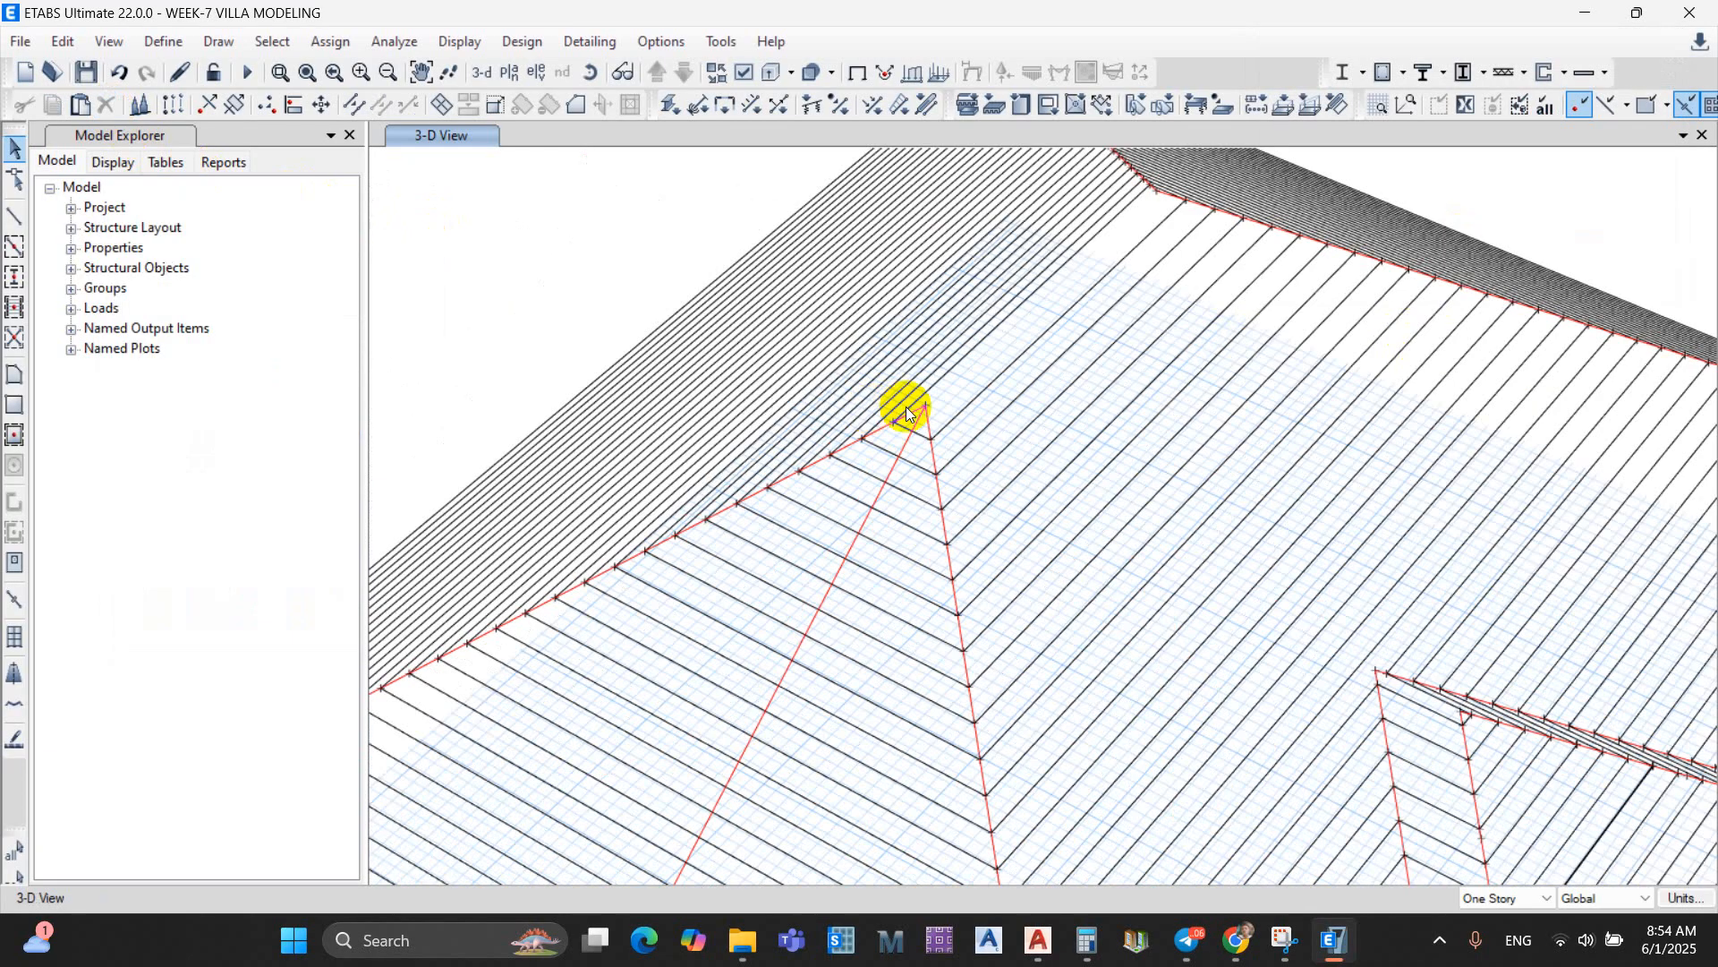
right_click(984, 394)
key("Escape")
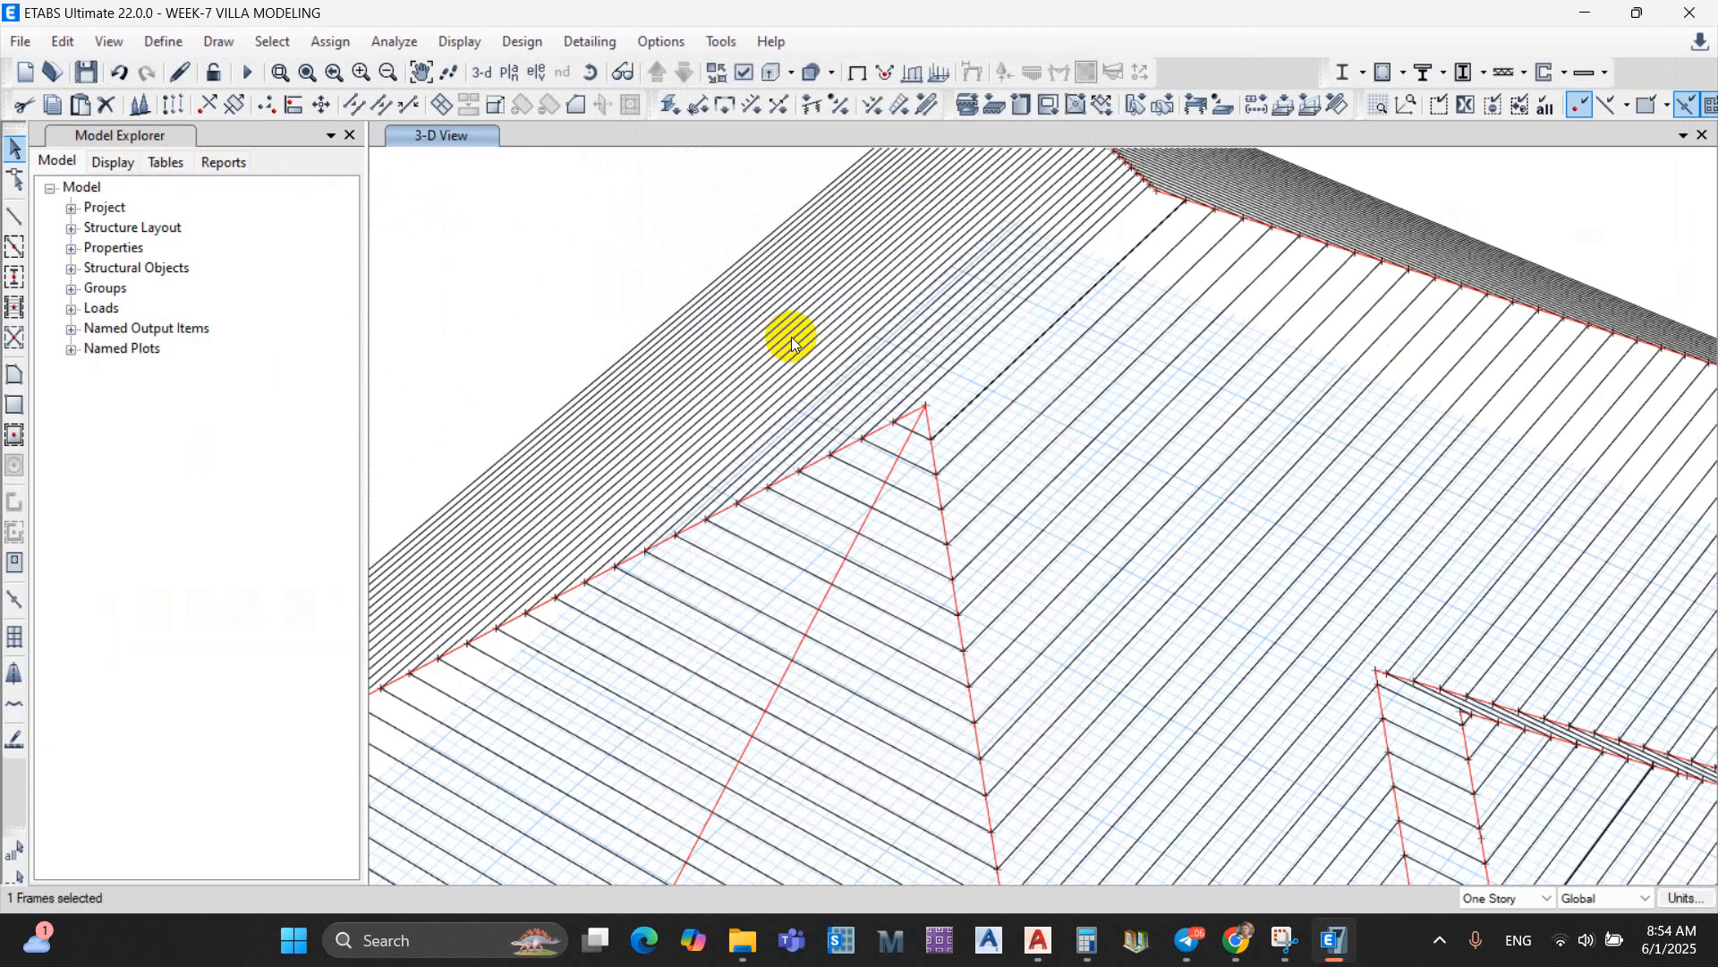
left_click(272, 41)
mouse_move(305, 70)
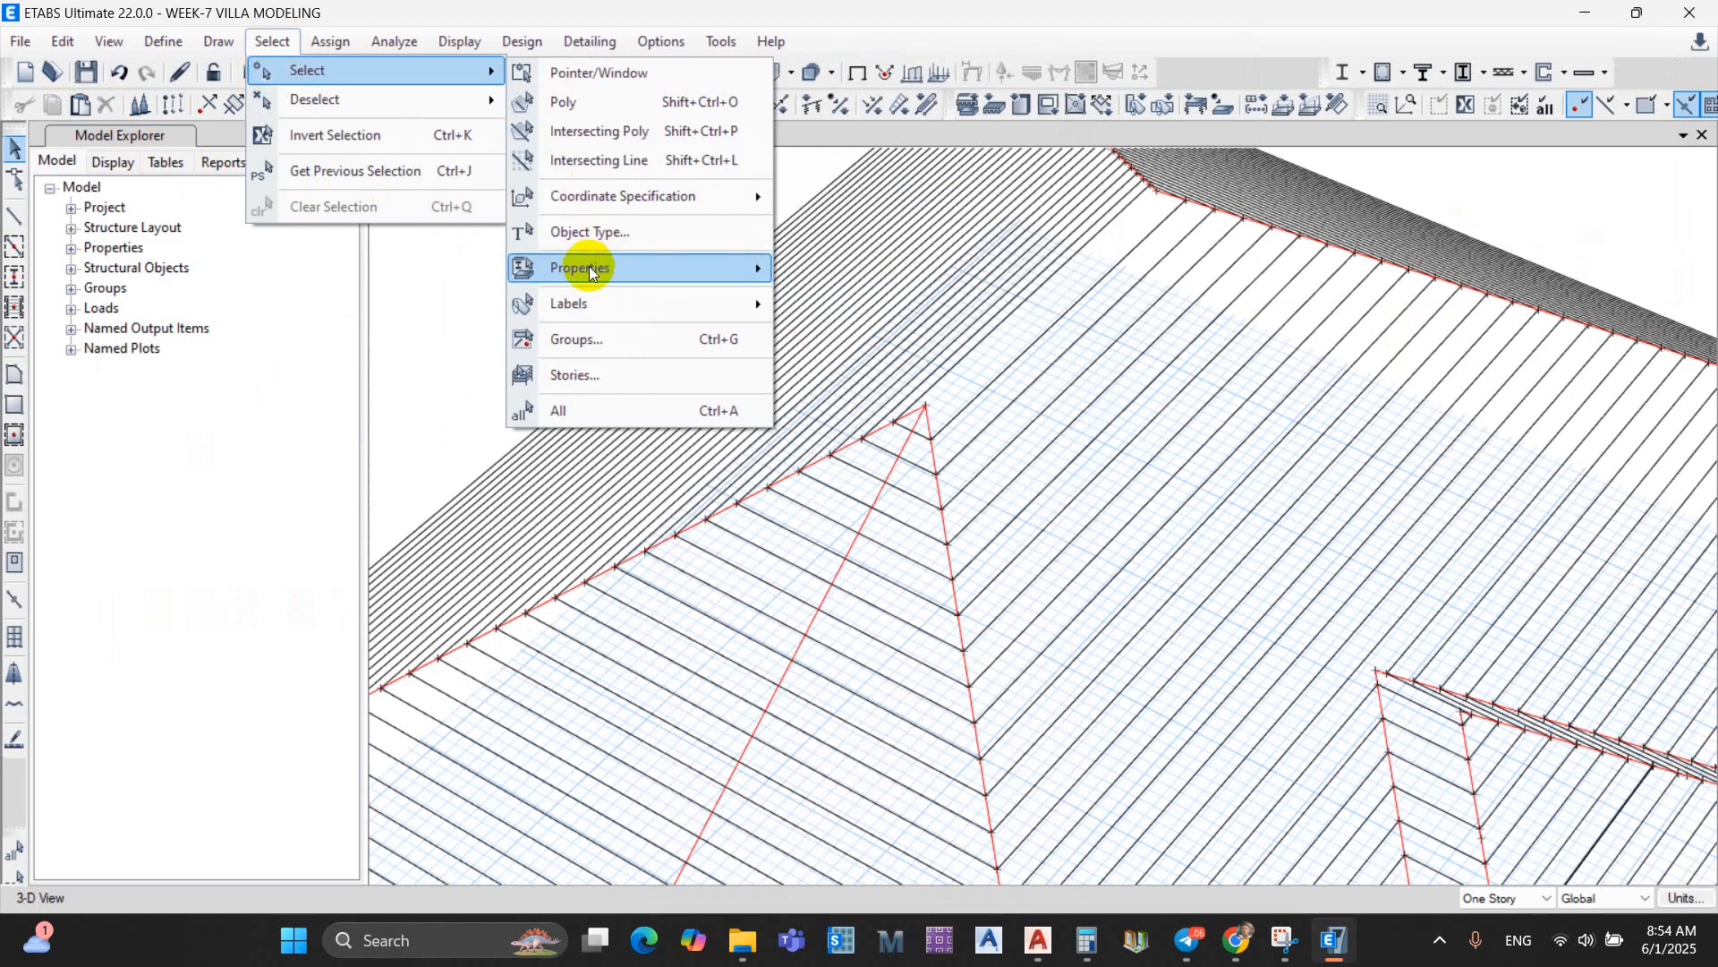
mouse_move(580, 267)
left_click(879, 309)
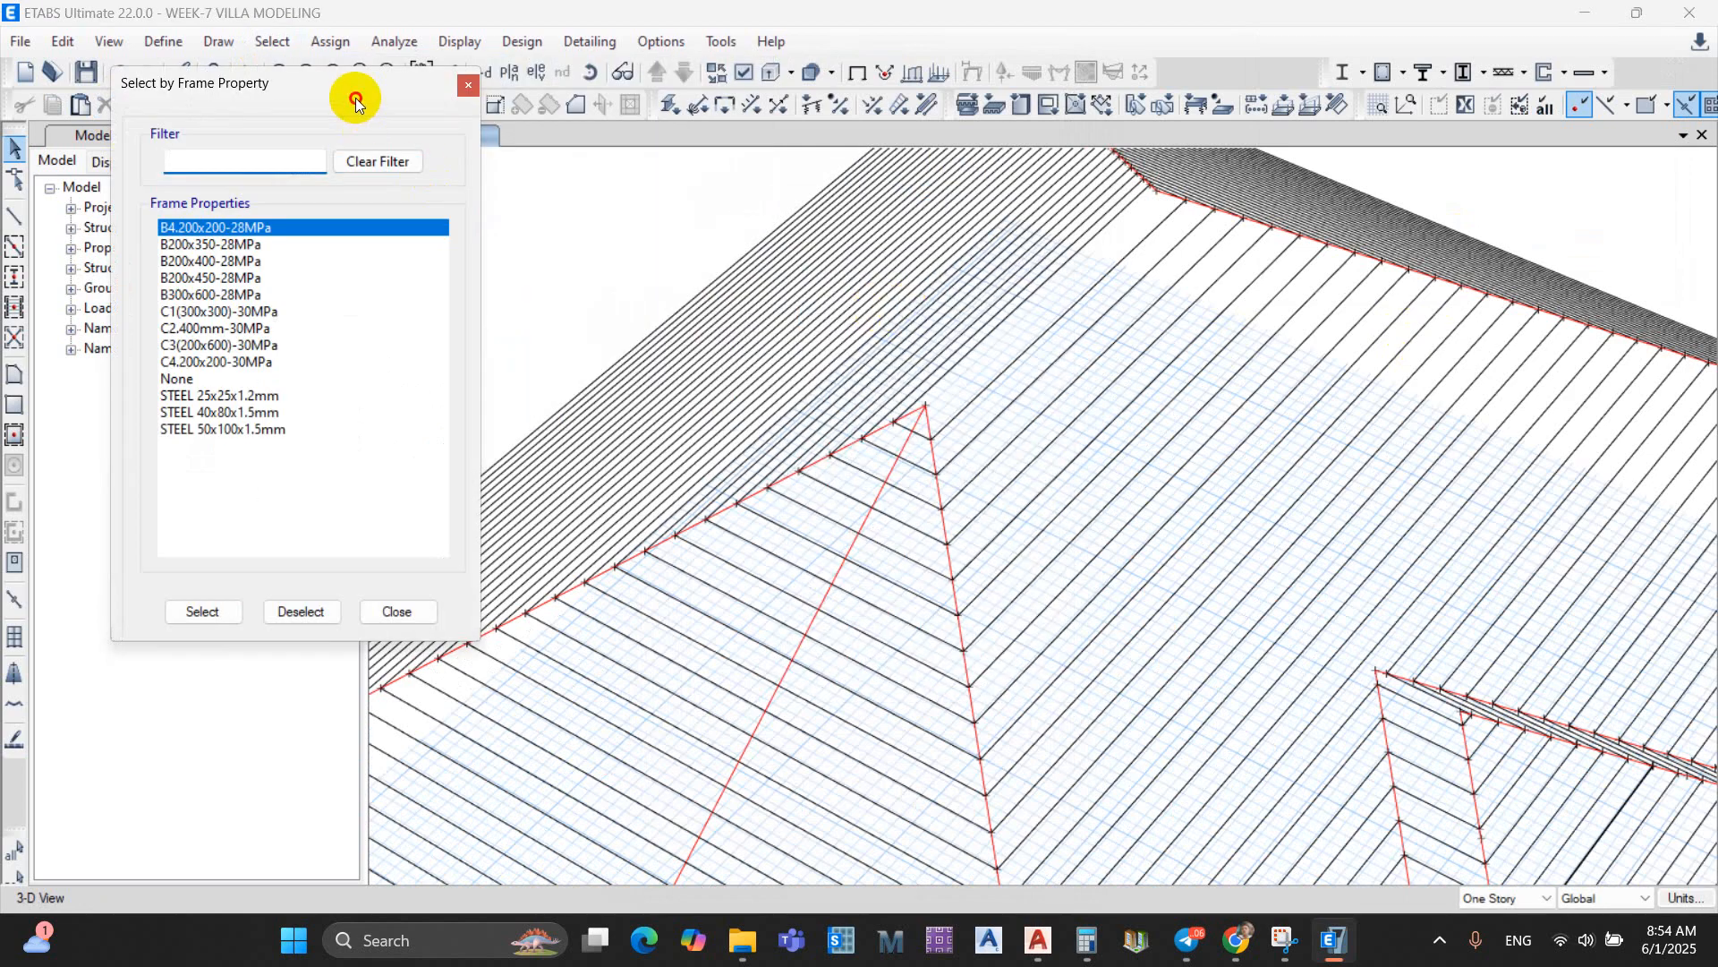
left_click_drag(356, 101, 431, 95)
left_click(255, 374)
left_click(279, 603)
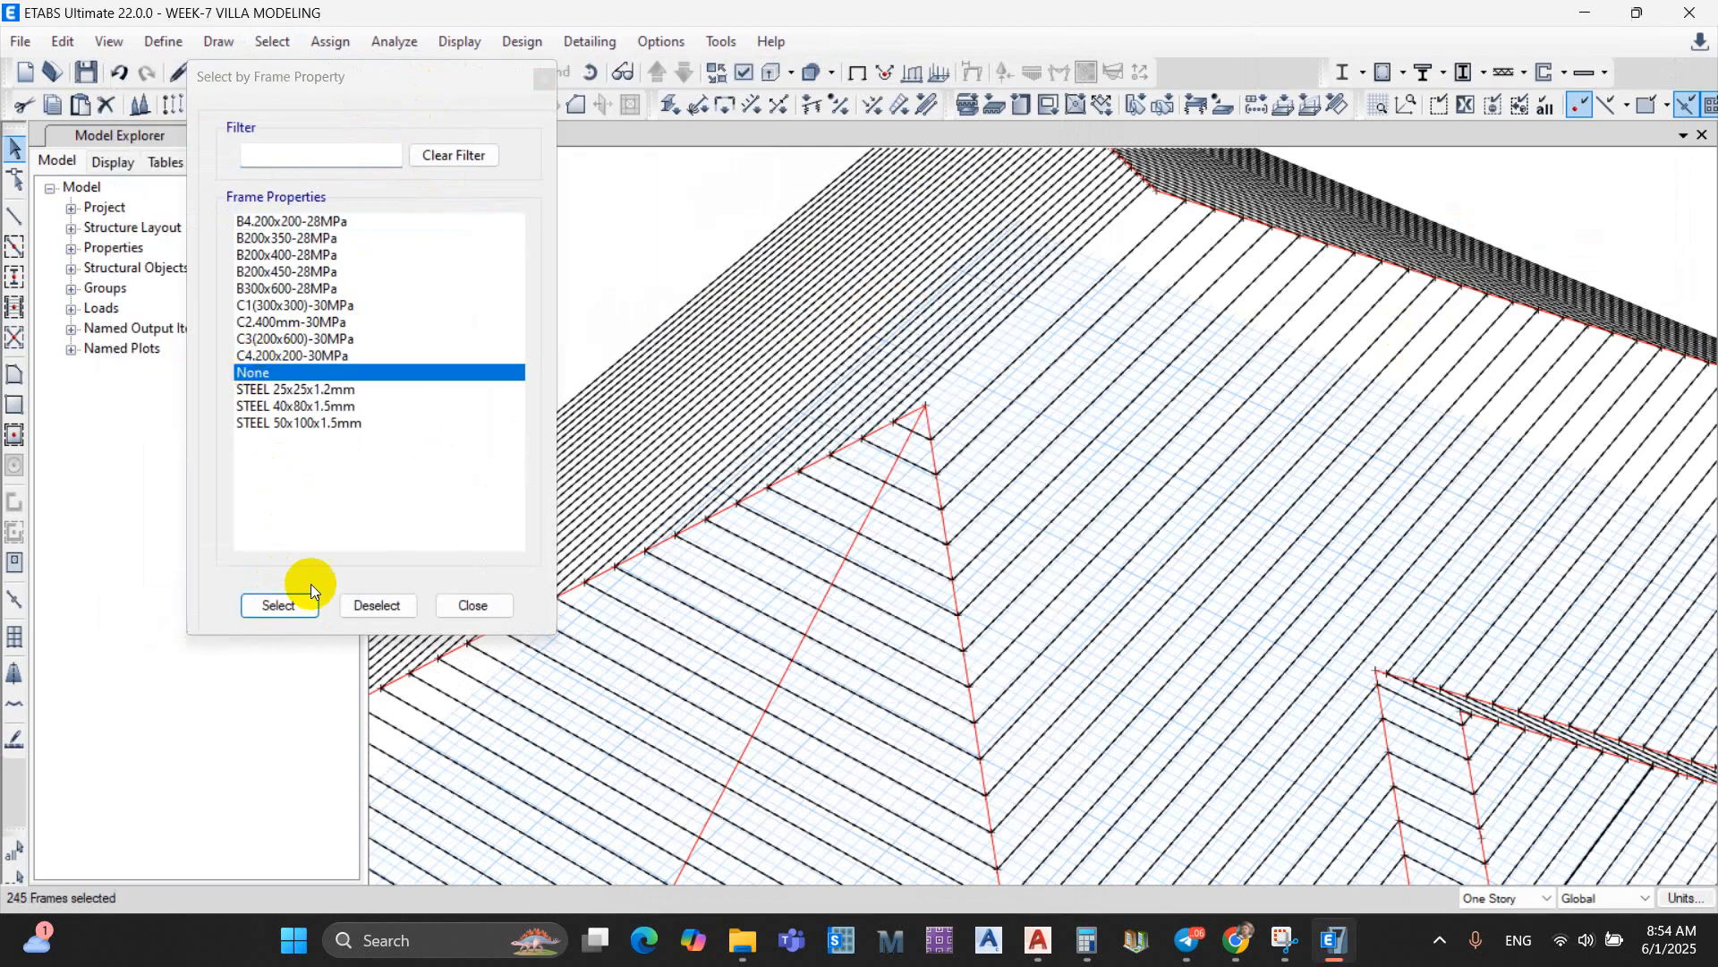
left_click(545, 79)
right_click(536, 236)
left_click(642, 360)
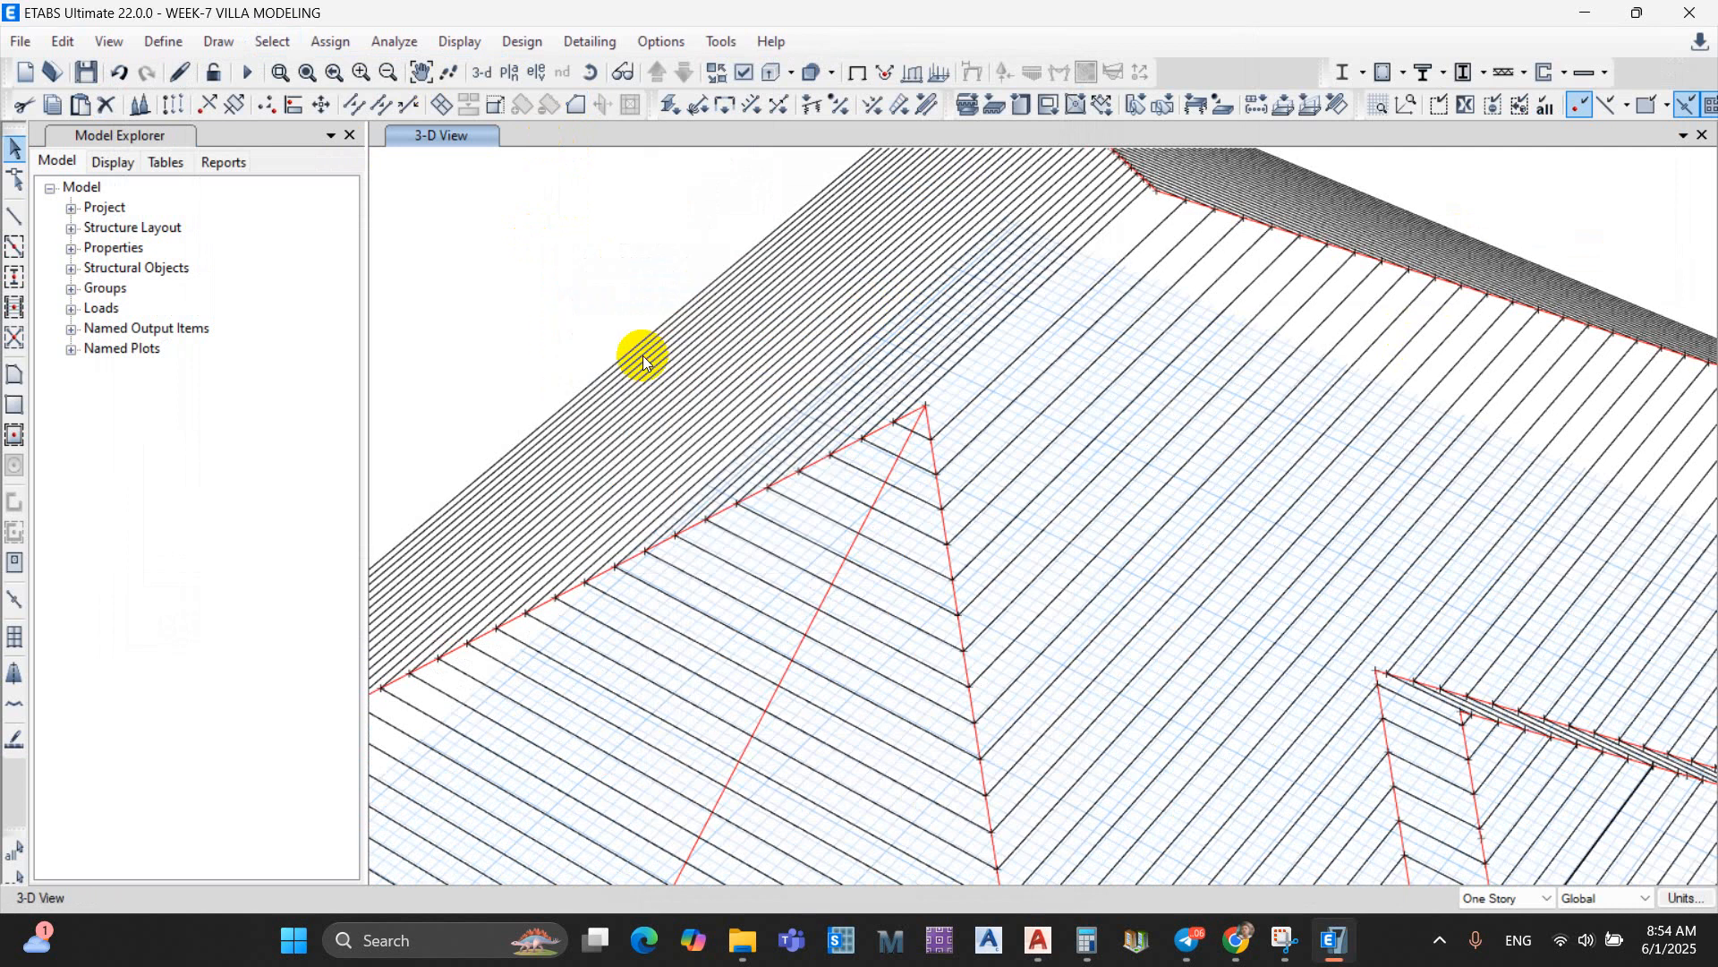
Step: Select all isolated secondary members and assign them the STEEL 25x25x1.2mm frame section
scroll(986, 460, "down", 5)
middle_click_drag(1147, 493, 527, 301, "shift")
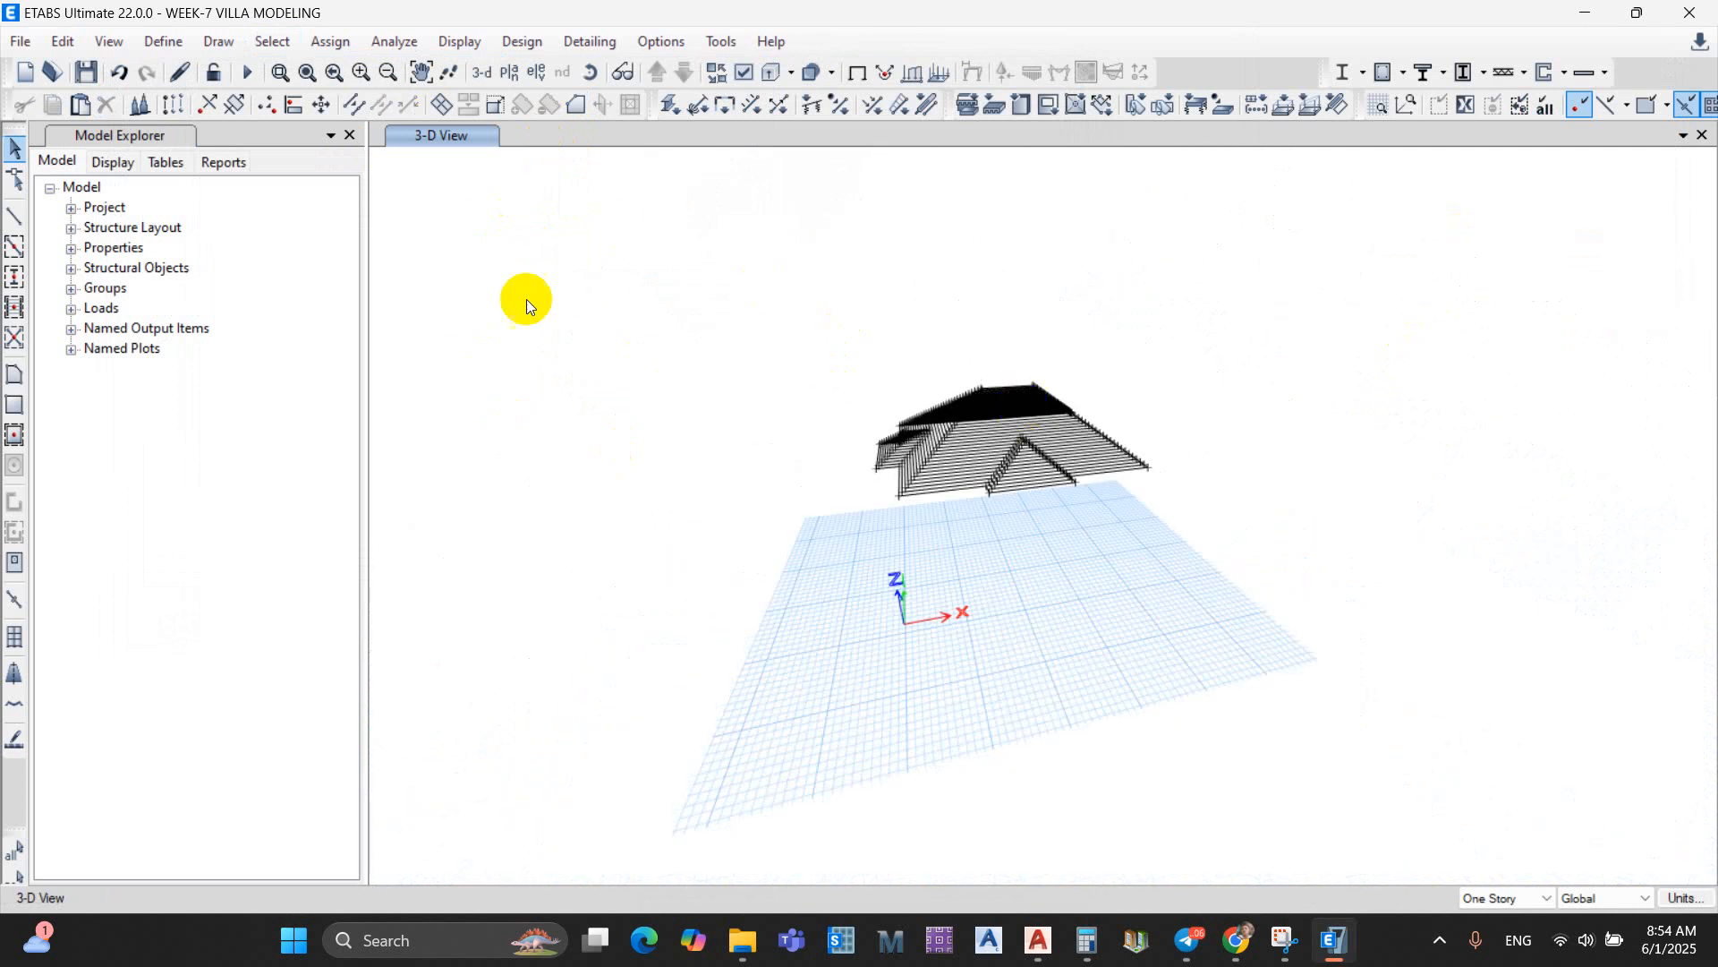
left_click_drag(1384, 582, 1384, 581)
left_click(330, 41)
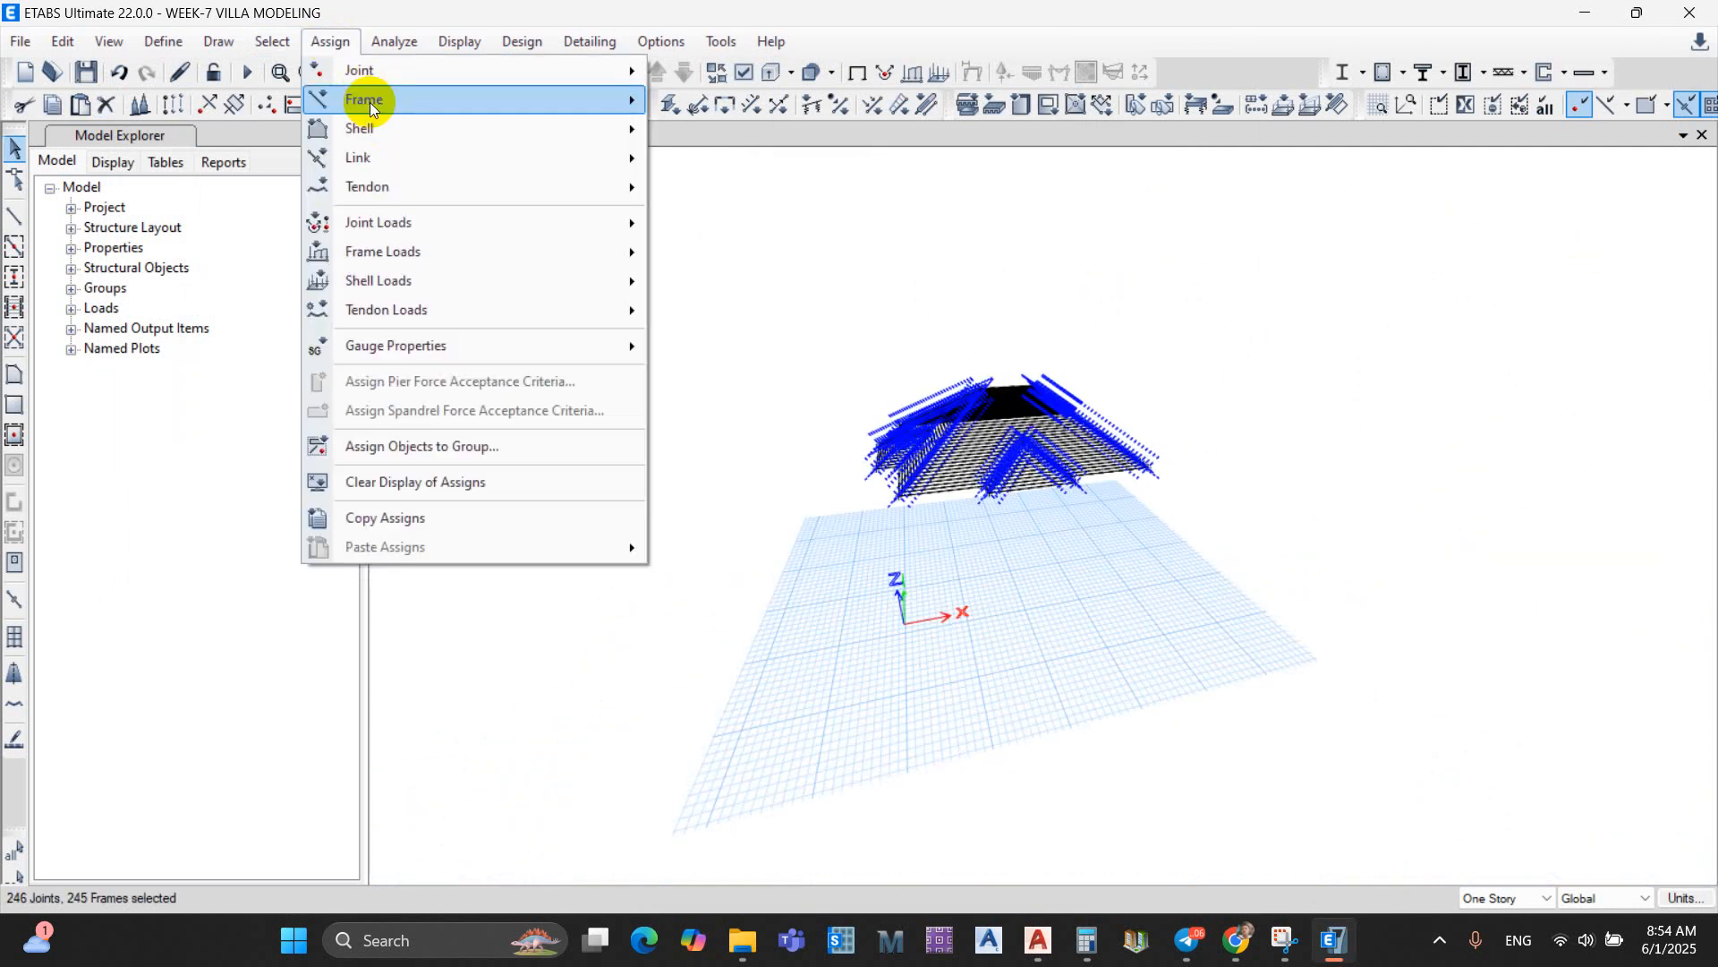
mouse_move(369, 100)
left_click(782, 102)
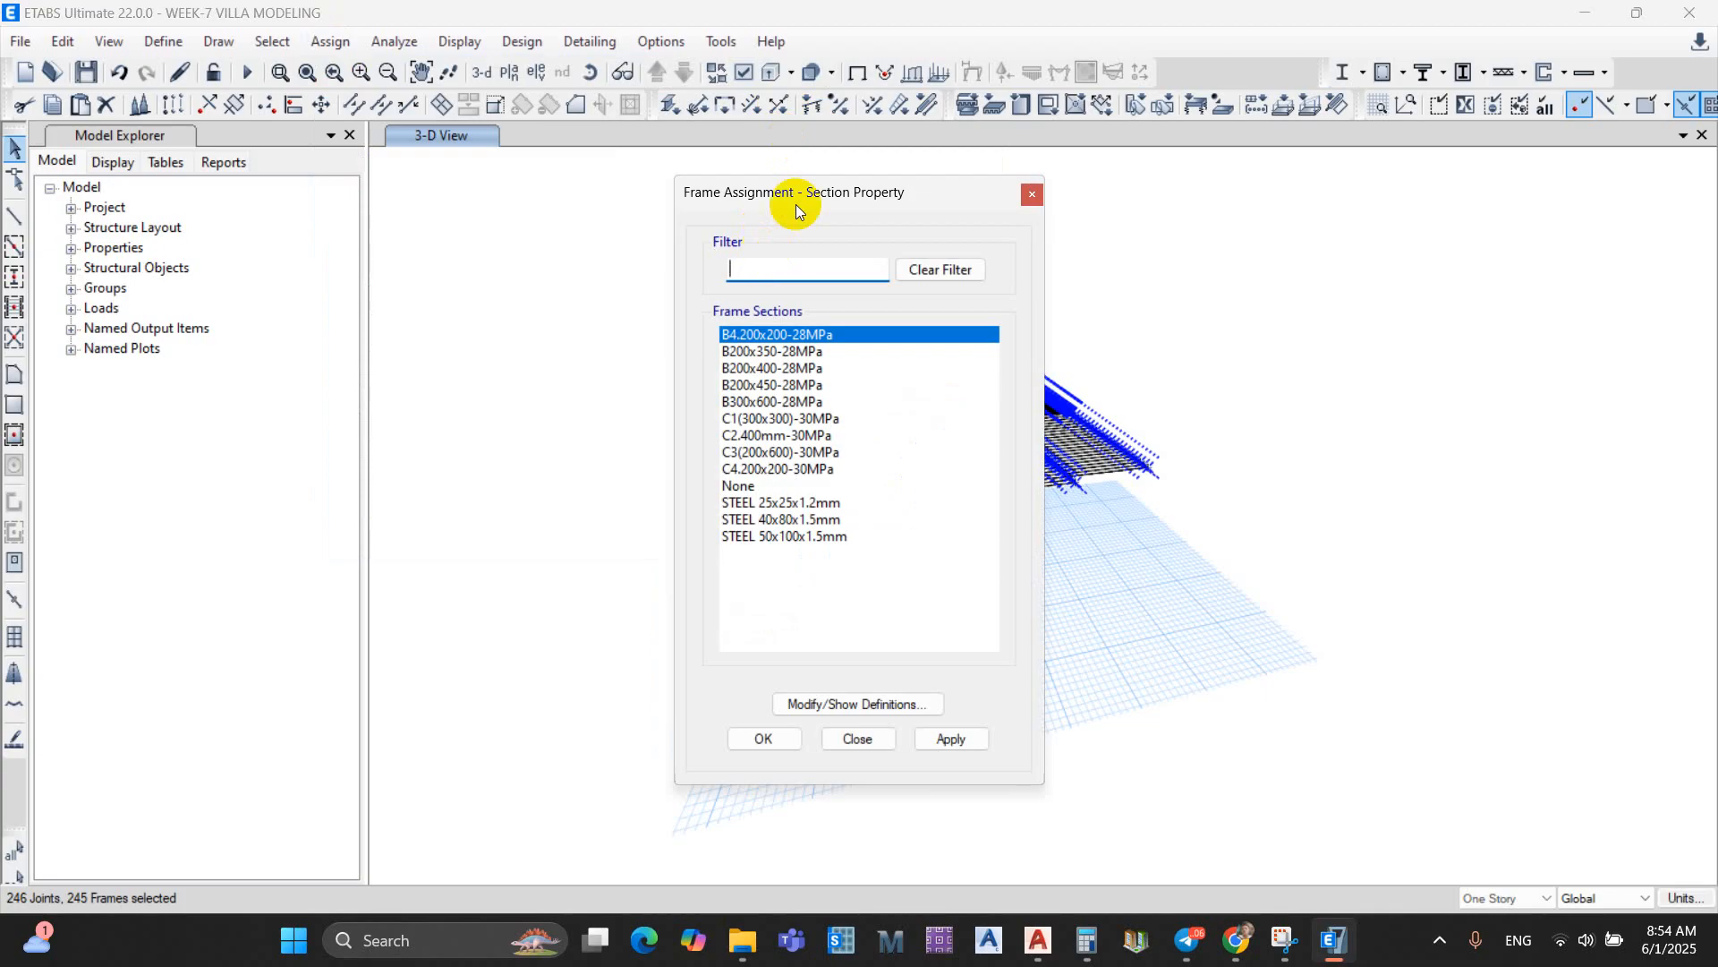
left_click_drag(834, 186, 347, 110)
left_click(293, 417)
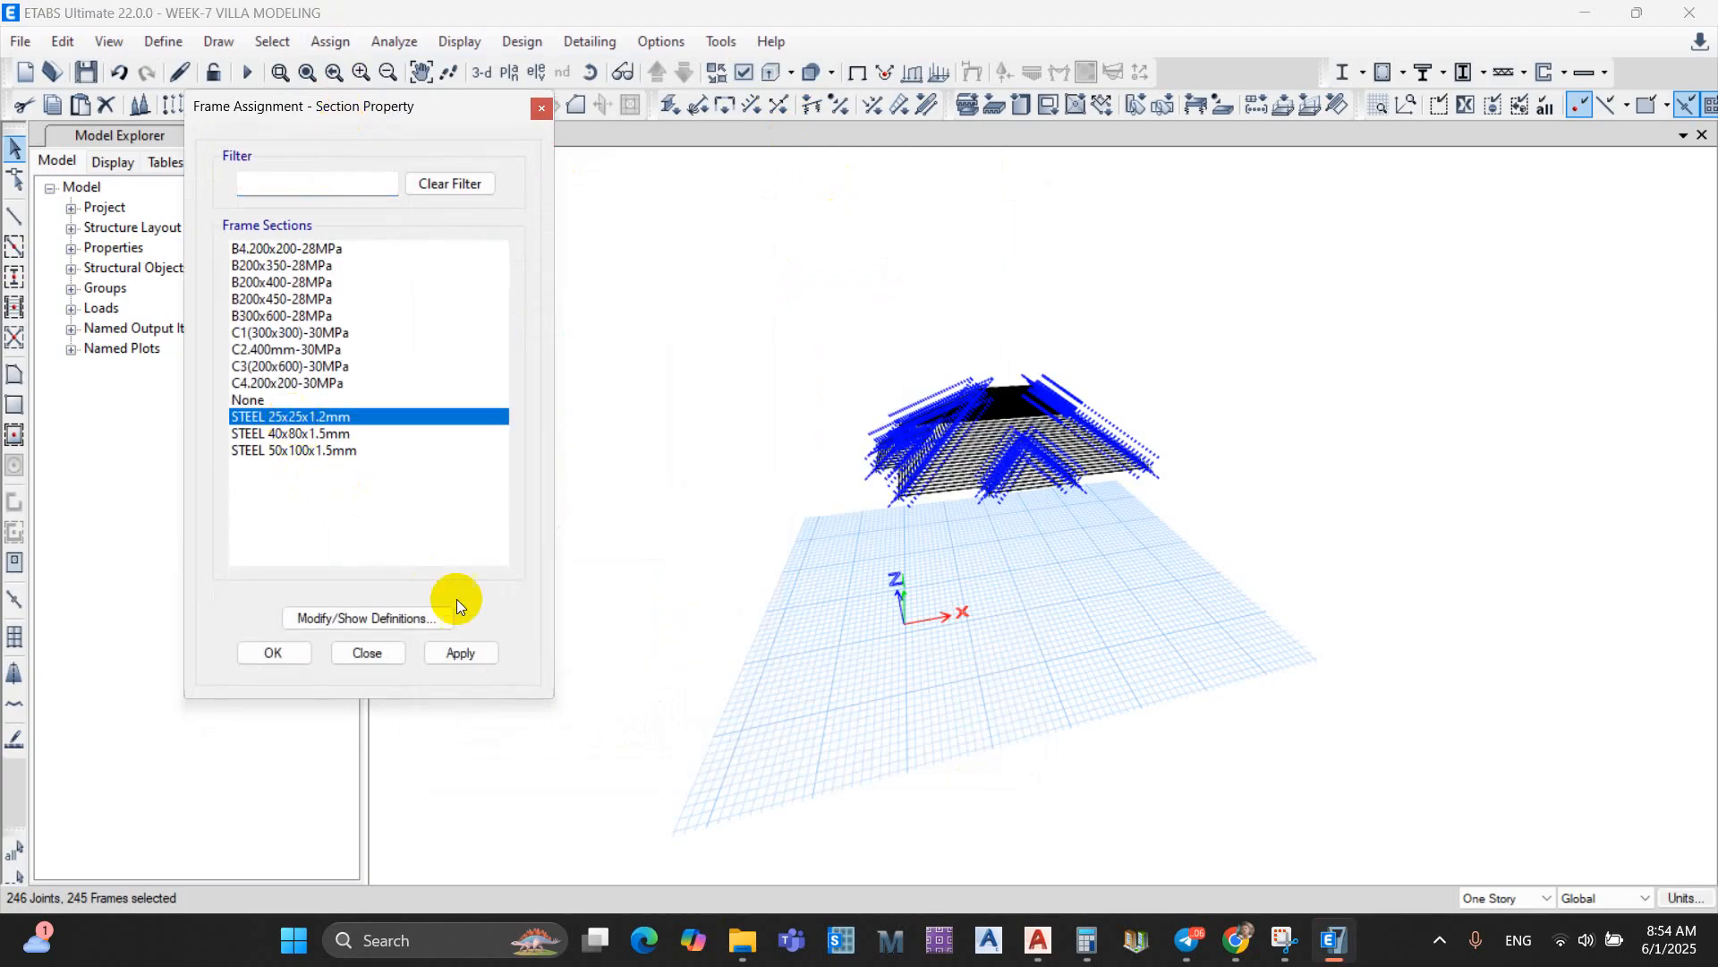
left_click(461, 652)
left_click(375, 654)
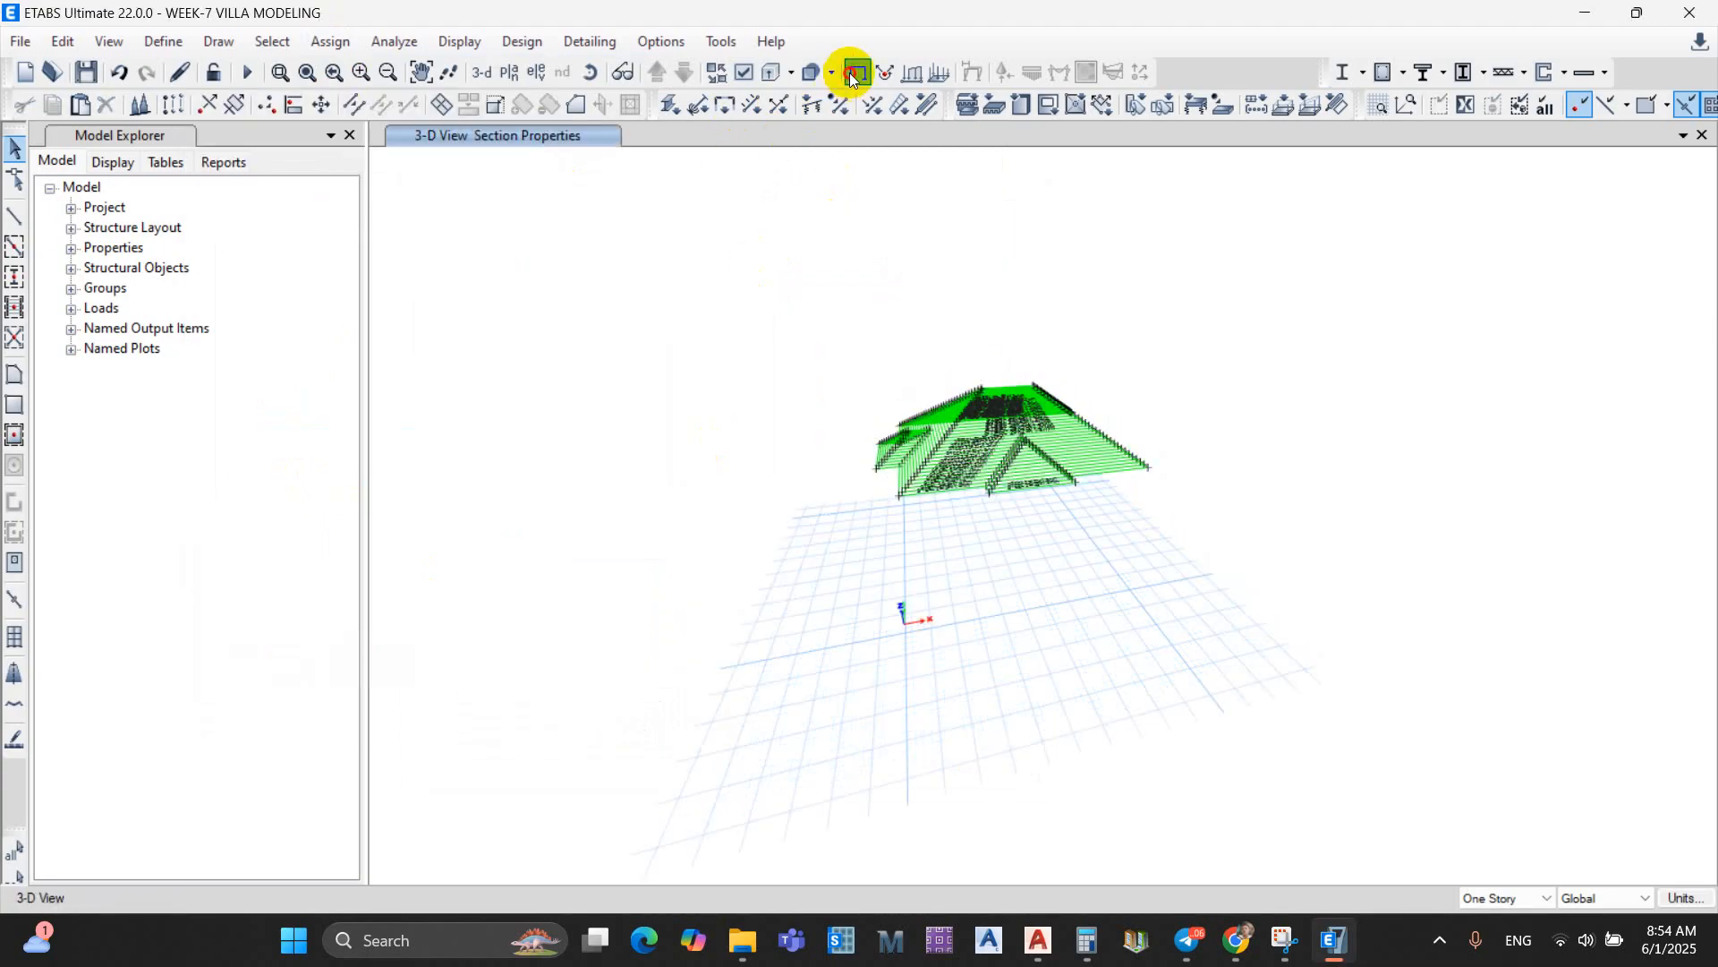
Step: Clear the section labels, hide the joints and show all objects of the villa model
scroll(1056, 414, "up", 2)
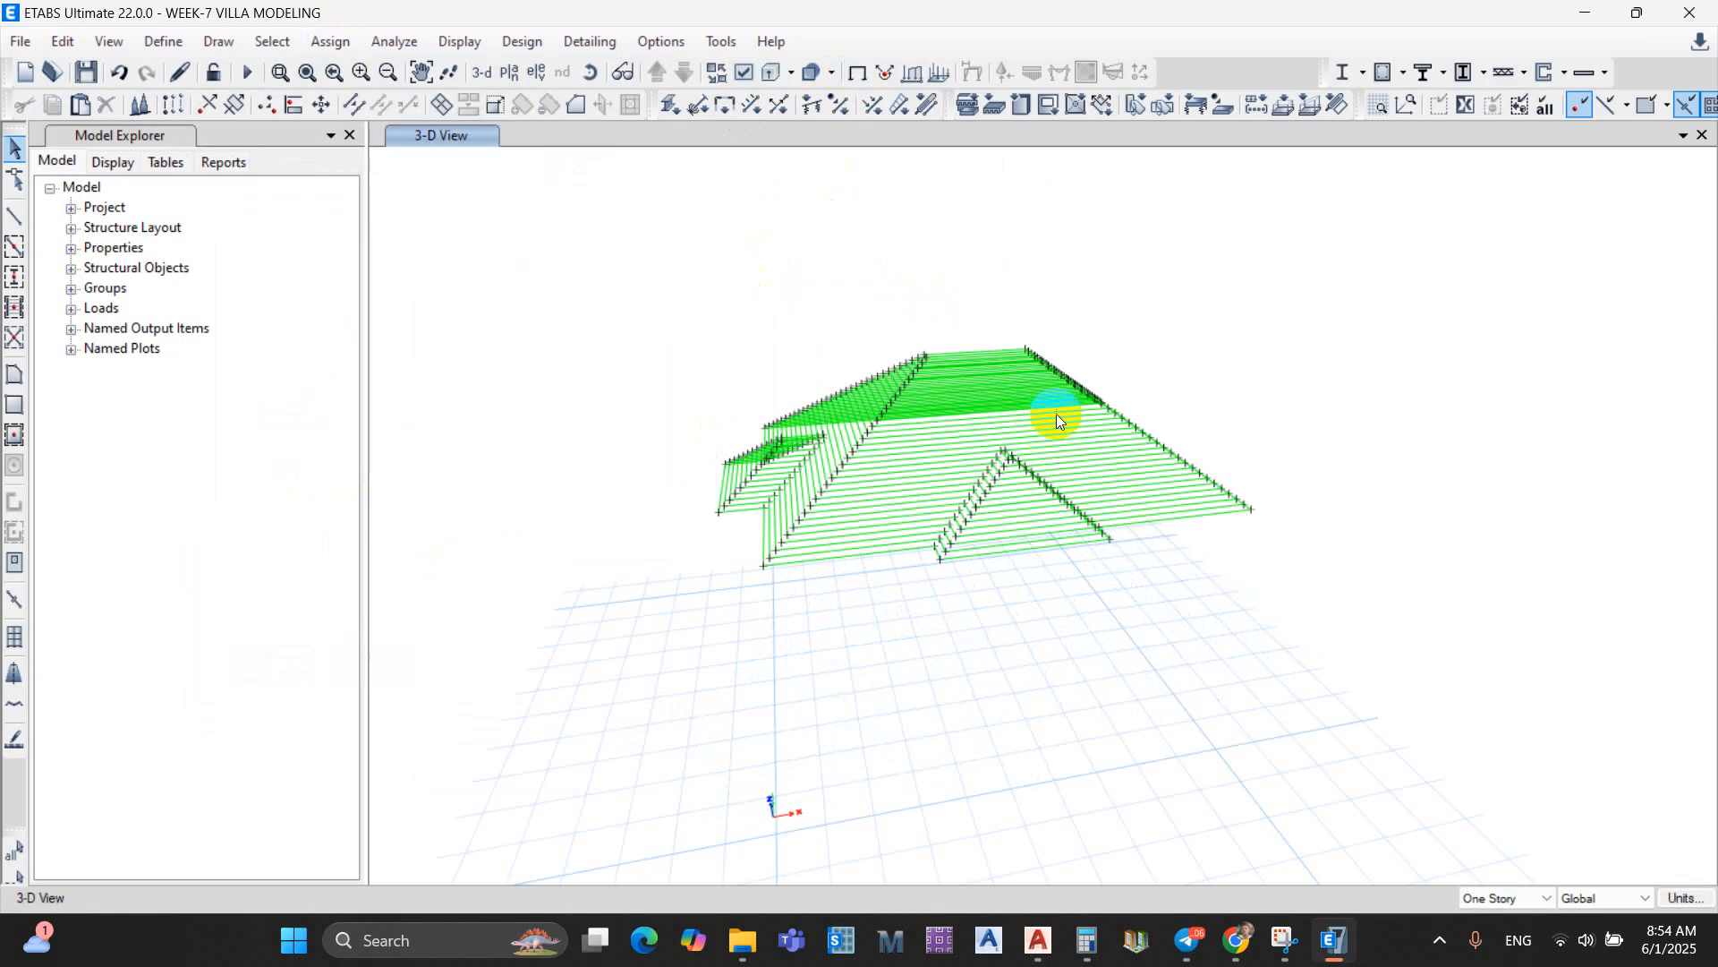
left_click(1570, 113)
middle_click_drag(879, 392, 947, 451, "shift")
right_click(1193, 299)
left_click(1247, 523)
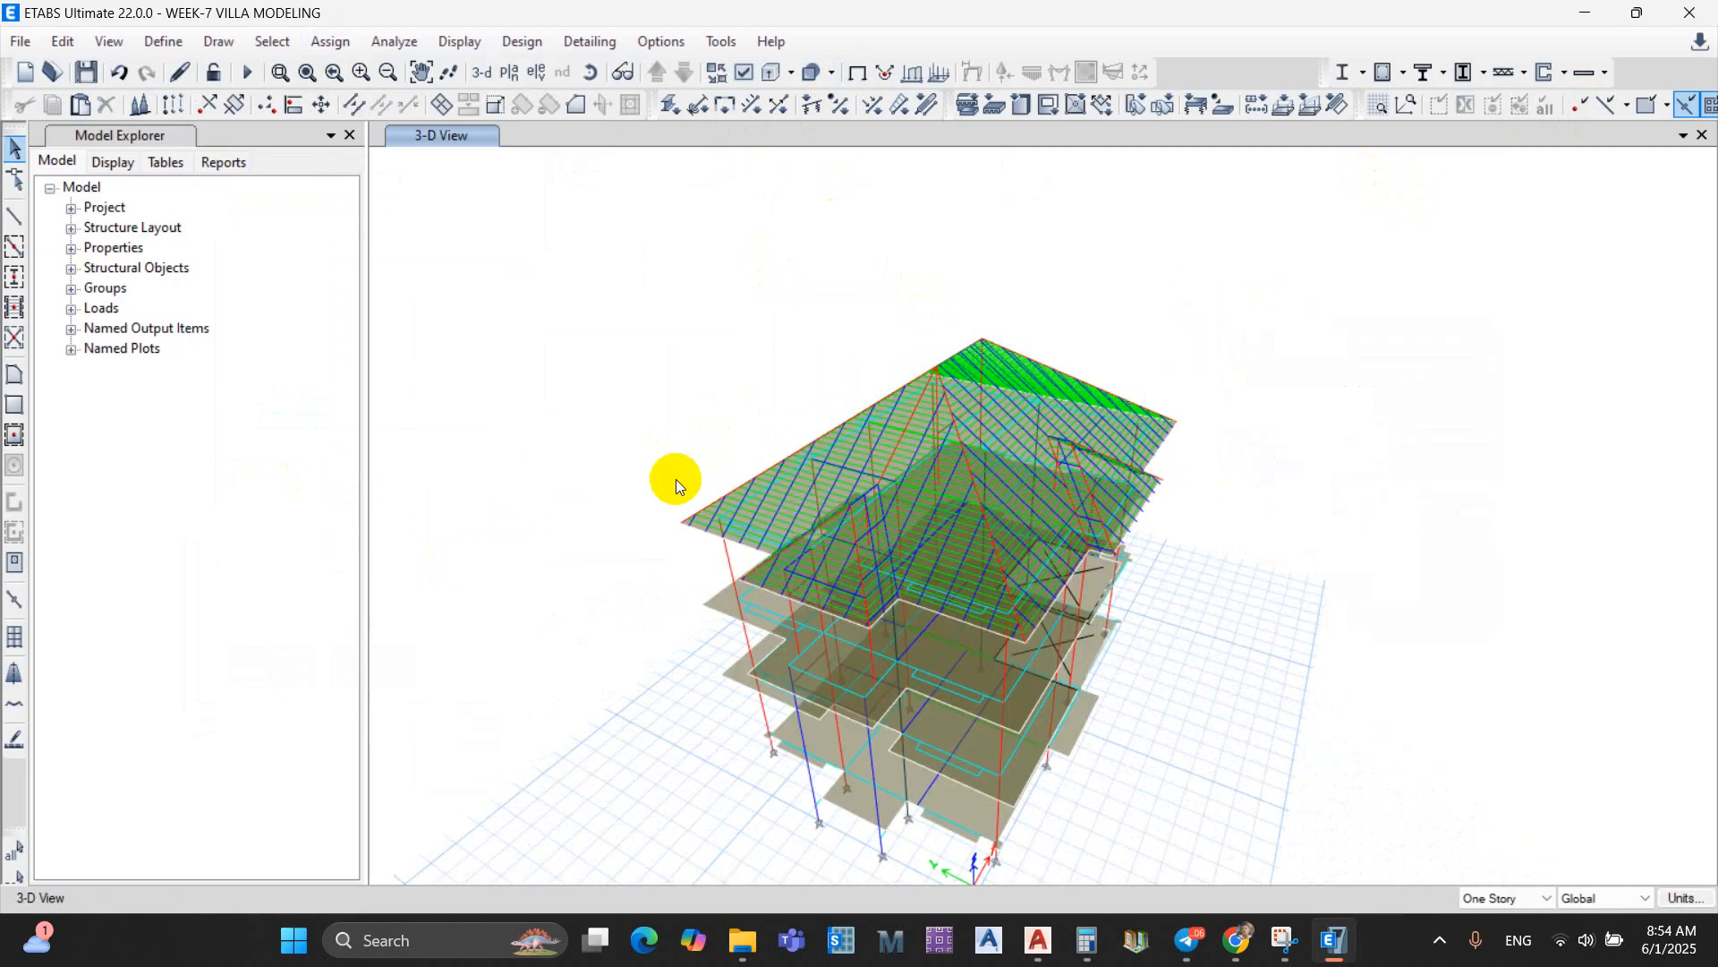
Step: Examine the whole villa and its roof framing from several viewpoints in the 3D rendered view
left_click(483, 73)
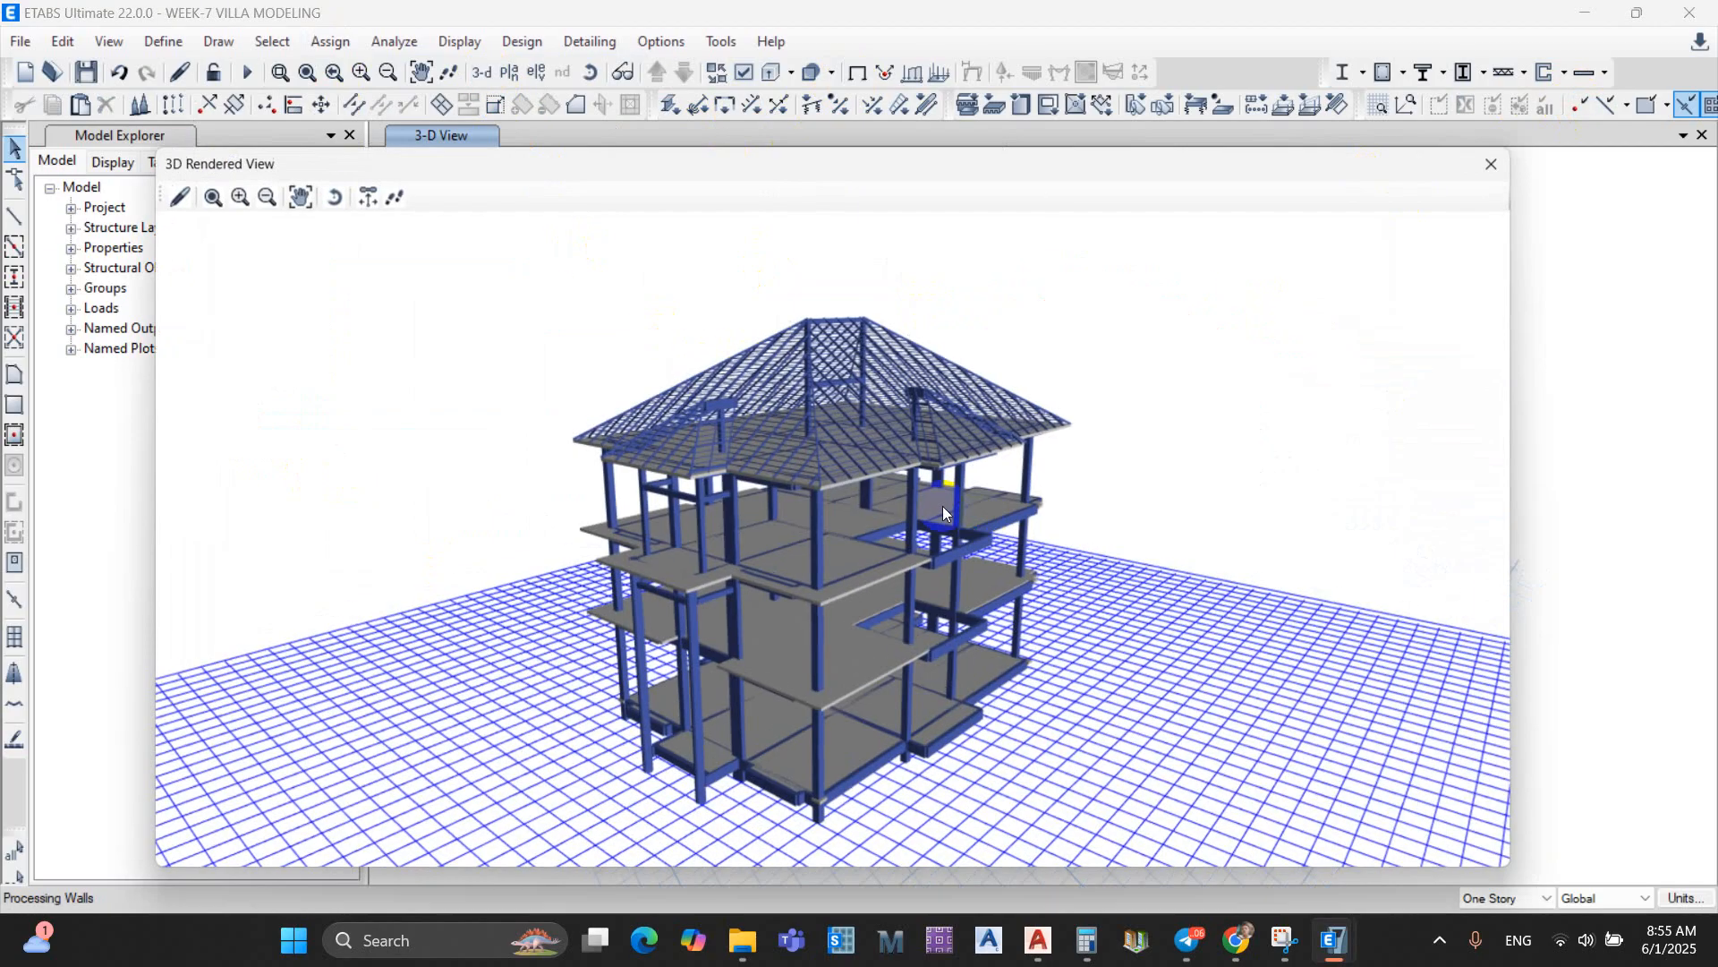
middle_click_drag(943, 506, 893, 673, "shift")
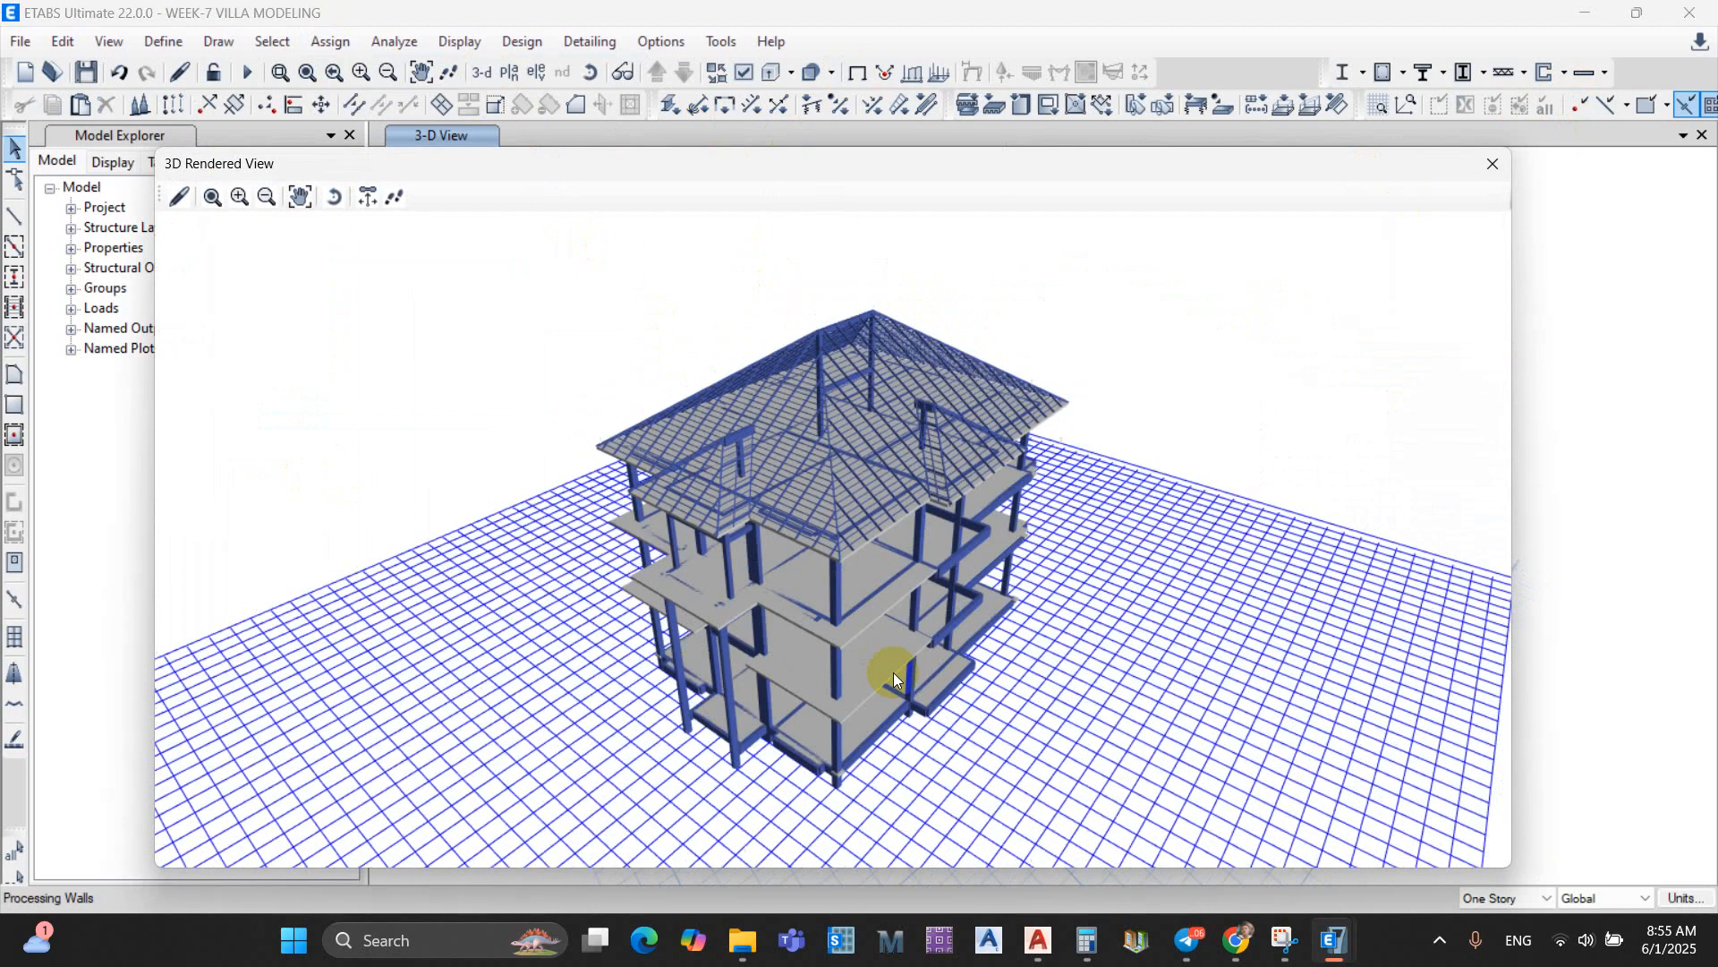
scroll(877, 471, "up", 4)
middle_click_drag(877, 471, 526, 428, "shift")
scroll(925, 539, "up", 3)
scroll(1208, 529, "up", 3)
scroll(980, 562, "down", 4)
scroll(1214, 564, "up", 3)
scroll(1214, 569, "down", 3)
scroll(835, 529, "up", 3)
scroll(835, 530, "down", 3)
scroll(985, 566, "up", 3)
scroll(991, 513, "down", 3)
scroll(526, 428, "up", 3)
scroll(526, 428, "down", 3)
middle_click_drag(439, 501, 1519, 163, "shift")
scroll(641, 240, "up", 3)
scroll(641, 240, "down", 3)
scroll(551, 425, "up", 3)
scroll(552, 425, "down", 3)
left_click(1520, 163)
Step: Select the entire roof from the front elevation direction and isolate it in the 3D view
middle_click_drag(884, 542, 1082, 503, "shift")
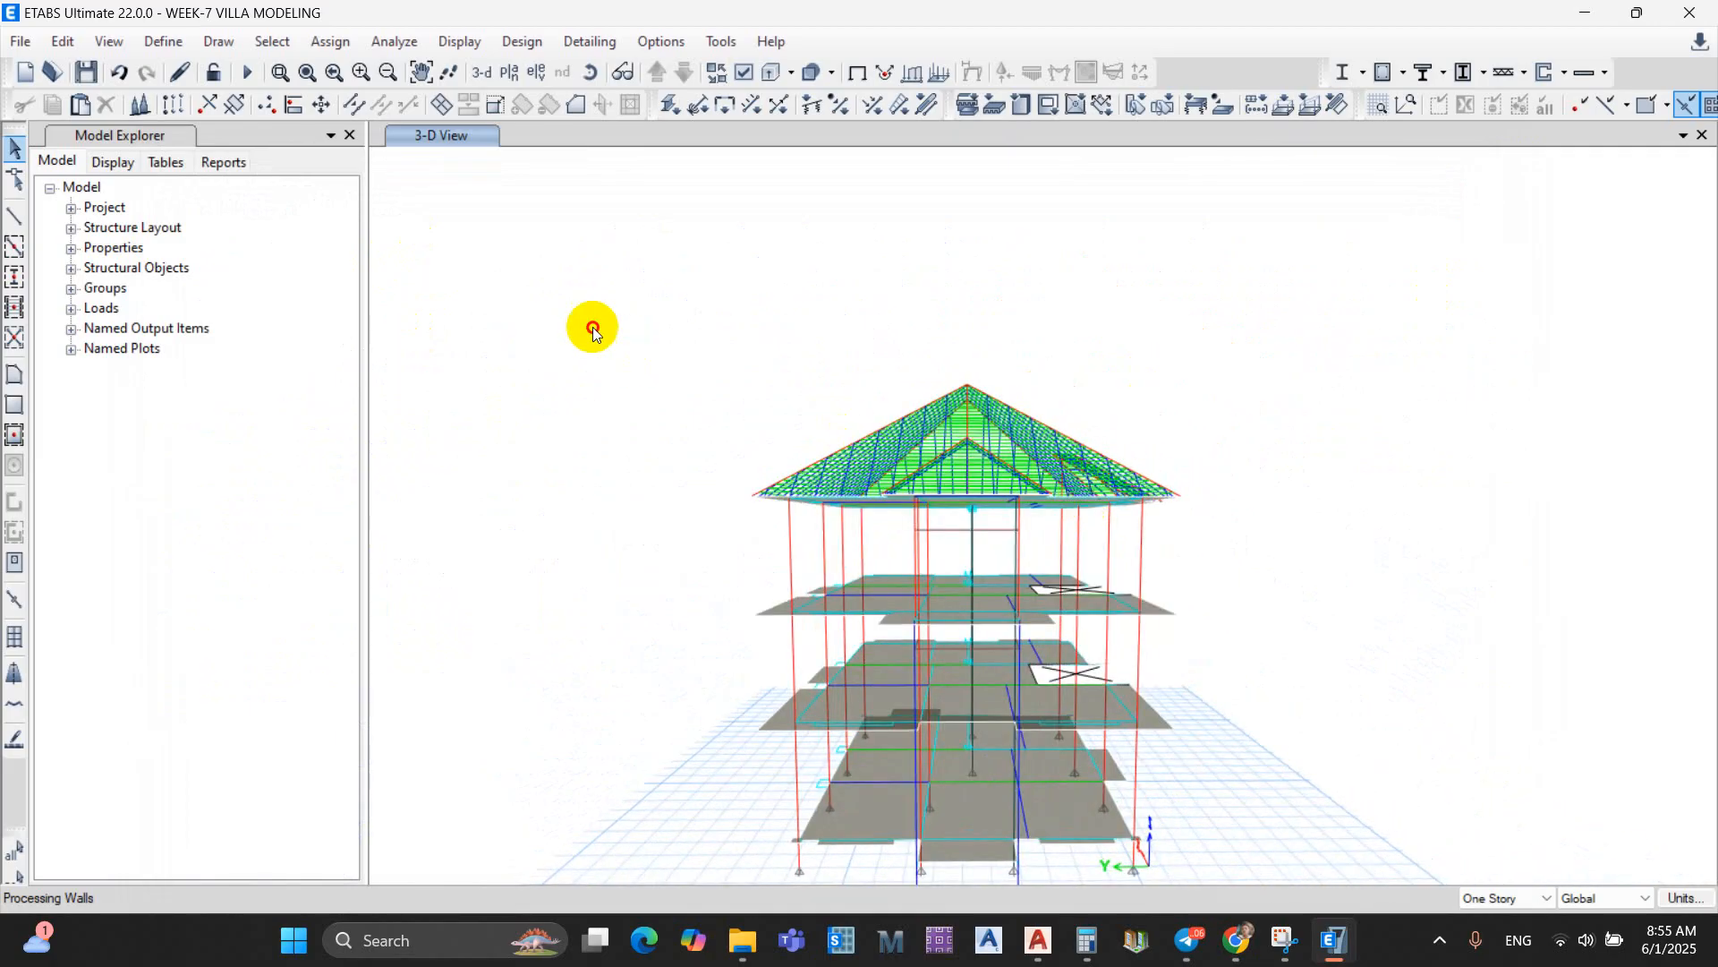
left_click_drag(592, 326, 1249, 523)
right_click(1350, 370)
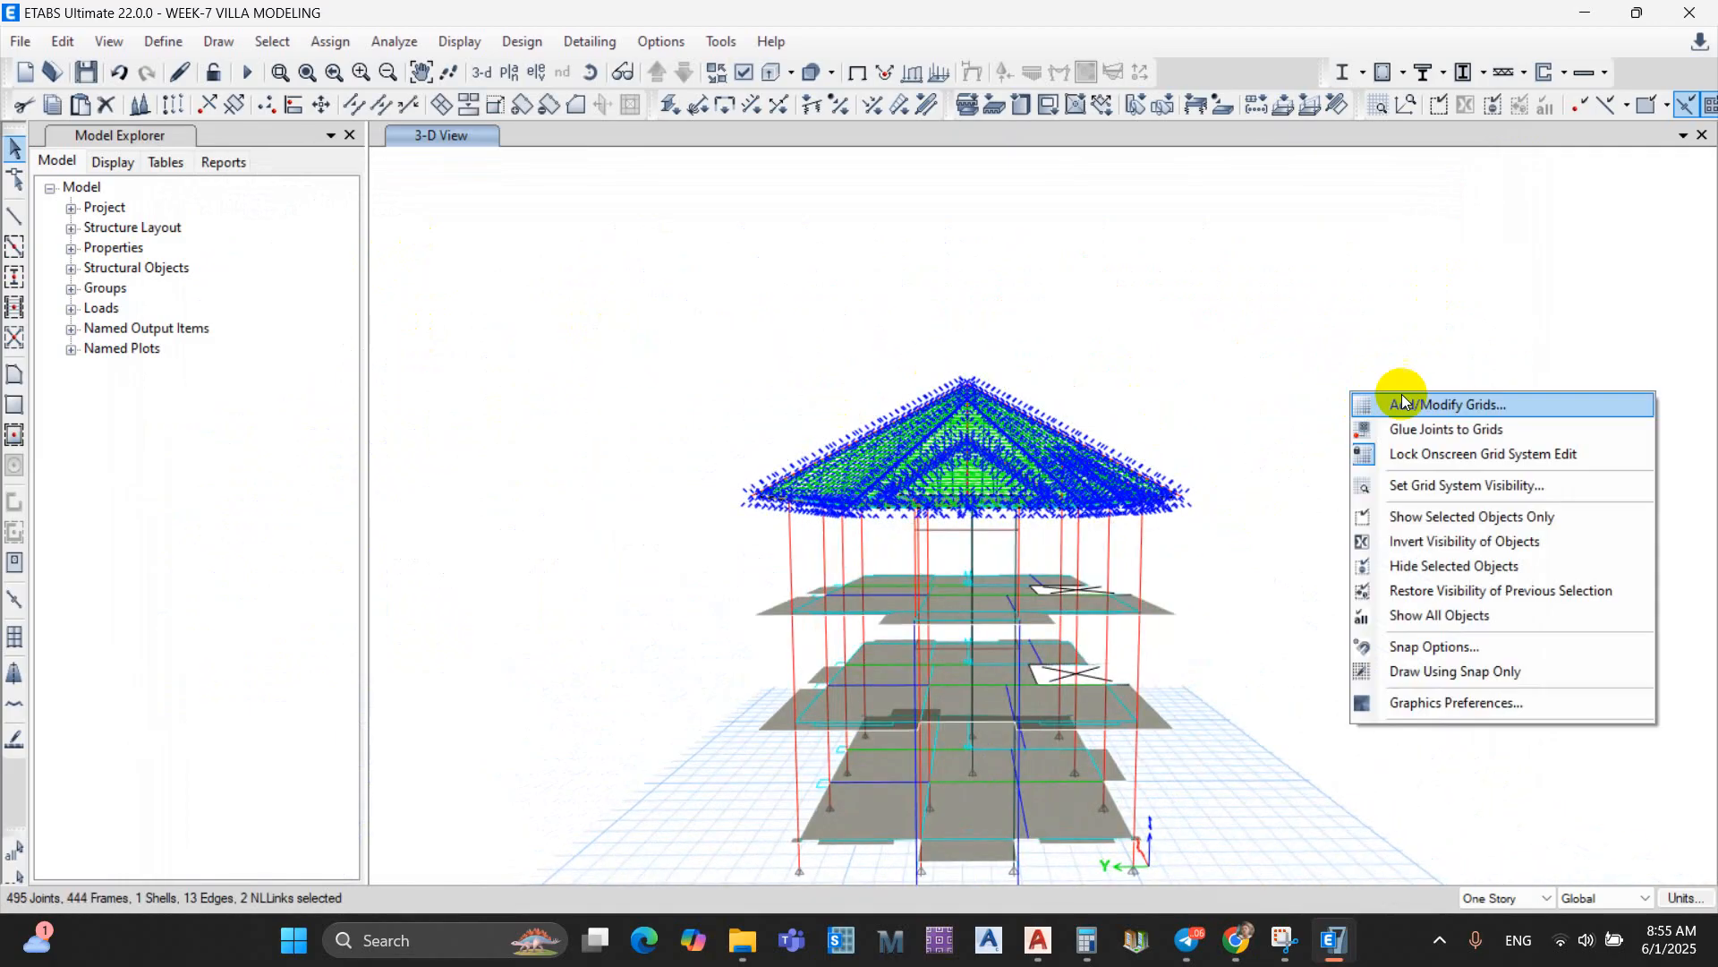
left_click(1522, 517)
Step: Display the isolated roof's frames with extruded sections and examine them from several viewpoints
middle_click_drag(845, 524, 1015, 537, "shift")
scroll(1014, 537, "up", 5)
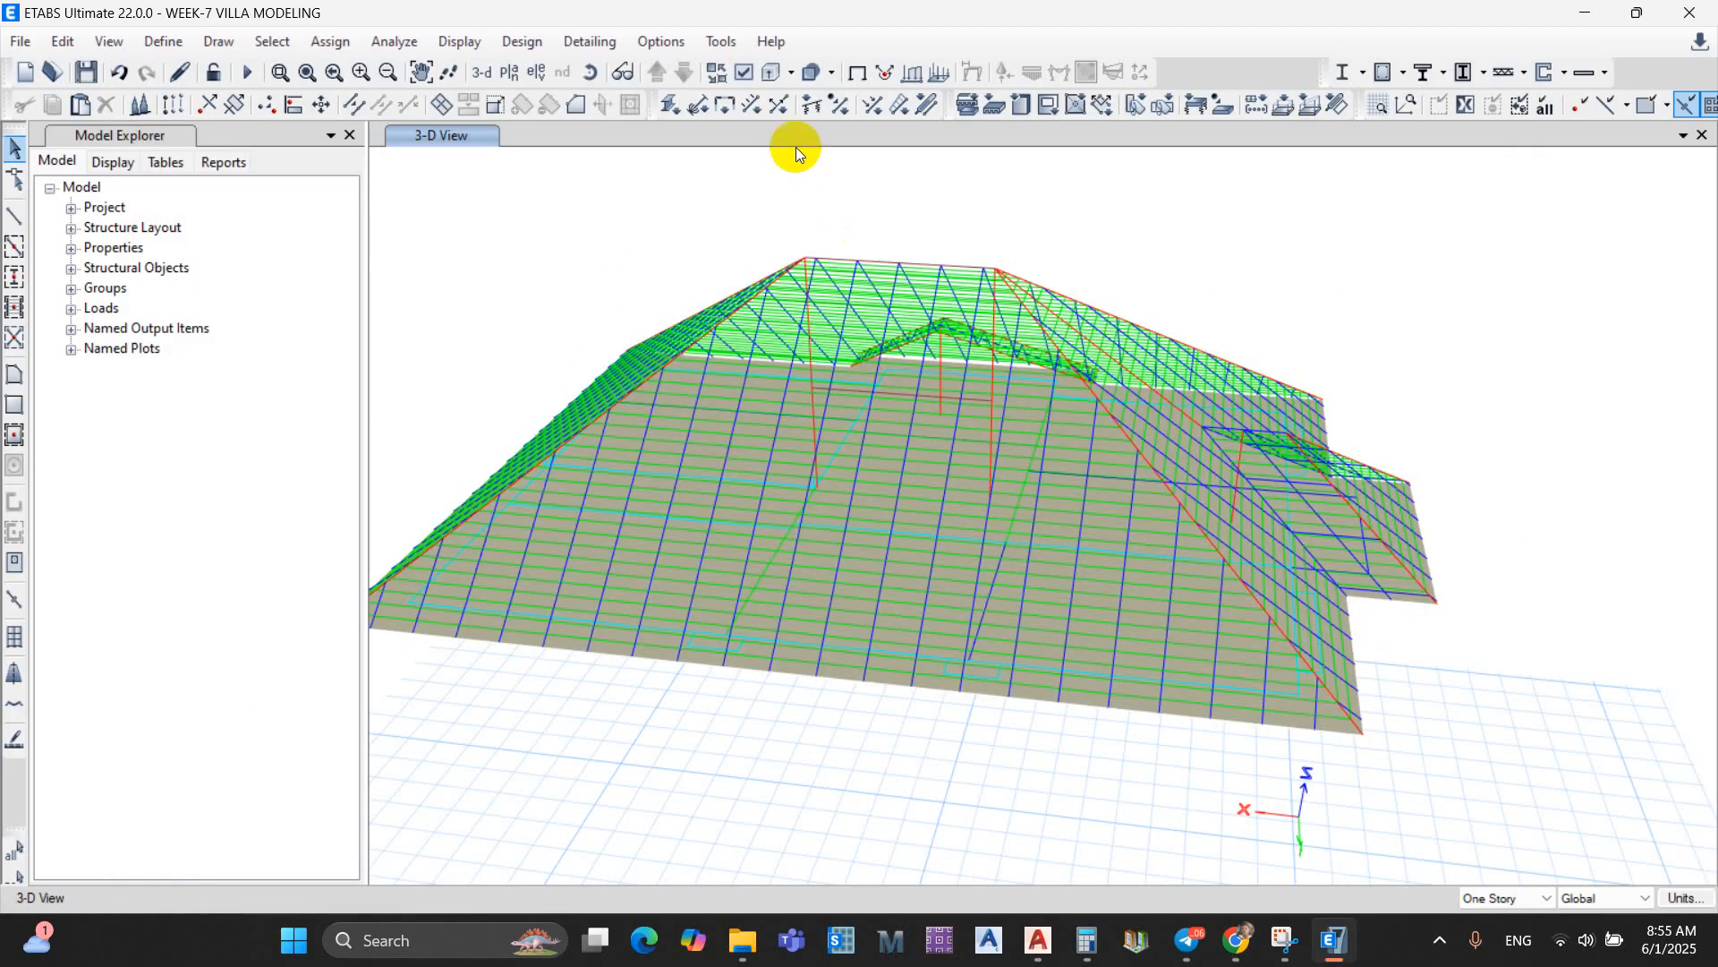
middle_click_drag(1373, 557, 1137, 627, "shift")
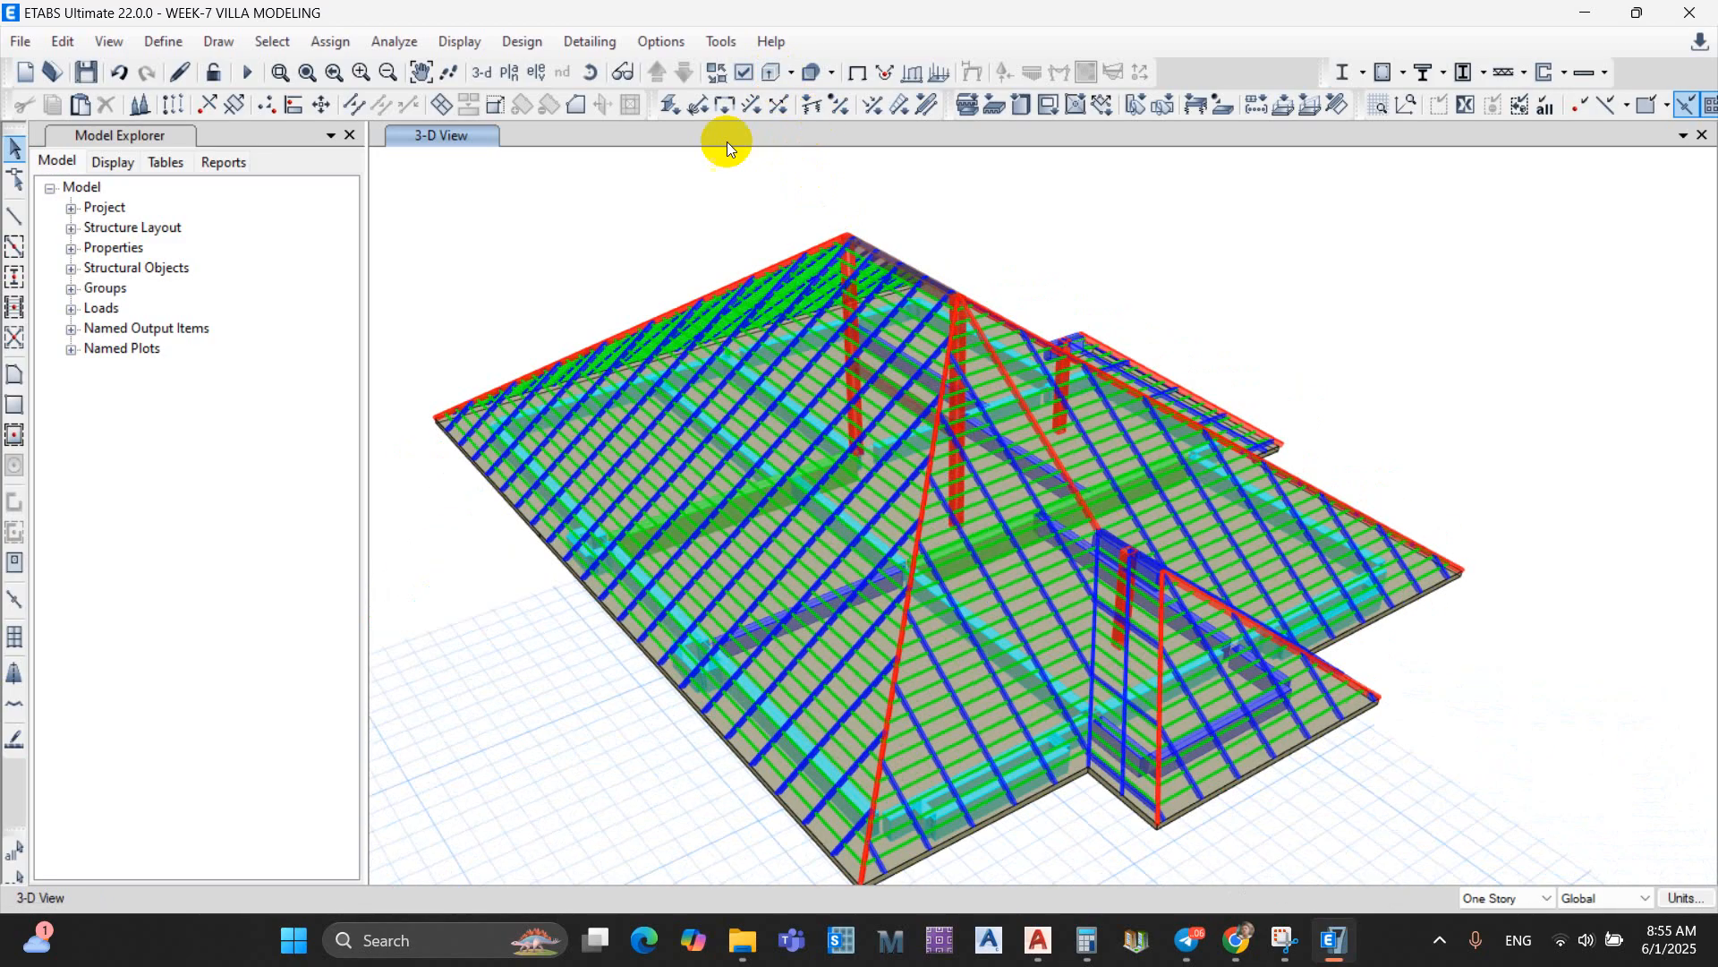
left_click(808, 71)
mouse_move(1100, 442)
middle_mouse_down("shift")
mouse_move(1054, 498)
mouse_move(945, 483)
mouse_move(979, 496)
middle_mouse_up("shift")
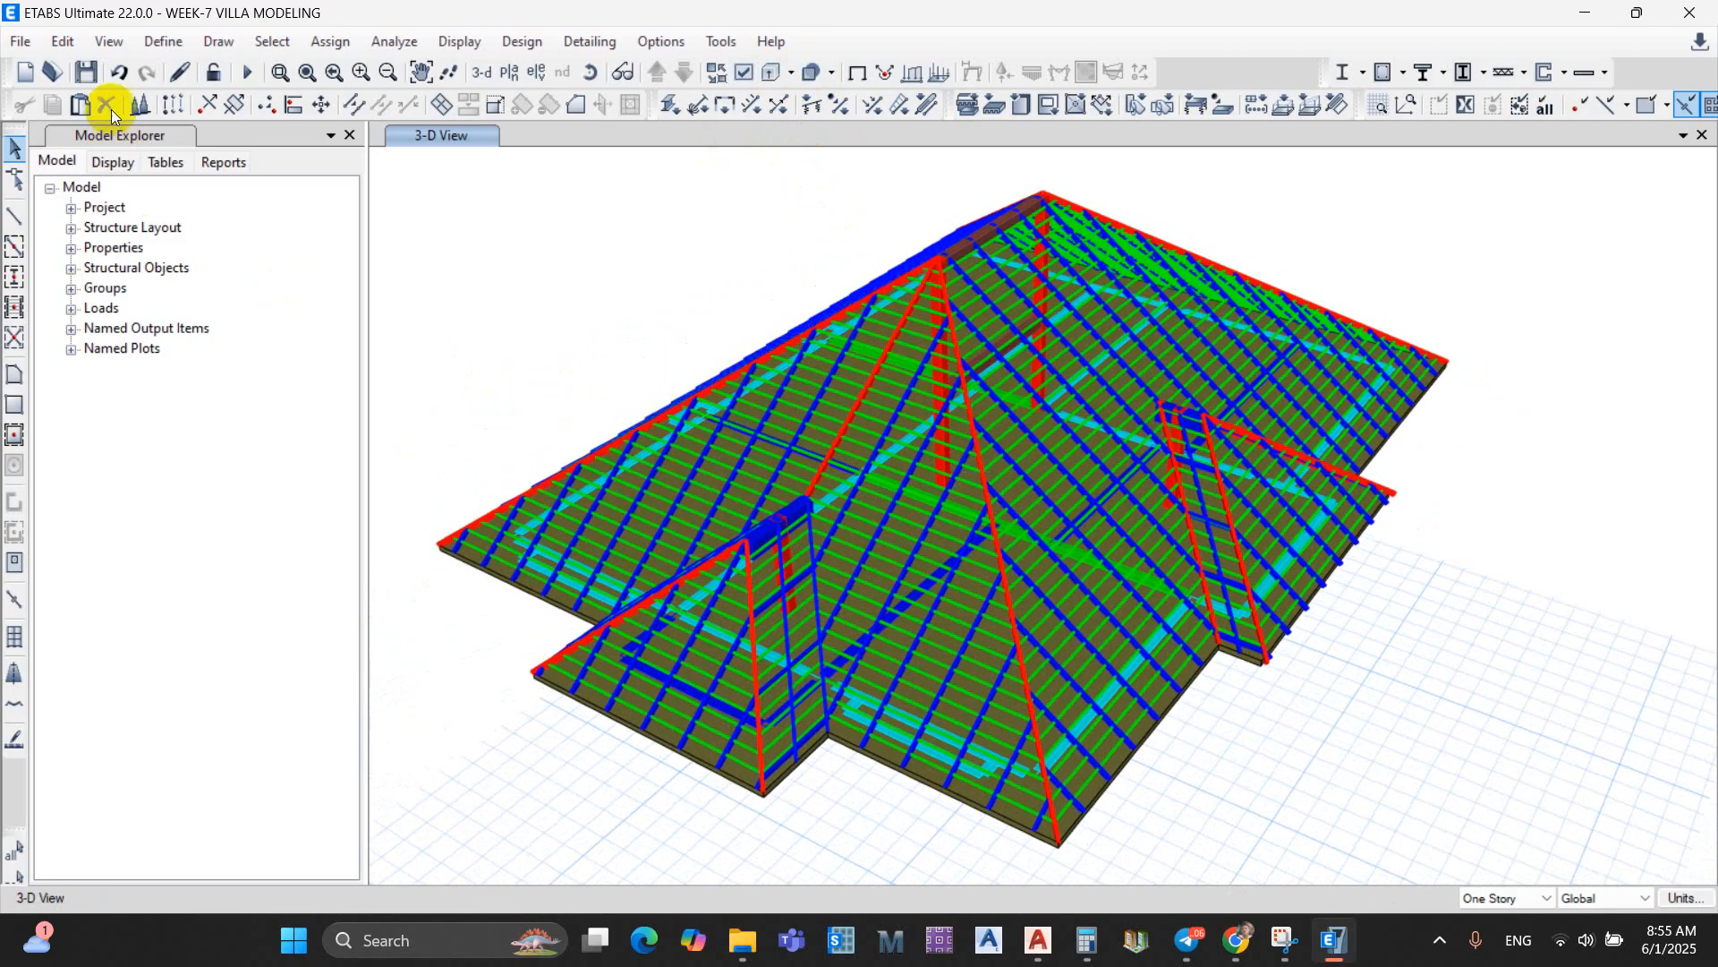
Step: Switch to Snipping Tool, capture the 3D view of the completed roof framing and close the tool
left_click(447, 940)
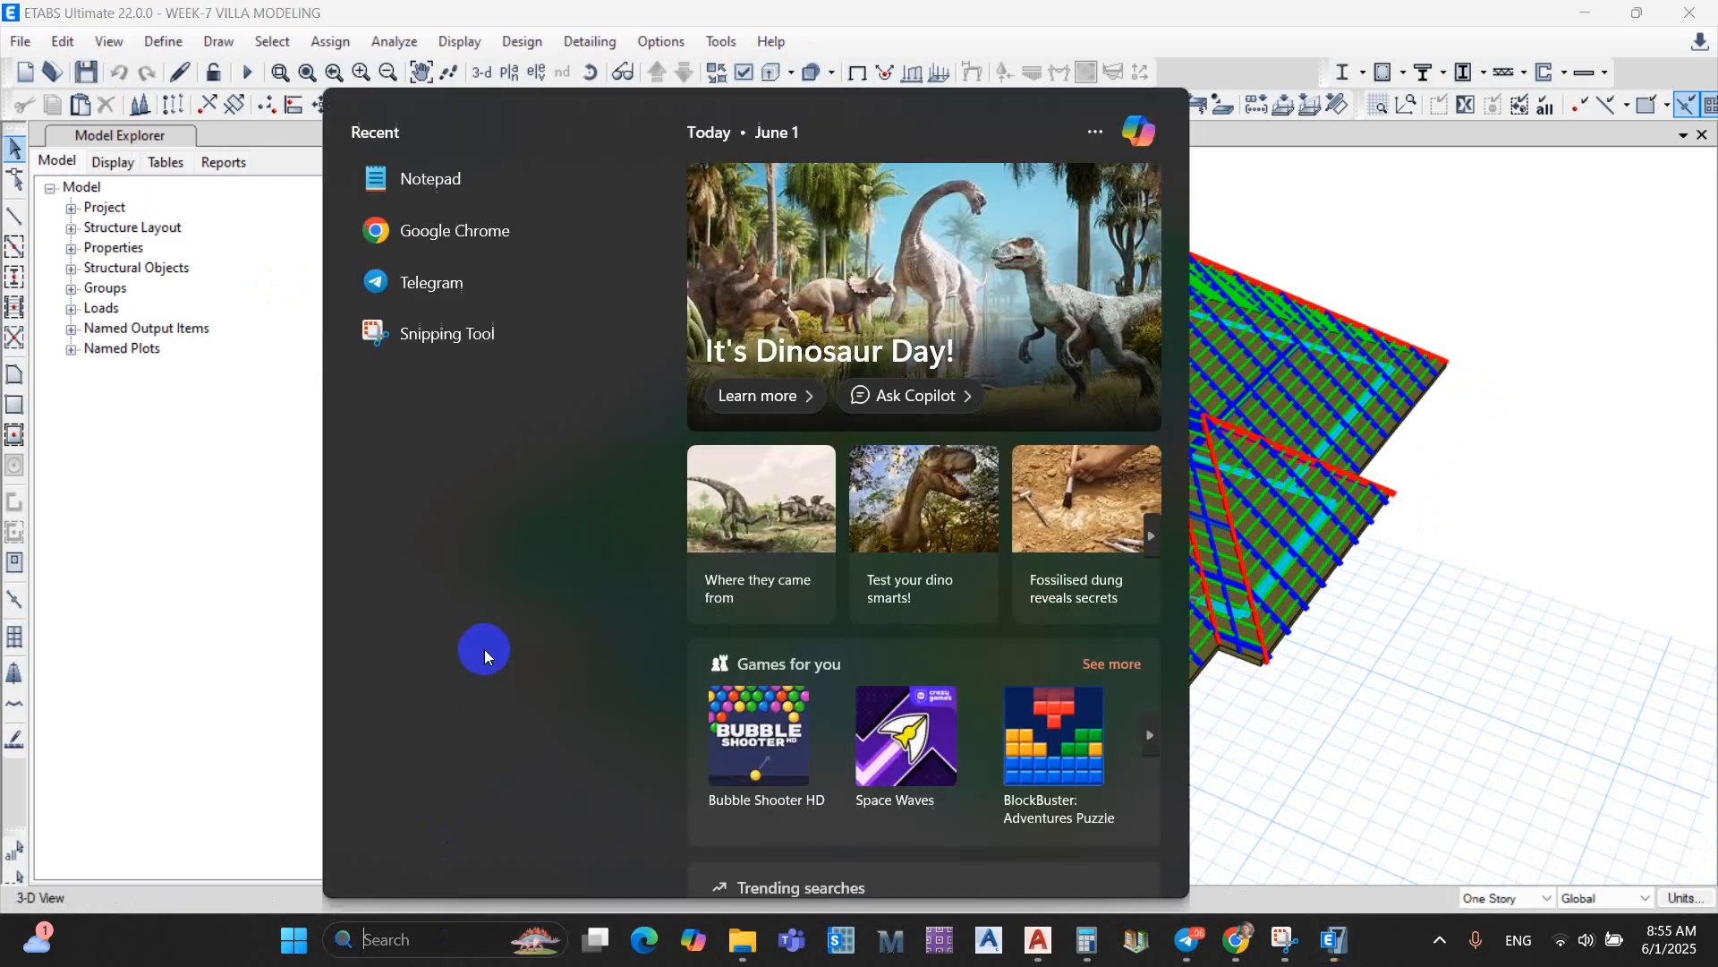
left_click(443, 349)
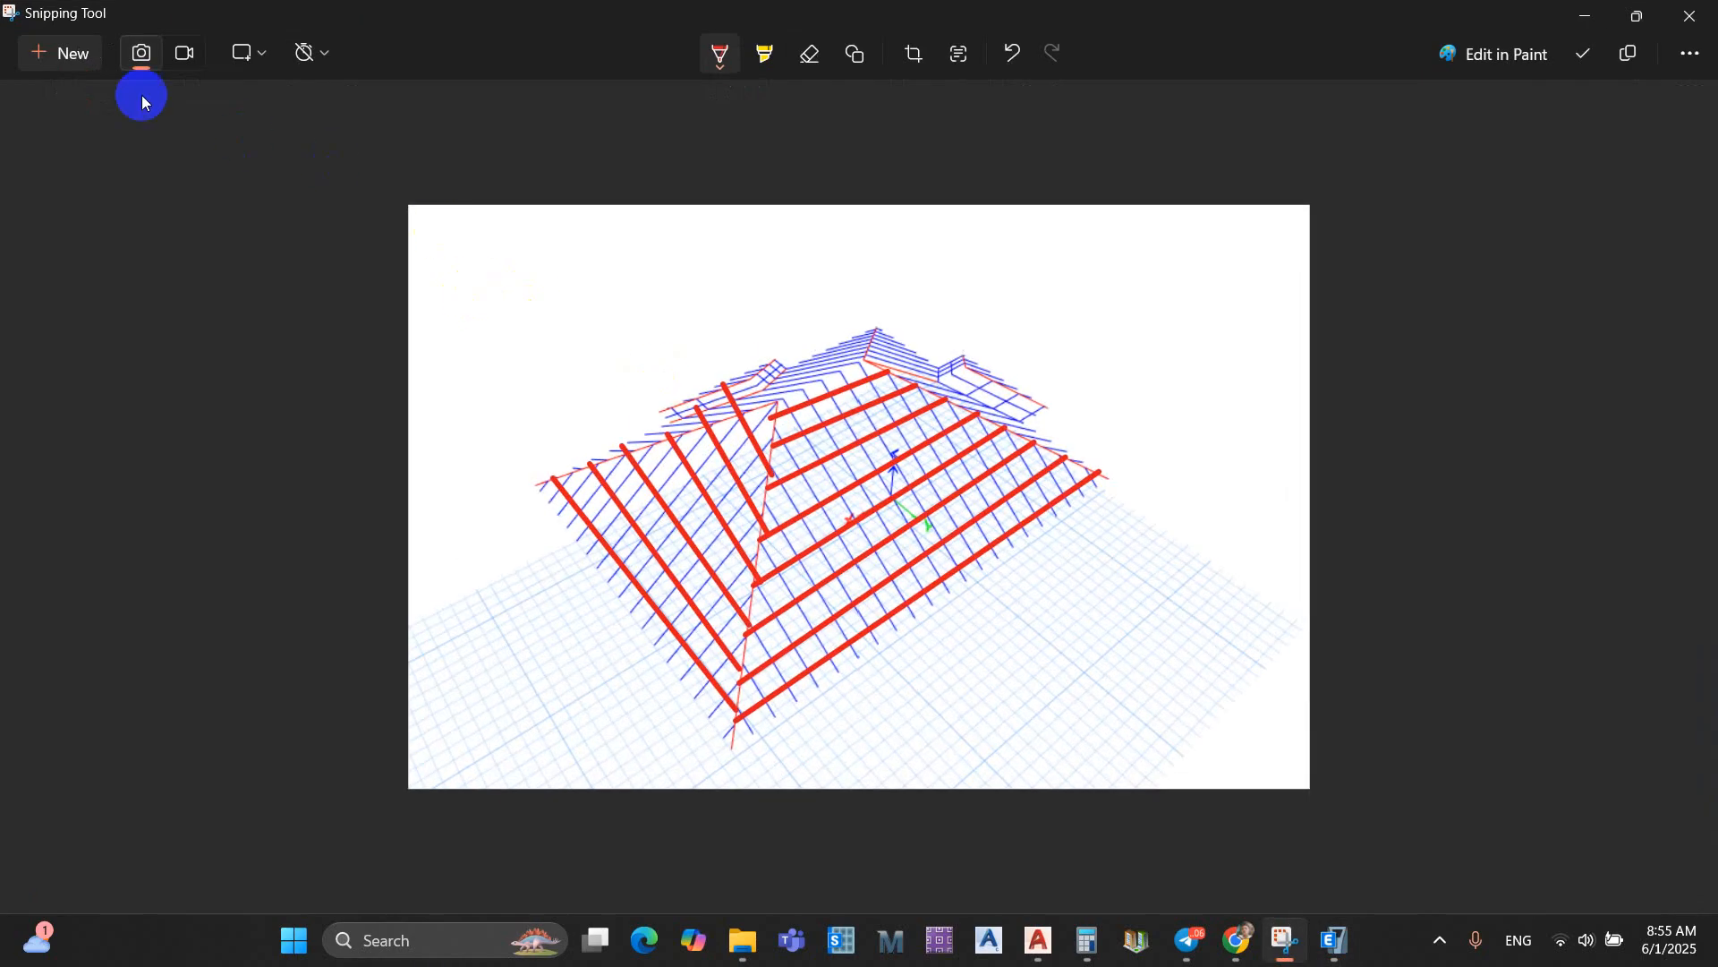
left_click(70, 54)
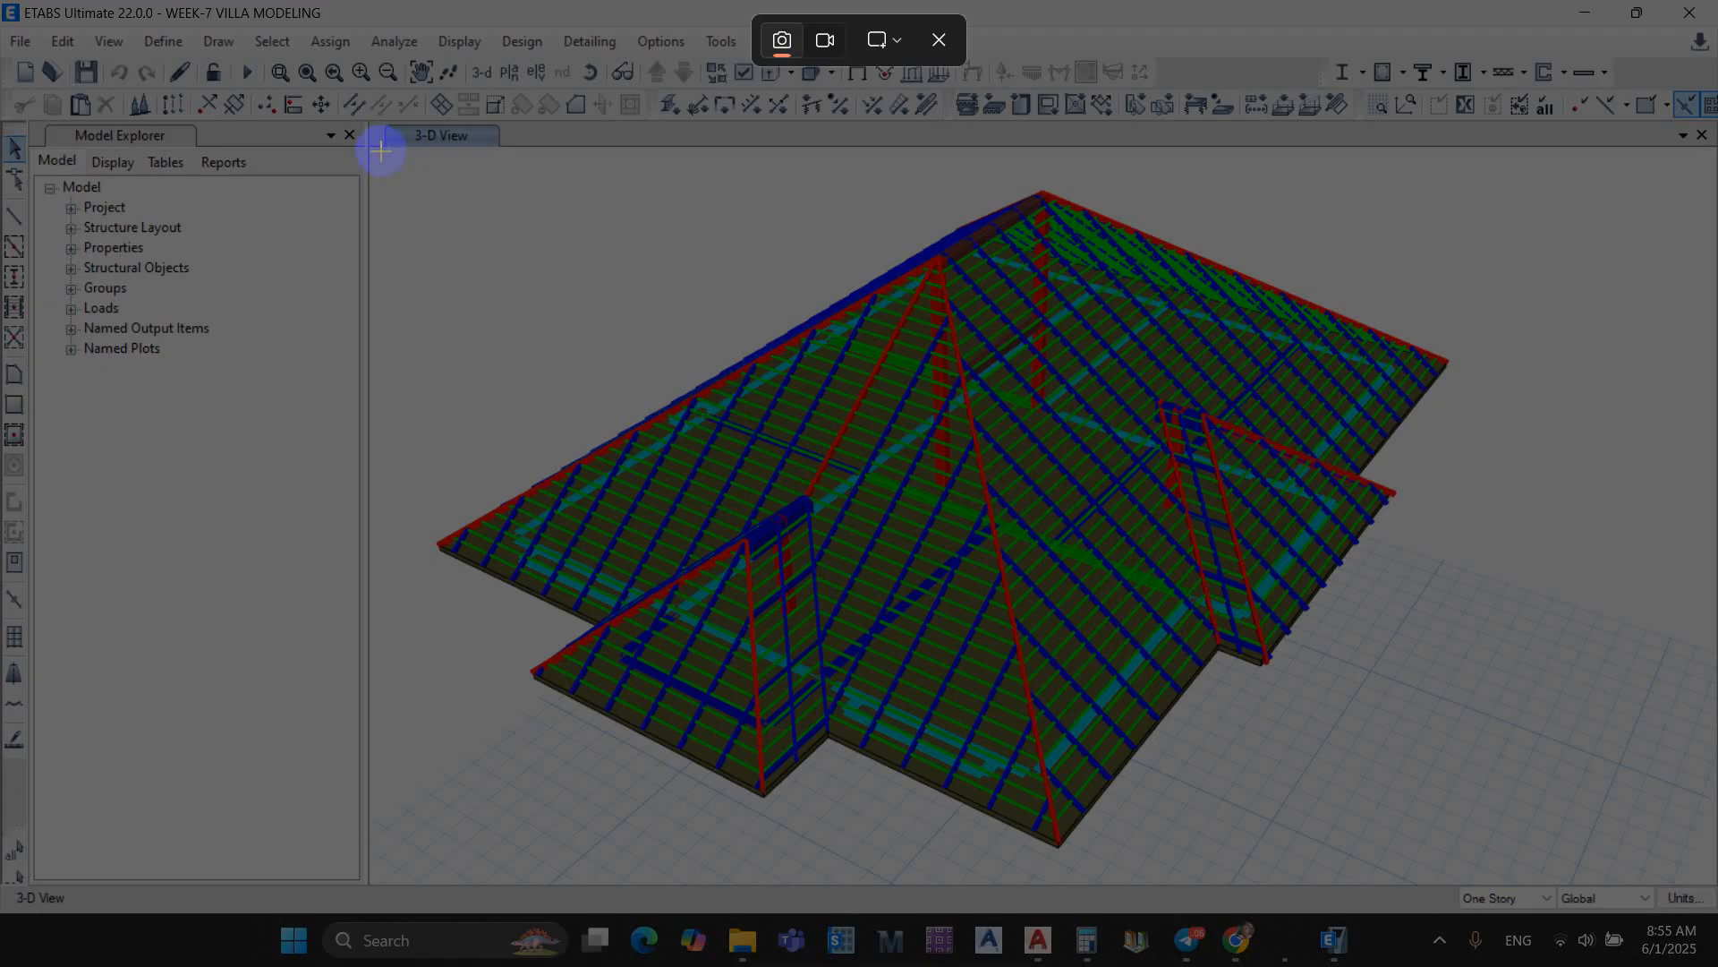
left_click_drag(379, 148, 1667, 870)
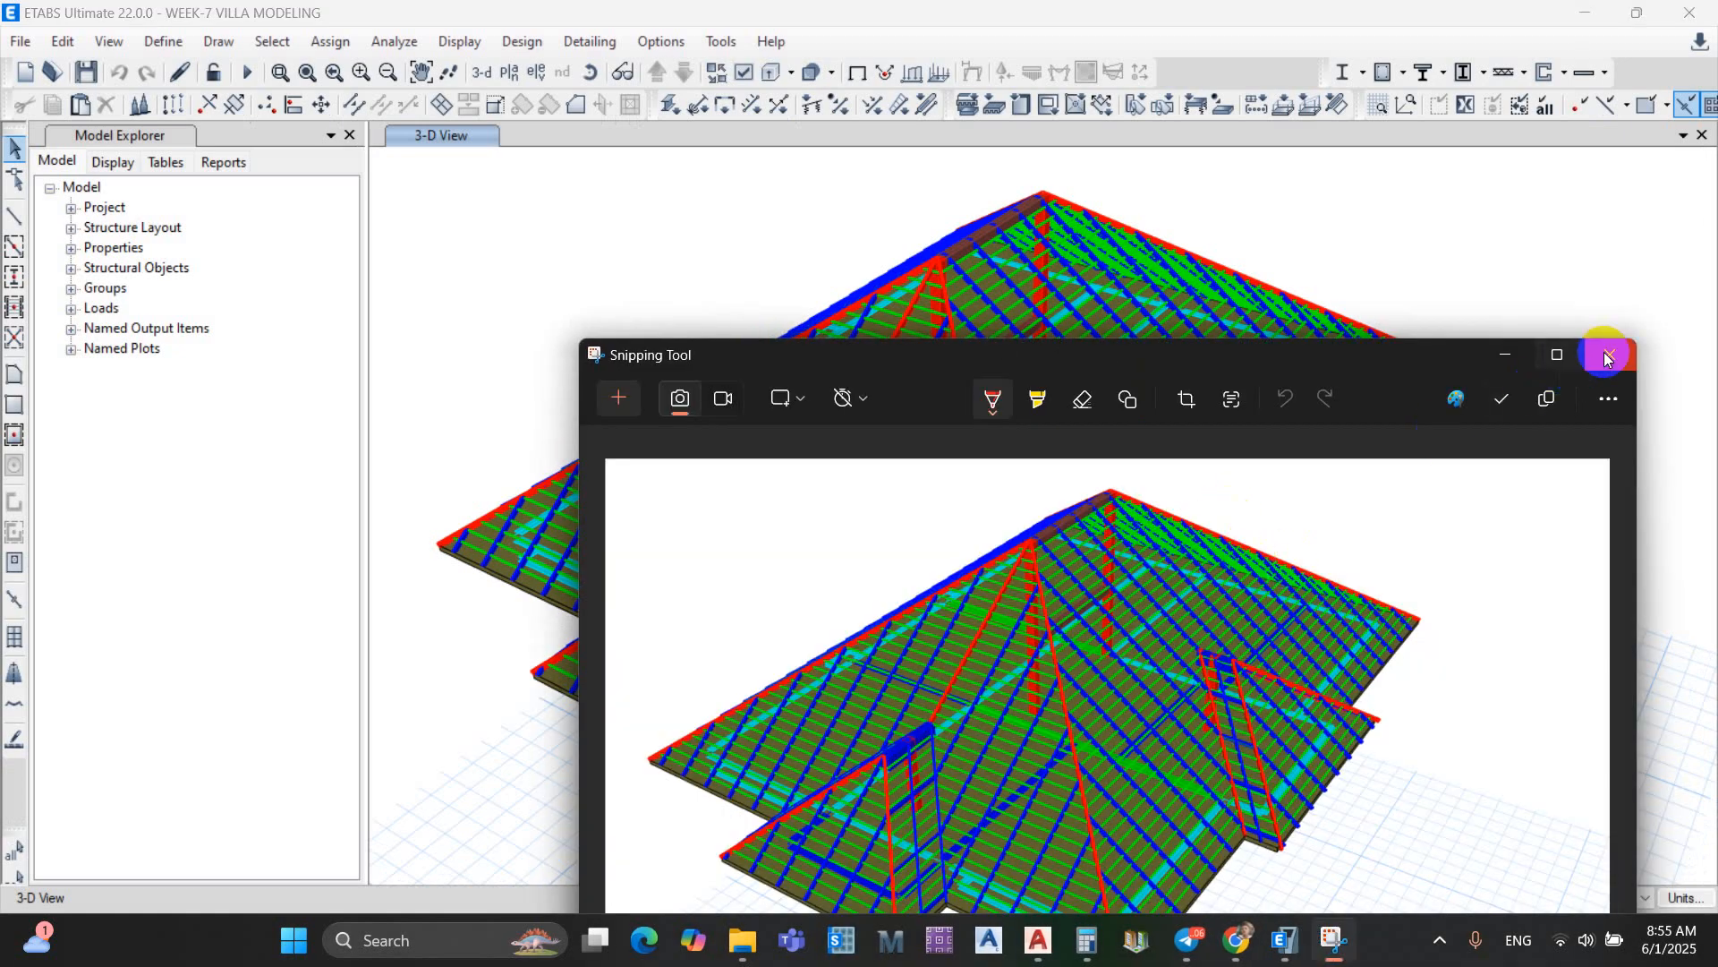
left_click(1606, 358)
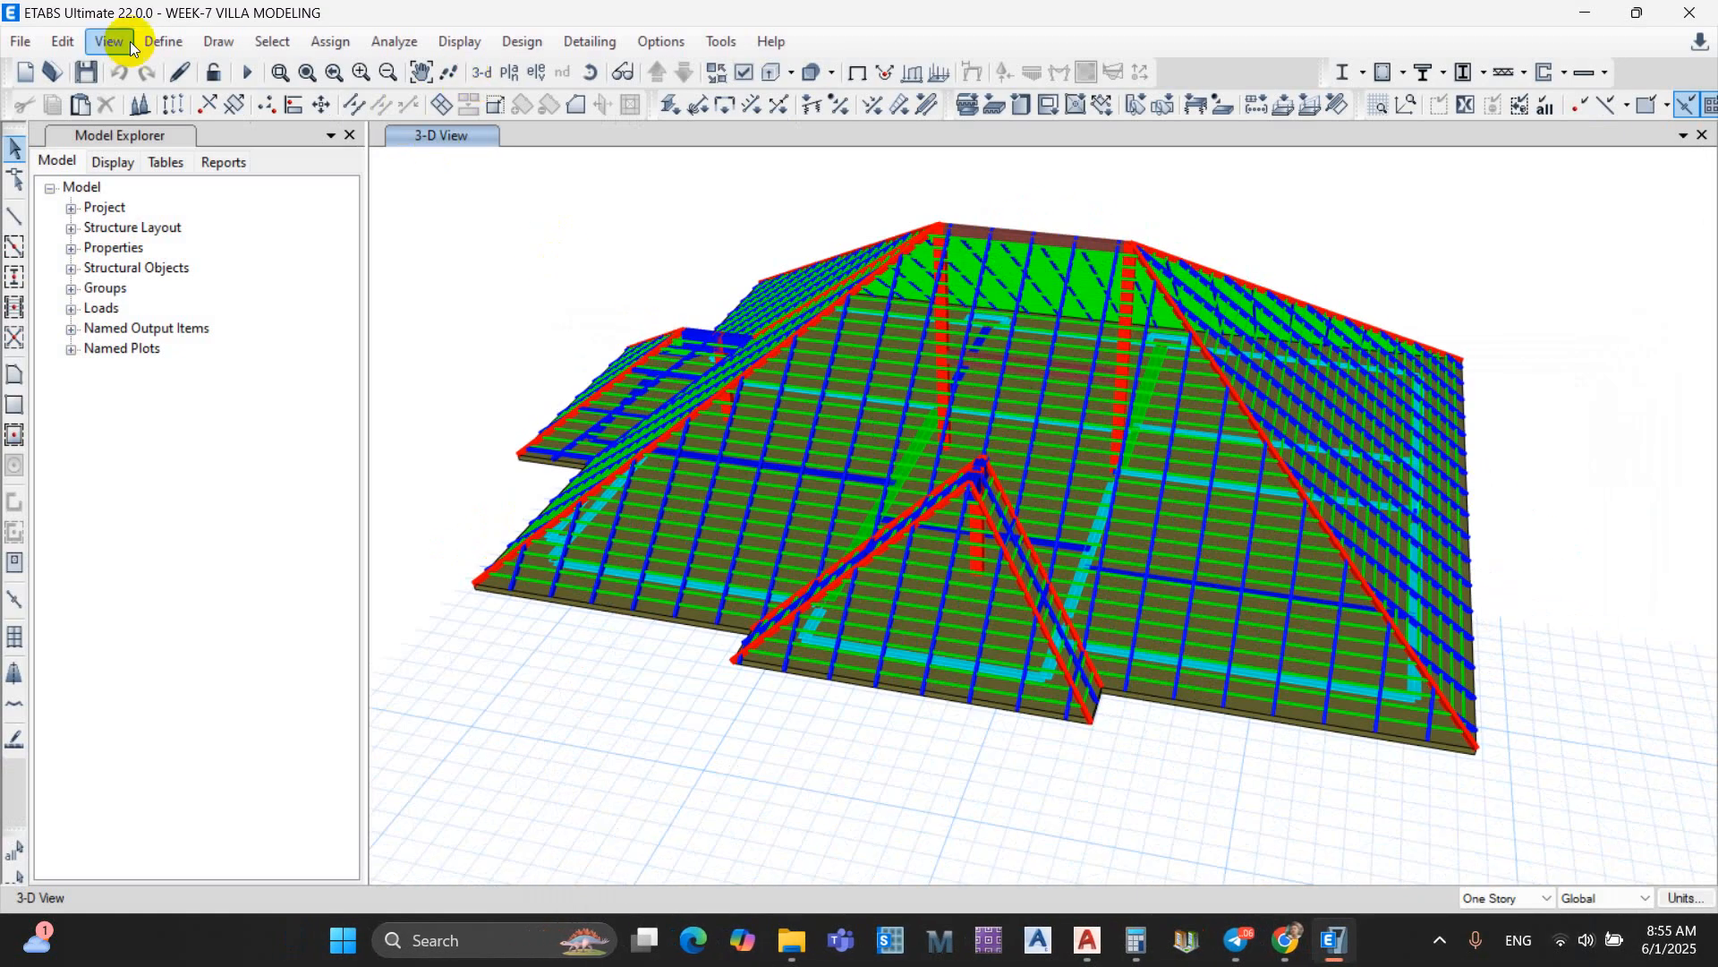
Step: Set the 3D view direction to plan 270, elevation 0 and aperture 0 and examine the roof's front elevation
left_click(109, 41)
left_click(121, 63)
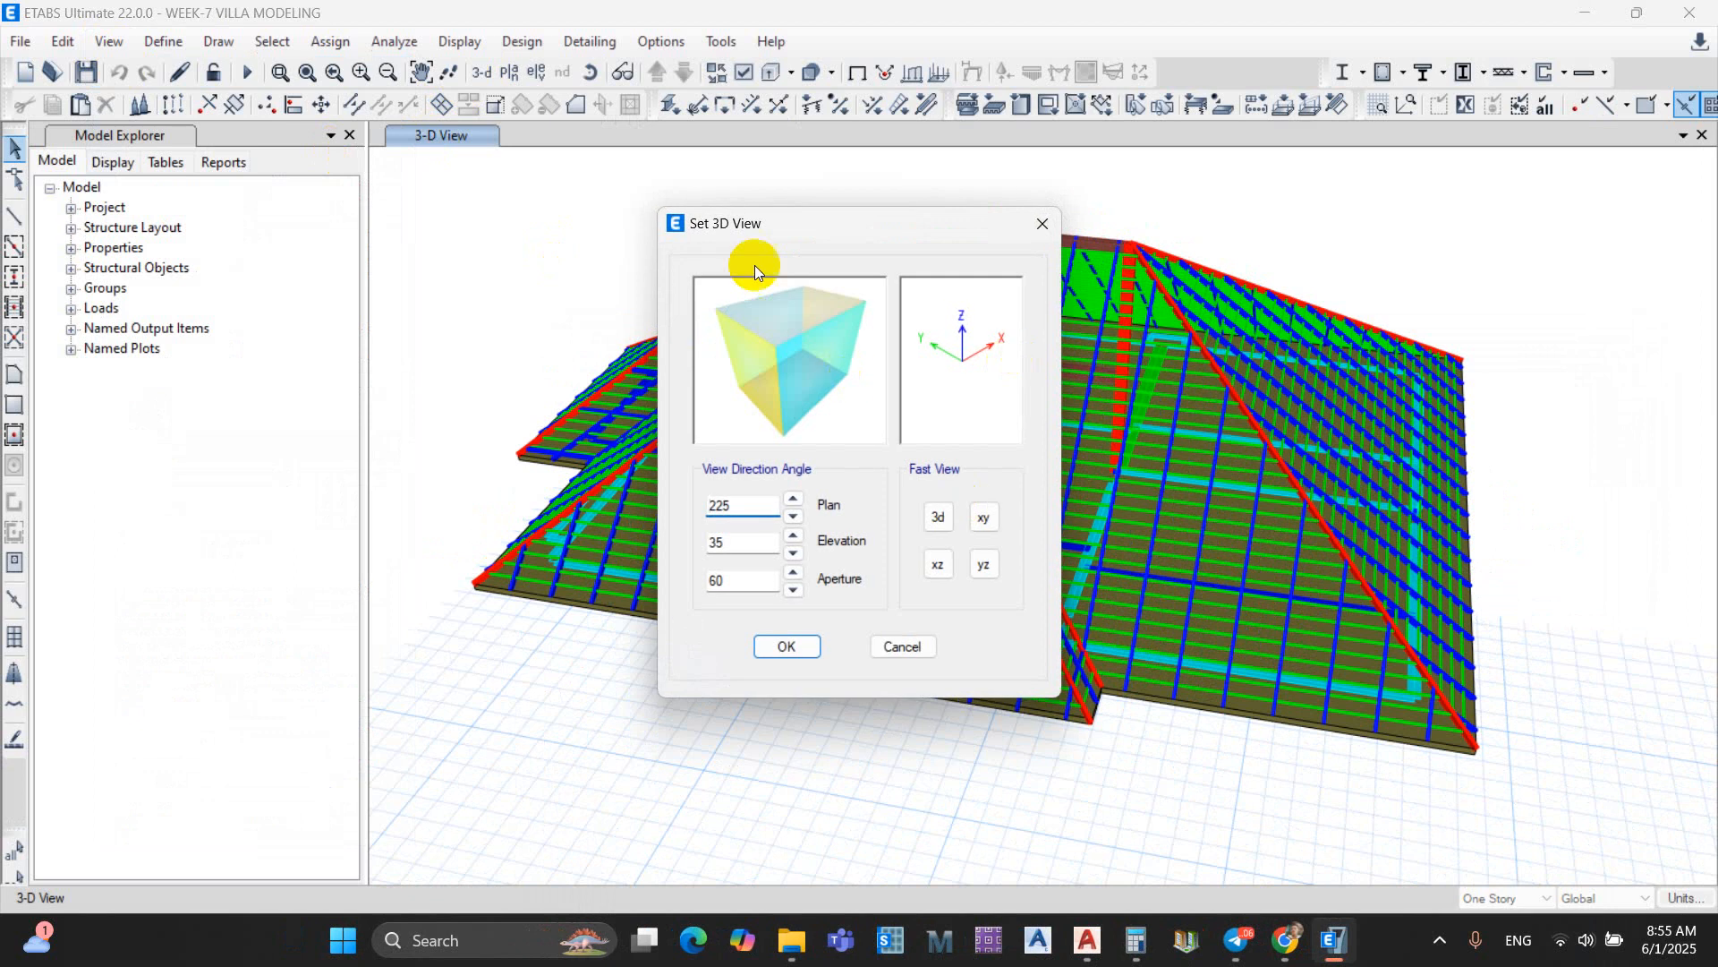
left_click(1035, 225)
left_click(99, 41)
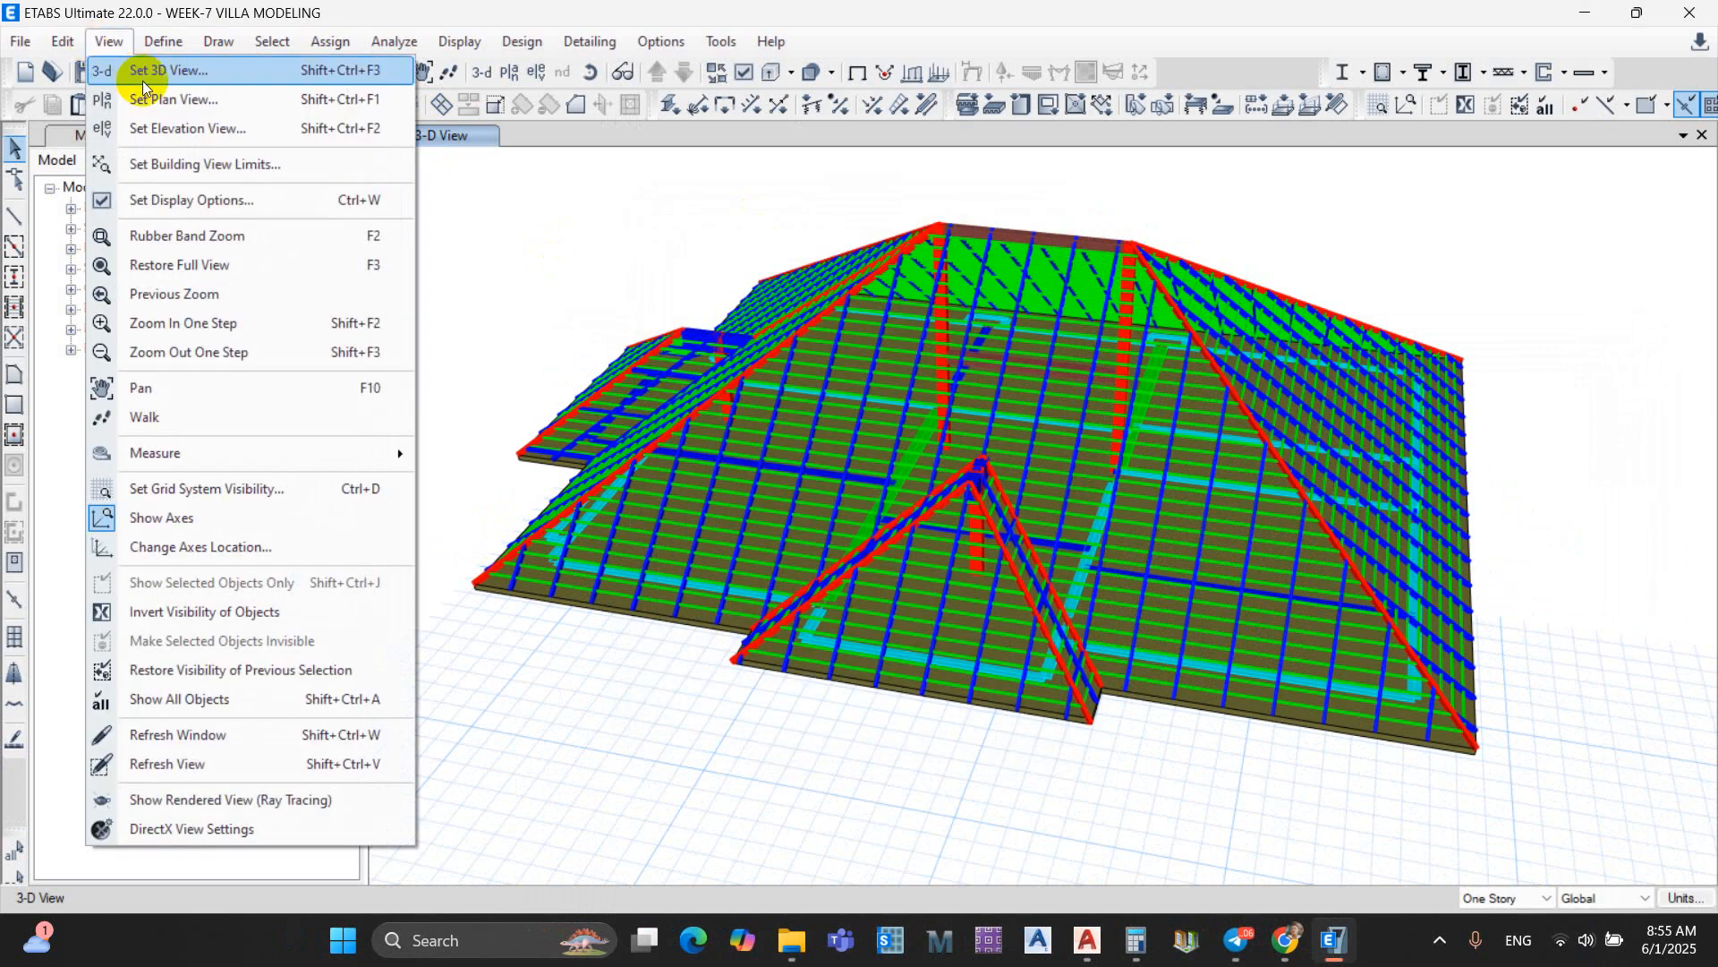
left_click(134, 66)
left_click_drag(741, 218, 273, 200)
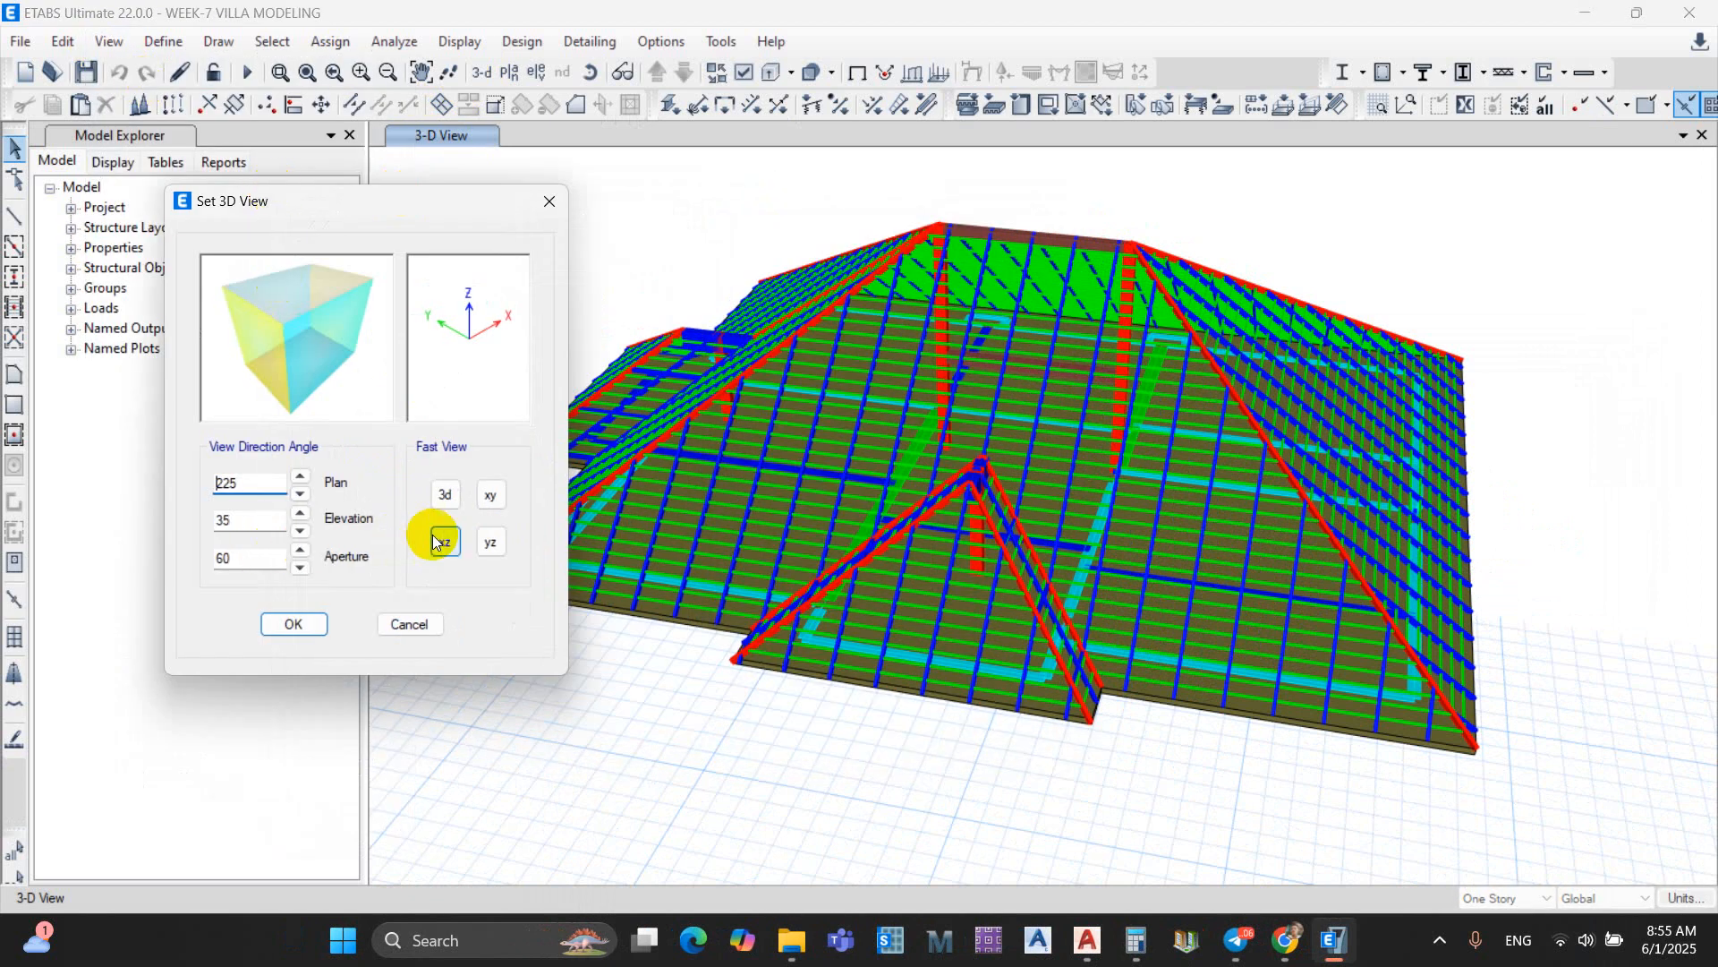
left_click(490, 543)
left_click(445, 494)
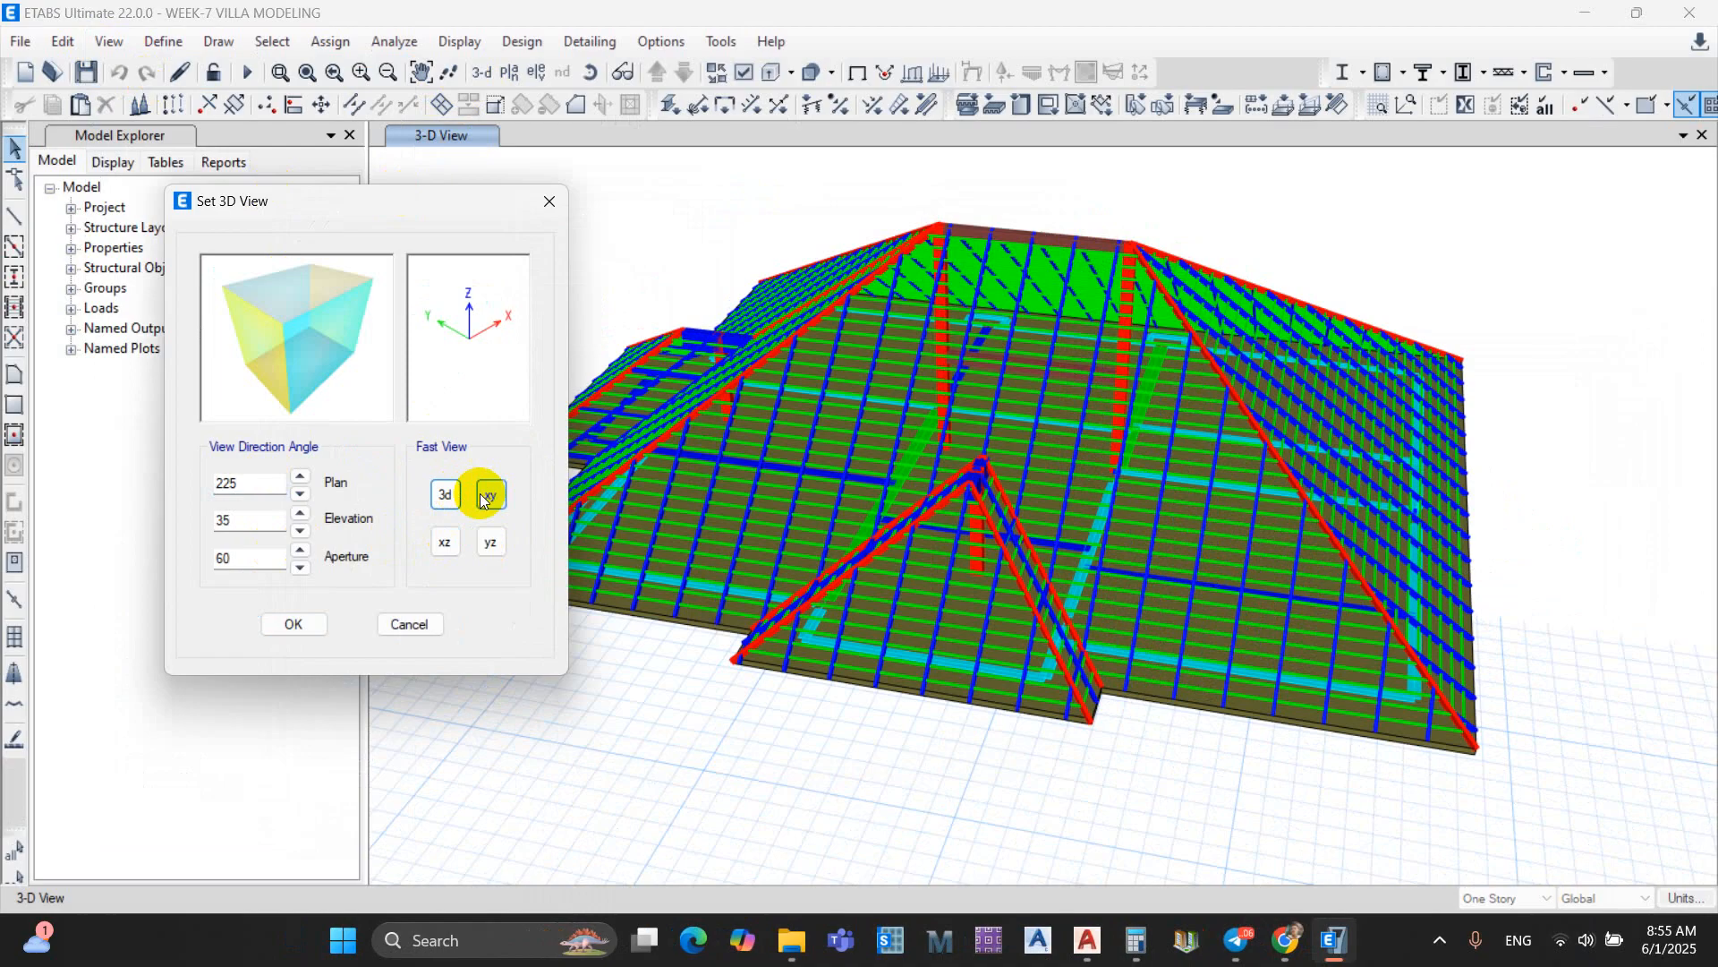
left_click(491, 494)
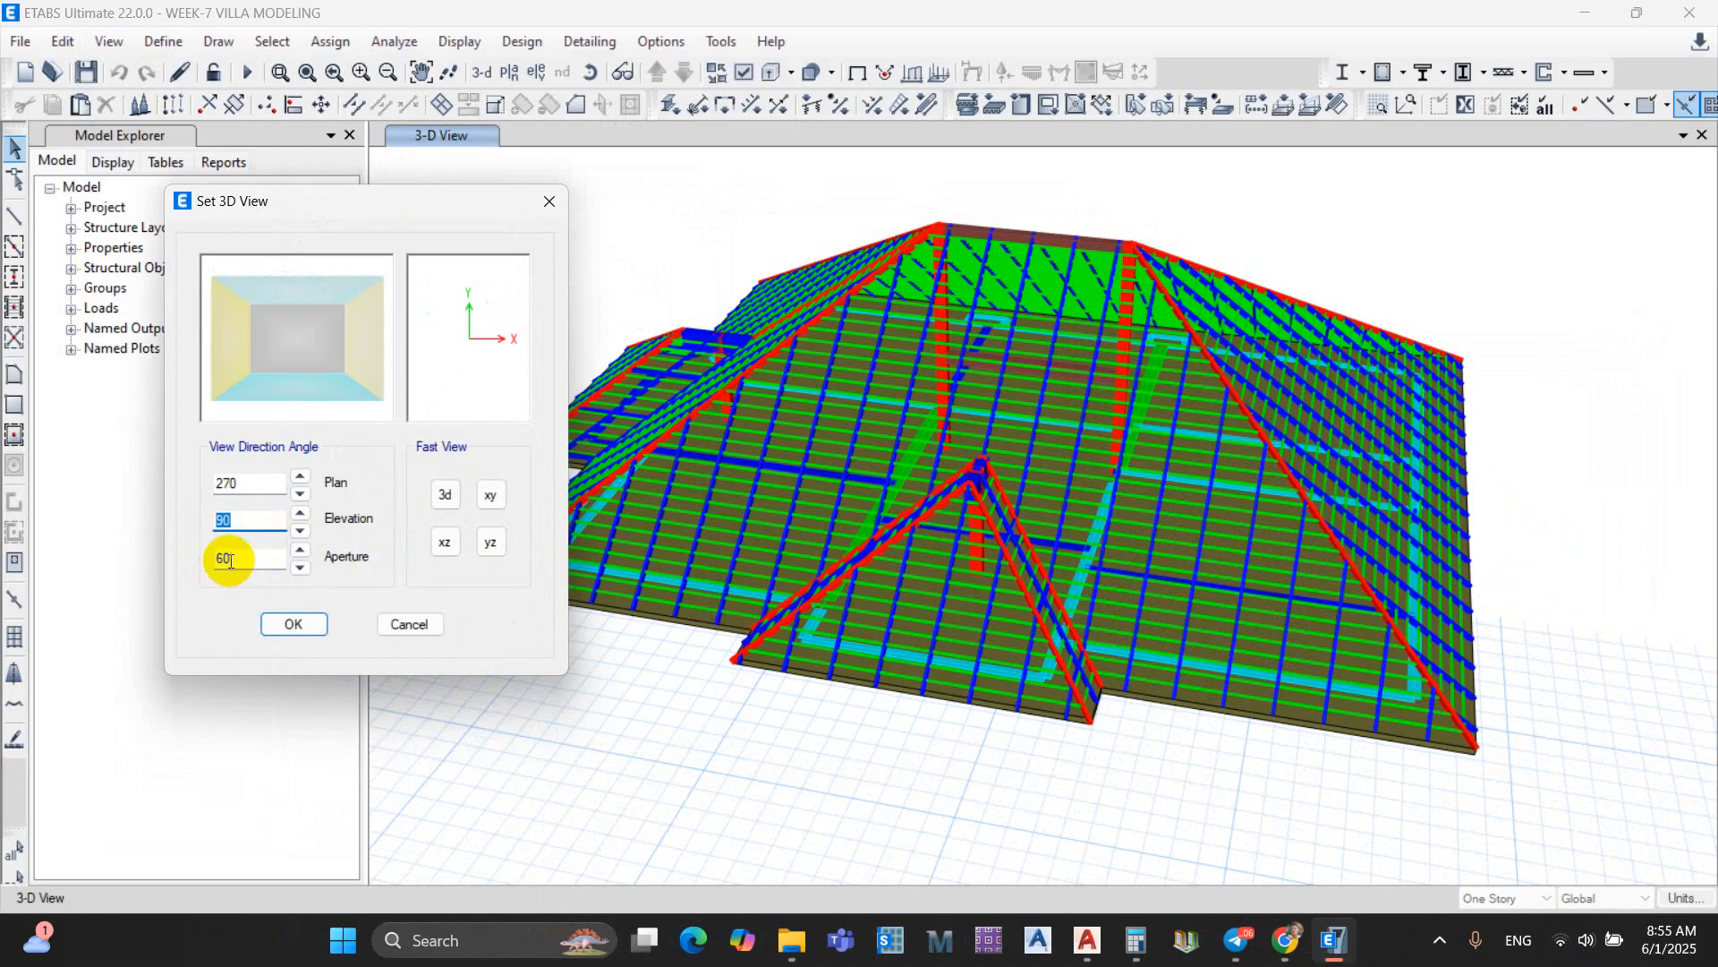
type("0")
left_click(294, 623)
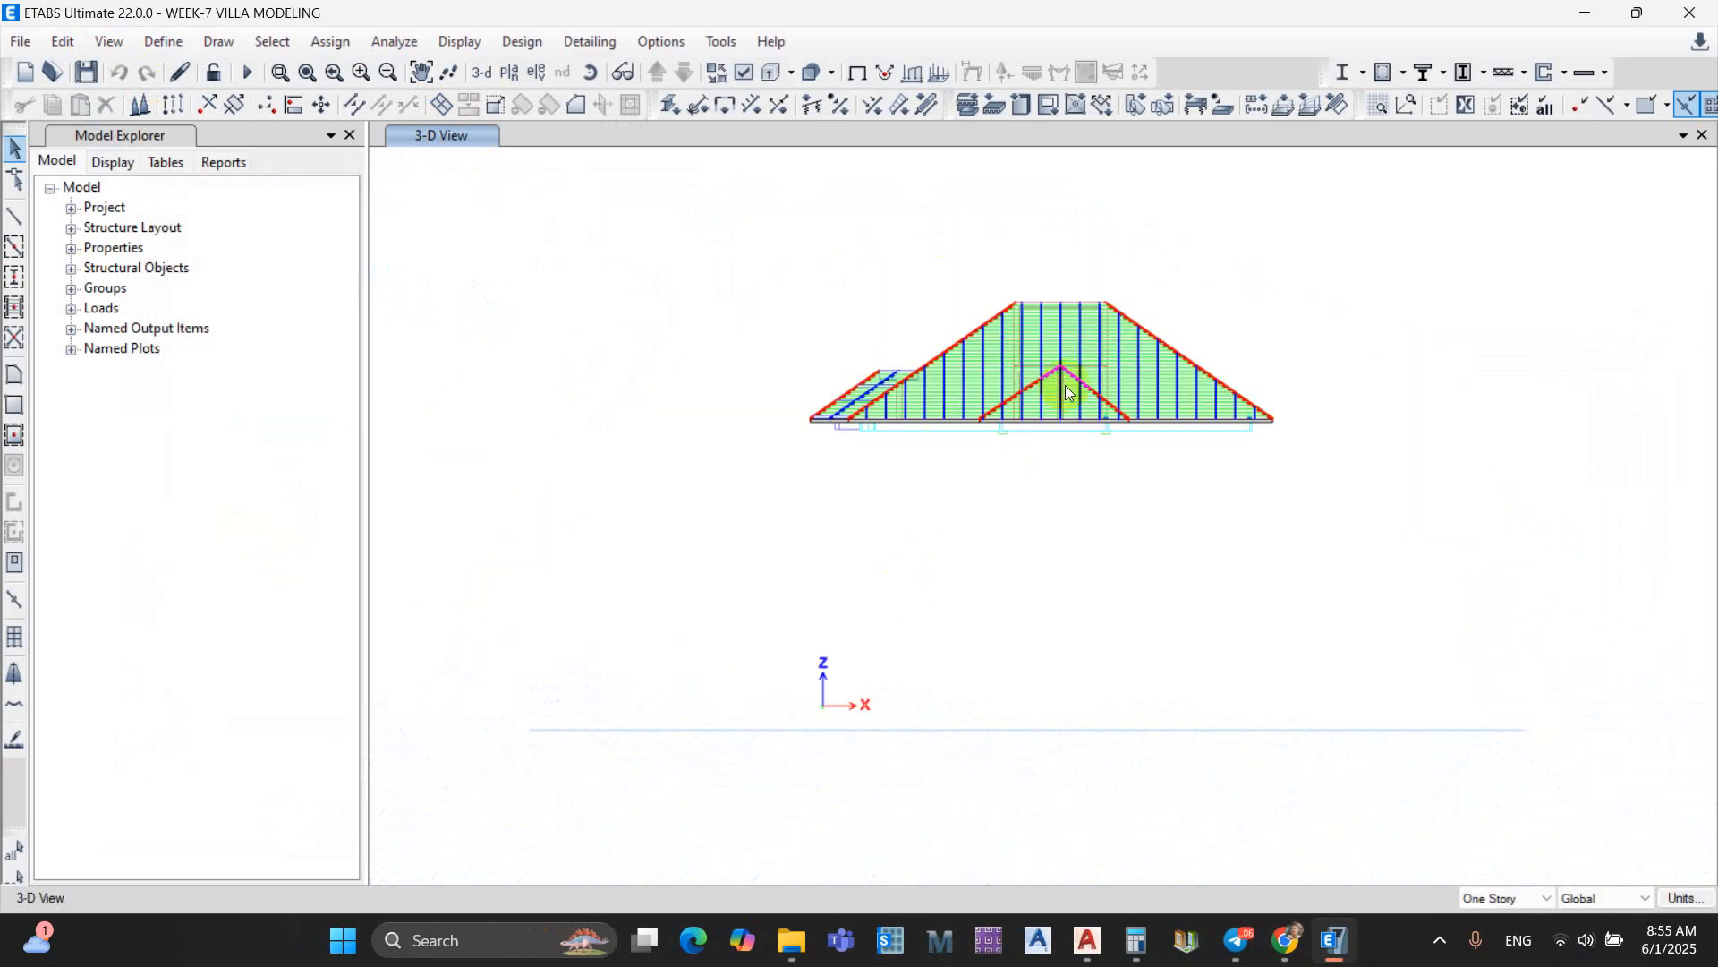
scroll(1065, 392, "up", 4)
scroll(1038, 421, "down", 2)
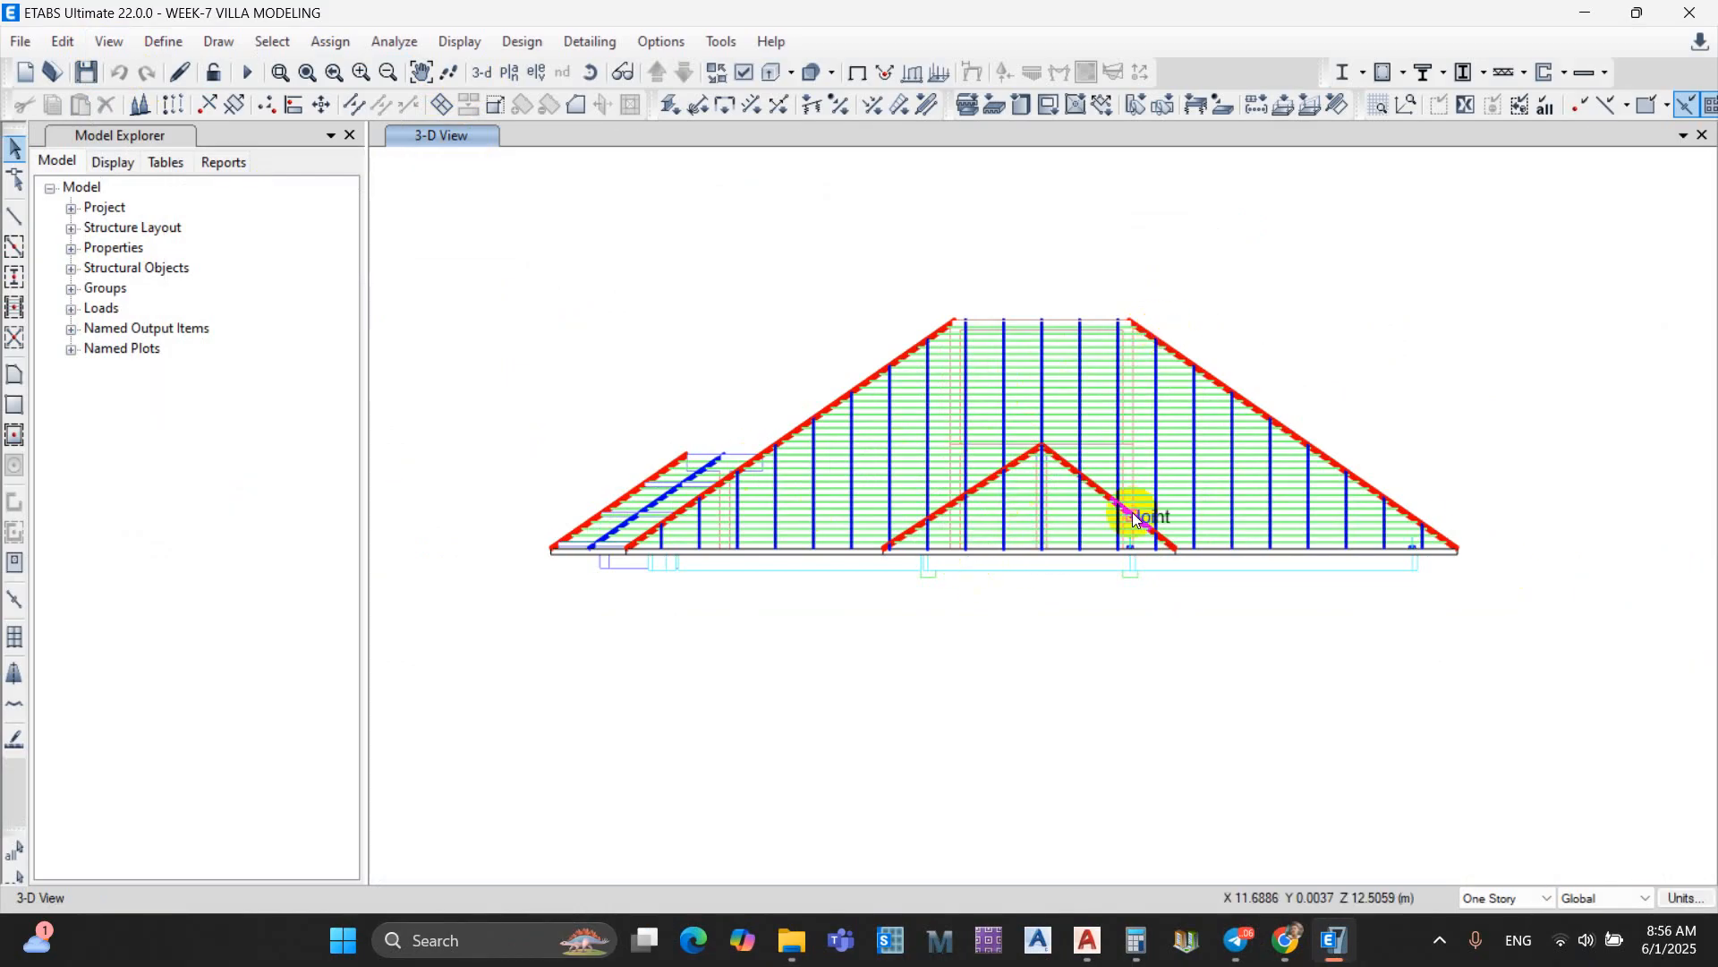
scroll(1006, 519, "up", 2)
scroll(993, 521, "down", 2)
middle_click_drag(986, 547, 606, 466, "shift")
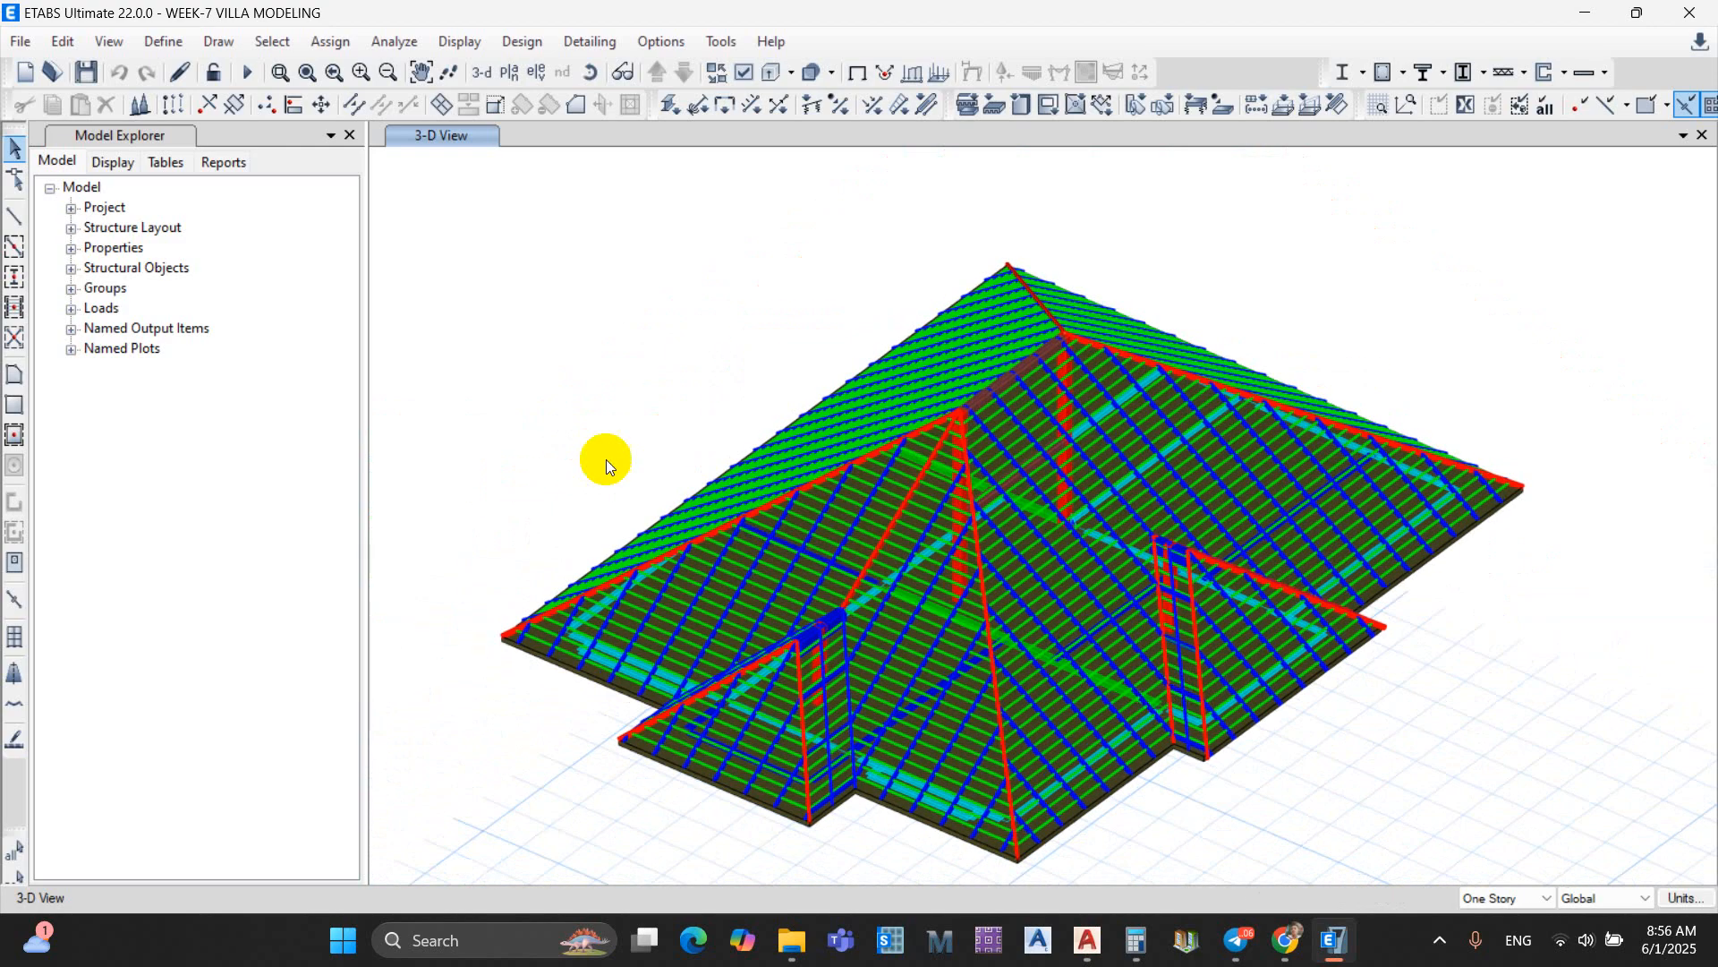
Step: Set the 3D view to the xy plan direction and fit the whole roof with a rubber band zoom
left_click(109, 41)
left_click(122, 69)
left_click_drag(794, 238, 267, 109)
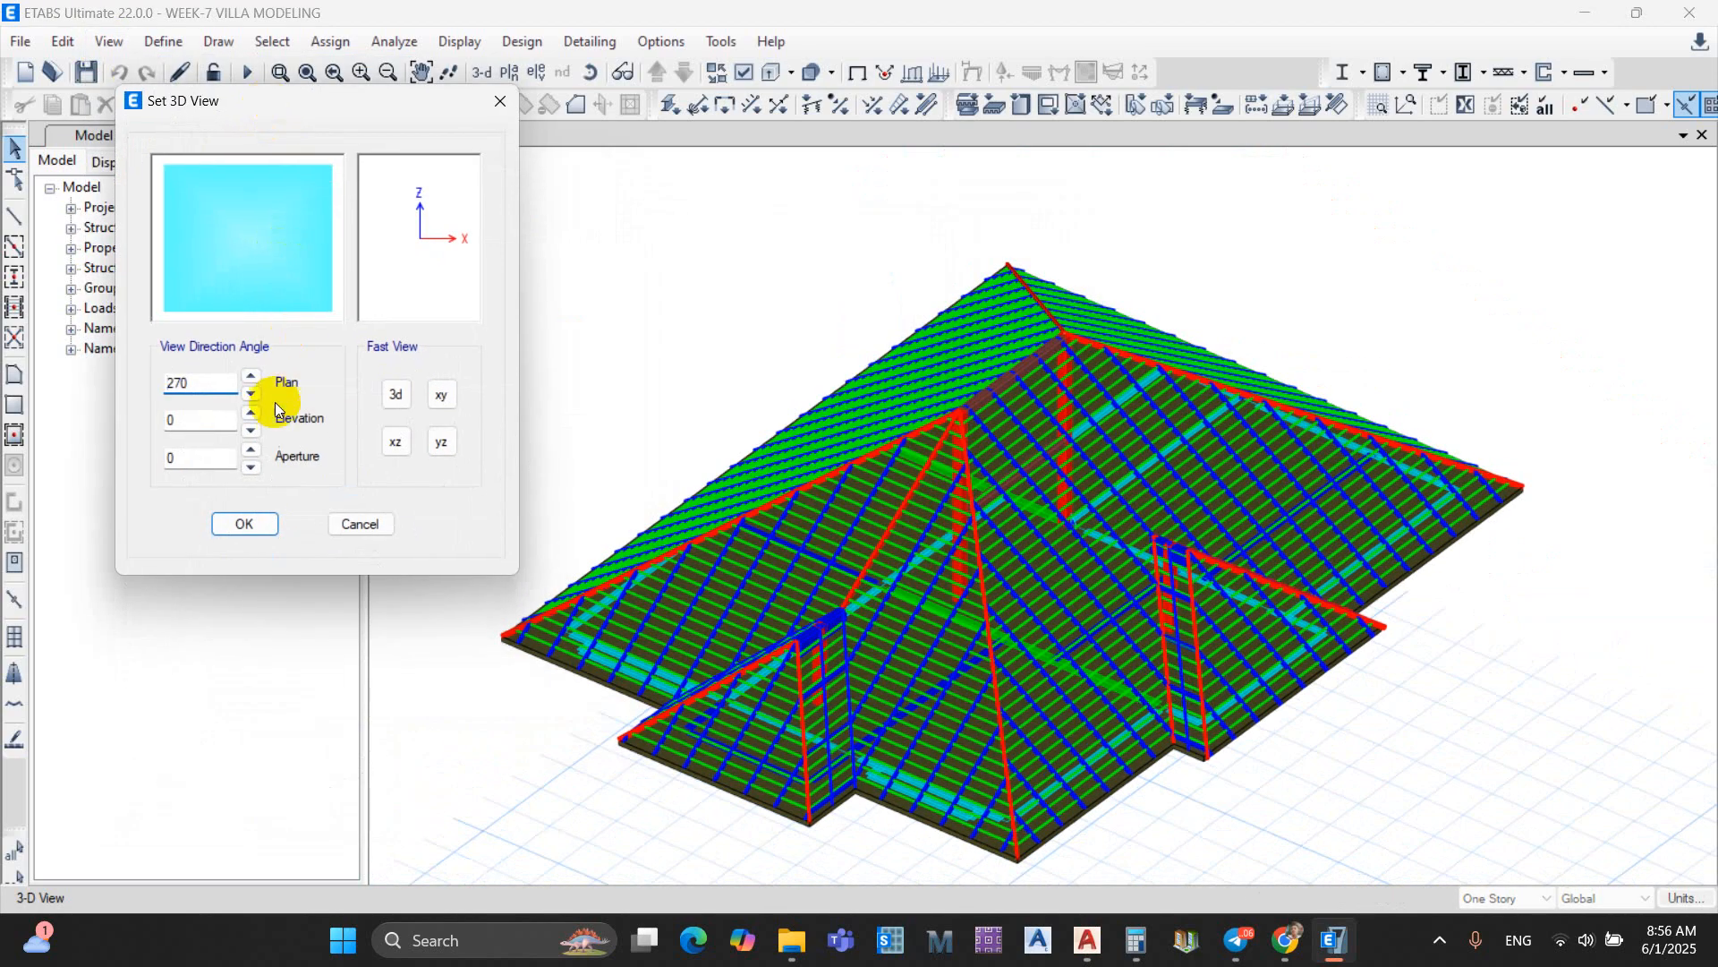
left_click(444, 394)
left_click(241, 525)
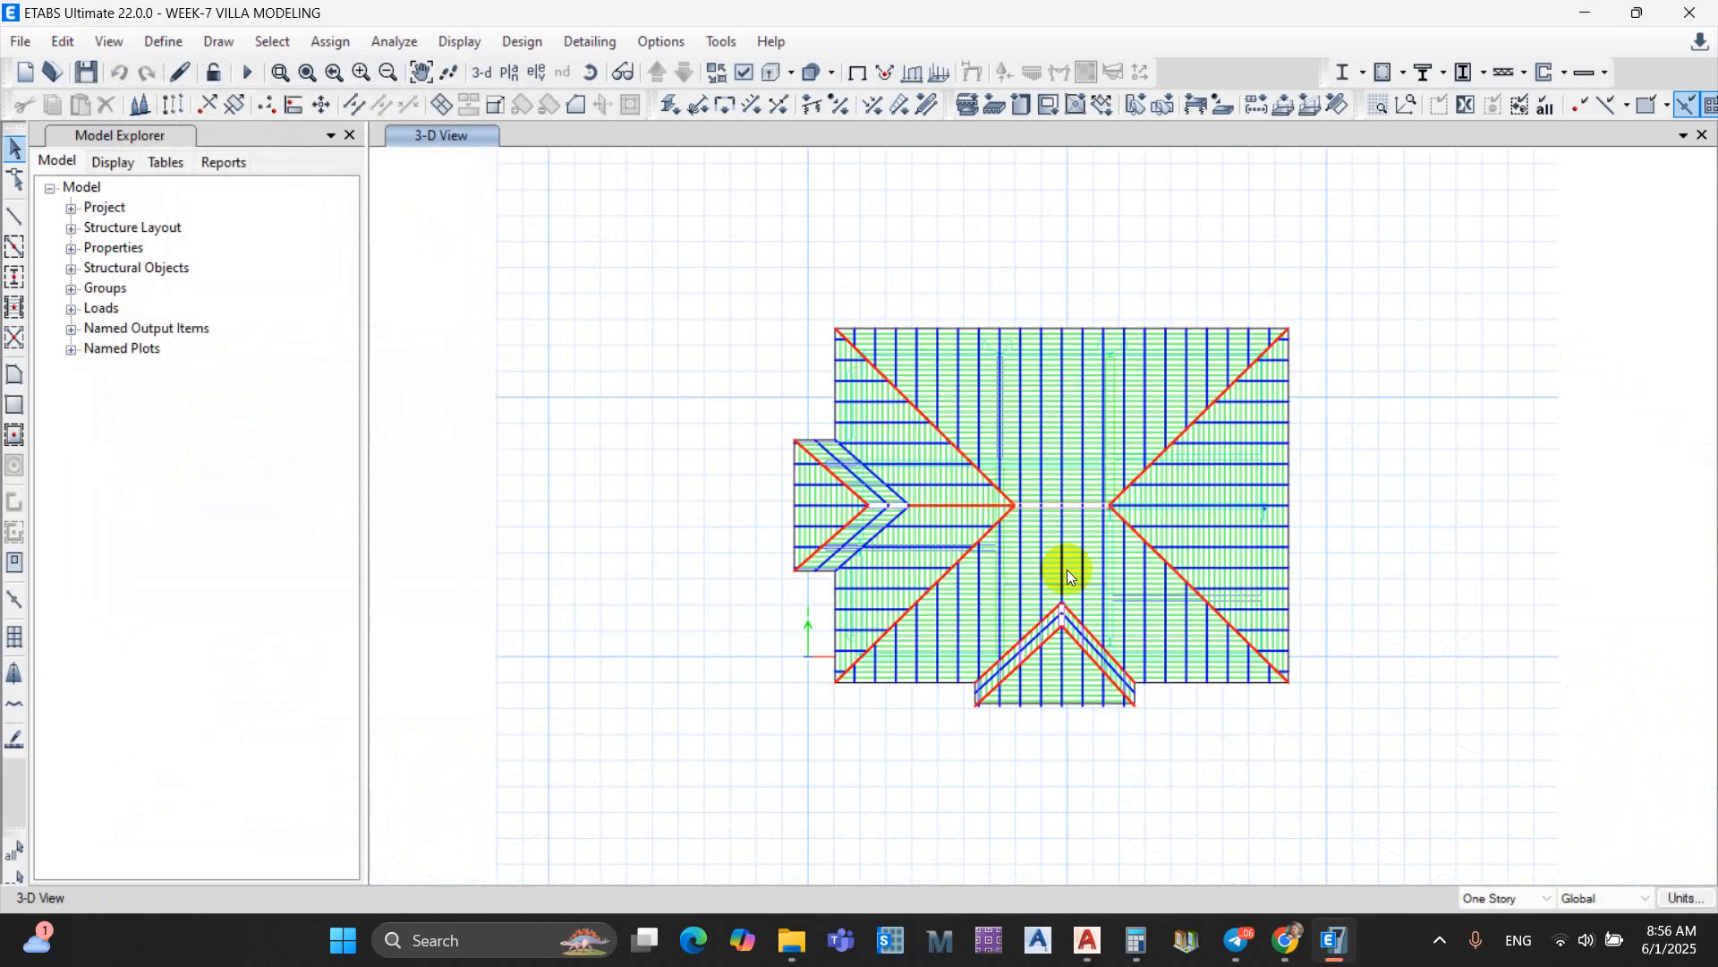
scroll(985, 505, "up", 5)
scroll(1047, 503, "down", 2)
scroll(1048, 503, "up", 2)
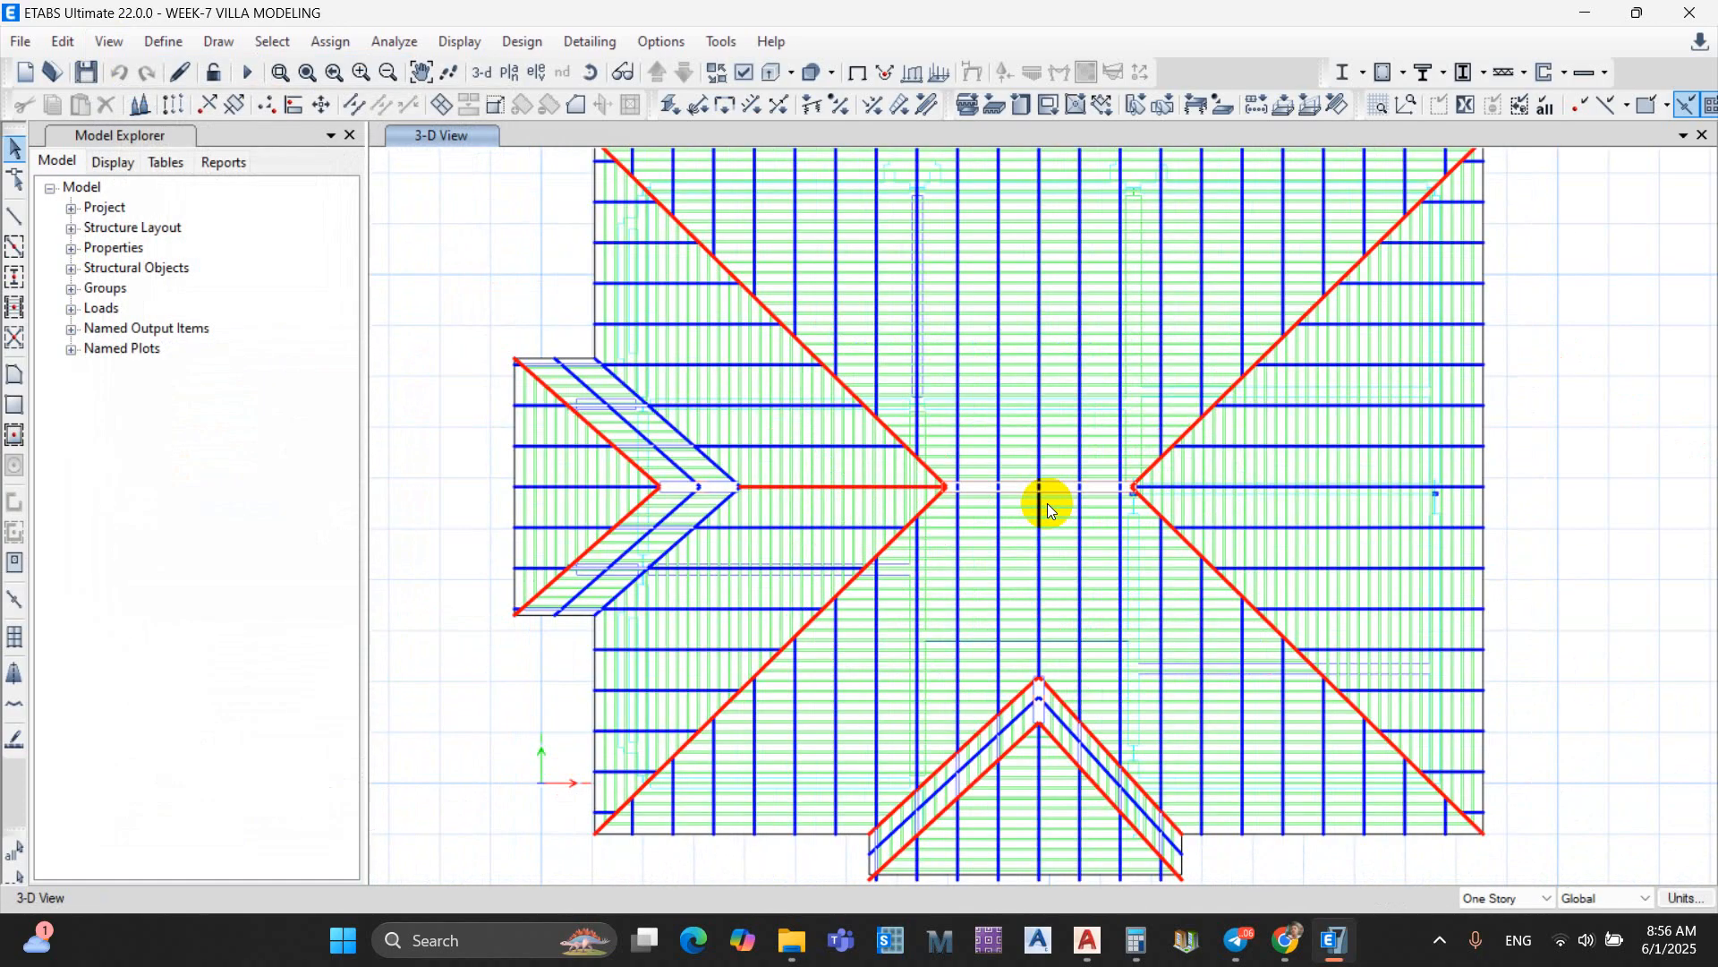
scroll(1048, 503, "down", 3)
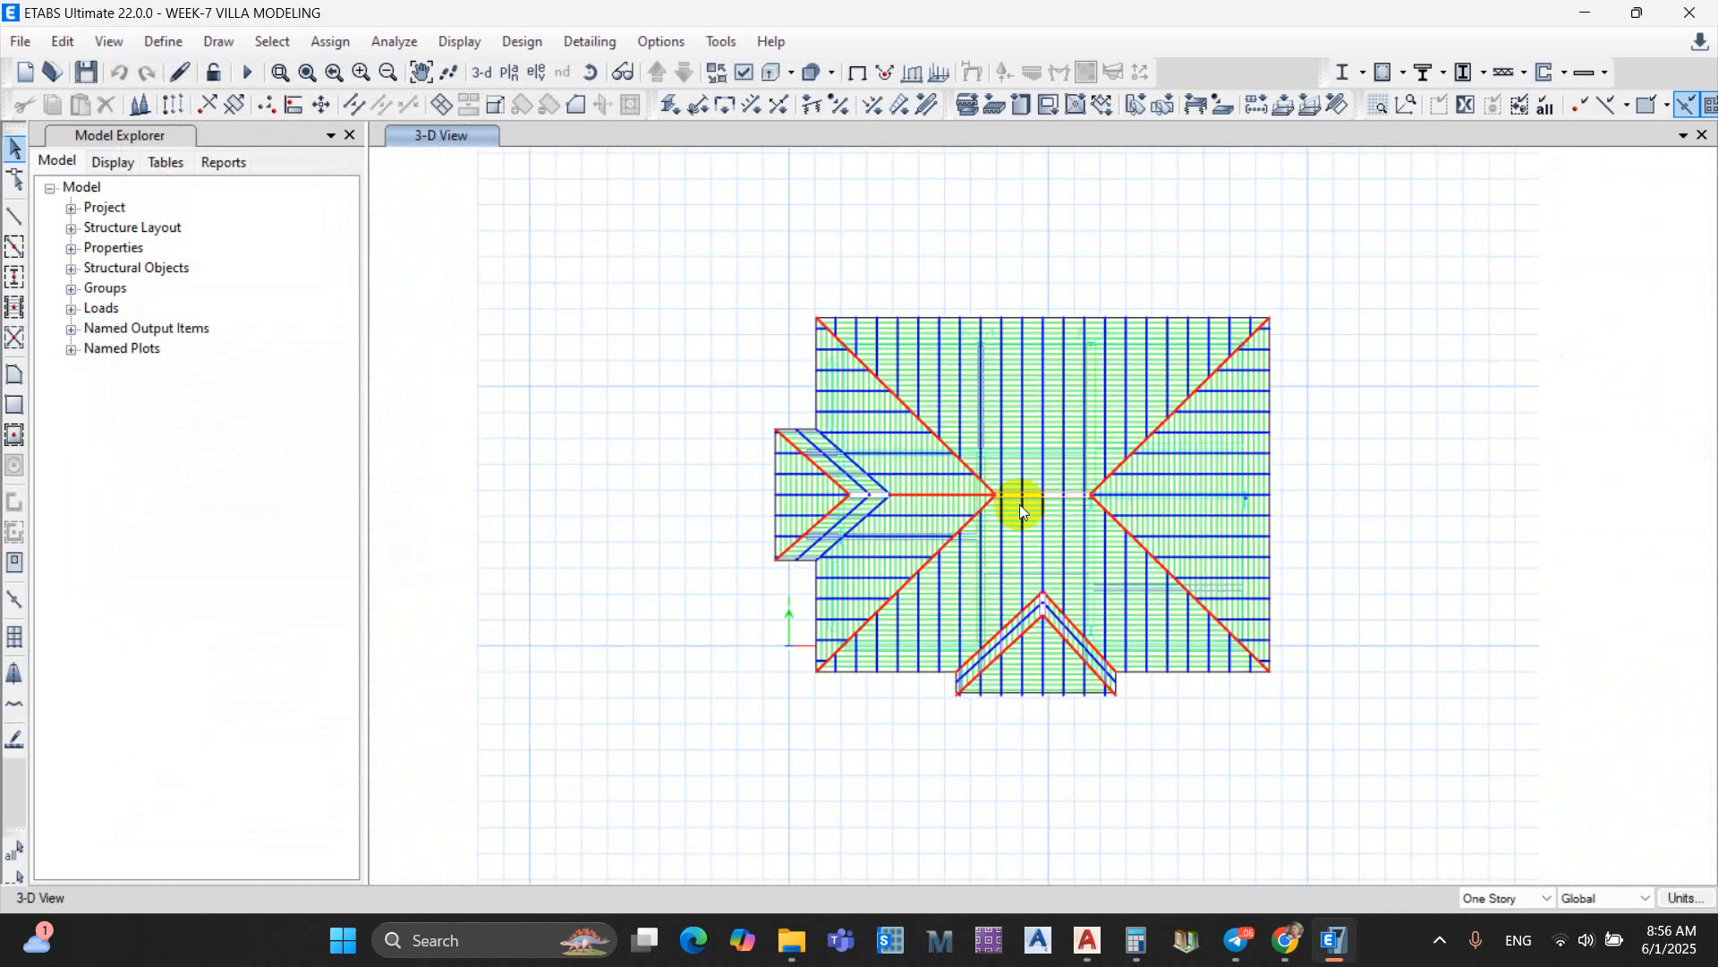
left_click(283, 77)
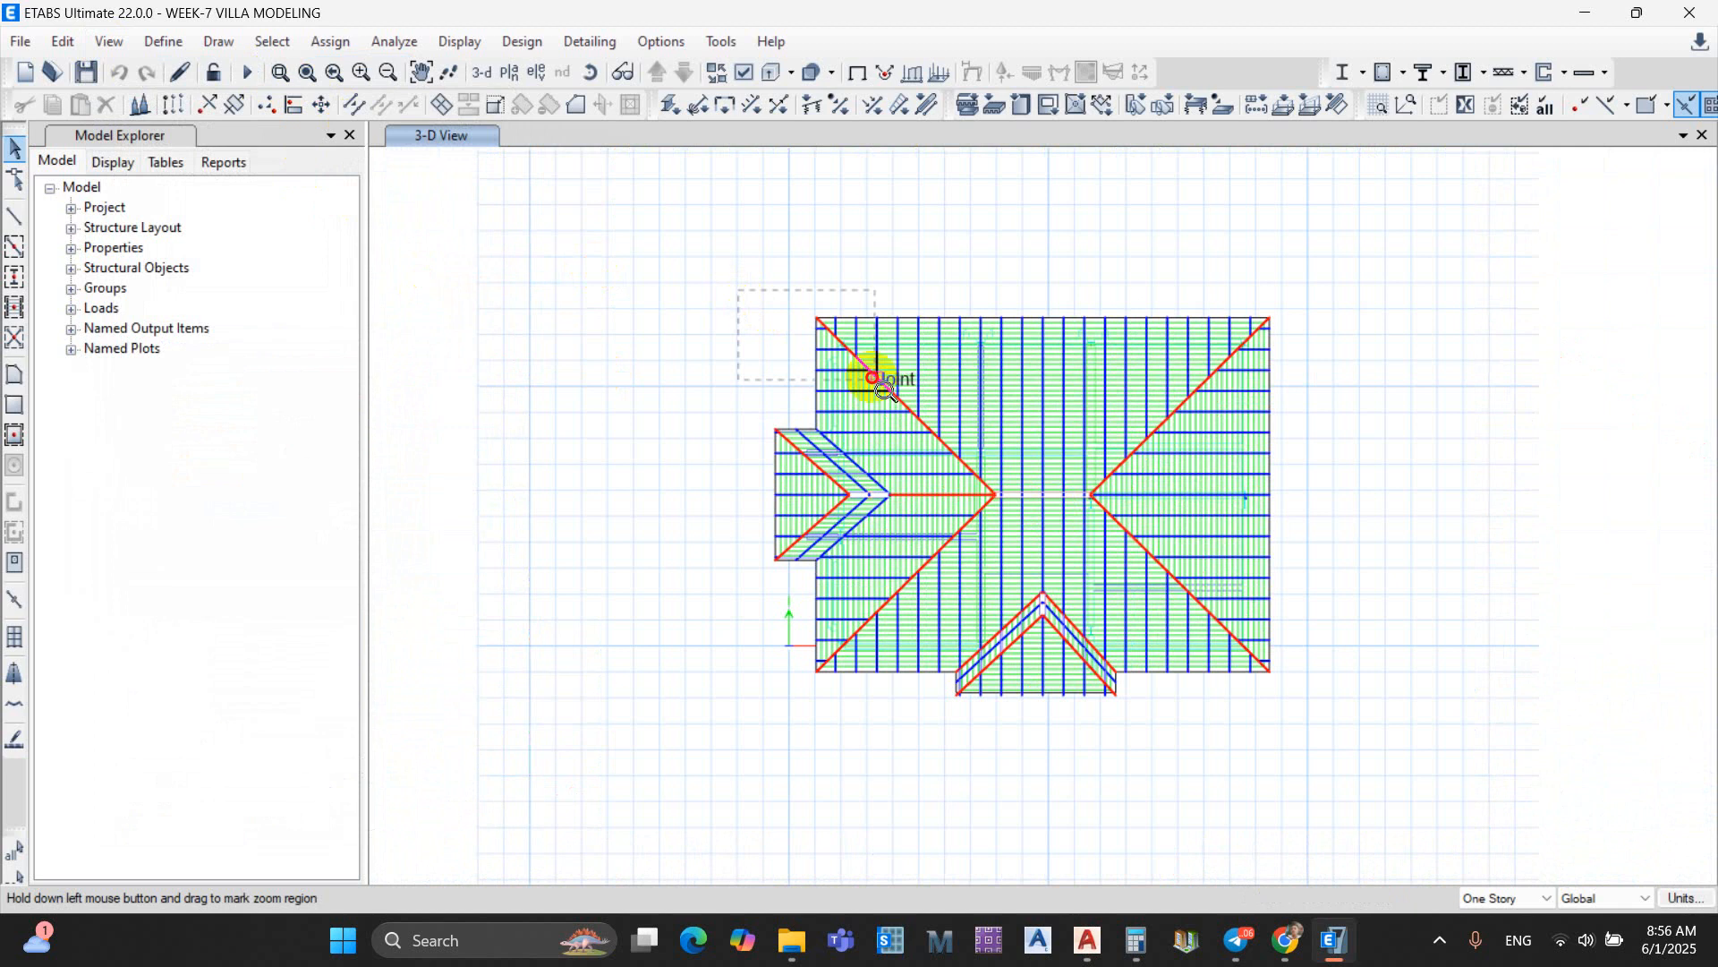
left_click_drag(1323, 743, 1324, 744)
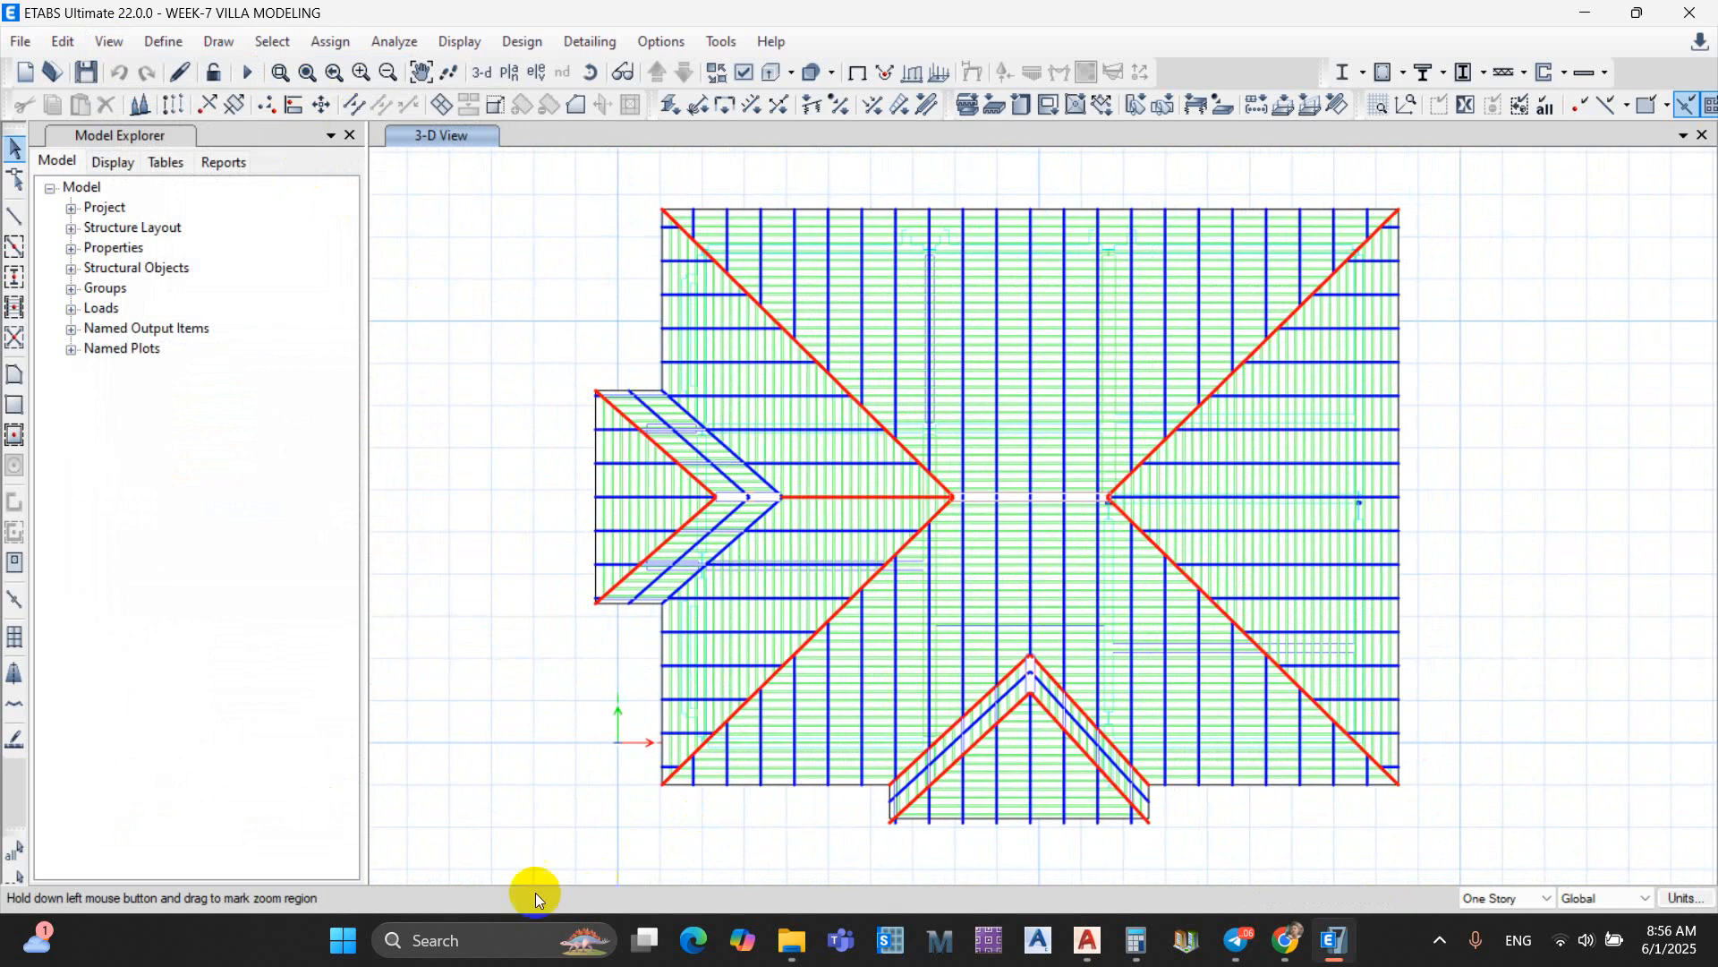
Step: Switch to Snipping Tool, capture the roof framing's plan view and close the tool
key("super")
left_click(486, 337)
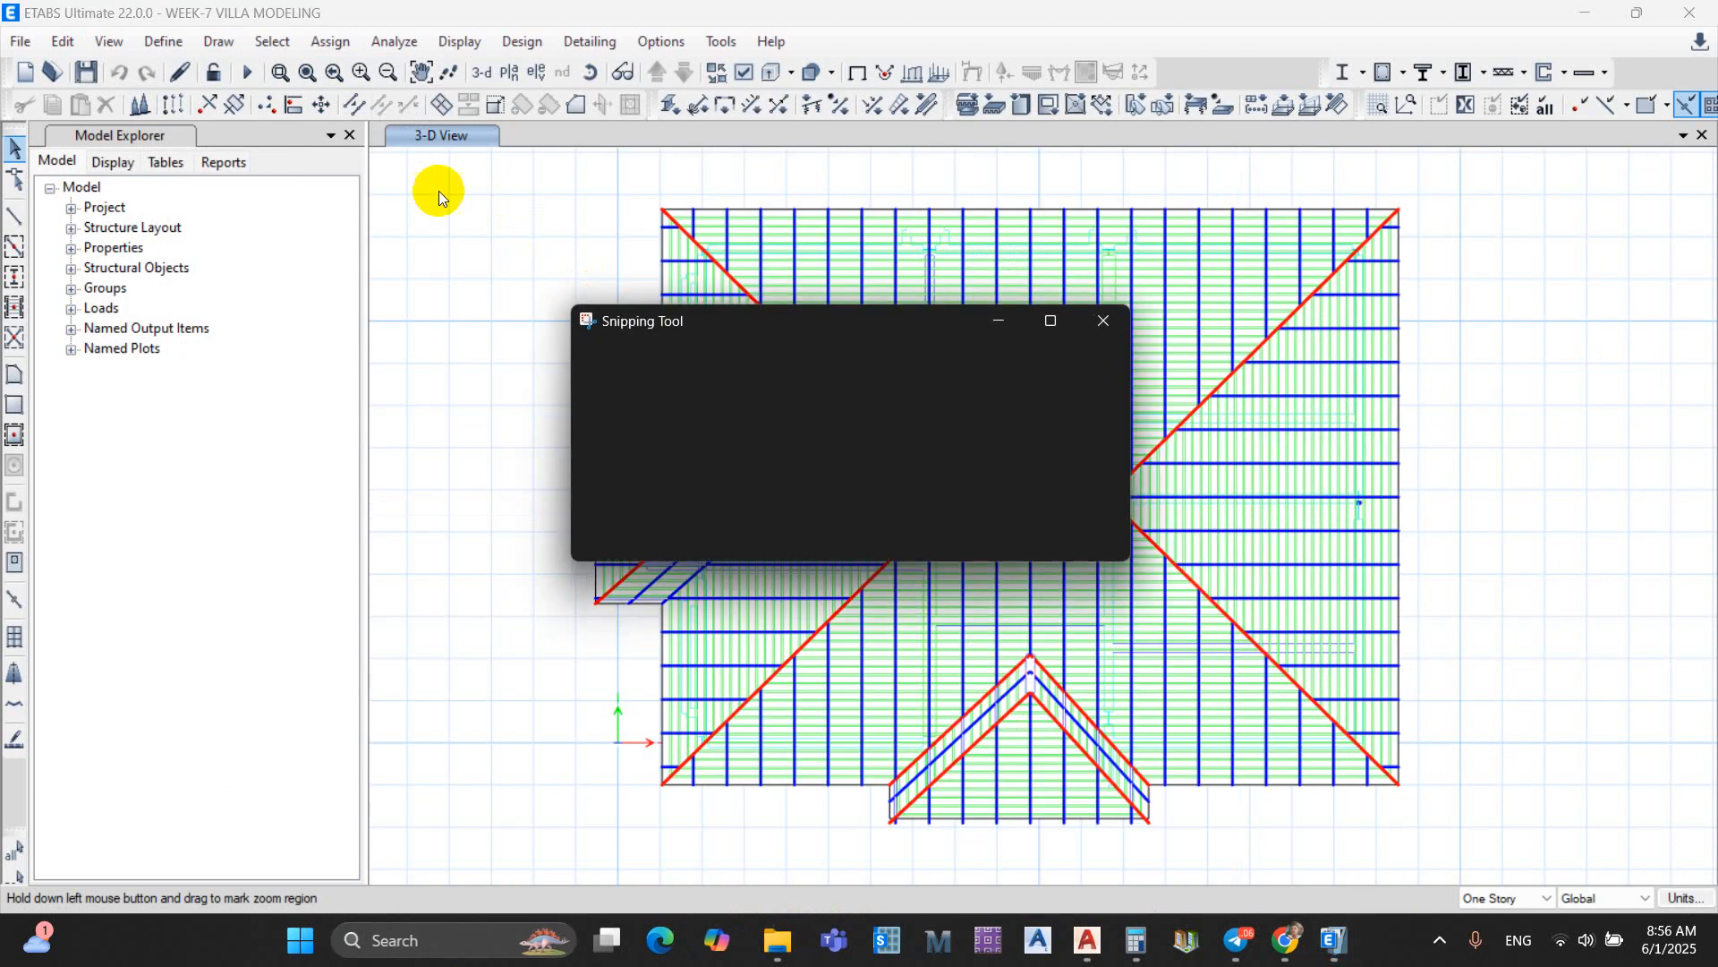
left_click(627, 365)
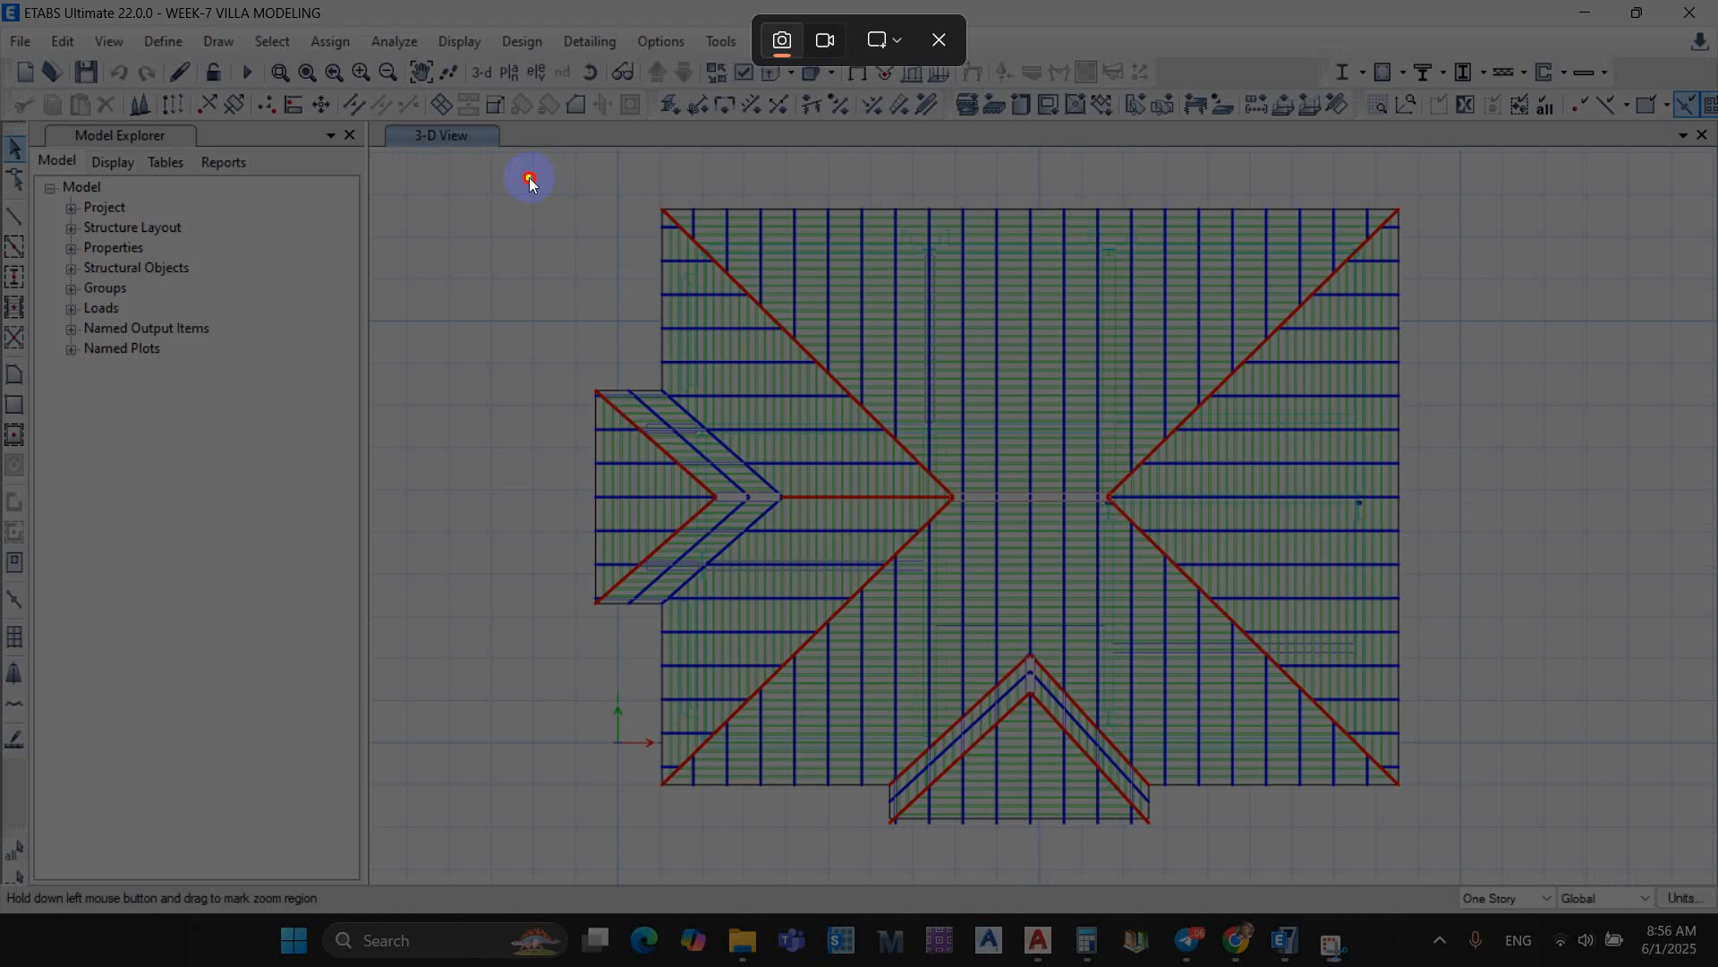
left_click_drag(527, 176, 1515, 864)
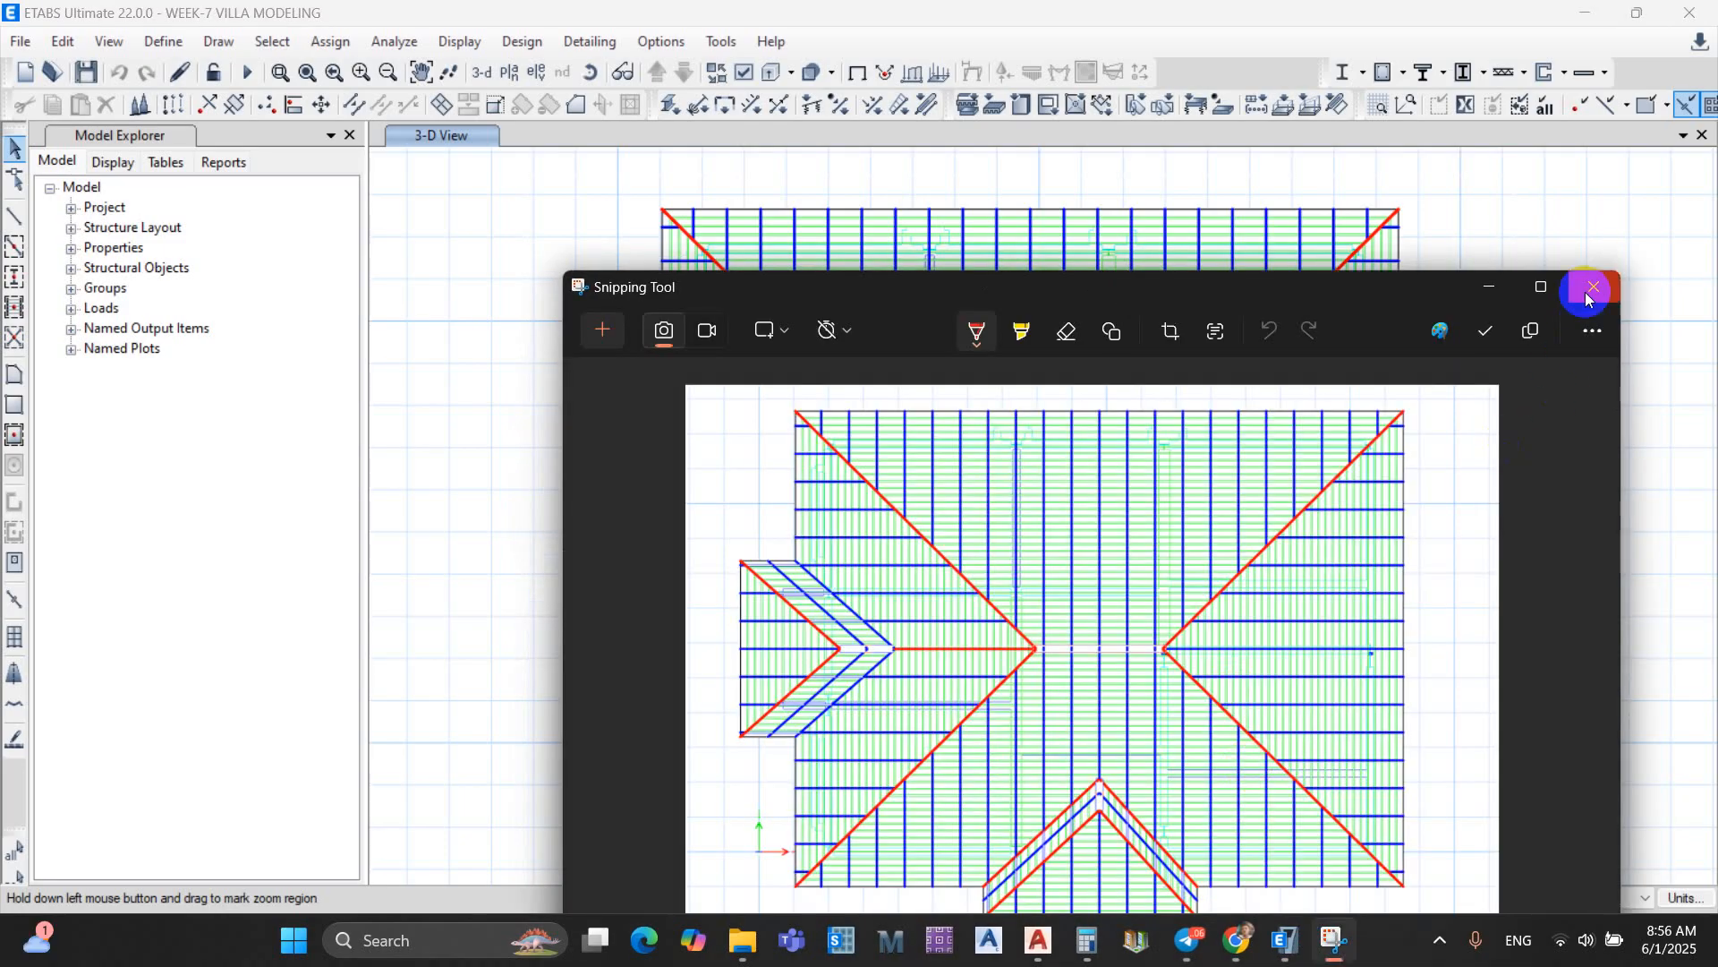
left_click(1589, 292)
Step: Switch to File Explorer and copy the three 2025-06-01 roof screenshots from the Screenshots folder in Pictures
left_click(791, 940)
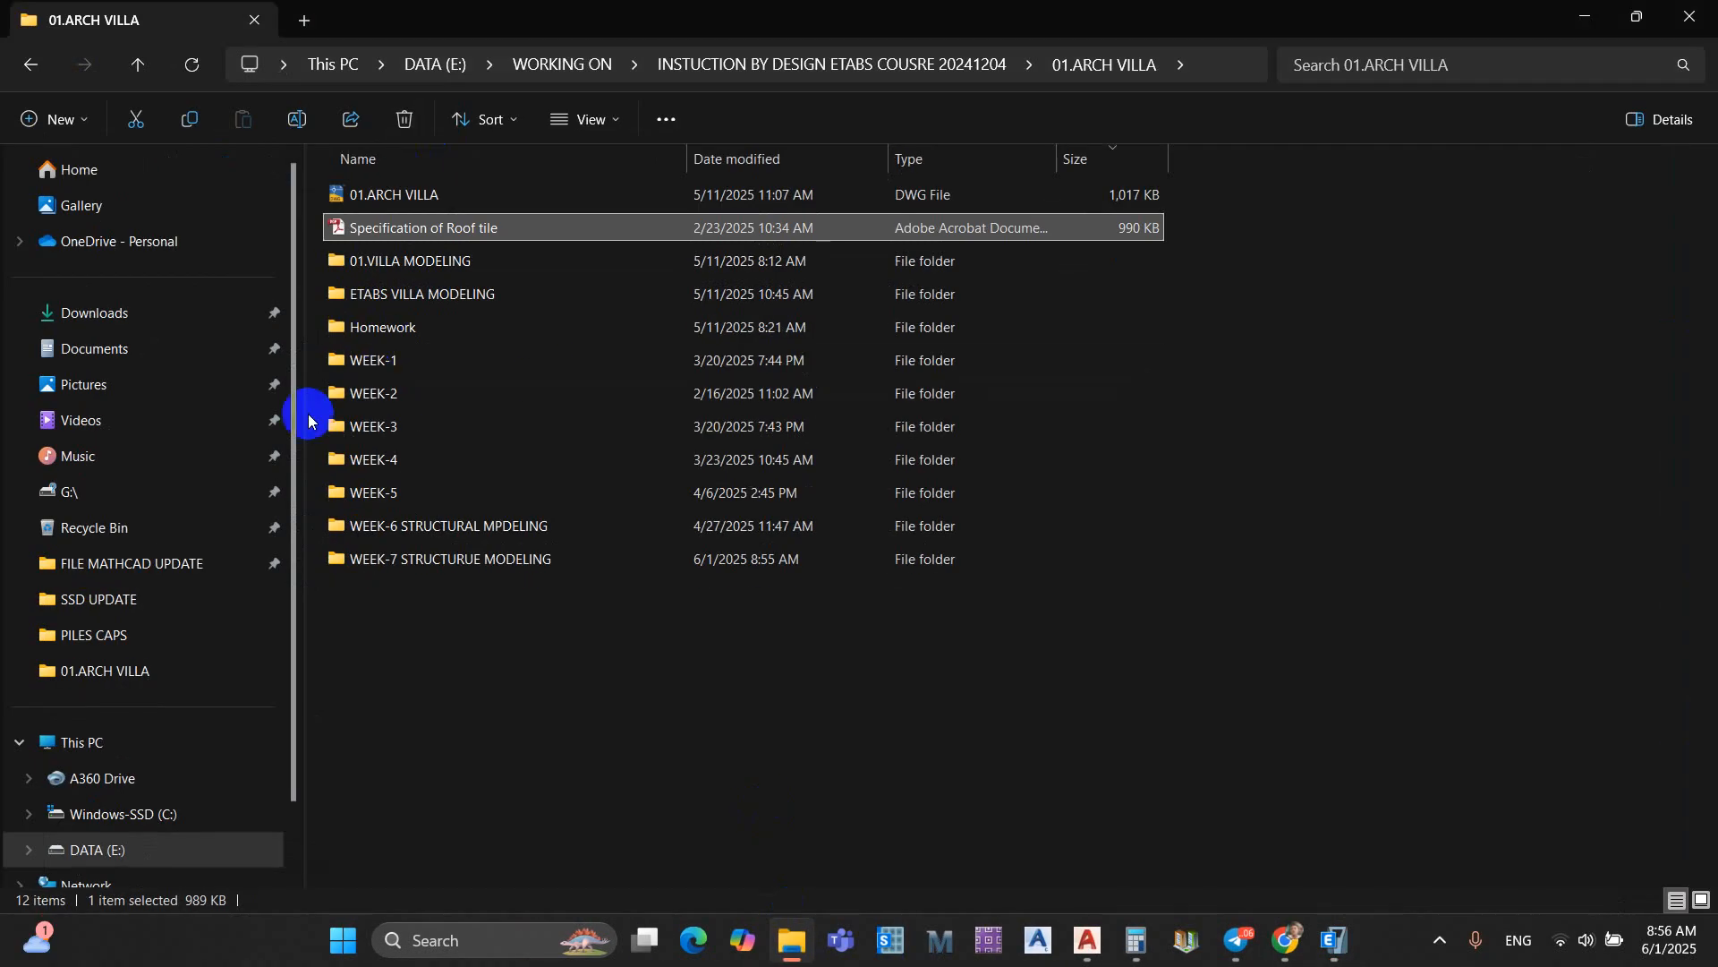
left_click(235, 849)
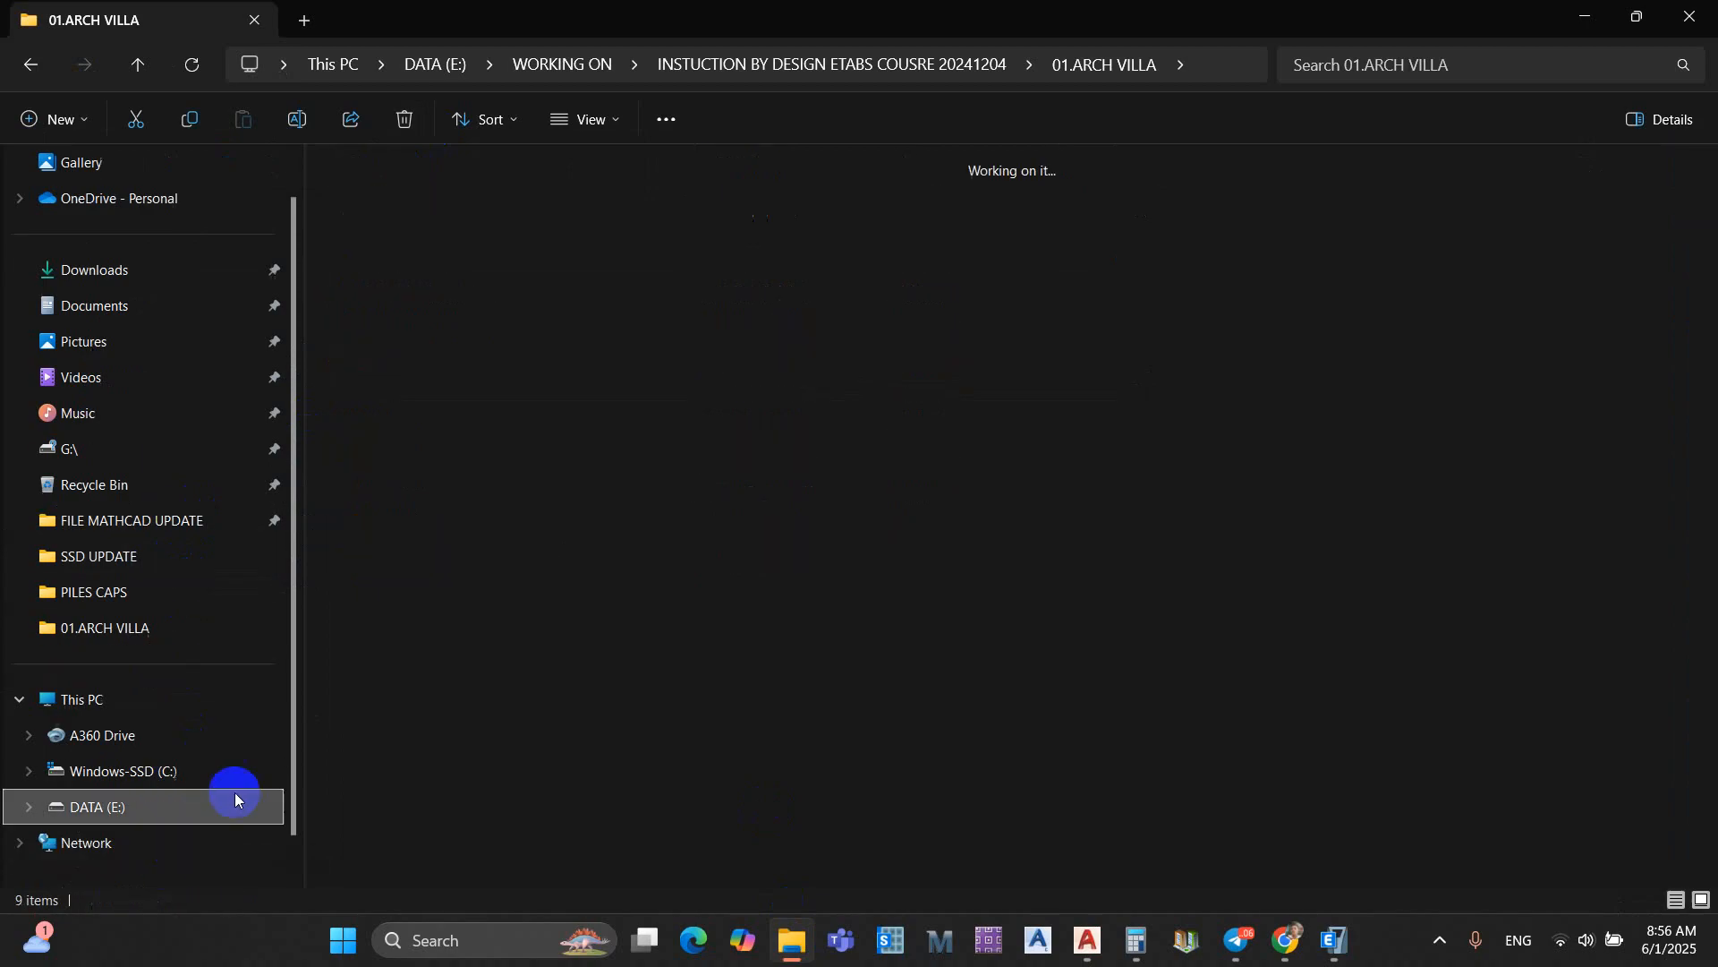
left_click(183, 341)
left_click(475, 235)
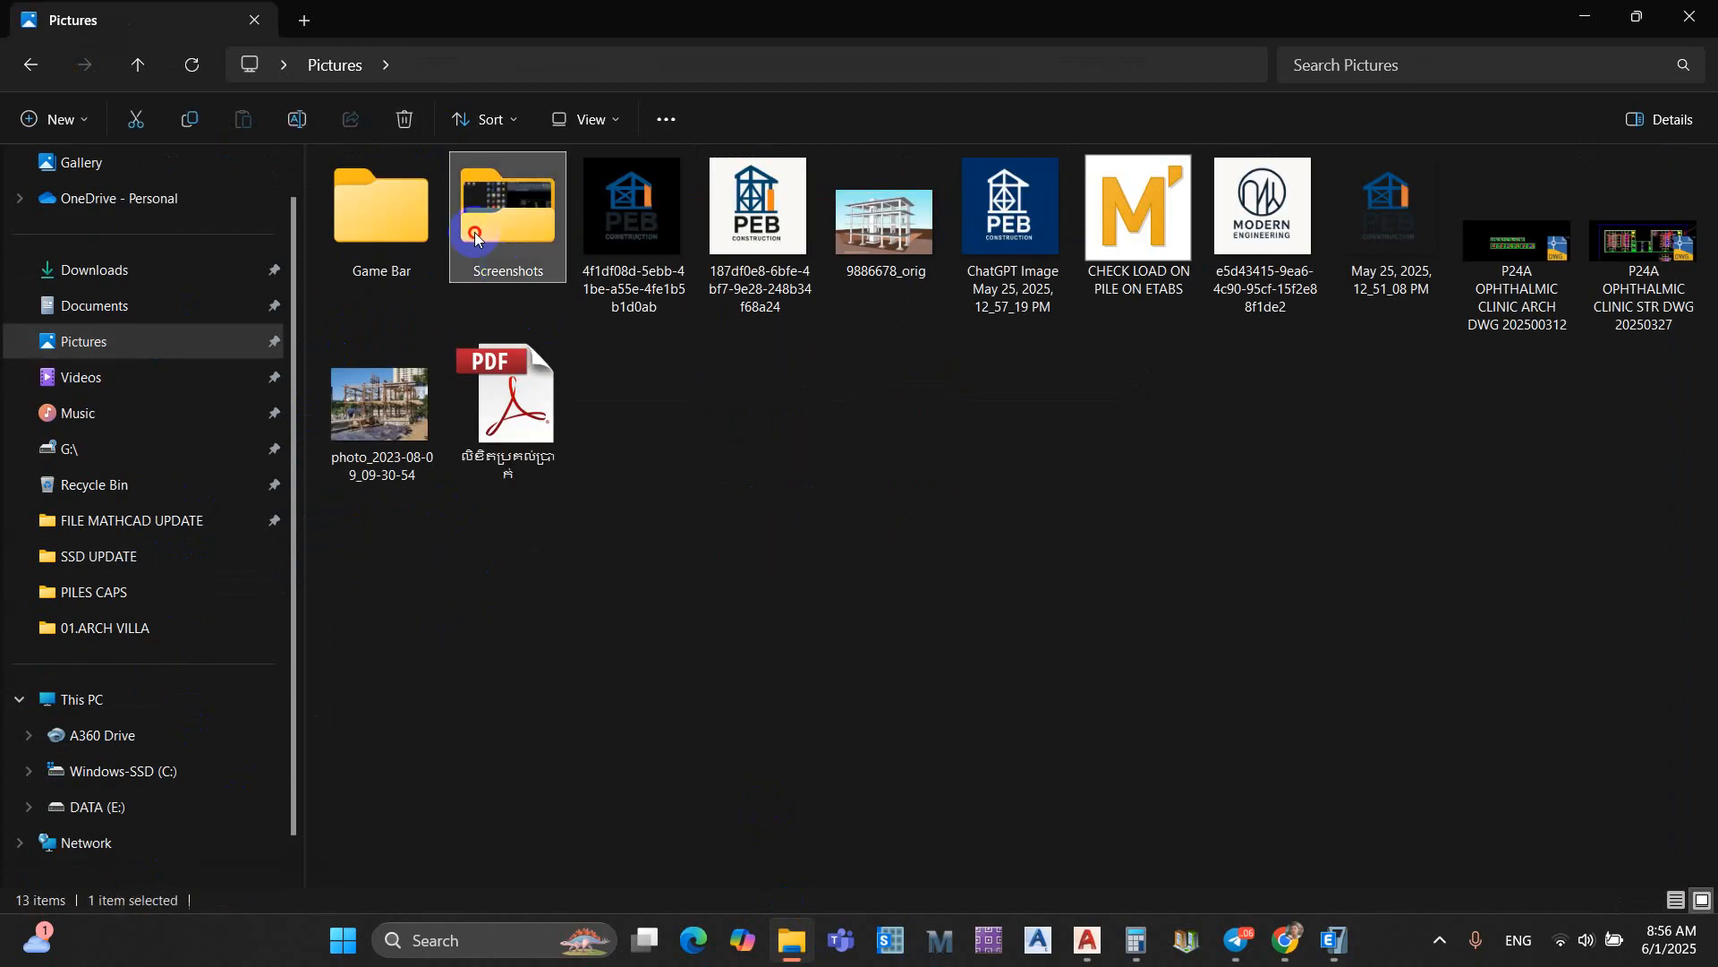
double_click(476, 234)
scroll(875, 575, "down", 15)
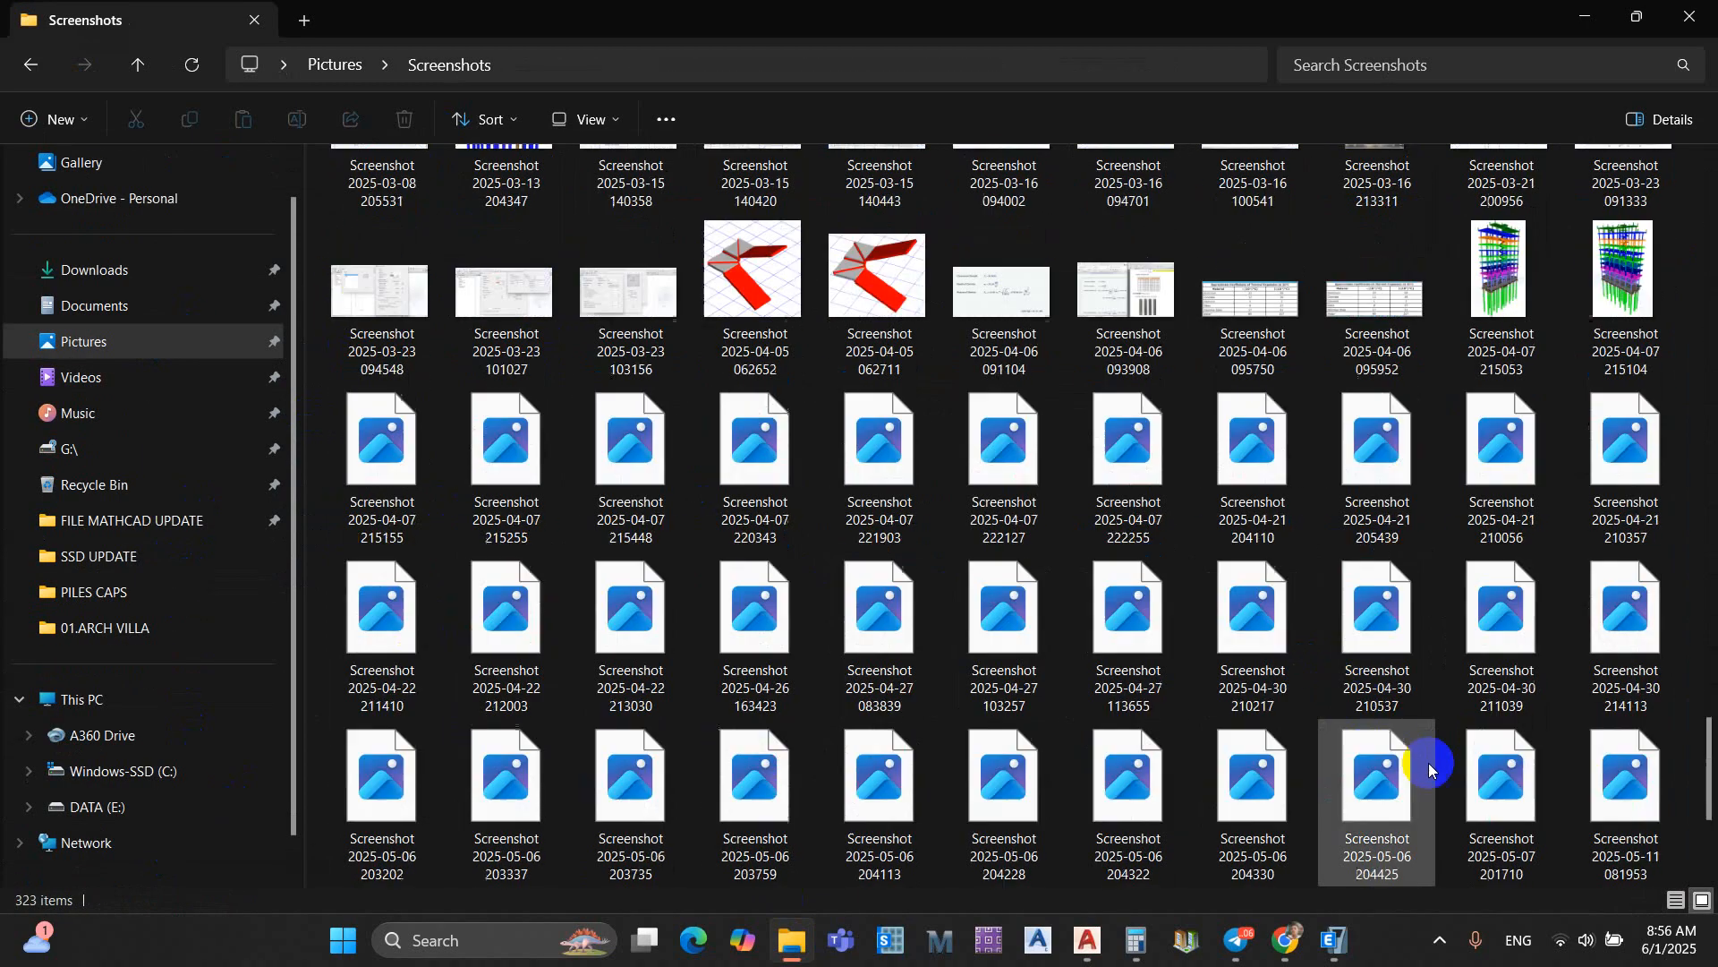
scroll(1561, 784, "down", 3)
left_click_drag(938, 807, 535, 850)
left_click_drag(887, 798, 534, 844)
right_click(535, 844)
left_click(603, 870)
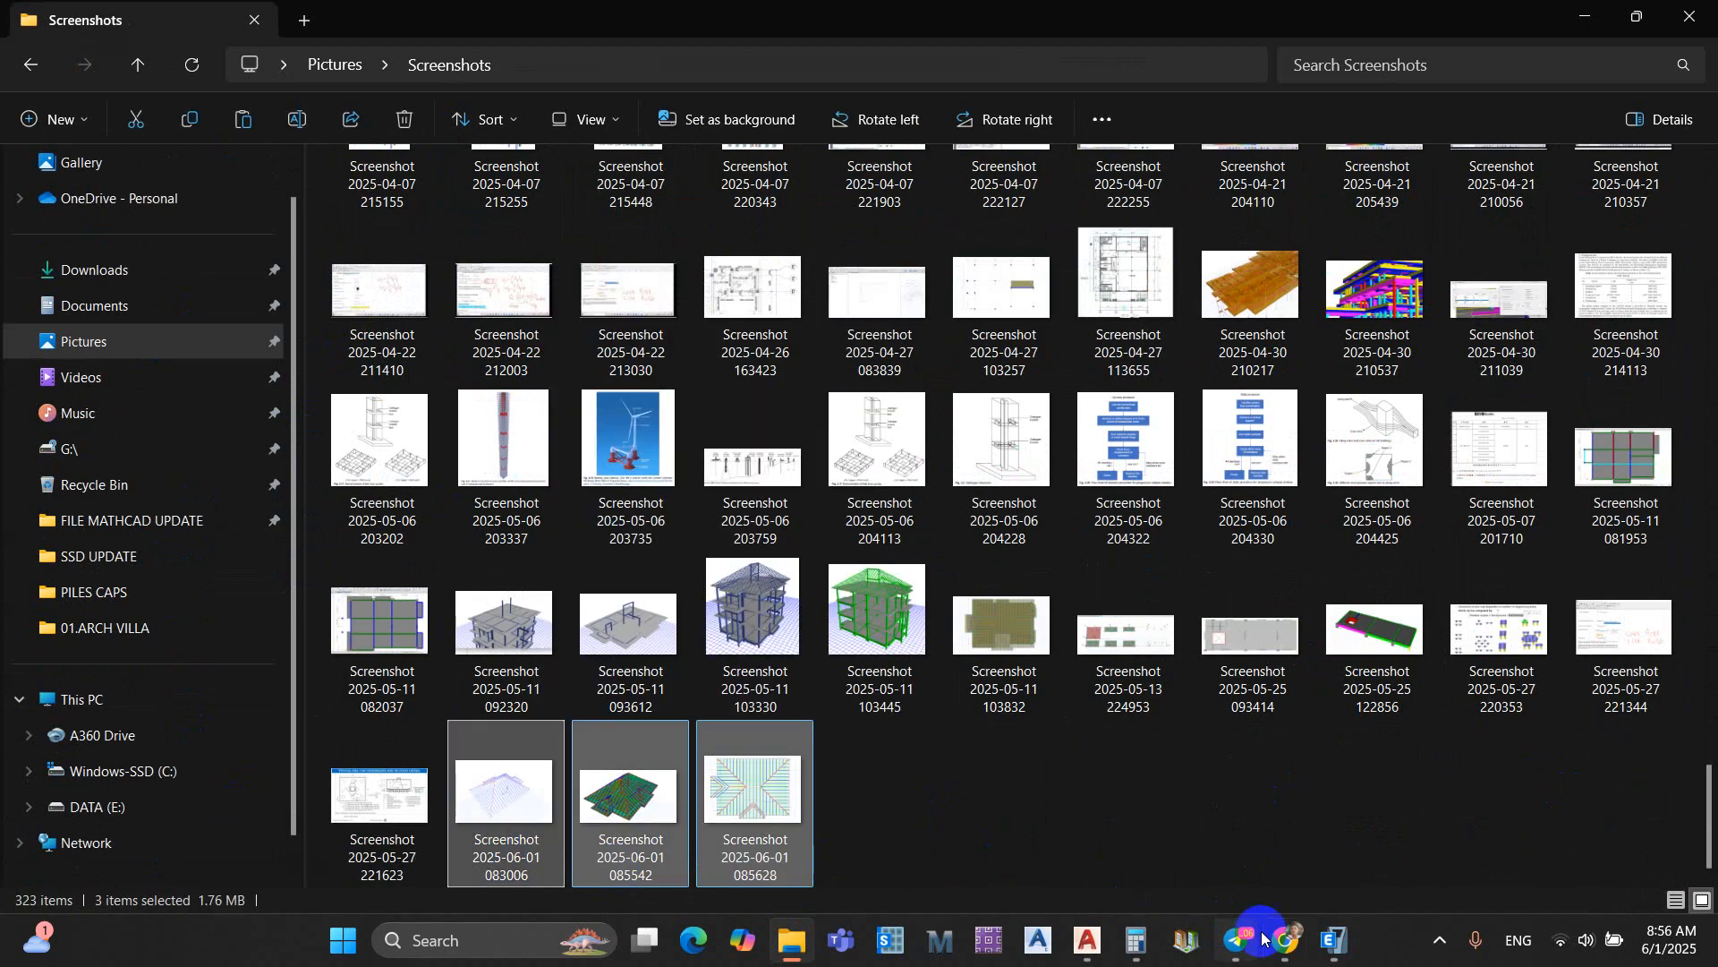
Step: Switch to Telegram, send the copied screenshots to the G1 RC DESIGN BY ETABS group and return to ETABS
left_click(1249, 934)
right_click(810, 885)
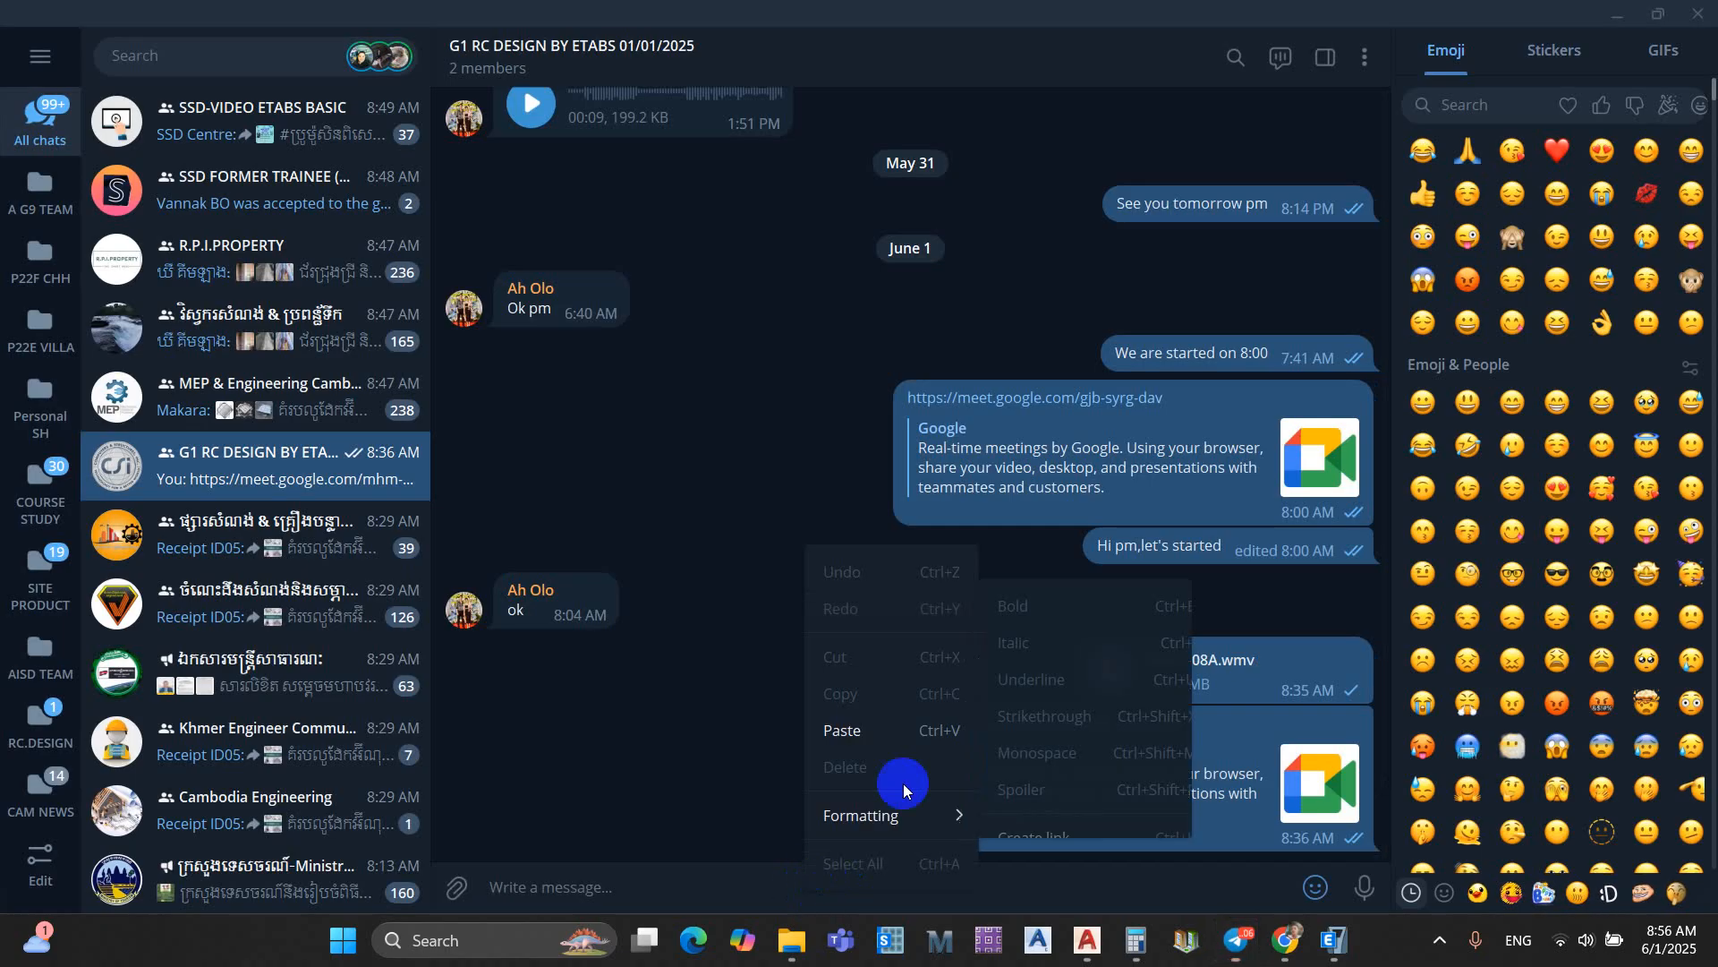
left_click(905, 730)
left_click(1020, 750)
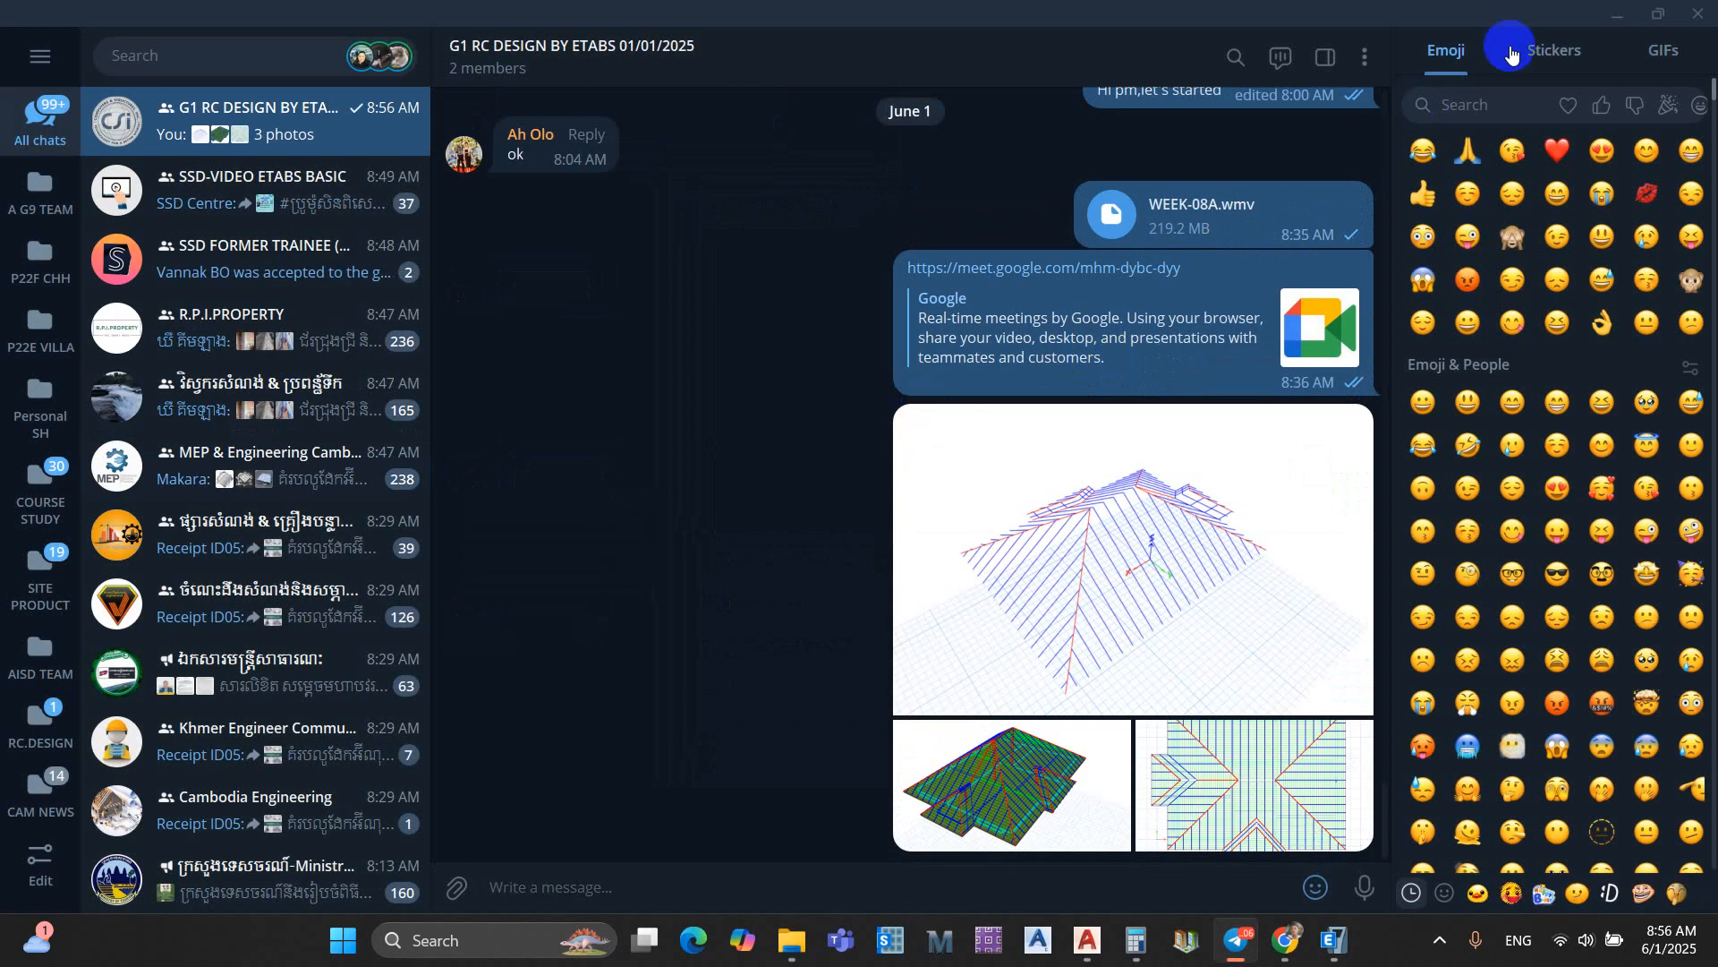
left_click(1617, 16)
left_click(1585, 16)
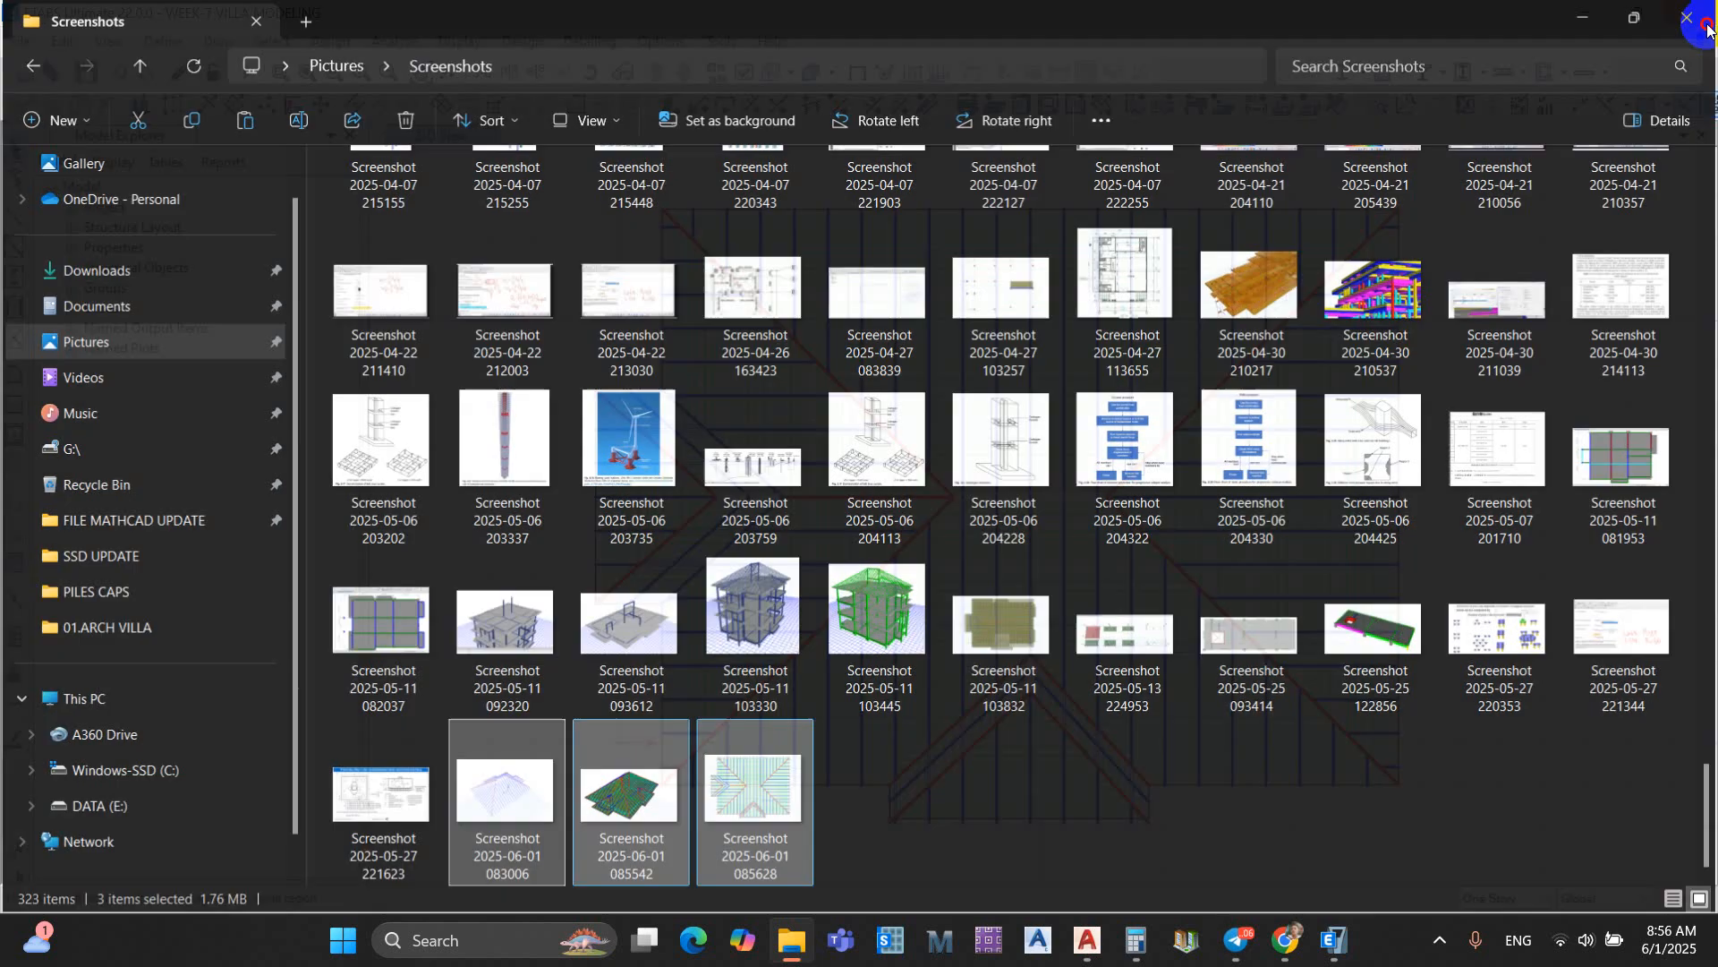
Step: Restore the 3D view direction, orbit around the isolated roof and show all objects of the villa
left_click(491, 72)
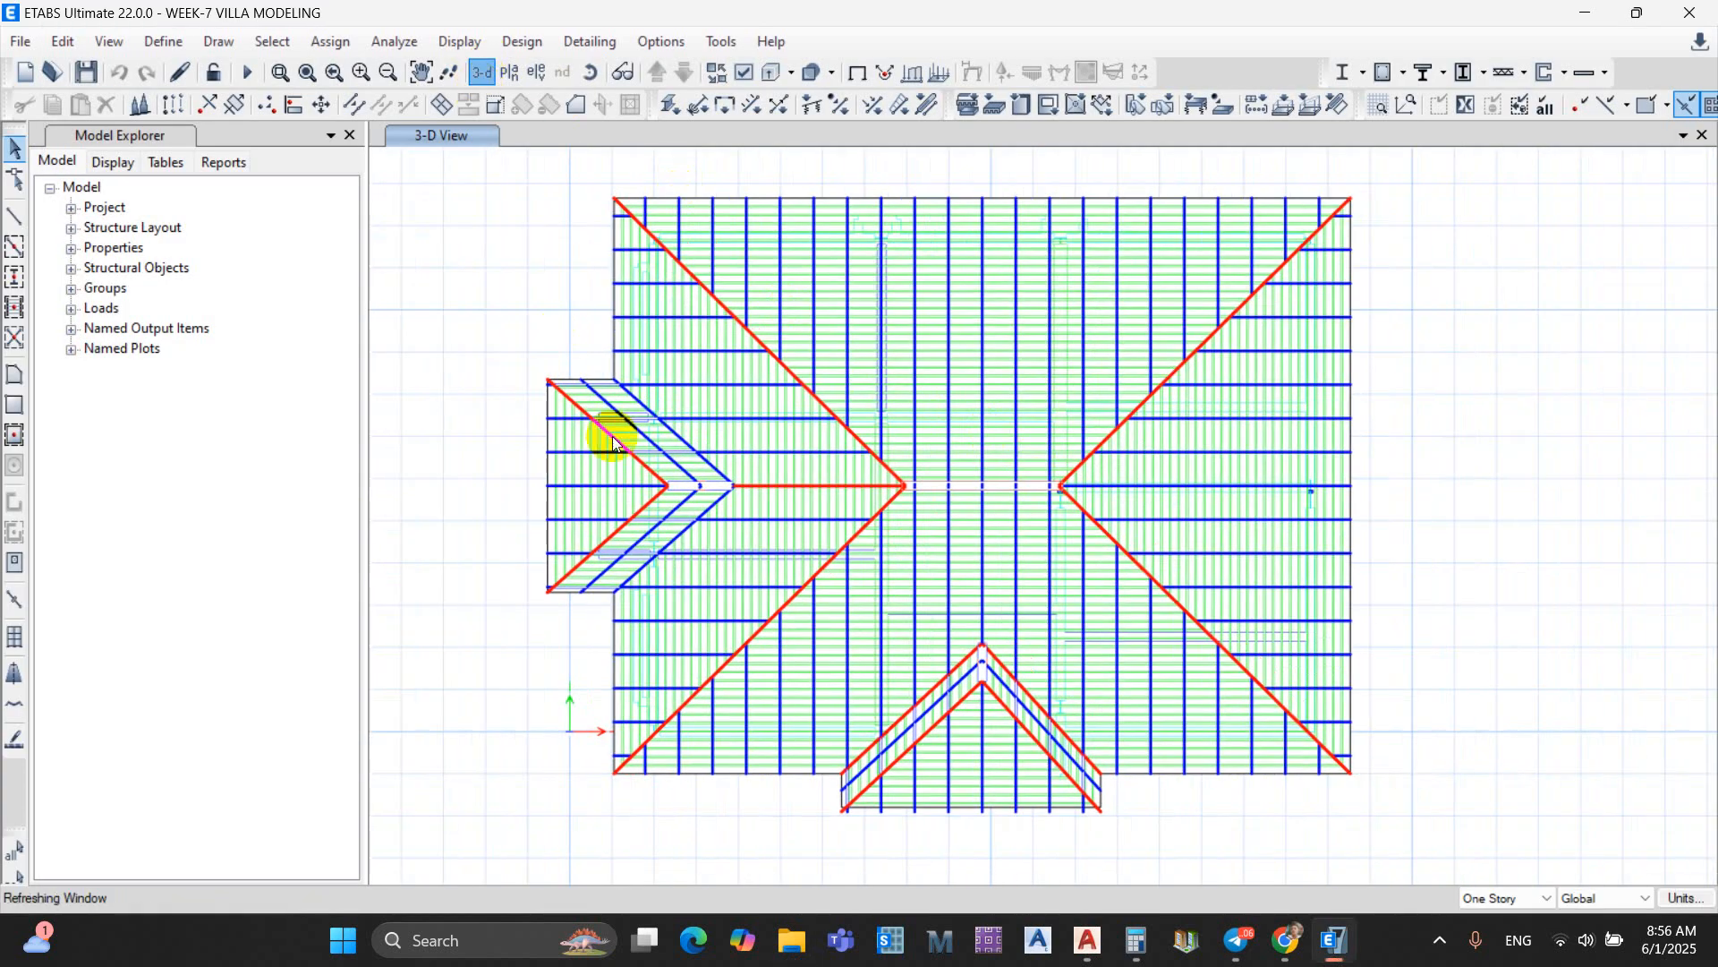
scroll(1088, 385, "up", 4)
middle_click_drag(1089, 385, 1215, 537, "shift")
scroll(1213, 537, "up", 3)
middle_click_drag(1158, 469, 889, 496, "shift")
scroll(888, 496, "down", 5)
right_click(1155, 306)
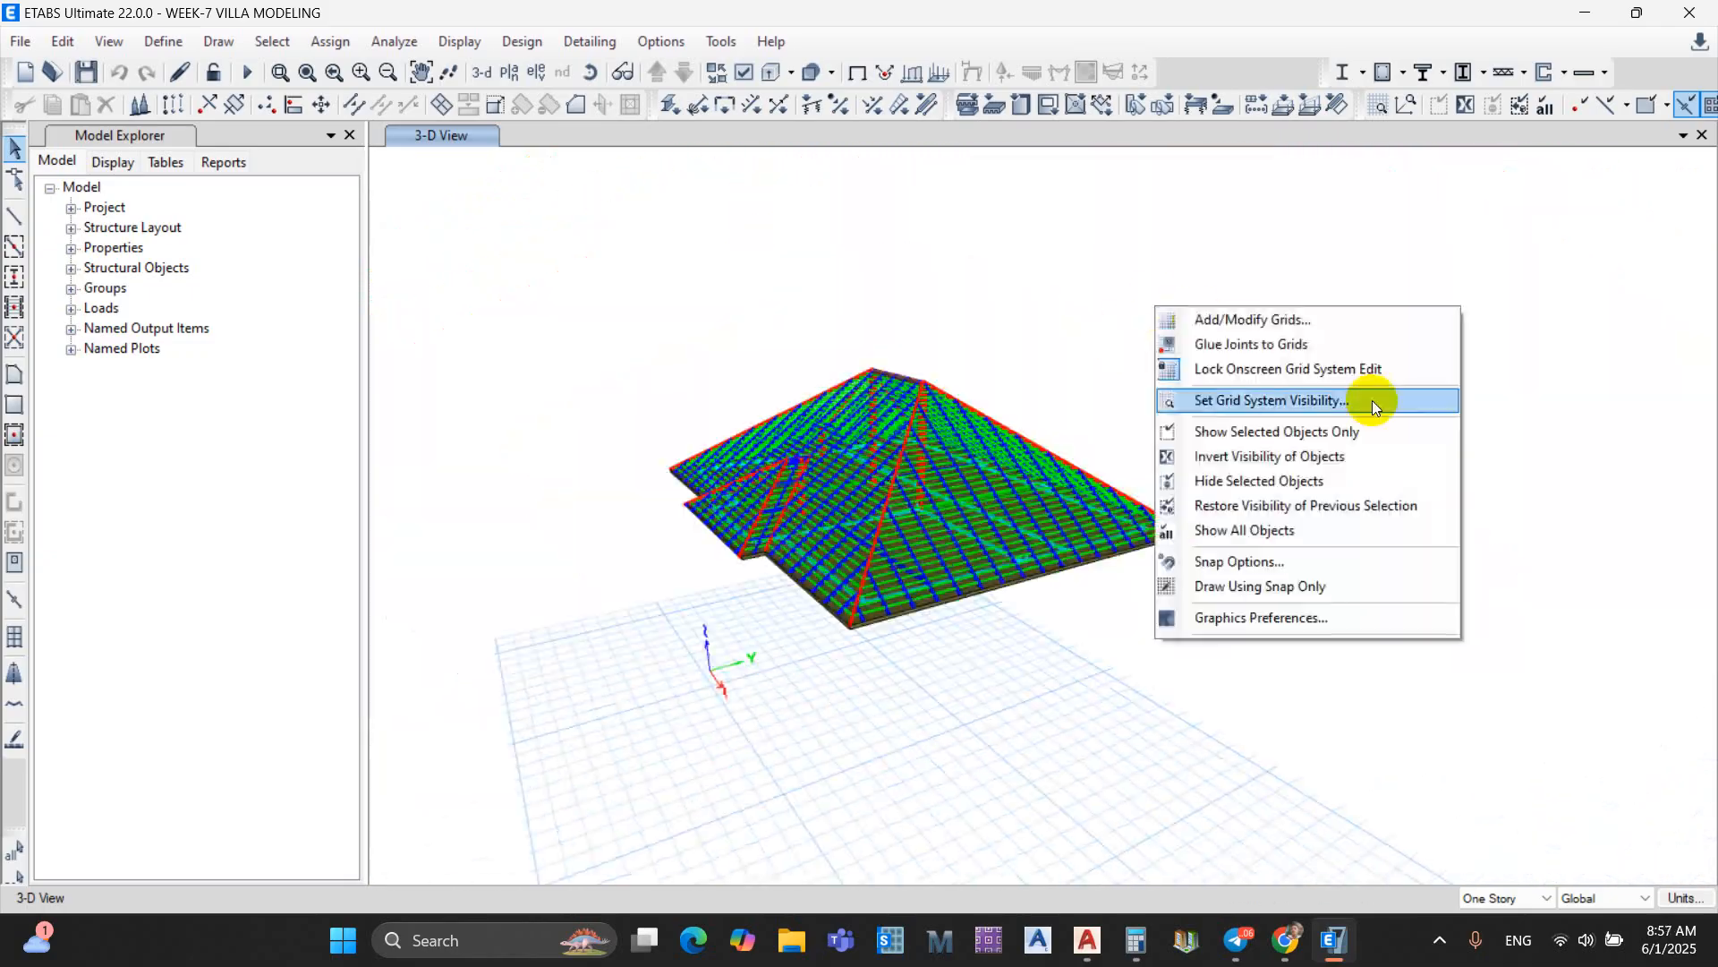
left_click(1297, 530)
Step: Examine the villa's roof framing, hips and ridge together with the supporting storeys from several 3D viewpoints
middle_click_drag(792, 577, 1153, 498, "shift")
scroll(894, 533, "up", 3)
middle_click_drag(894, 533, 994, 314, "shift")
scroll(994, 314, "up", 3)
scroll(1018, 432, "down", 3)
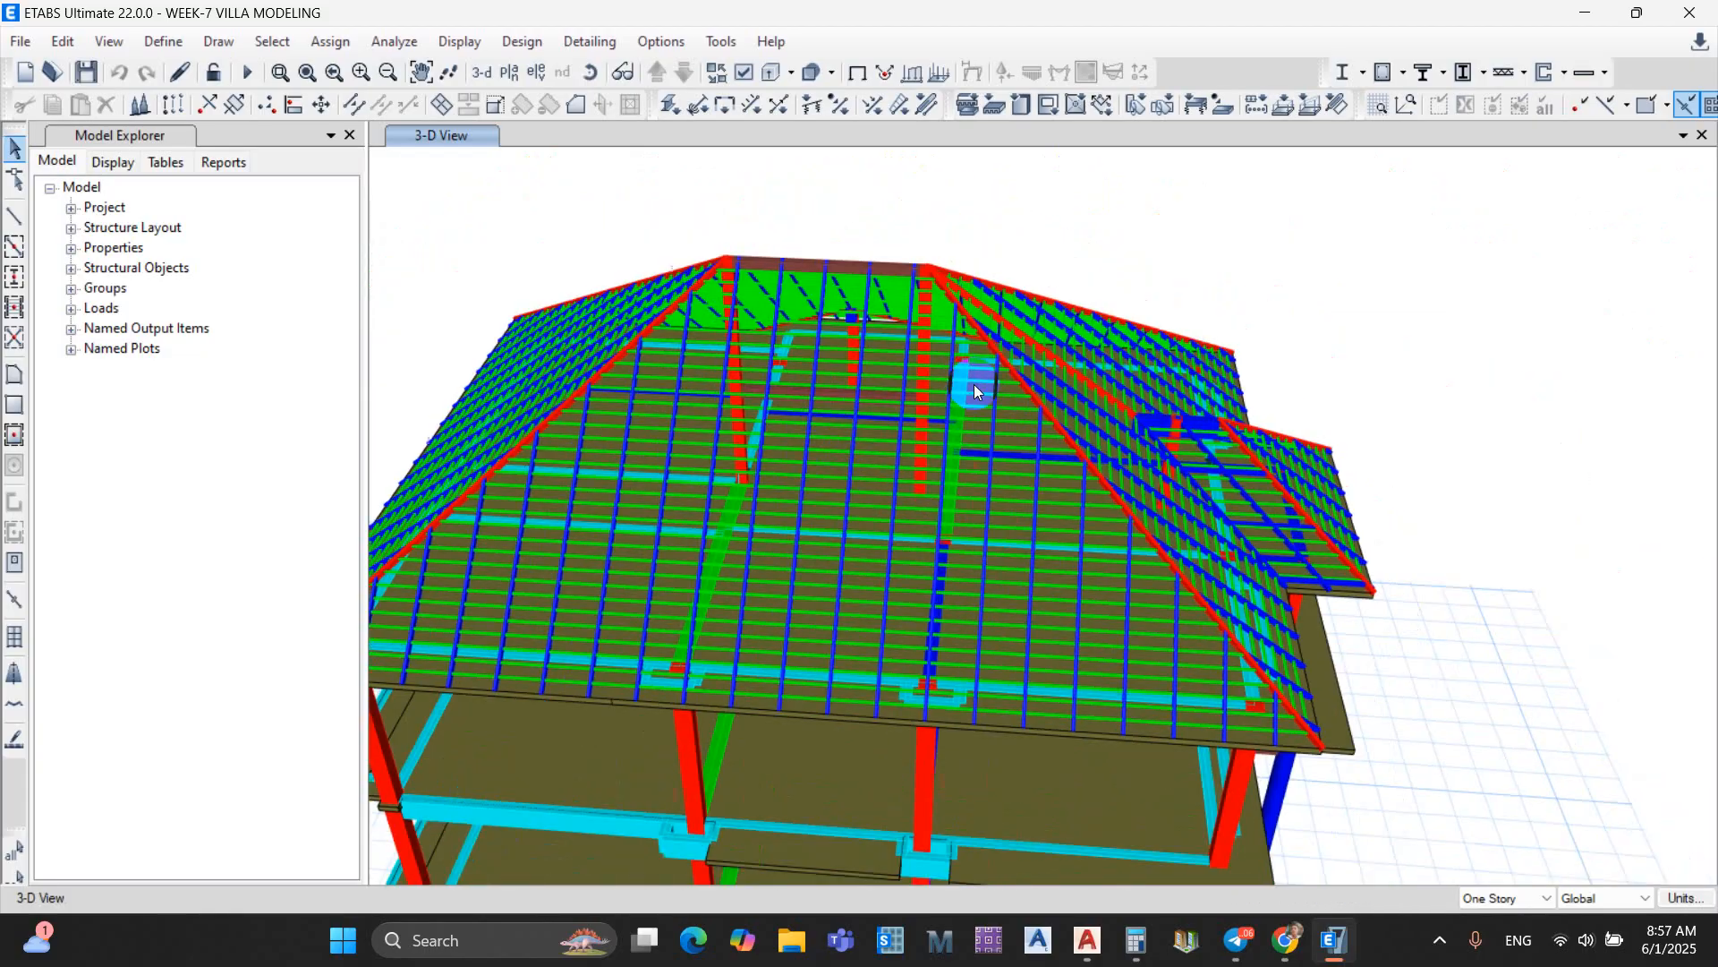
middle_click_drag(974, 384, 1006, 305, "shift")
scroll(1007, 314, "up", 3)
scroll(1205, 471, "down", 3)
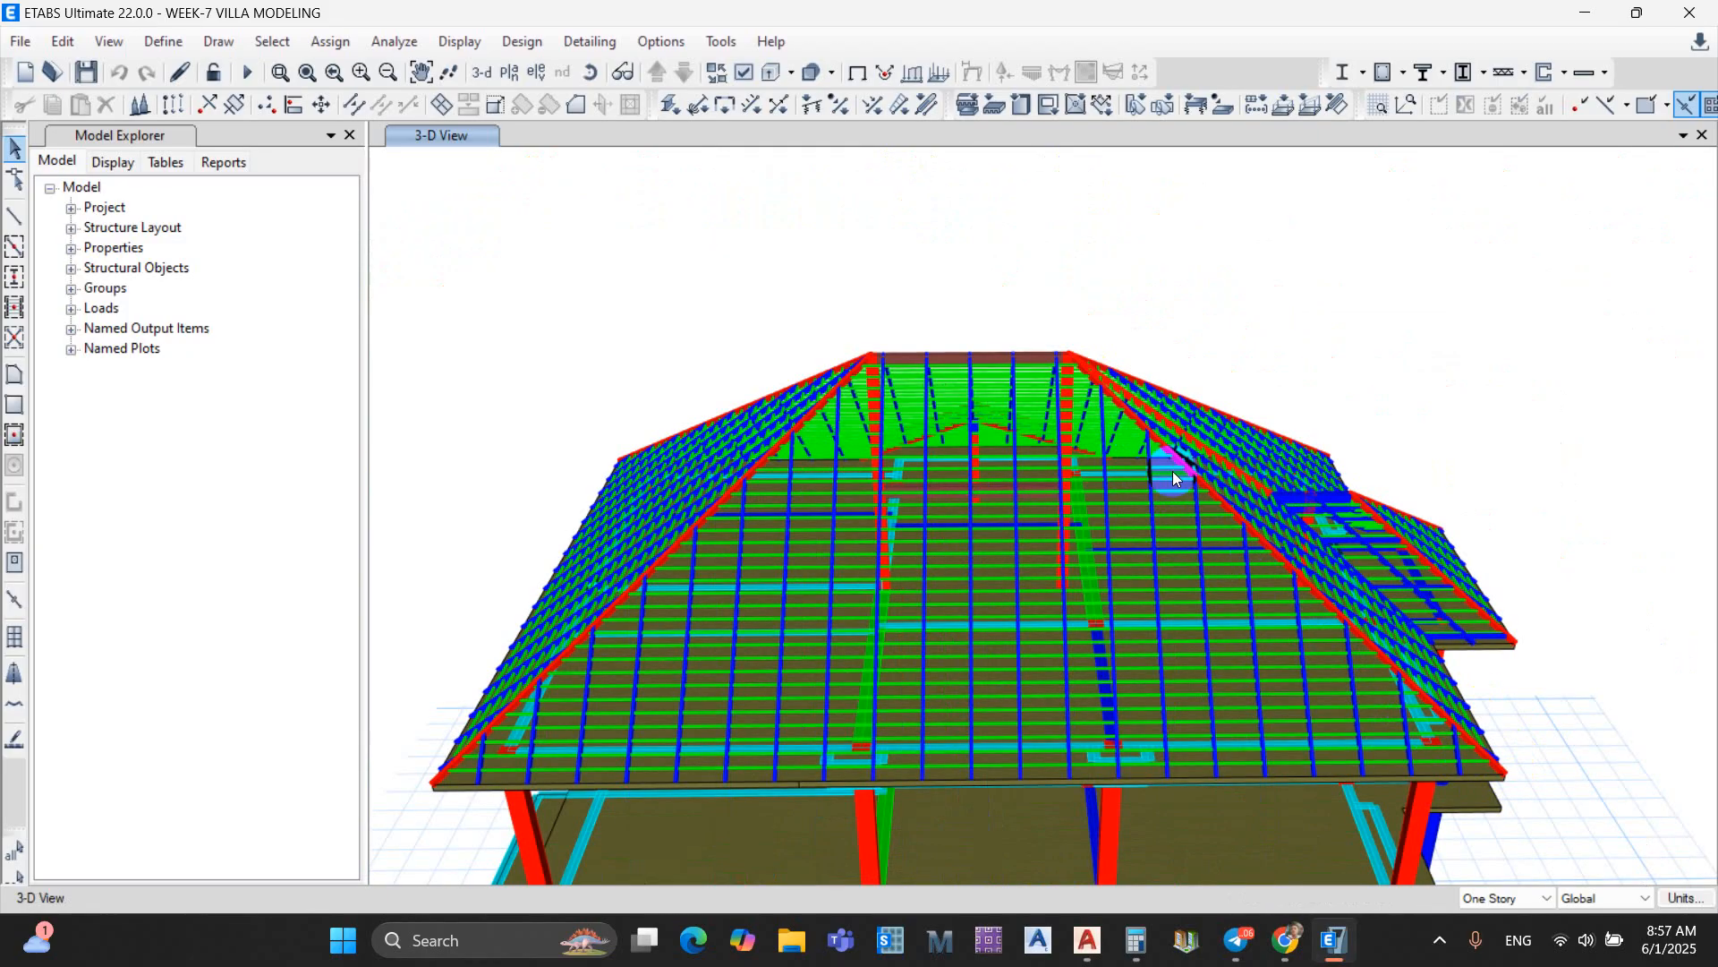
middle_click_drag(1278, 589, 1240, 593, "shift")
scroll(1144, 602, "down", 3)
middle_click_drag(1078, 602, 1078, 465)
scroll(1023, 492, "up", 3)
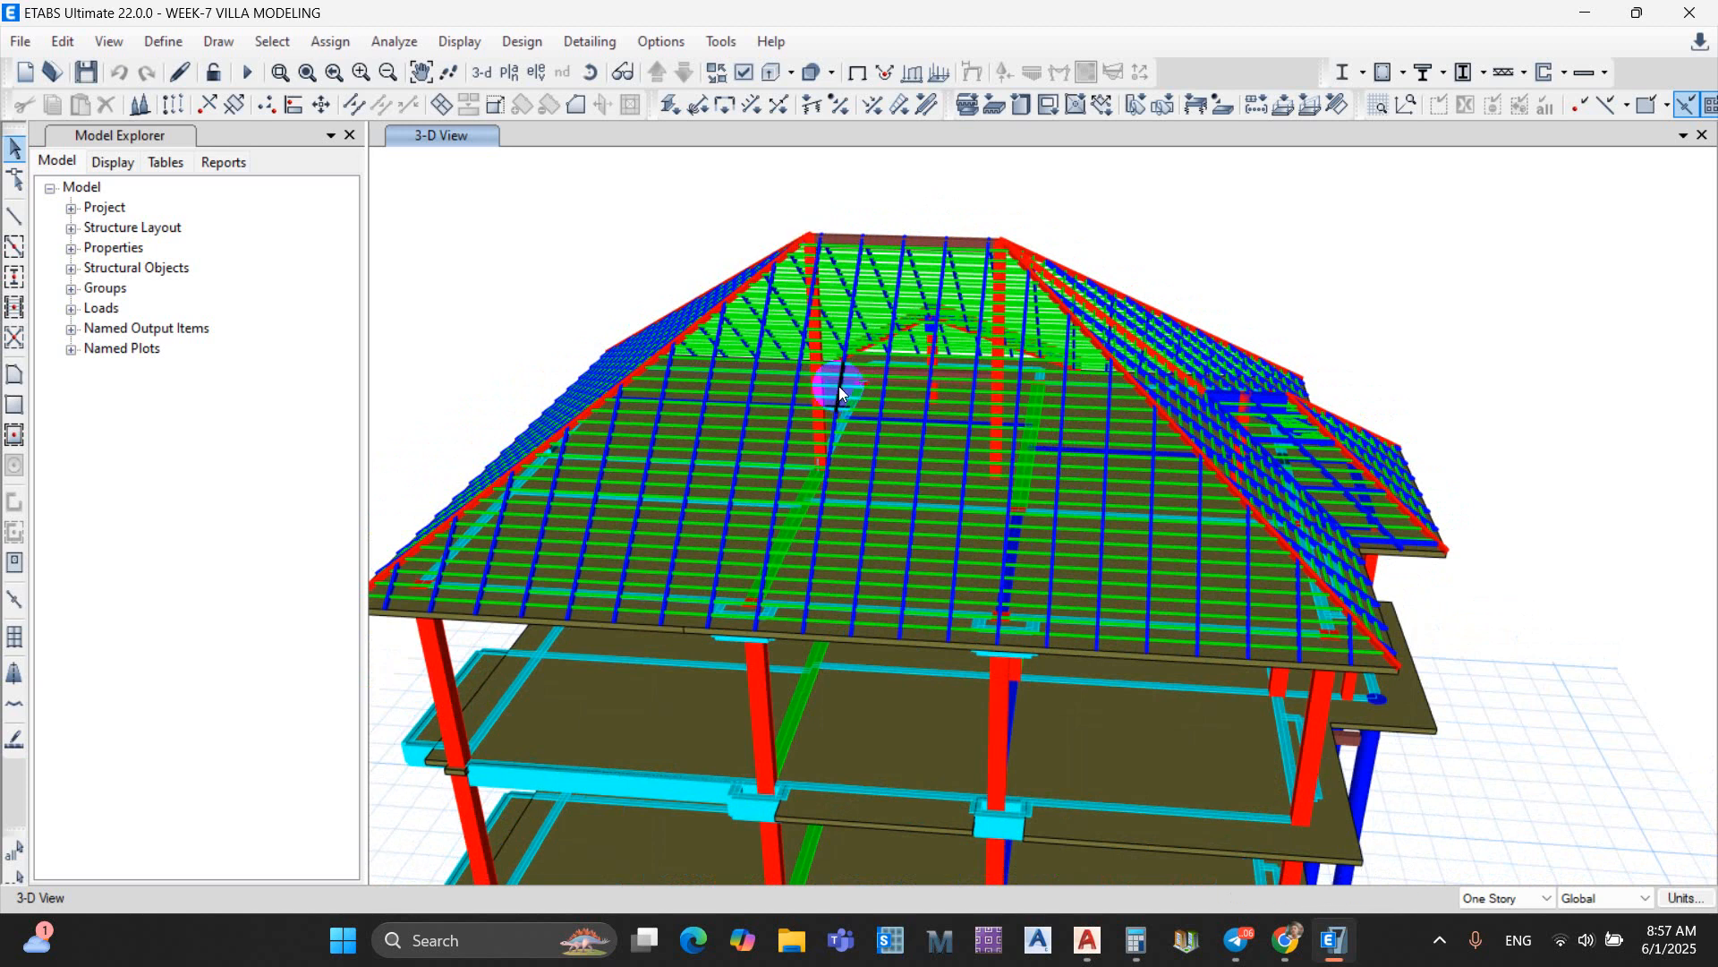
middle_click_drag(1211, 491, 1020, 260, "shift")
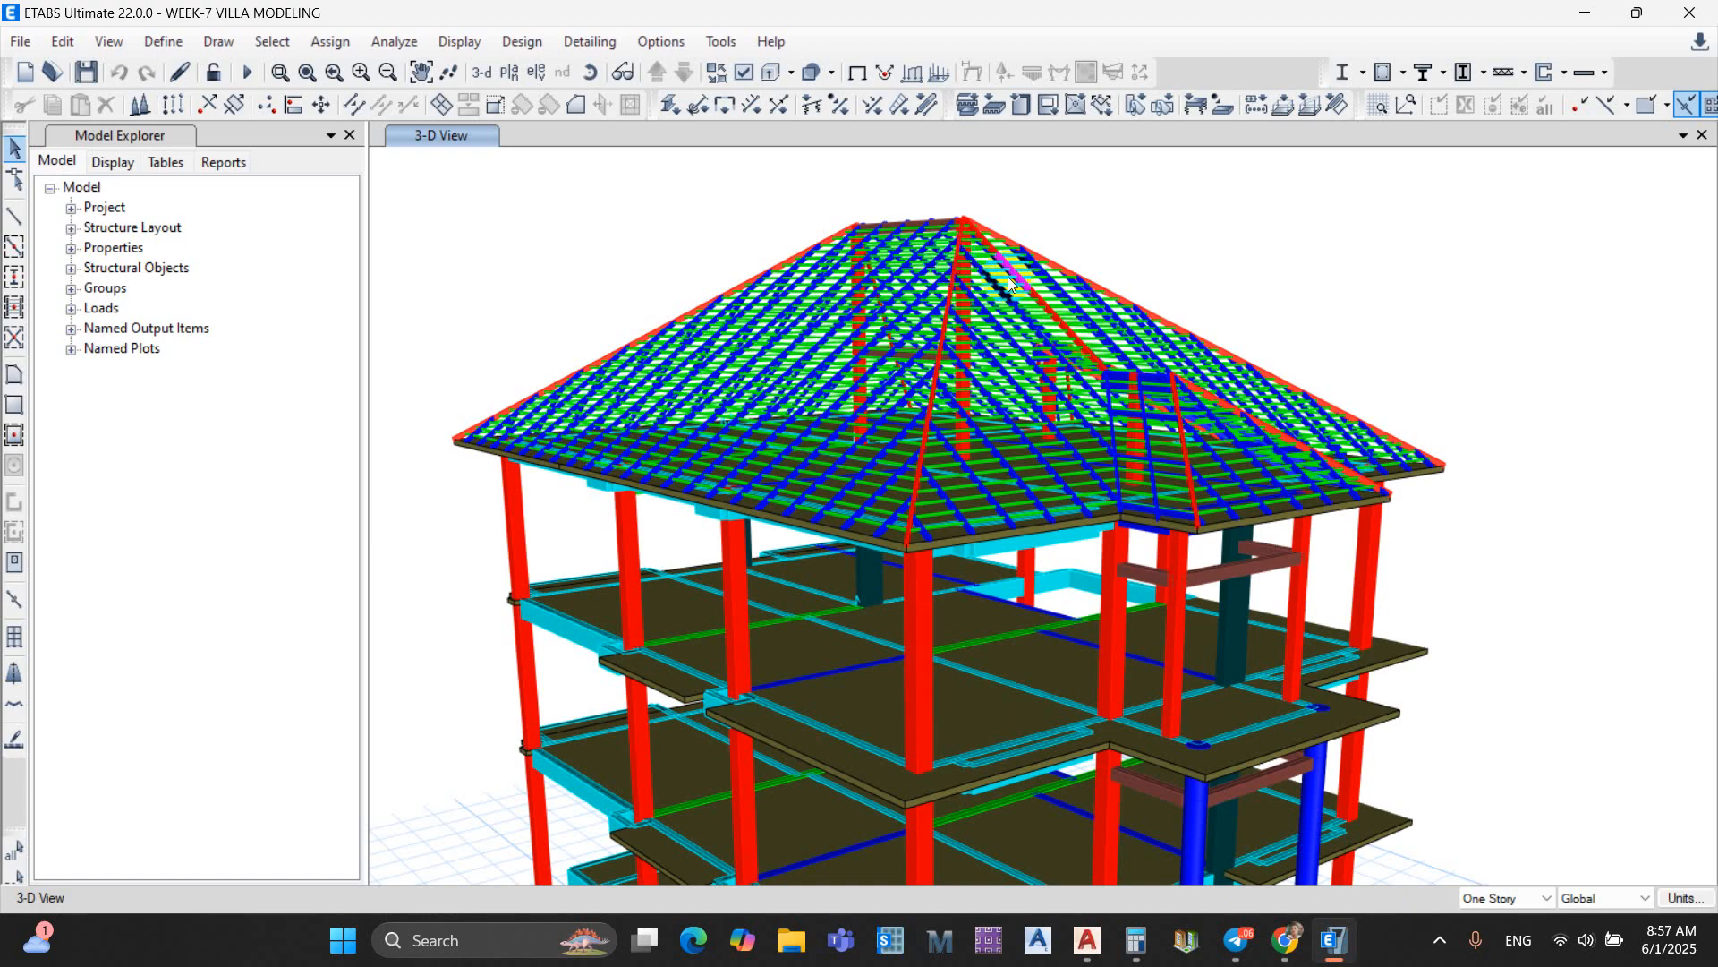
middle_click_drag(1083, 346, 958, 394, "shift")
middle_click_drag(850, 407, 1098, 427, "shift")
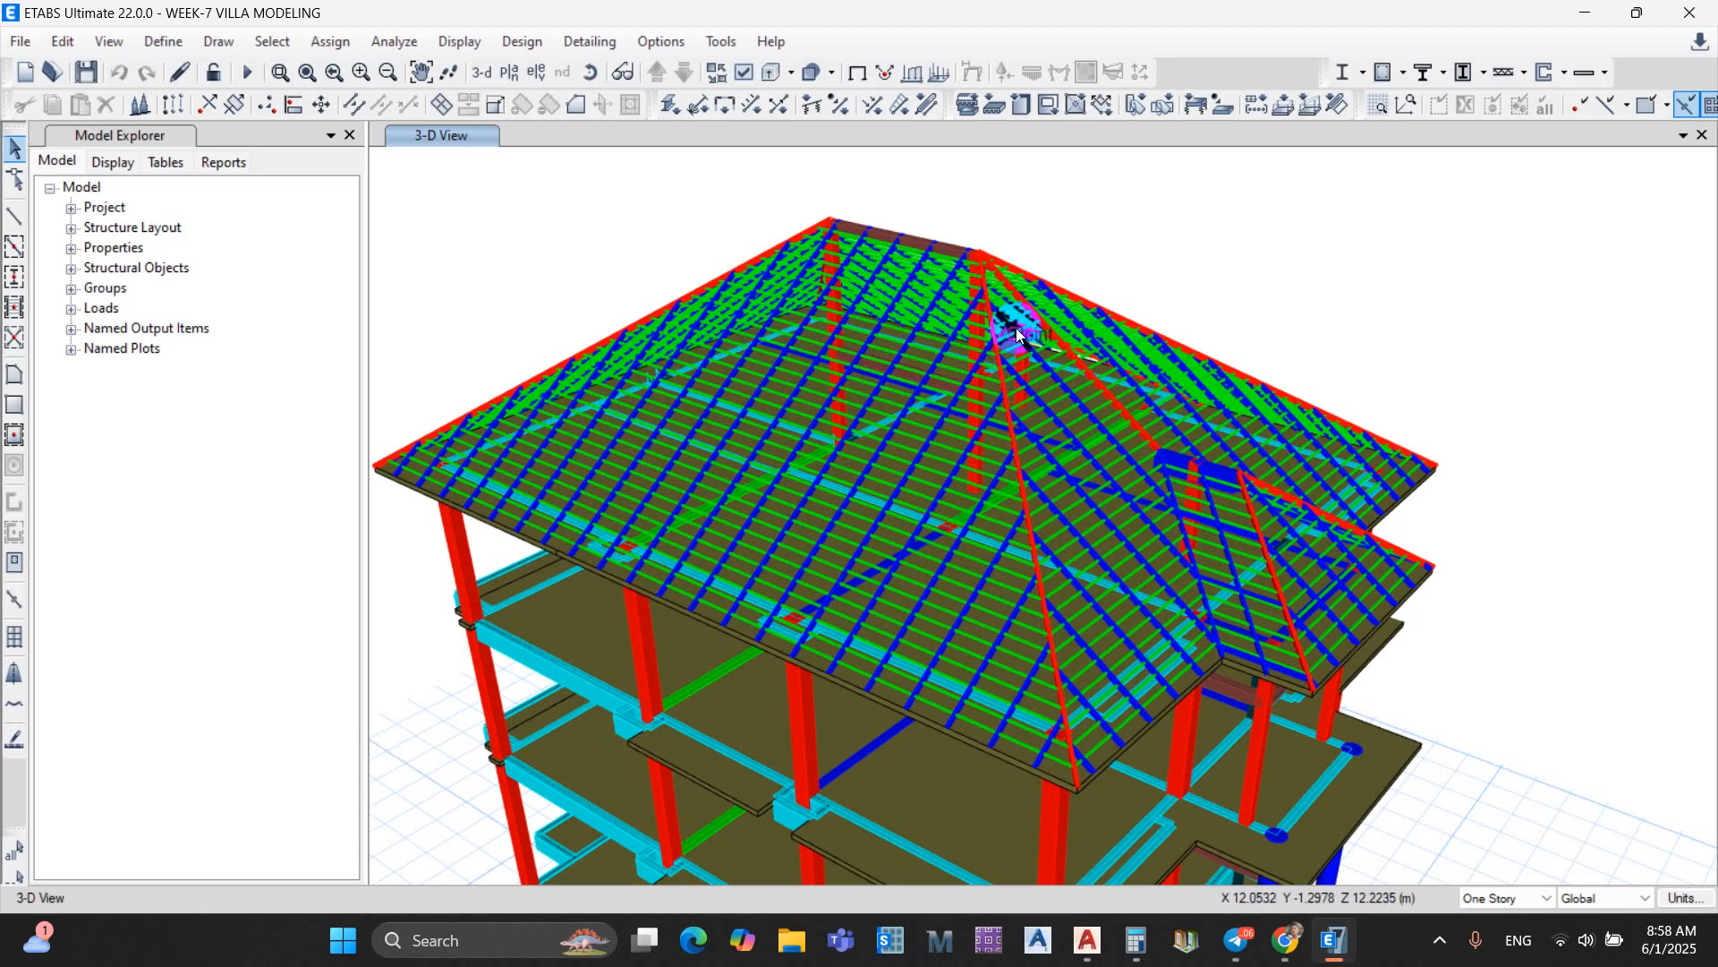
left_click(990, 269)
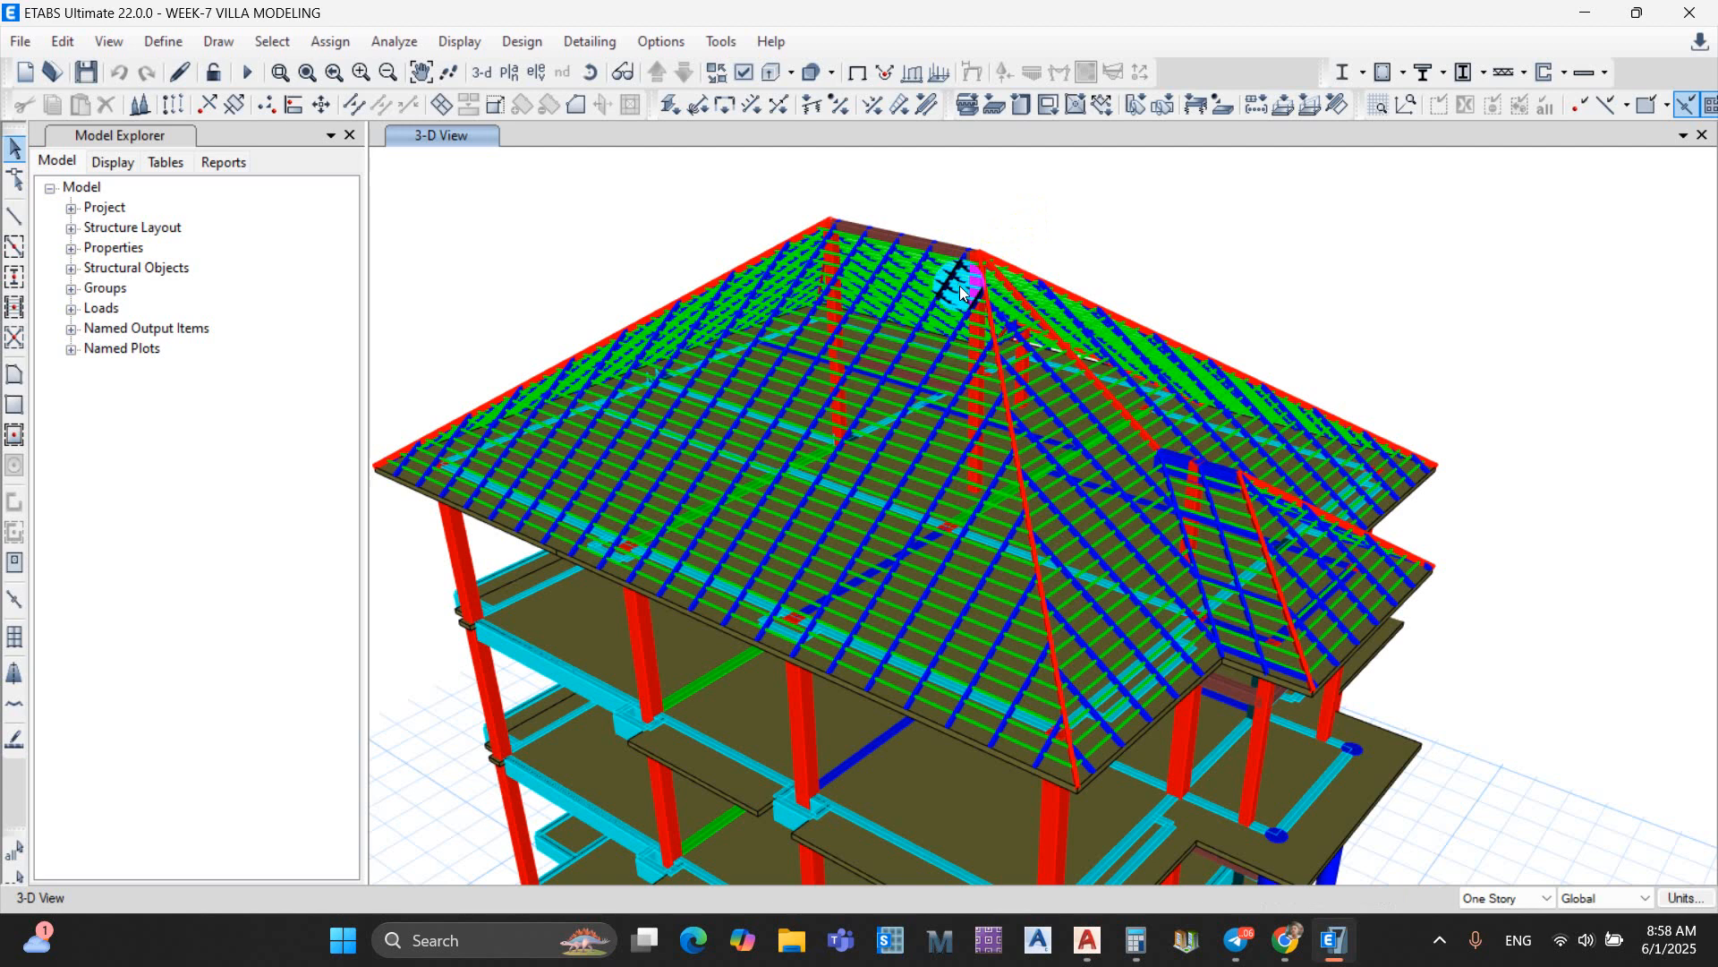
scroll(956, 340, "down", 3)
scroll(947, 378, "up", 3)
scroll(947, 378, "down", 3)
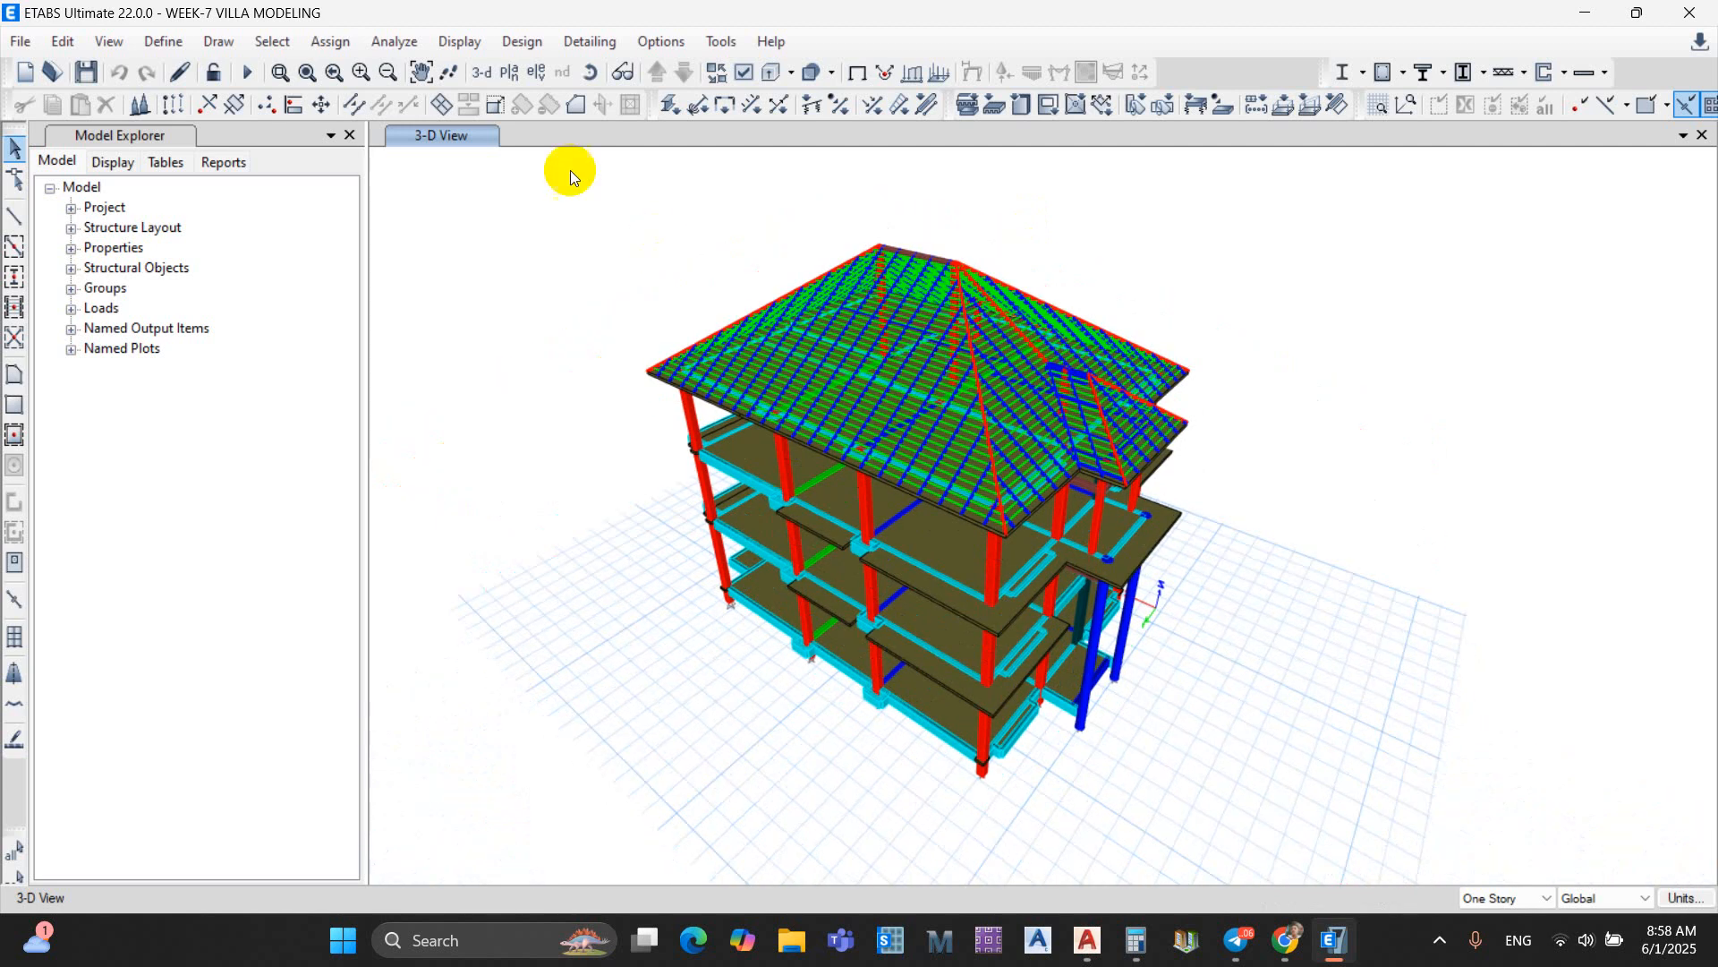
Step: Zoom in on the whole villa in the 3D view and save the model
left_click(361, 72)
left_click(361, 71)
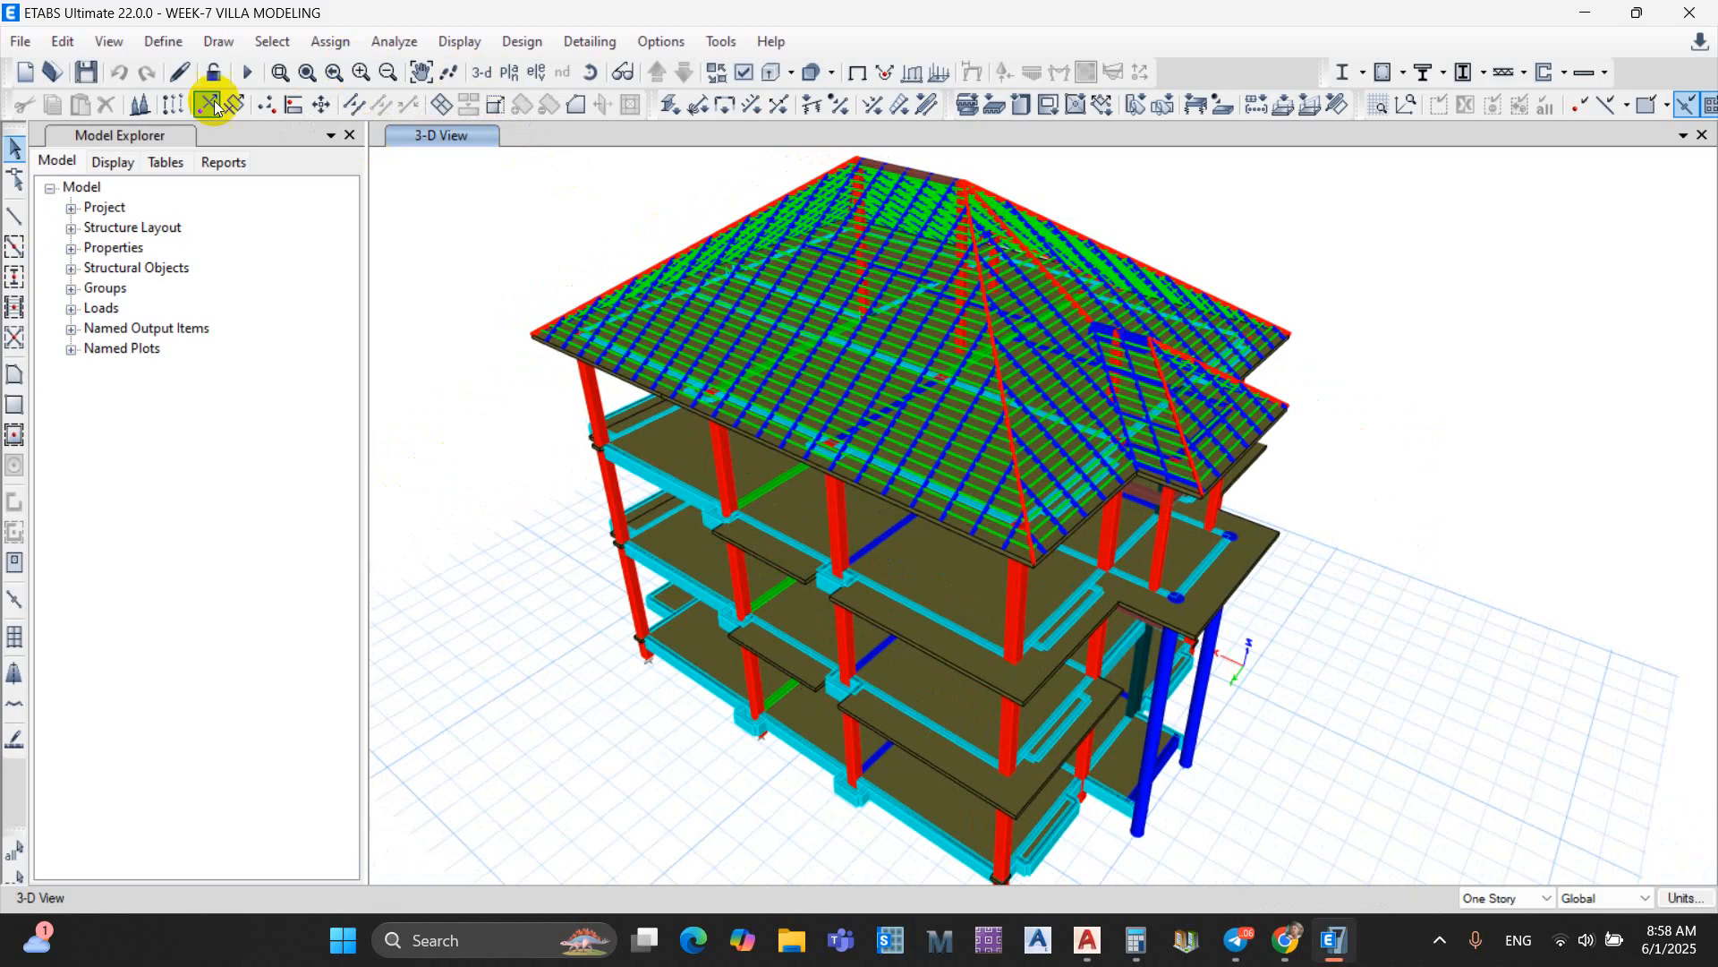
left_click(86, 71)
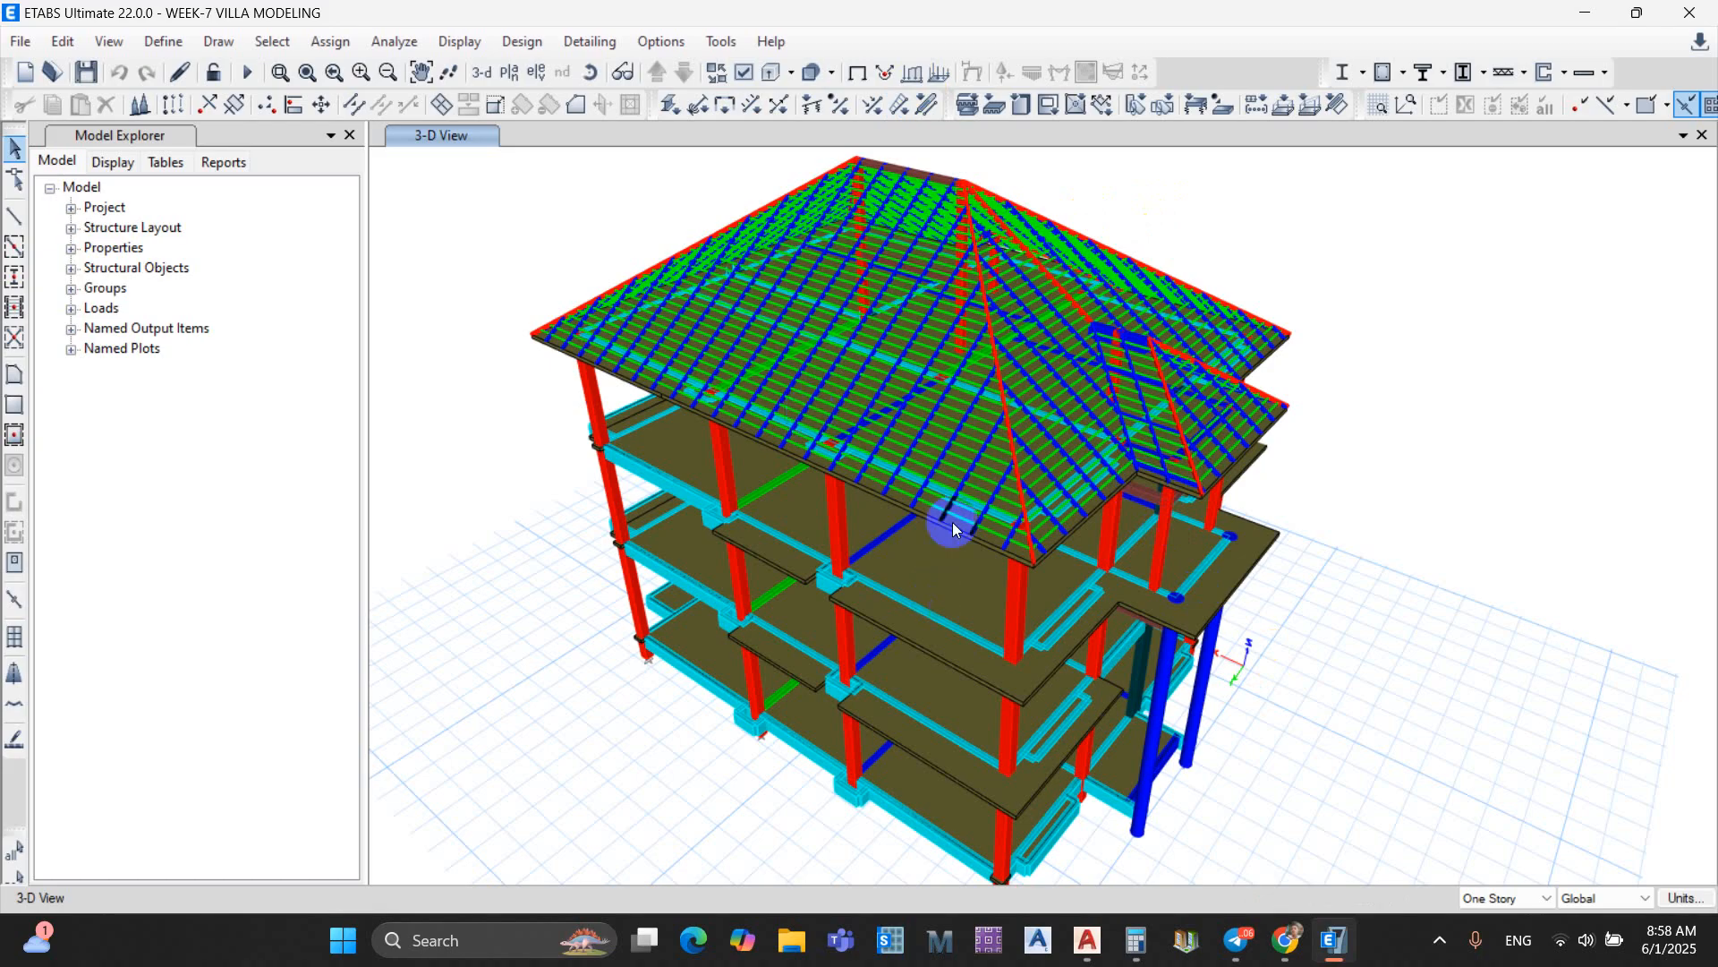
left_click(87, 76)
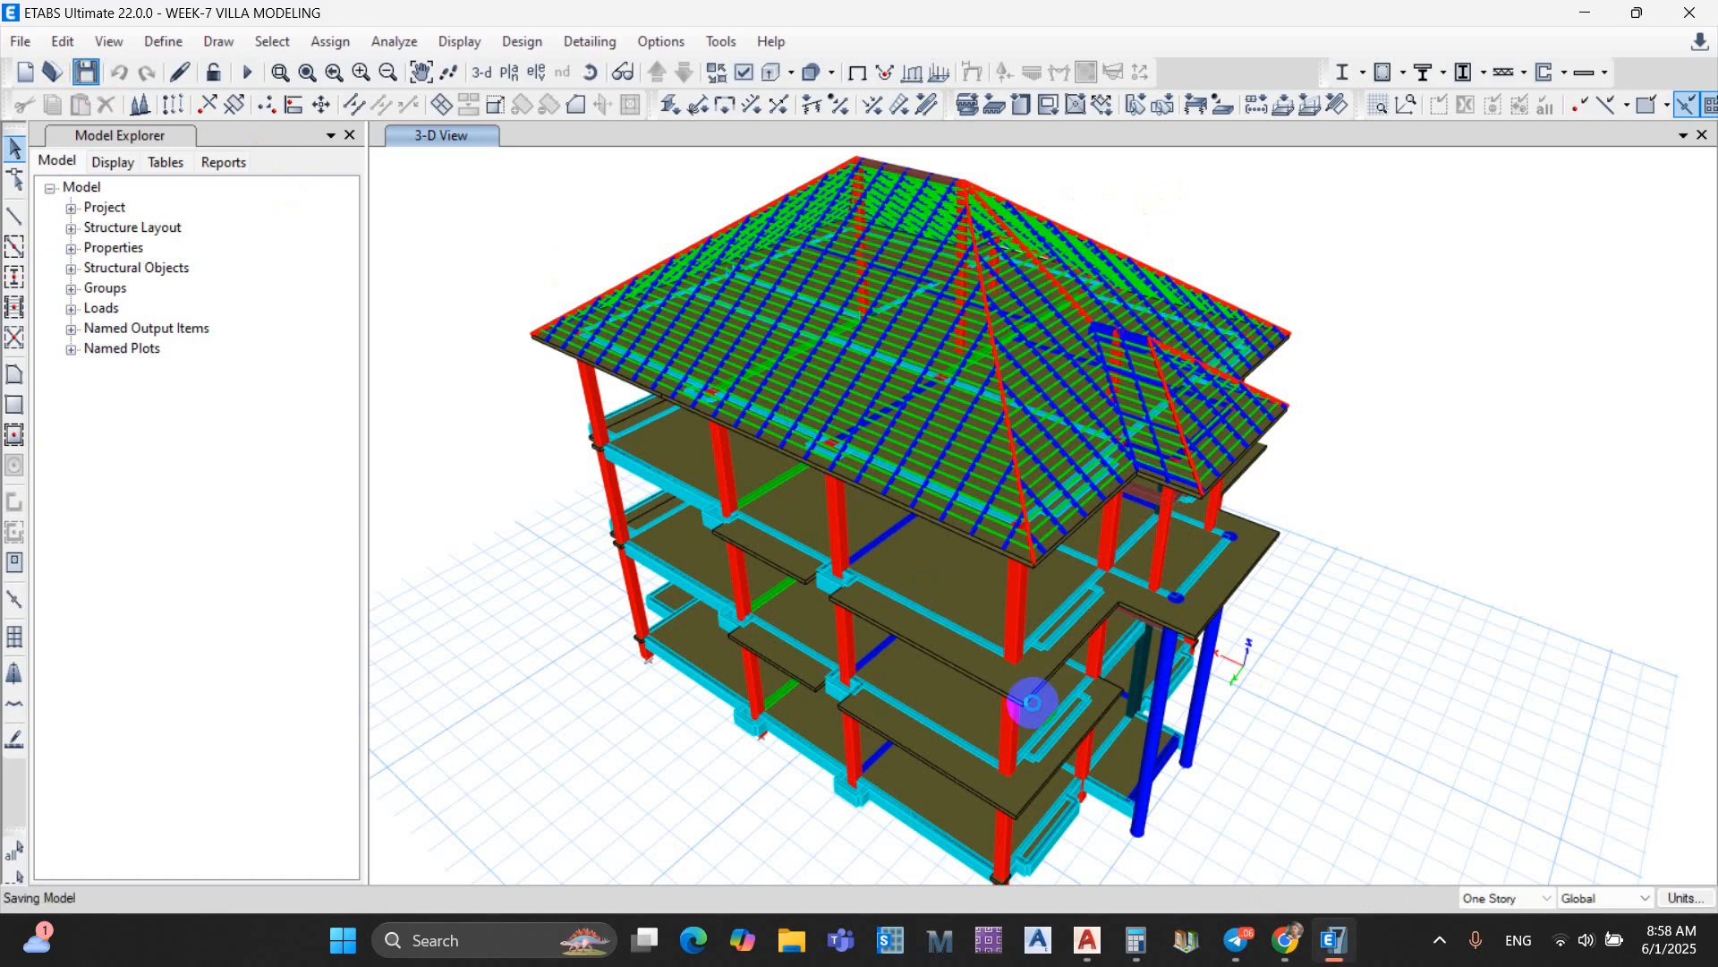